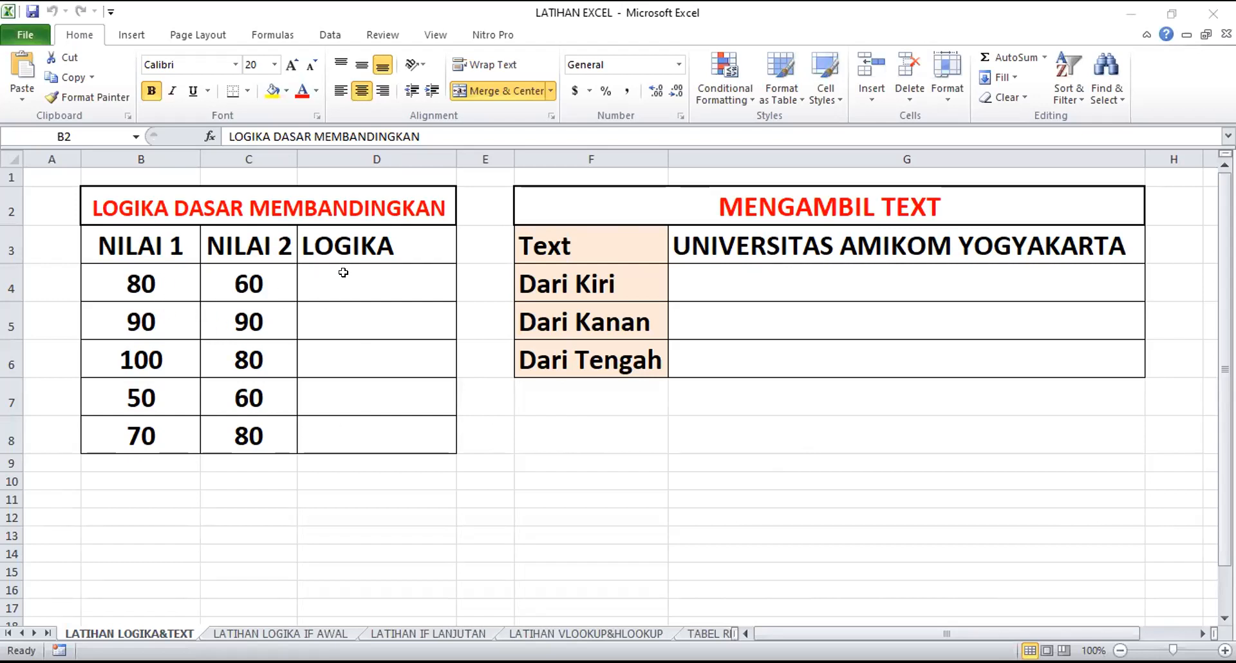
Examine the LOGIKA DASAR MEMBANDINGKAN table: the NILAI 1 and NILAI 2 columns, their first values and the empty LOGIKA cells
{"action": "left_click_drag", "start_coordinate": [343, 272], "coordinate": [346, 426]}
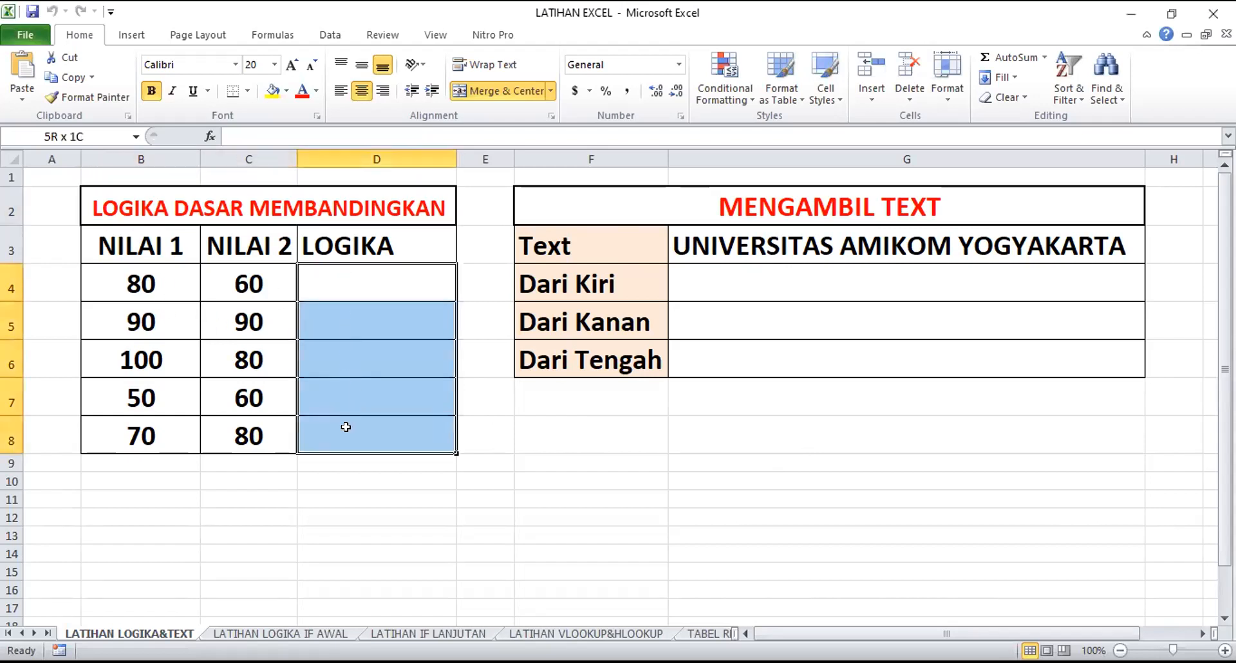
{"action": "left_click", "coordinate": [608, 463]}
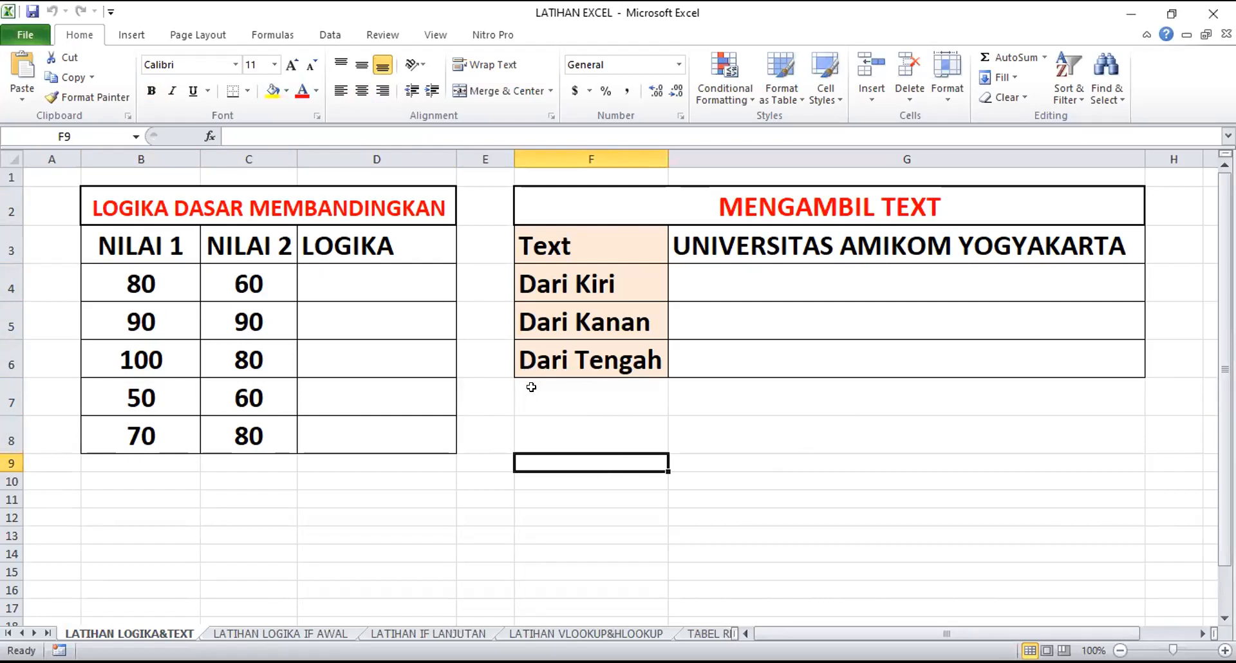
{"action": "left_click", "coordinate": [242, 203]}
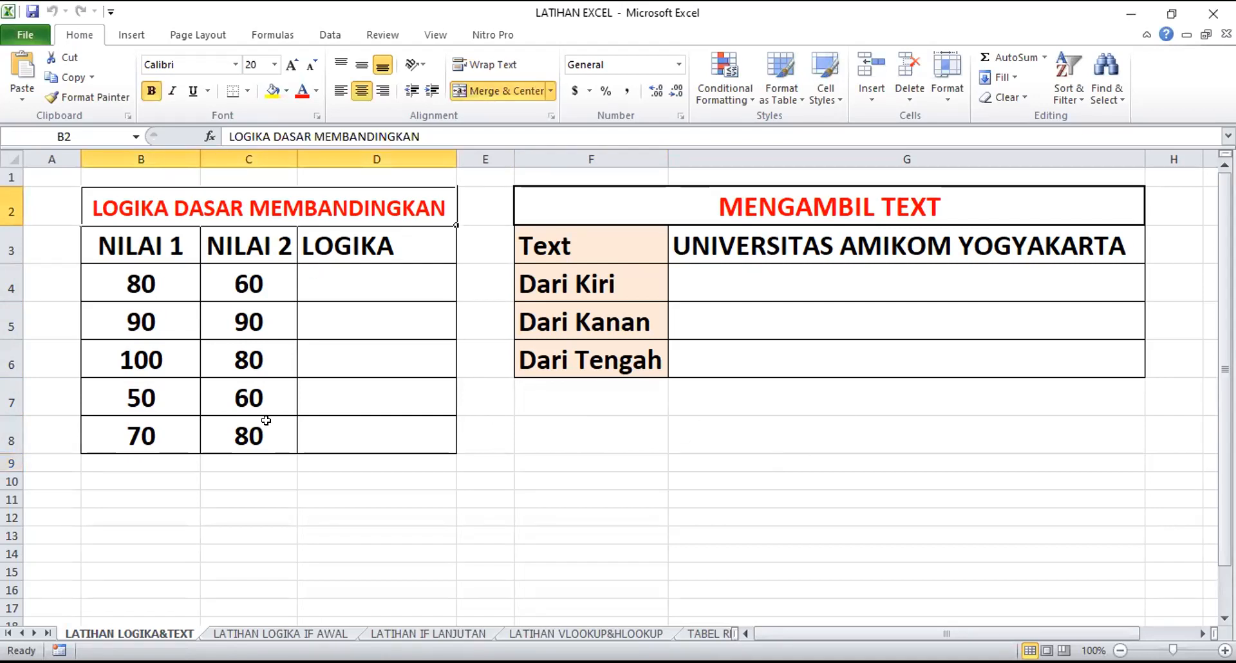
{"action": "left_click", "coordinate": [353, 434]}
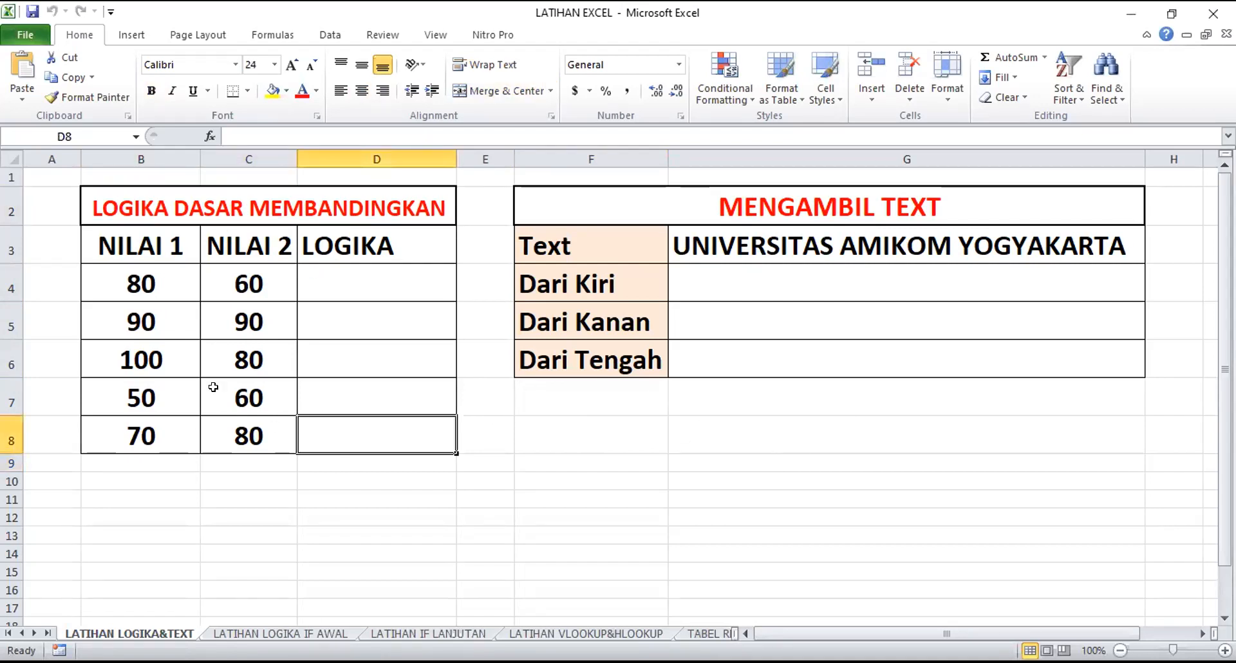
{"action": "left_click", "coordinate": [122, 281]}
{"action": "left_click", "coordinate": [137, 244]}
{"action": "left_click", "coordinate": [267, 243]}
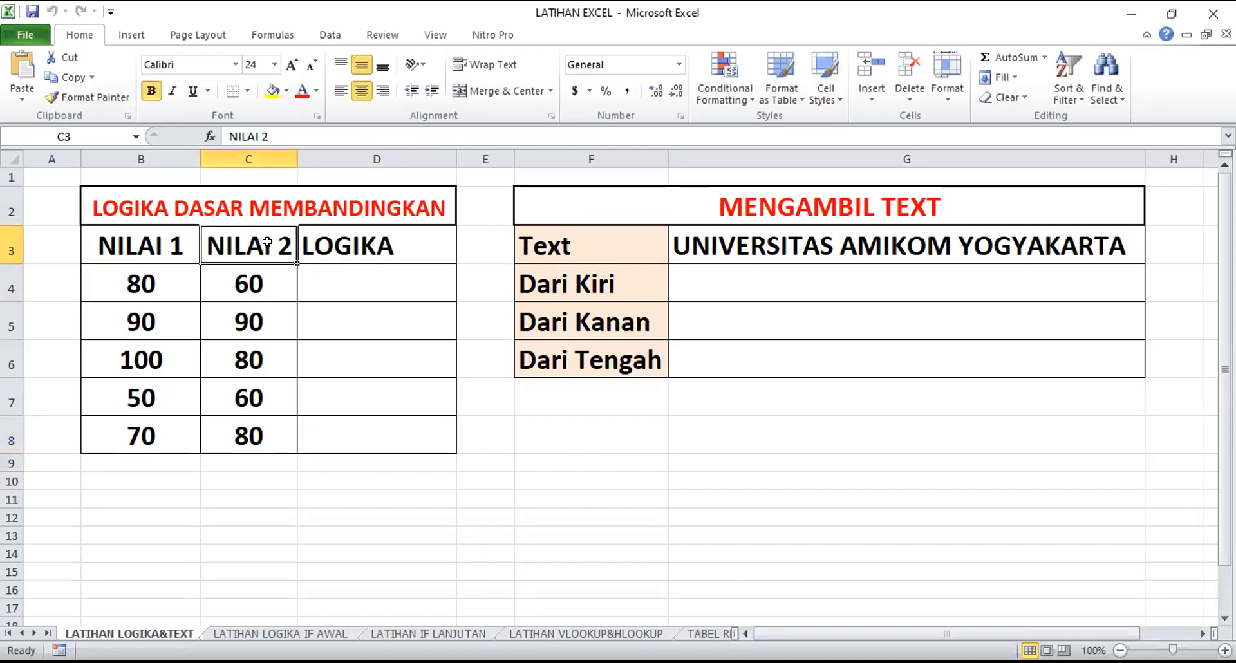
{"action": "left_click", "coordinate": [367, 241]}
{"action": "left_click", "coordinate": [137, 282]}
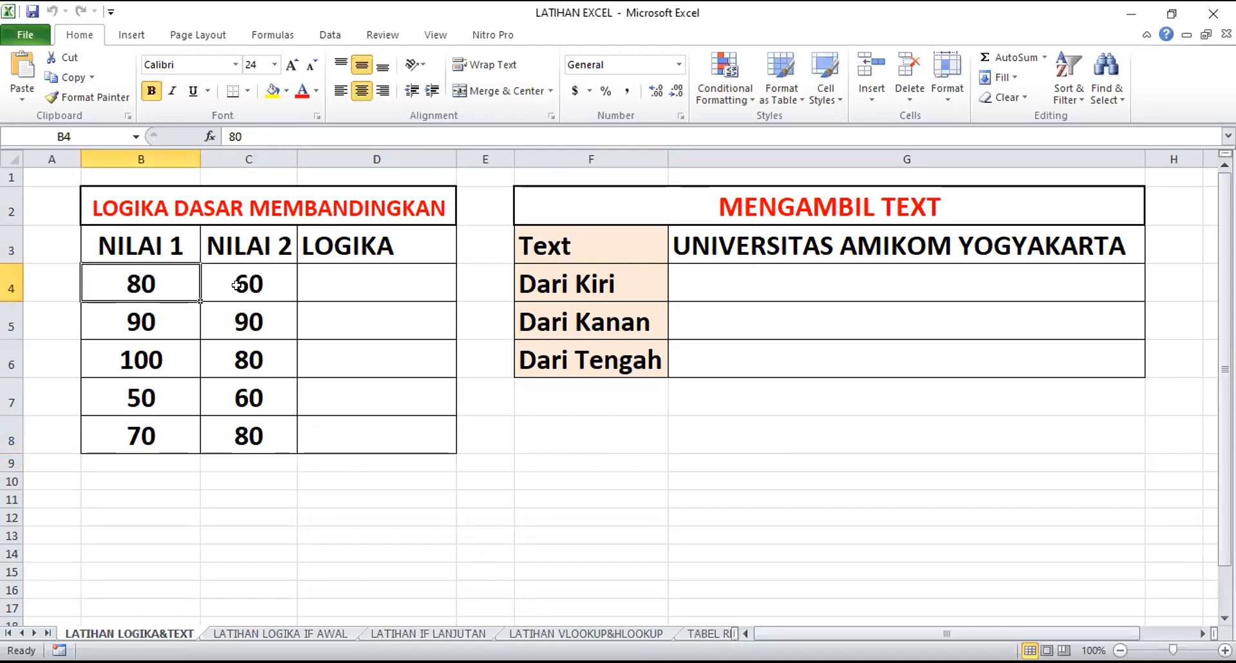
{"action": "left_click", "coordinate": [240, 283]}
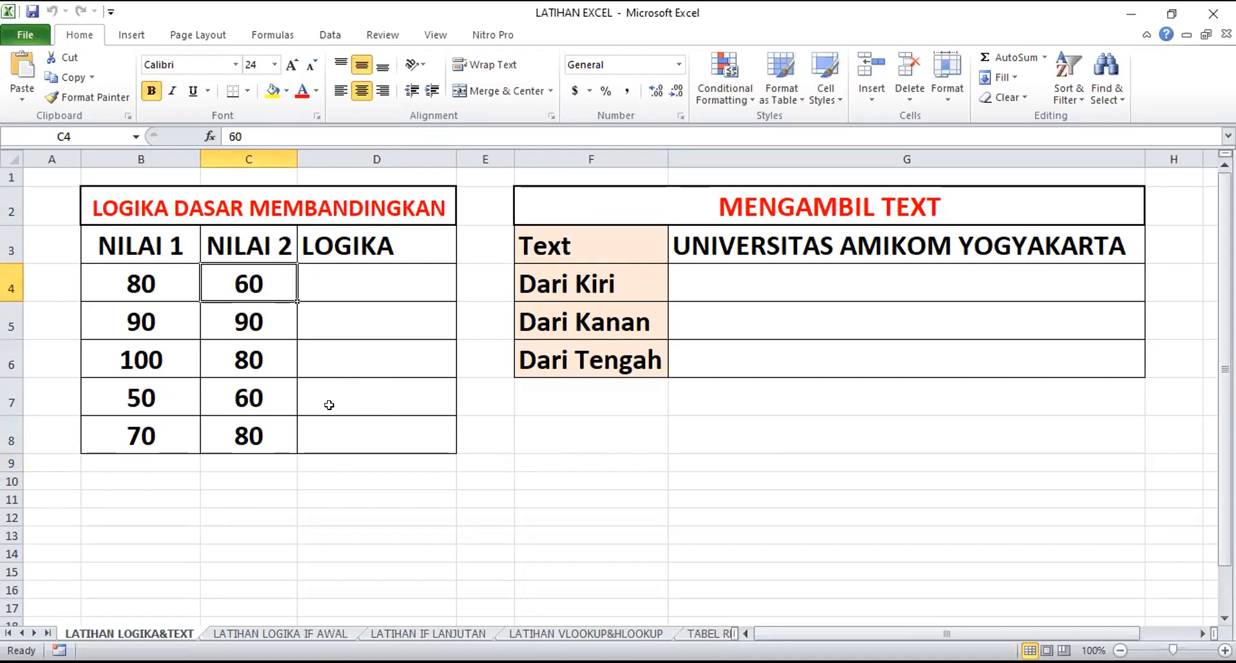
{"action": "left_click", "coordinate": [557, 483]}
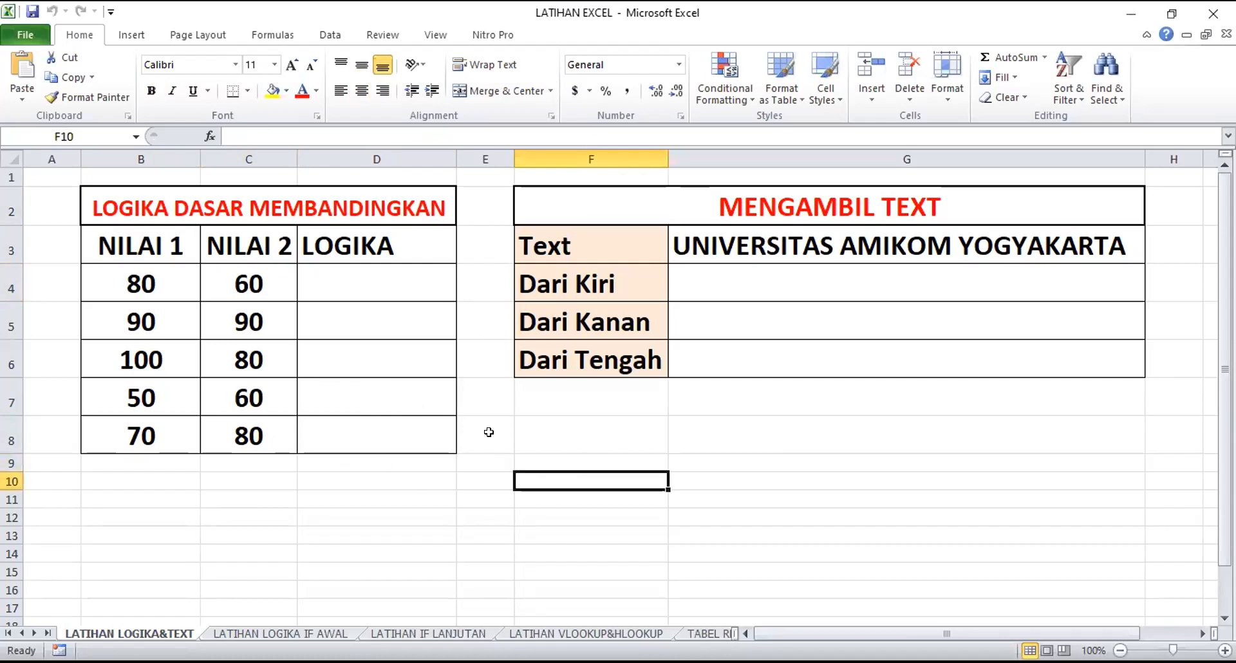
Enter the formula =B4>C4 in cell D4 to test whether NILAI 1 is greater than NILAI 2
{"action": "left_click", "coordinate": [356, 281]}
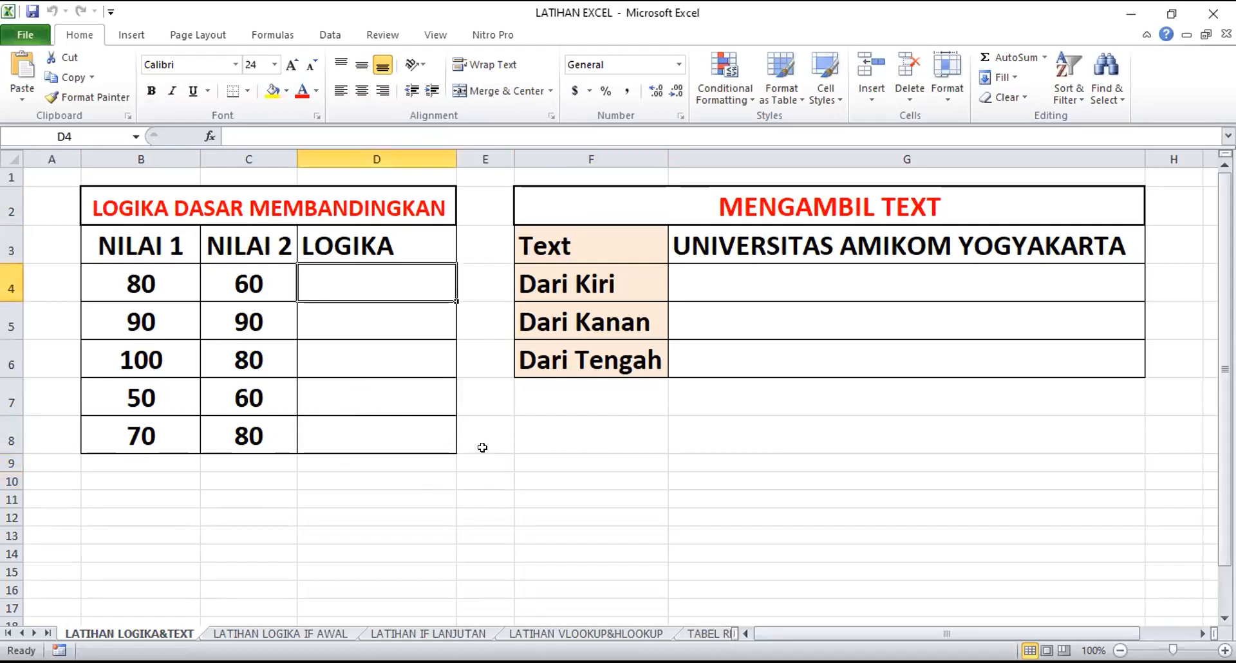
{"action": "type", "text": "="}
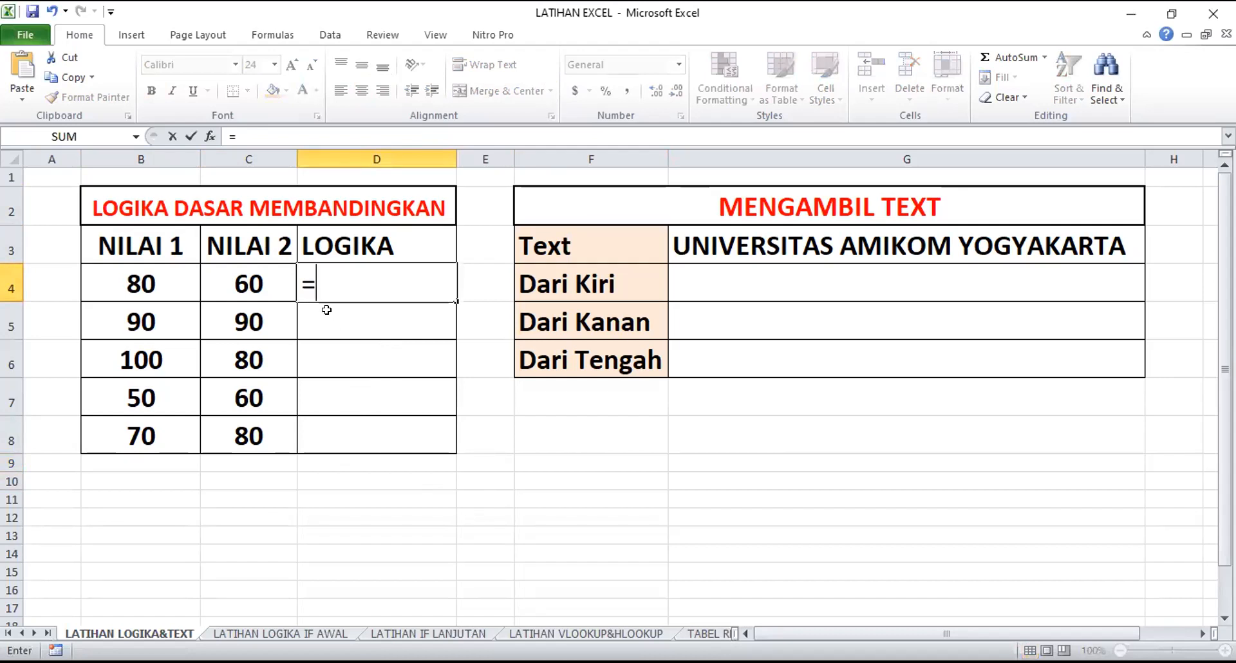
{"action": "left_click", "coordinate": [143, 278]}
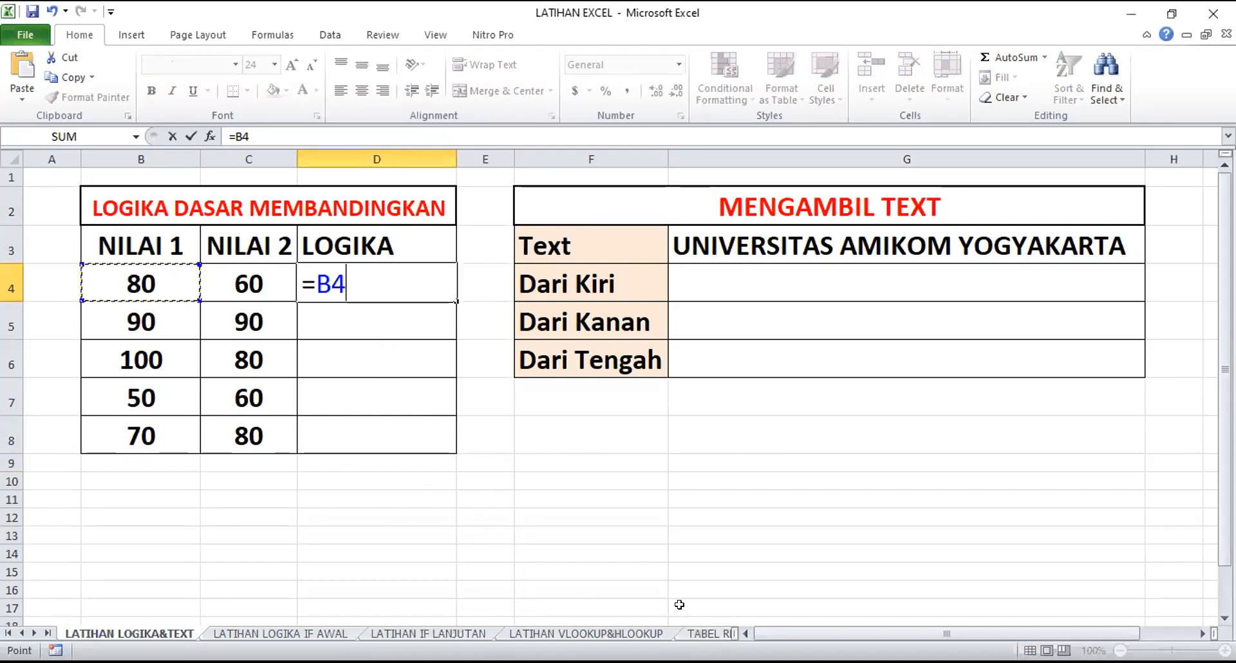
{"action": "type", "text": ">"}
{"action": "left_click", "coordinate": [258, 274]}
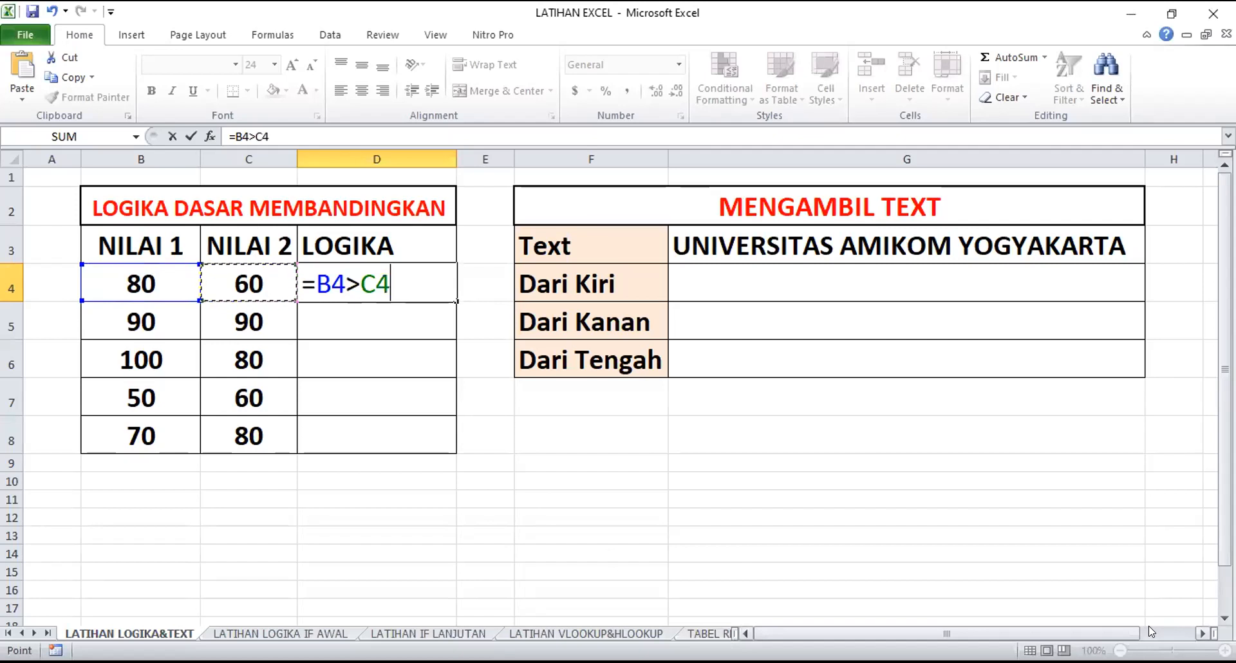
{"action": "key", "text": "Return"}
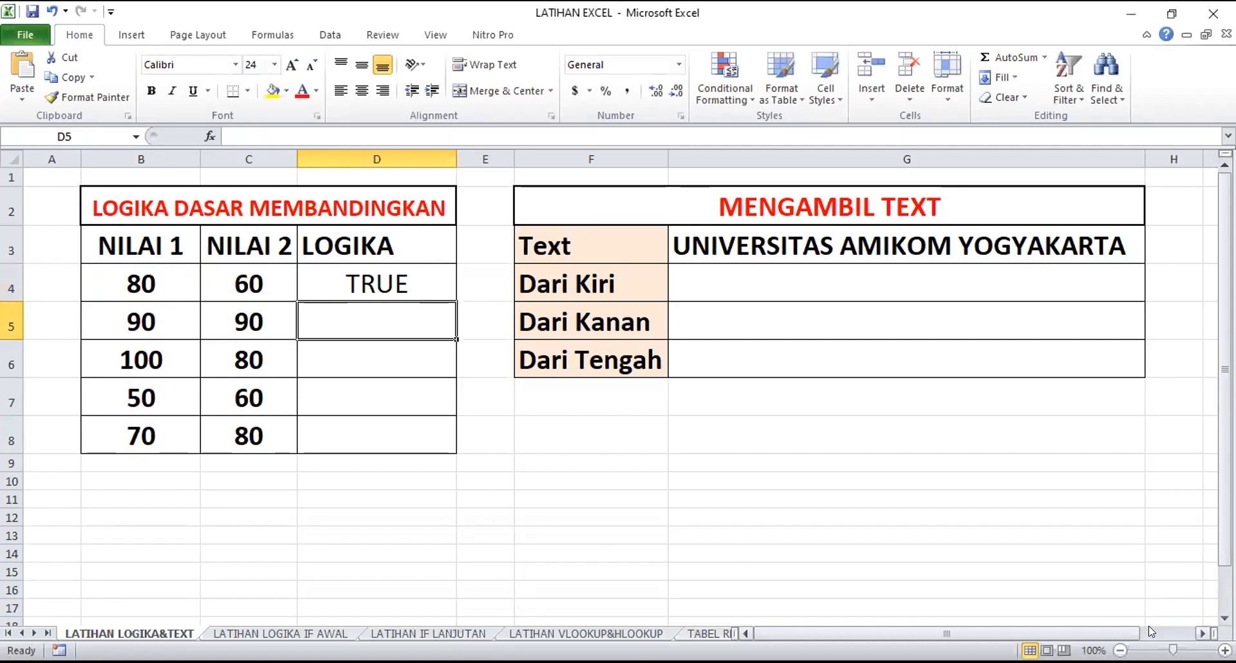
Review the two values compared in row 4 and the comparison formula in D4
{"action": "left_click", "coordinate": [172, 283]}
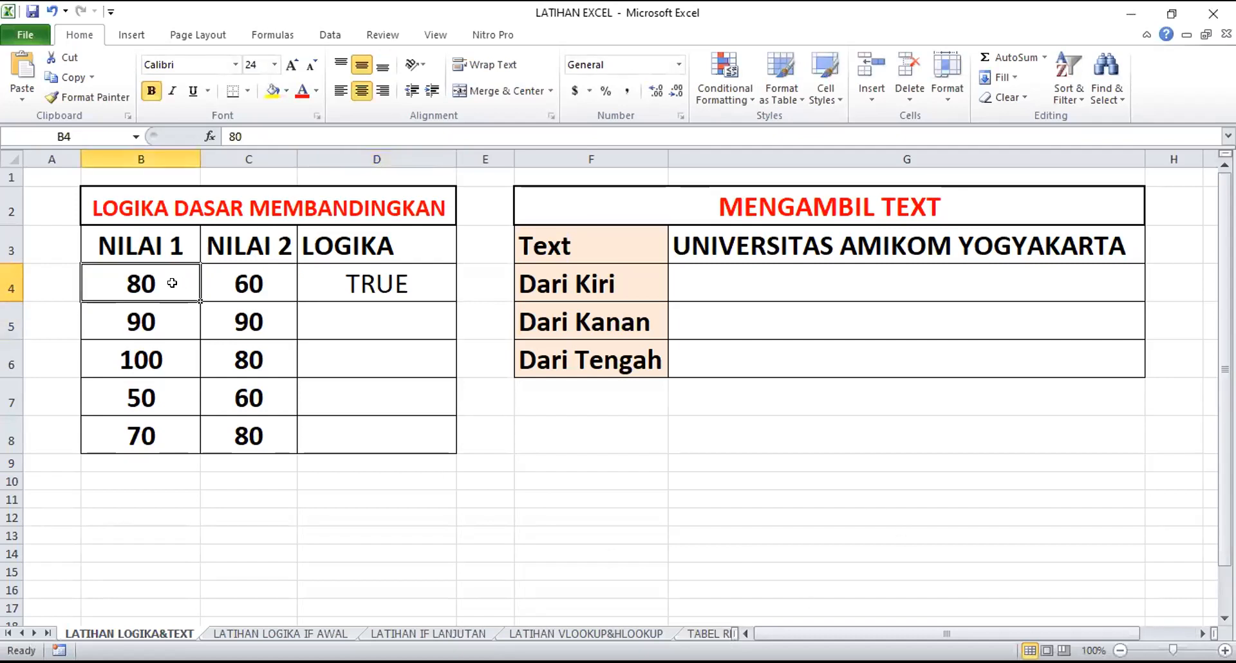
{"action": "left_click", "coordinate": [253, 275]}
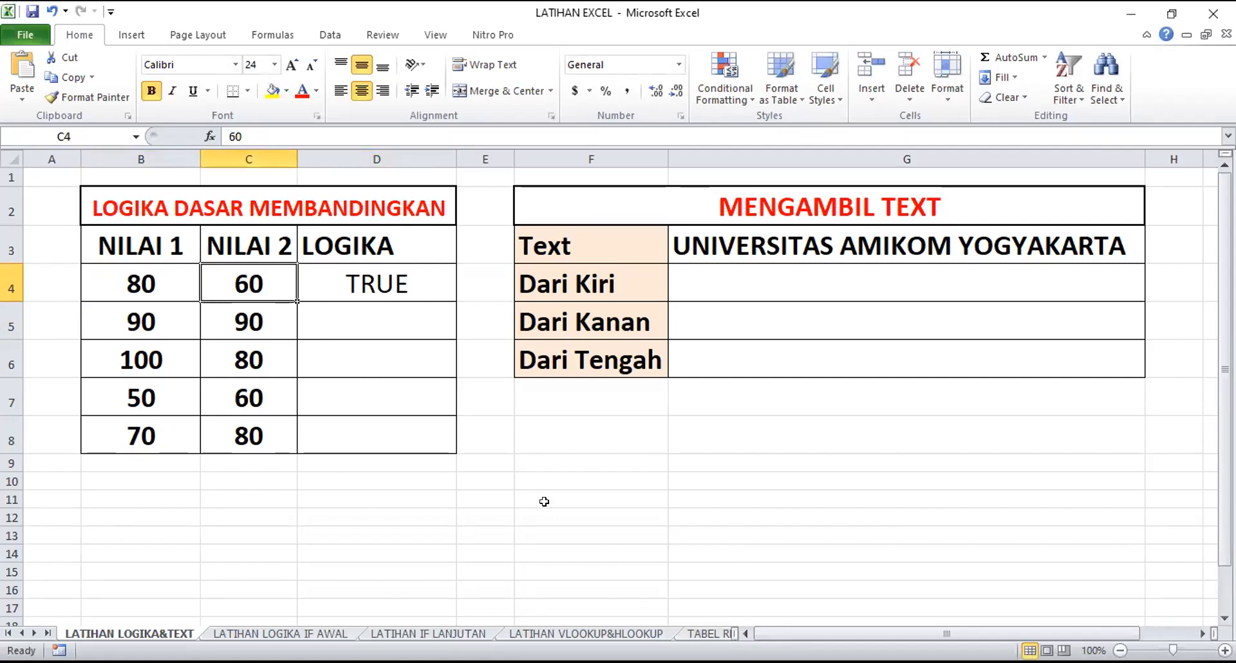
{"action": "left_click", "coordinate": [517, 459]}
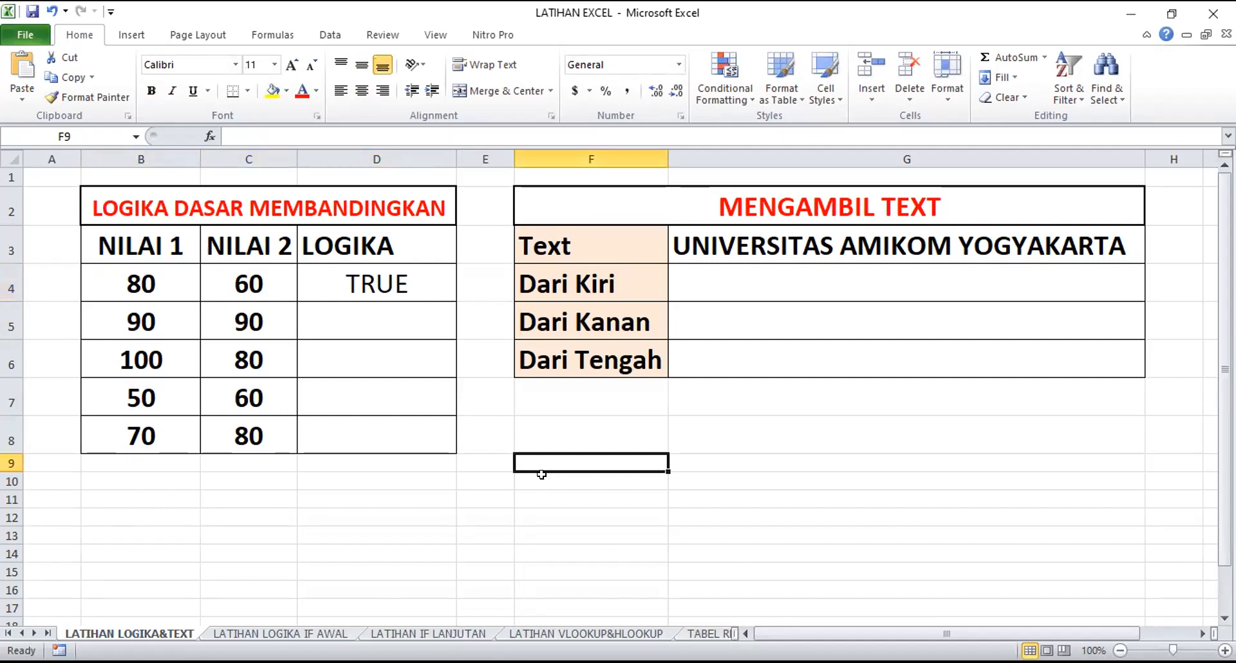
{"action": "left_click", "coordinate": [358, 271]}
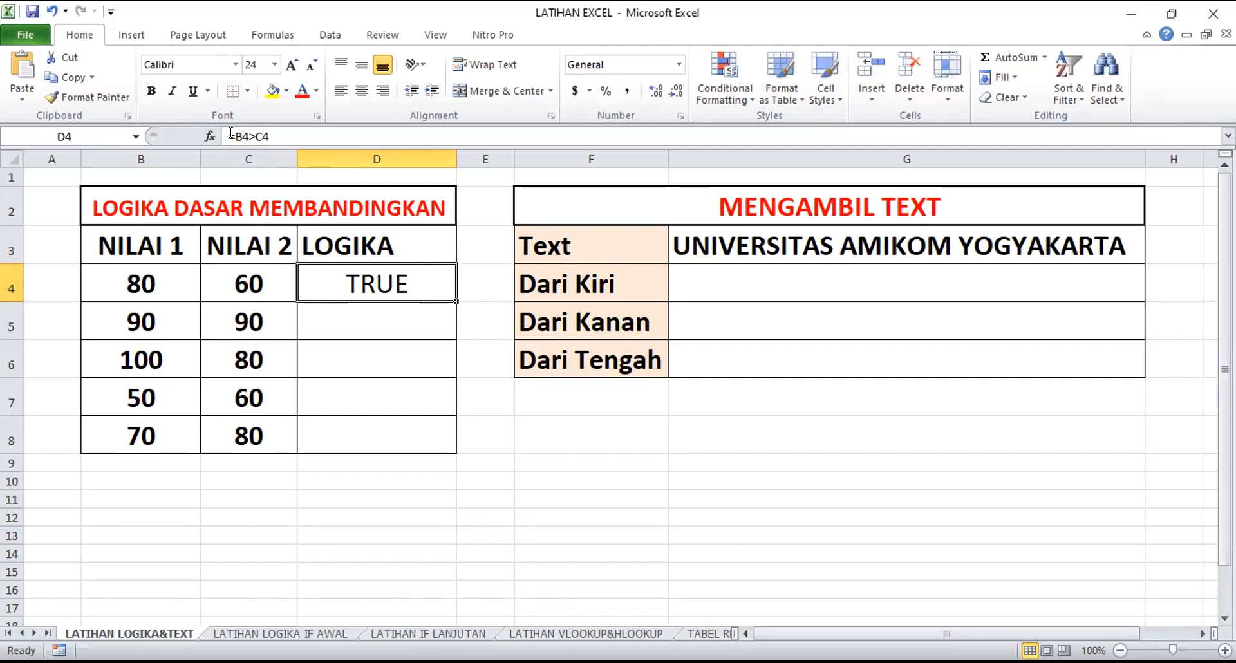
{"action": "left_click_drag", "start_coordinate": [230, 133], "coordinate": [269, 133]}
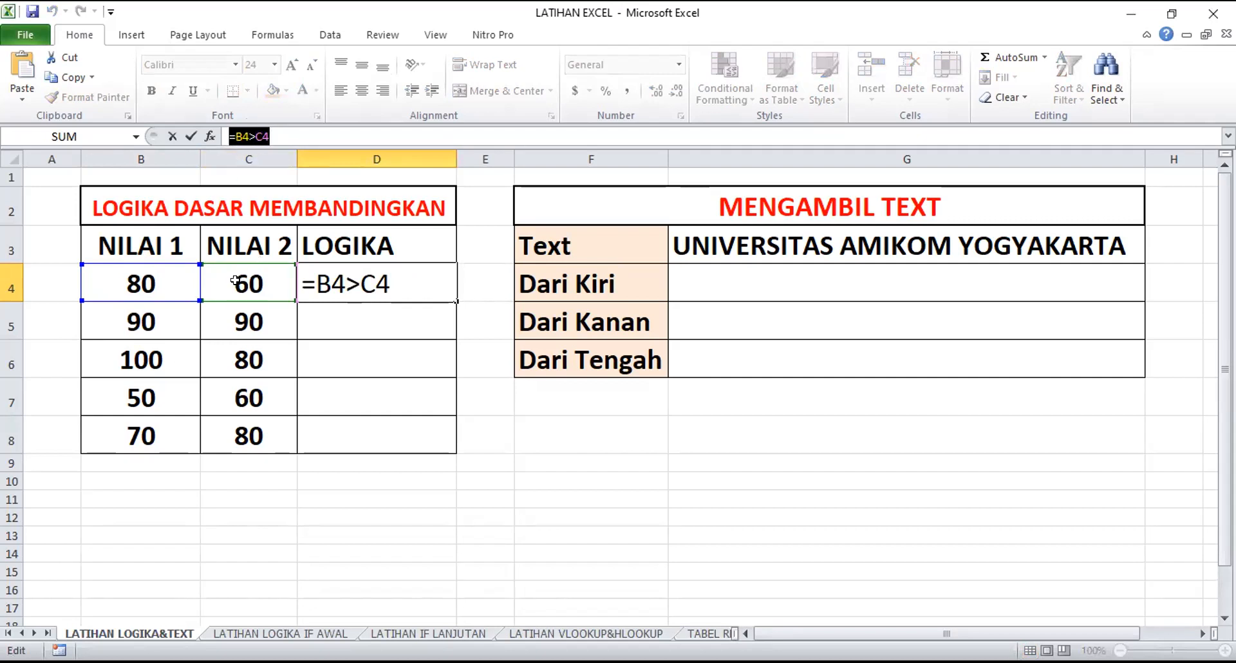
{"action": "key", "text": "Return"}
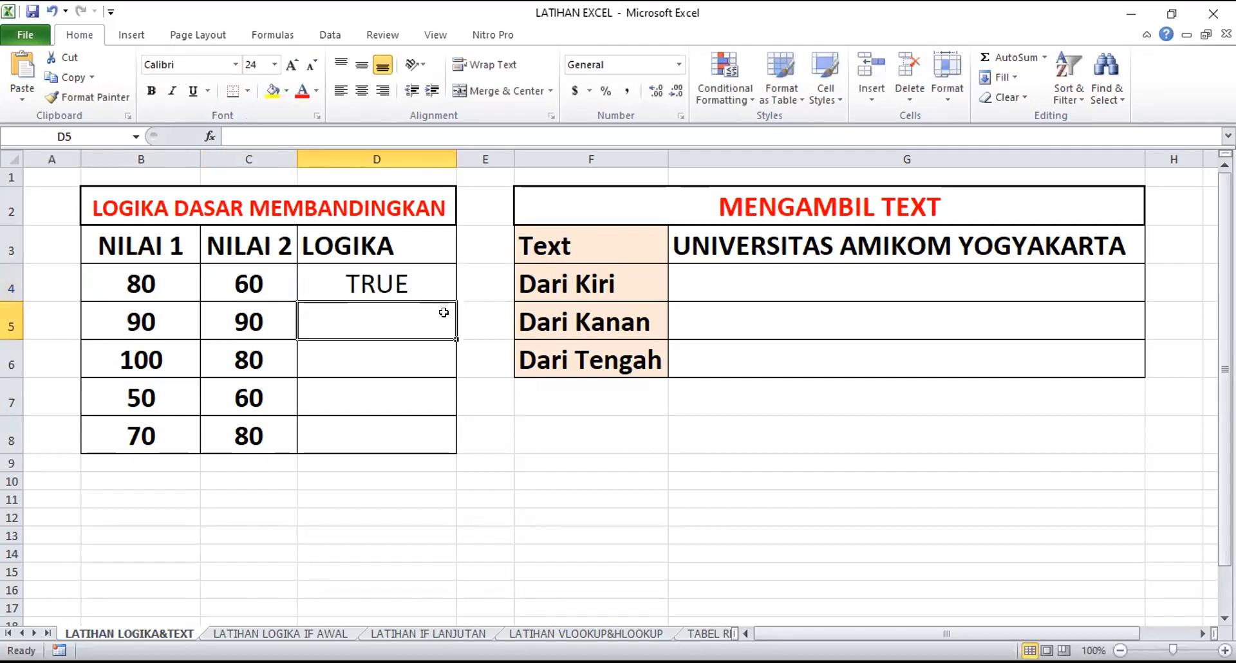
Copy the comparison formula from D4 down through D8 to complete the LOGIKA column
{"action": "left_click", "coordinate": [418, 269]}
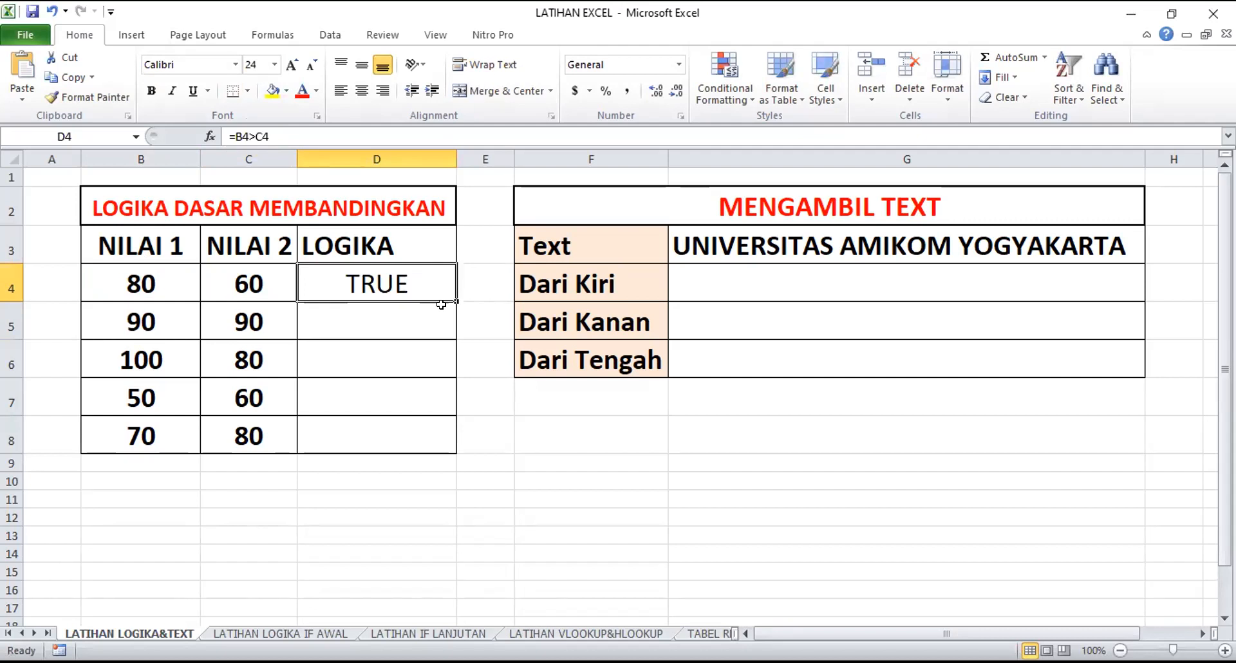
{"action": "key", "text": "Down"}
{"action": "key", "text": "Down"}
{"action": "key", "text": "Up"}
{"action": "key", "text": "Up"}
{"action": "left_click", "coordinate": [337, 345]}
{"action": "left_click", "coordinate": [367, 272]}
{"action": "left_click_drag", "start_coordinate": [454, 298], "coordinate": [448, 438]}
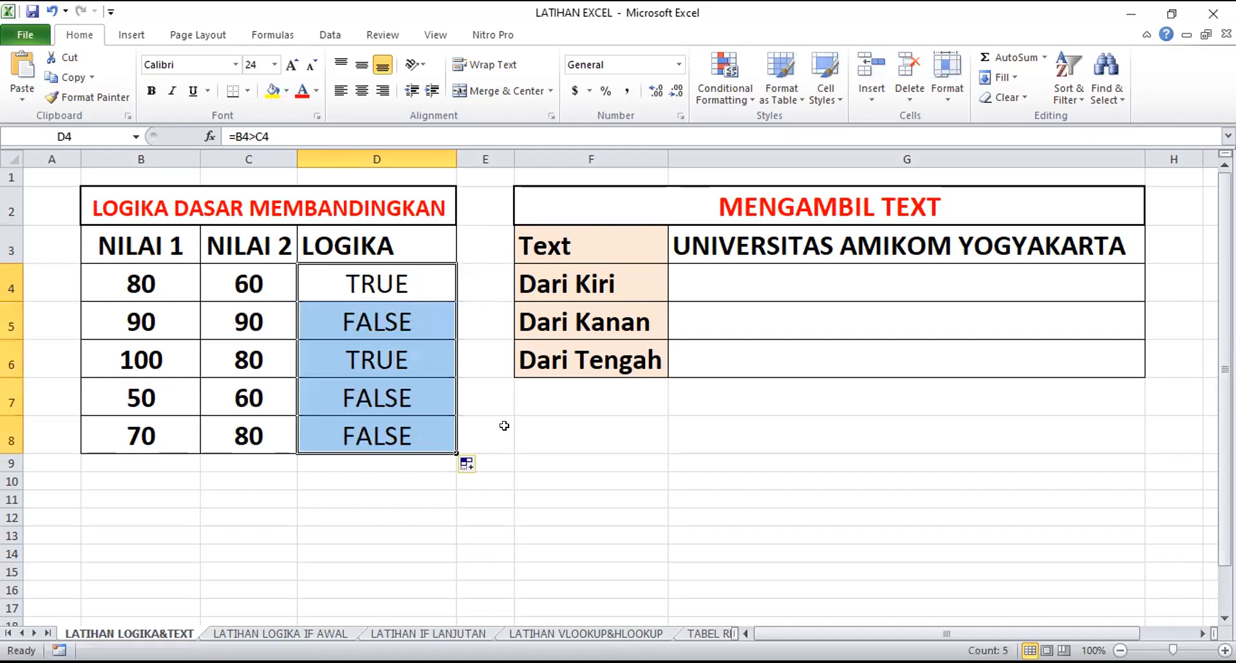
Inspect the copied comparison formulas in the LOGIKA column from D4 to D7
{"action": "left_click", "coordinate": [487, 397]}
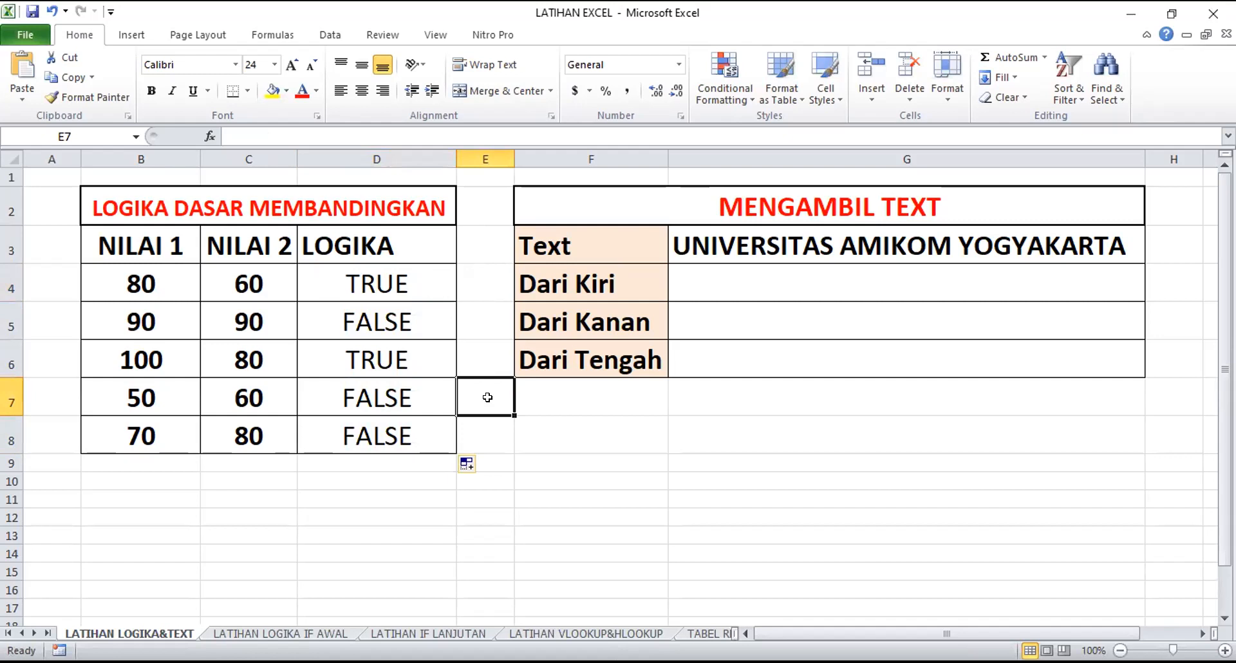
{"action": "left_click", "coordinate": [338, 282]}
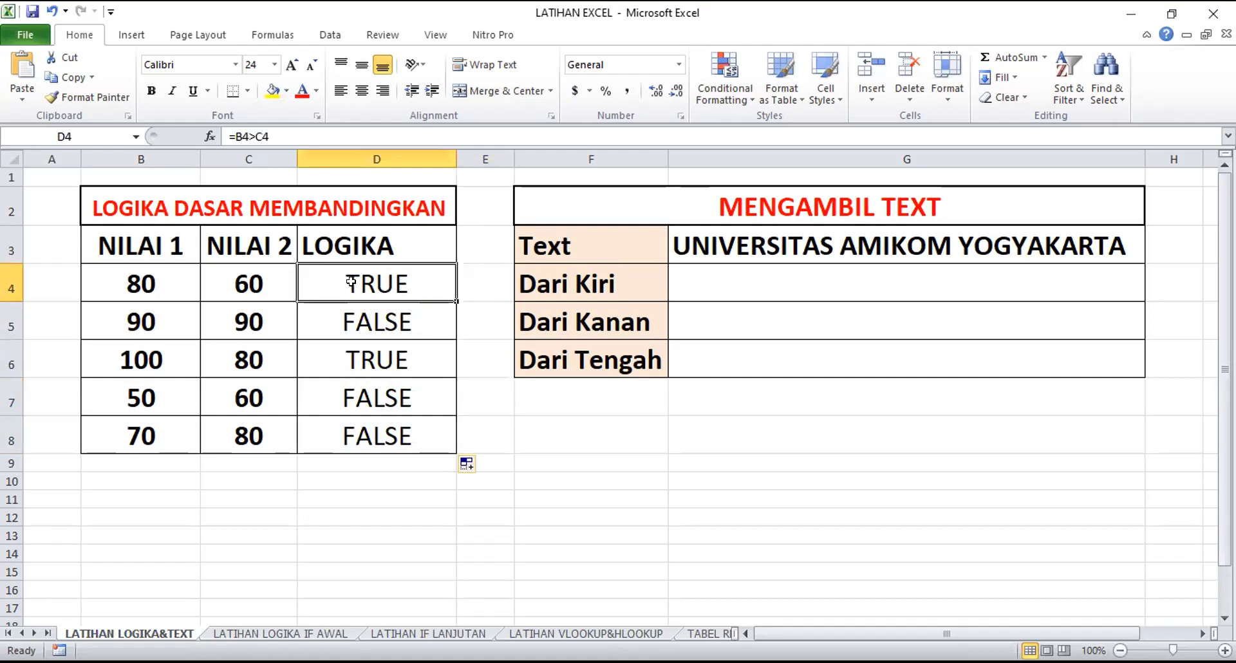
{"action": "left_click", "coordinate": [411, 323]}
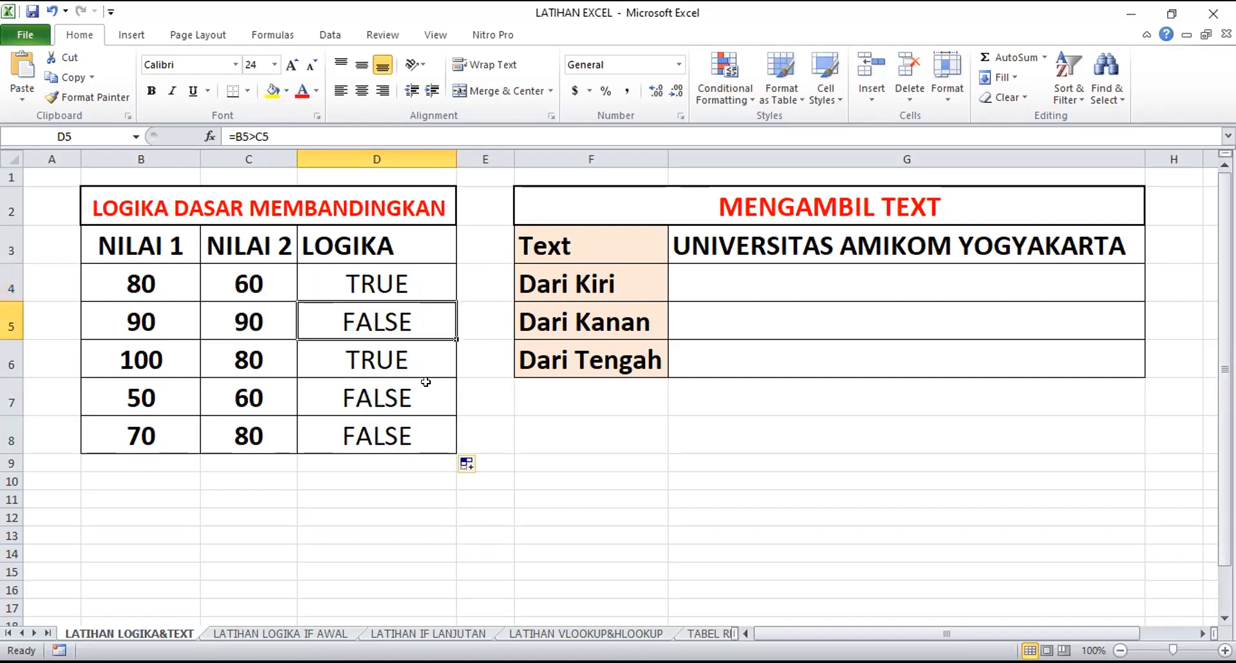
{"action": "left_click", "coordinate": [423, 359]}
{"action": "left_click", "coordinate": [415, 397]}
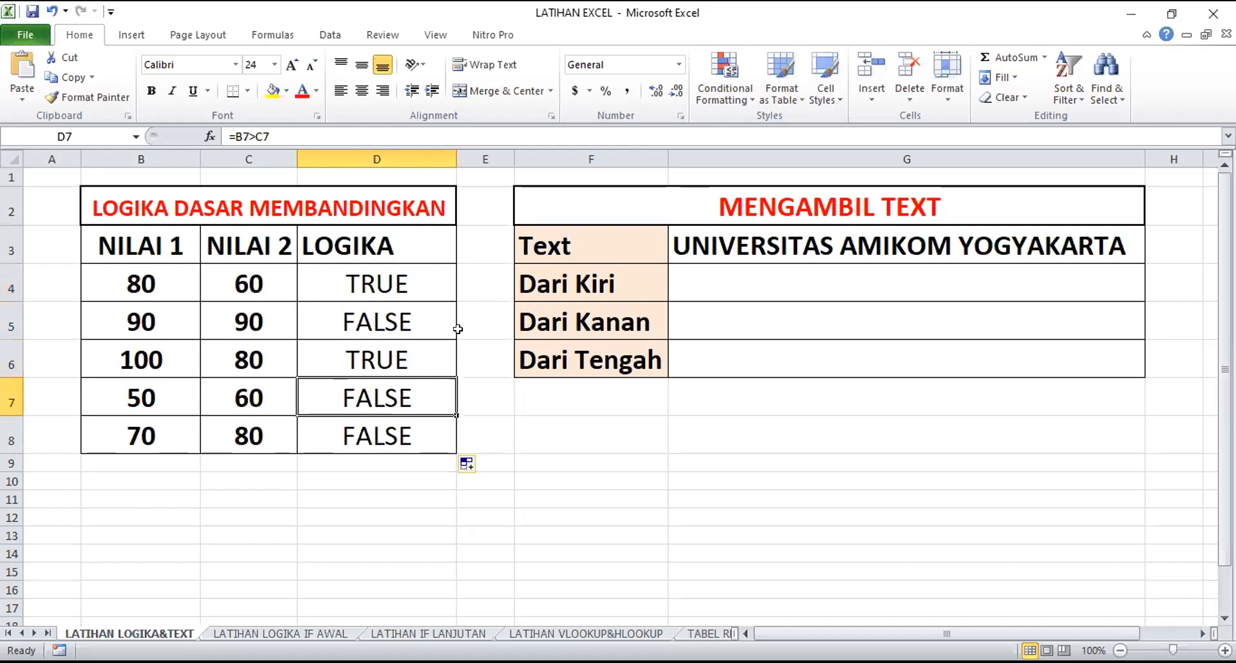
{"action": "left_click", "coordinate": [384, 316]}
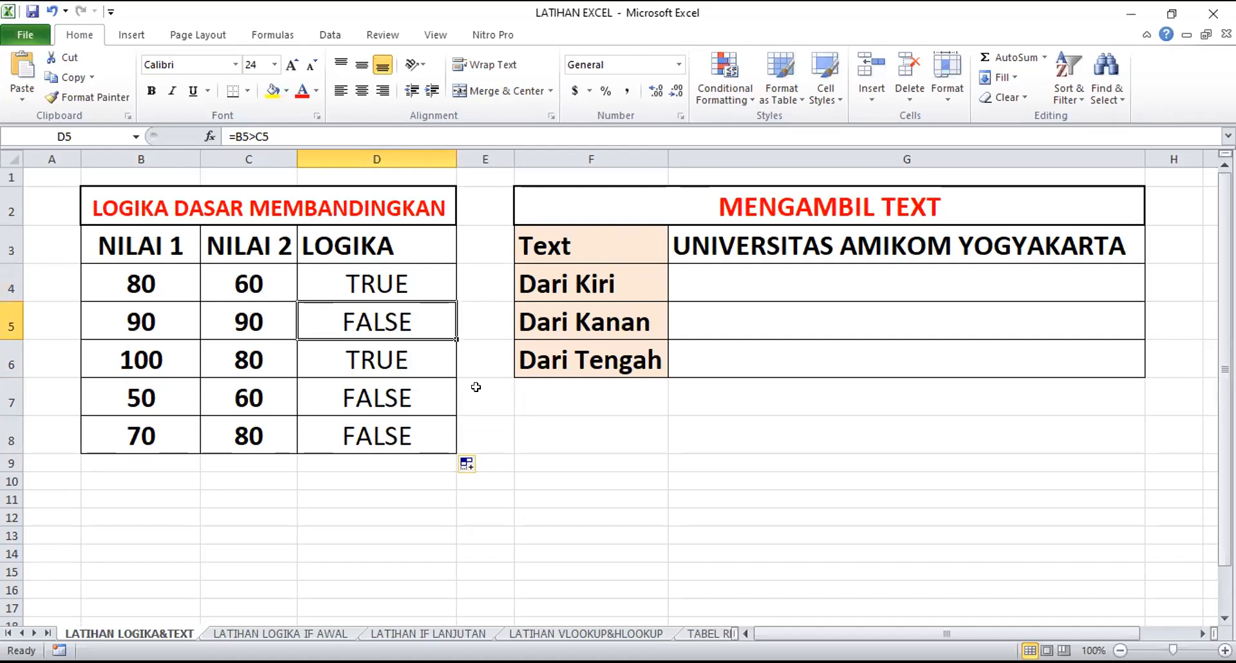
Check the NILAI 1 and NILAI 2 values in rows 4 and 5 against the LOGIKA results, and inspect the formula in D5
{"action": "left_click", "coordinate": [178, 284]}
{"action": "left_click", "coordinate": [266, 281]}
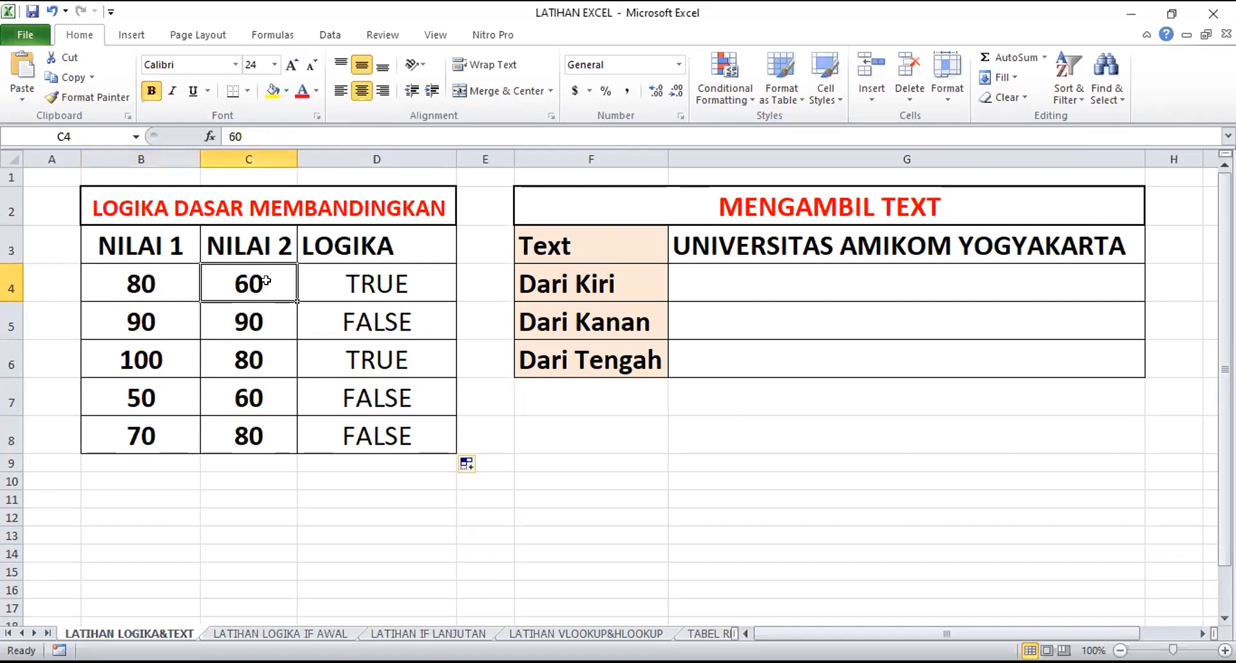
{"action": "left_click", "coordinate": [152, 318]}
{"action": "left_click", "coordinate": [242, 317]}
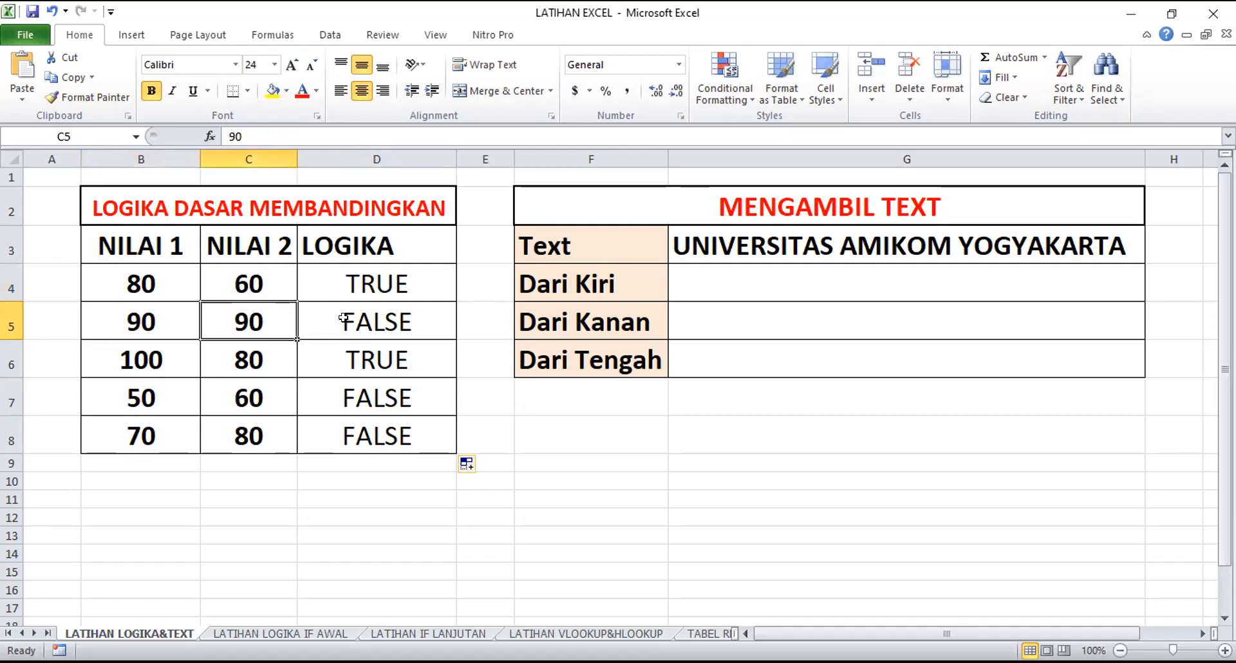
{"action": "scroll", "coordinate": [345, 318], "scroll_direction": "down", "scroll_amount": 1}
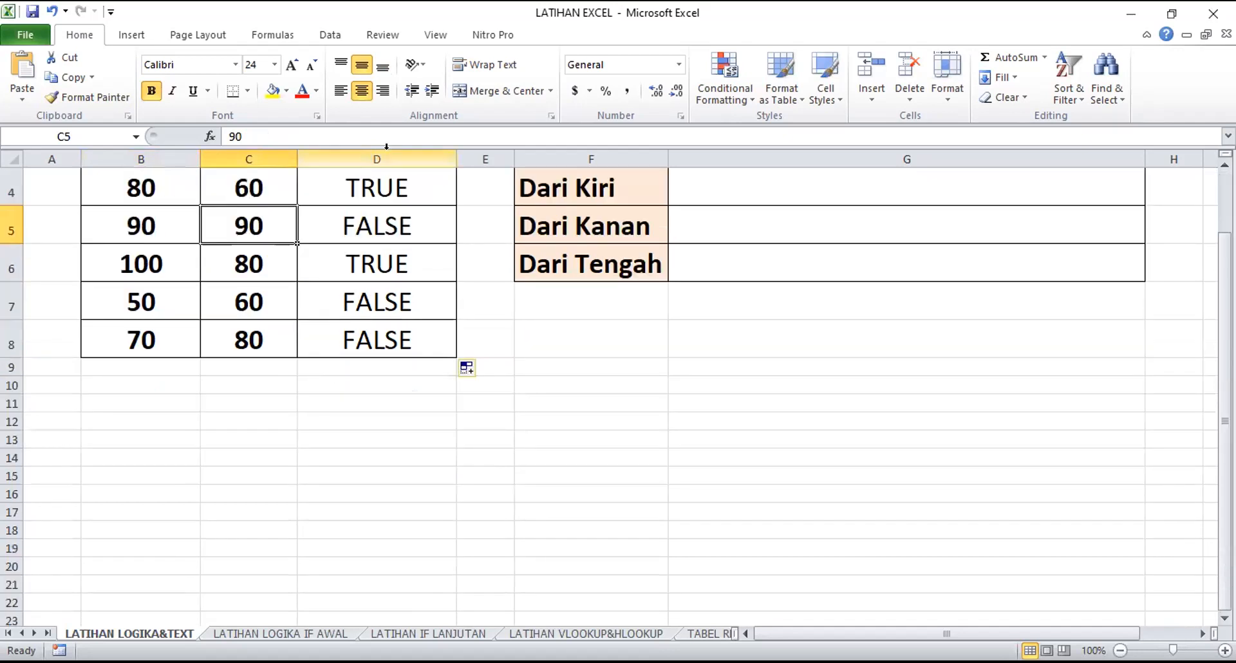
{"action": "scroll", "coordinate": [367, 219], "scroll_direction": "up", "scroll_amount": 1}
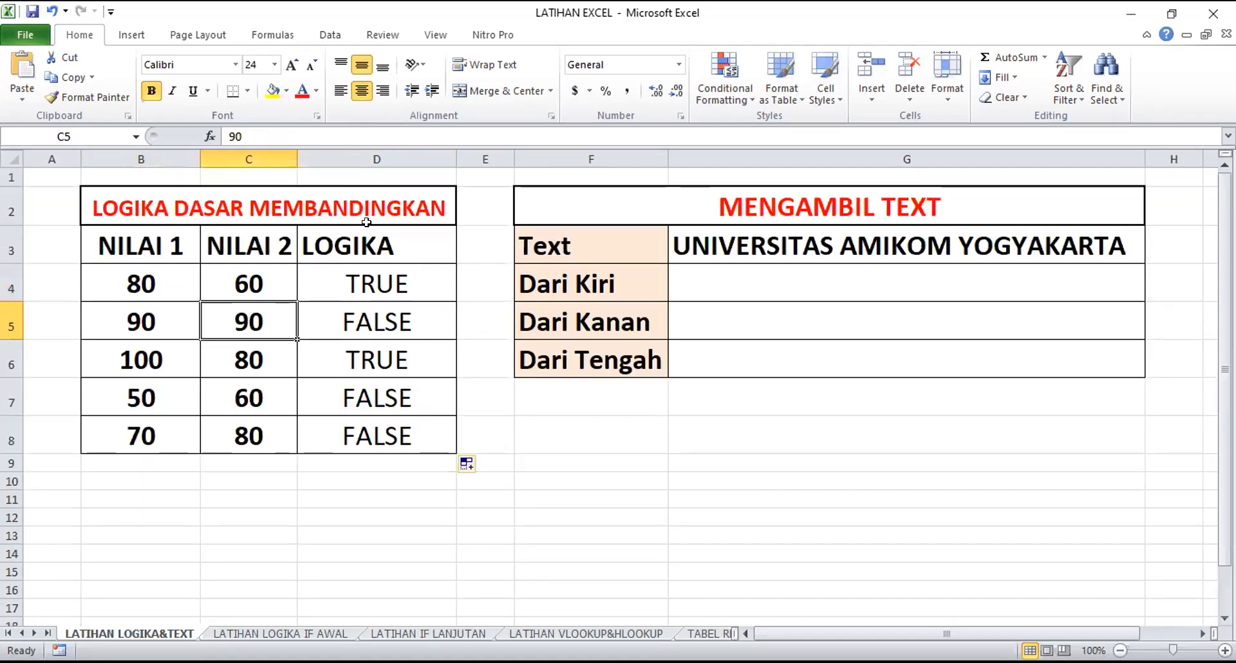
{"action": "left_click", "coordinate": [379, 324]}
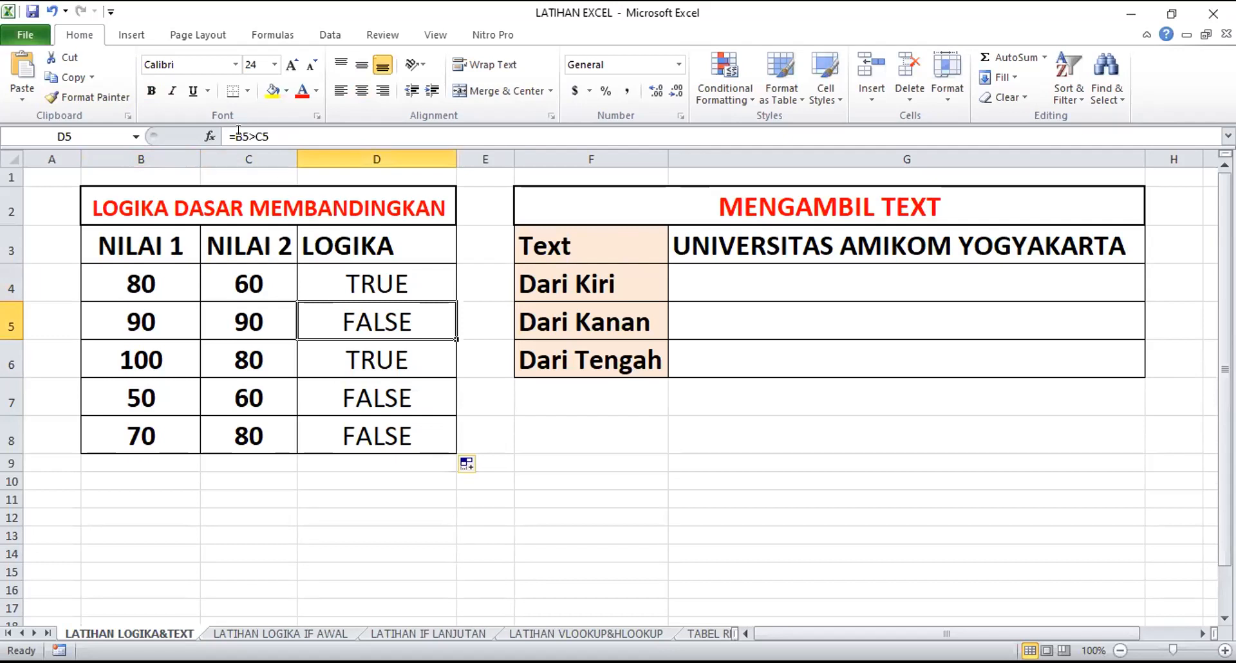
{"action": "left_click_drag", "start_coordinate": [233, 136], "coordinate": [269, 136]}
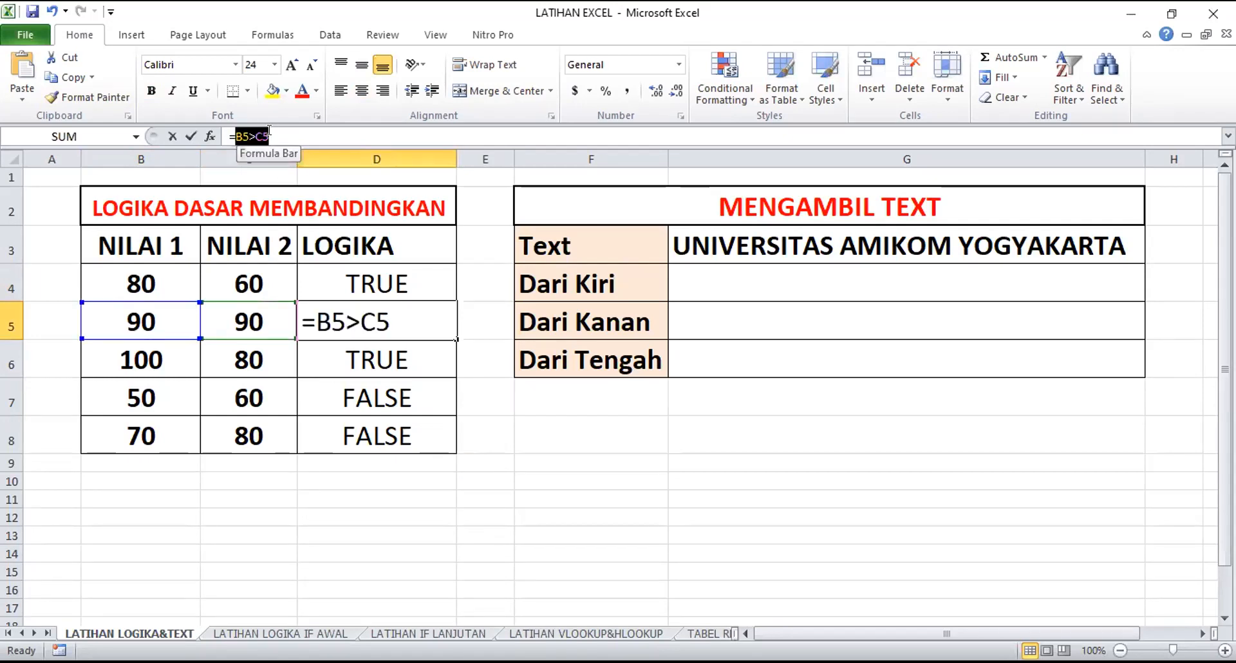
{"action": "left_click", "coordinate": [414, 280]}
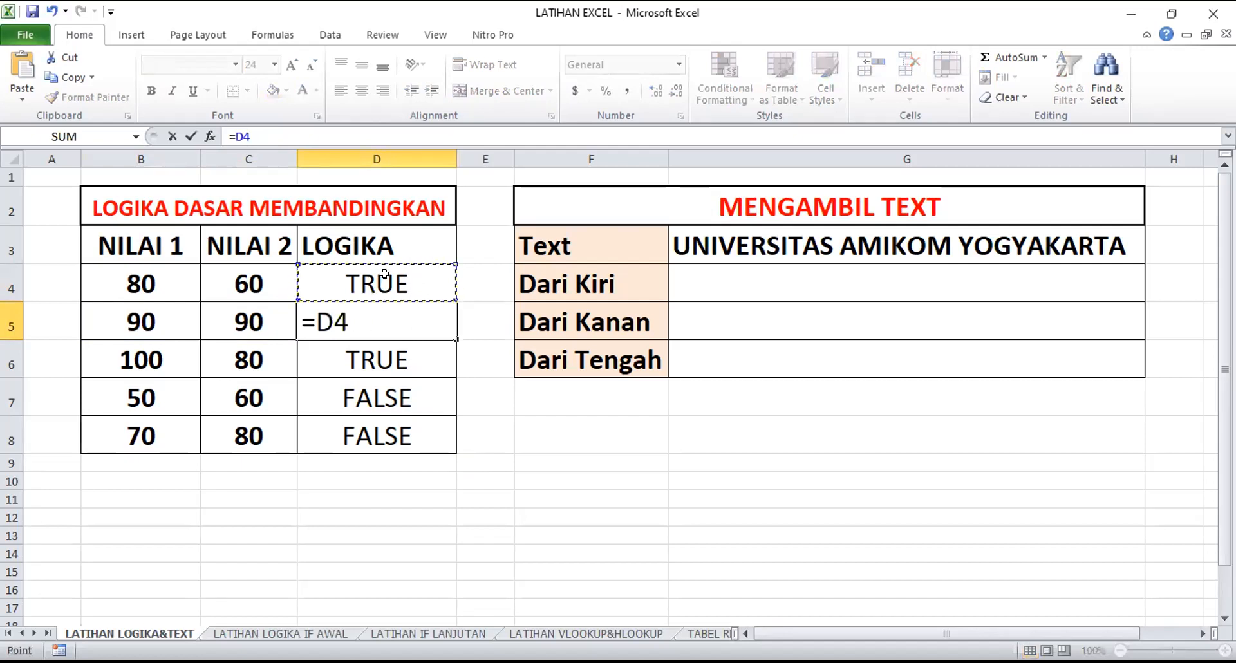
{"action": "key", "text": "Escape"}
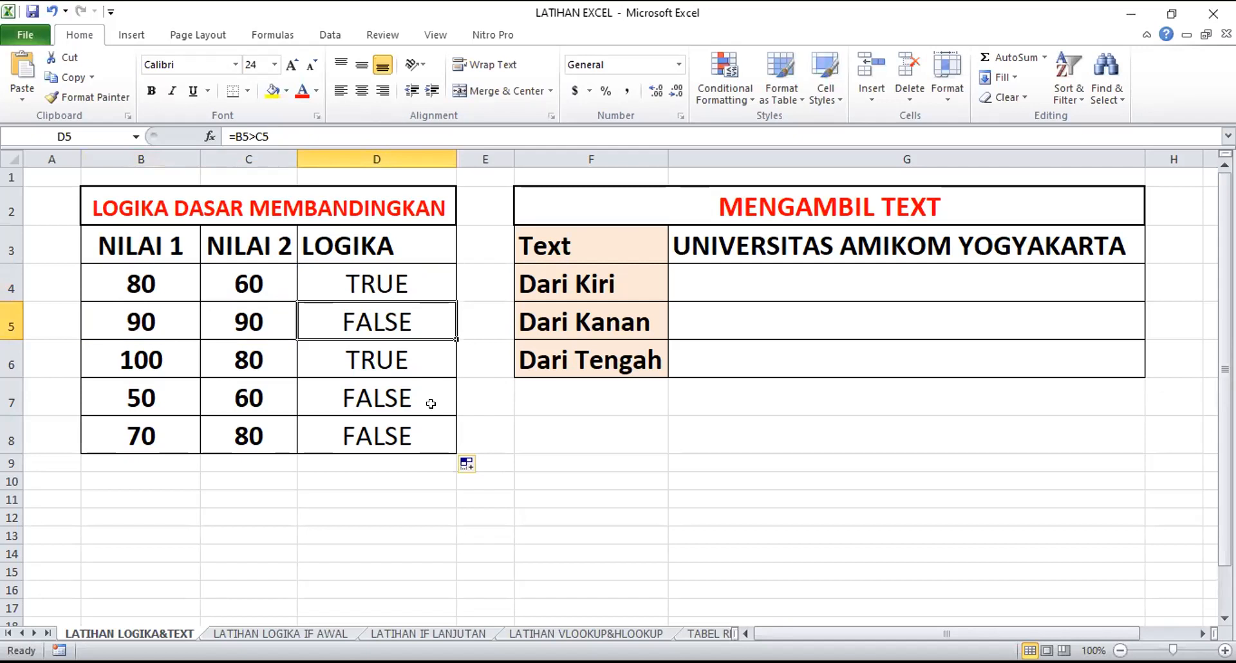
Check the NILAI 1 and NILAI 2 values in rows 6 to 8 against their LOGIKA results and comparison formulas
{"action": "left_click", "coordinate": [397, 364]}
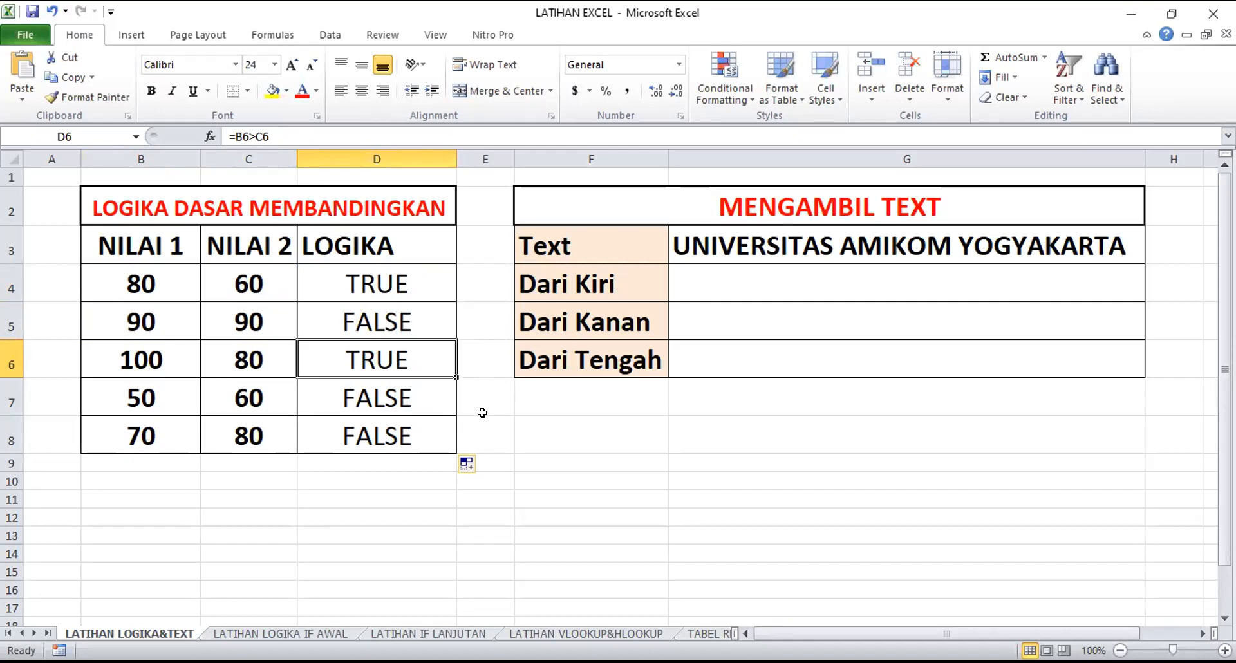
{"action": "left_click", "coordinate": [180, 368]}
{"action": "left_click", "coordinate": [241, 360]}
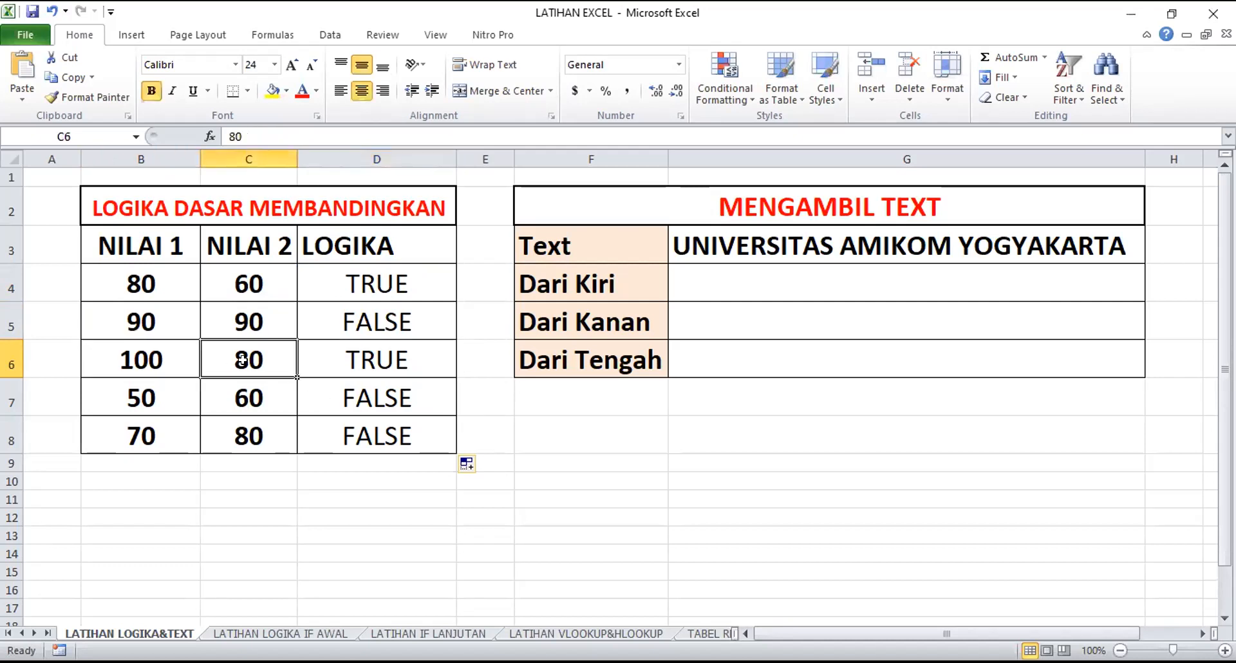
{"action": "left_click", "coordinate": [415, 370]}
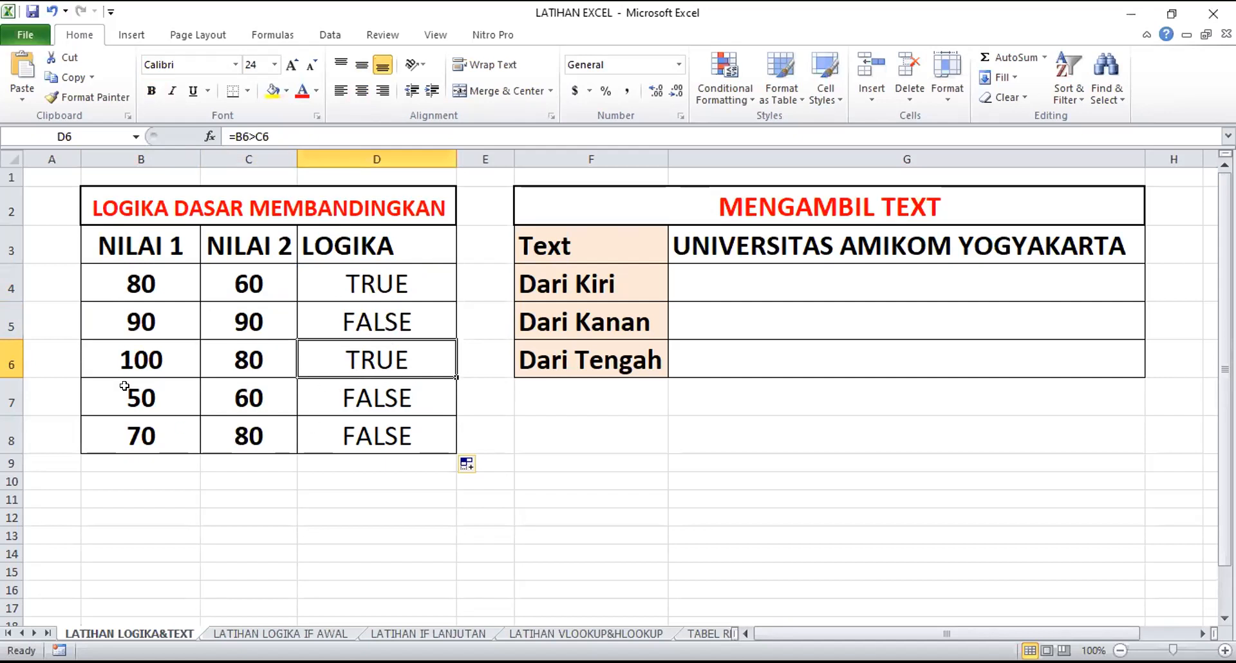
{"action": "left_click", "coordinate": [152, 399]}
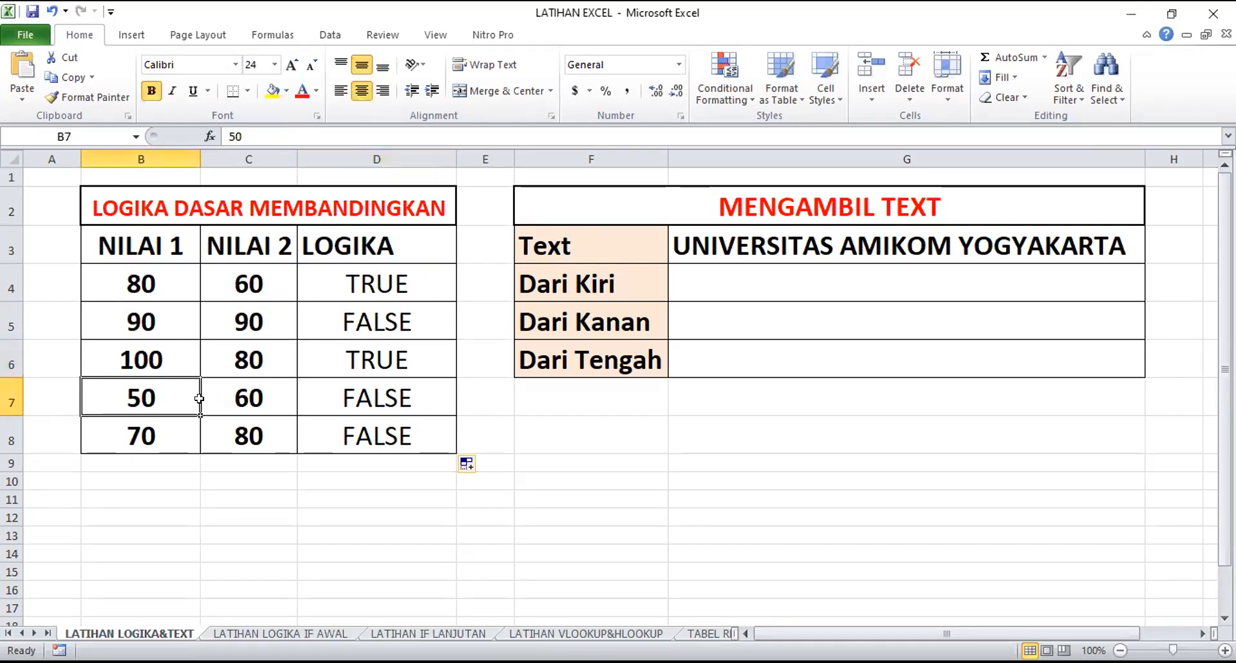
{"action": "left_click", "coordinate": [408, 396]}
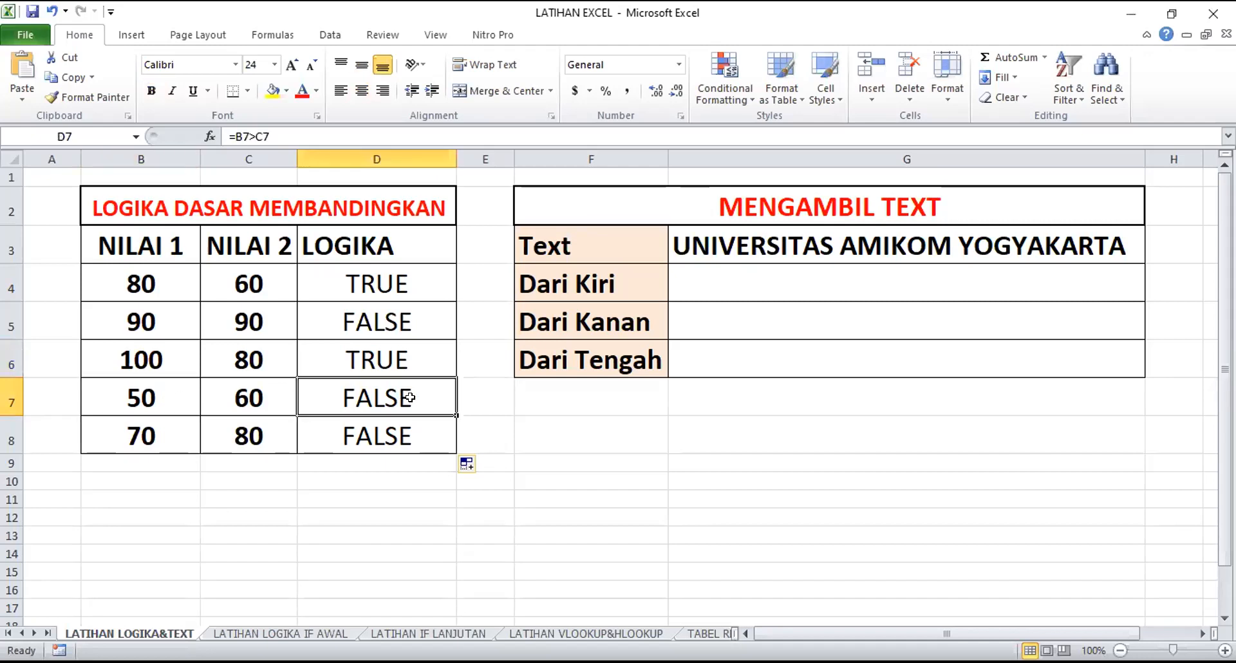
{"action": "left_click", "coordinate": [171, 398]}
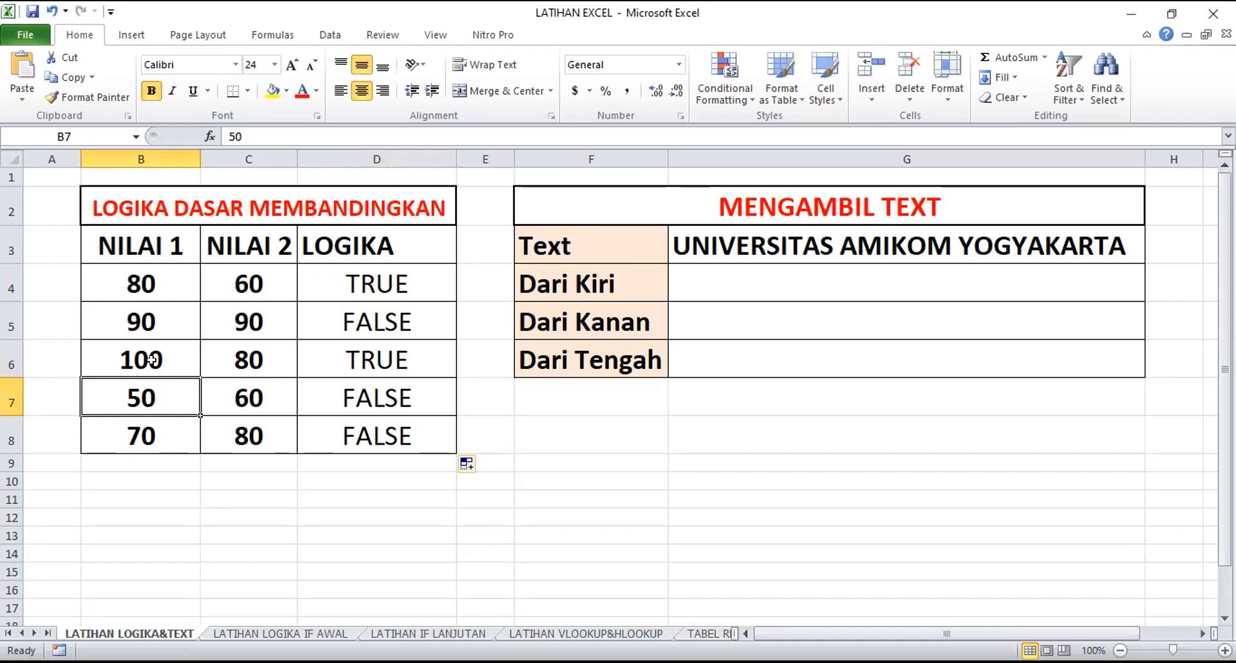
{"action": "left_click_drag", "start_coordinate": [153, 432], "coordinate": [206, 429]}
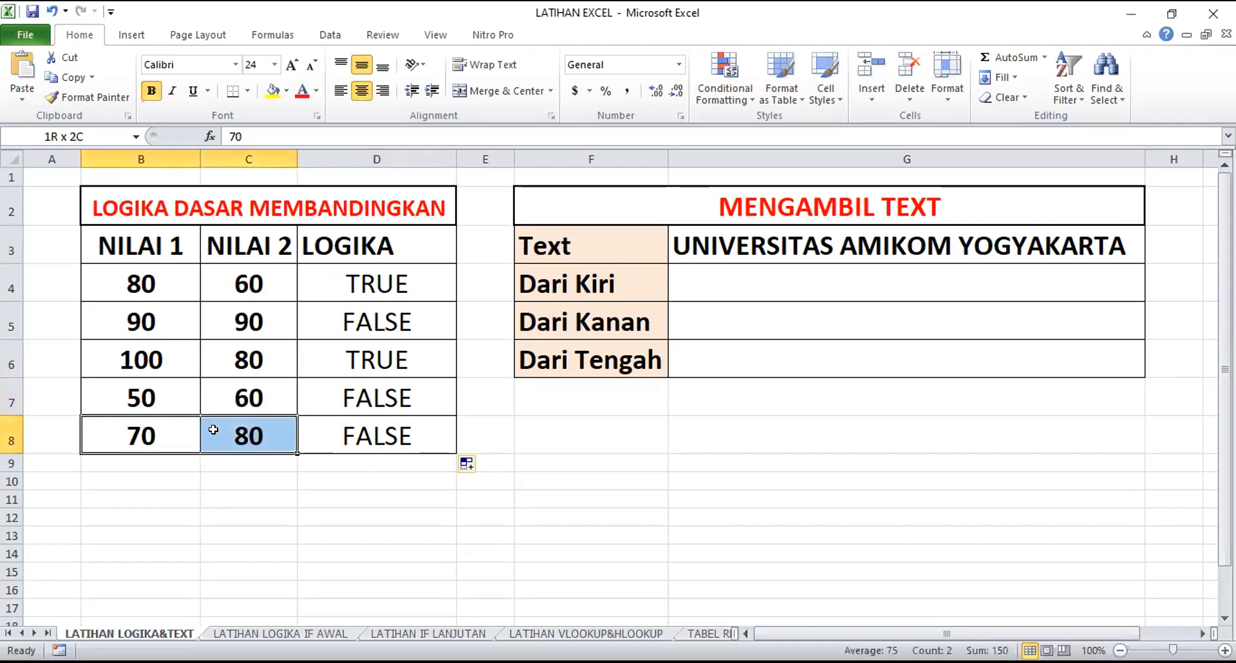
{"action": "left_click_drag", "start_coordinate": [156, 386], "coordinate": [224, 419]}
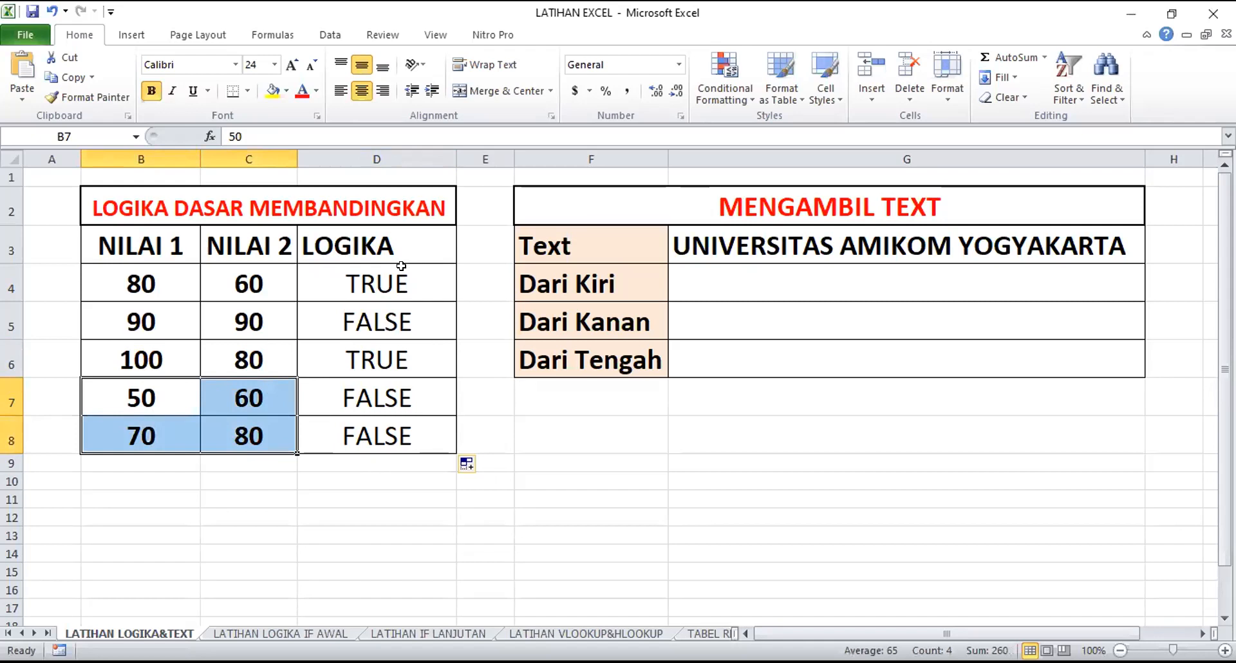
{"action": "left_click", "coordinate": [401, 311]}
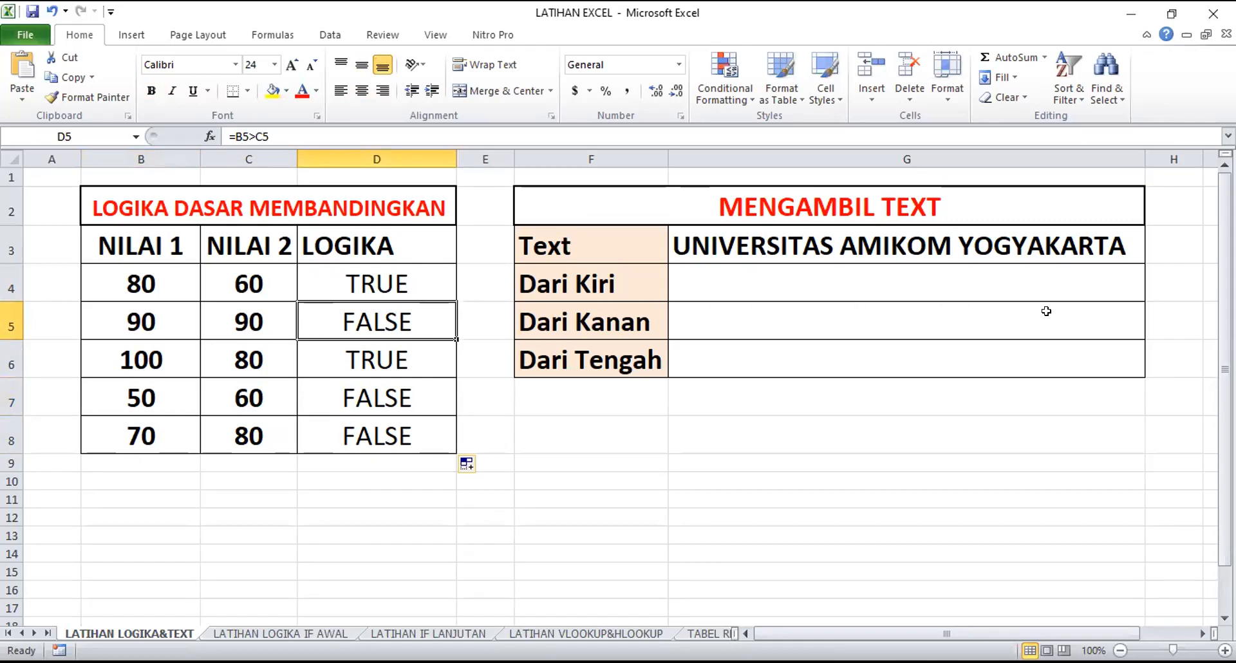
Review the MENGAMBIL TEXT table, including the source text in G3 and the empty Dari Kiri cell
{"action": "left_click", "coordinate": [921, 287]}
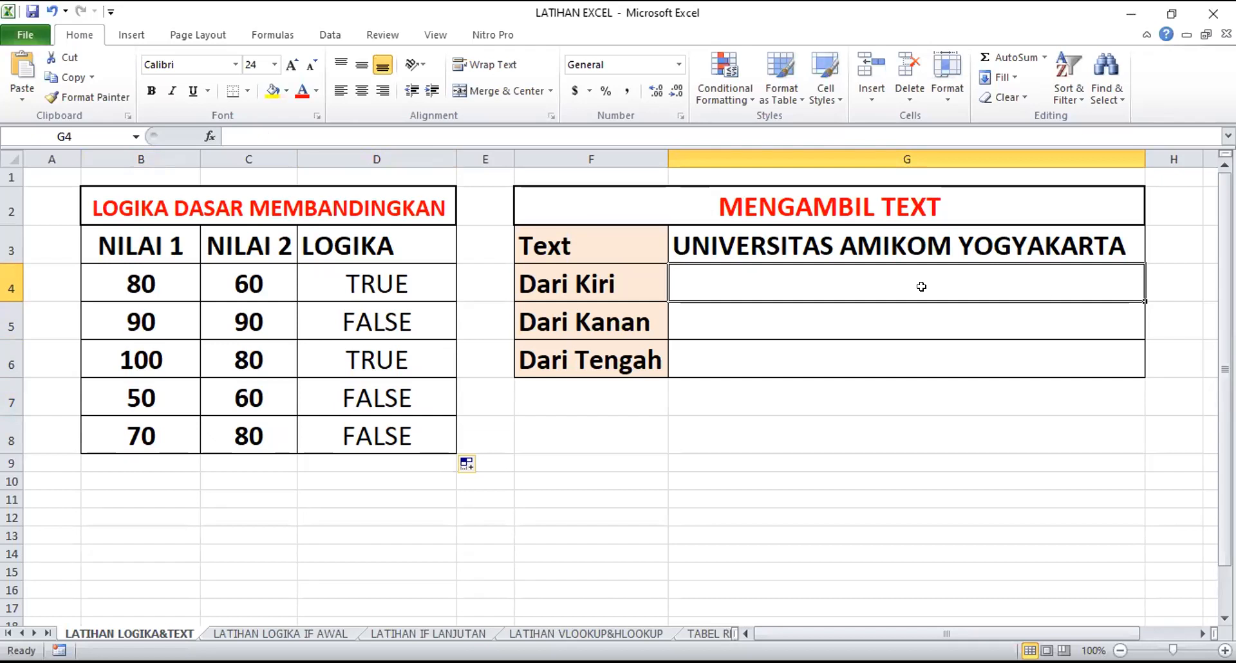
{"action": "left_click", "coordinate": [589, 230]}
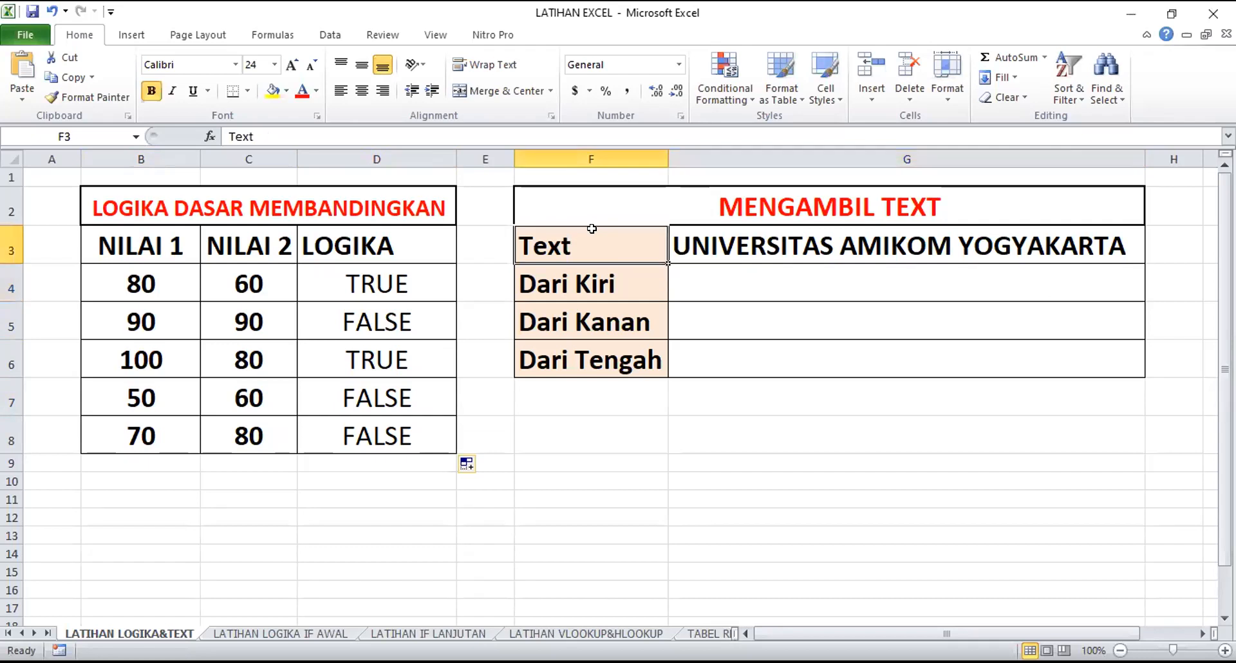
{"action": "left_click", "coordinate": [714, 240]}
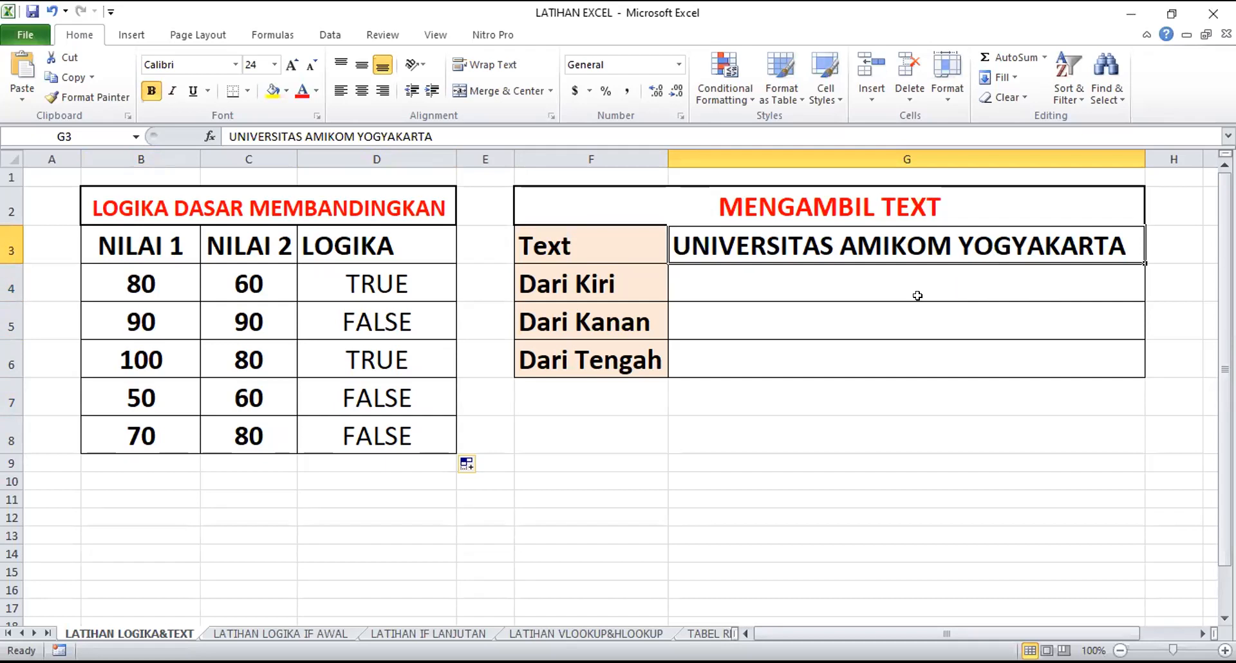
{"action": "left_click", "coordinate": [894, 419]}
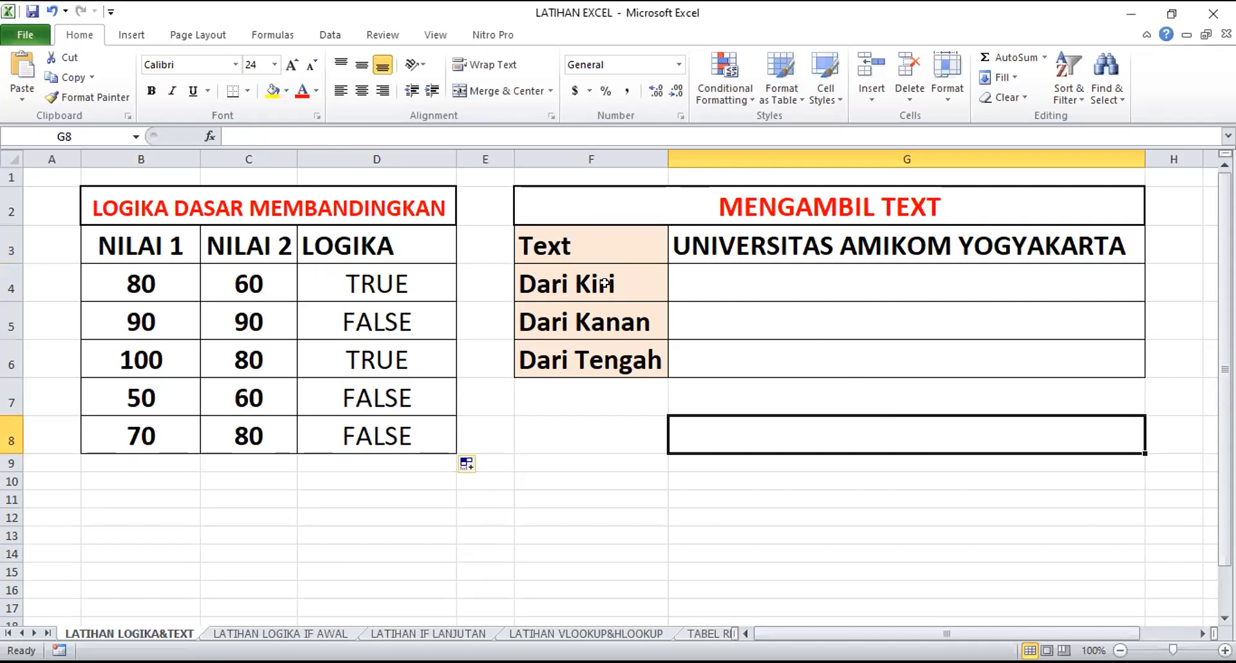
{"action": "left_click", "coordinate": [744, 281]}
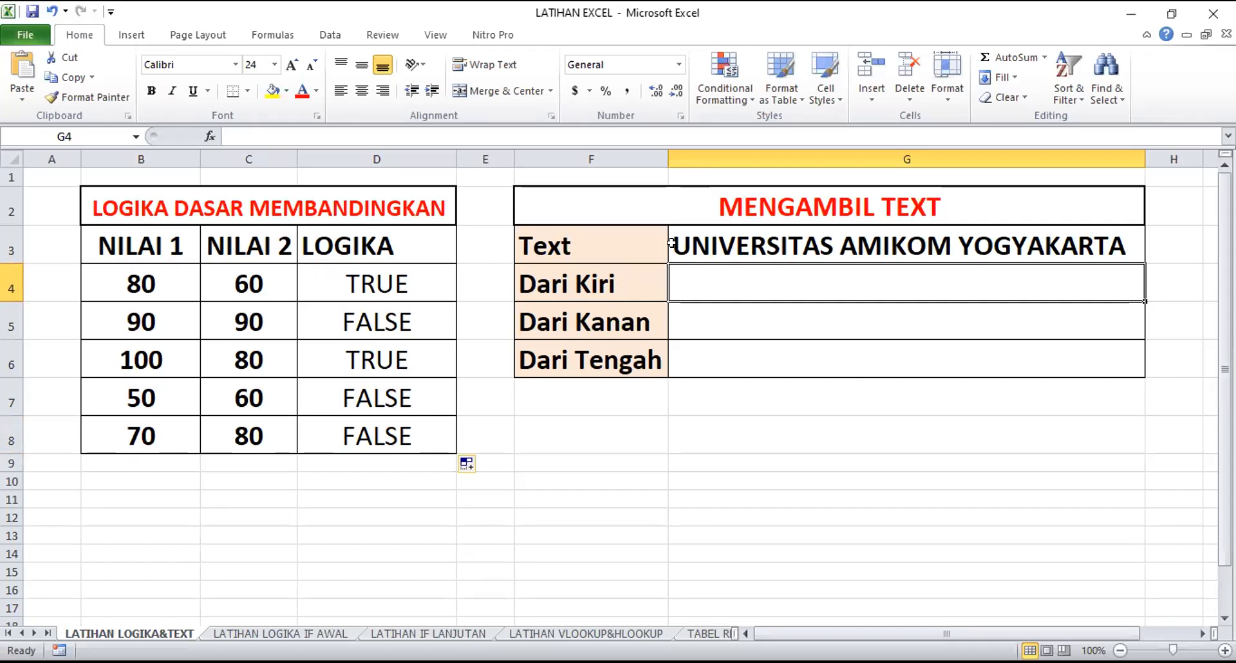
{"action": "left_click", "coordinate": [589, 243]}
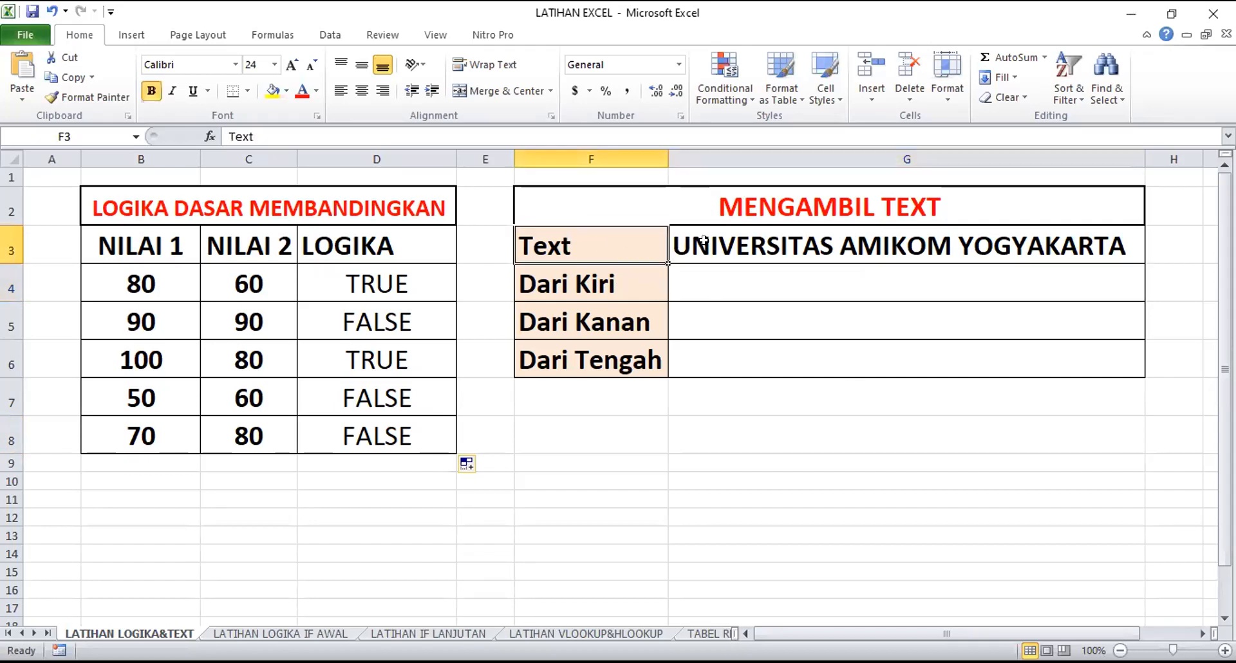
{"action": "left_click", "coordinate": [738, 243]}
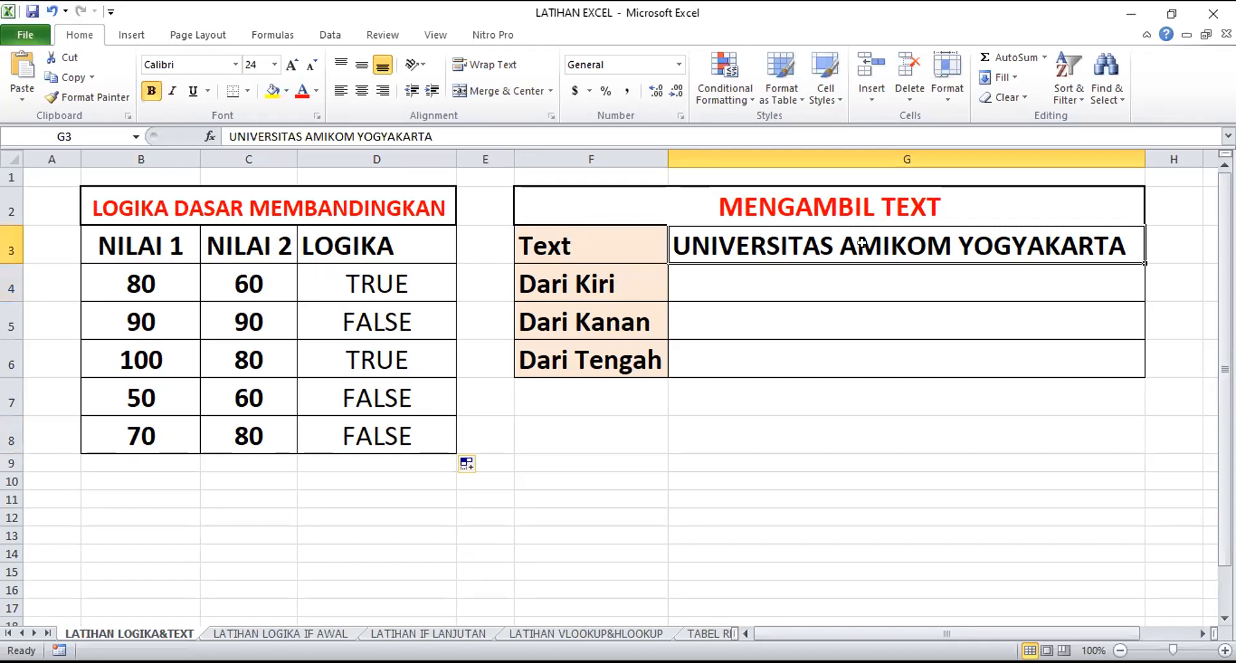
Begin a formula with the LEFT function in G4 for the Dari Kiri row
{"action": "left_click", "coordinate": [737, 275]}
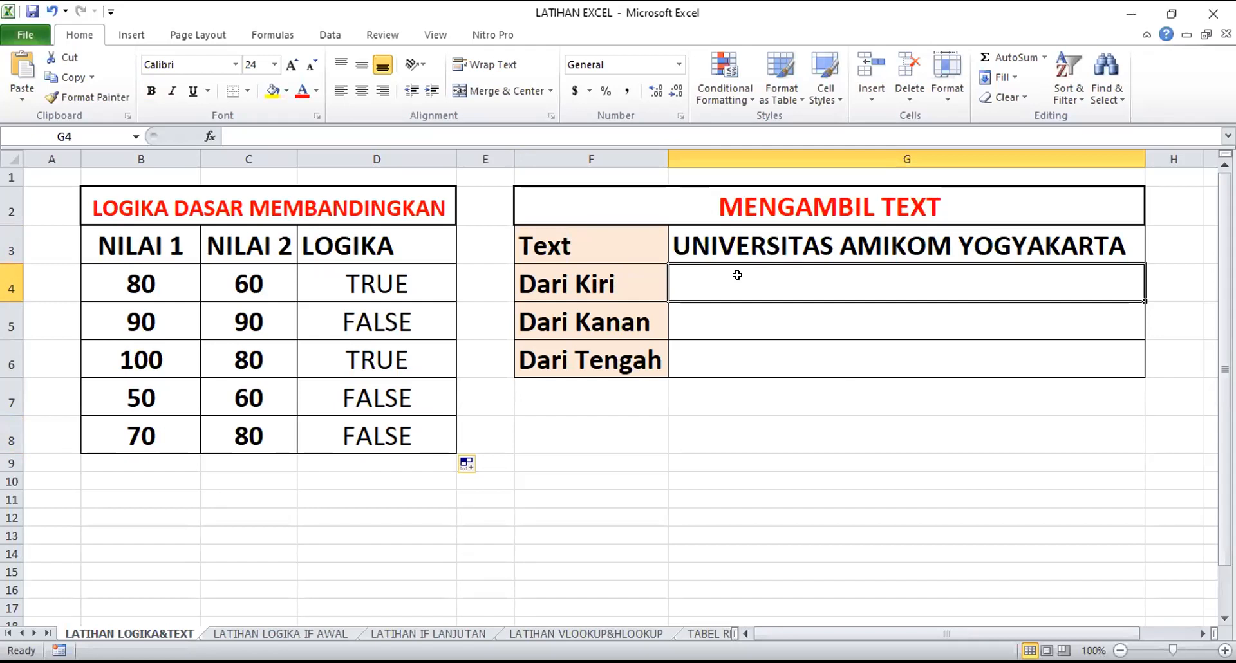
{"action": "type", "text": "="}
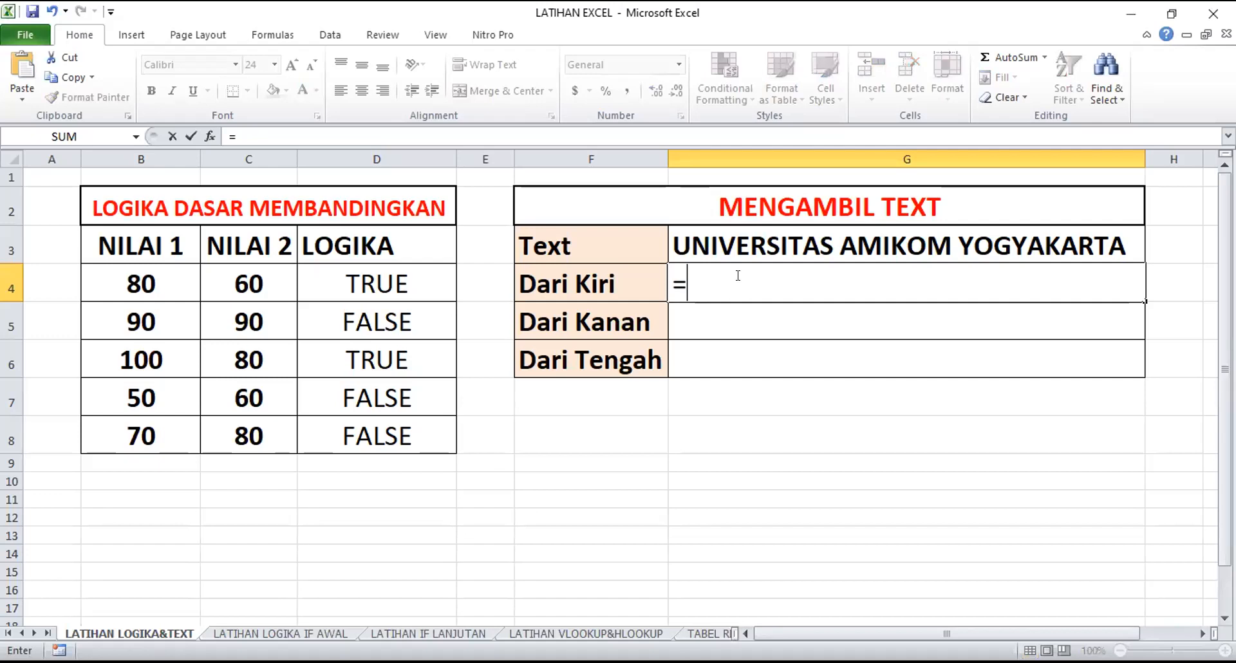
{"action": "type", "text": "le"}
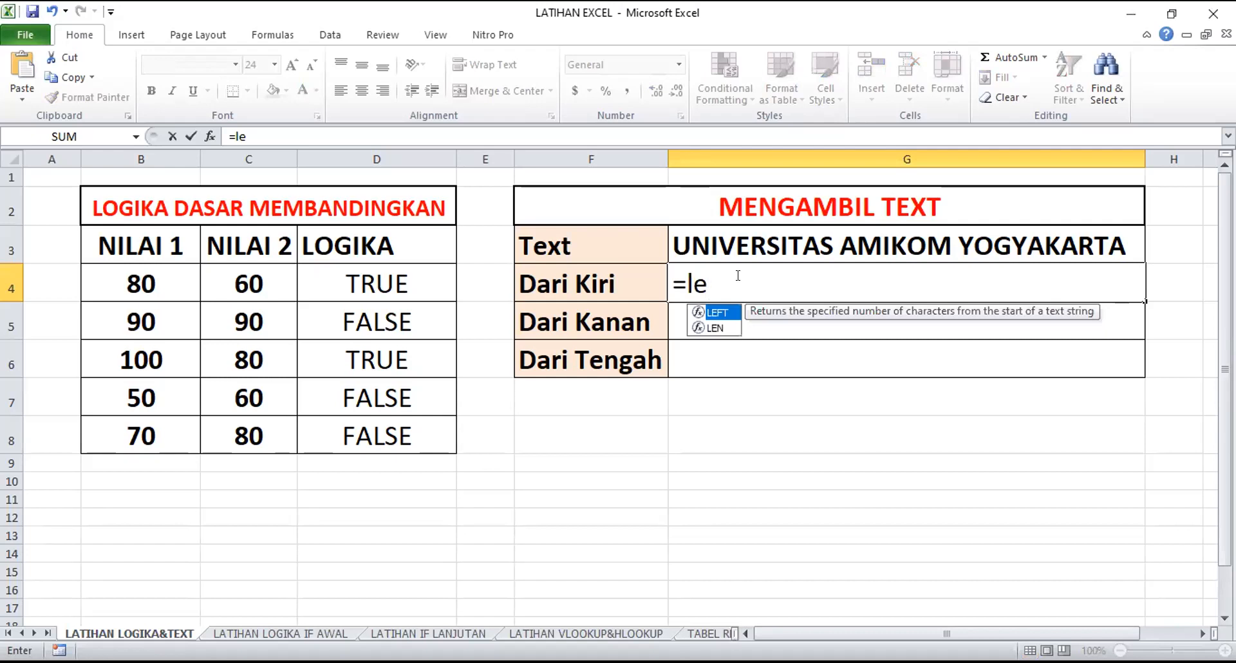
{"action": "type", "text": "ft"}
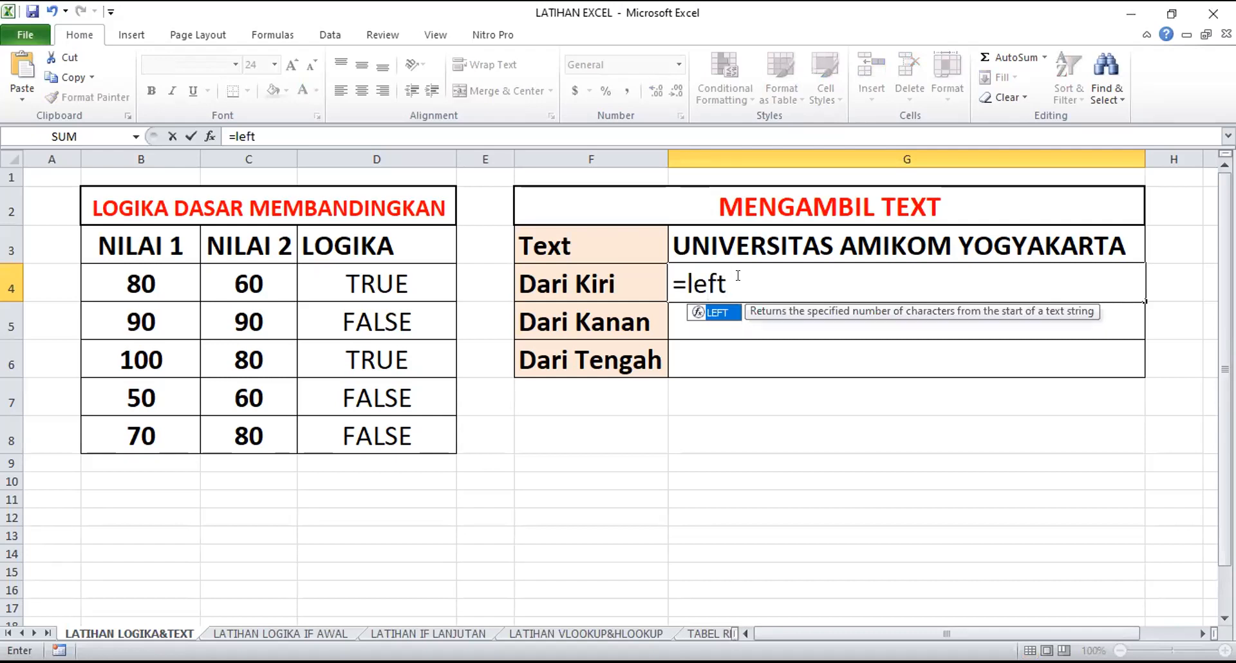
{"action": "key", "text": "Tab"}
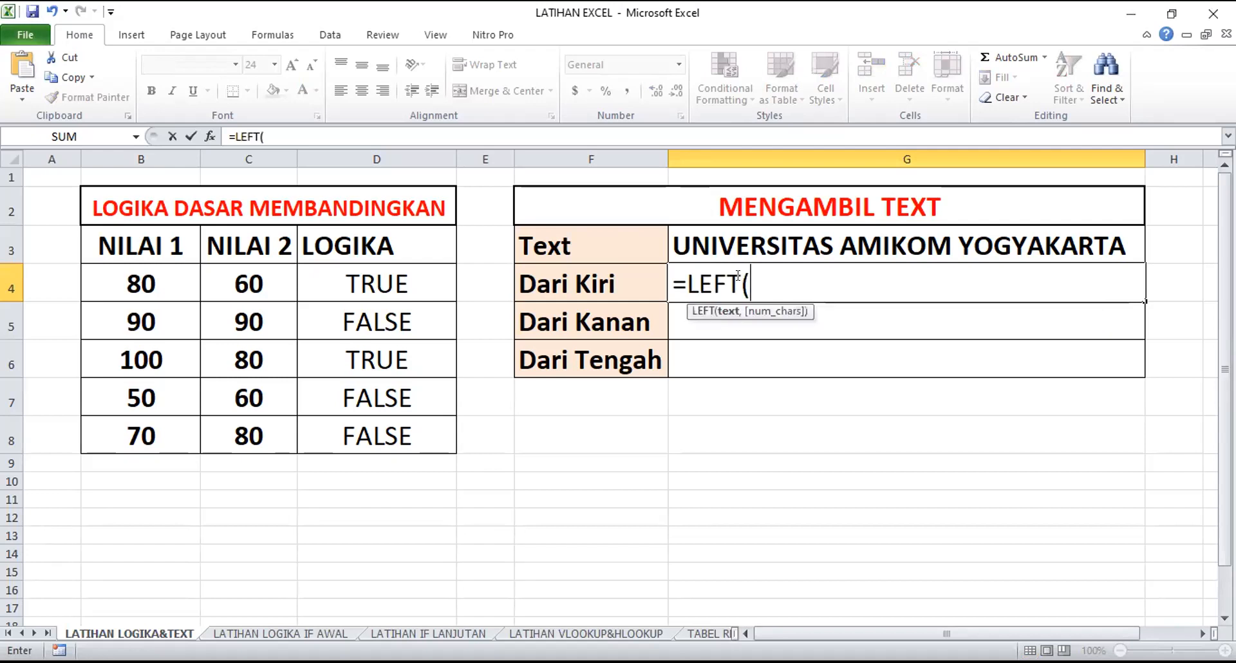
{"action": "key", "text": "BackSpace"}
{"action": "key", "text": "BackSpace"}
{"action": "key", "text": "BackSpace"}
{"action": "key", "text": "BackSpace"}
{"action": "key", "text": "BackSpace"}
{"action": "type", "text": "left"}
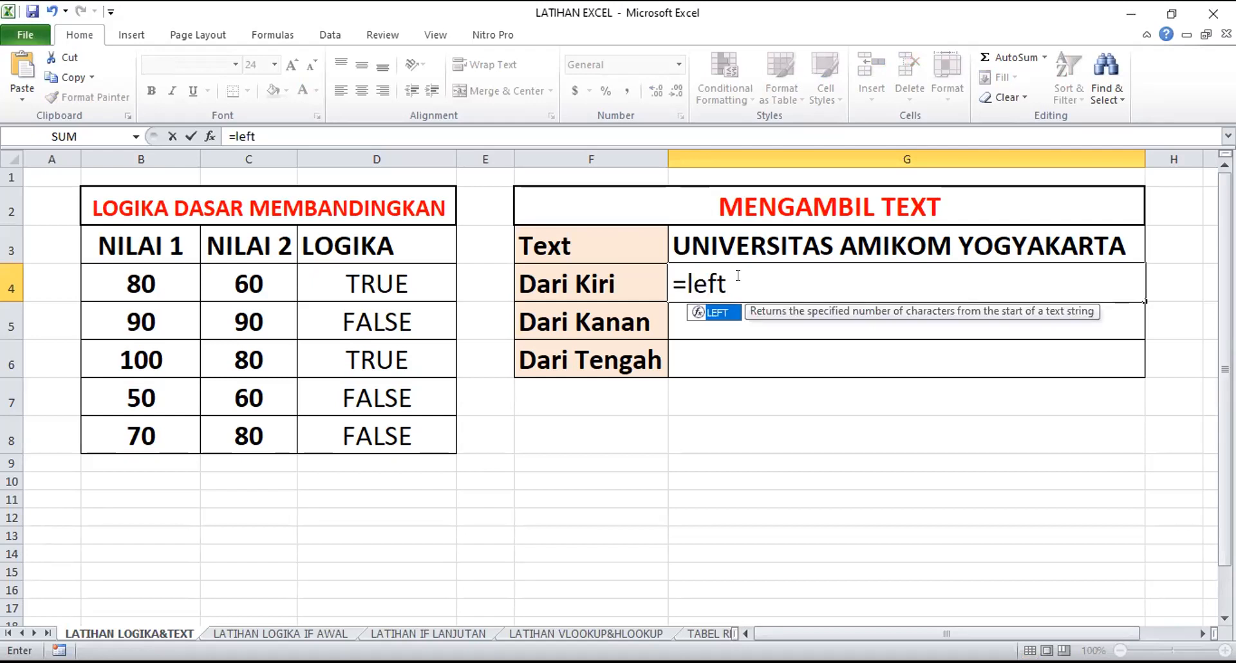
{"action": "key", "text": "Tab"}
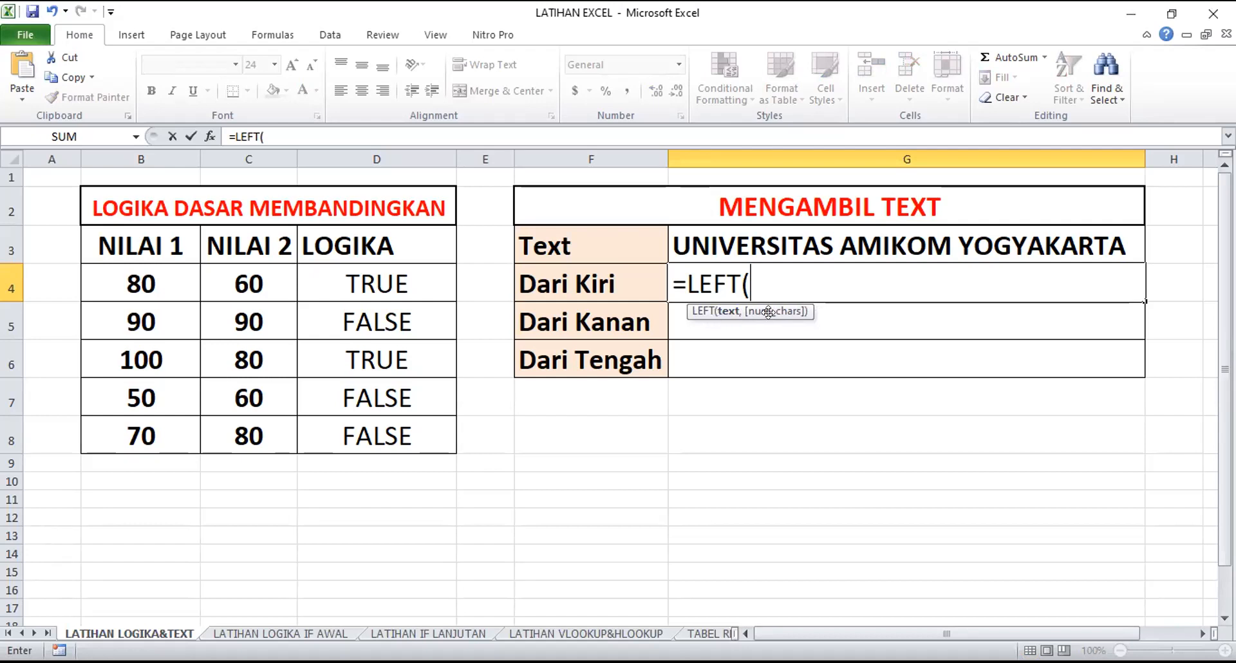
Complete the LEFT formula in G4 with G3 as the text and 11 characters, as =LEFT(G3,11)
{"action": "left_click", "coordinate": [743, 243]}
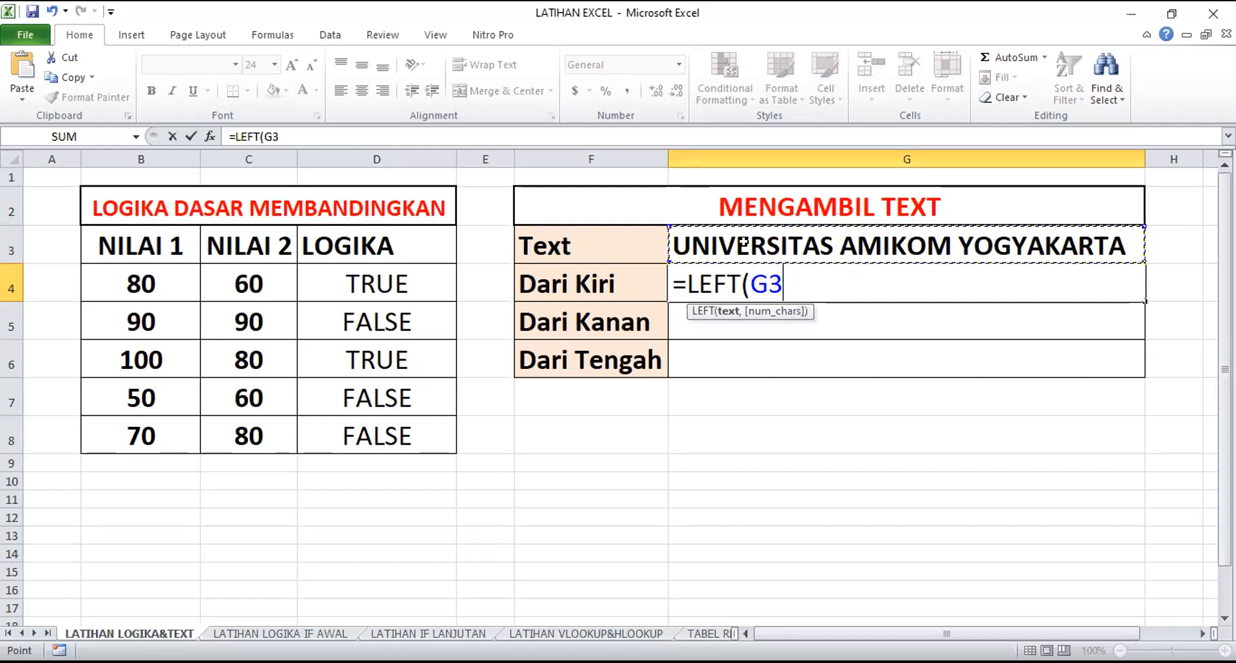
{"action": "type", "text": ","}
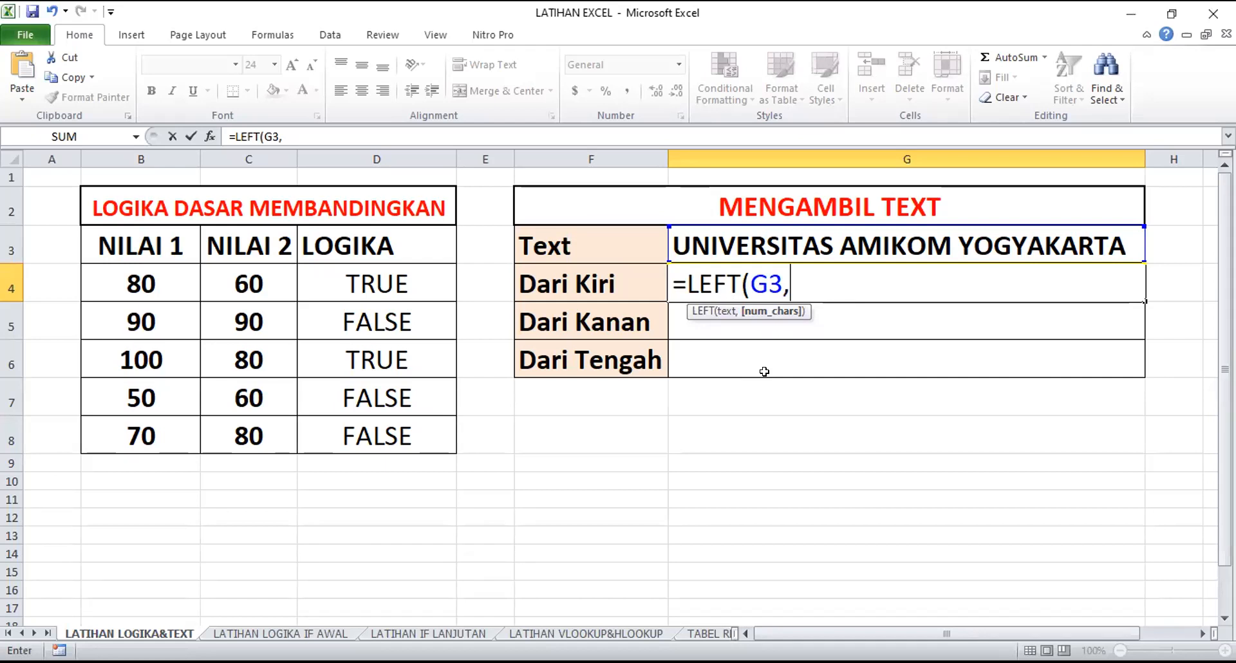
{"action": "key", "text": "BackSpace"}
{"action": "type", "text": ";"}
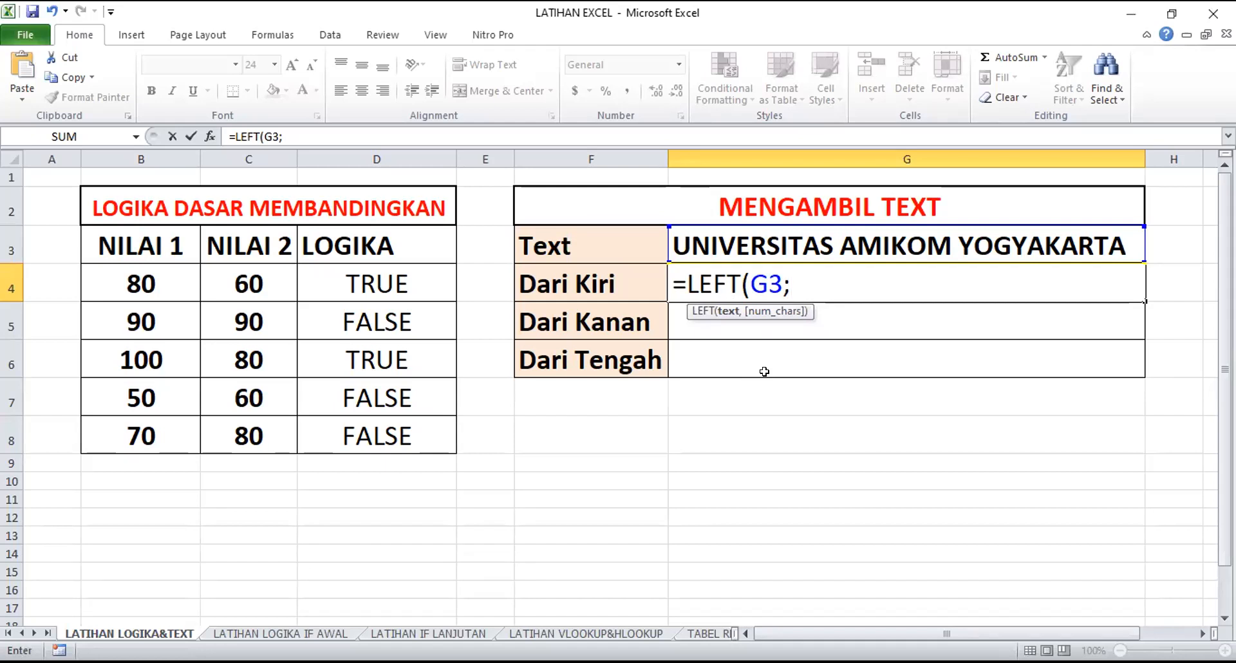
{"action": "key", "text": "BackSpace"}
{"action": "type", "text": ","}
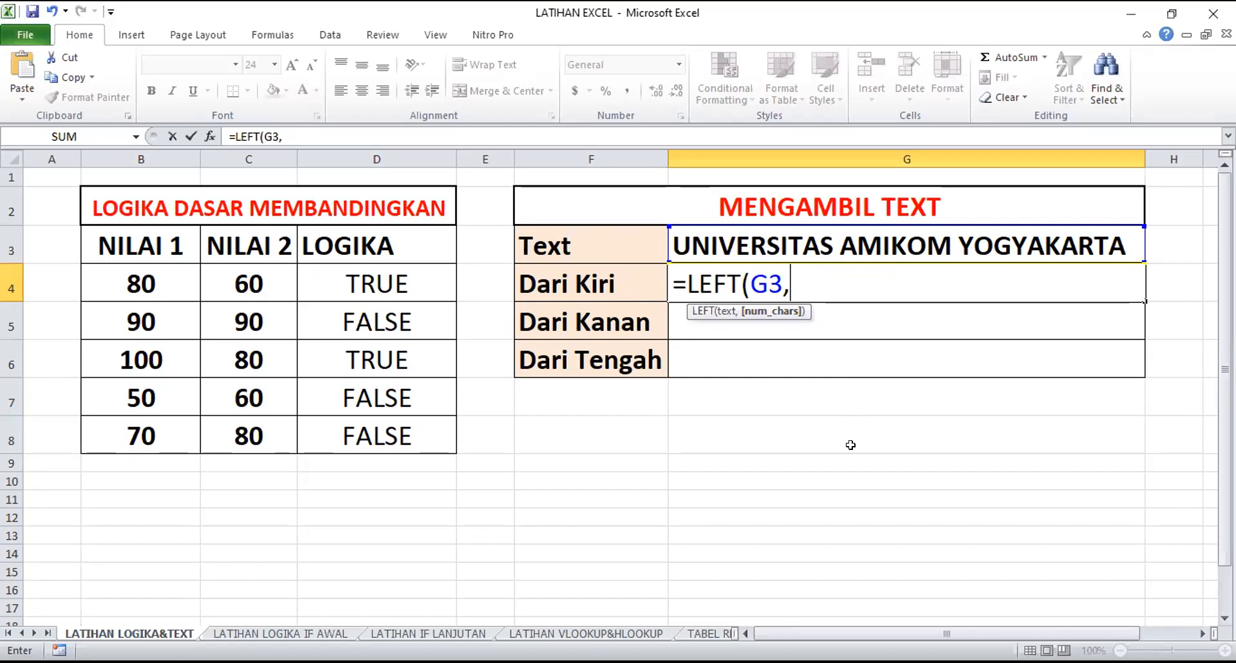
{"action": "type", "text": "11)"}
{"action": "key", "text": "Return"}
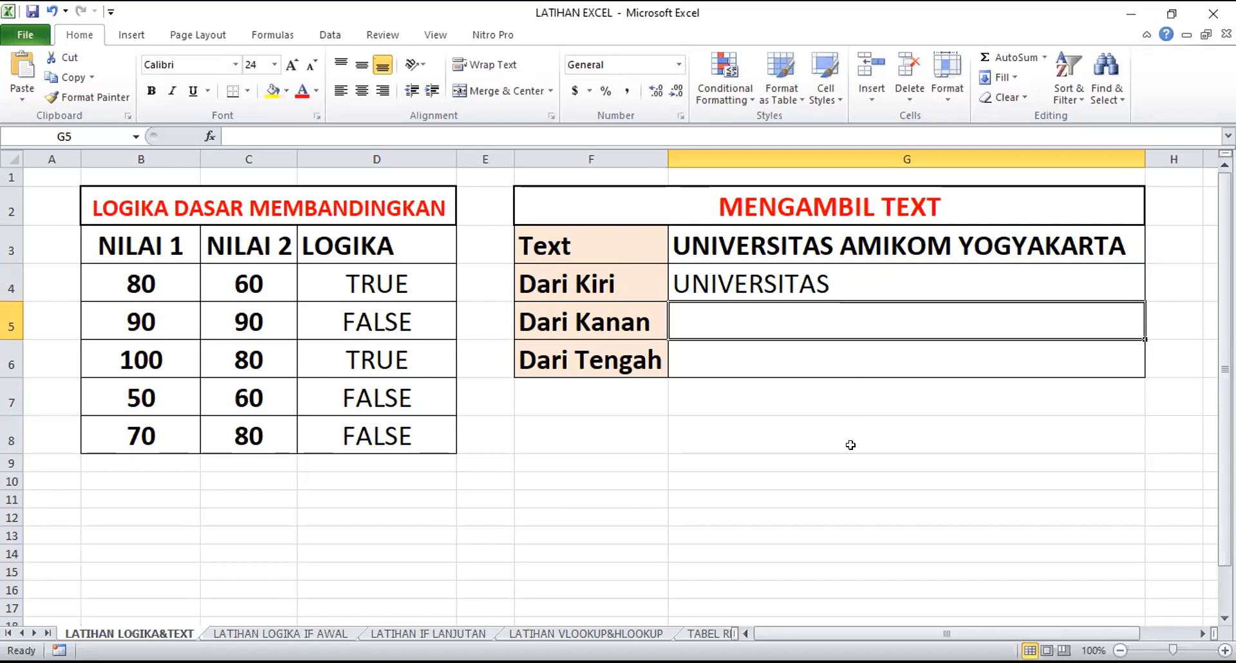
Change the number of characters in G4's LEFT formula to 6
{"action": "key", "text": "Up"}
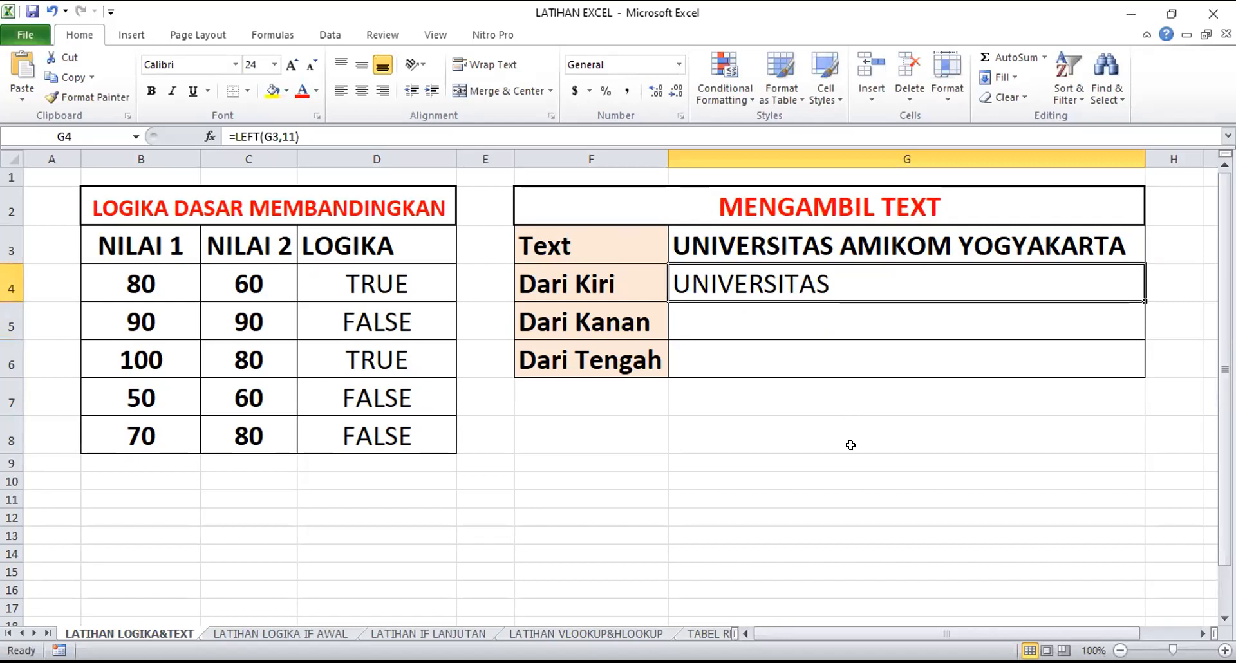
{"action": "key", "text": "F2"}
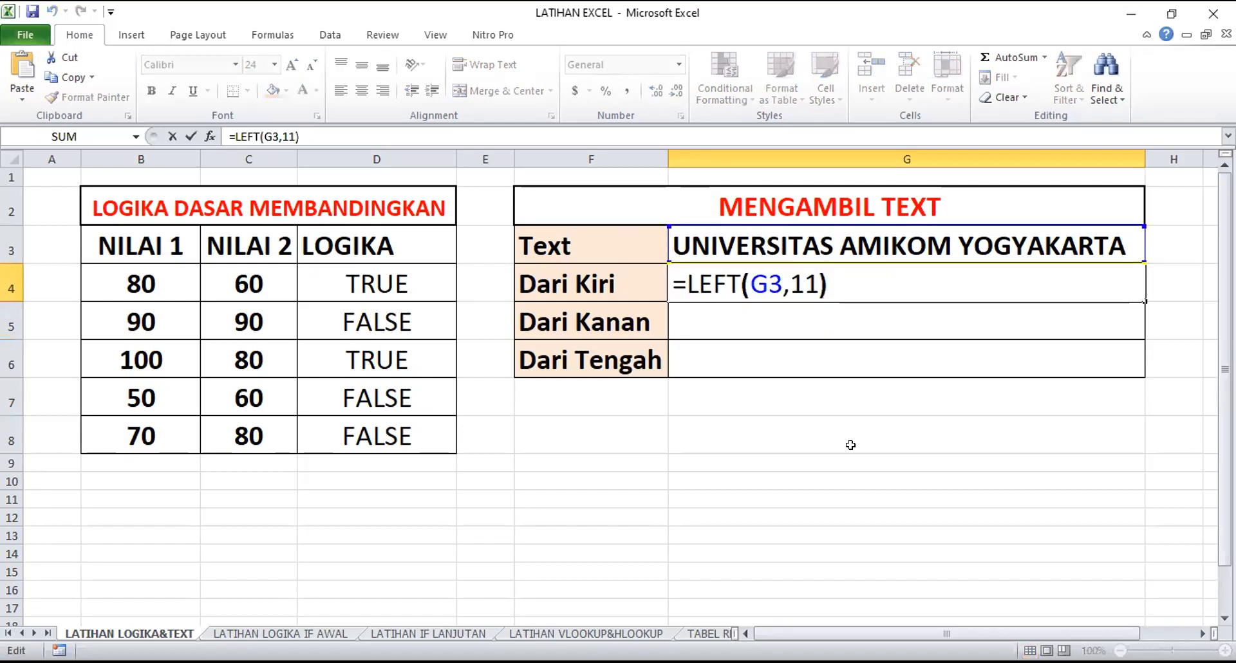
{"action": "key", "text": "Left"}
{"action": "key", "text": "BackSpace"}
{"action": "key", "text": "BackSpace"}
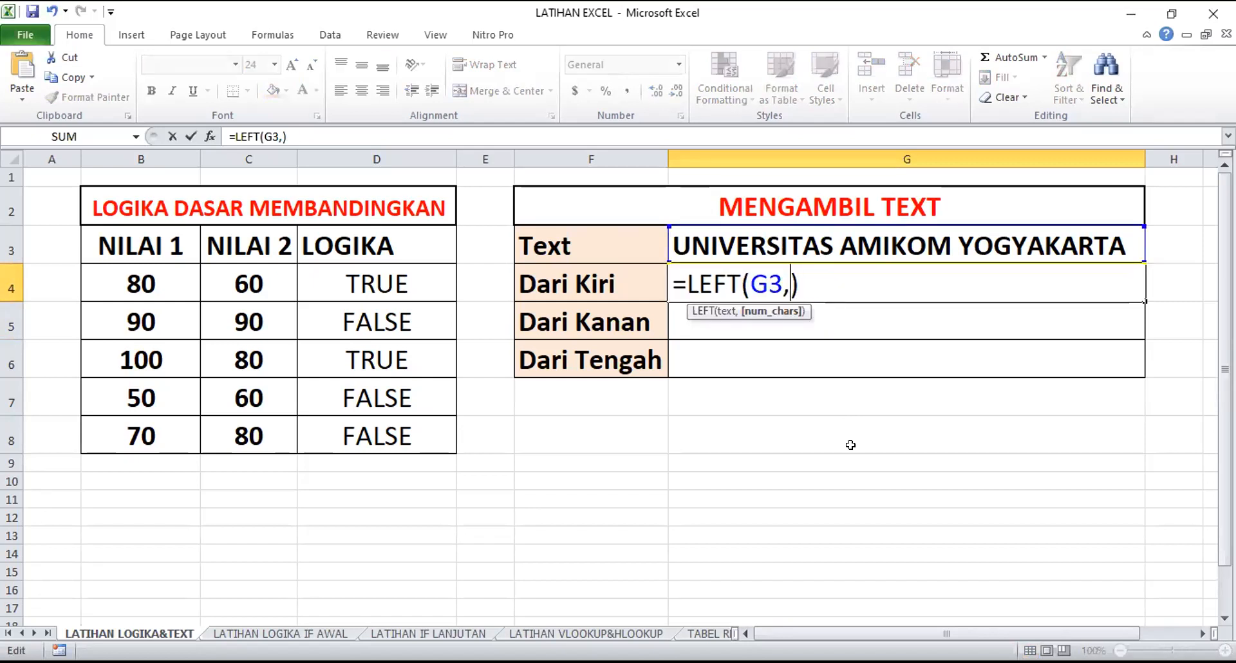
{"action": "type", "text": "6"}
{"action": "key", "text": "Return"}
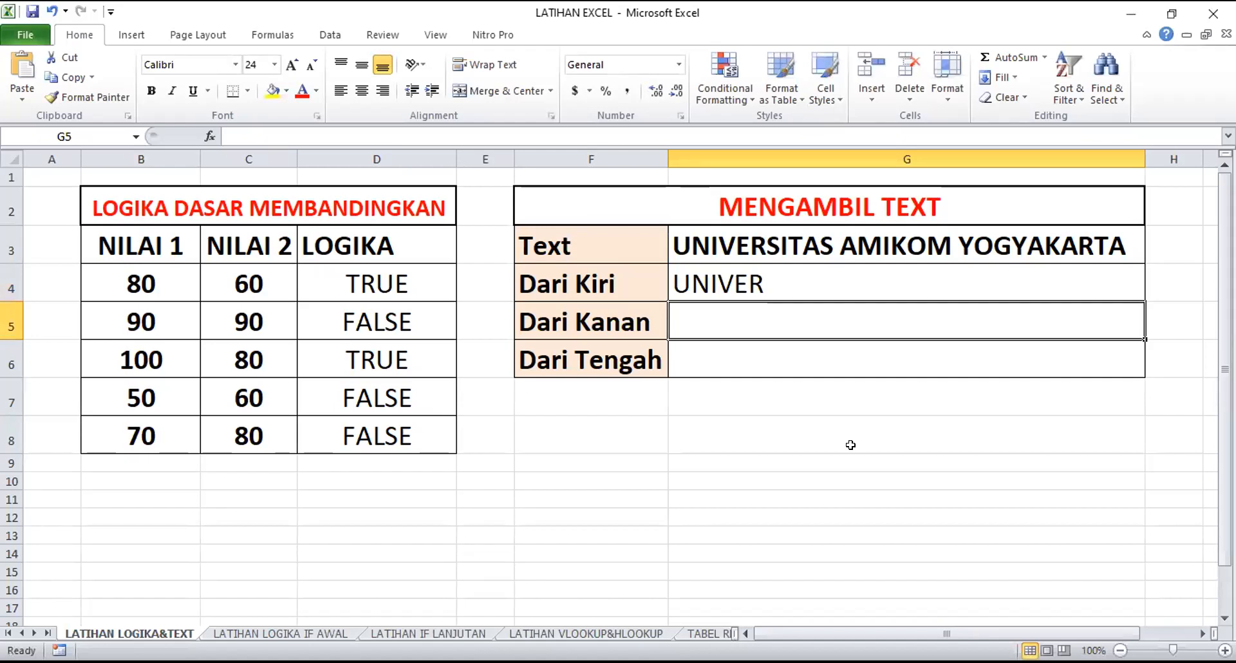
Set the number of characters in G4's LEFT formula to 11, giving =LEFT(G3,11)
{"action": "key", "text": "Up"}
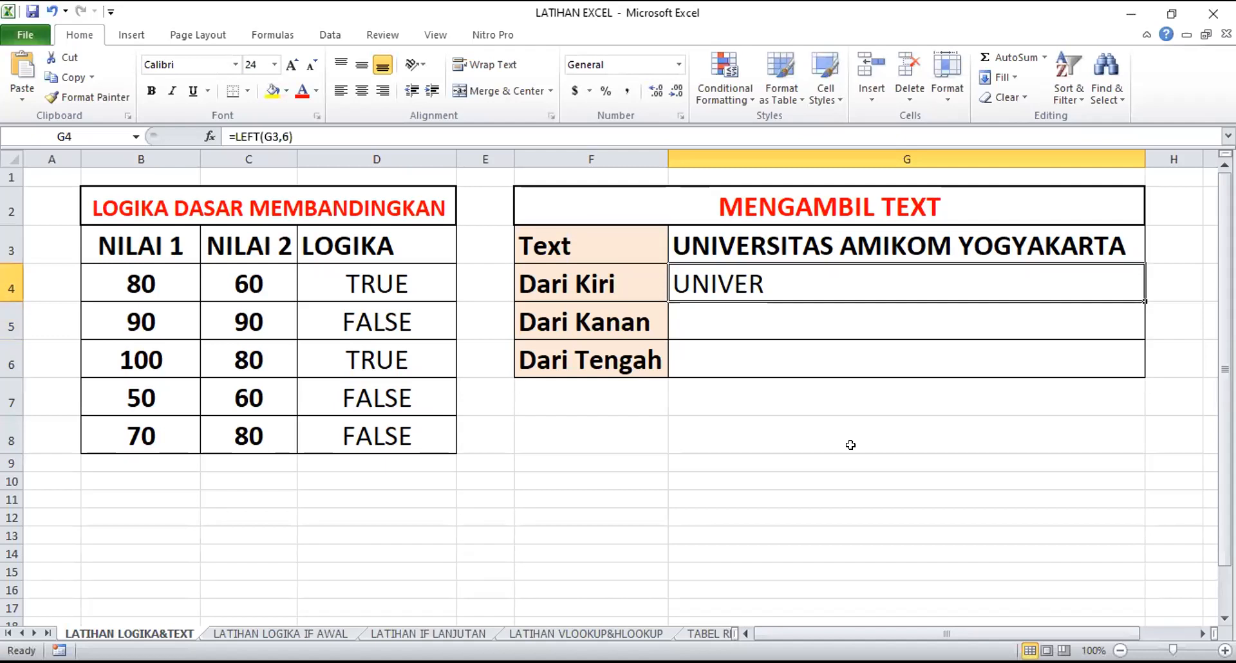
{"action": "key", "text": "F2"}
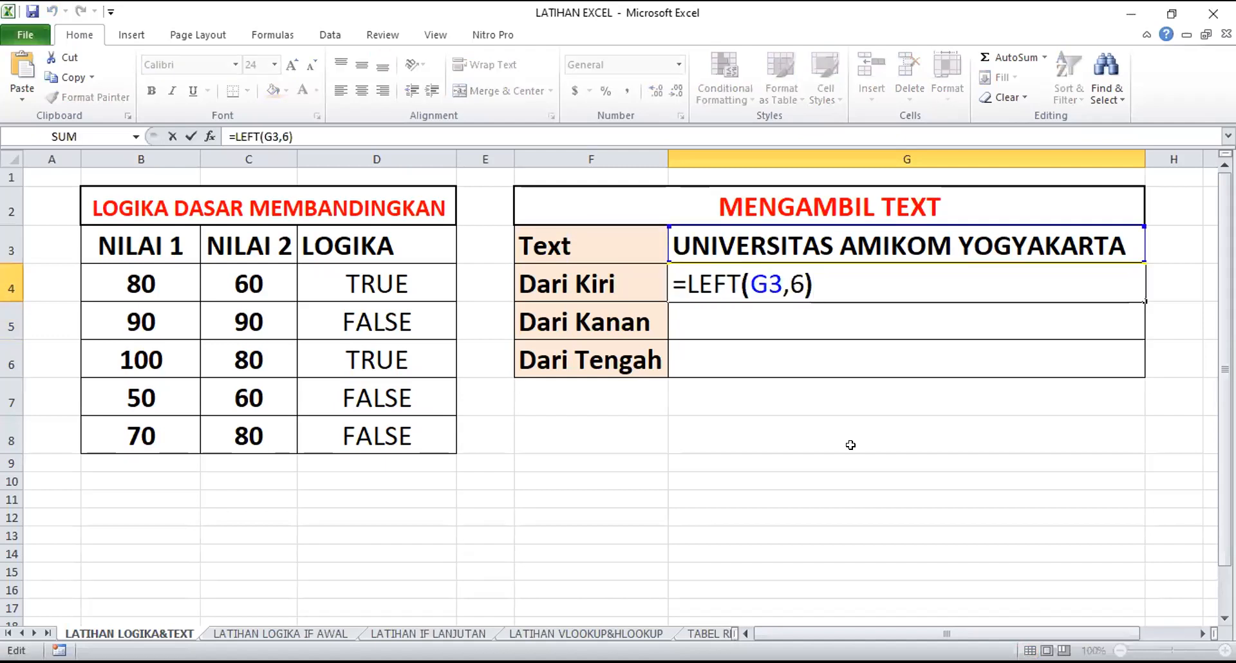
{"action": "key", "text": "Left"}
{"action": "key", "text": "BackSpace"}
{"action": "type", "text": "11"}
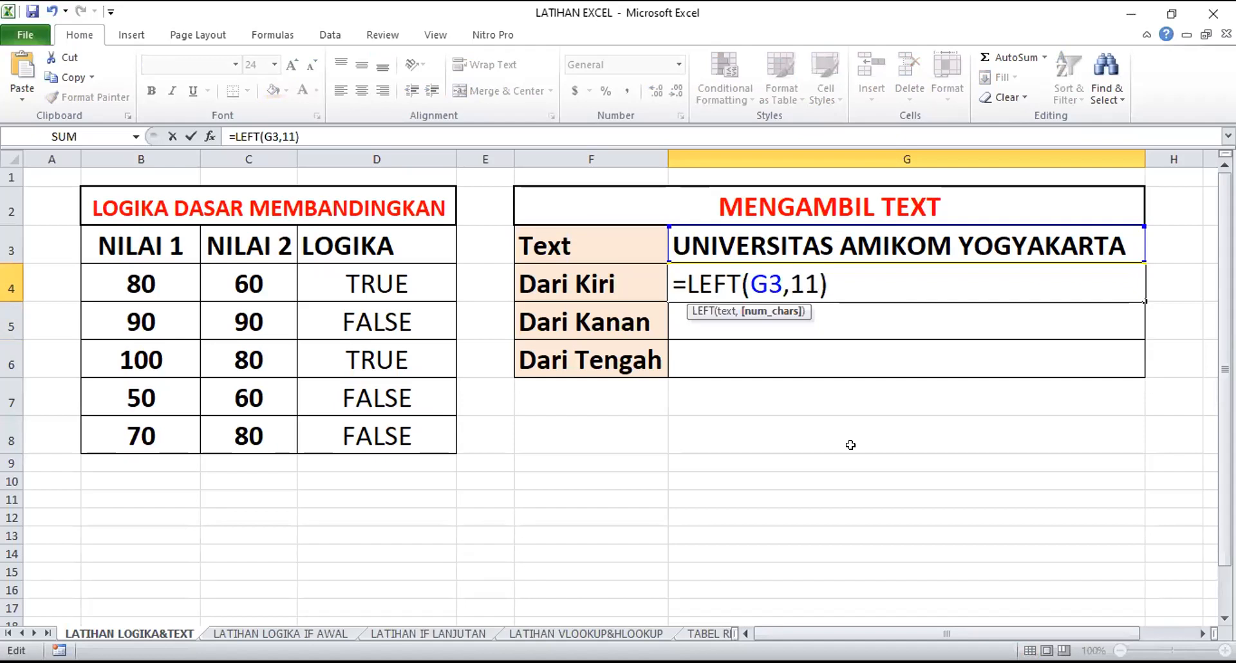
{"action": "key", "text": "Return"}
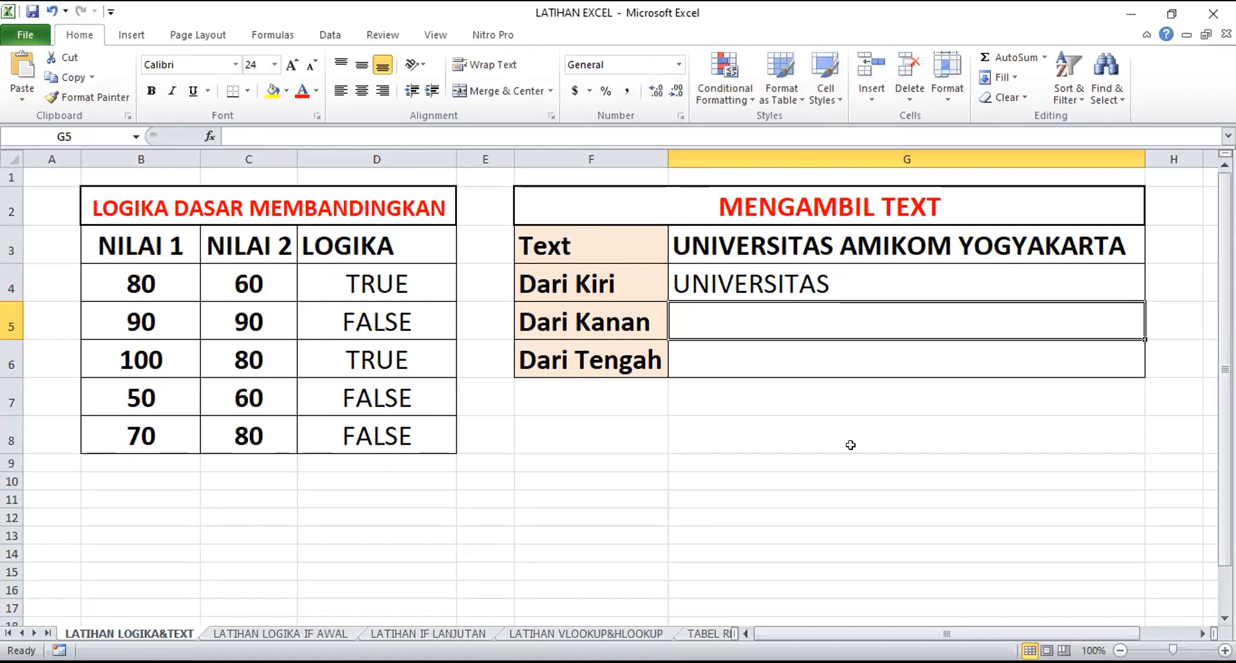
Enter a RIGHT formula in G5 for the Dari Kanan row that takes 3 characters from G3, as =RIGHT(G3,3)
{"action": "type", "text": "=rig"}
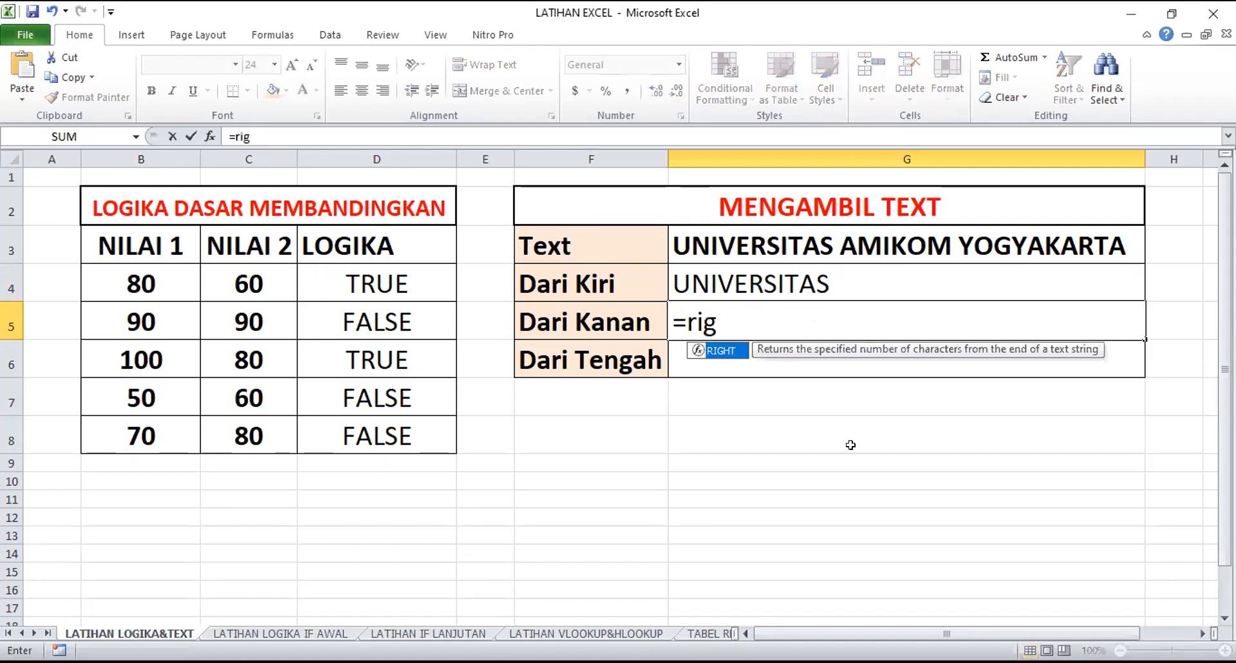
{"action": "key", "text": "Tab"}
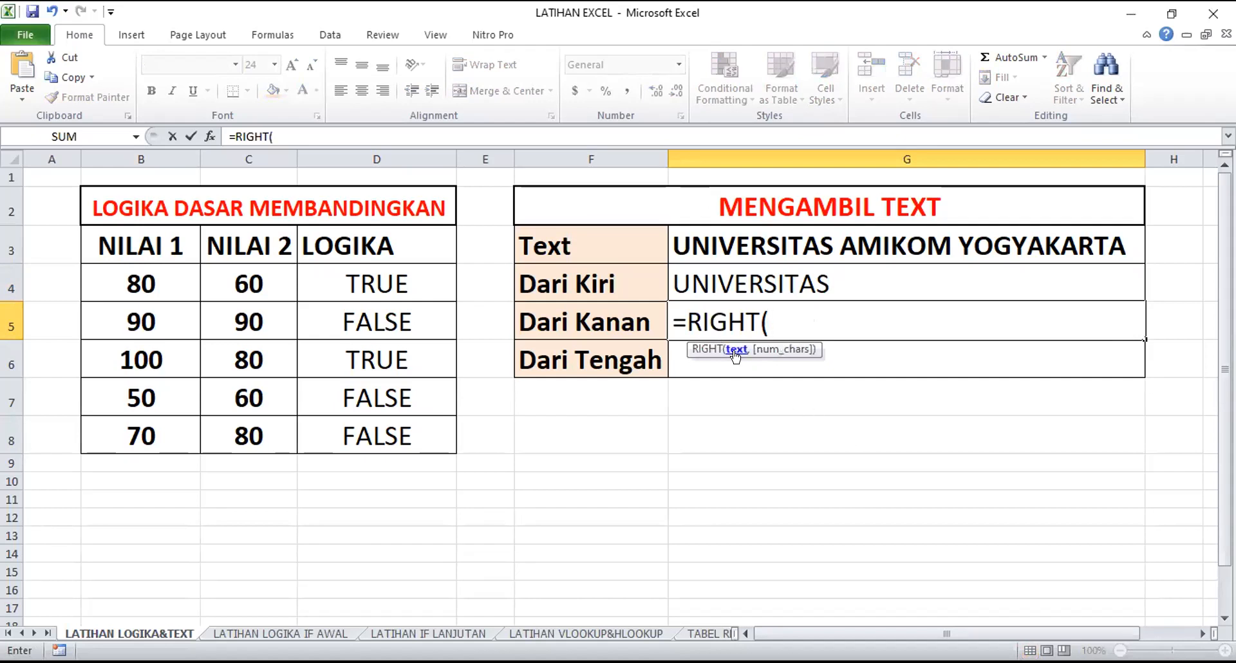
{"action": "left_click", "coordinate": [762, 244]}
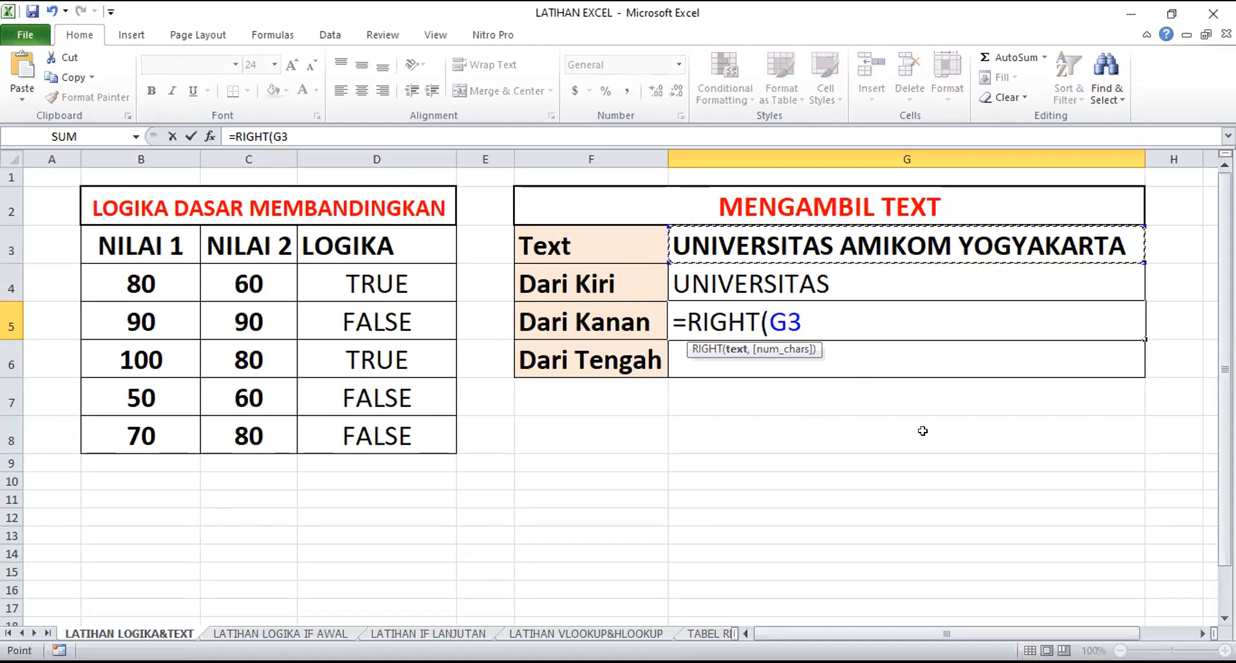
{"action": "type", "text": ","}
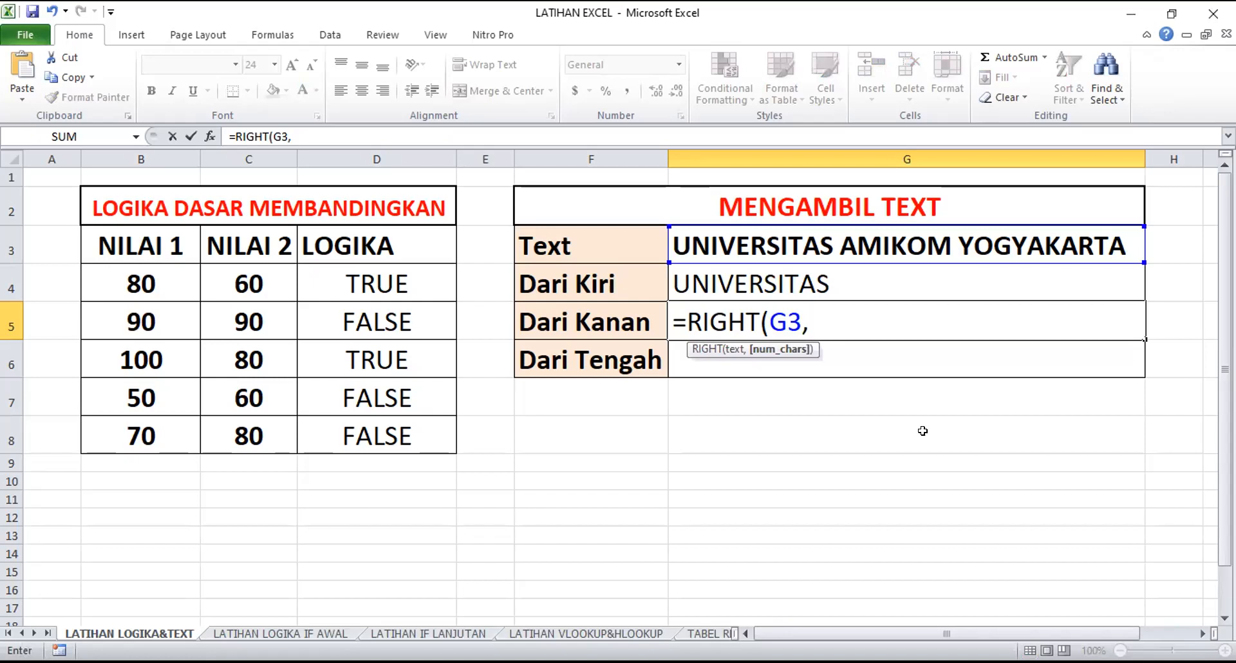
{"action": "type", "text": "3)"}
{"action": "key", "text": "Return"}
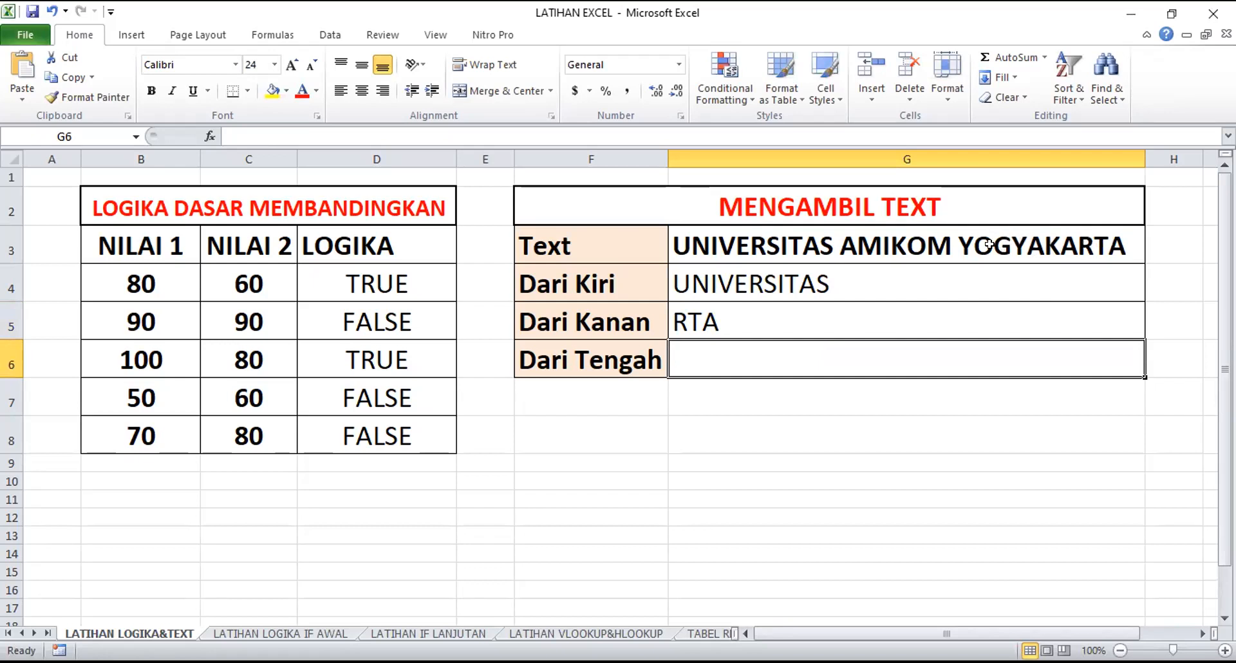
Change the number of characters in G5's RIGHT formula to 10
{"action": "left_click", "coordinate": [780, 312]}
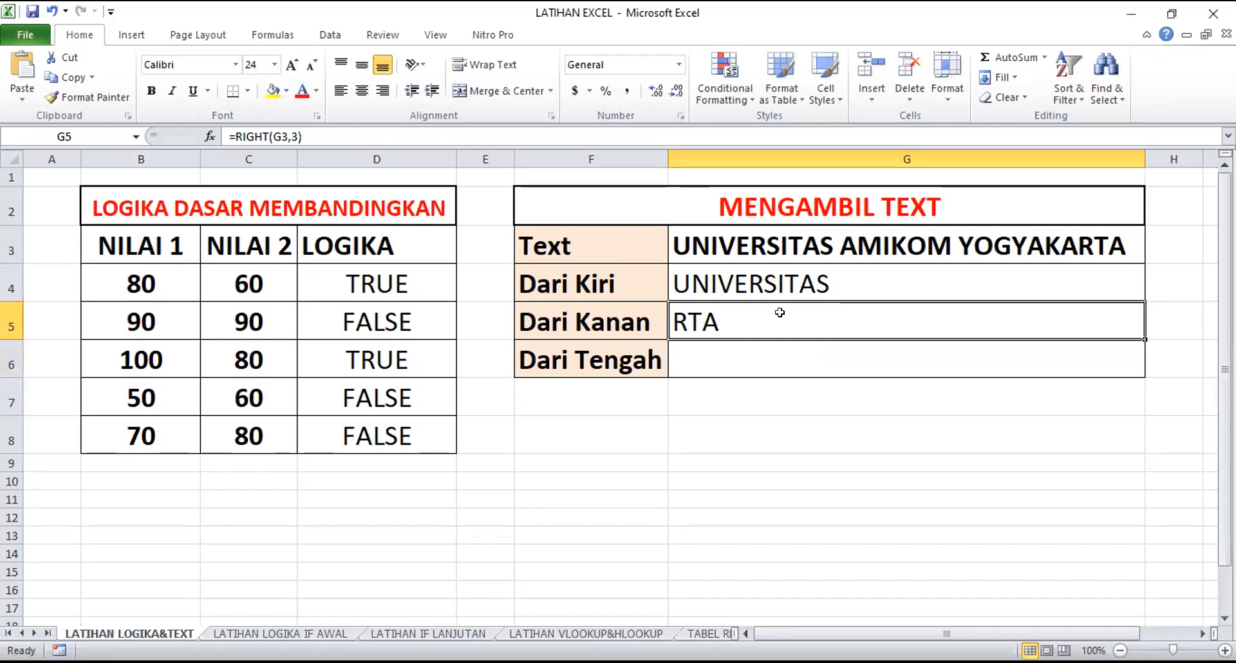
{"action": "double_click", "coordinate": [779, 312]}
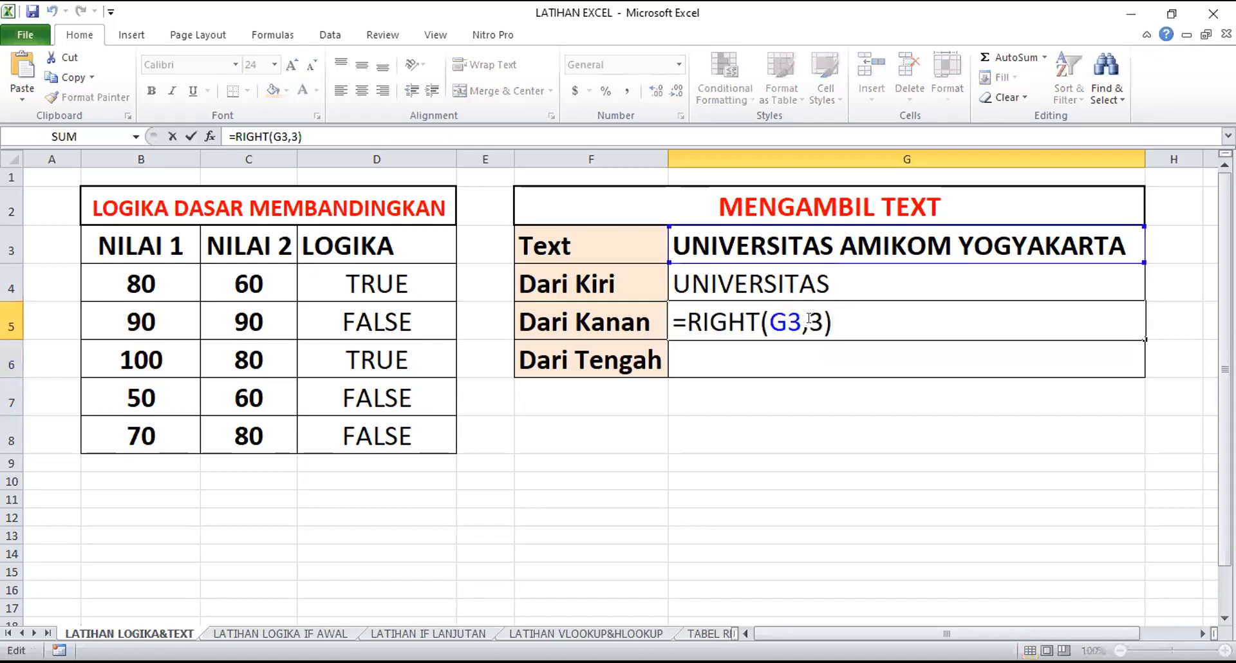
{"action": "key", "text": "Delete"}
{"action": "type", "text": "10"}
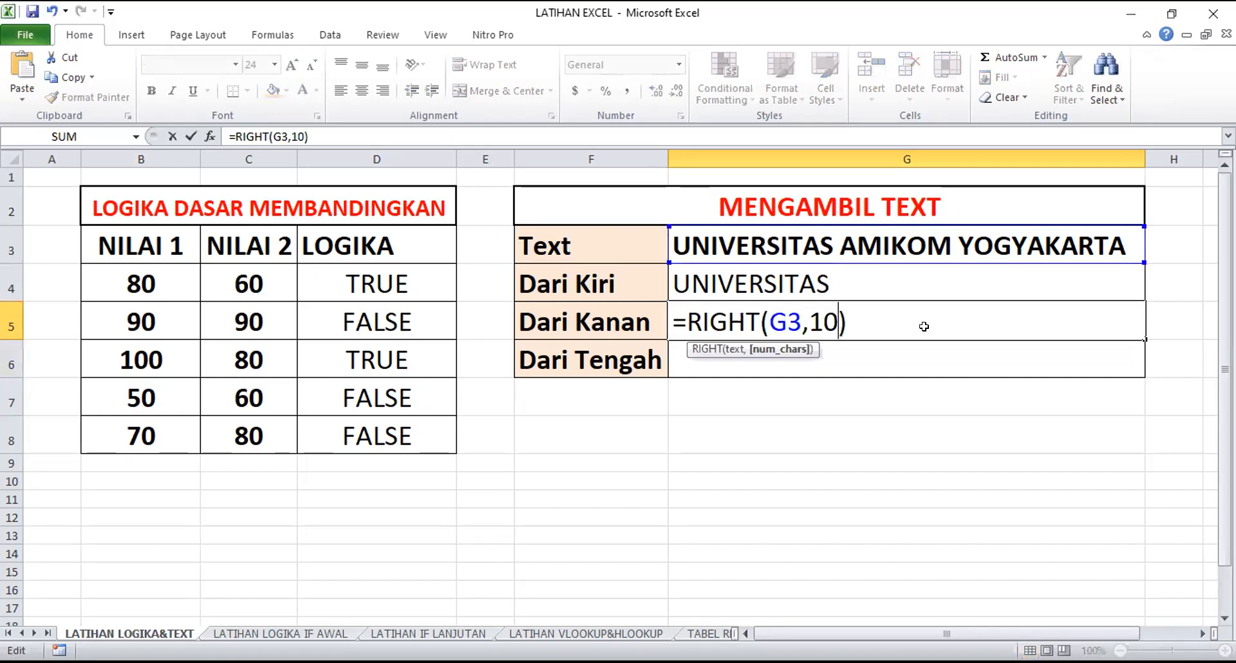
{"action": "key", "text": "Return"}
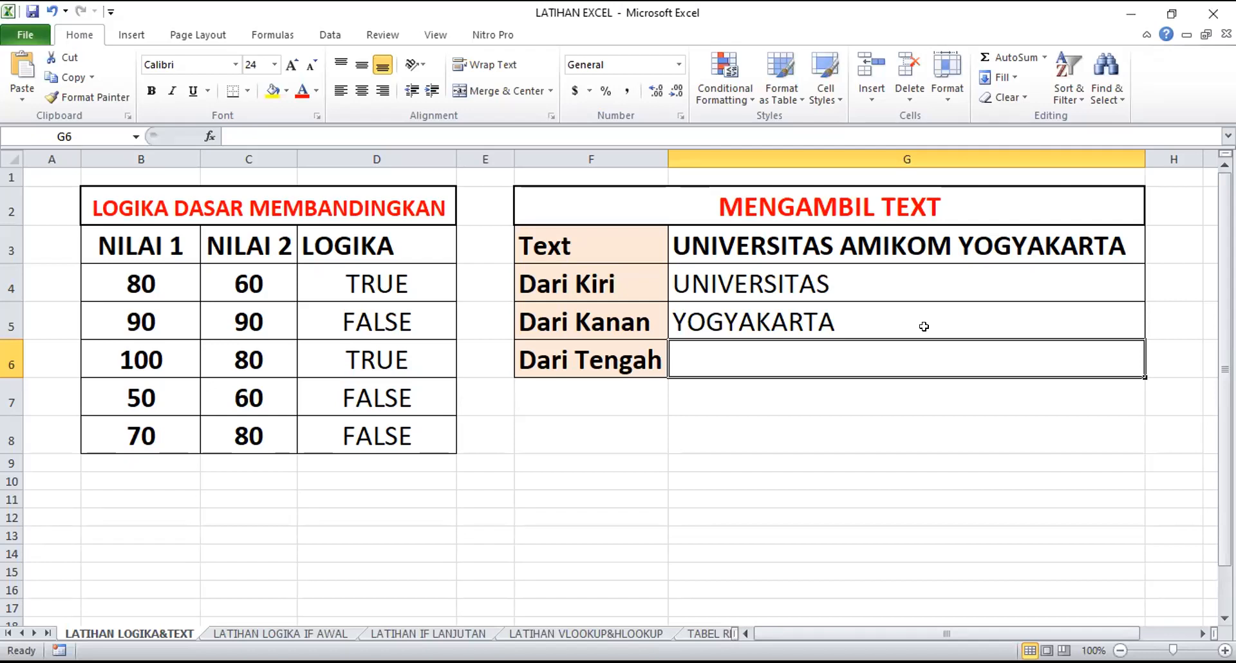
Enter a MID formula in G6 for the Dari Tengah row, taking 6 characters of G3 from position 13, as =MID(G3,13,6)
{"action": "type", "text": "="}
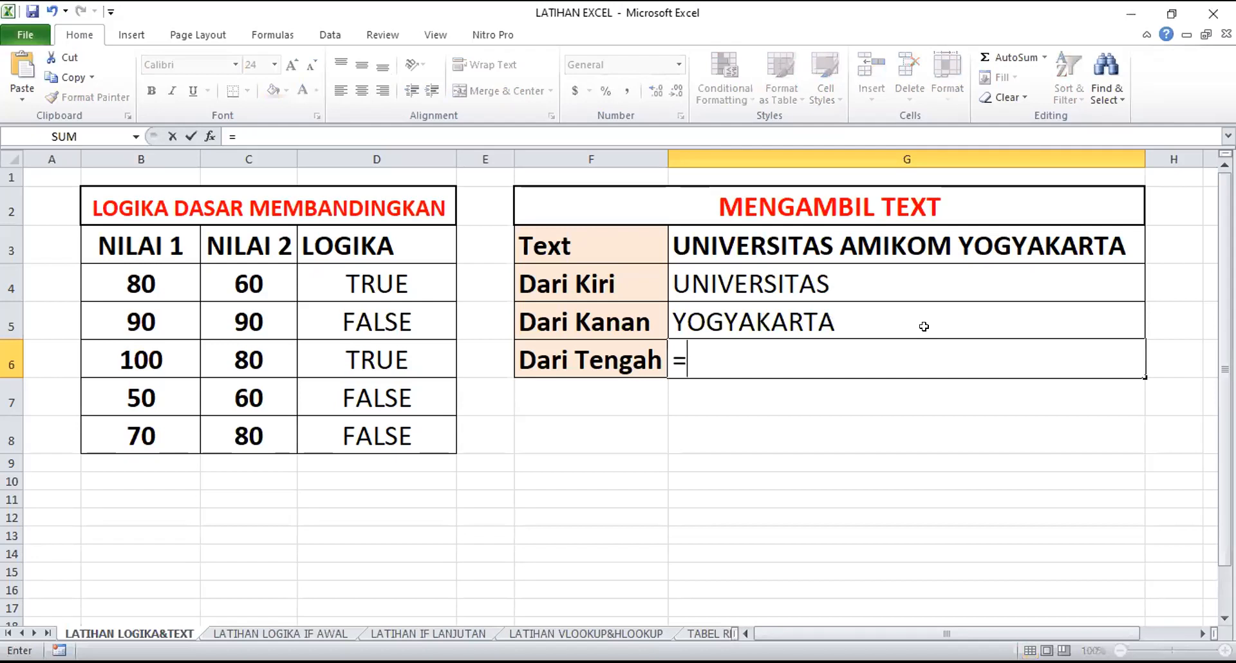
{"action": "type", "text": "mi"}
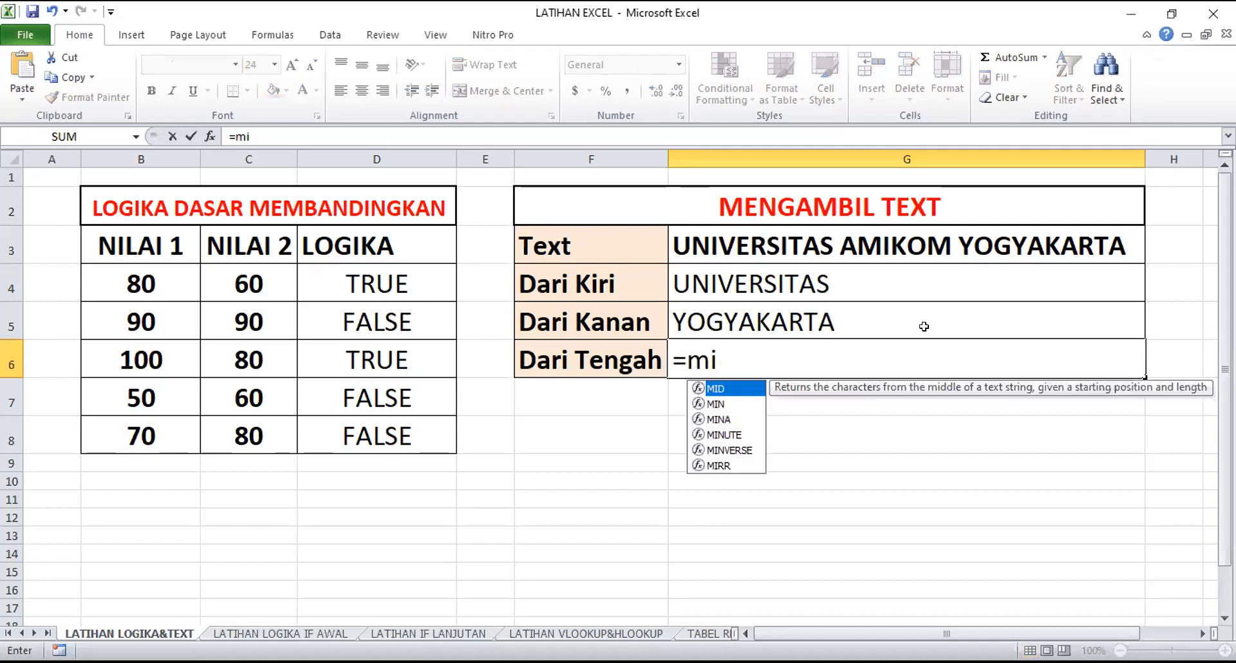
{"action": "key", "text": "Tab"}
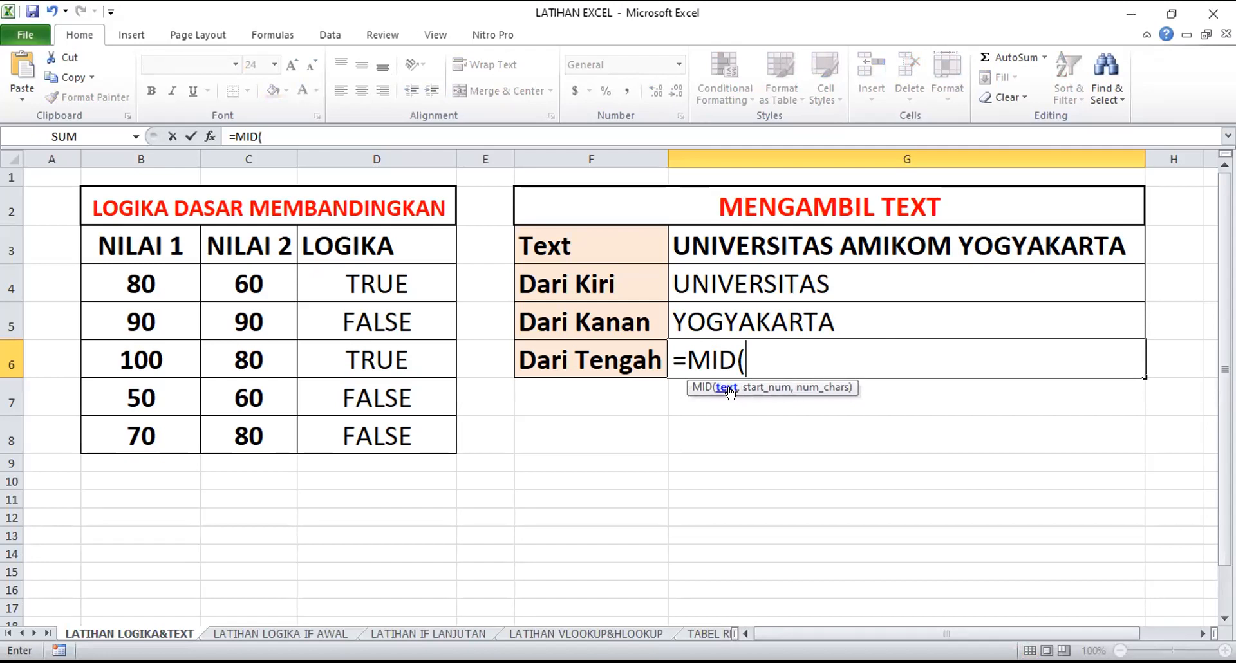
{"action": "left_click", "coordinate": [764, 243]}
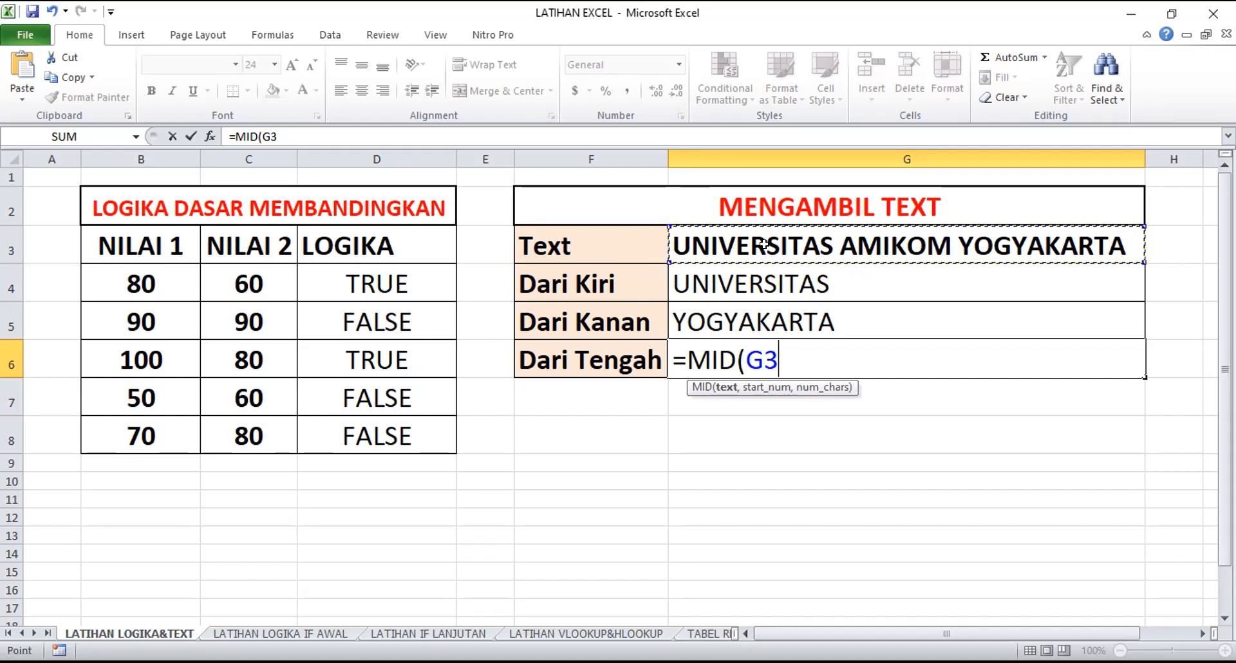
{"action": "type", "text": ","}
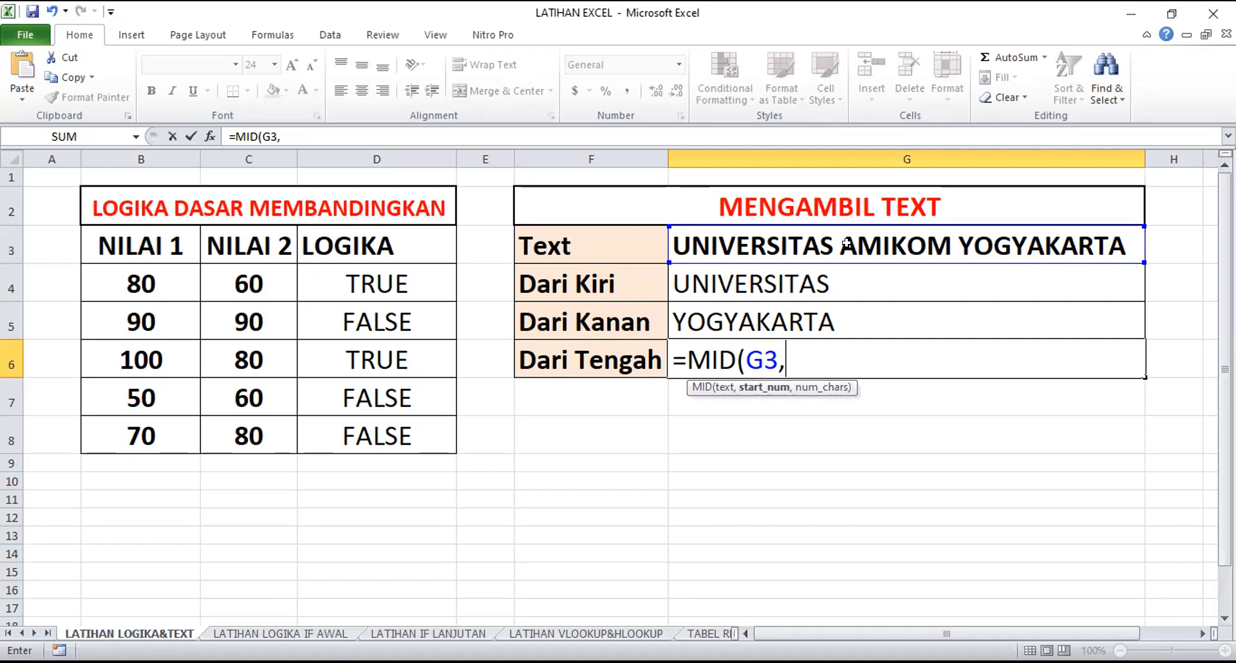
{"action": "type", "text": "13"}
{"action": "type", "text": ","}
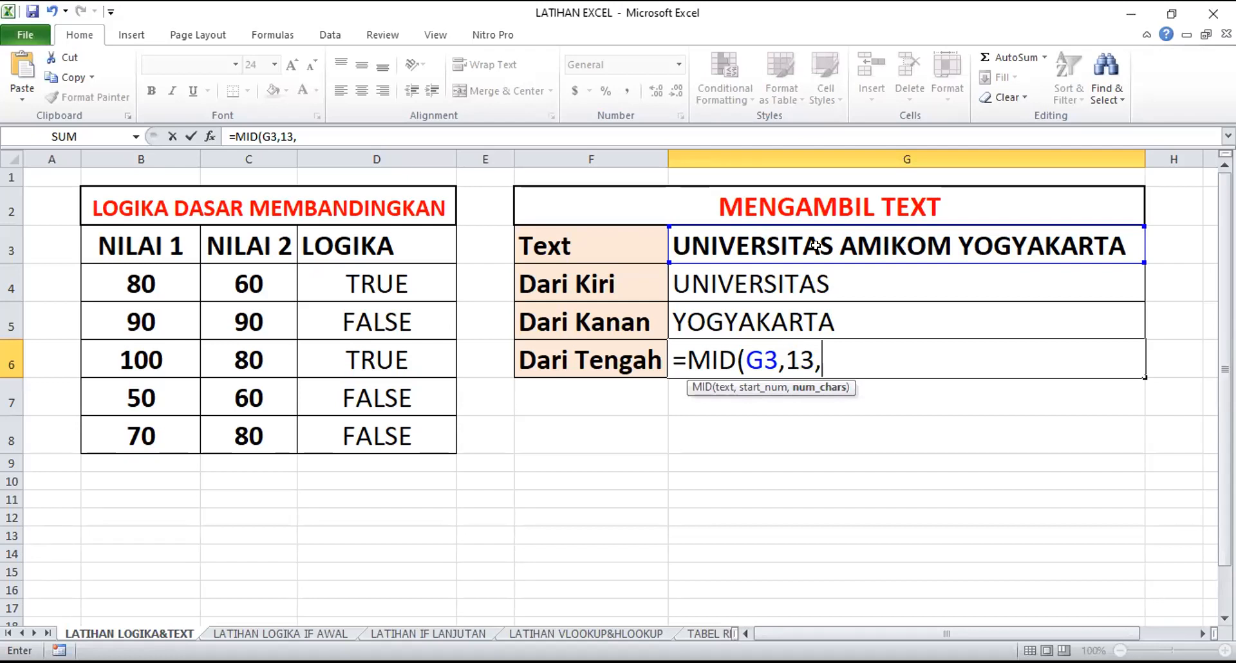
{"action": "type", "text": "6)"}
{"action": "key", "text": "Return"}
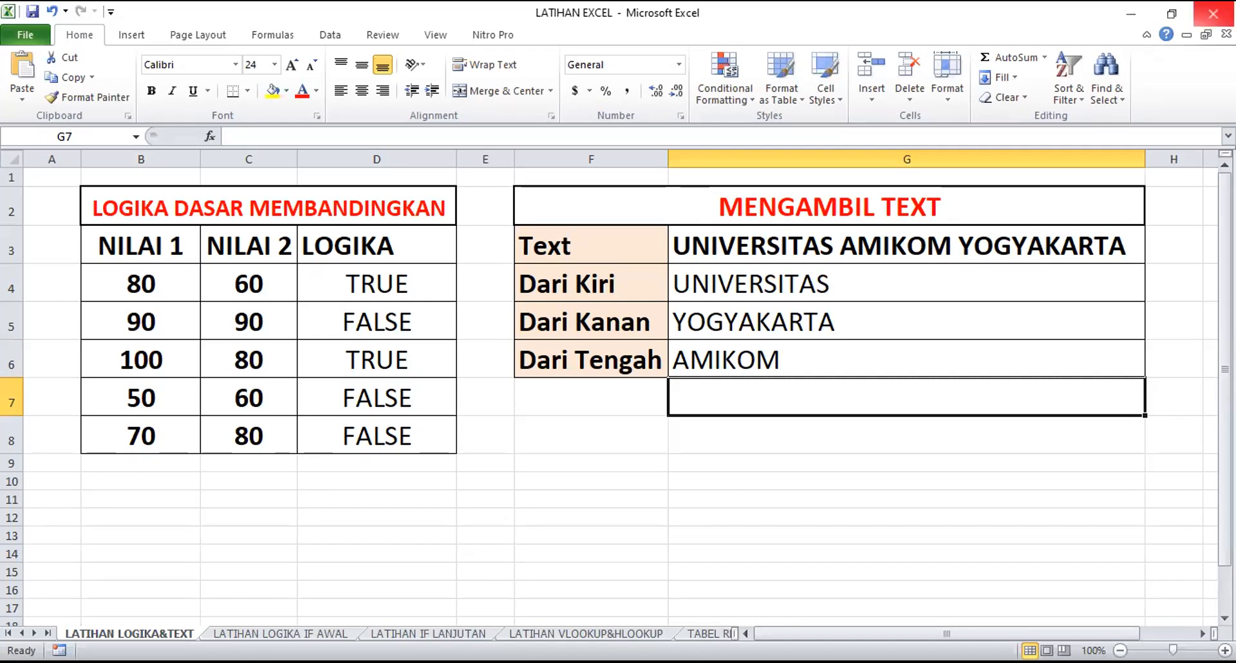
Change the number of characters in G6's MID formula to 4
{"action": "left_click", "coordinate": [762, 361]}
{"action": "key", "text": "F2"}
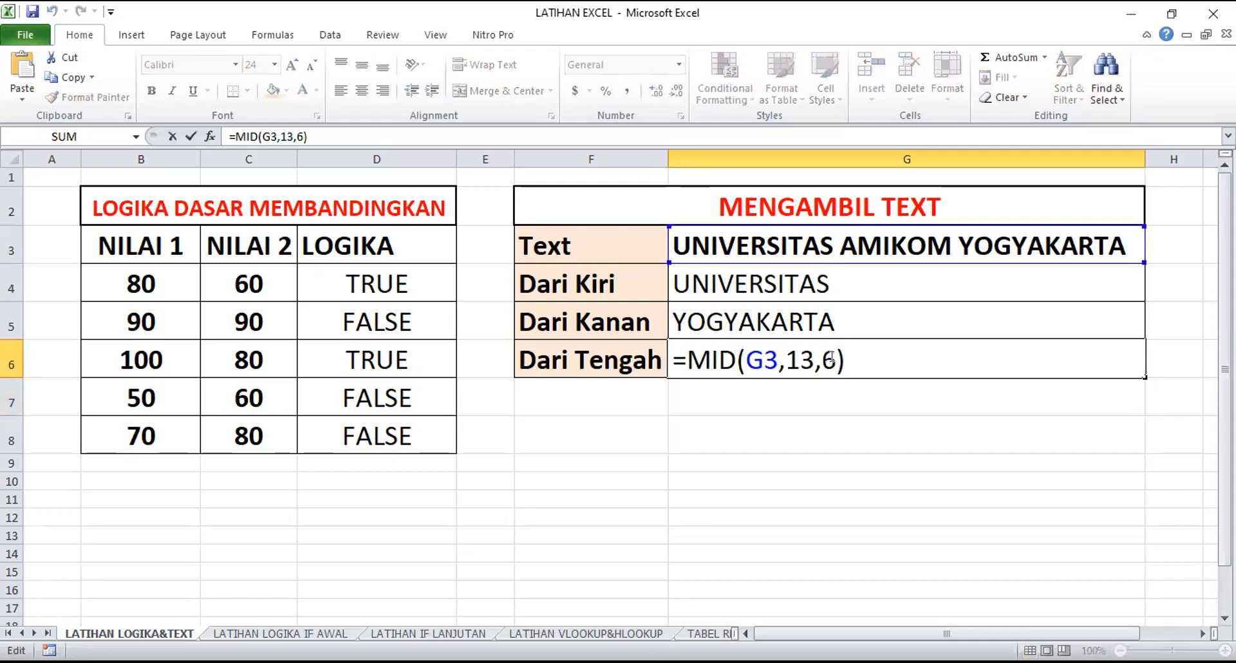
{"action": "key", "text": "Left"}
{"action": "key", "text": "BackSpace"}
{"action": "type", "text": "4"}
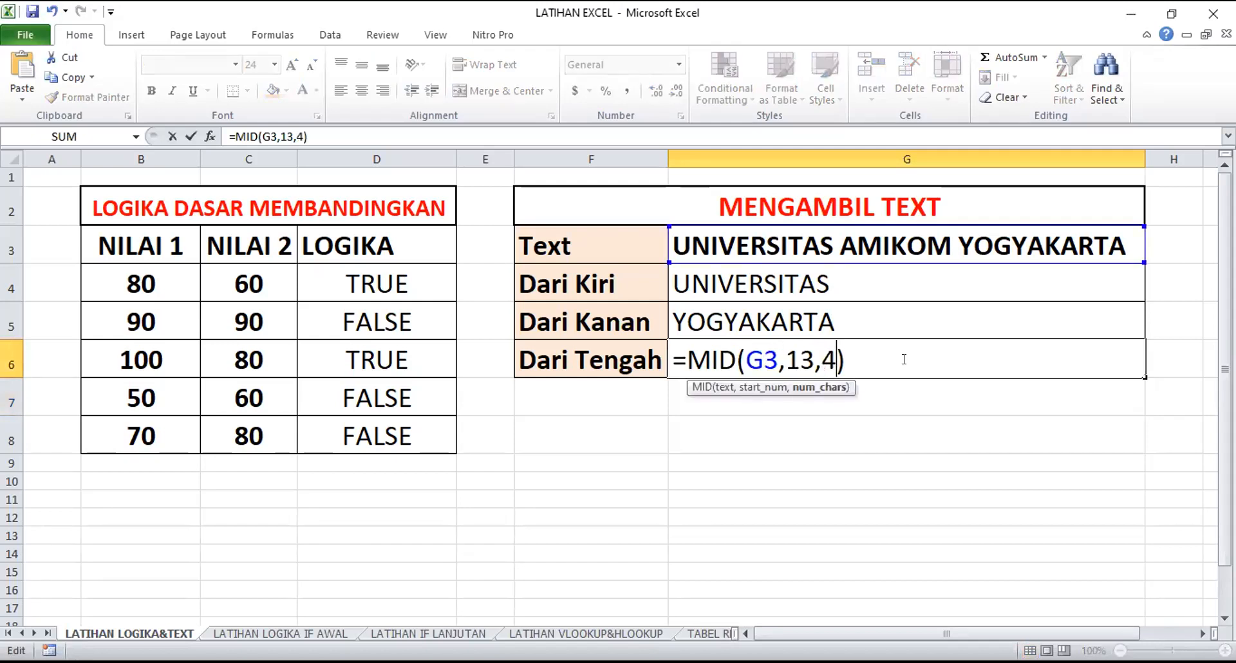
{"action": "key", "text": "Return"}
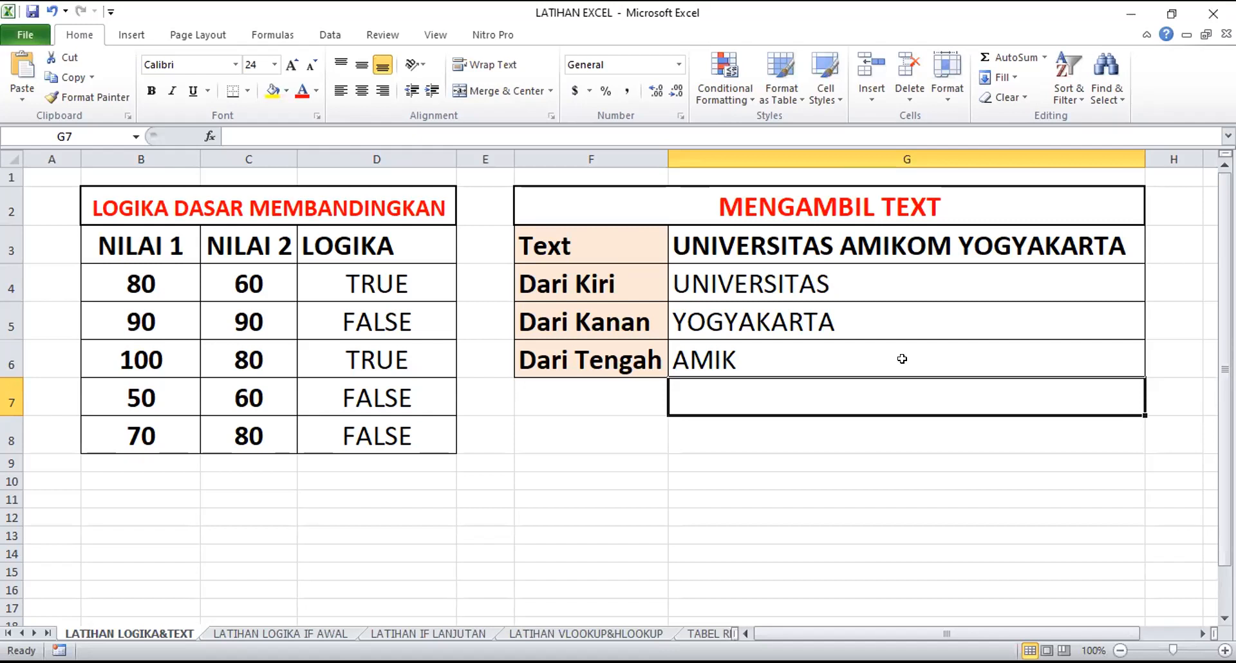
Enter a sample ID number with three dot-separated parts in F8, below the MENGAMBIL TEXT table
{"action": "key", "text": "Down"}
{"action": "key", "text": "Left"}
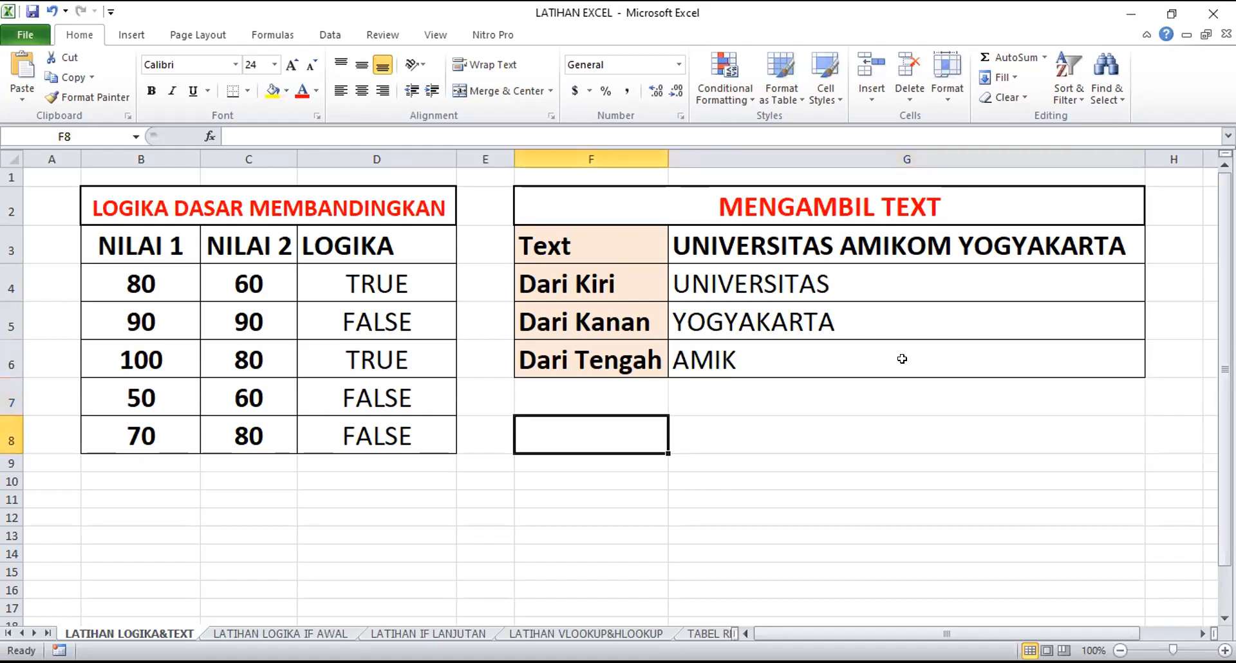
{"action": "type", "text": "21.93.0211"}
{"action": "key", "text": "Return"}
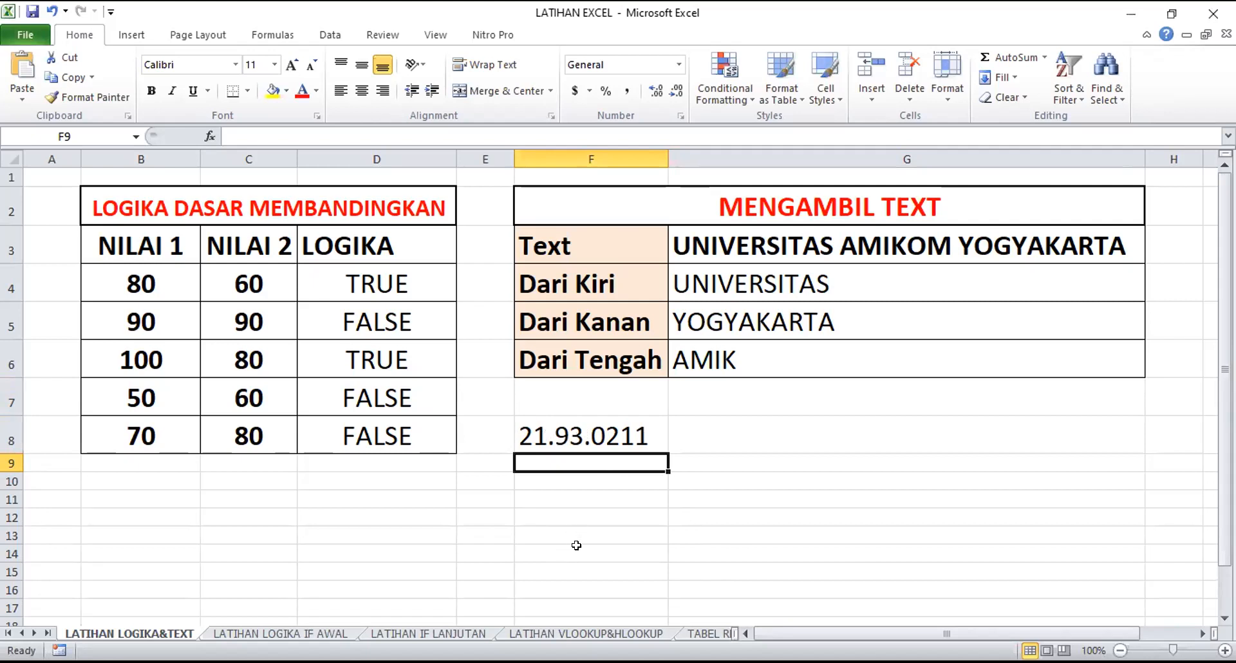
{"action": "left_click", "coordinate": [621, 512]}
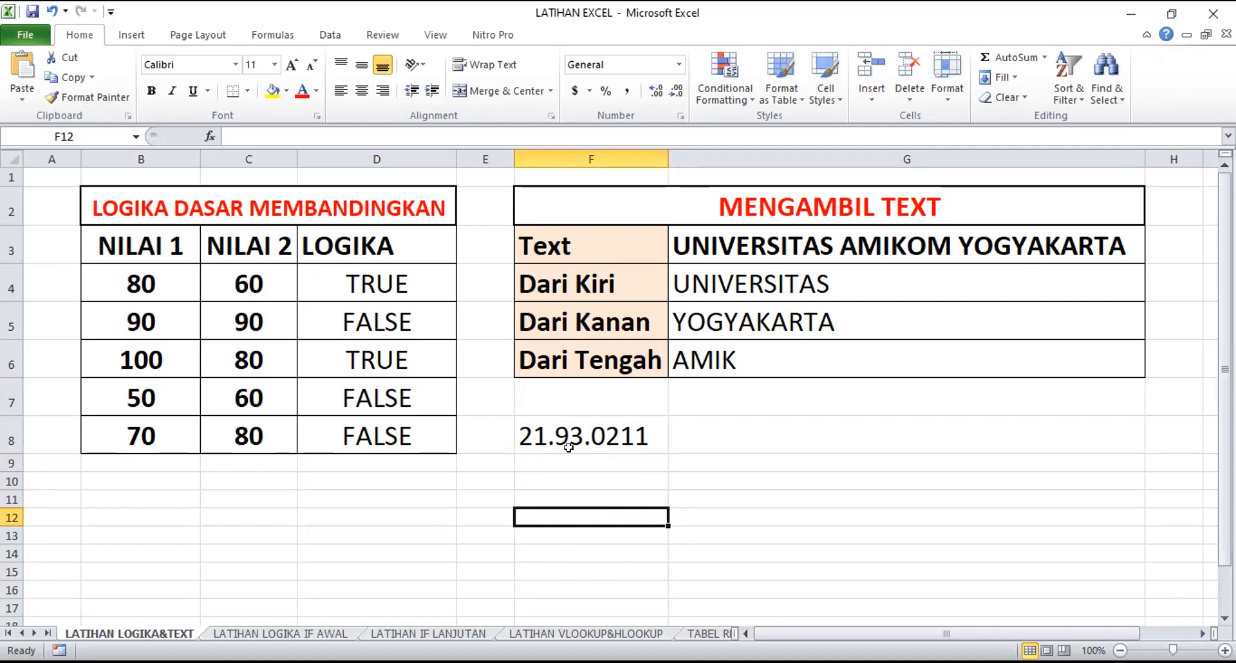
{"action": "left_click_drag", "start_coordinate": [568, 446], "coordinate": [569, 589]}
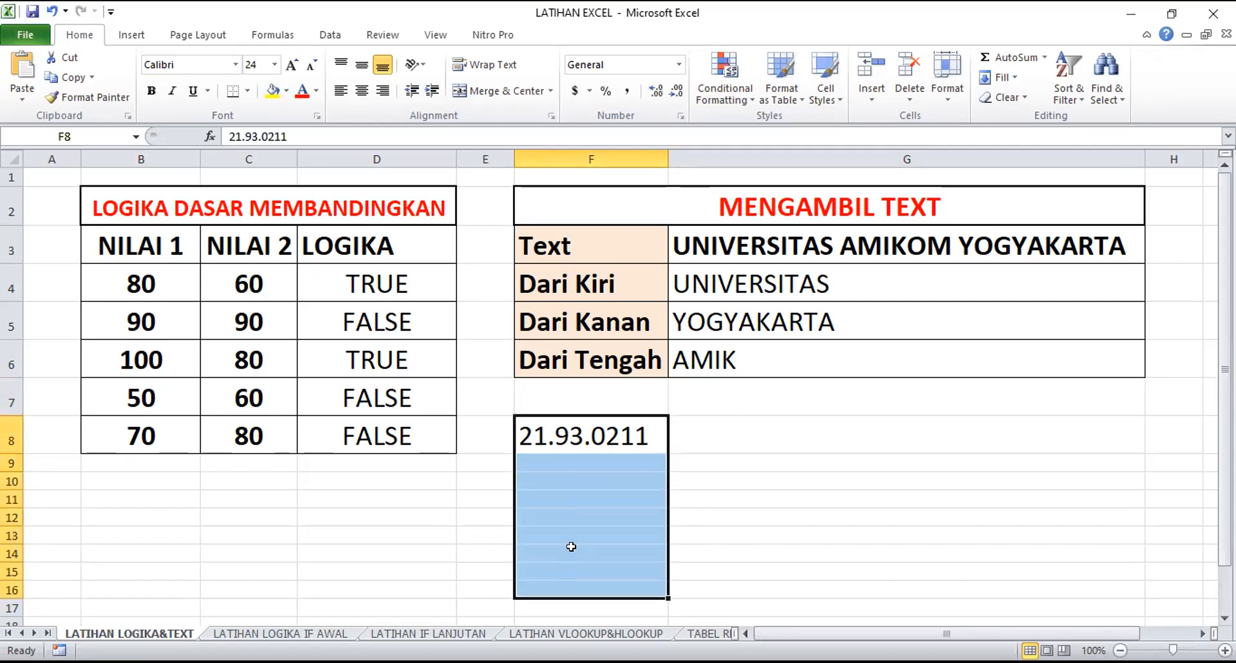
{"action": "scroll", "coordinate": [575, 518], "scroll_direction": "down", "scroll_amount": 1}
{"action": "left_click", "coordinate": [577, 366]}
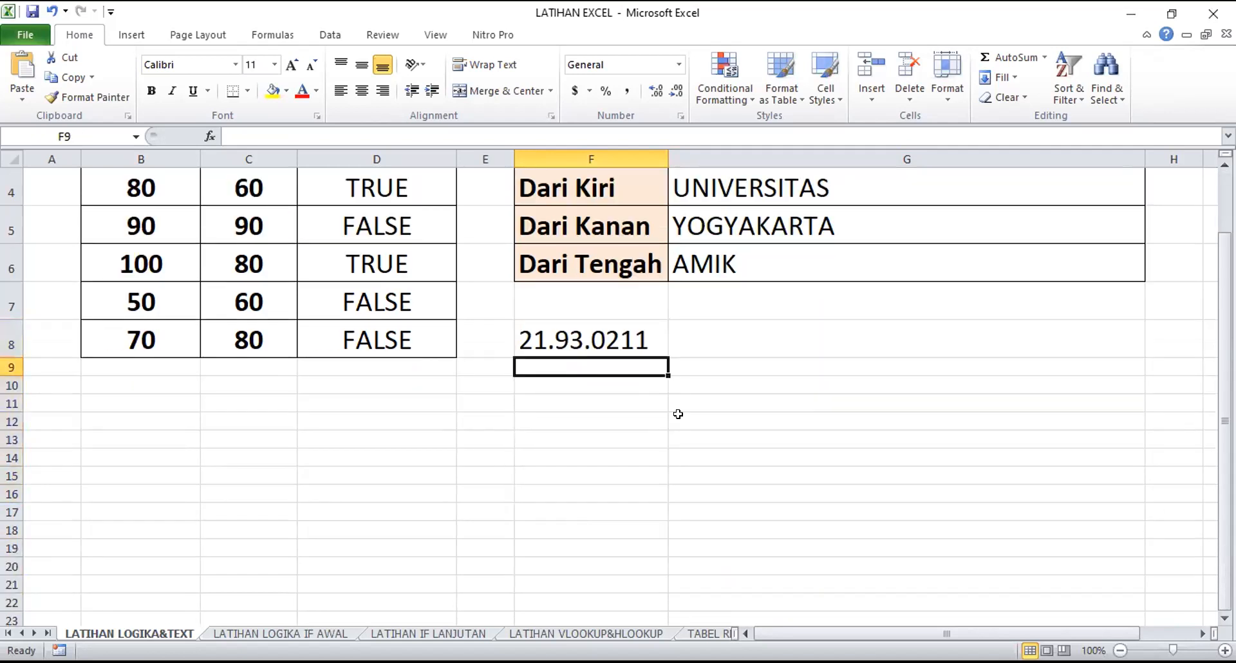
{"action": "type", "text": "21."}
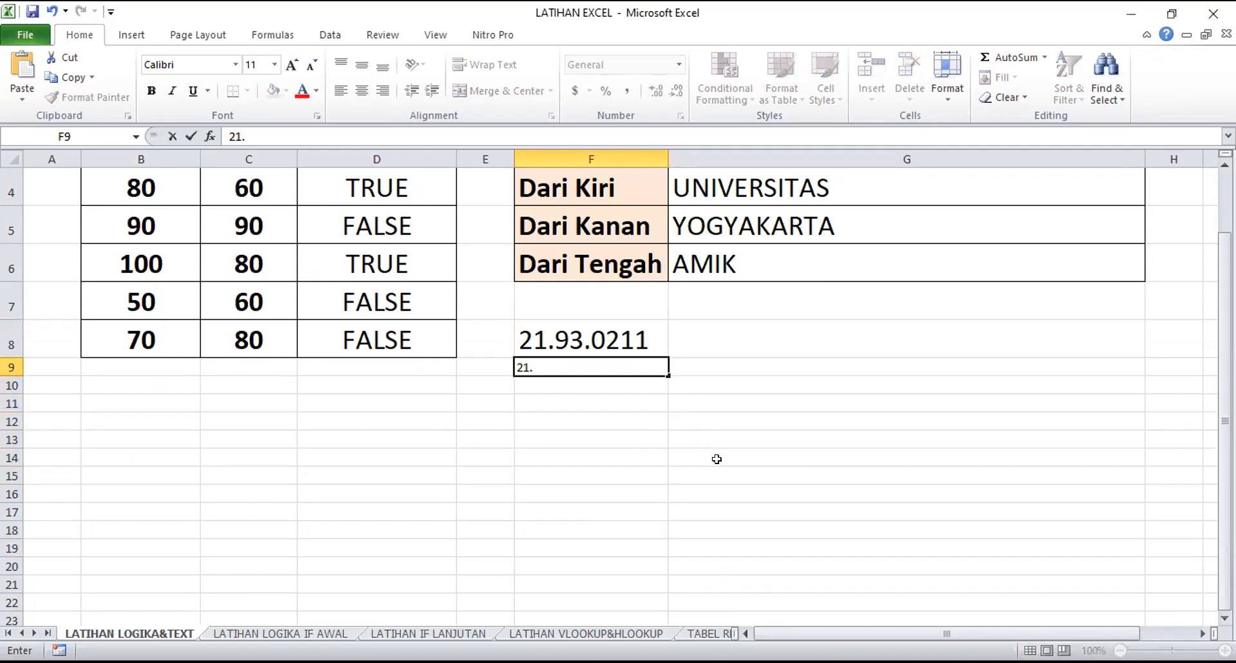
{"action": "key", "text": "Escape"}
Copy the sample number in F8 to the five cells F9:F13
{"action": "key", "text": "Up"}
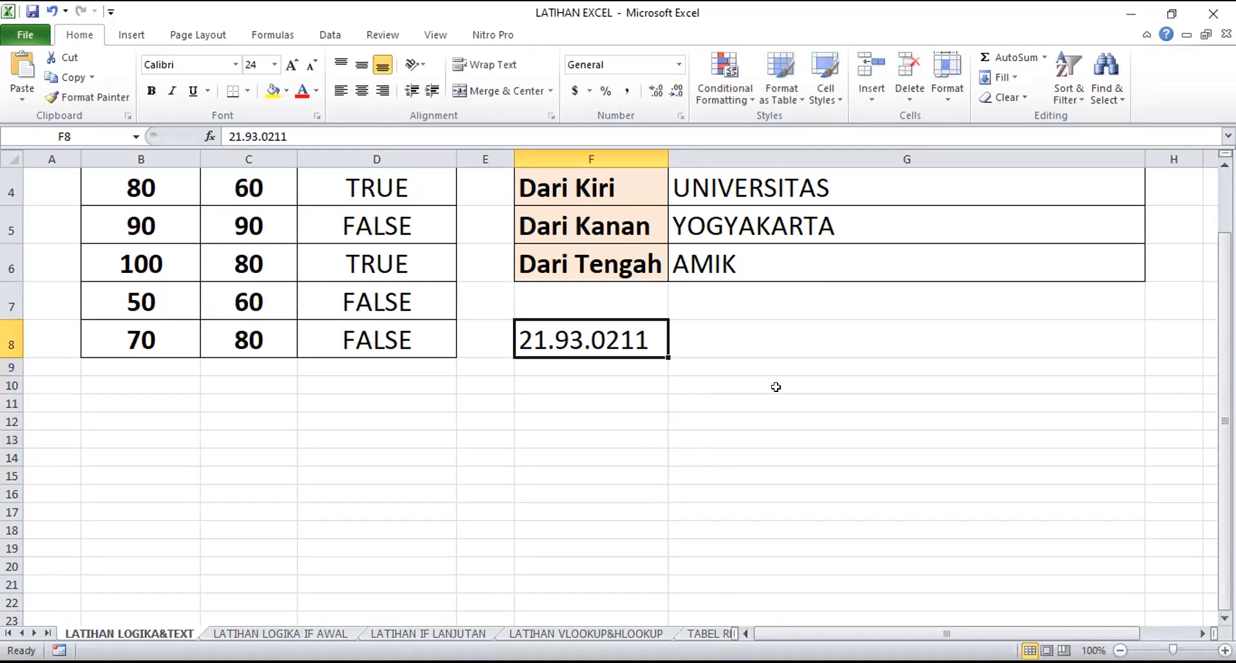
{"action": "key", "text": "ctrl+c"}
{"action": "left_click_drag", "start_coordinate": [626, 365], "coordinate": [621, 441]}
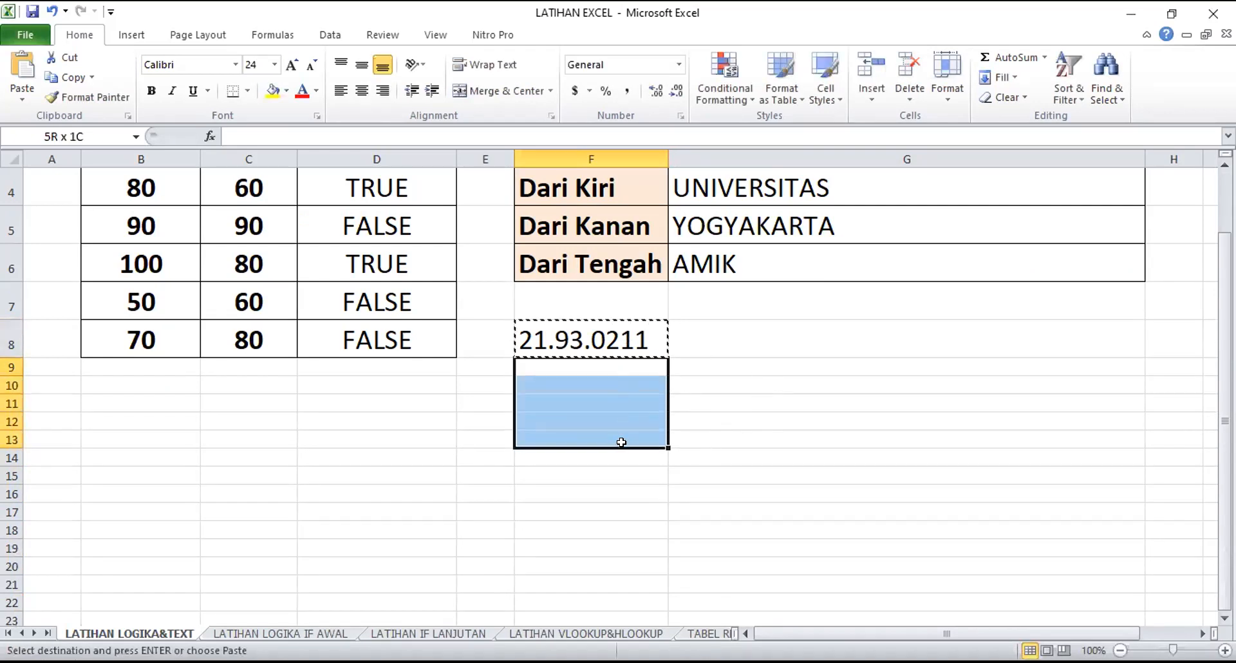
{"action": "key", "text": "ctrl+v"}
{"action": "left_click", "coordinate": [714, 448]}
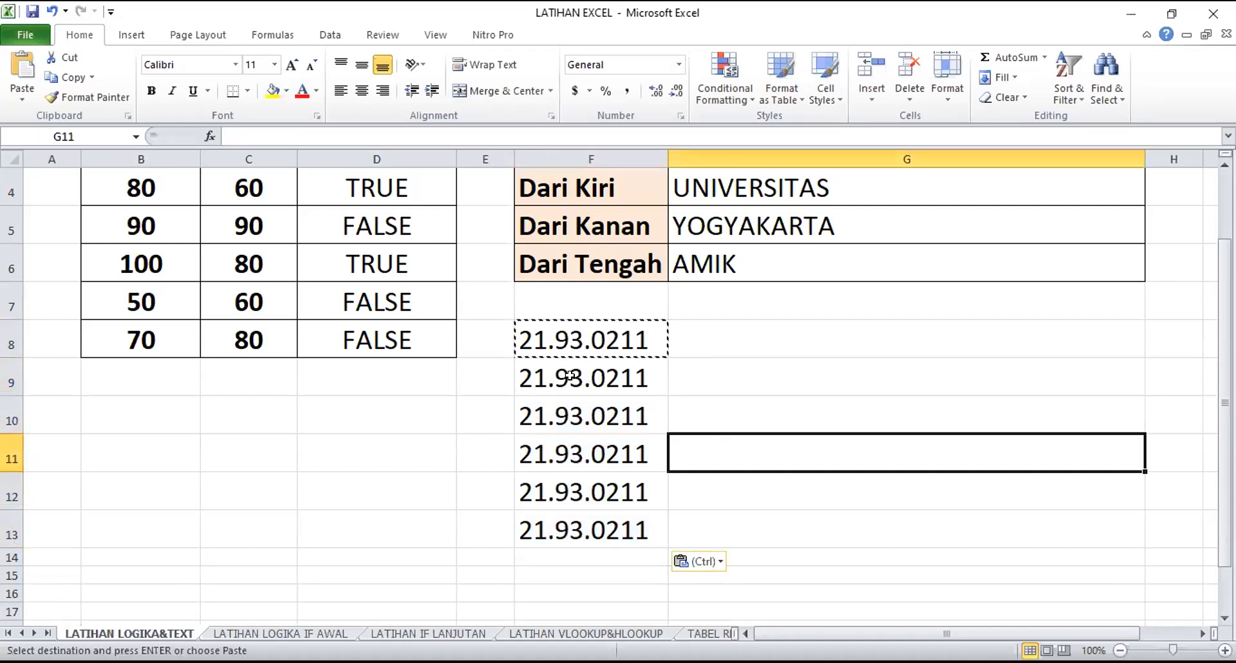
Change the middle part of the sample number in F9 to 01
{"action": "left_click", "coordinate": [570, 374]}
{"action": "key", "text": "Escape"}
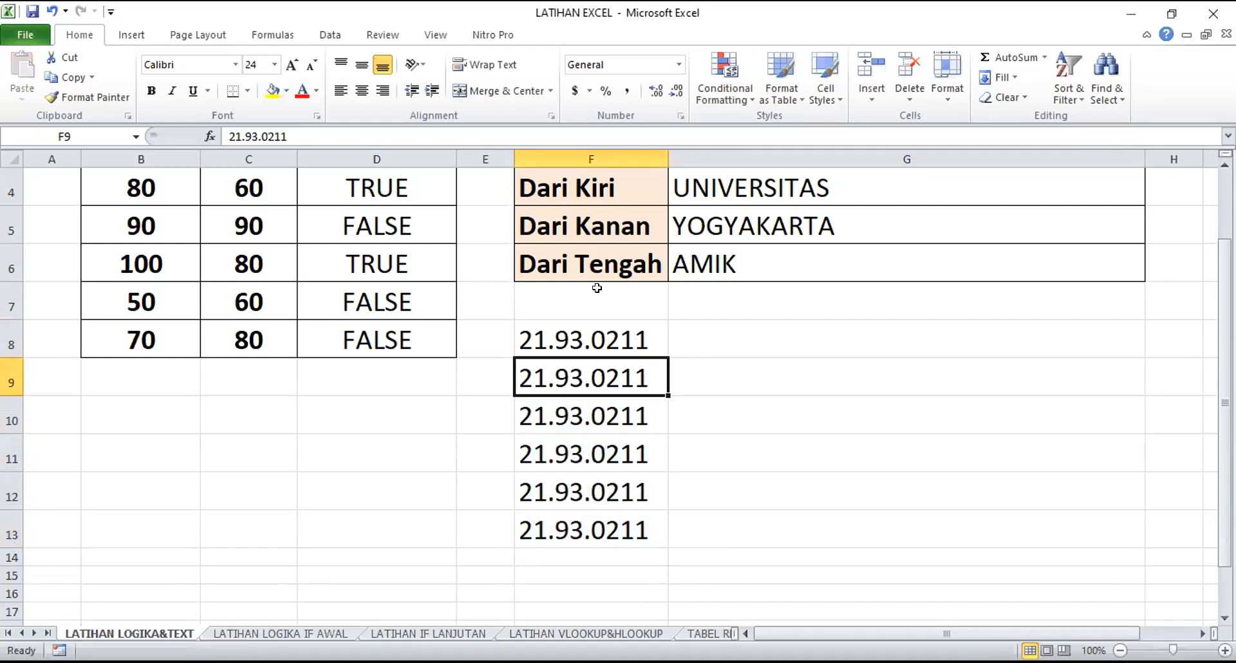
{"action": "left_click", "coordinate": [255, 135]}
{"action": "key", "text": "BackSpace"}
{"action": "key", "text": "BackSpace"}
{"action": "type", "text": "01"}
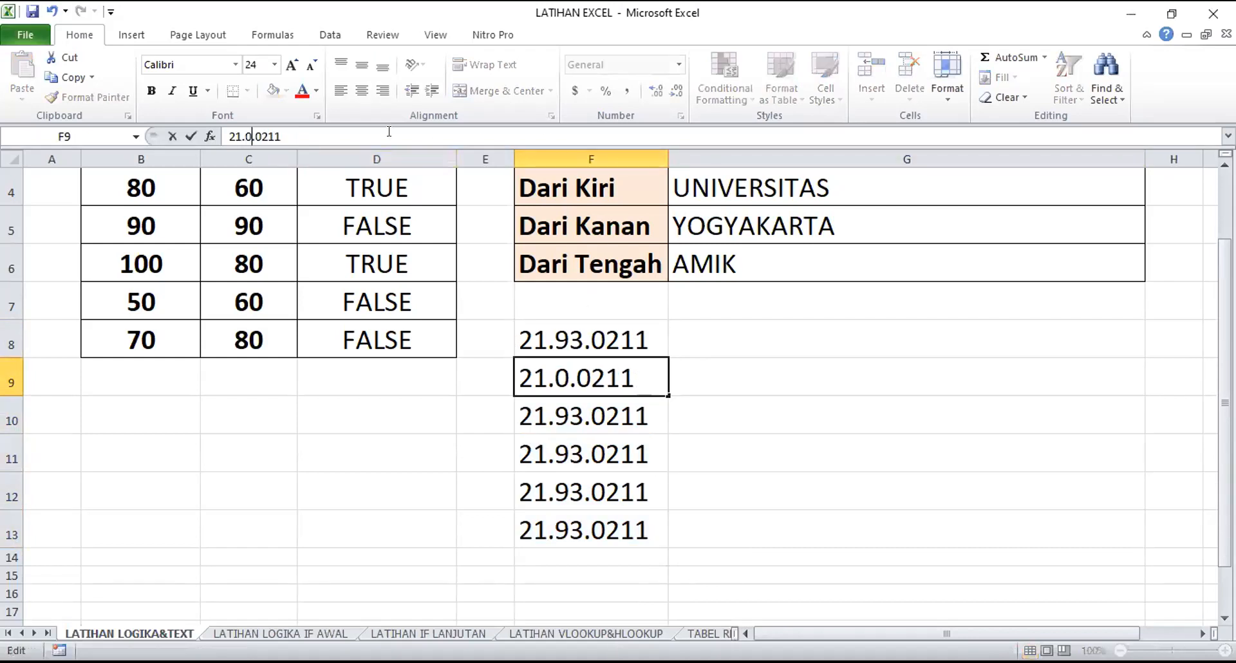
{"action": "key", "text": "Return"}
Change the middle part of the sample number in F10 to 11
{"action": "key", "text": "F2"}
{"action": "key", "text": "Left"}
{"action": "key", "text": "Left"}
{"action": "key", "text": "Left"}
{"action": "key", "text": "Left"}
{"action": "key", "text": "Left"}
{"action": "key", "text": "BackSpace"}
{"action": "key", "text": "BackSpace"}
{"action": "type", "text": "11"}
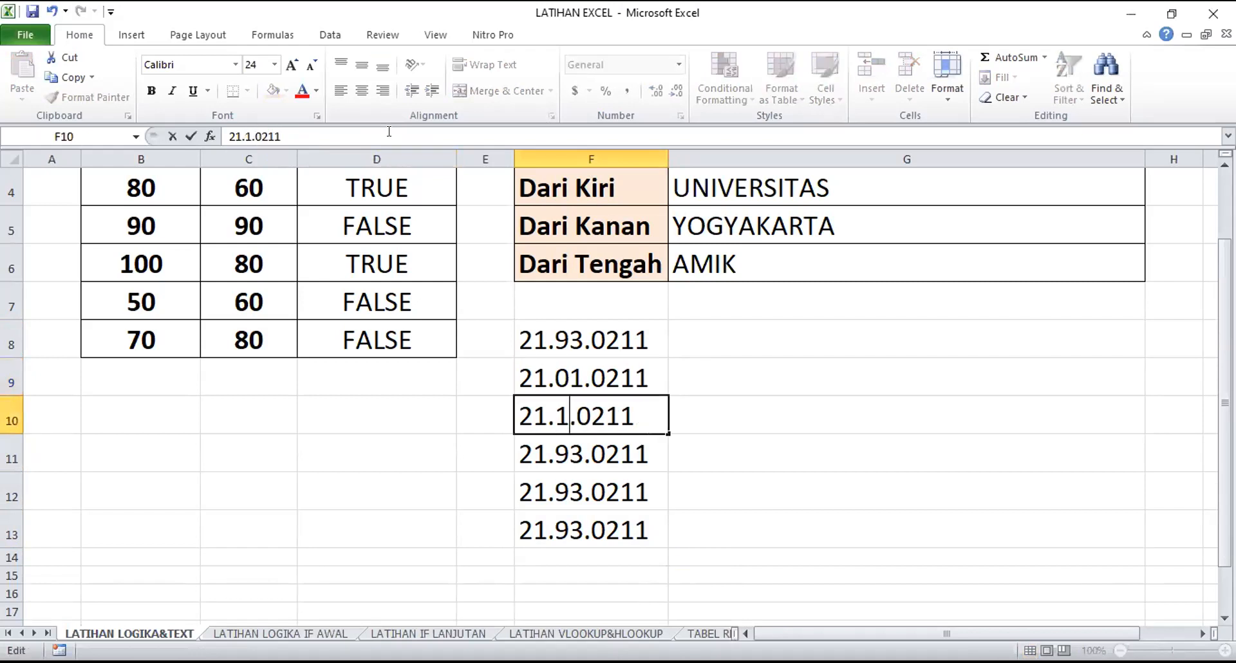
{"action": "key", "text": "Return"}
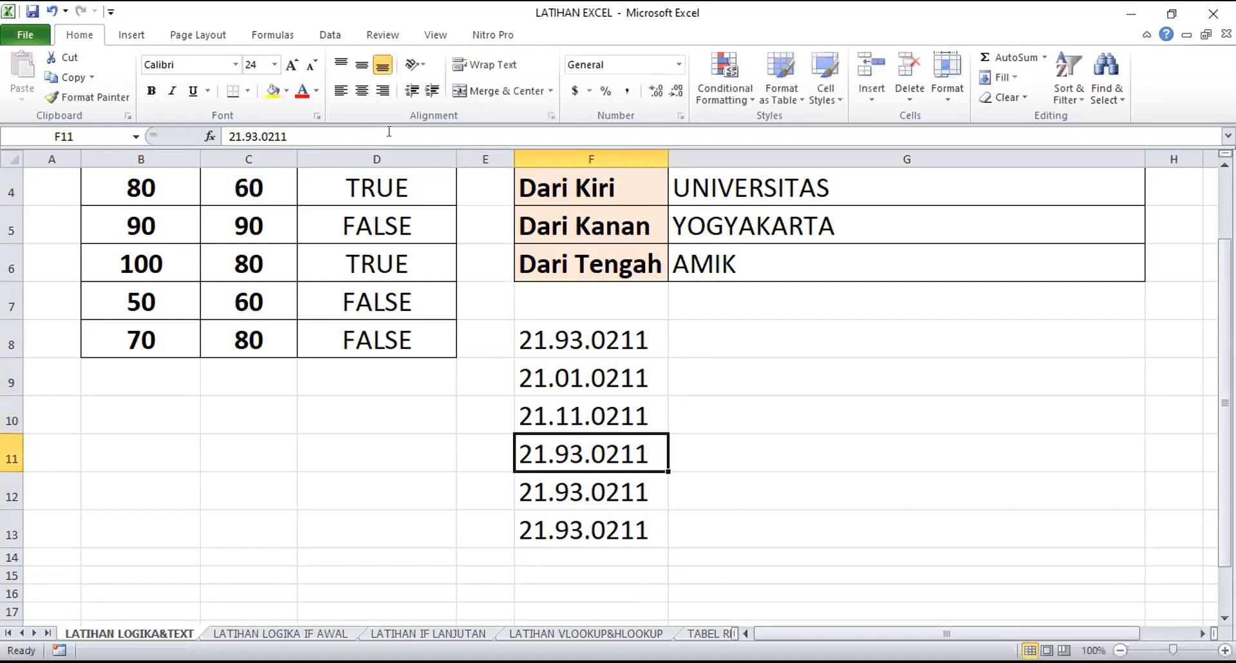
Change the last digit of the sample number in F11 to 3
{"action": "key", "text": "F2"}
{"action": "key", "text": "BackSpace"}
{"action": "type", "text": "3"}
{"action": "key", "text": "Return"}
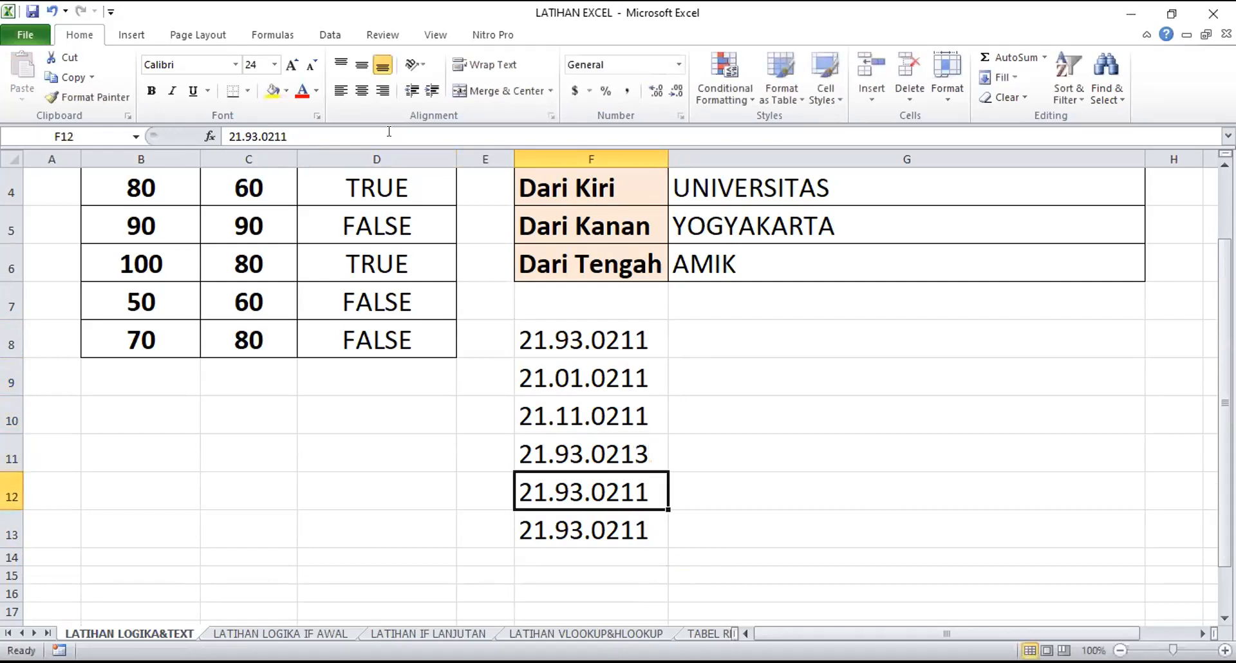
Delete the two surplus sample numbers in F12:F13
{"action": "key", "text": "F2"}
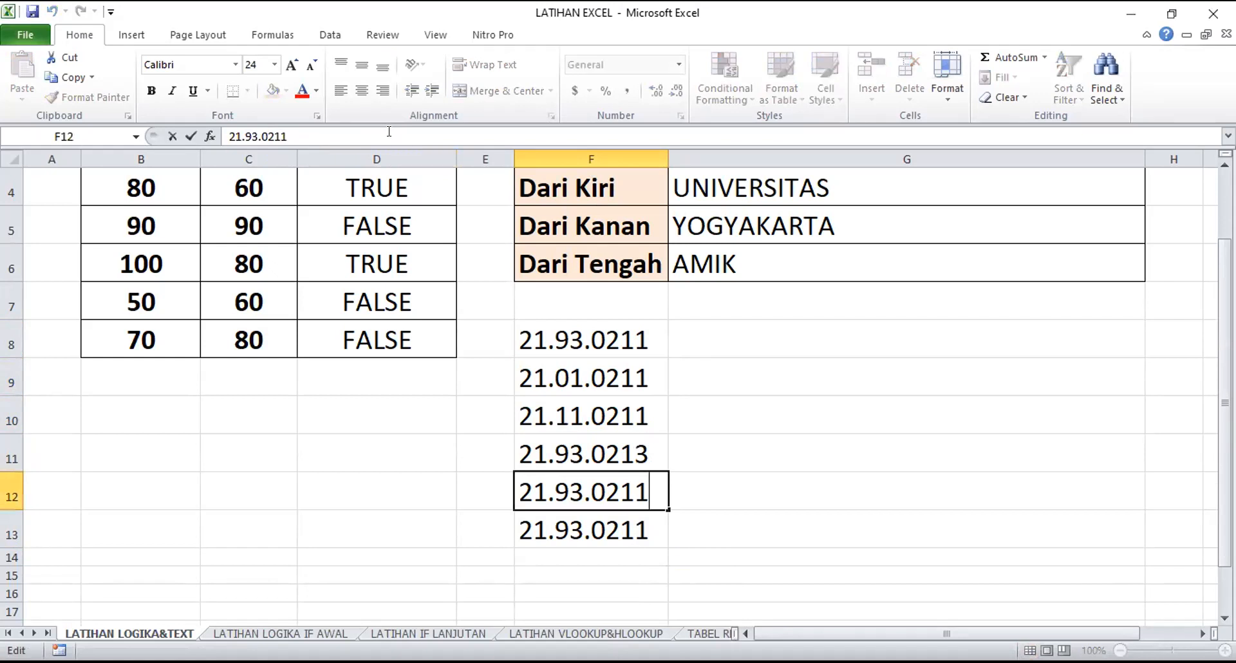
{"action": "left_click", "coordinate": [846, 419]}
{"action": "left_click_drag", "start_coordinate": [629, 529], "coordinate": [627, 498]}
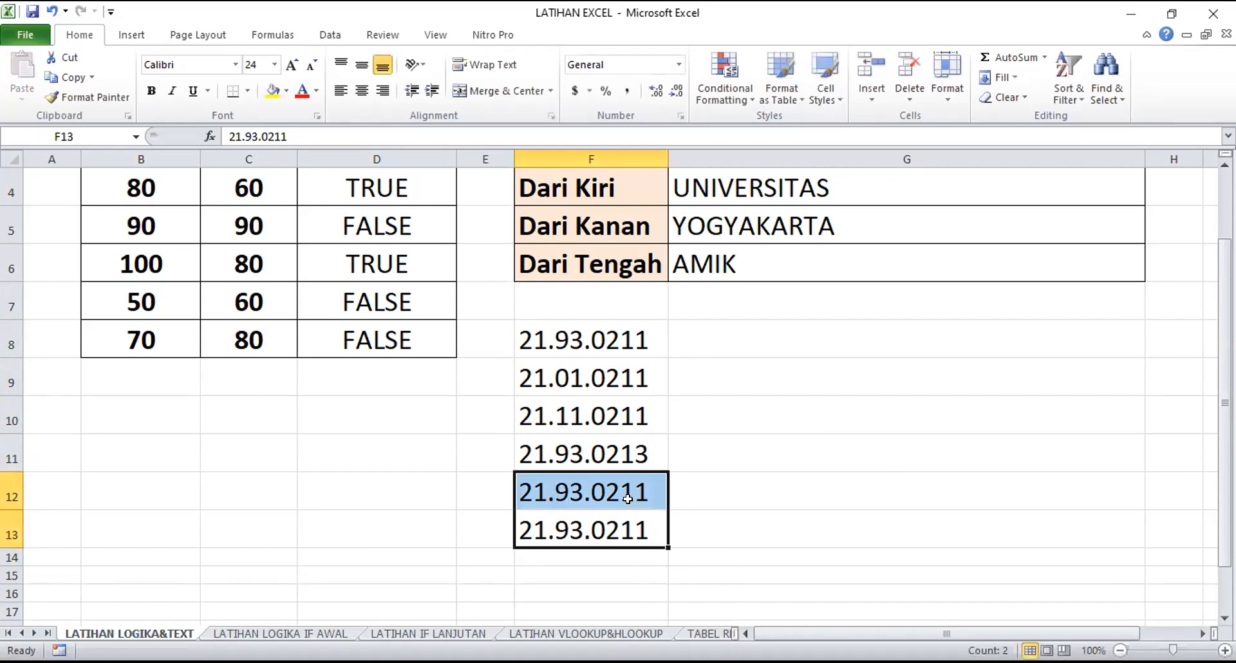
{"action": "key", "text": "Delete"}
{"action": "left_click", "coordinate": [742, 484]}
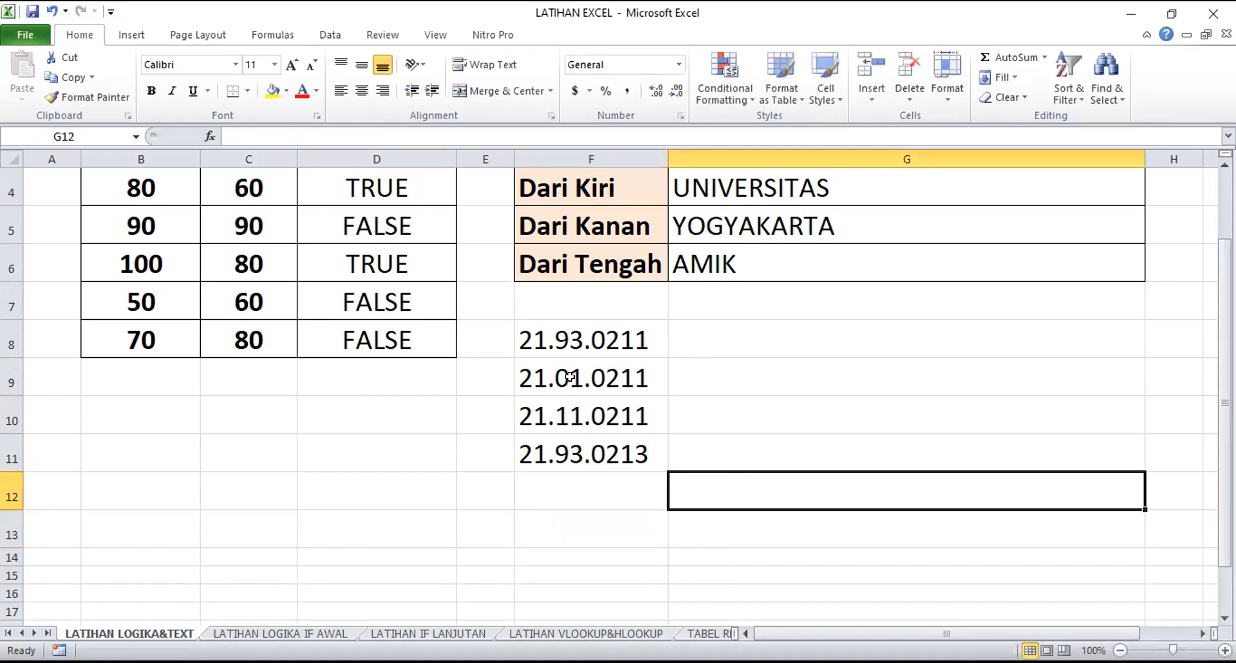
{"action": "left_click_drag", "start_coordinate": [582, 326], "coordinate": [590, 504]}
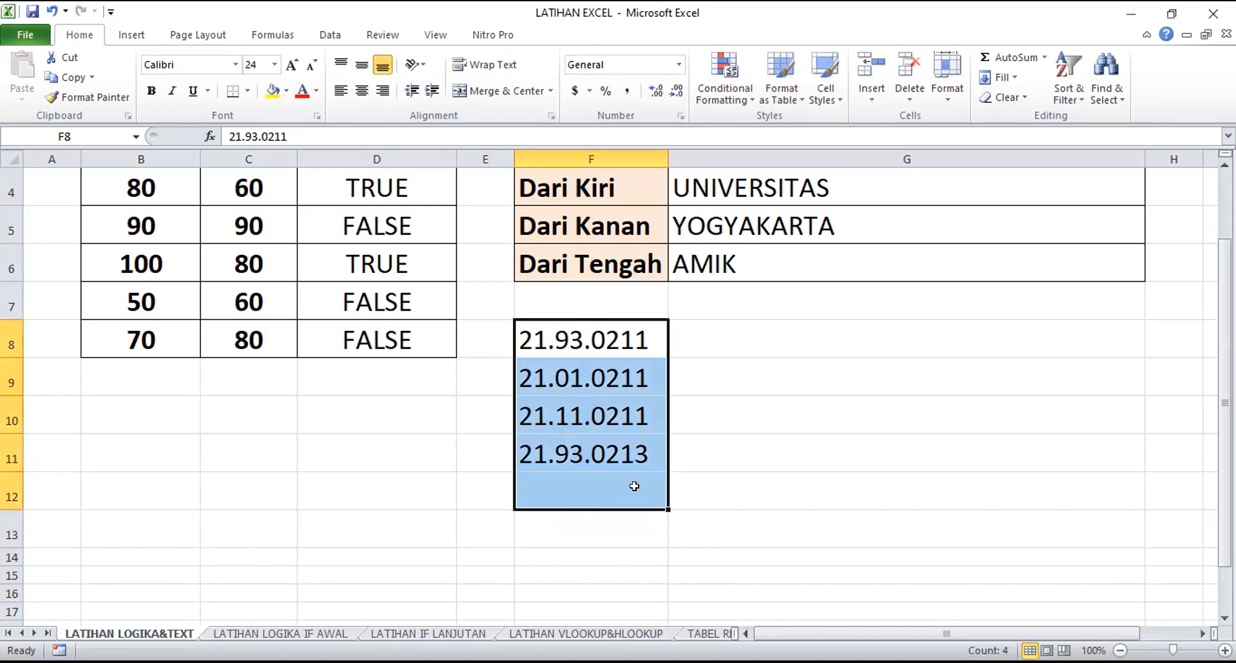
{"action": "left_click", "coordinate": [716, 476]}
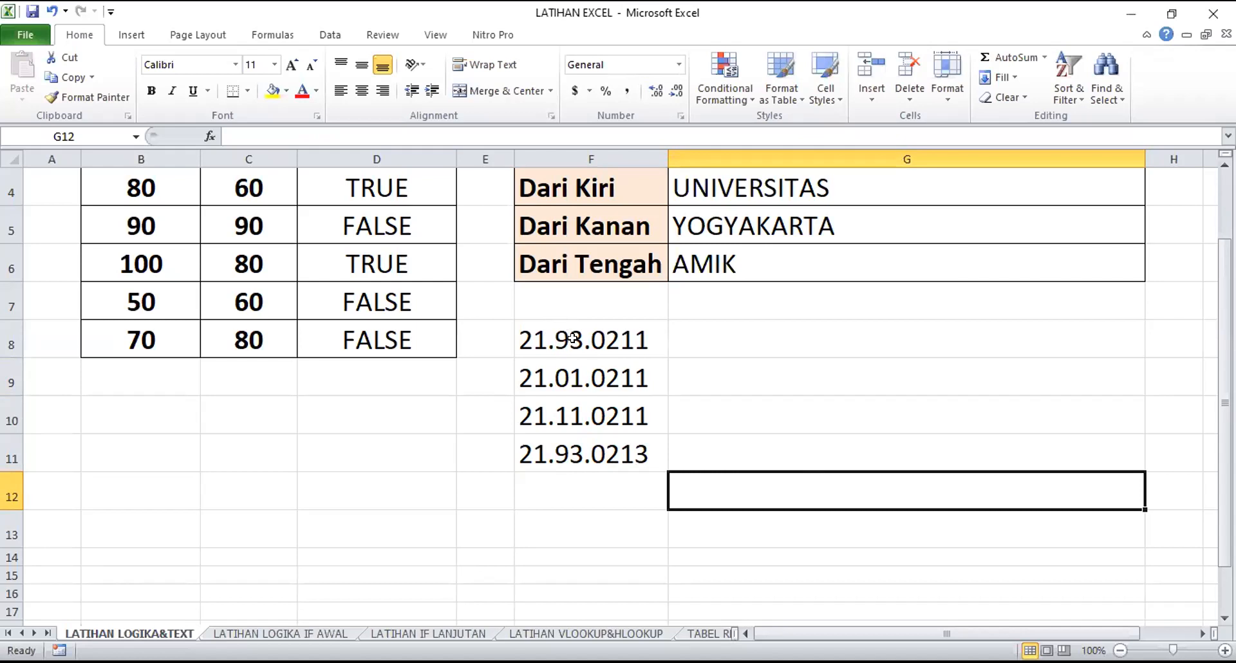
Enter the formula =MID(F8,4,2) in G8 to extract the middle part of the sample number beside it
{"action": "left_click", "coordinate": [690, 338]}
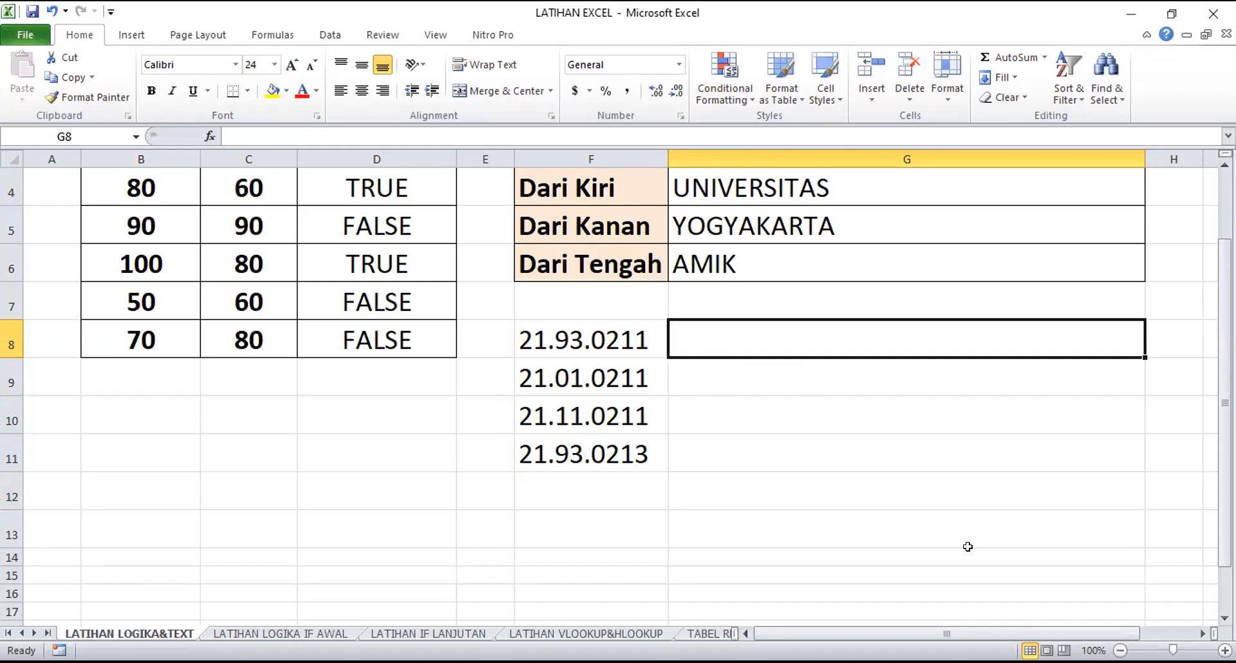
{"action": "type", "text": "="}
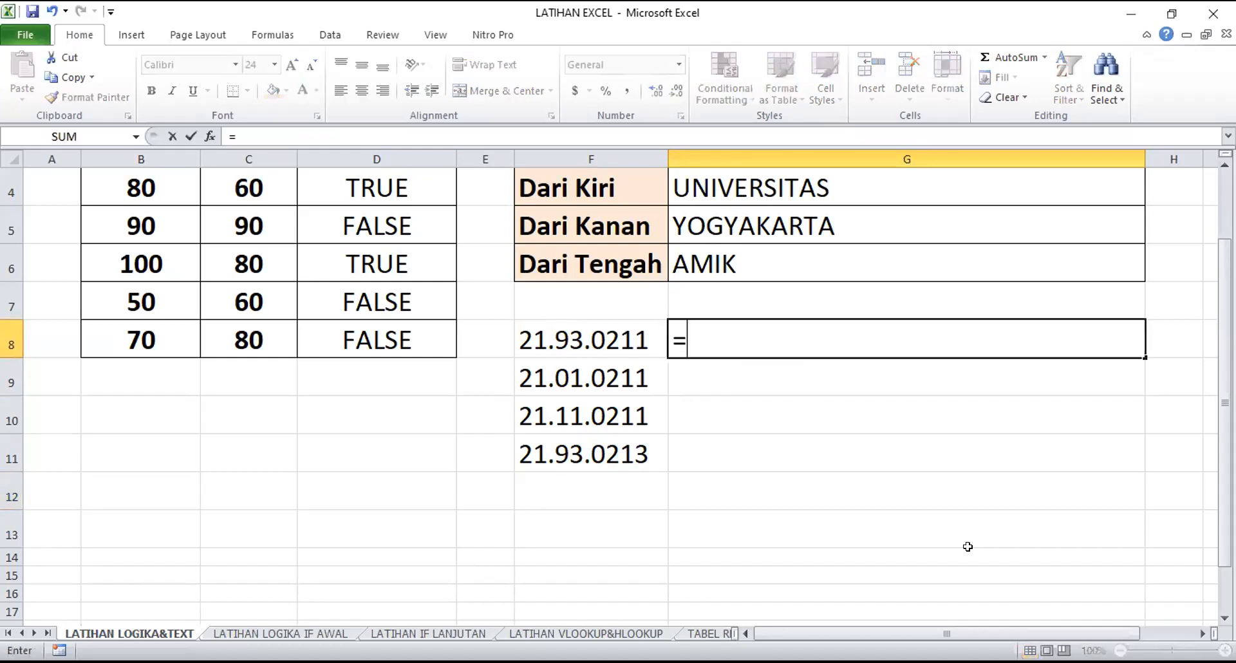
{"action": "type", "text": "mid"}
{"action": "key", "text": "Tab"}
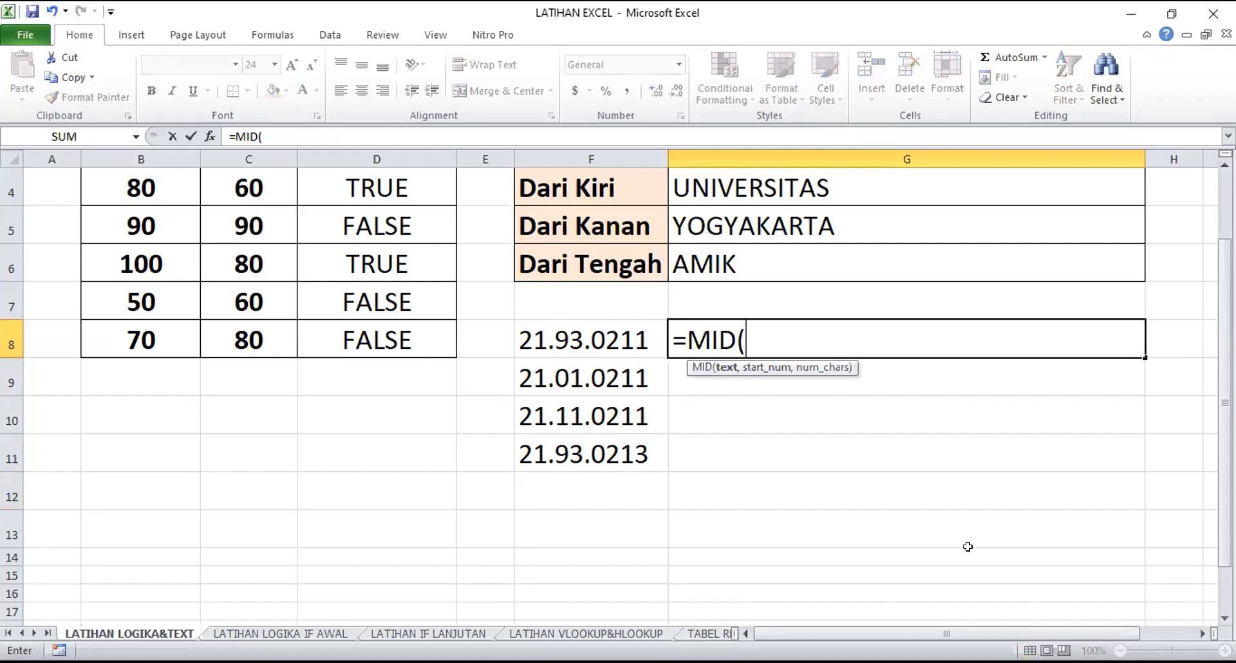
{"action": "left_click", "coordinate": [590, 339]}
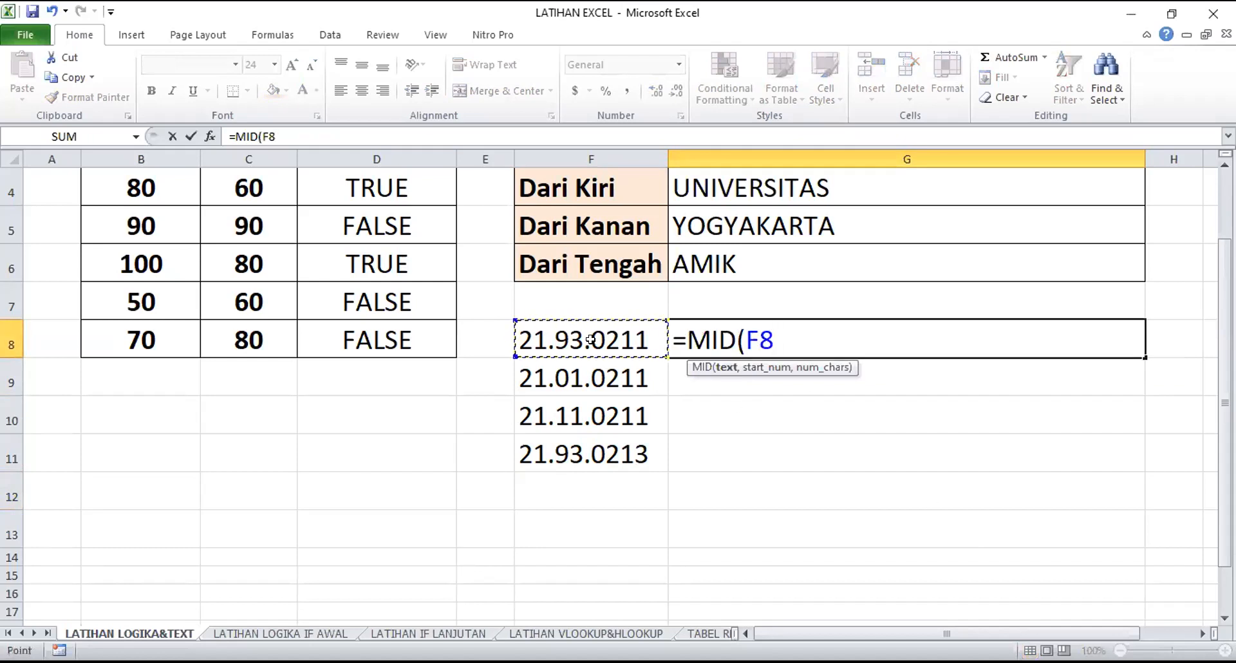
{"action": "type", "text": ","}
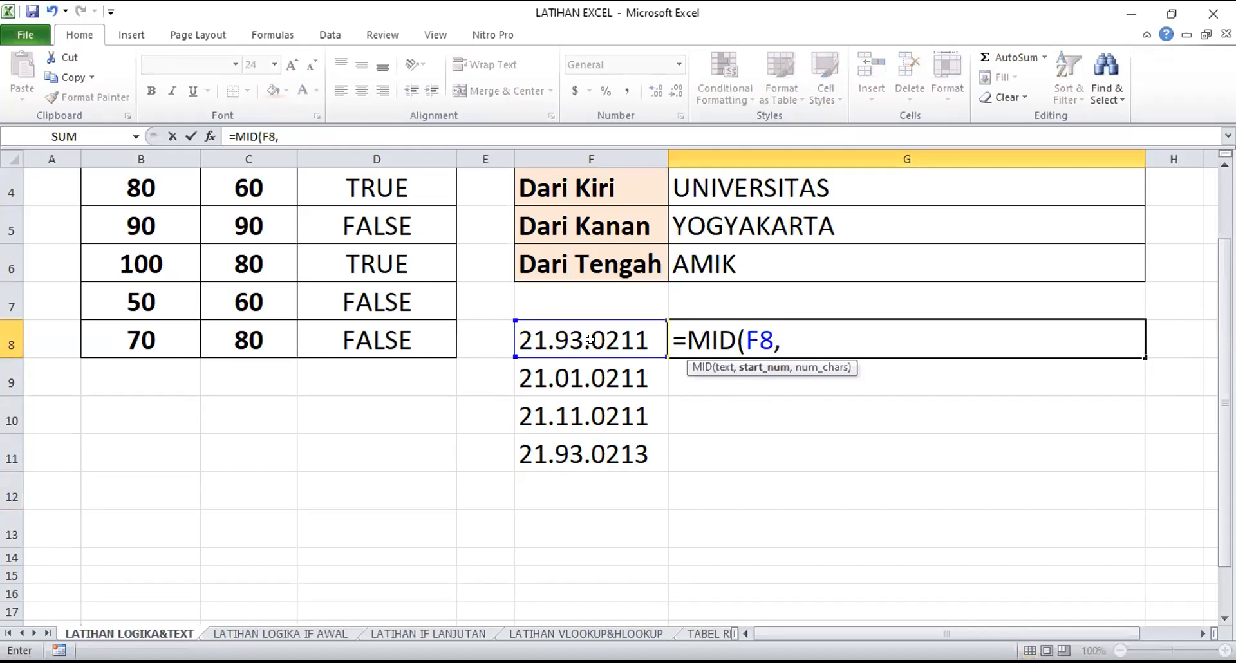
{"action": "type", "text": "4,2)"}
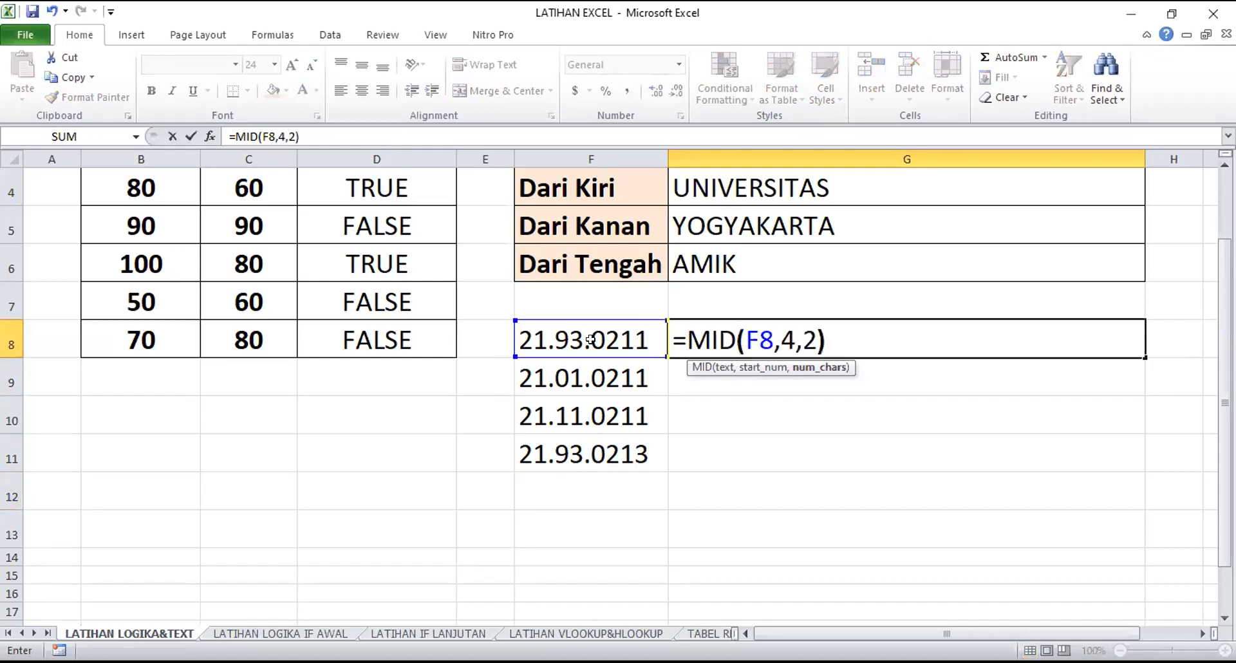
{"action": "key", "text": "Return"}
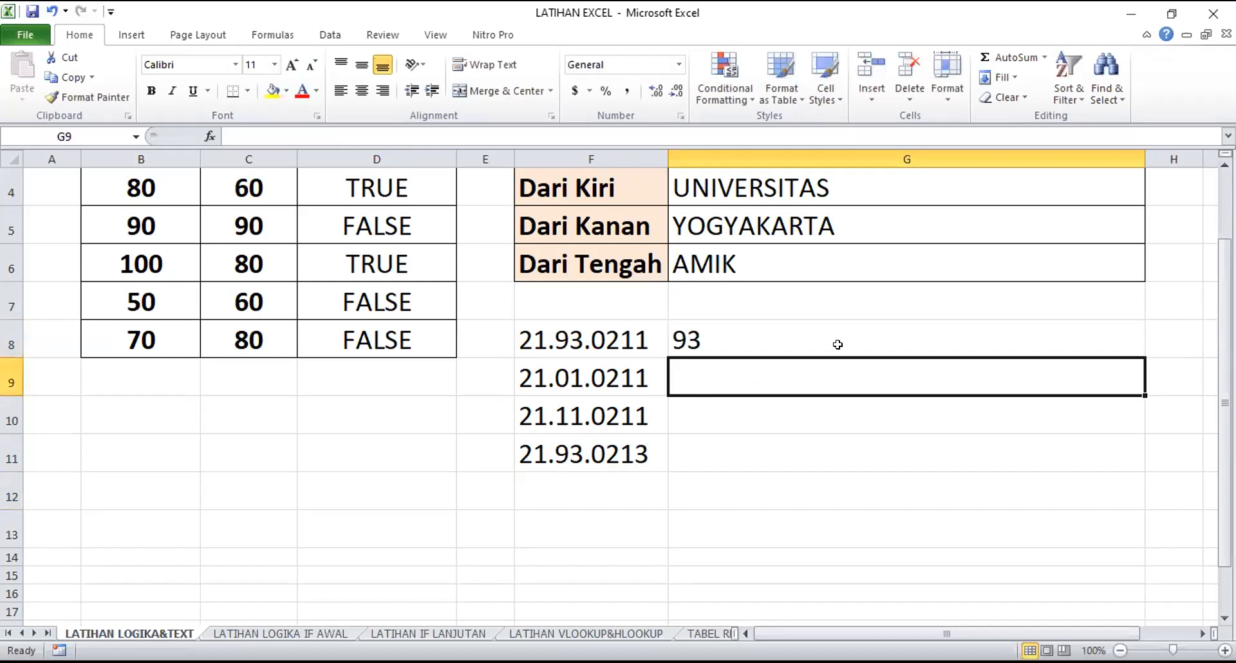
Fill the MID formula from G8 down to G11
{"action": "left_click", "coordinate": [907, 354]}
{"action": "left_click_drag", "start_coordinate": [1142, 355], "coordinate": [1126, 456]}
{"action": "left_click", "coordinate": [933, 554]}
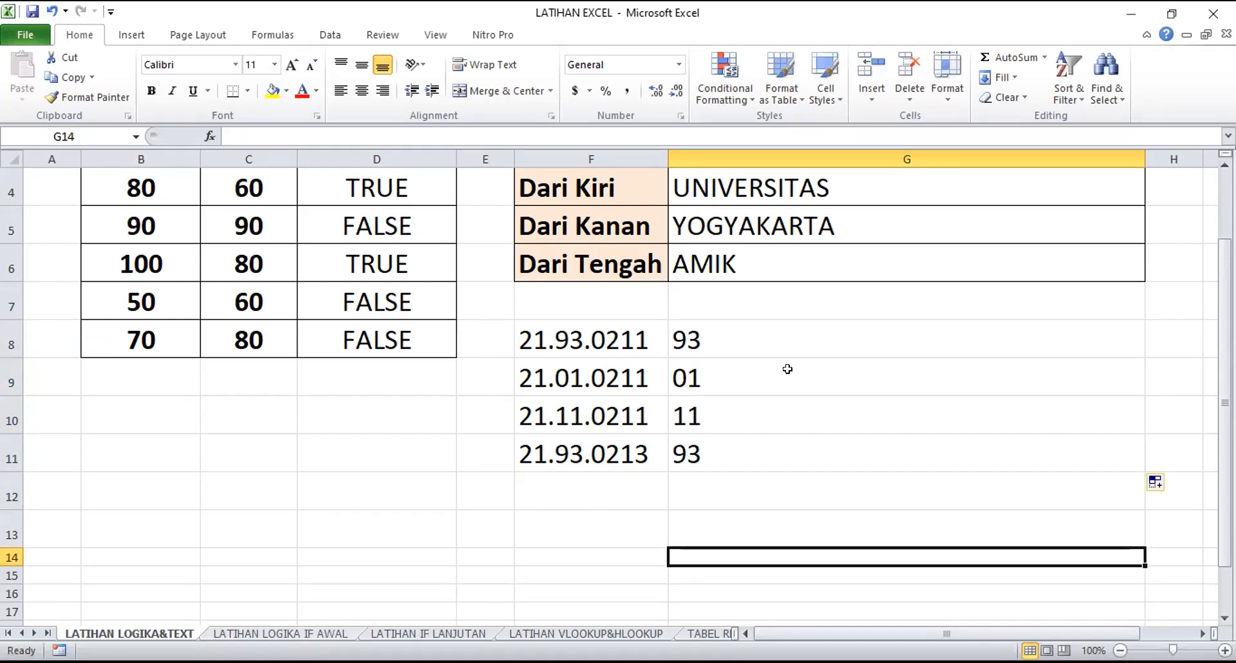
Compare each sample number in F8:F11 with its extracted middle part in G8:G11
{"action": "left_click", "coordinate": [774, 333]}
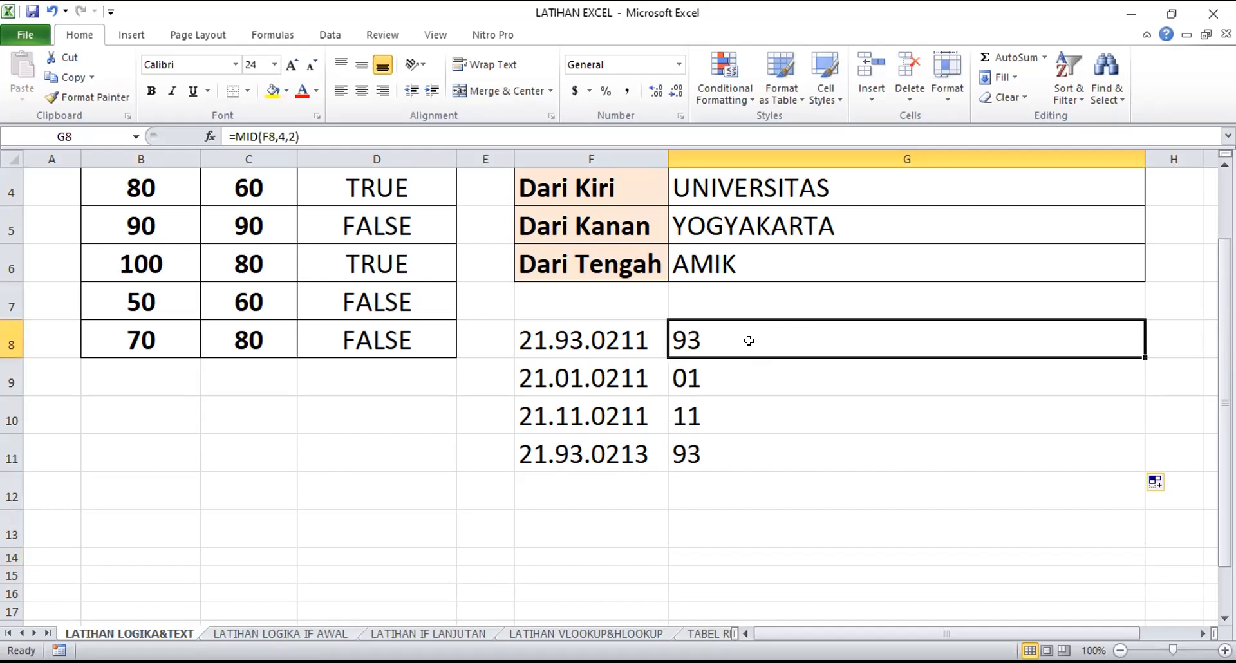
{"action": "left_click", "coordinate": [571, 369]}
{"action": "left_click", "coordinate": [564, 415]}
{"action": "left_click", "coordinate": [570, 453]}
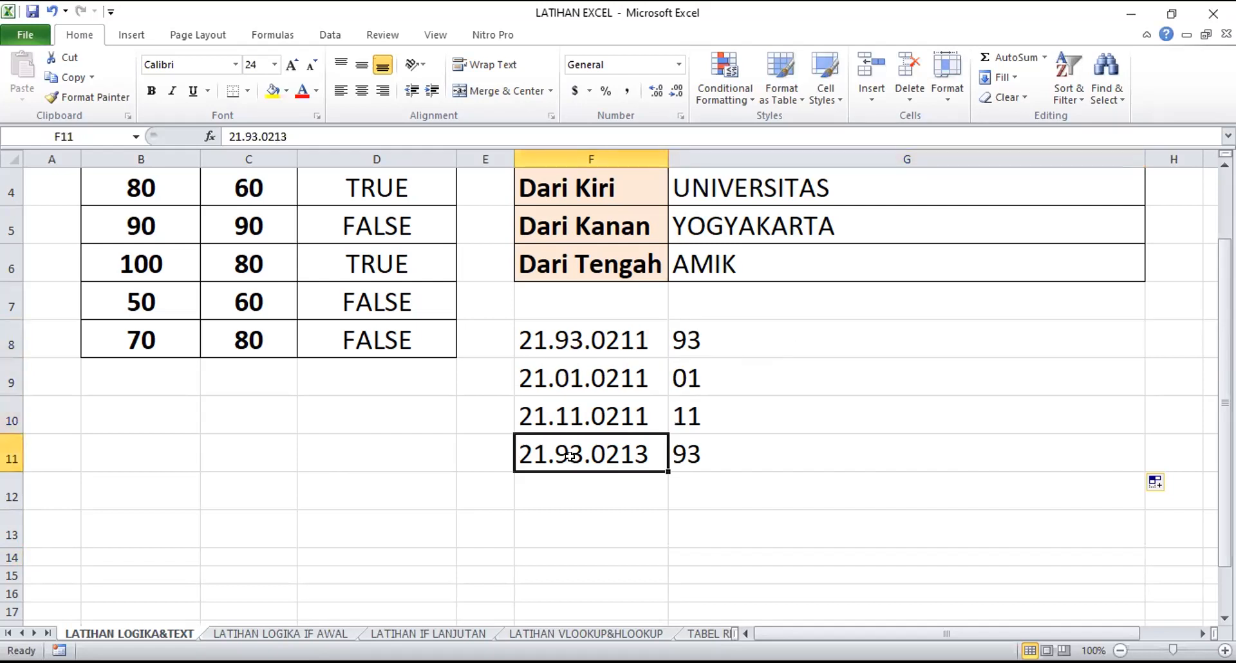
{"action": "left_click", "coordinate": [600, 340]}
{"action": "left_click", "coordinate": [744, 342]}
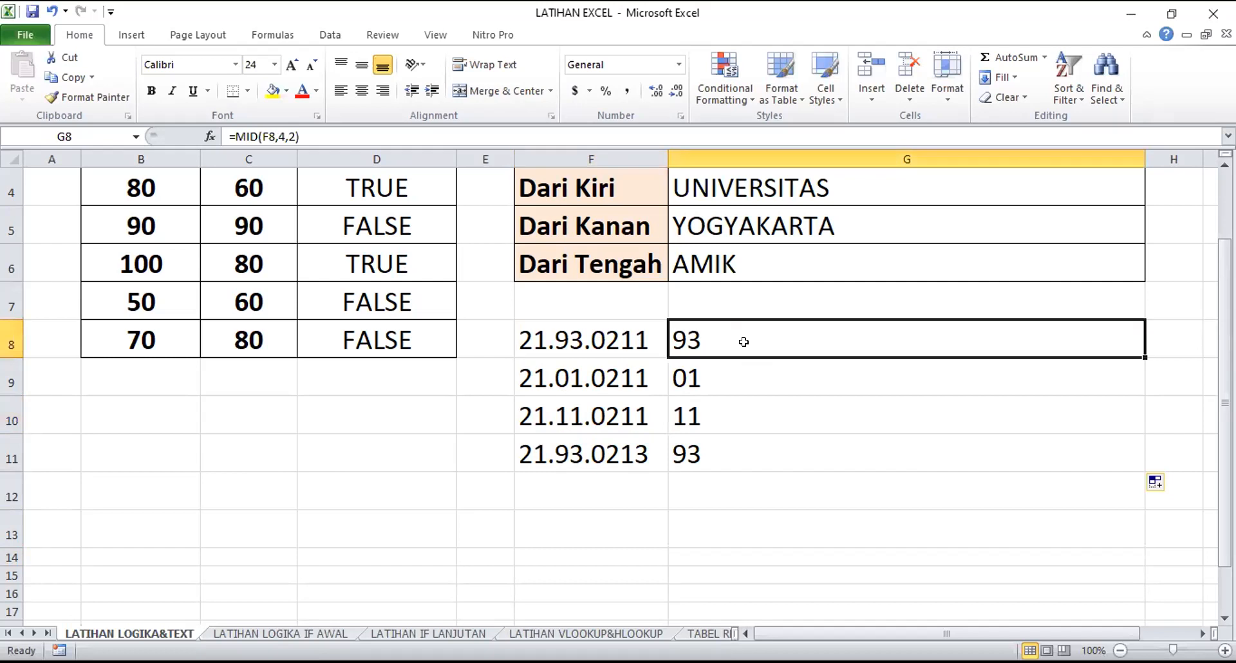
{"action": "left_click", "coordinate": [569, 333]}
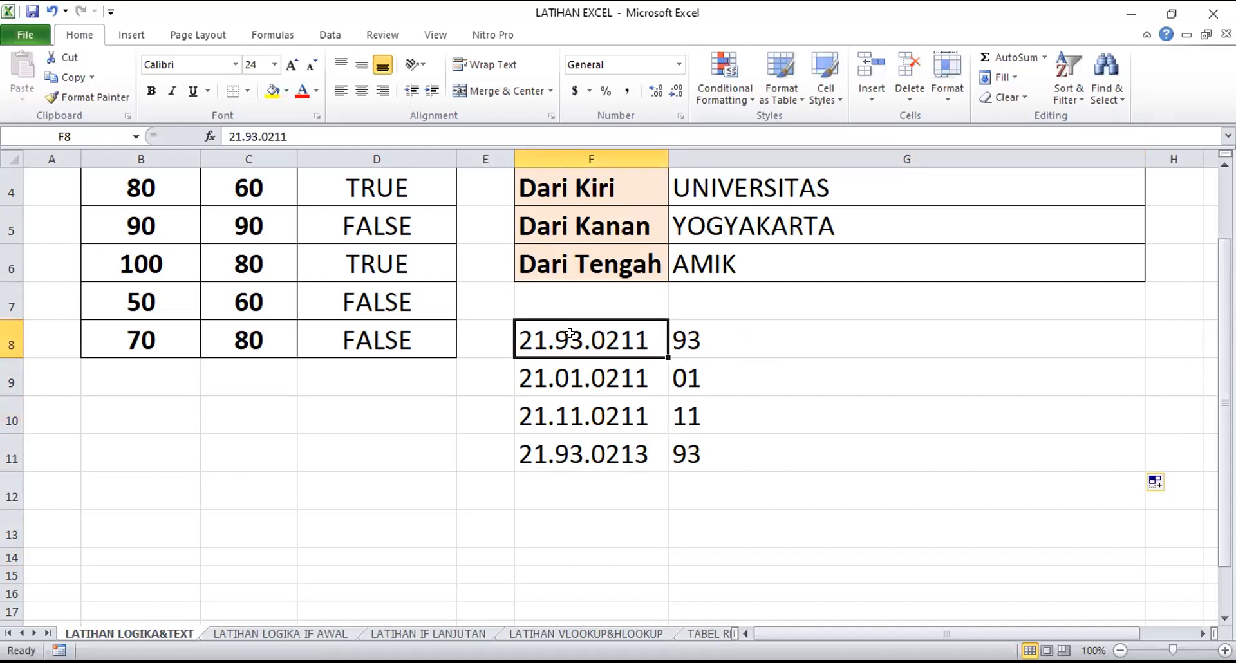
{"action": "left_click_drag", "start_coordinate": [721, 332], "coordinate": [629, 331]}
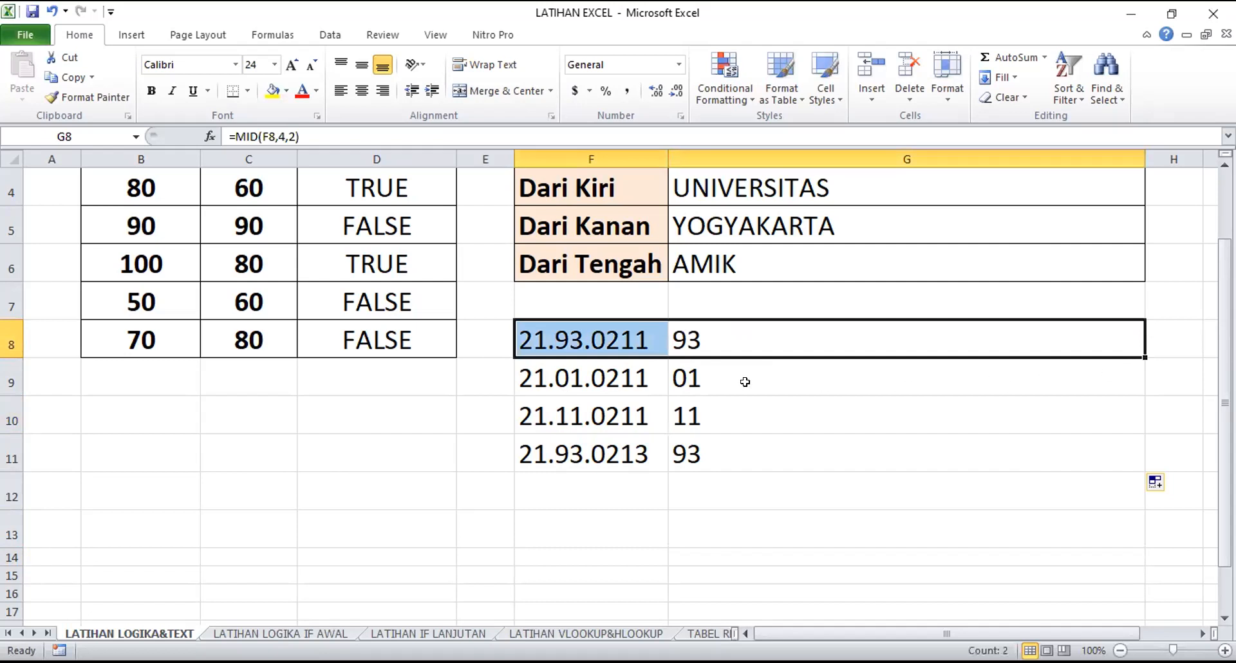
{"action": "left_click_drag", "start_coordinate": [728, 373], "coordinate": [618, 370]}
{"action": "left_click", "coordinate": [700, 412]}
{"action": "left_click_drag", "start_coordinate": [700, 412], "coordinate": [627, 404]}
{"action": "left_click_drag", "start_coordinate": [705, 448], "coordinate": [645, 447]}
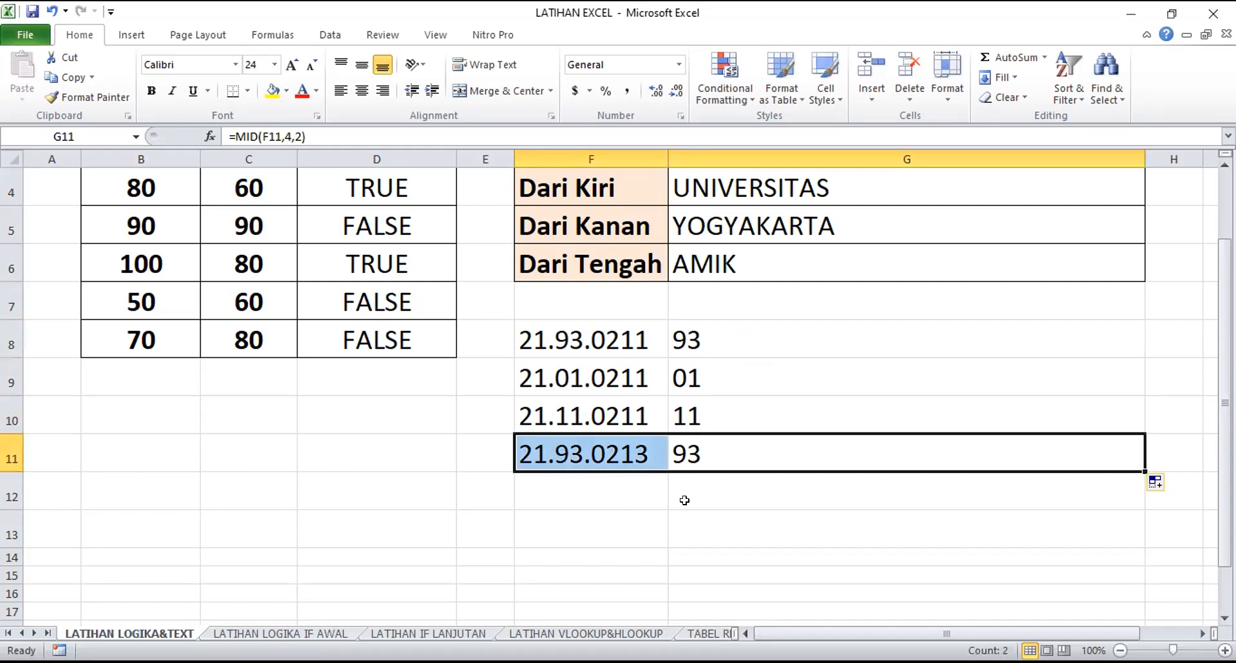
{"action": "left_click", "coordinate": [742, 341]}
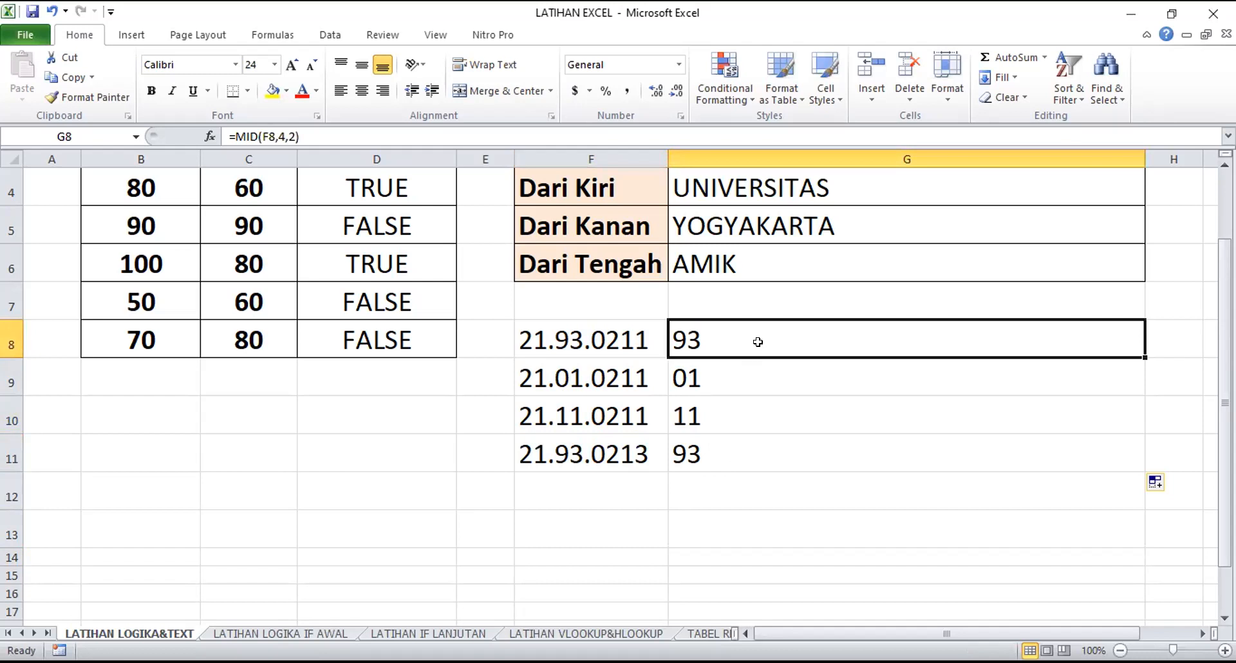
Make the F8 reference in G8's MID formula absolute, as $F$8
{"action": "double_click", "coordinate": [757, 340]}
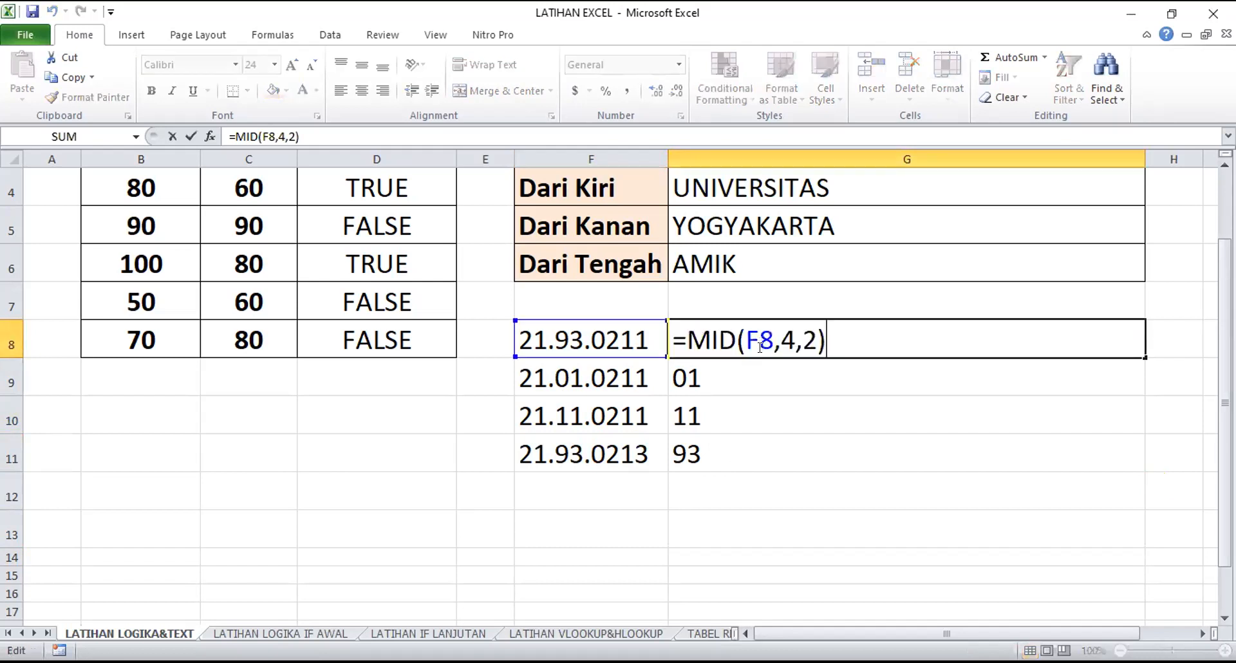
{"action": "left_click_drag", "start_coordinate": [745, 335], "coordinate": [763, 334]}
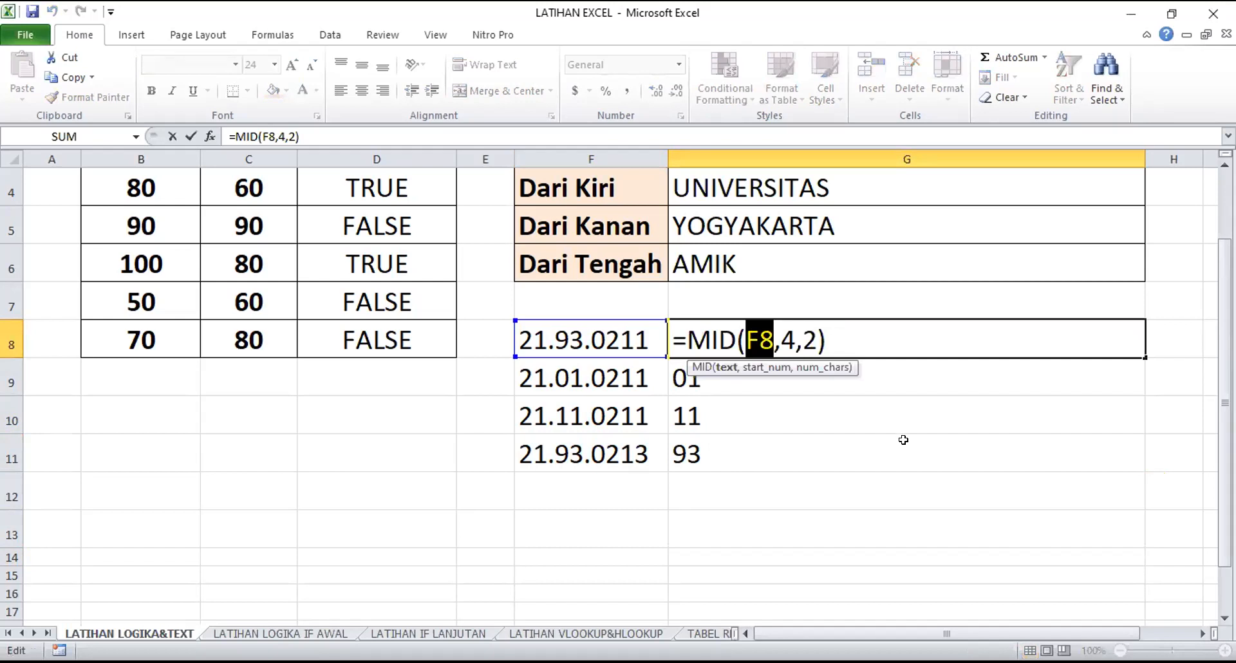
{"action": "key", "text": "F4"}
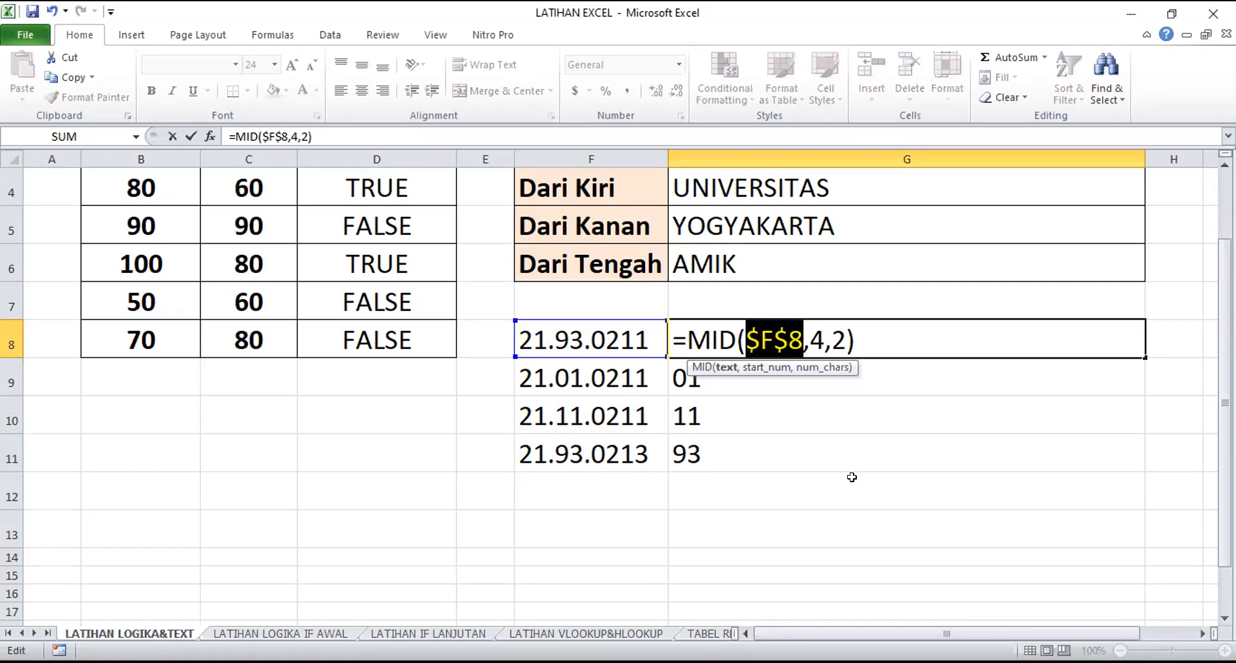
{"action": "key", "text": "Return"}
Copy G8's MID formula with the absolute reference down over G9:G11
{"action": "left_click", "coordinate": [829, 340]}
{"action": "left_click_drag", "start_coordinate": [1140, 358], "coordinate": [1139, 458]}
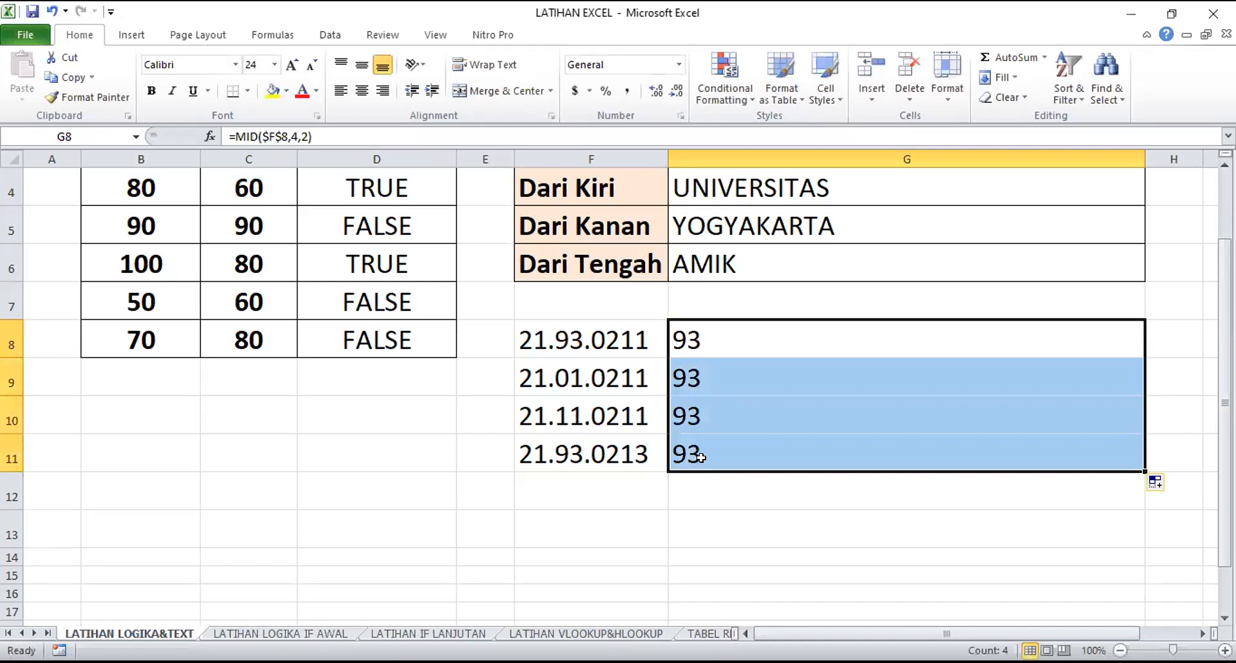
{"action": "left_click", "coordinate": [707, 502]}
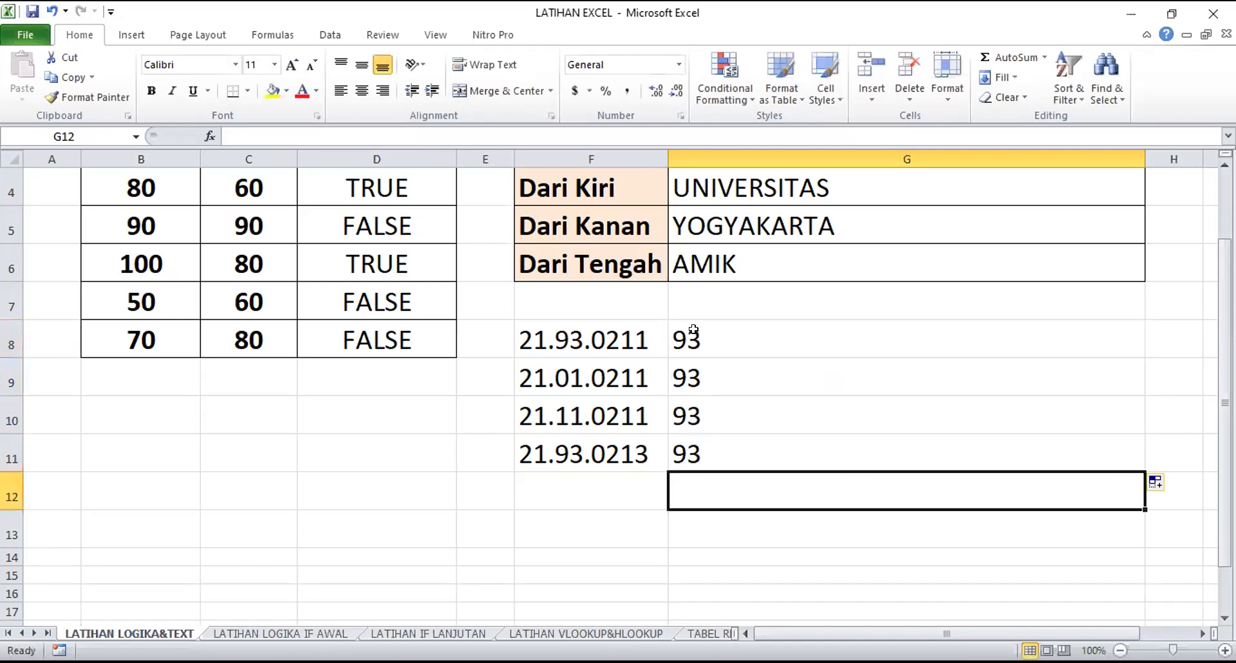
Inspect which cell the MID formulas in G9 and G11 refer to
{"action": "left_click", "coordinate": [608, 343]}
{"action": "left_click", "coordinate": [686, 373]}
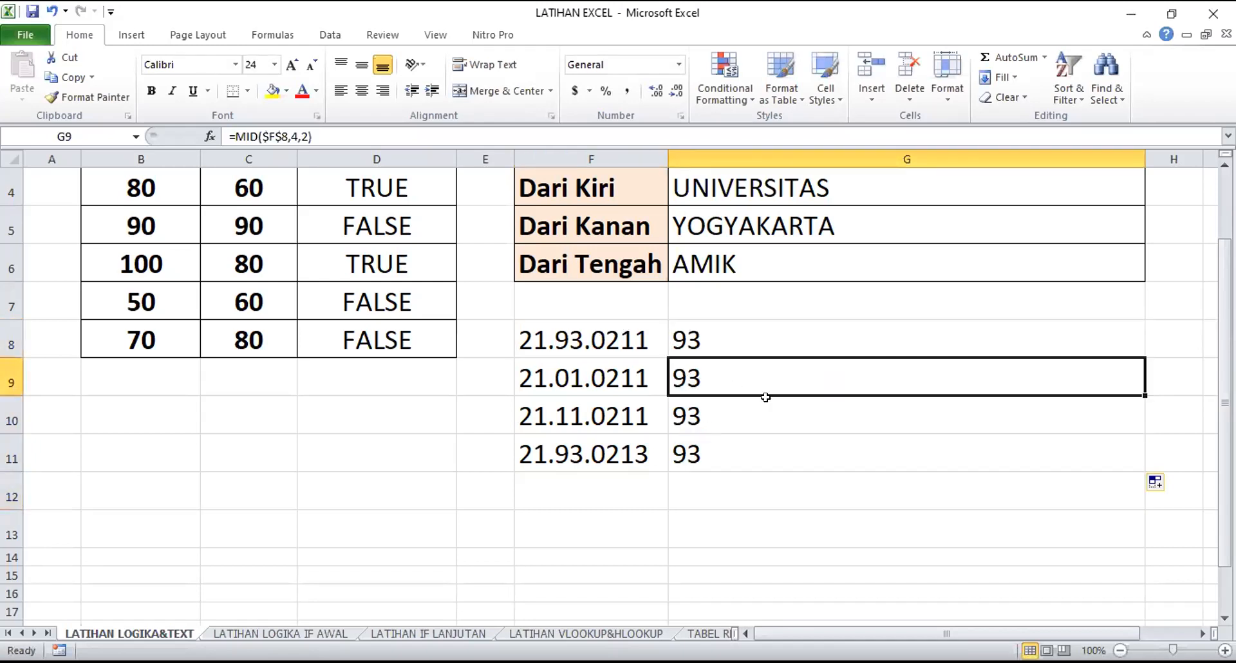
{"action": "double_click", "coordinate": [721, 382]}
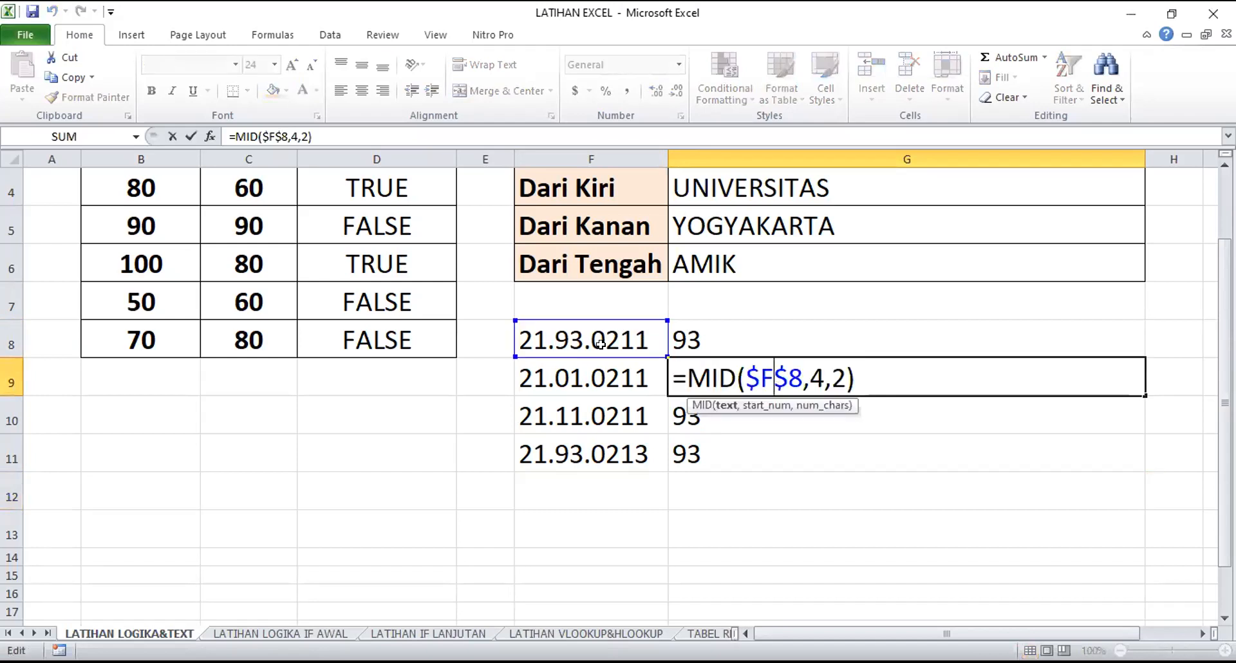
{"action": "left_click", "coordinate": [748, 439]}
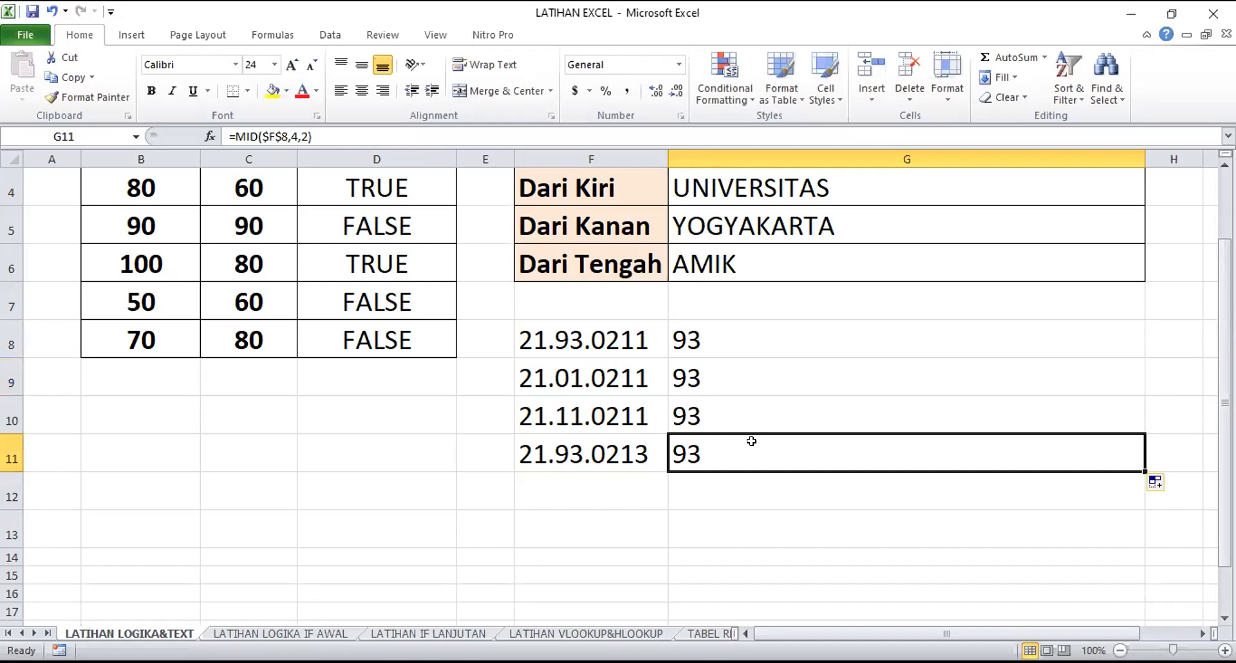
{"action": "double_click", "coordinate": [745, 444]}
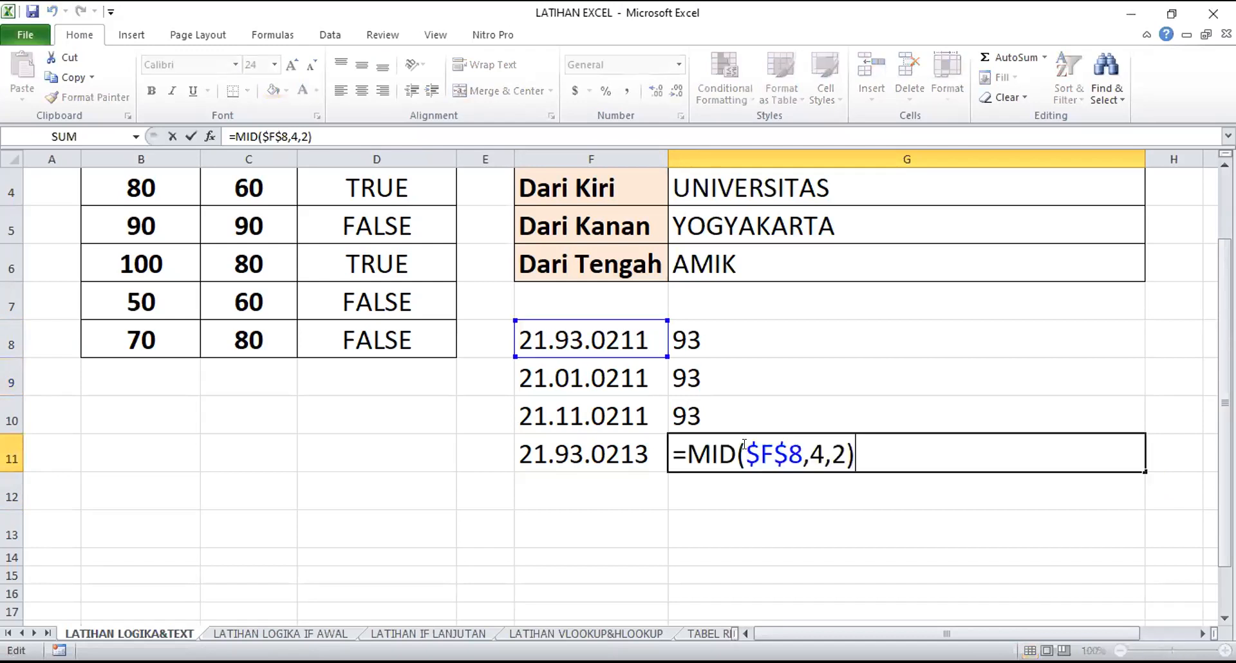
{"action": "left_click", "coordinate": [776, 456]}
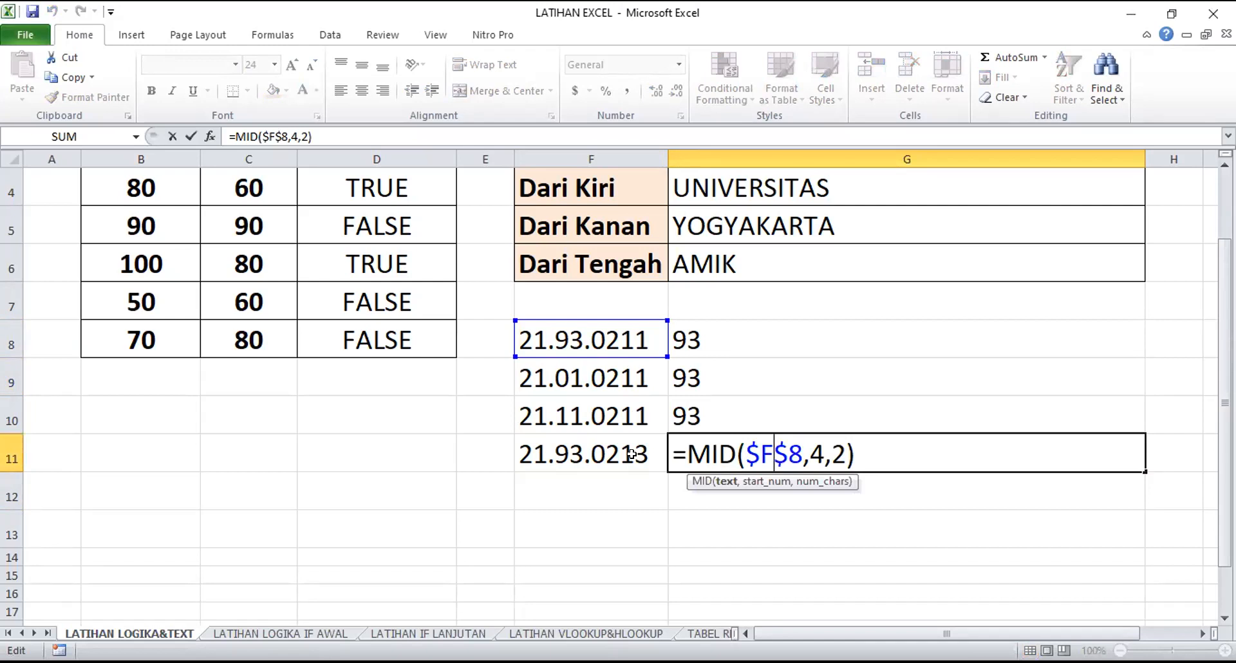
Make the F8 reference in G8's MID formula relative again and copy the formula down over G9:G11
{"action": "left_click", "coordinate": [735, 340]}
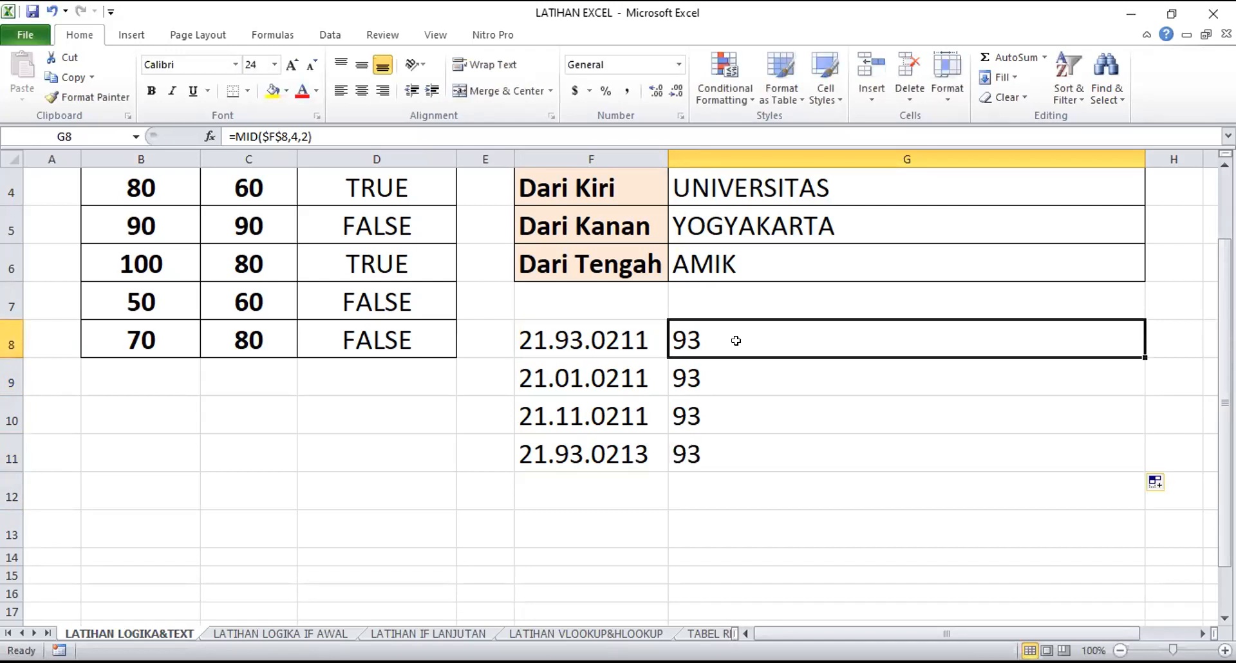
{"action": "double_click", "coordinate": [740, 338]}
{"action": "left_click_drag", "start_coordinate": [747, 338], "coordinate": [794, 338]}
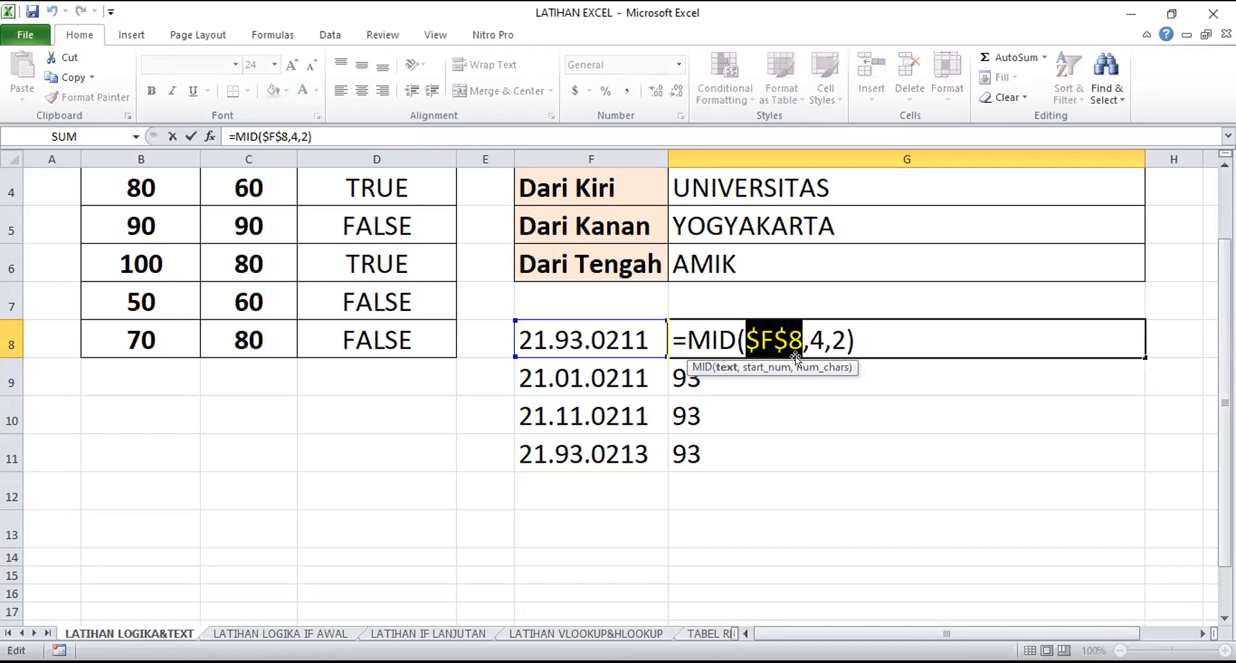
{"action": "key", "text": "F4"}
{"action": "left_click", "coordinate": [776, 336]}
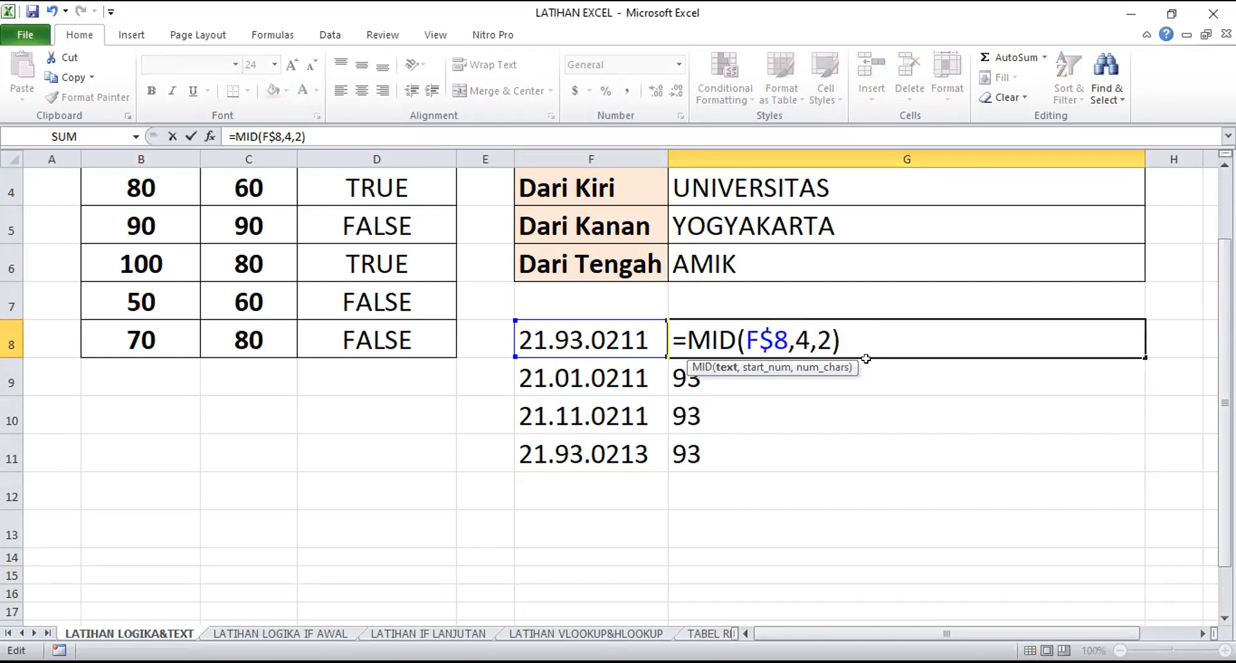
{"action": "key", "text": "Return"}
{"action": "left_click", "coordinate": [873, 344]}
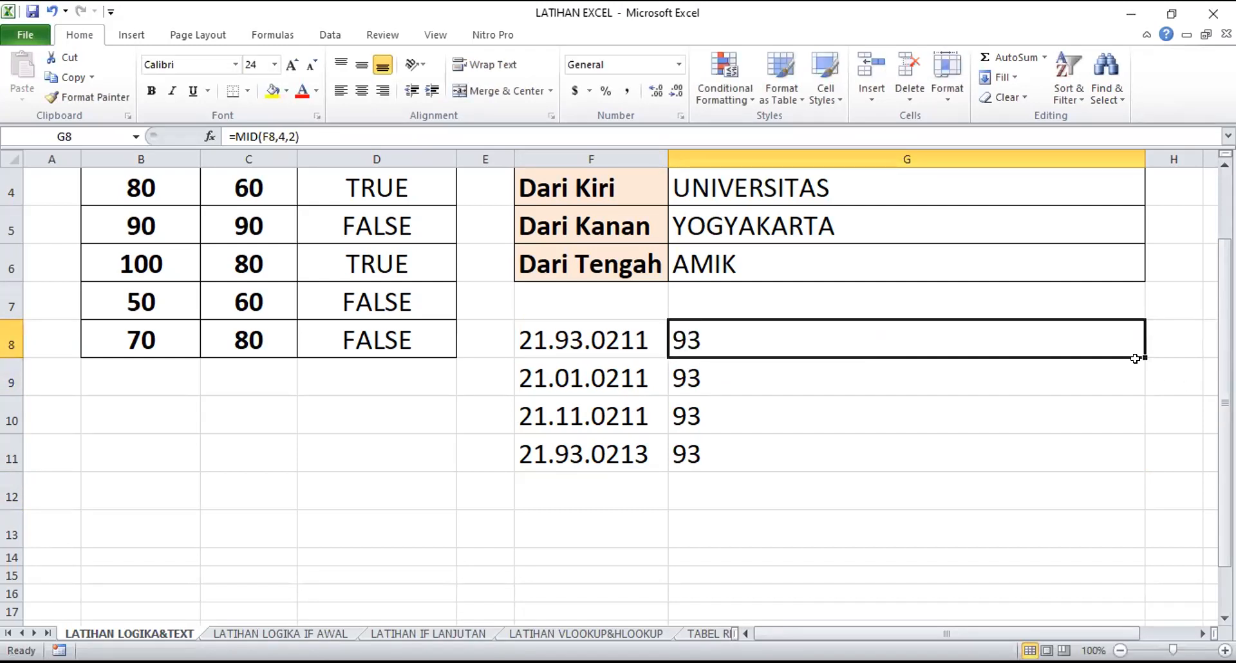
{"action": "left_click_drag", "start_coordinate": [1135, 359], "coordinate": [1135, 455]}
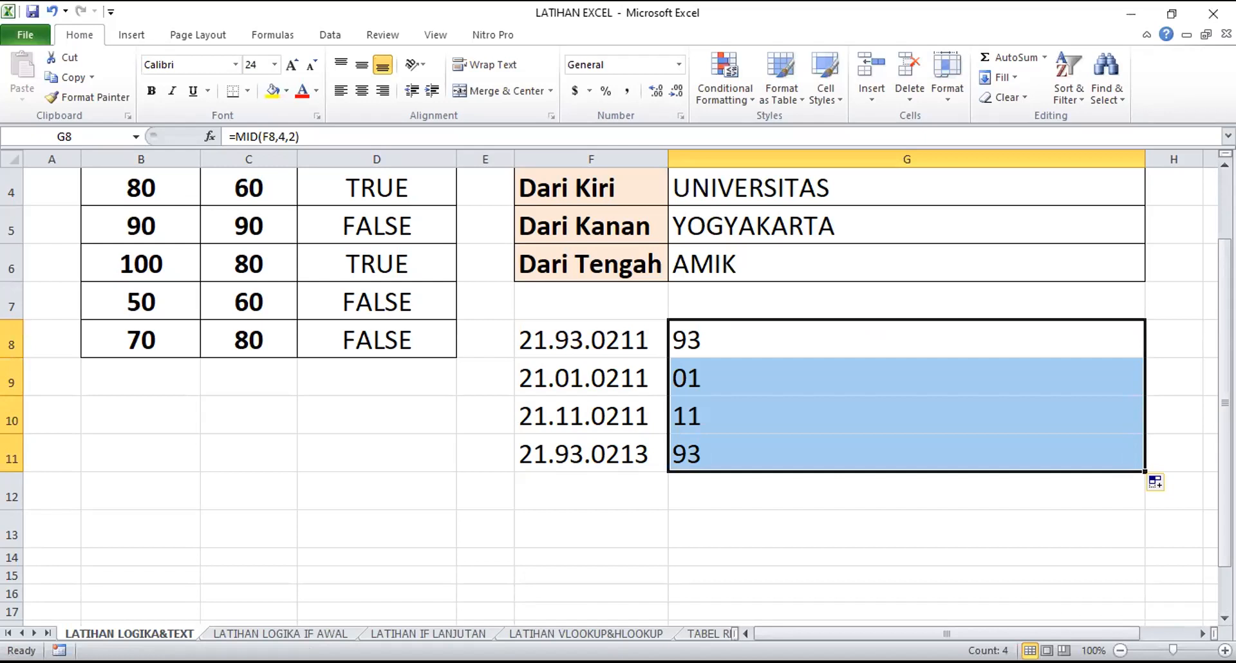
Try switching the F8 reference in G8's MID formula to absolute $F$8 and through other reference types, and discard the edit
{"action": "left_click", "coordinate": [757, 348]}
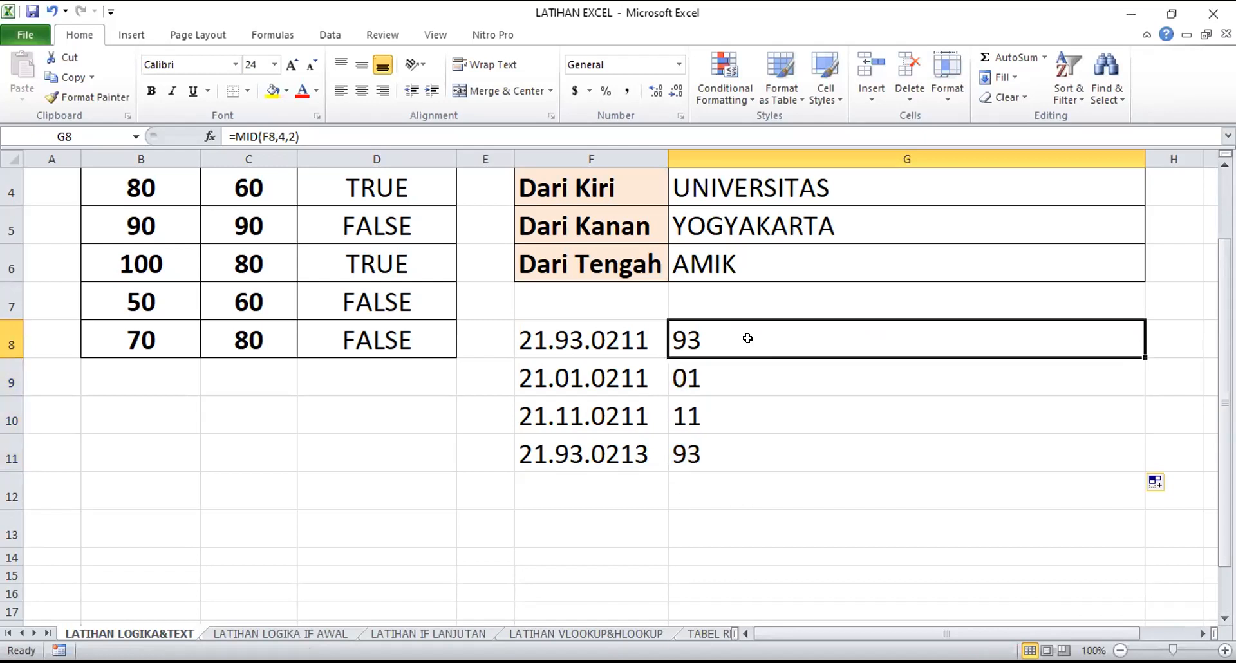
{"action": "double_click", "coordinate": [747, 338]}
{"action": "left_click_drag", "start_coordinate": [745, 345], "coordinate": [765, 347]}
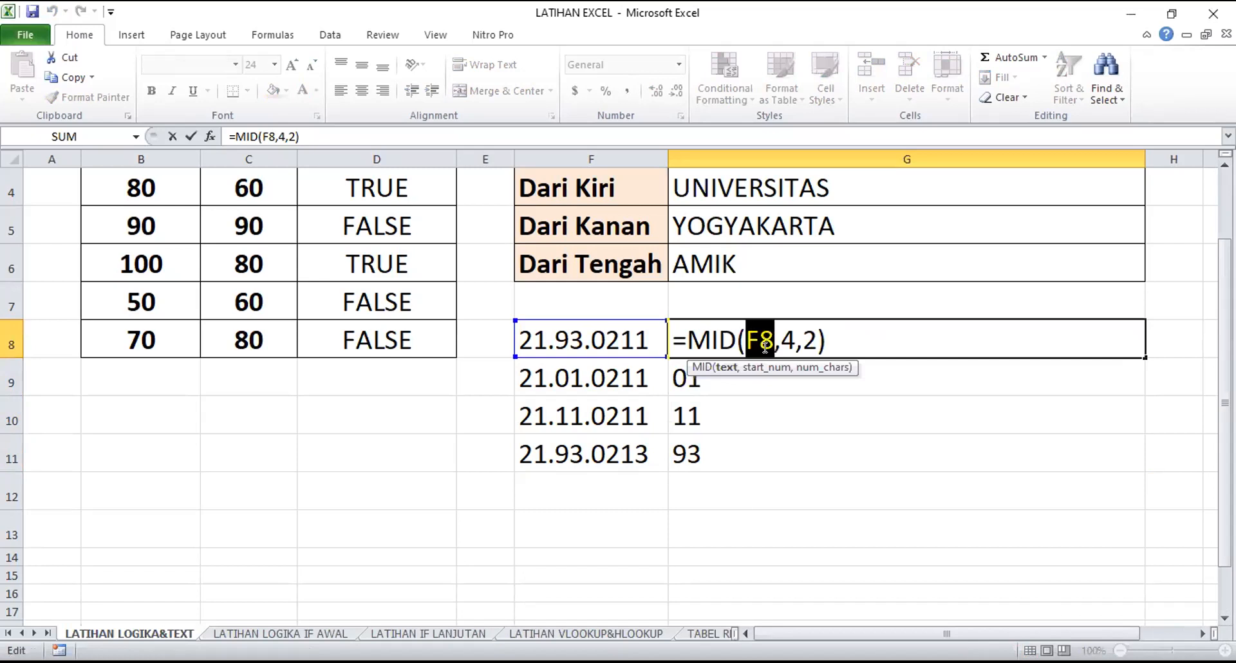
{"action": "key", "text": "F4"}
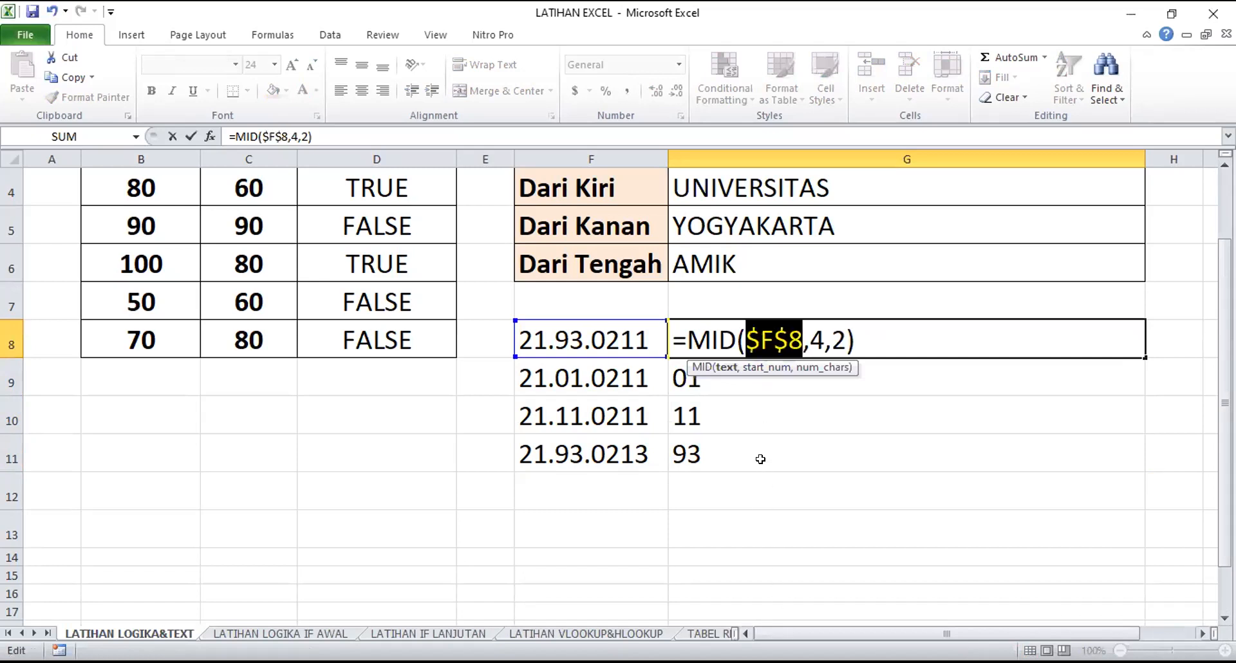
{"action": "left_click", "coordinate": [745, 338]}
{"action": "left_click_drag", "start_coordinate": [746, 338], "coordinate": [803, 339]}
{"action": "left_click", "coordinate": [774, 340]}
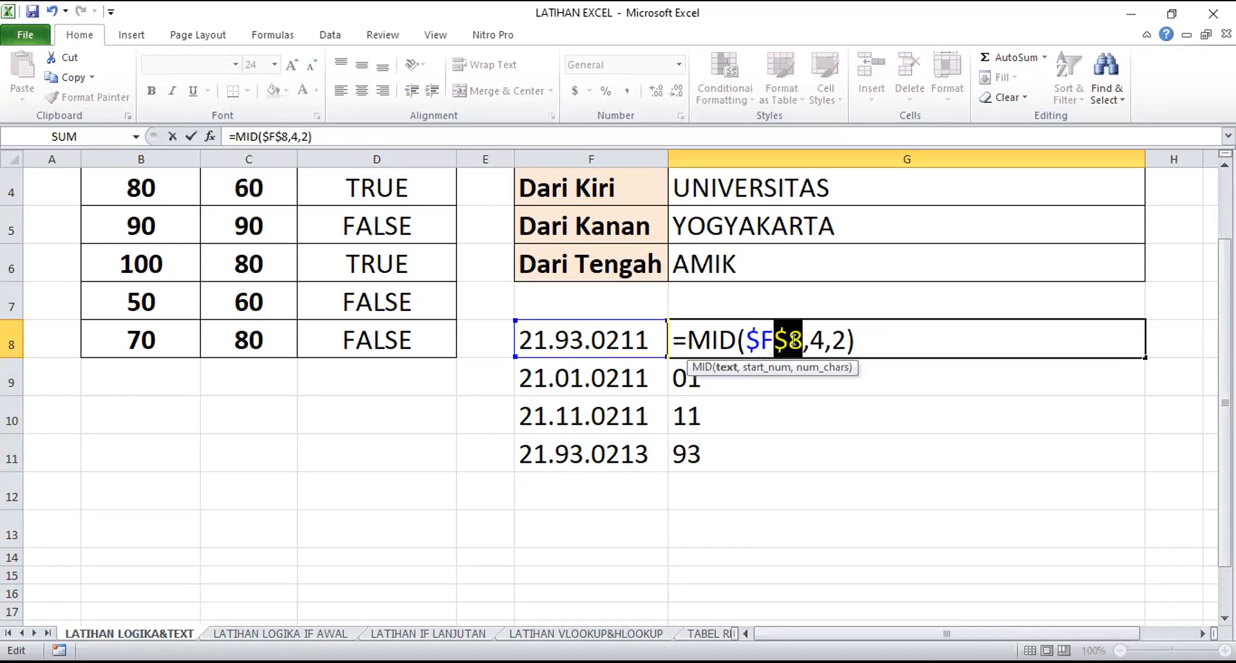
{"action": "key", "text": "F4"}
{"action": "key", "text": "F4"}
{"action": "key", "text": "F4"}
{"action": "left_click", "coordinate": [774, 461]}
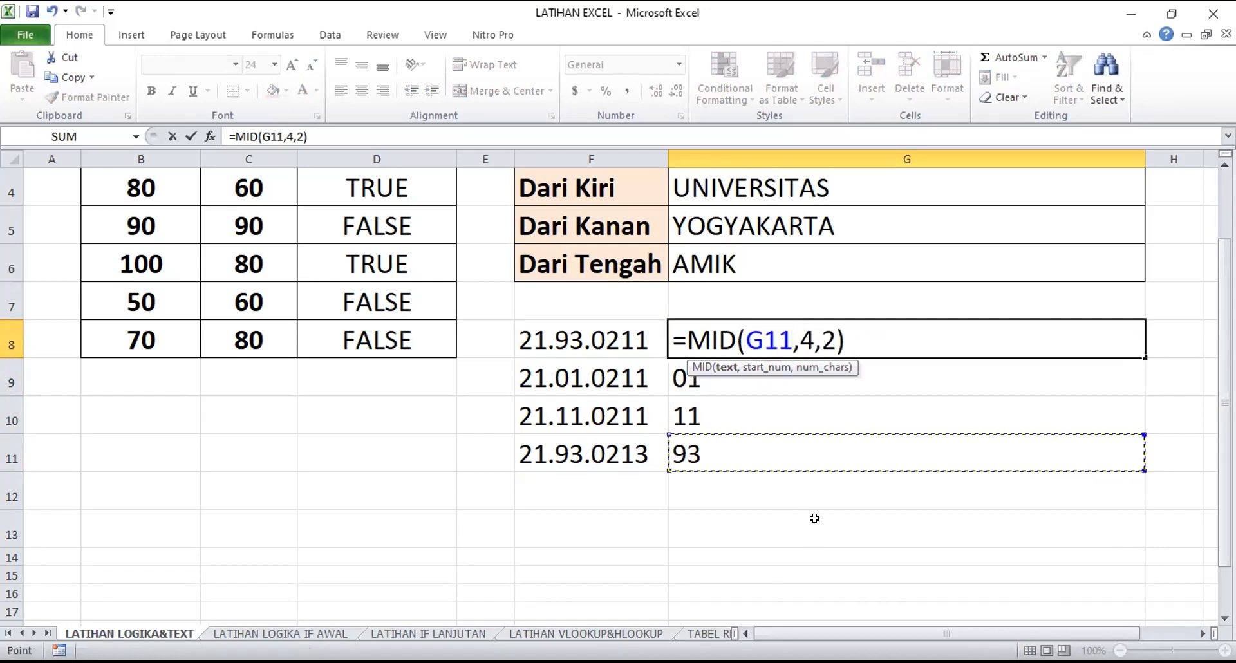
{"action": "left_click", "coordinate": [814, 518]}
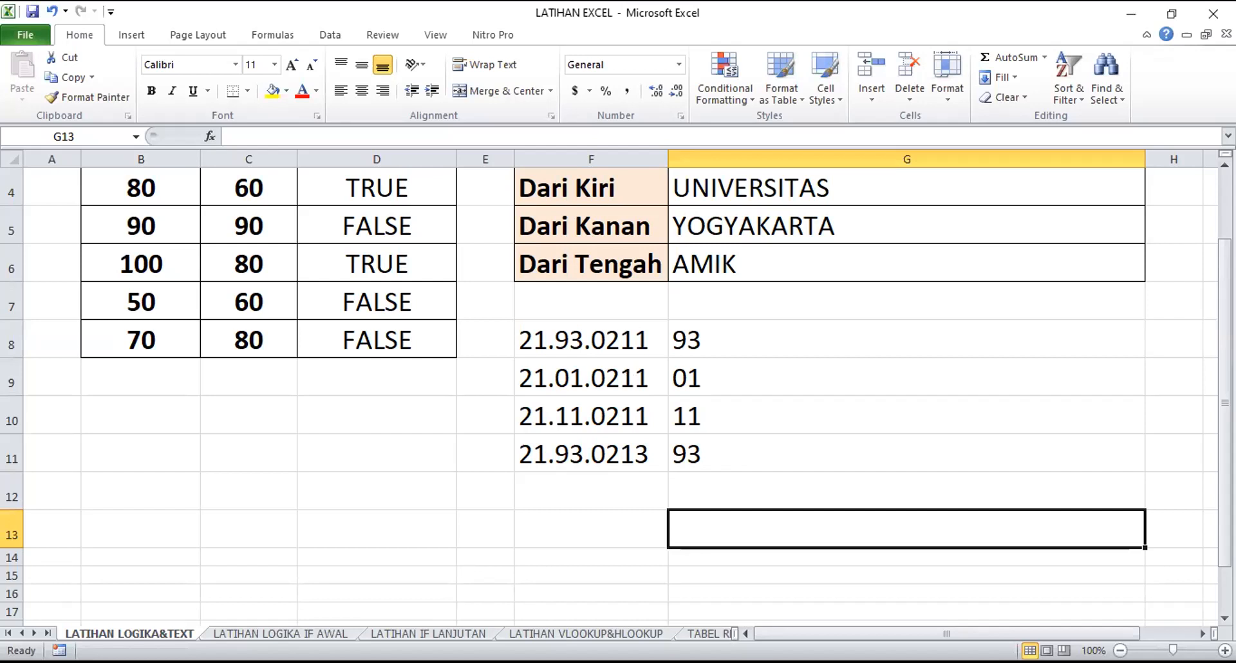
Open the LATIHAN LOGIKA IF AWAL sheet and look over the NO, KODE and NAMA JURUSAN columns
{"action": "left_click", "coordinate": [823, 478]}
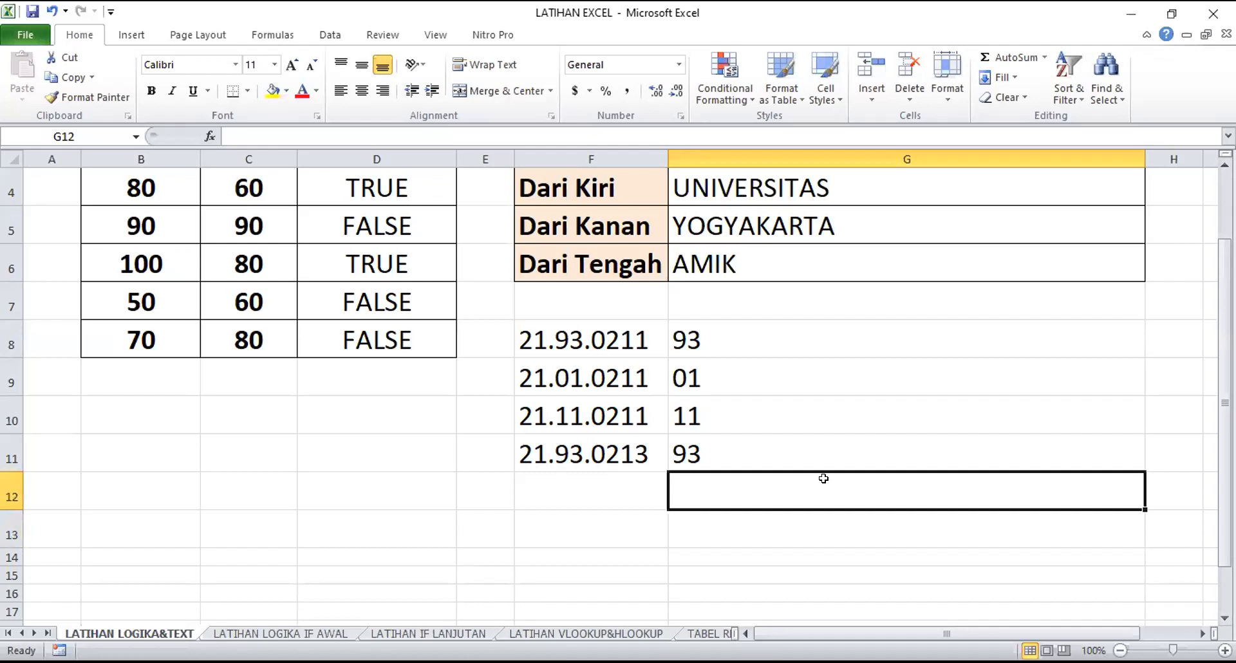
{"action": "scroll", "coordinate": [907, 443], "scroll_direction": "up", "scroll_amount": 1}
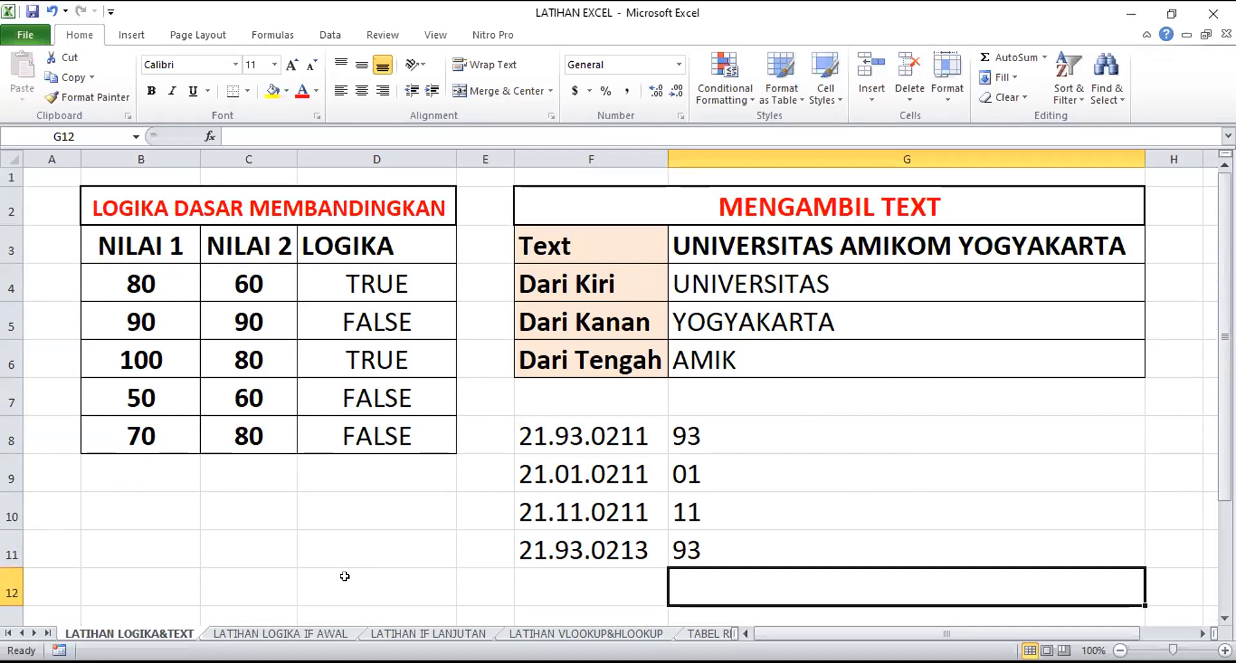
{"action": "left_click", "coordinate": [279, 634]}
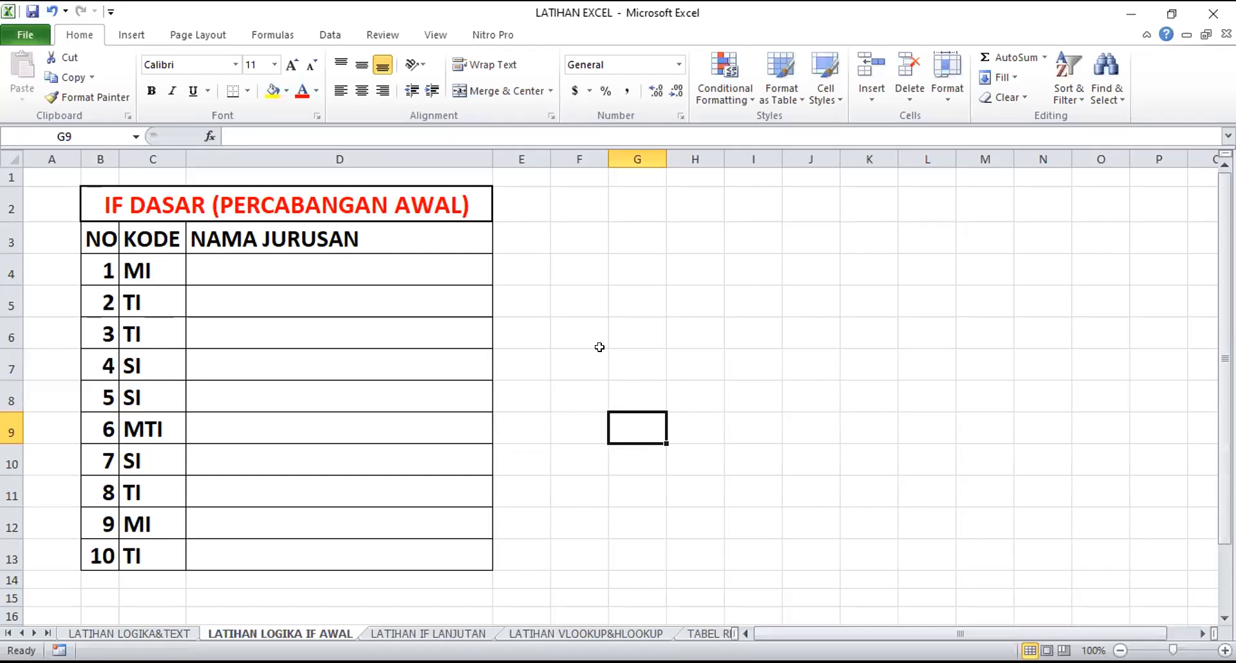
{"action": "left_click", "coordinate": [100, 240]}
{"action": "left_click_drag", "start_coordinate": [97, 269], "coordinate": [96, 551]}
{"action": "left_click", "coordinate": [287, 373]}
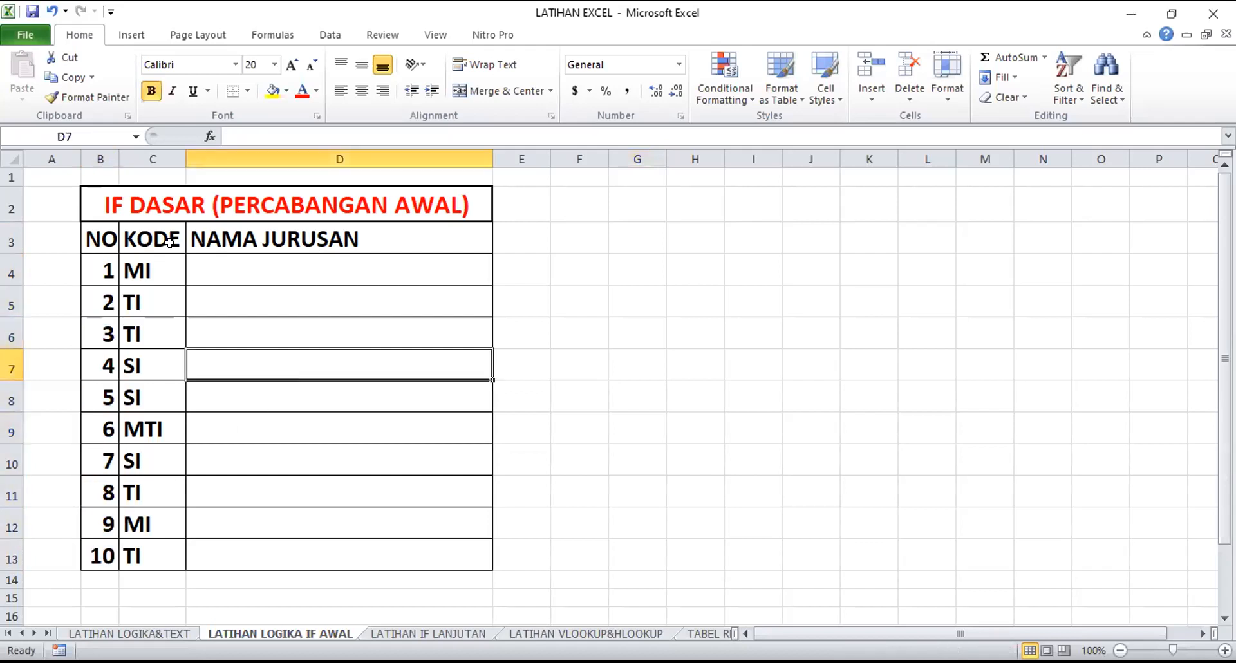
{"action": "left_click", "coordinate": [166, 240]}
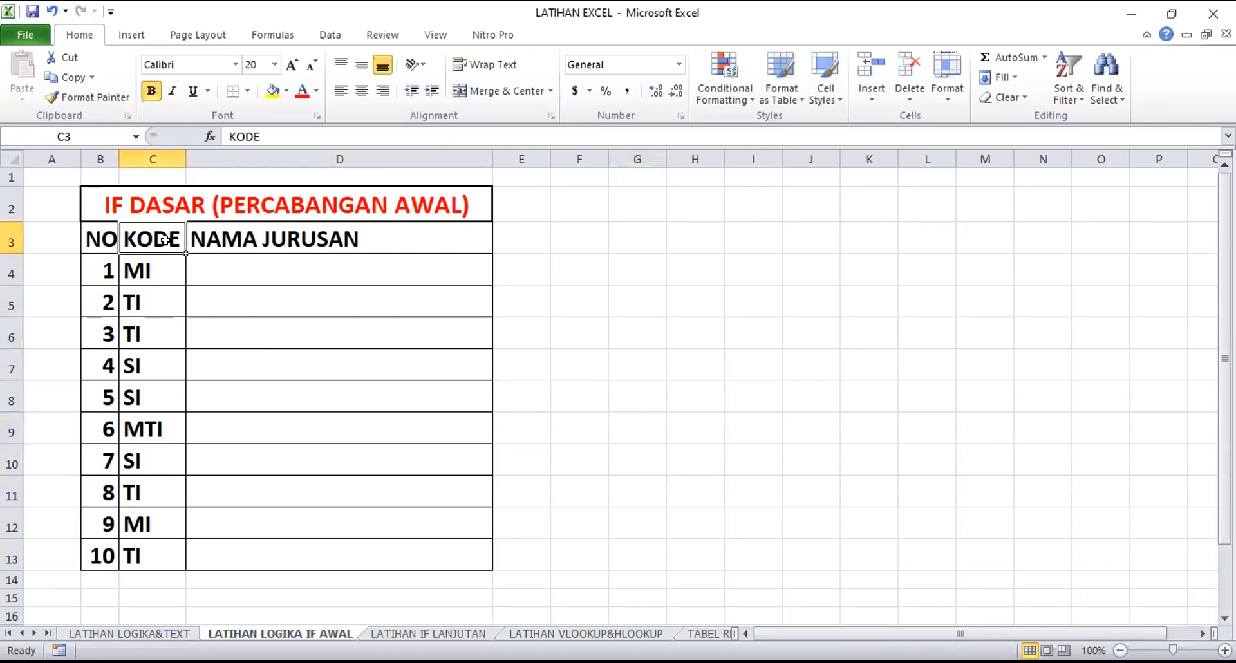
{"action": "left_click", "coordinate": [278, 238]}
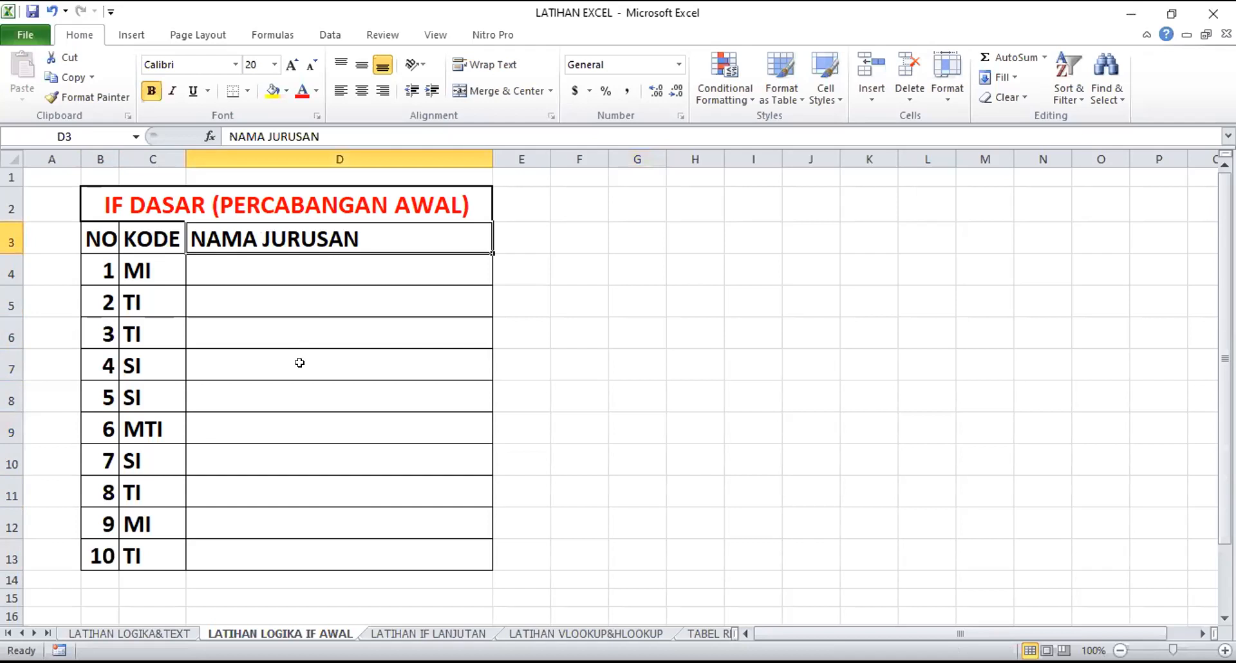
{"action": "left_click", "coordinate": [165, 273]}
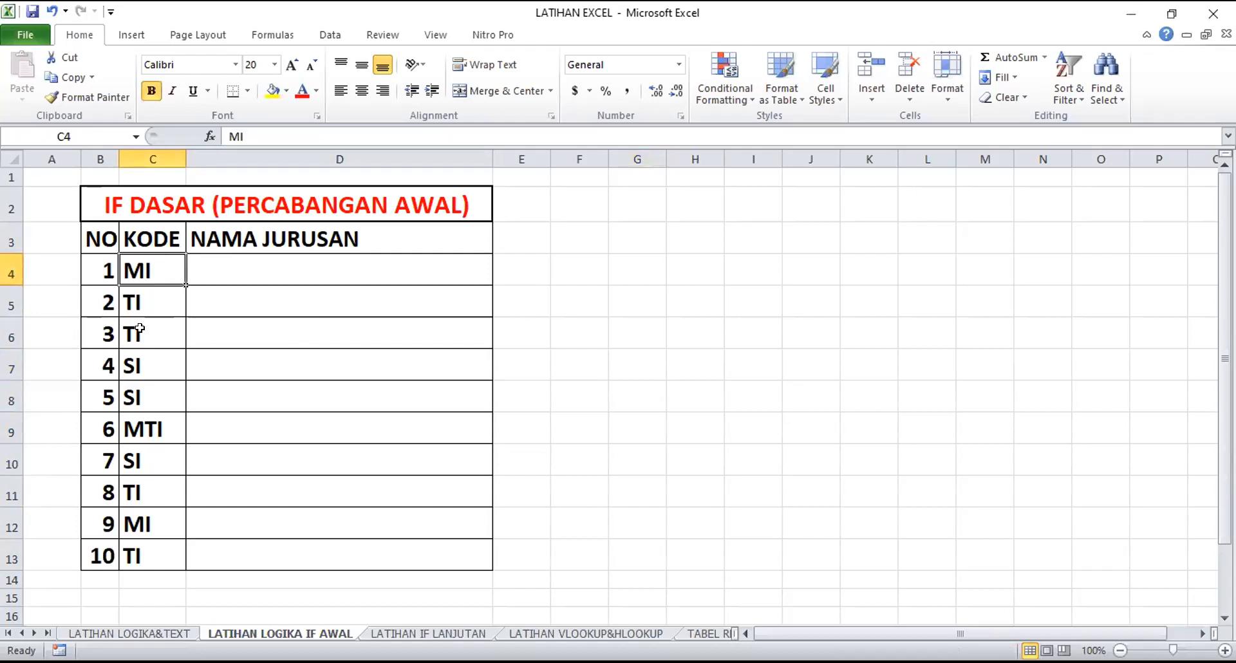
{"action": "left_click", "coordinate": [644, 412]}
Fill the first MI code cell, C4, with light orange
{"action": "left_click", "coordinate": [155, 271]}
{"action": "left_click", "coordinate": [287, 90]}
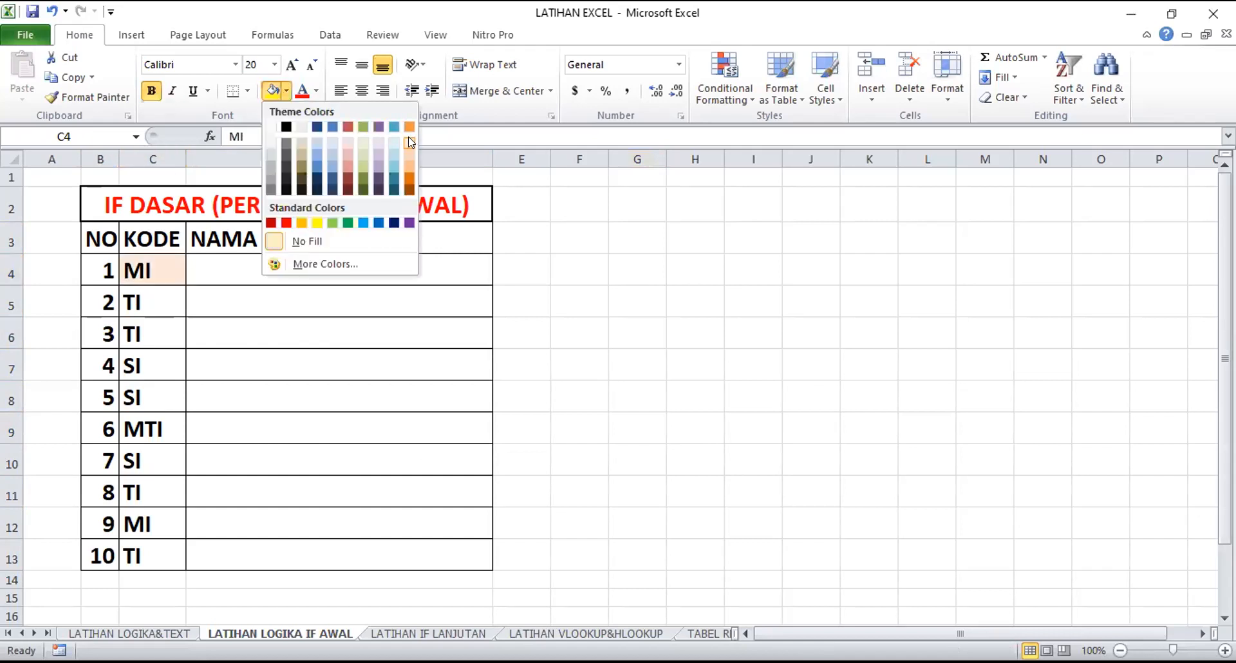
{"action": "left_click", "coordinate": [406, 142]}
Fill all TI code cells, C5, C6, C11 and C13, with light aqua
{"action": "left_click_drag", "start_coordinate": [161, 301], "coordinate": [166, 325]}
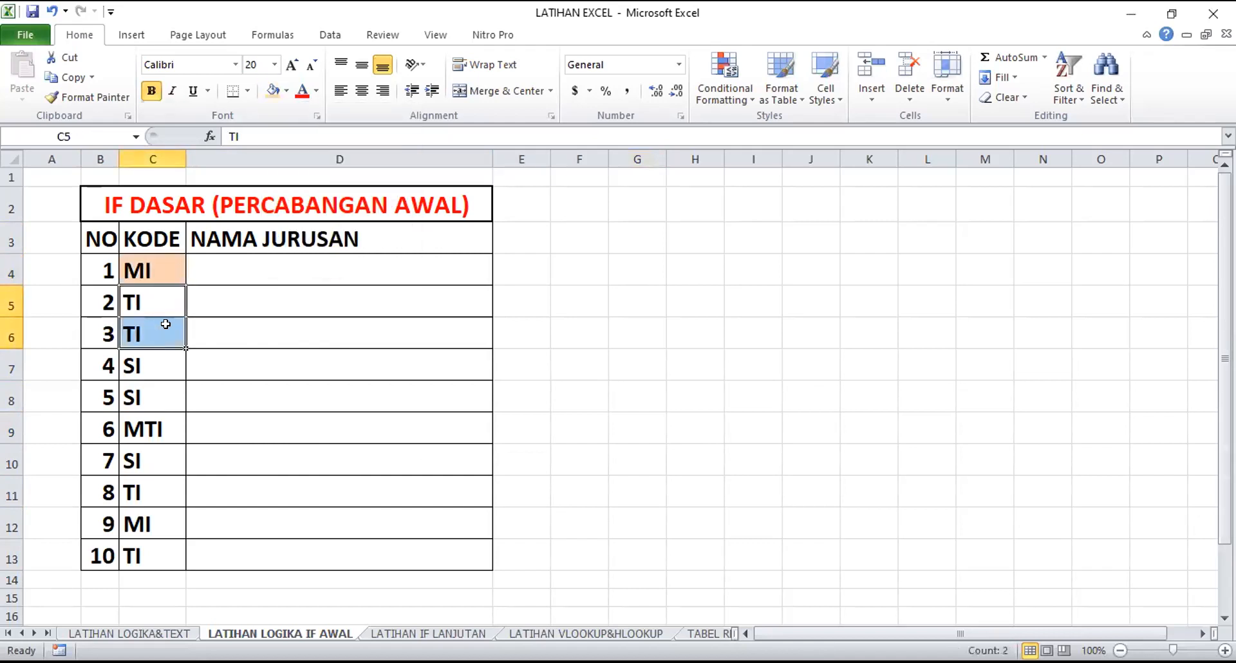
{"action": "left_click", "coordinate": [286, 90]}
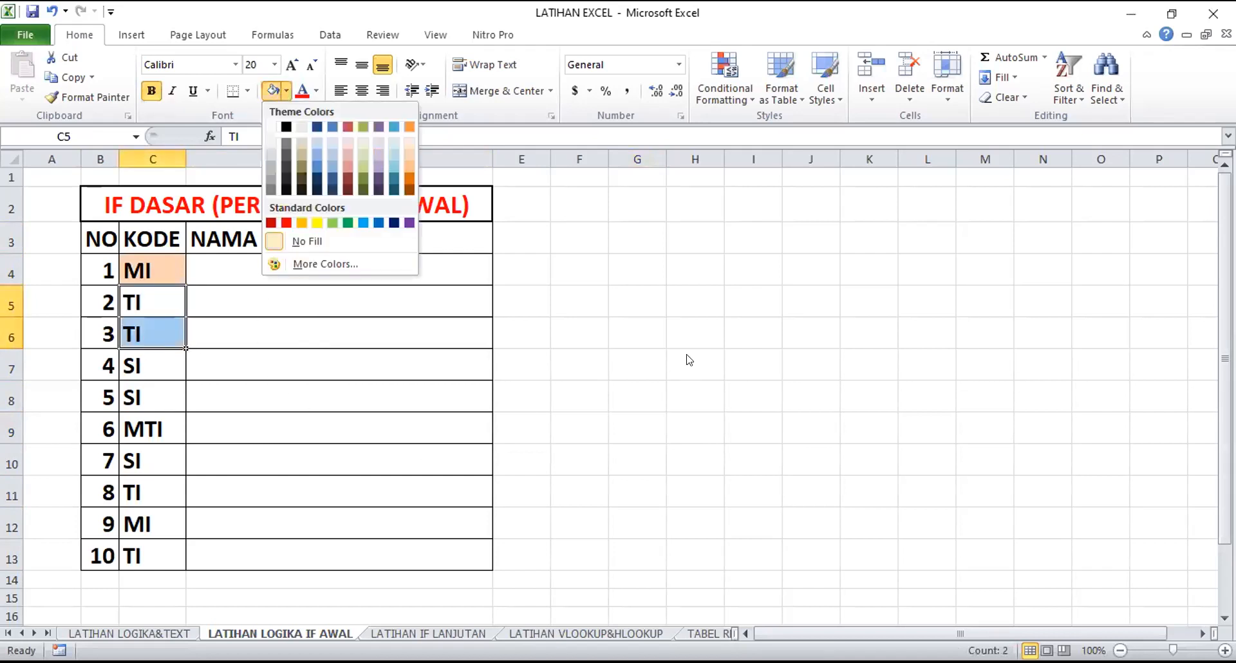
{"action": "key", "text": "Escape"}
{"action": "left_click", "coordinate": [155, 492], "text": "ctrl"}
{"action": "left_click", "coordinate": [154, 550], "text": "ctrl"}
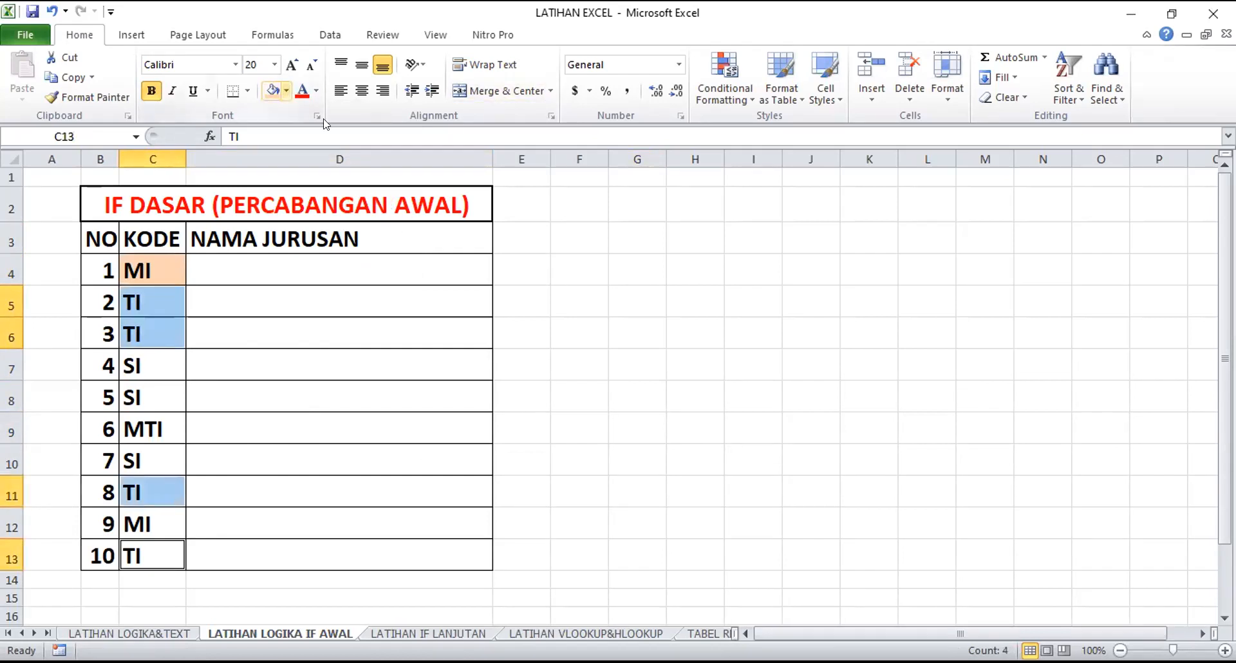
{"action": "left_click", "coordinate": [286, 90]}
{"action": "left_click", "coordinate": [394, 154]}
{"action": "left_click", "coordinate": [579, 365]}
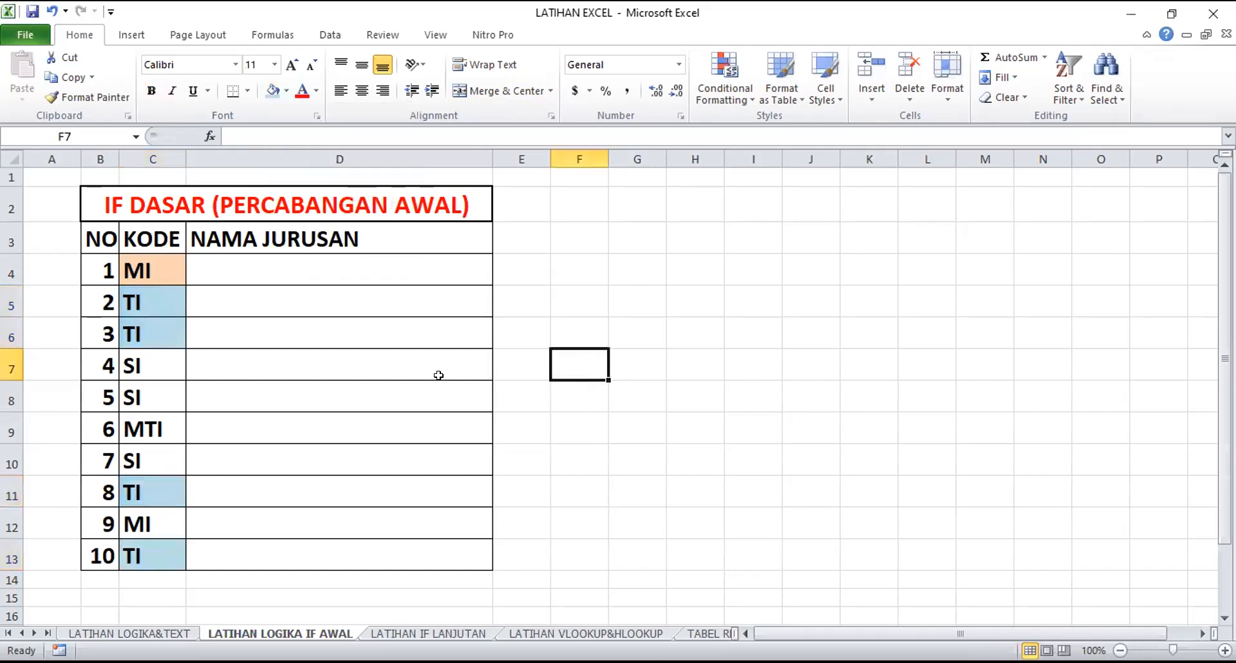
Fill the SI code cells C7, C8 and C10 with light purple
{"action": "left_click_drag", "start_coordinate": [152, 367], "coordinate": [152, 390]}
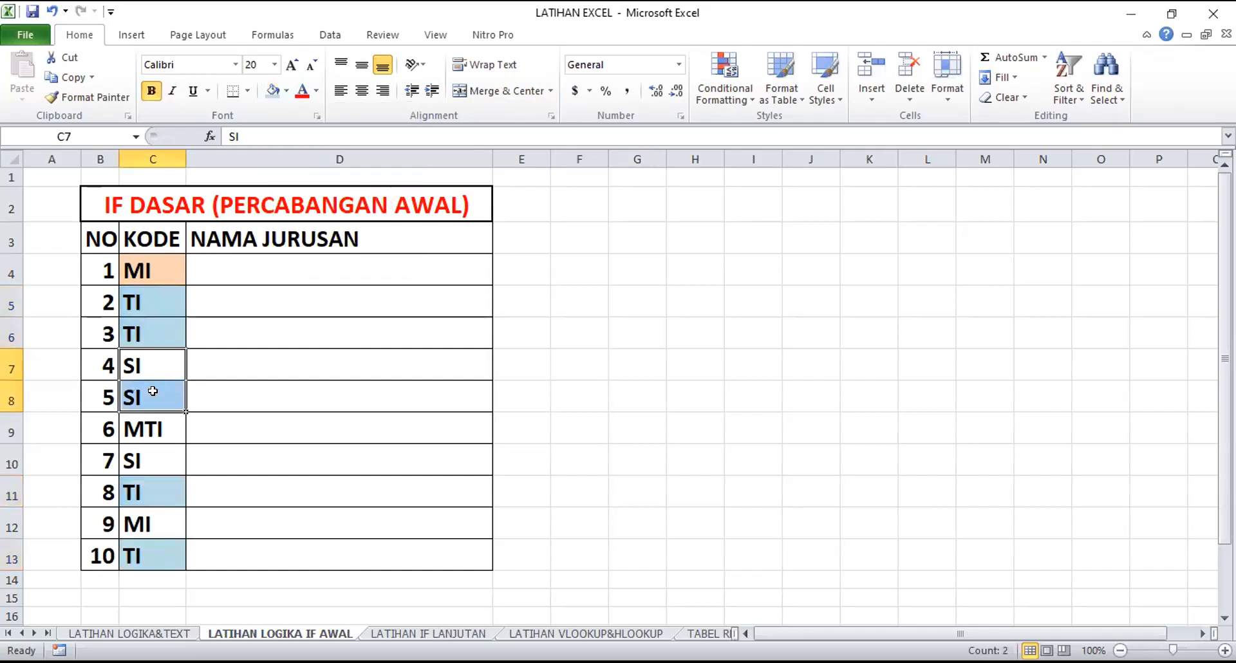
{"action": "left_click", "coordinate": [157, 462], "text": "ctrl"}
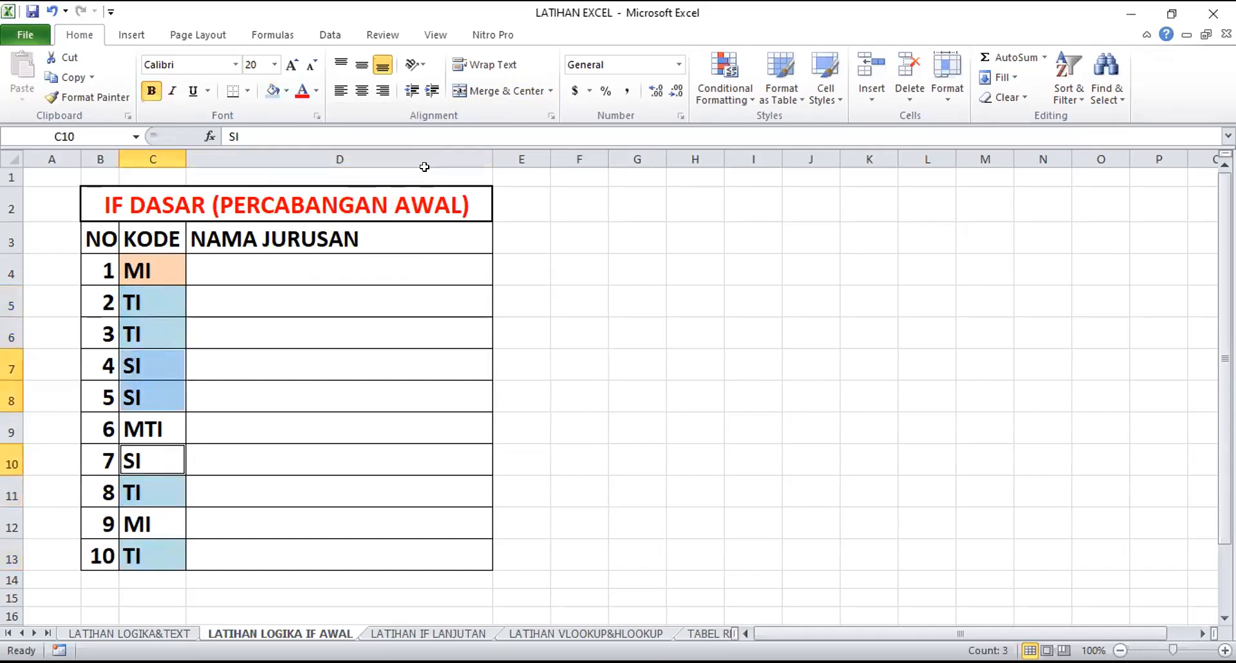
{"action": "left_click", "coordinate": [286, 91]}
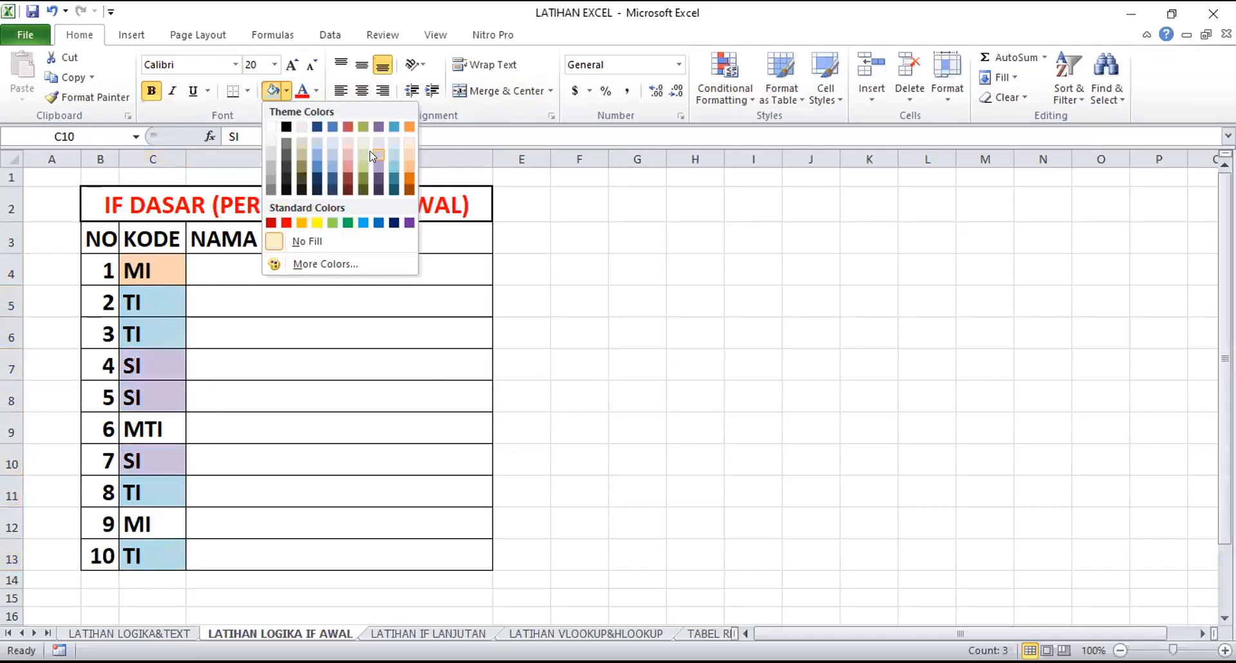
{"action": "left_click", "coordinate": [373, 155]}
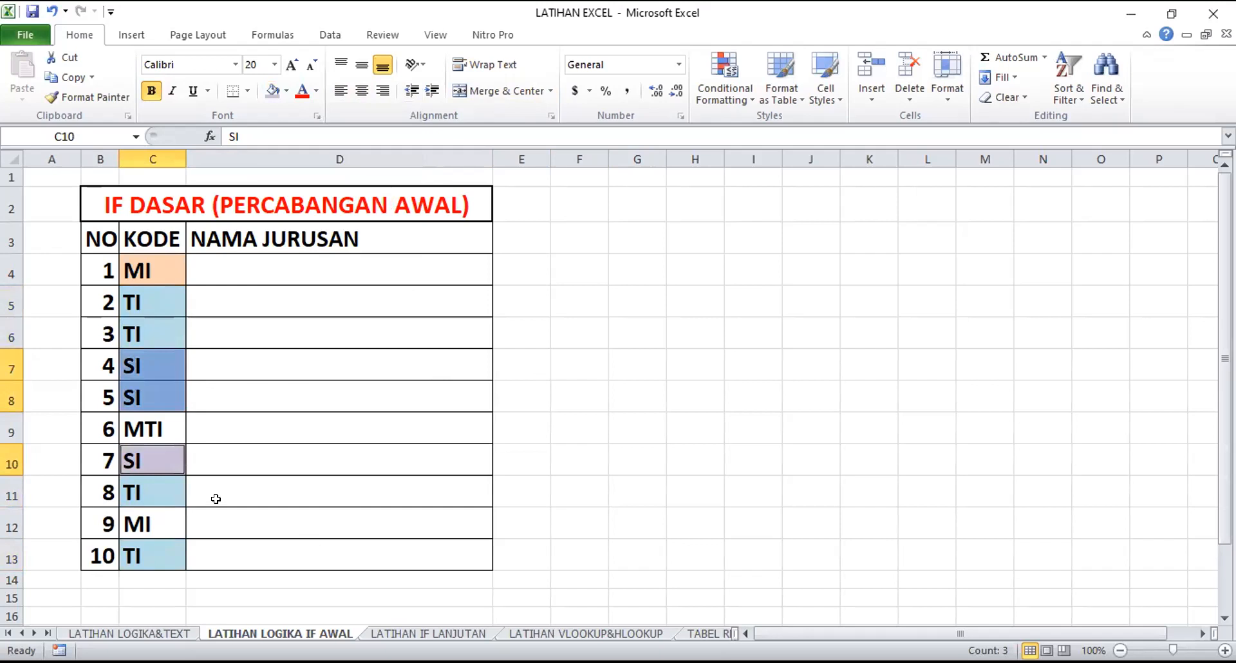
Fill the second MI code cell, C12, with the same light orange as C4
{"action": "left_click", "coordinate": [141, 269]}
{"action": "left_click", "coordinate": [165, 515]}
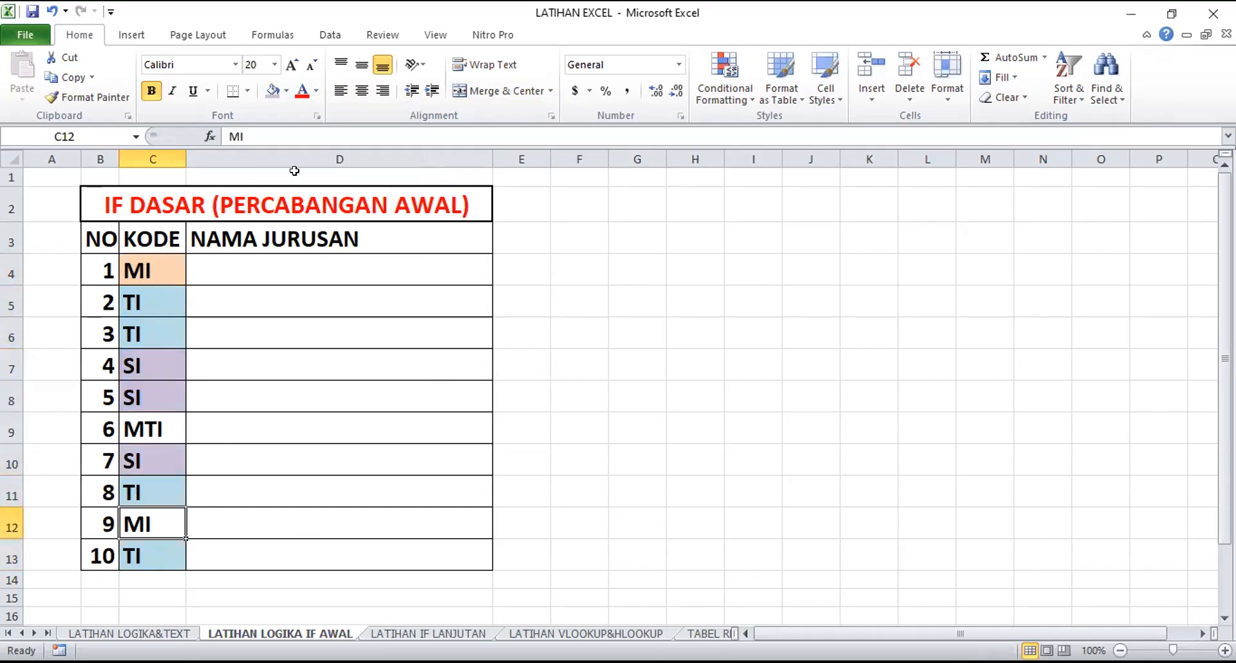
{"action": "left_click", "coordinate": [286, 90]}
{"action": "left_click", "coordinate": [409, 153]}
{"action": "left_click", "coordinate": [381, 417]}
Fill the MTI code cell C9 with light blue to set it apart from the other codes
{"action": "left_click", "coordinate": [143, 430]}
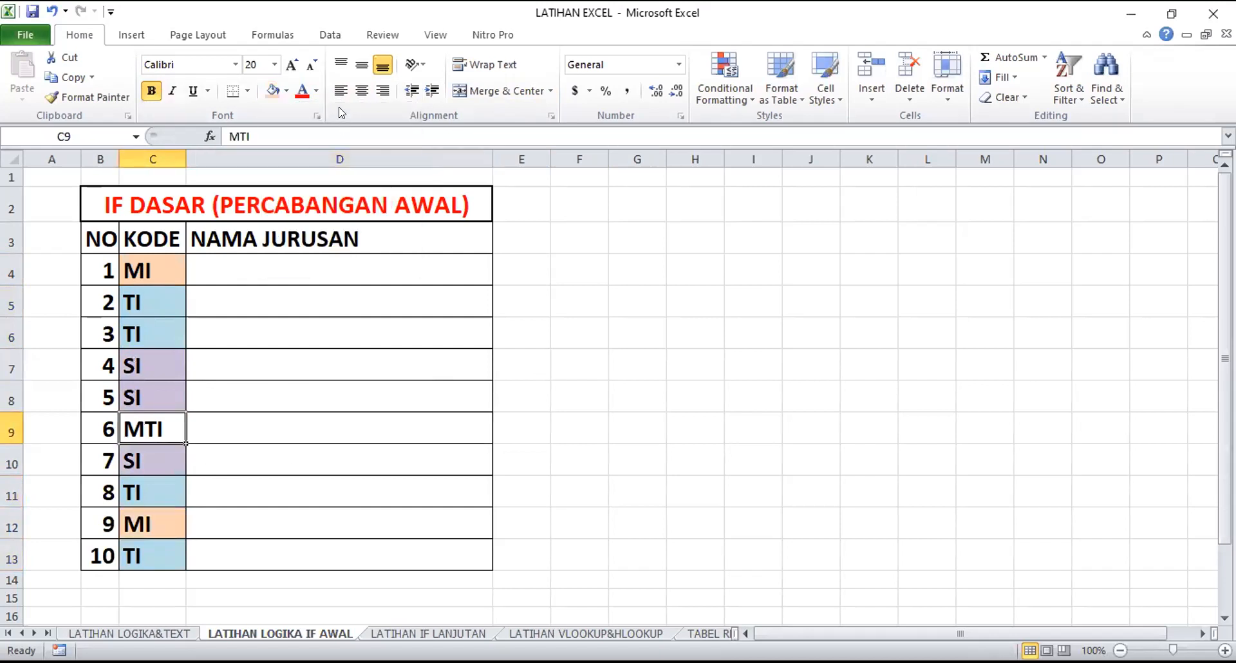
{"action": "left_click", "coordinate": [284, 92]}
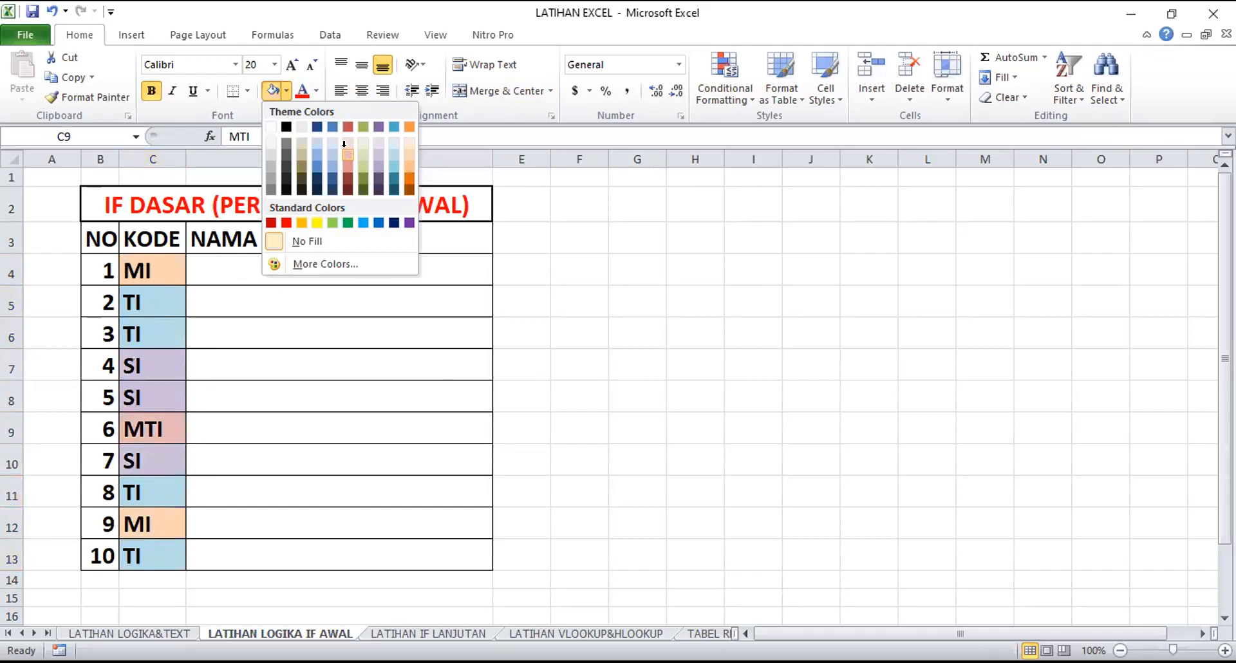
{"action": "left_click", "coordinate": [347, 153]}
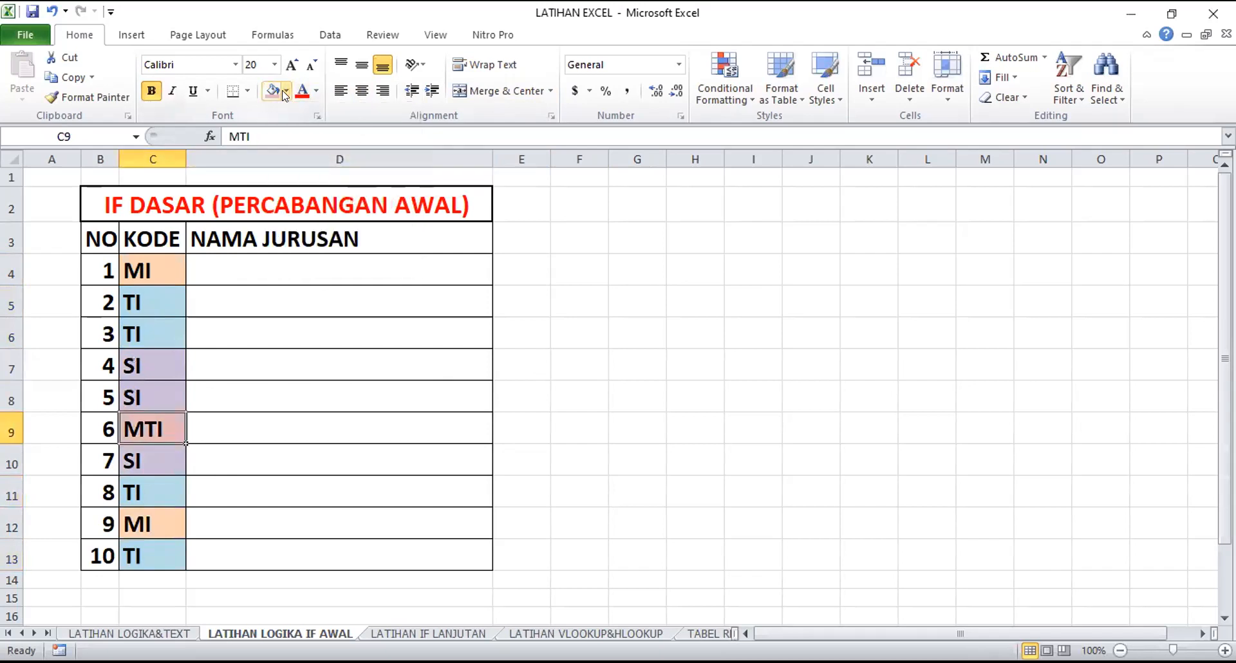
{"action": "left_click", "coordinate": [283, 91]}
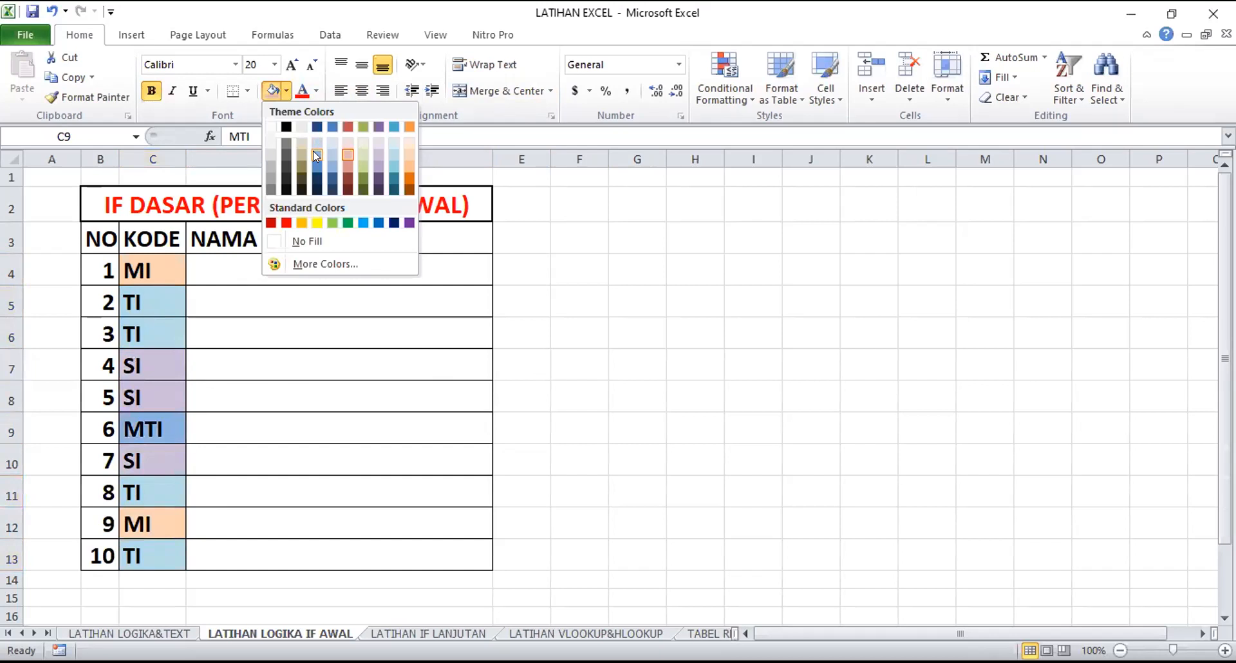
{"action": "left_click", "coordinate": [316, 156]}
{"action": "left_click", "coordinate": [656, 451]}
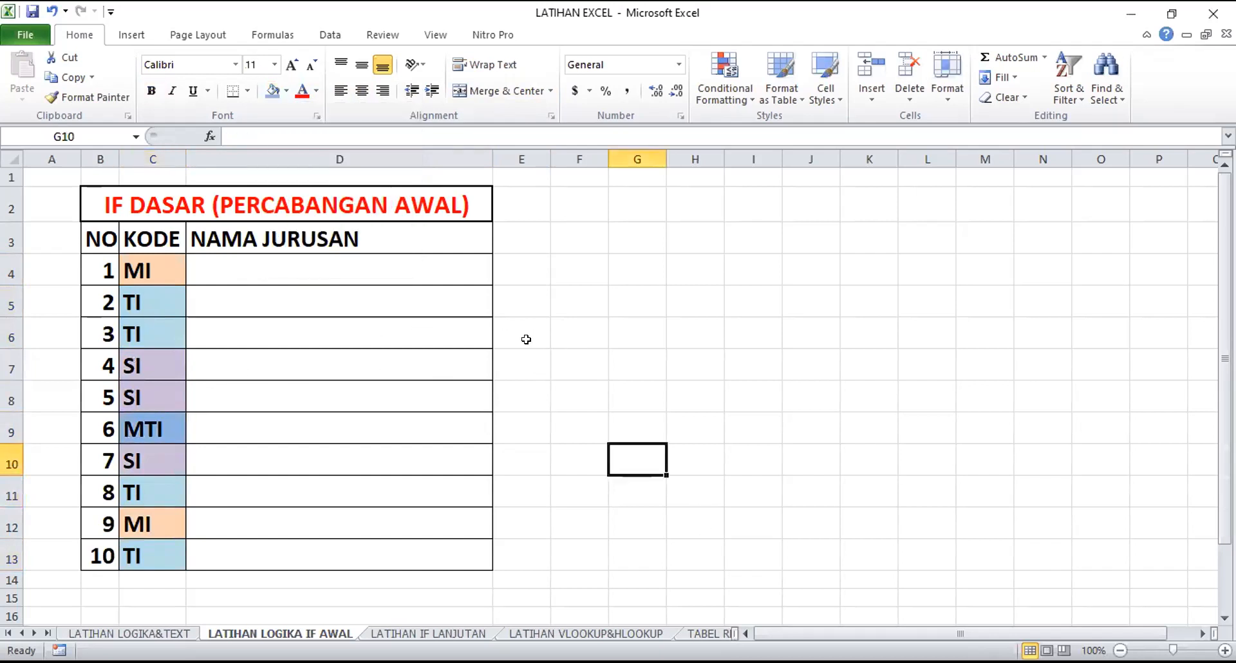
Review one cell of each code in the KODE column: MI, TI, SI and MTI
{"action": "left_click", "coordinate": [170, 270]}
{"action": "left_click", "coordinate": [150, 310]}
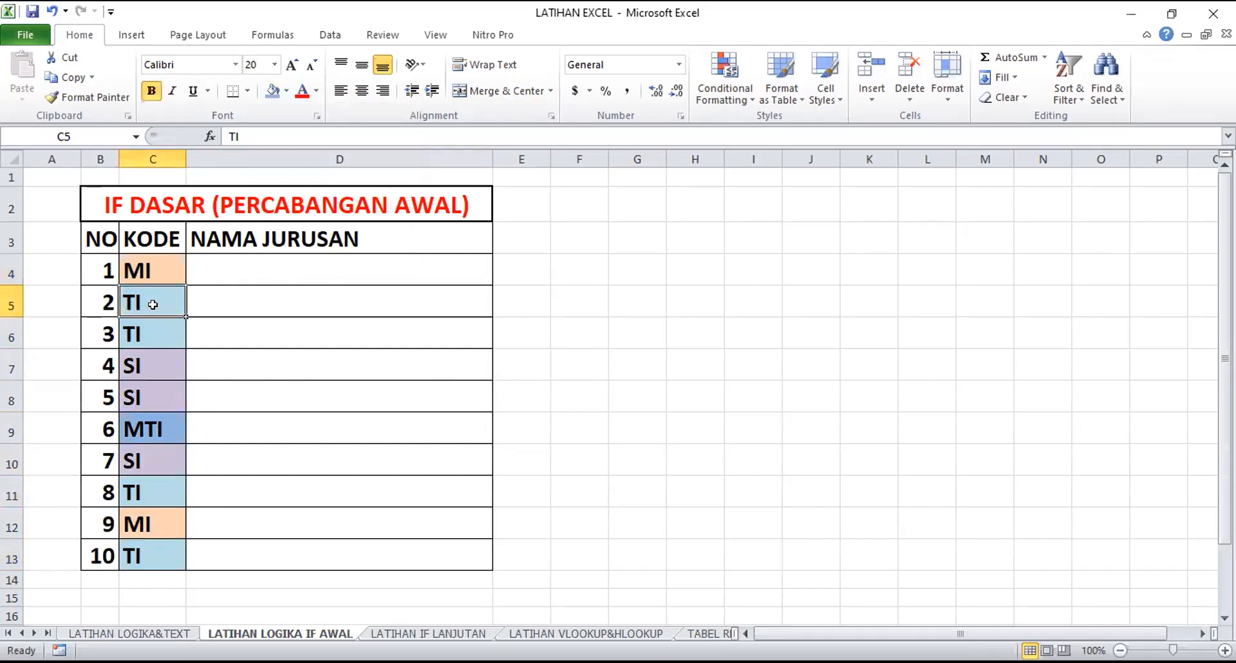
{"action": "left_click", "coordinate": [163, 369]}
{"action": "left_click", "coordinate": [165, 426]}
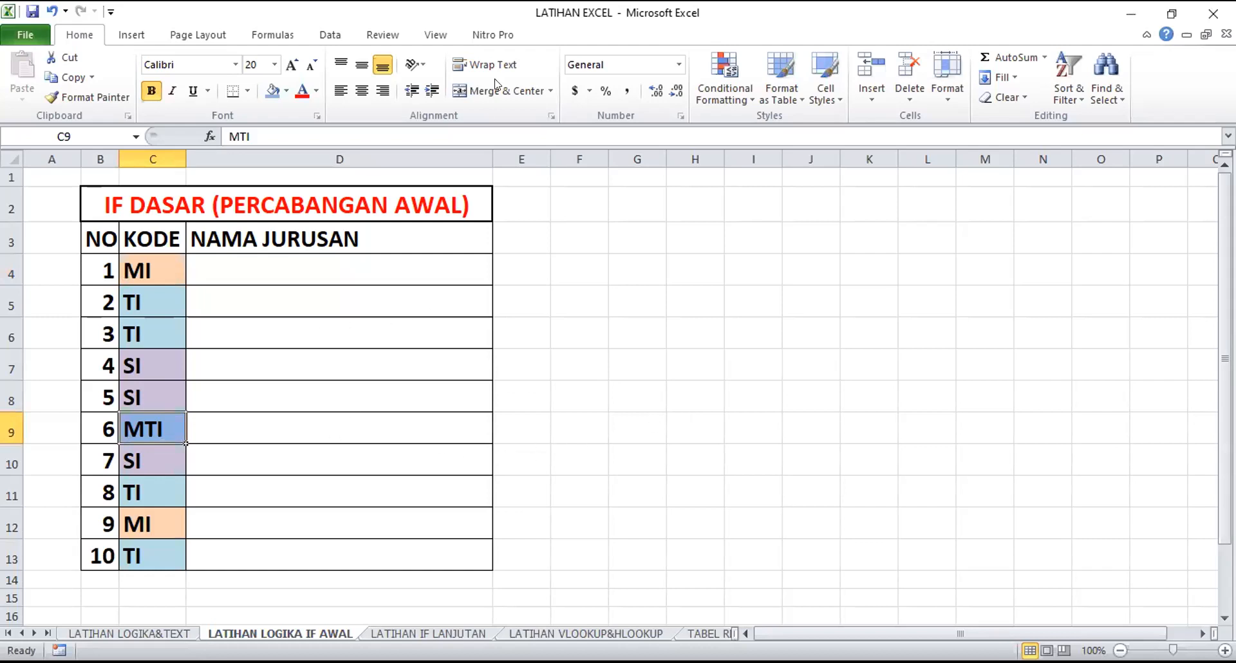
{"action": "key", "text": "alt+Tab"}
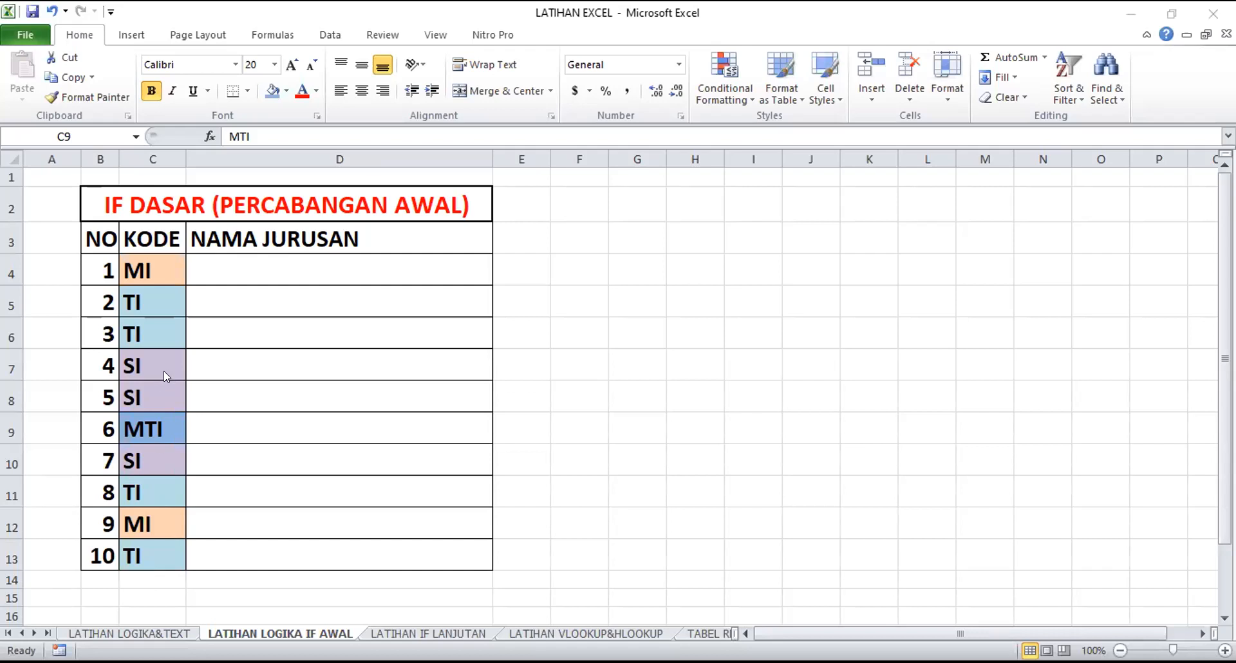
{"action": "left_click", "coordinate": [584, 298]}
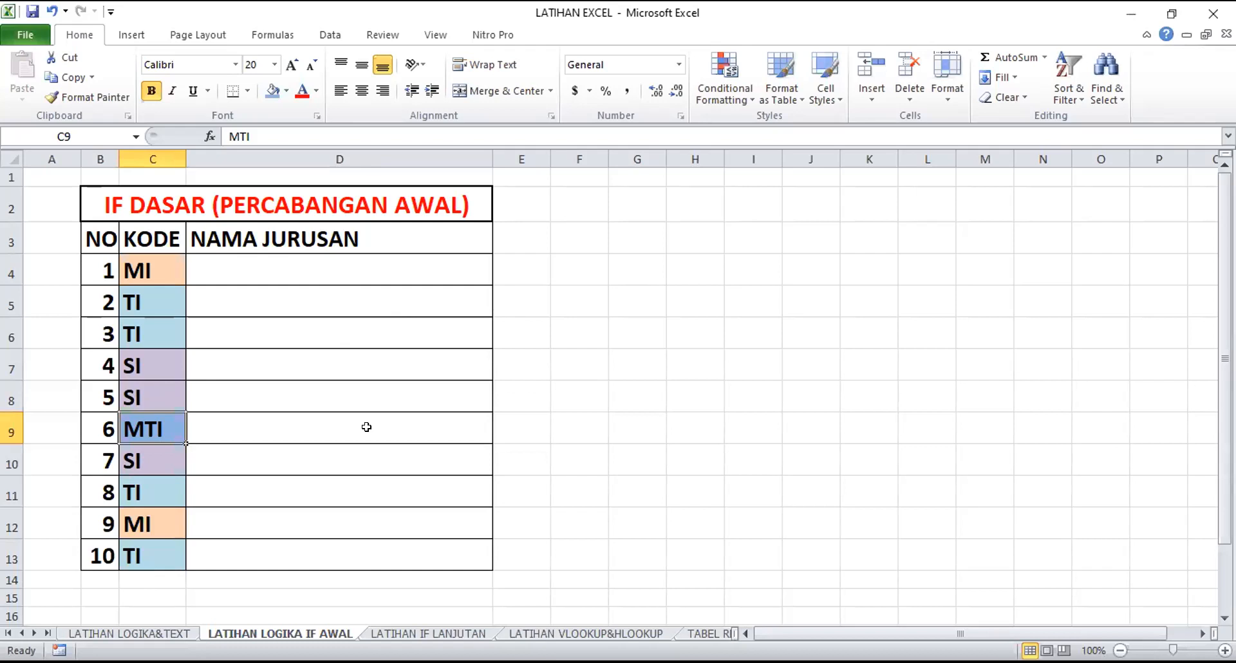
{"action": "left_click", "coordinate": [516, 321]}
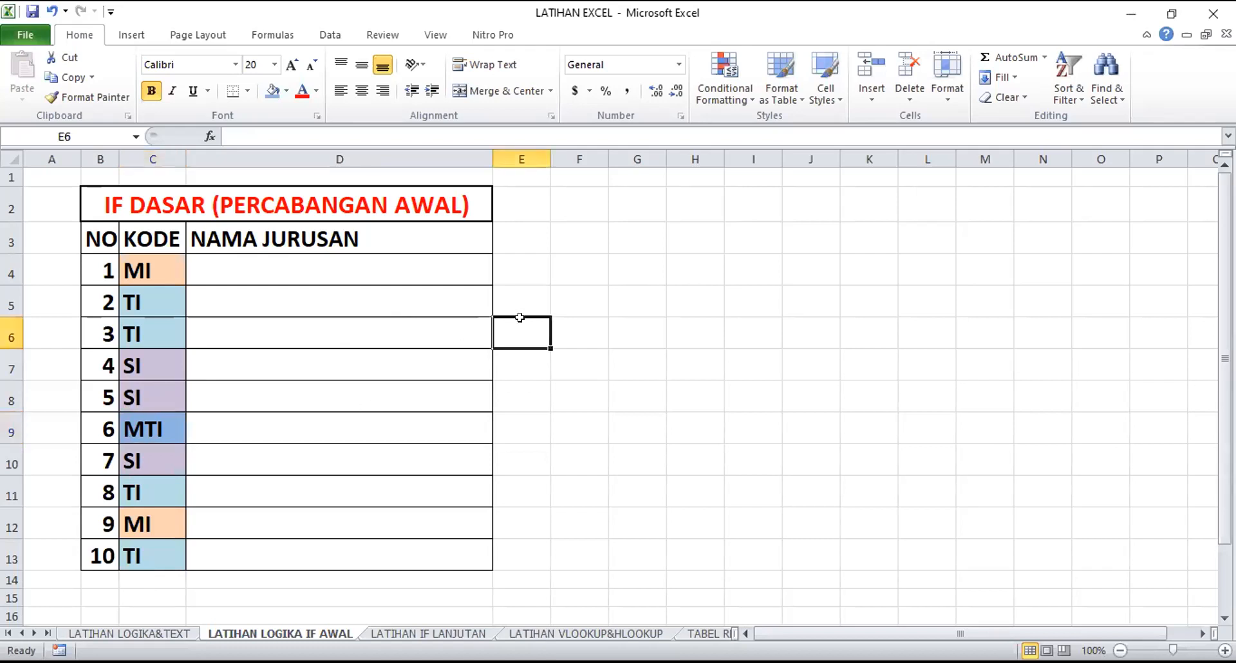
Go over the four distinct codes in C4, C5, C7 and C9 twice before building the IF formula
{"action": "left_click", "coordinate": [141, 262]}
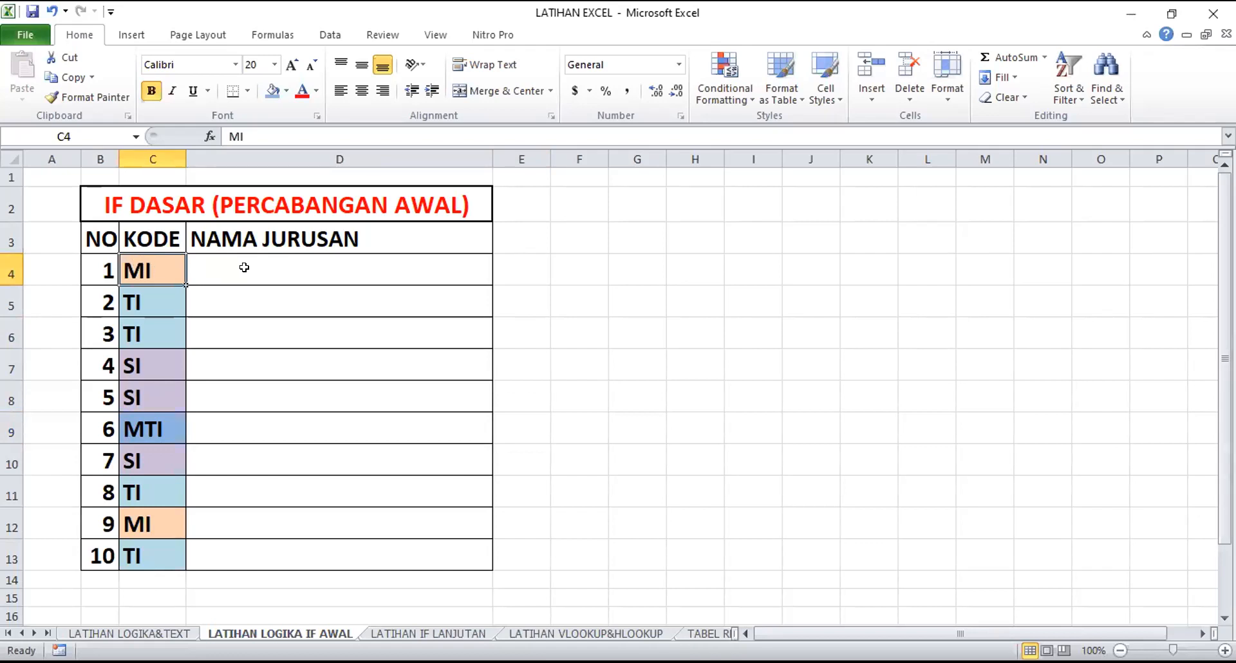
{"action": "left_click", "coordinate": [139, 303]}
{"action": "left_click", "coordinate": [143, 367]}
{"action": "left_click", "coordinate": [151, 429]}
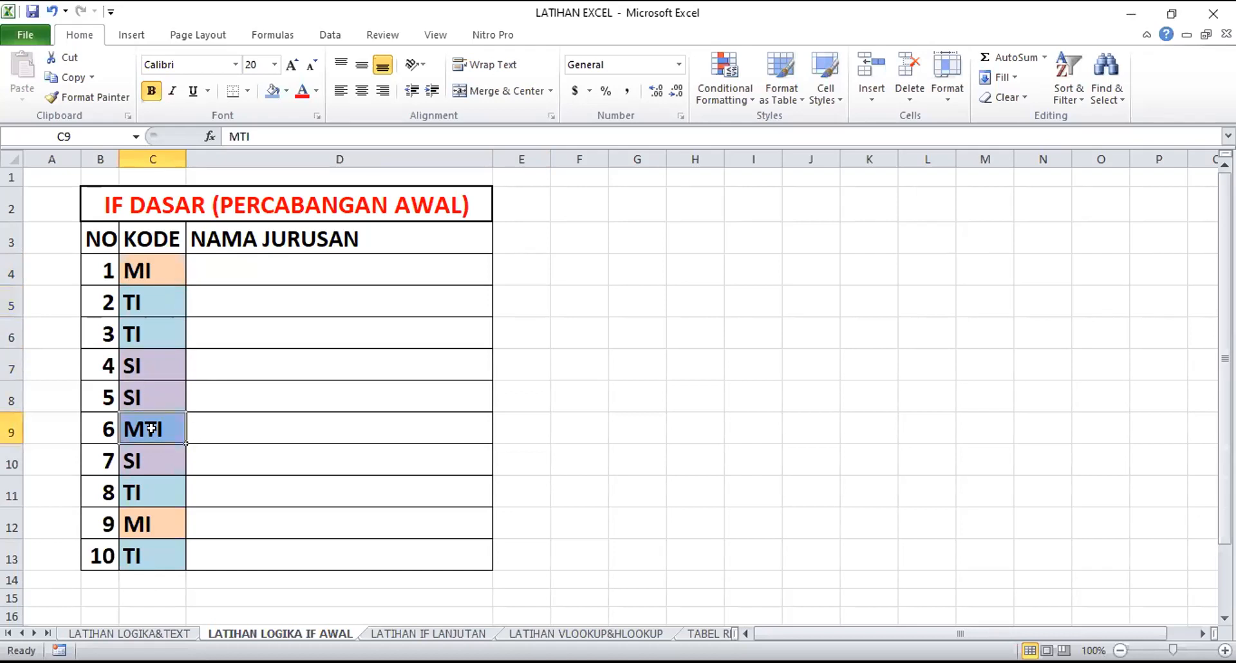
{"action": "left_click", "coordinate": [139, 270]}
{"action": "left_click", "coordinate": [140, 303]}
{"action": "left_click", "coordinate": [151, 363]}
{"action": "left_click", "coordinate": [151, 426]}
{"action": "left_click", "coordinate": [570, 323]}
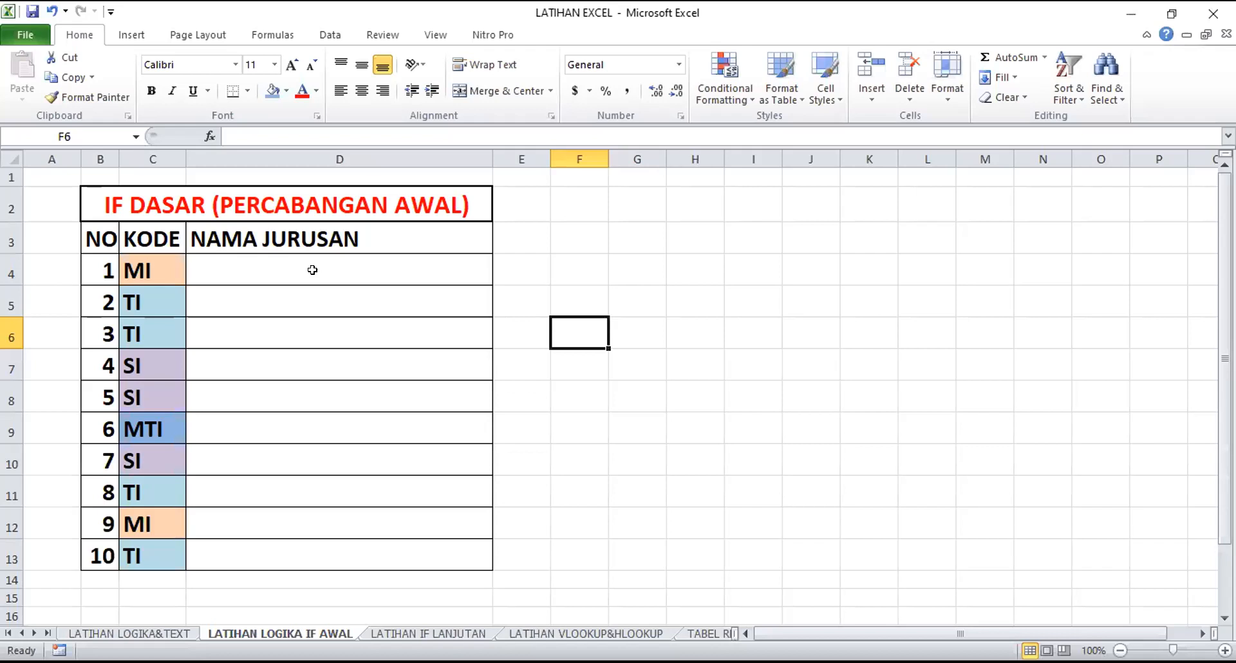
{"action": "key", "text": "Down"}
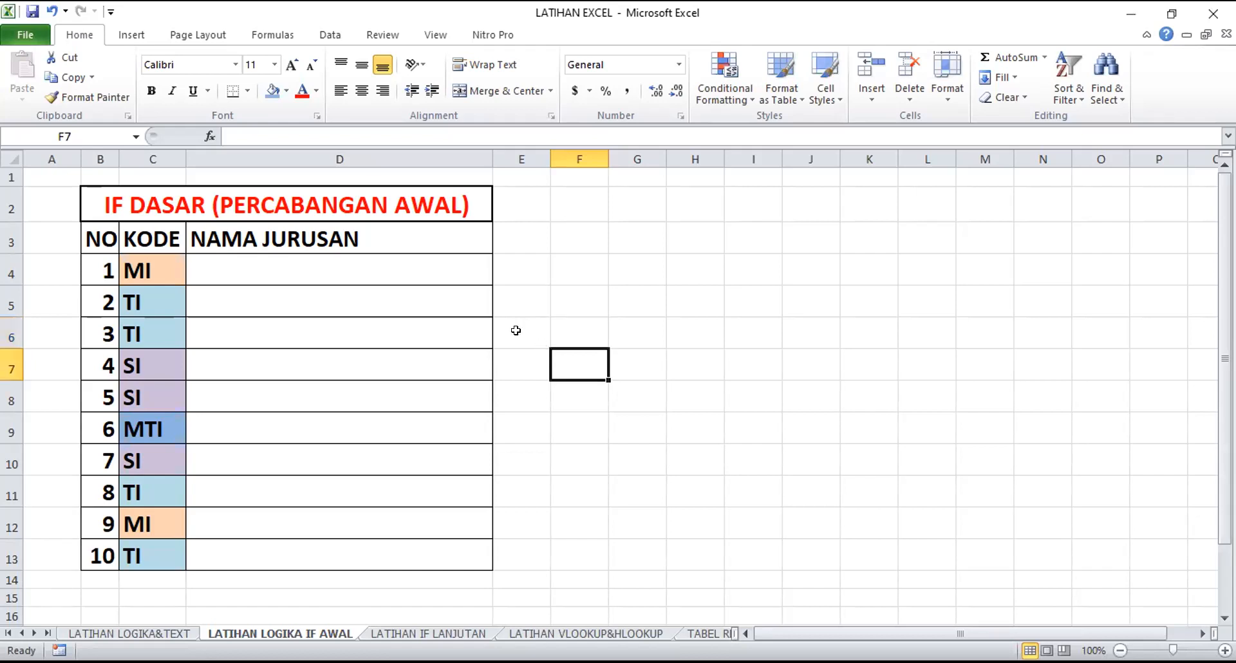
Start an IF formula in D4 with the logical test C4="MI"
{"action": "left_click", "coordinate": [294, 268]}
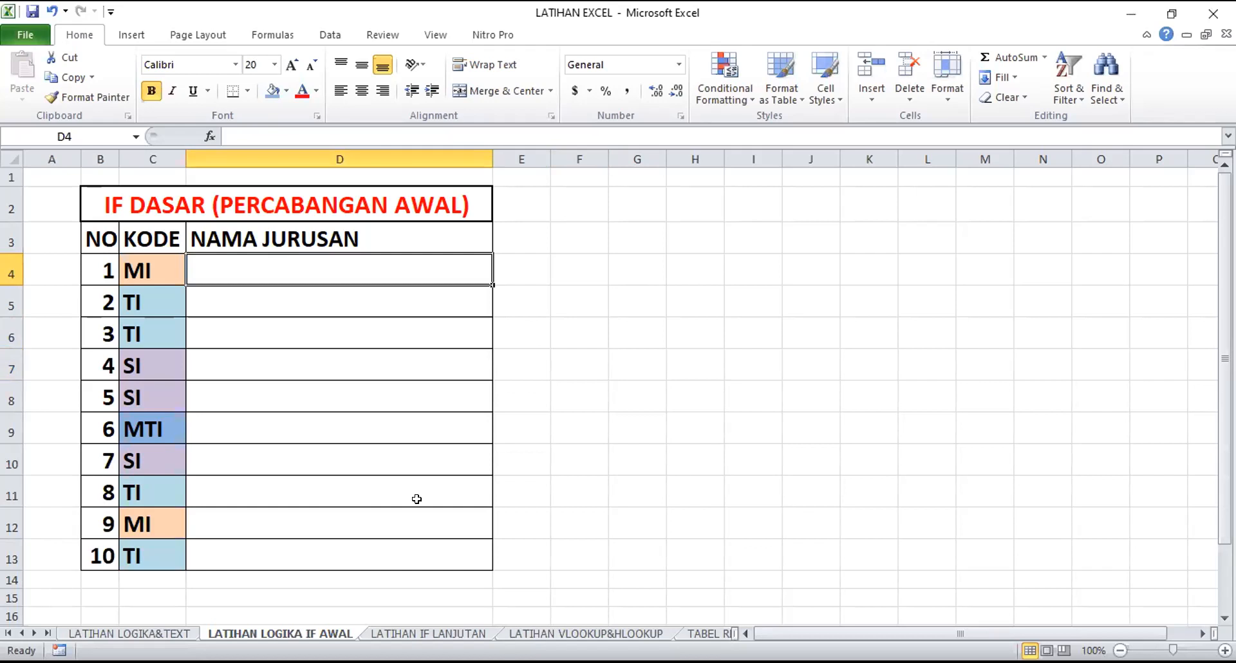
{"action": "type", "text": "=if"}
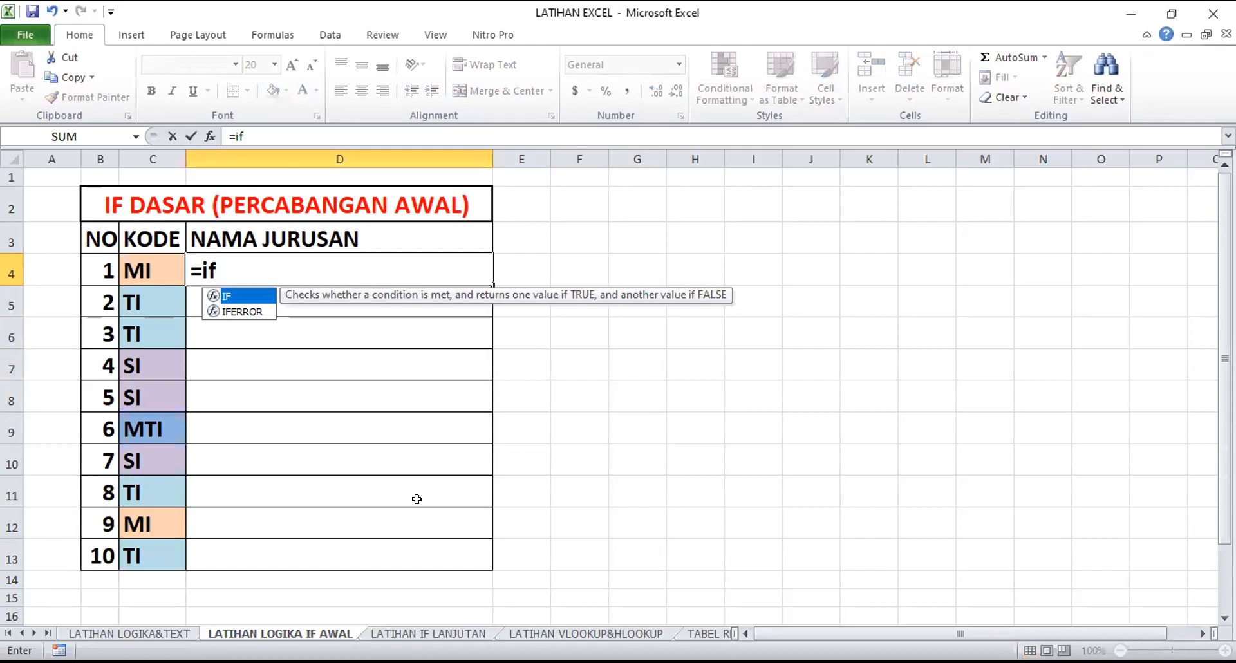
{"action": "key", "text": "Tab"}
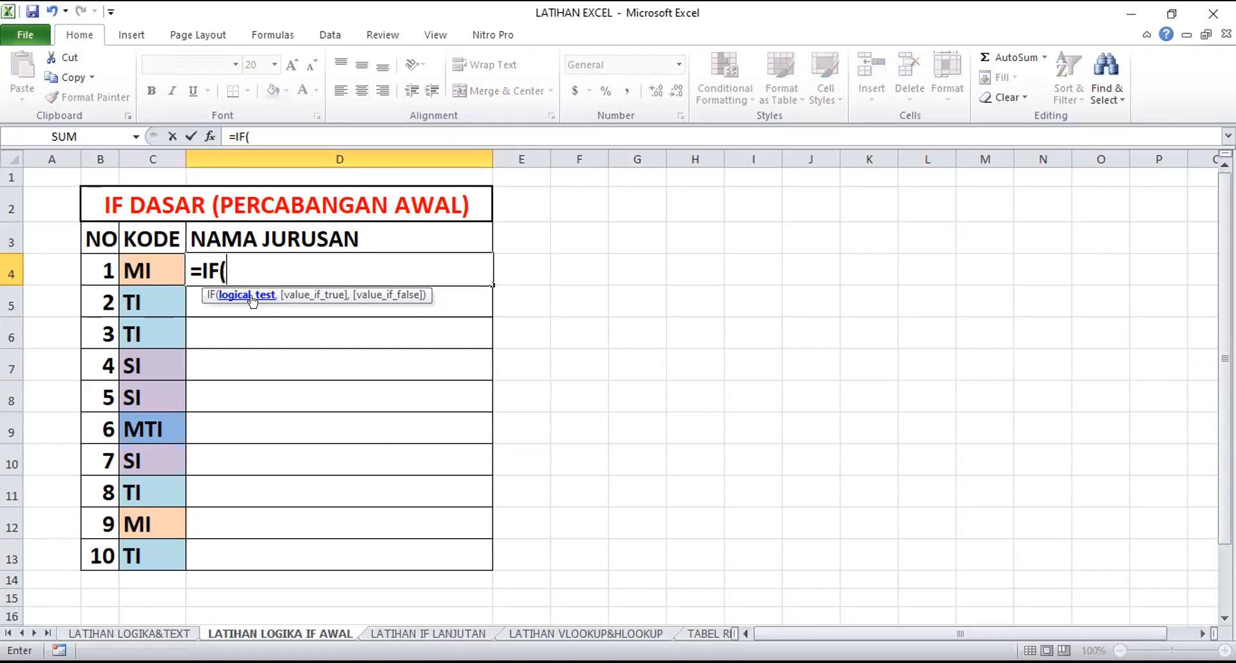
{"action": "left_click", "coordinate": [156, 267]}
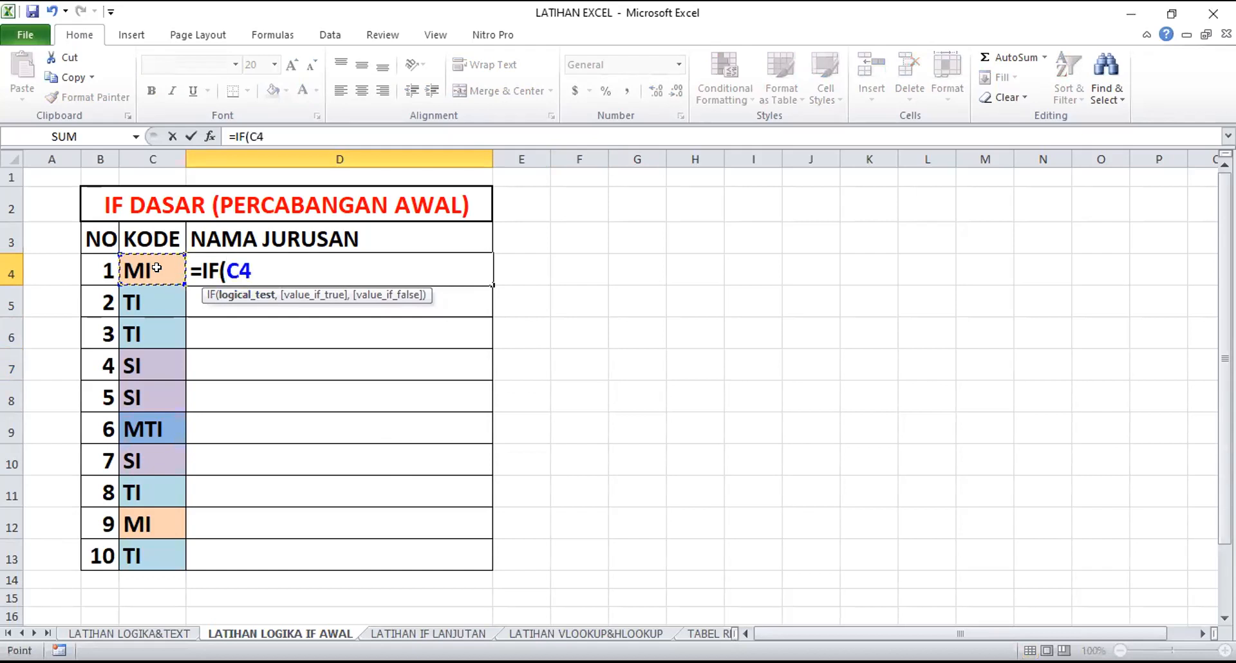
{"action": "type", "text": "=\"MI"}
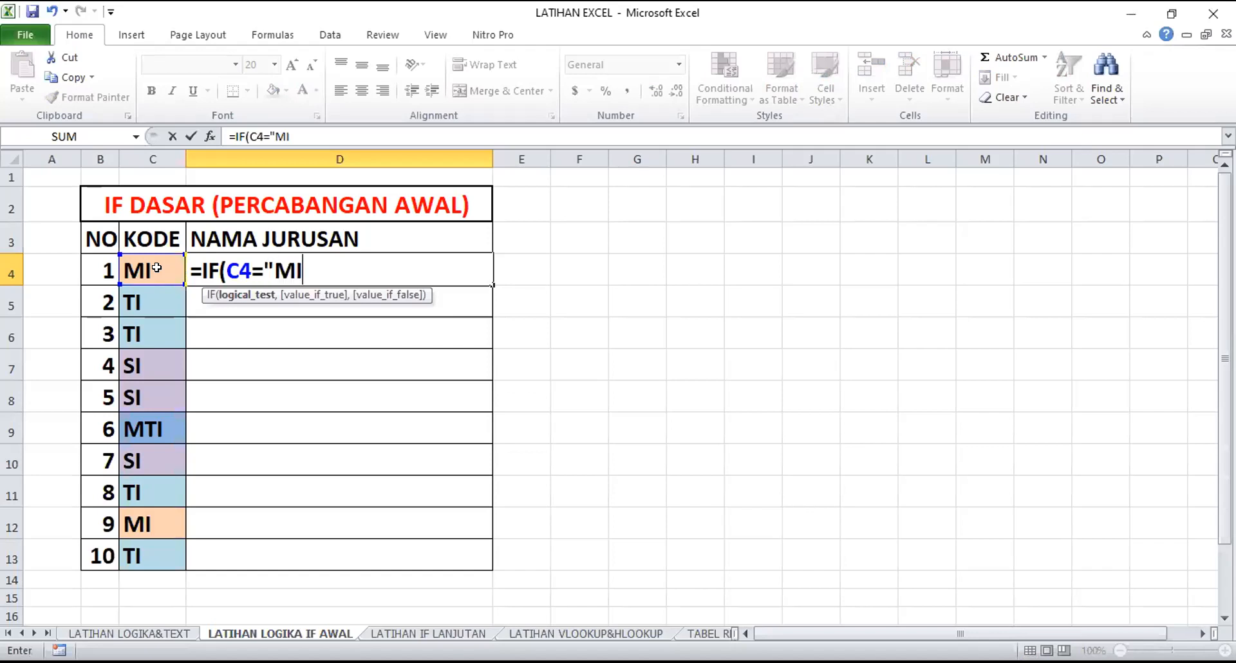
{"action": "type", "text": "\""}
{"action": "type", "text": ","}
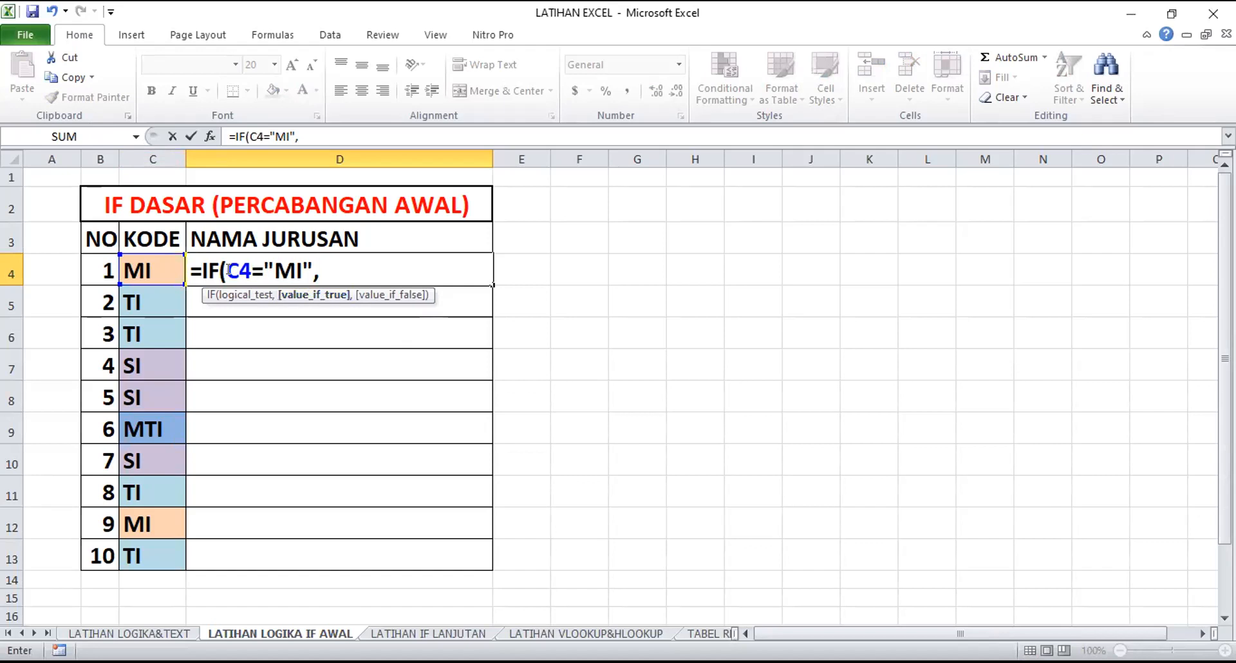
Add "MANAJEMEN INFORMATIKA" as the value-if-true argument of the IF formula in D4
{"action": "type", "text": "\""}
{"action": "type", "text": "MAN"}
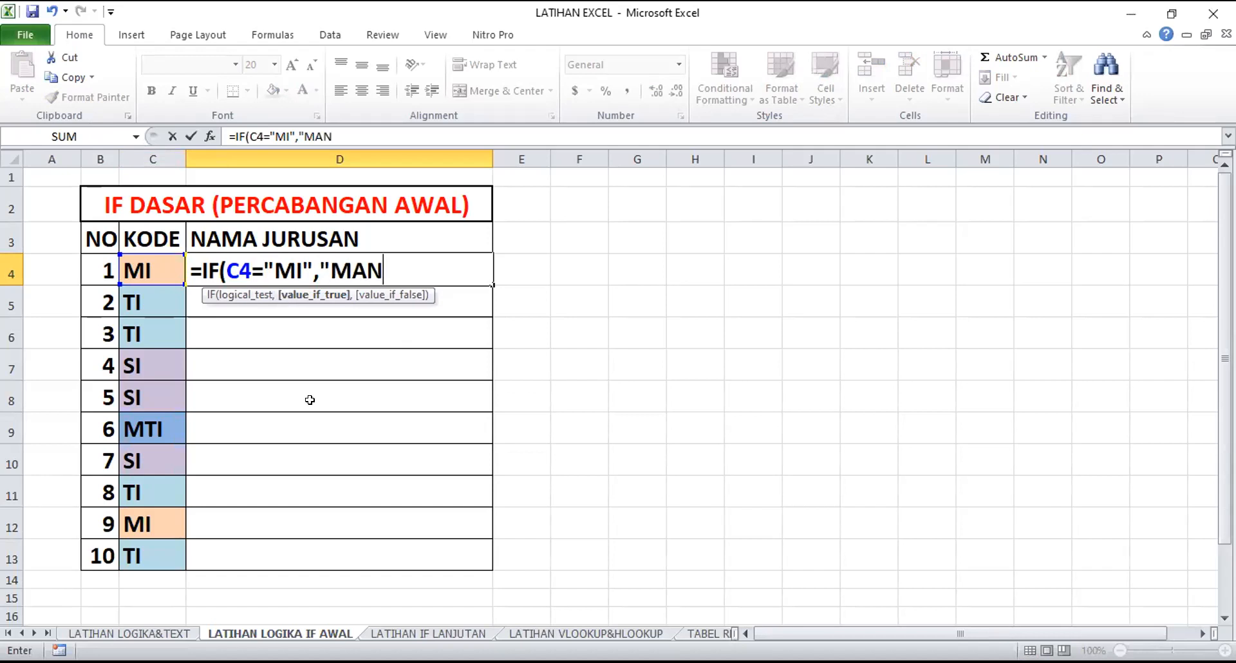
{"action": "type", "text": "AJEMEN INF"}
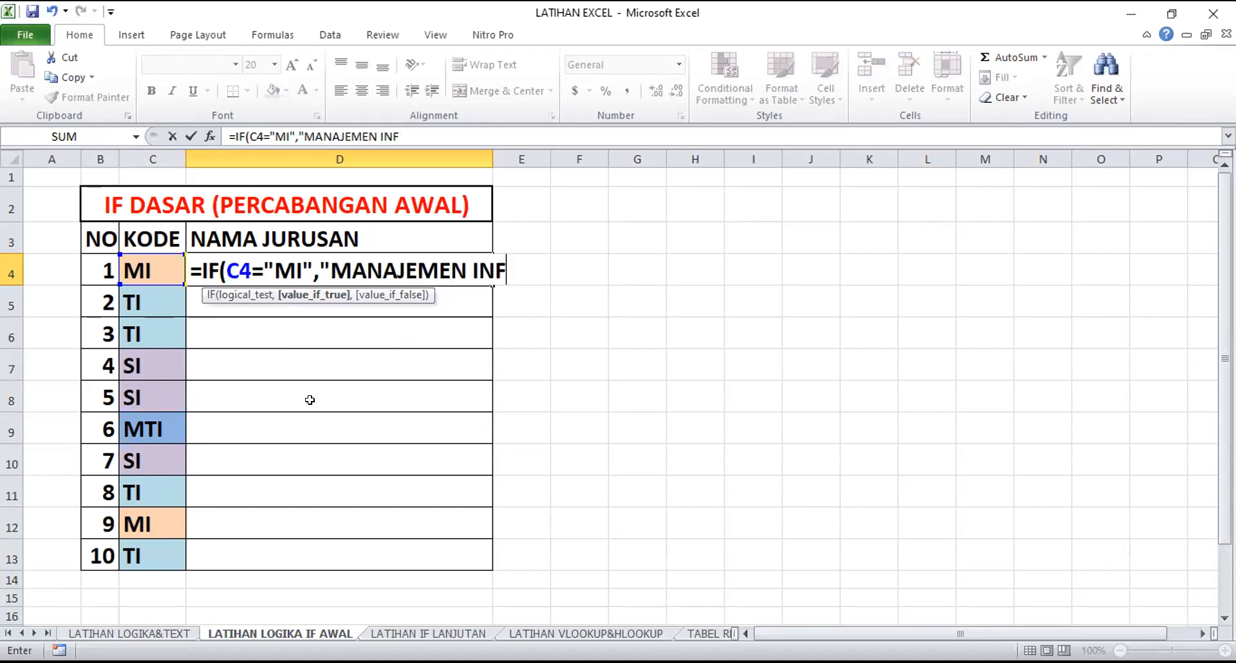
{"action": "type", "text": "ORMATIKA"}
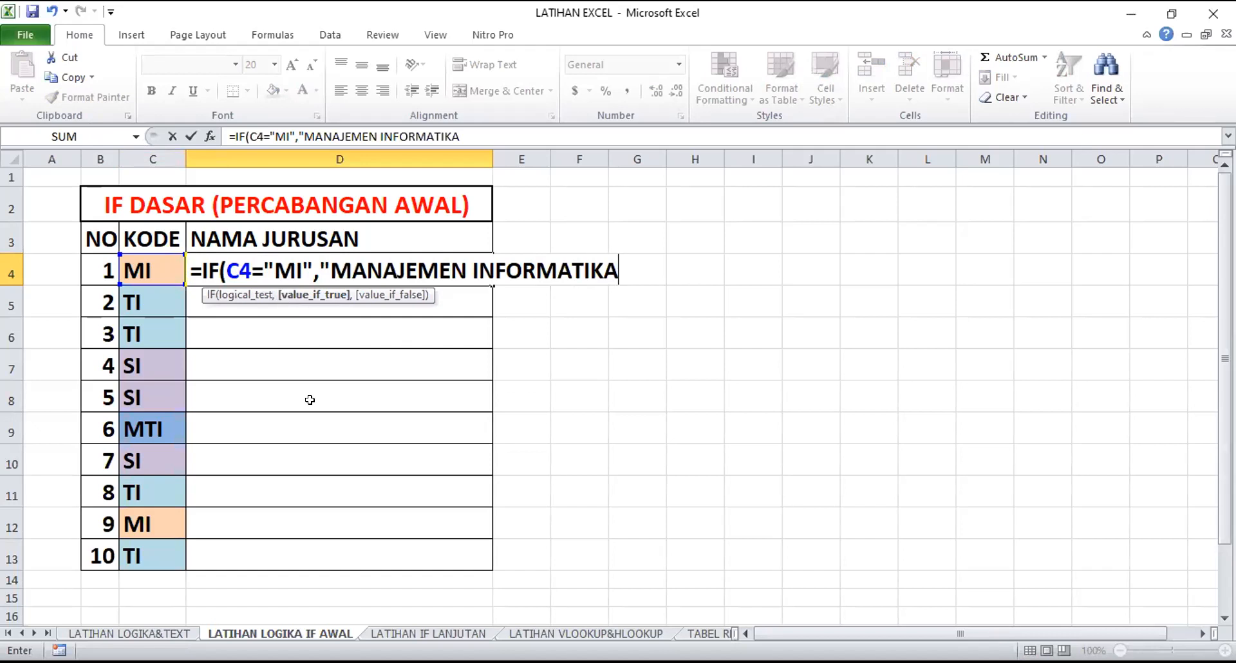
{"action": "type", "text": "\","}
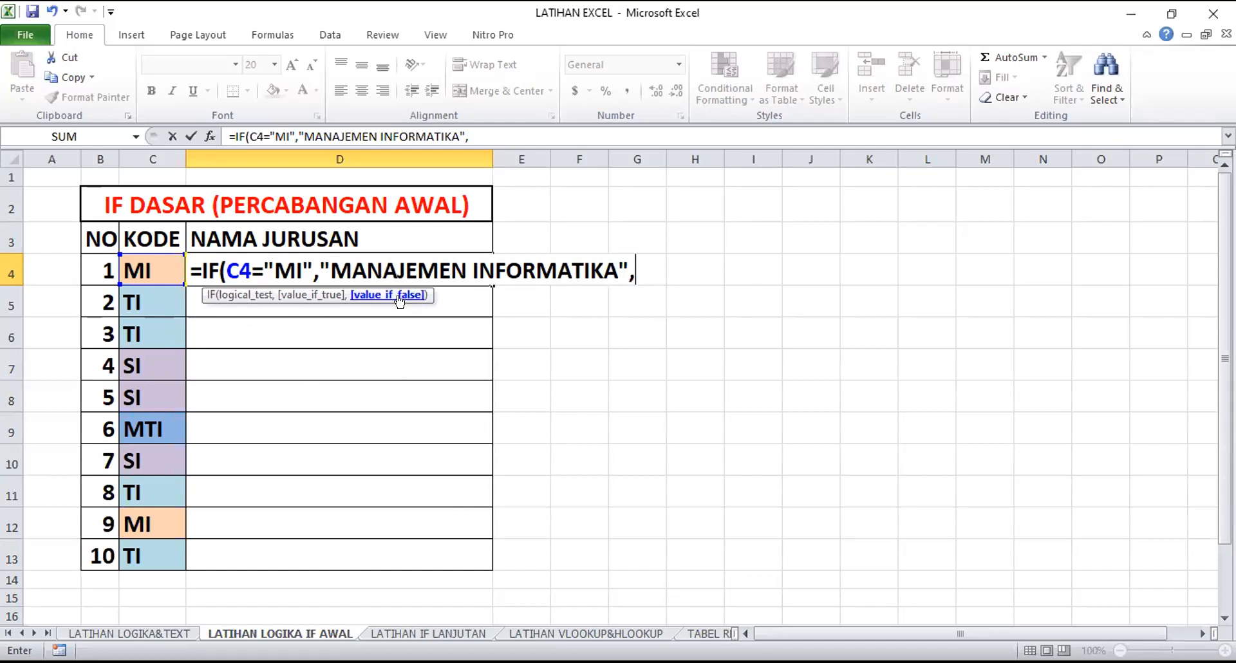
Add "SAYA TIDAK TAHU" as the value-if-false argument and complete the IF formula in D4
{"action": "type", "text": "\"SAYA TIDAK"}
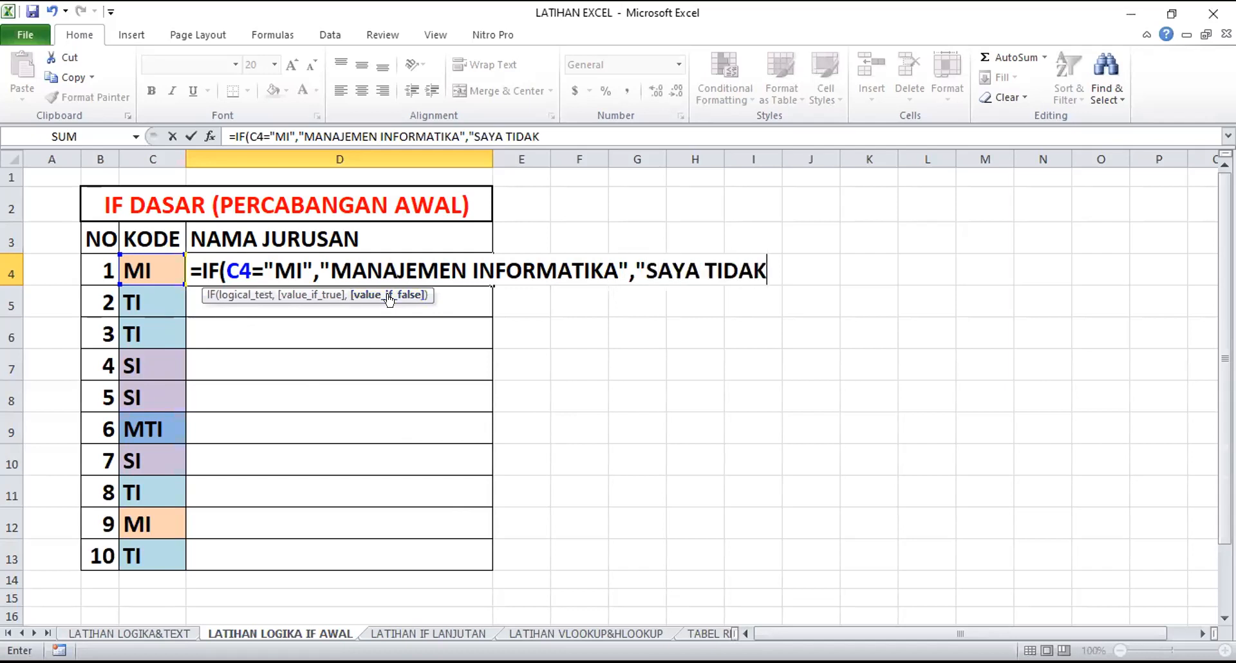
{"action": "type", "text": " TAHU"}
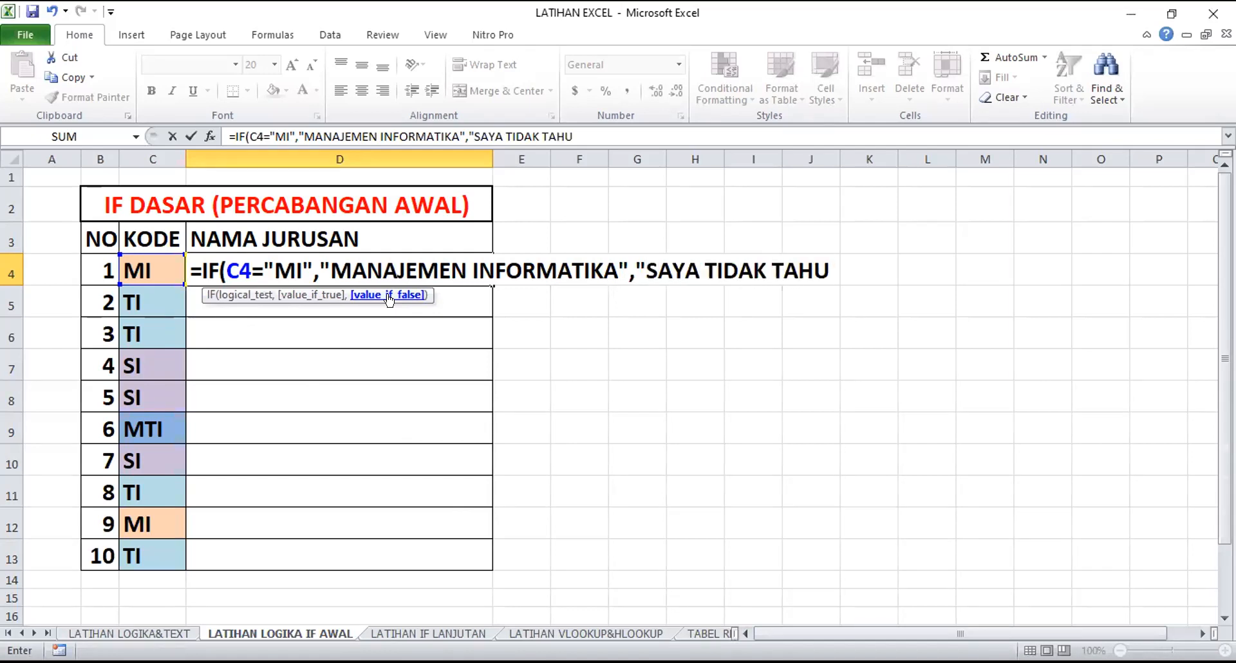
{"action": "type", "text": "\")"}
{"action": "key", "text": "Return"}
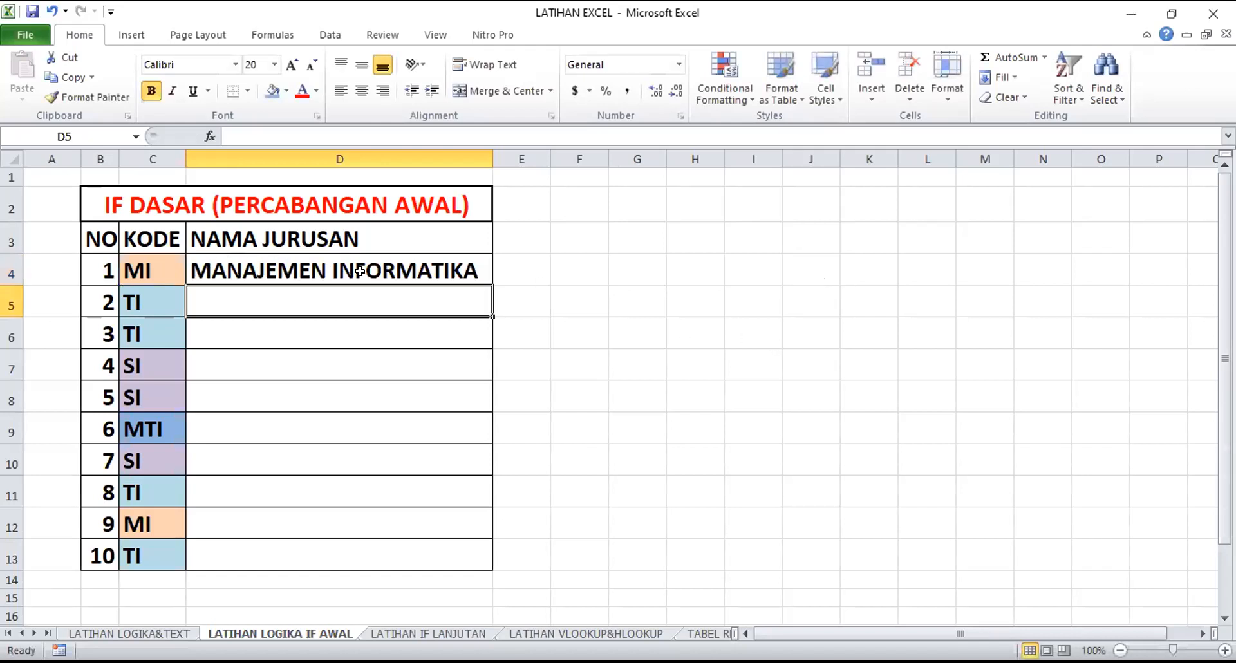
Replace the value-if-false text in D4's IF formula with a reference to cell G9
{"action": "left_click", "coordinate": [385, 270]}
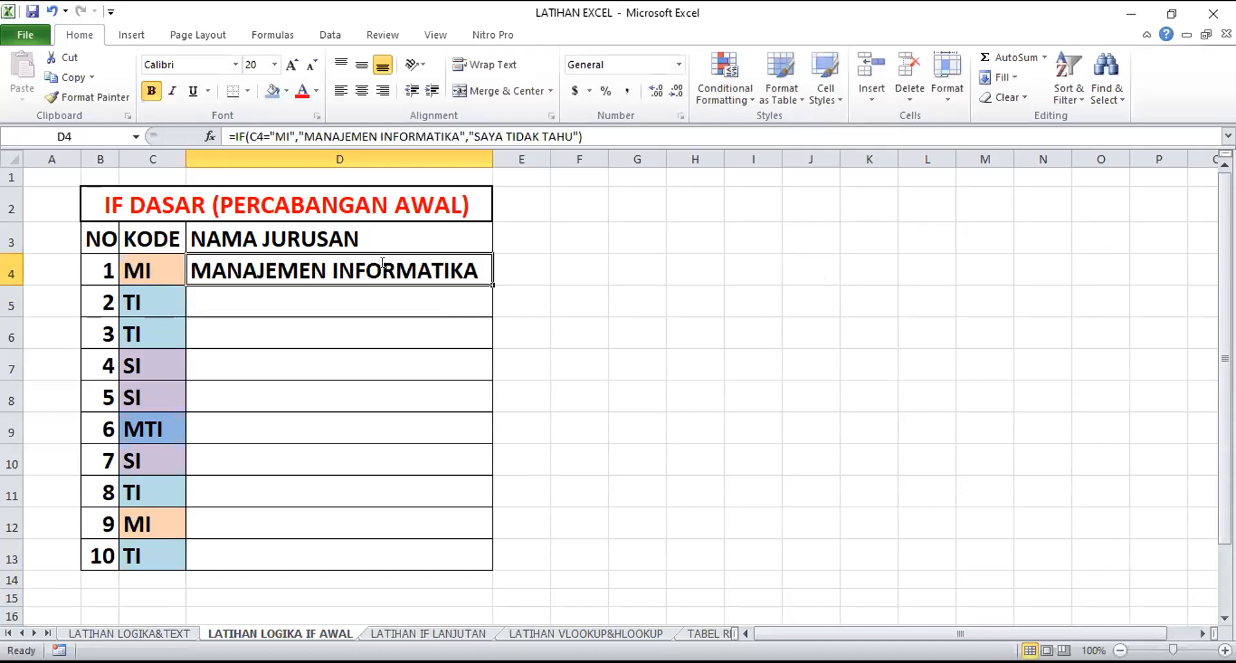
{"action": "double_click", "coordinate": [384, 266]}
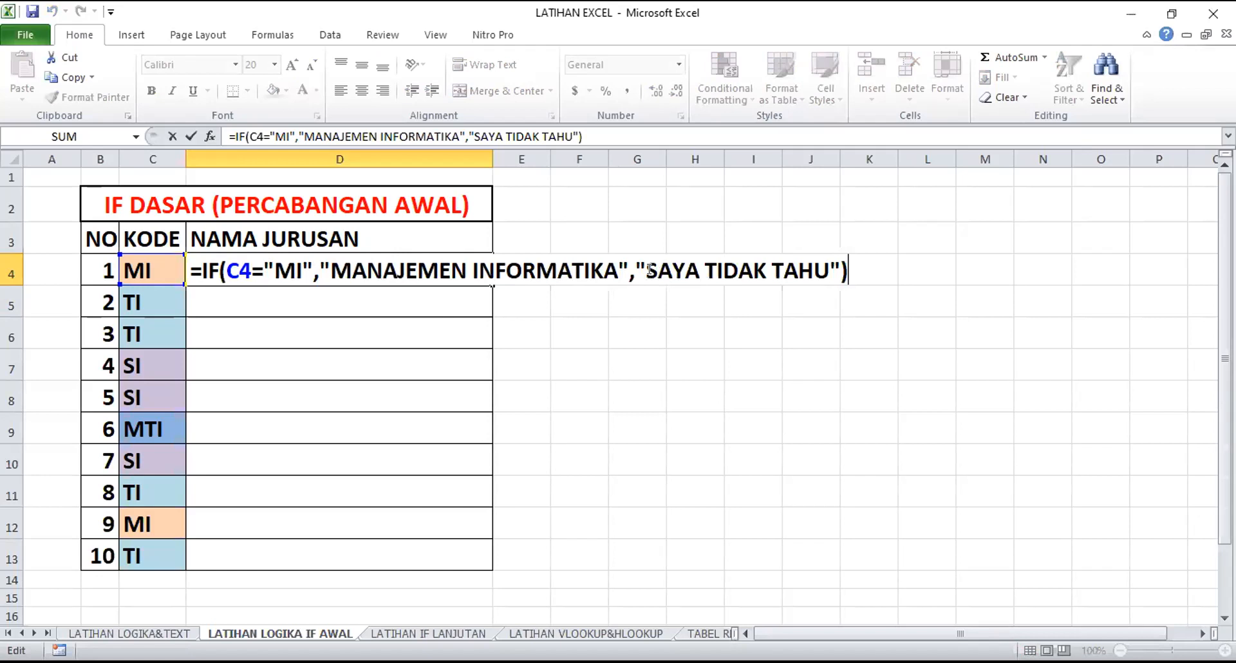
{"action": "left_click_drag", "start_coordinate": [634, 270], "coordinate": [834, 270]}
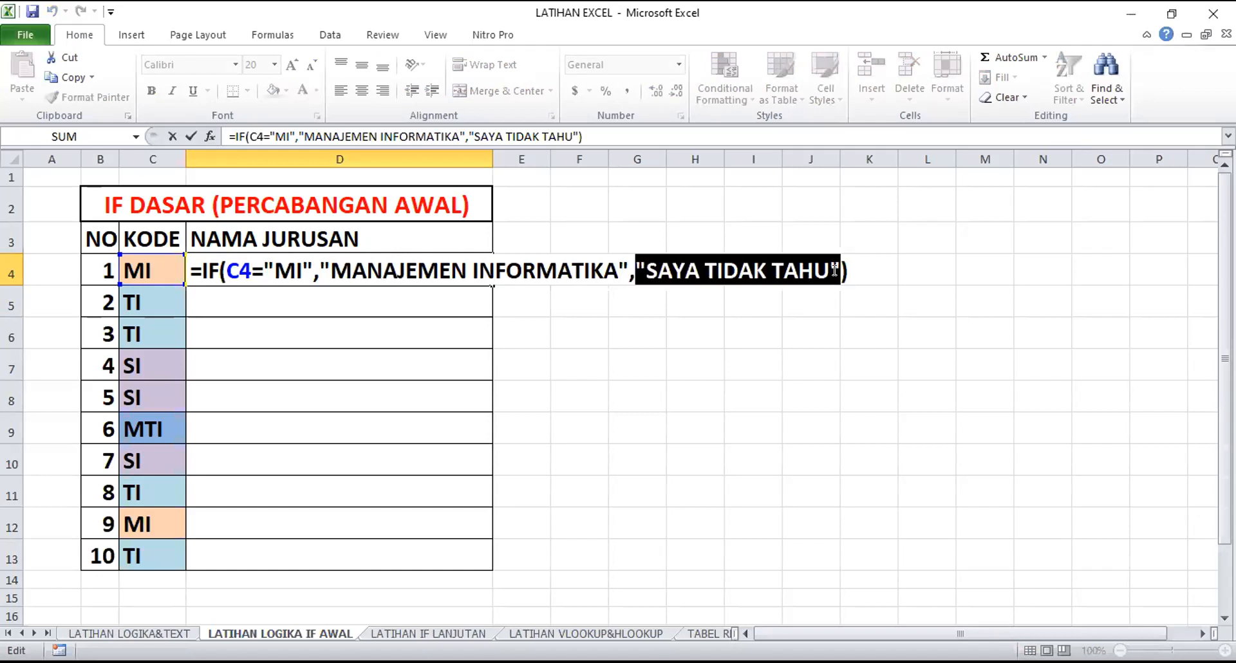
{"action": "left_click", "coordinate": [653, 414]}
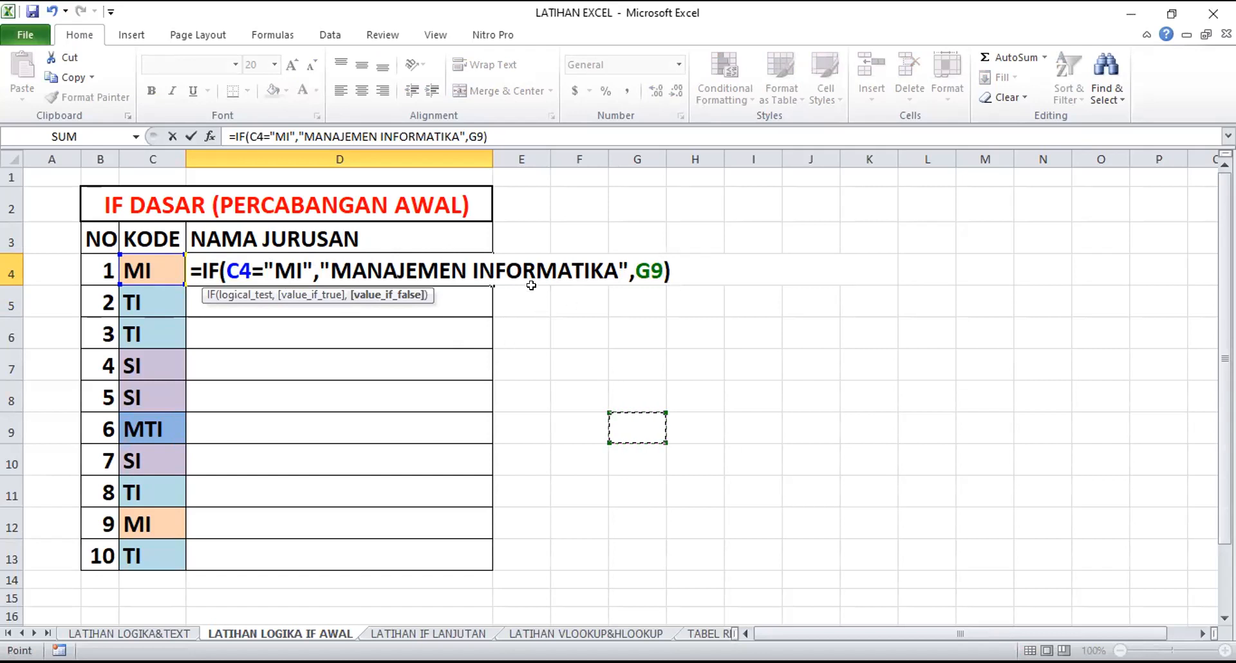
{"action": "key", "text": "Return"}
Replace the G9 reference in D4's IF formula with the text "SAYA TIDAK TAHU"
{"action": "double_click", "coordinate": [399, 253]}
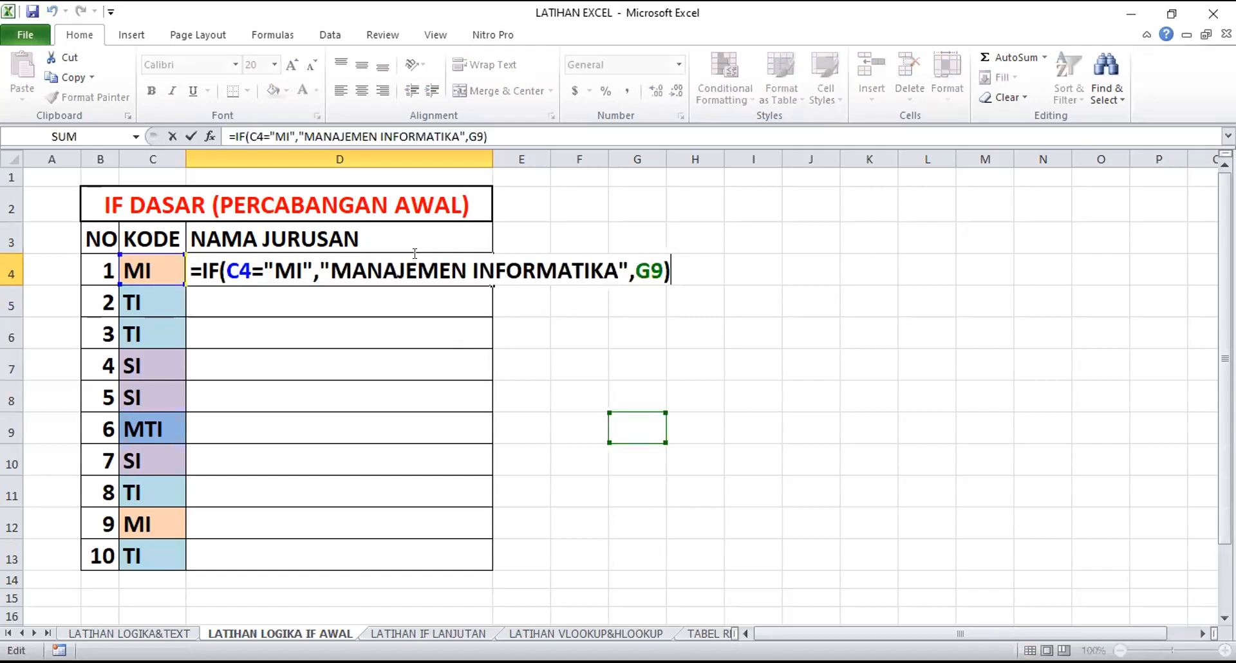
{"action": "left_click", "coordinate": [651, 263]}
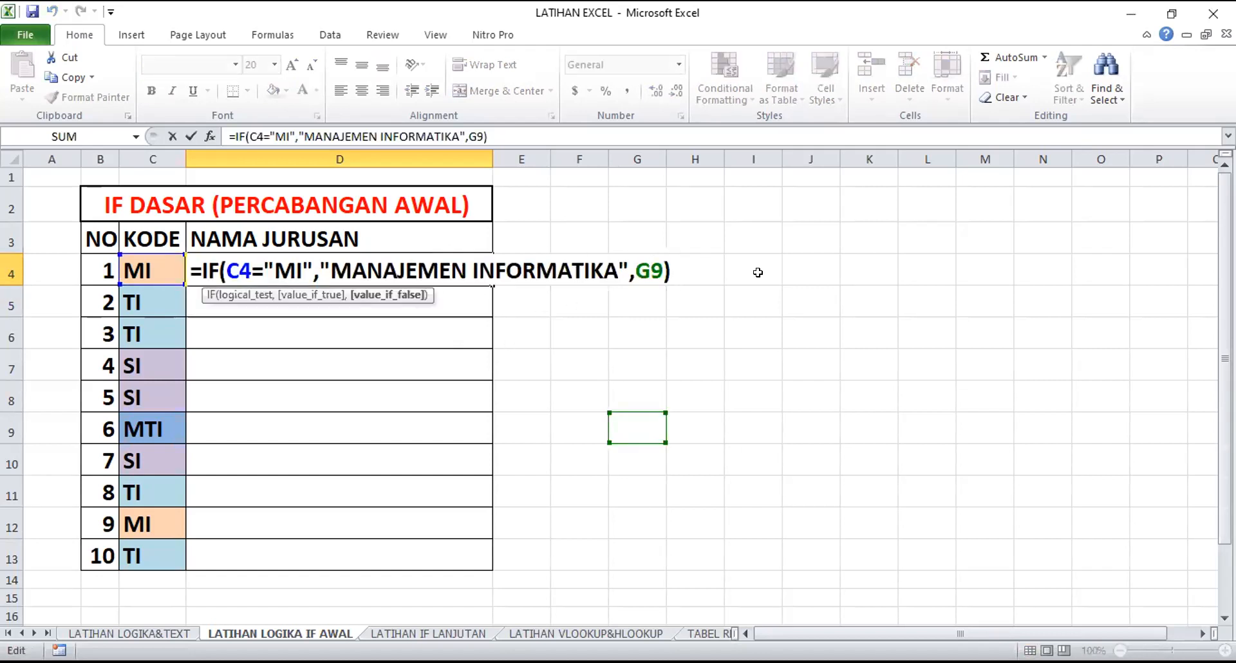
{"action": "key", "text": "BackSpace"}
{"action": "key", "text": "BackSpace"}
{"action": "type", "text": "\"SAYA TI"}
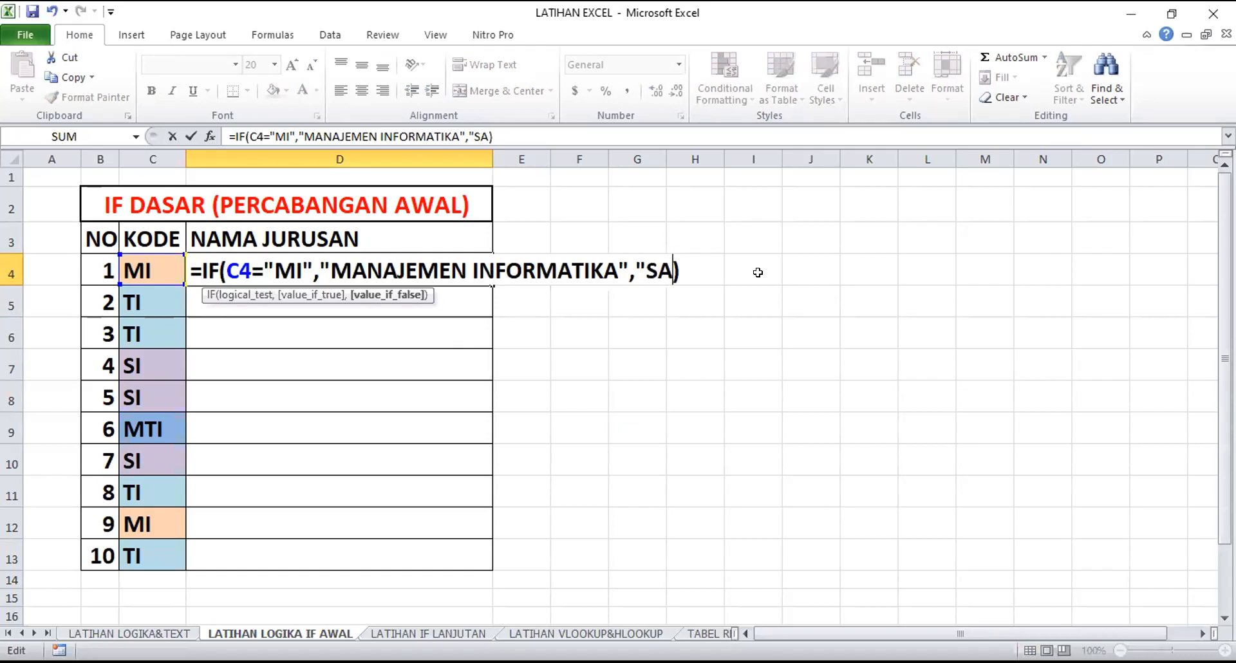
{"action": "type", "text": "DAK TAHU"}
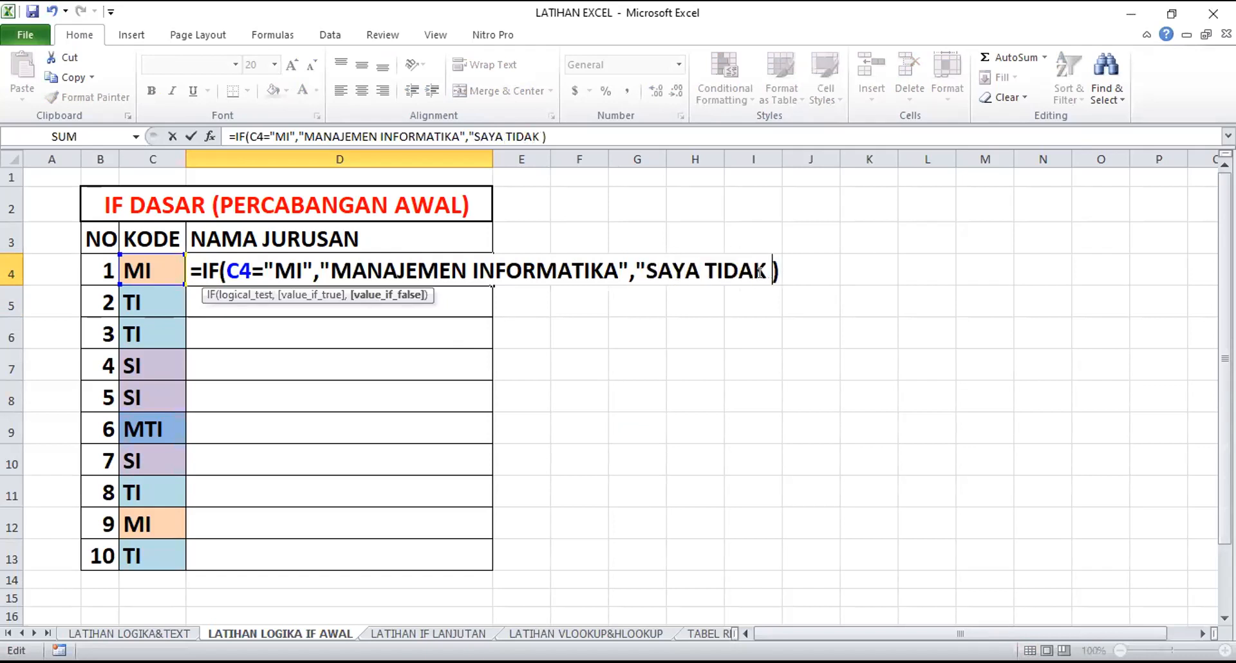
{"action": "type", "text": "\""}
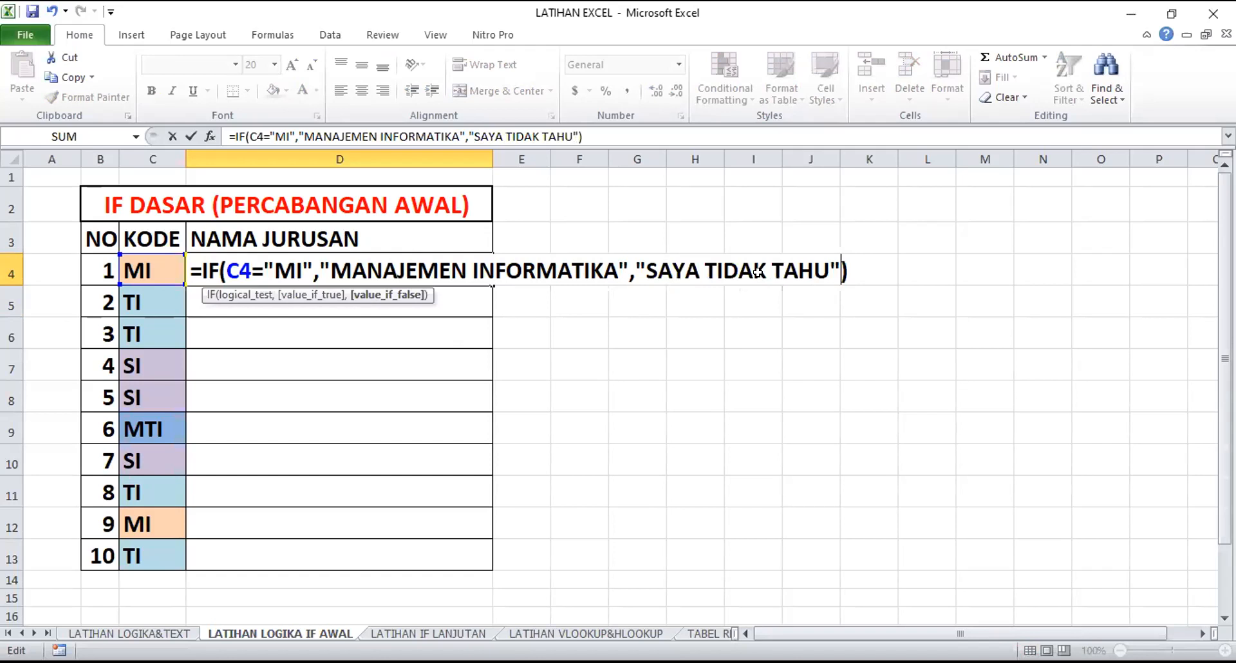
{"action": "key", "text": "Return"}
Copy the IF formula from D4 down the NAMA JURUSAN column to D13
{"action": "left_click", "coordinate": [336, 273]}
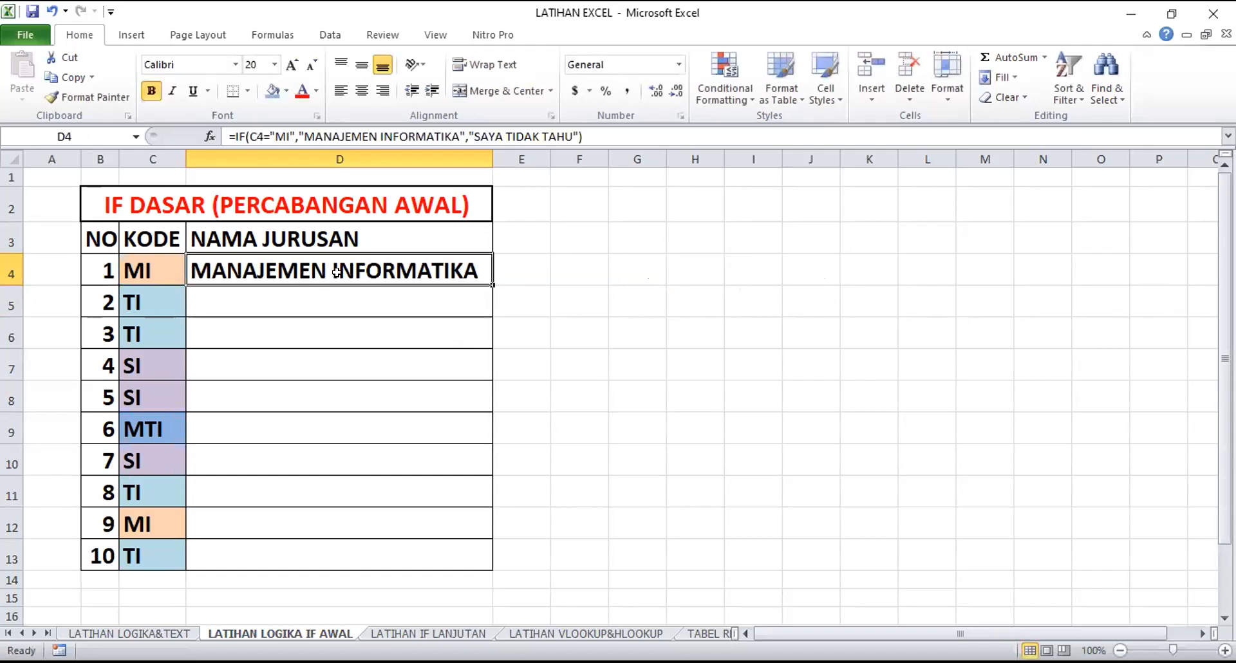
{"action": "key", "text": "Down"}
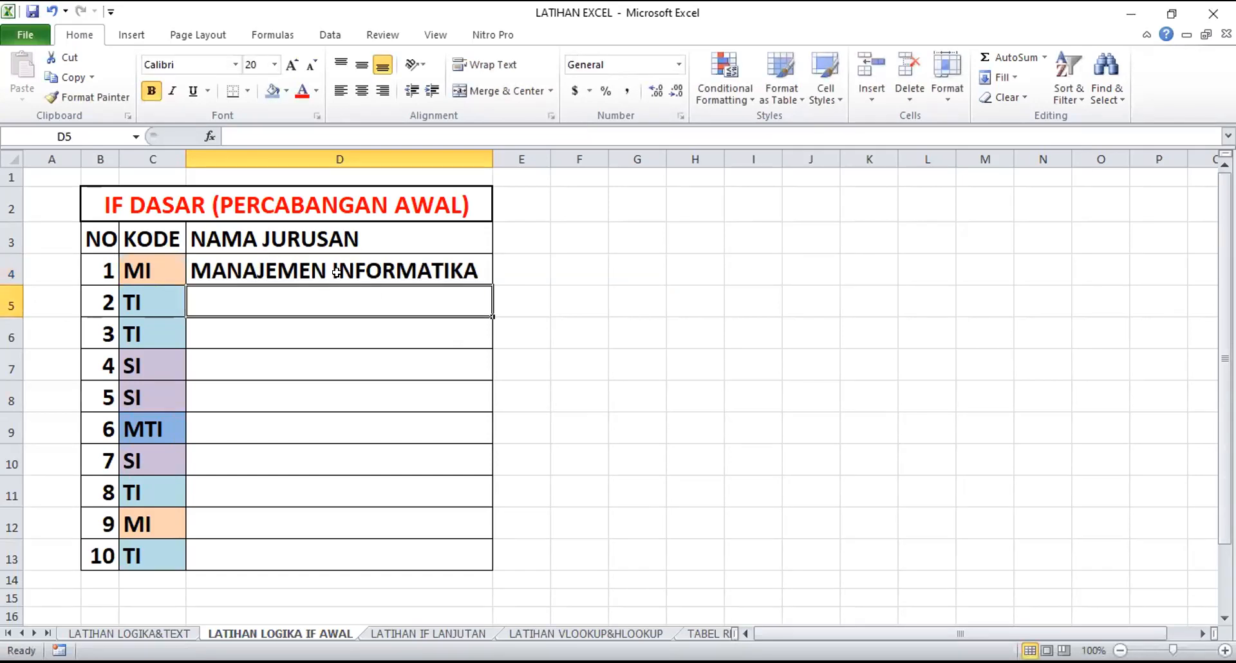
{"action": "left_click", "coordinate": [336, 273]}
{"action": "left_click_drag", "start_coordinate": [487, 281], "coordinate": [473, 557]}
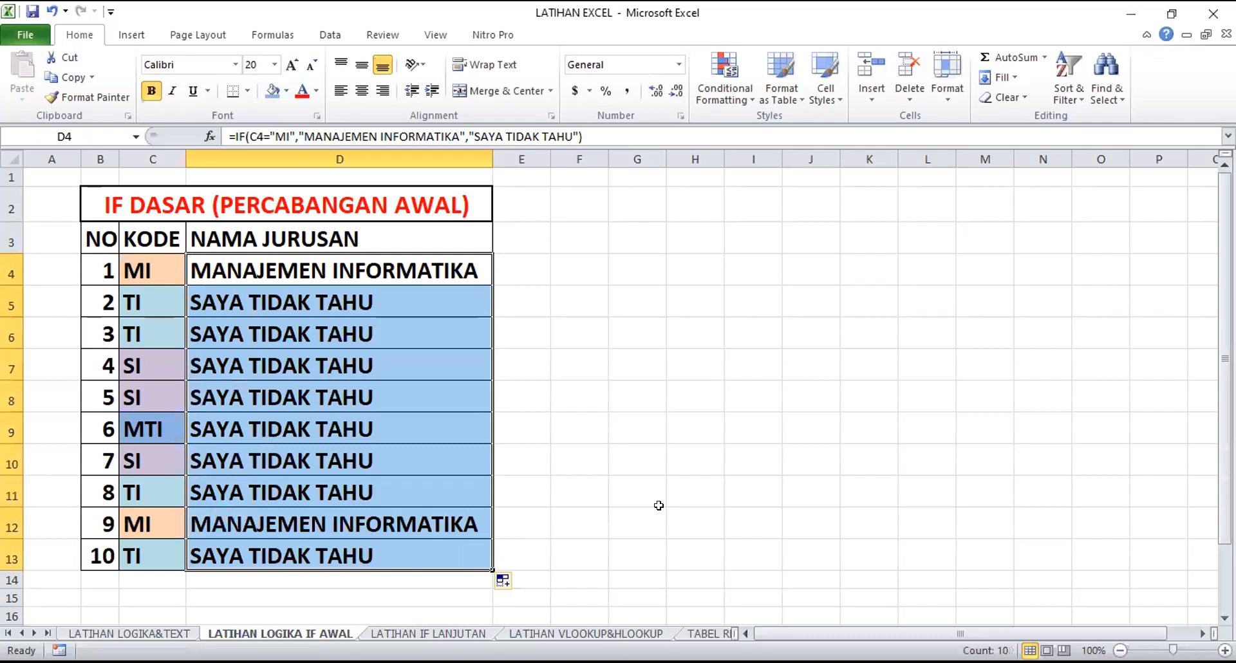
{"action": "left_click", "coordinate": [616, 426]}
Compare the codes with their NAMA JURUSAN results in the MI rows 4 and 12 and the MTI row 9
{"action": "left_click", "coordinate": [135, 260]}
{"action": "left_click", "coordinate": [212, 269]}
{"action": "left_click_drag", "start_coordinate": [154, 272], "coordinate": [209, 274]}
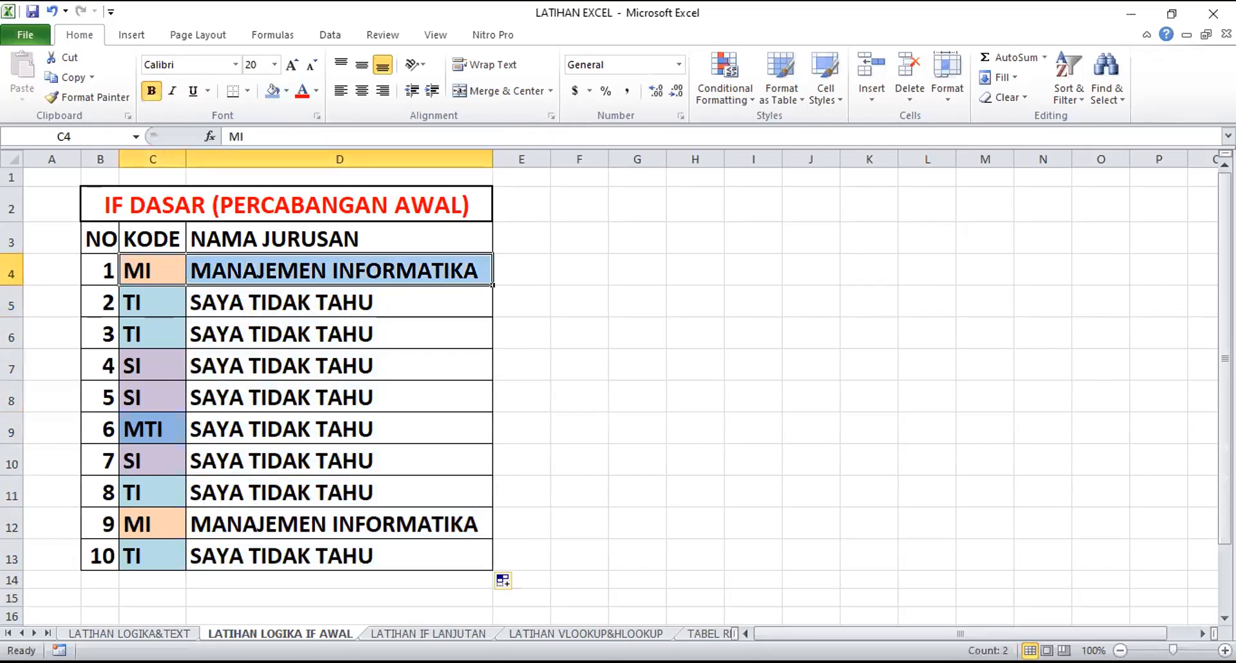
{"action": "left_click", "coordinate": [151, 522]}
{"action": "left_click", "coordinate": [256, 528]}
{"action": "left_click_drag", "start_coordinate": [154, 527], "coordinate": [225, 527]}
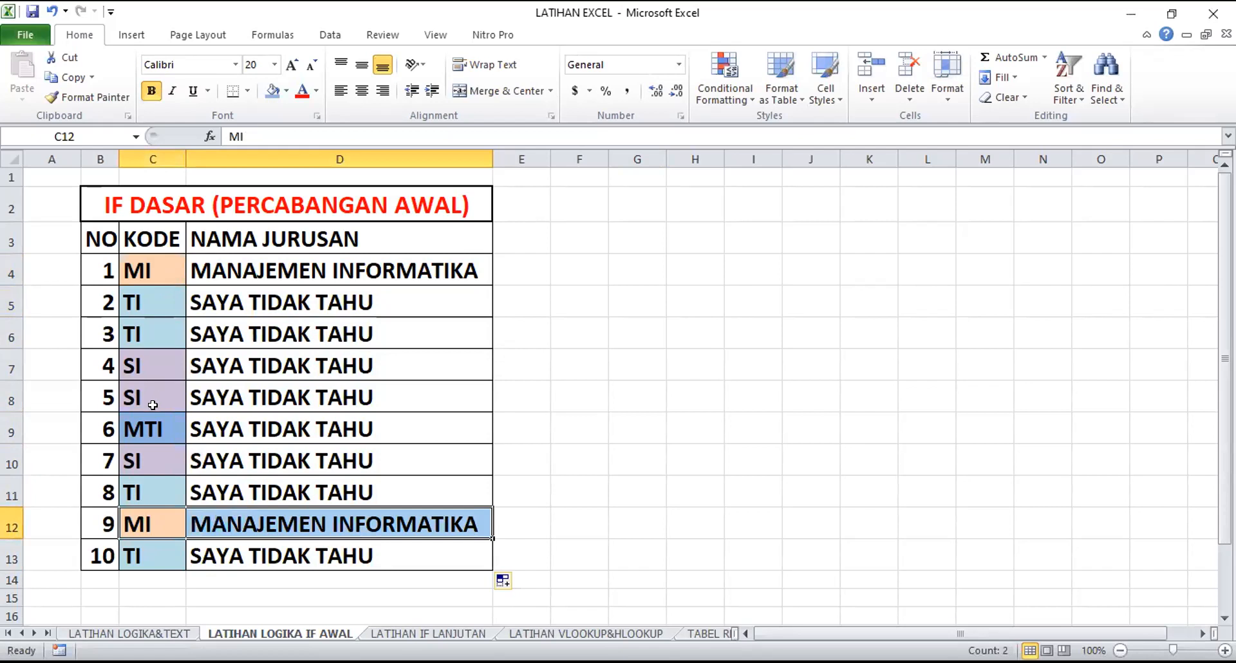
{"action": "left_click", "coordinate": [252, 426]}
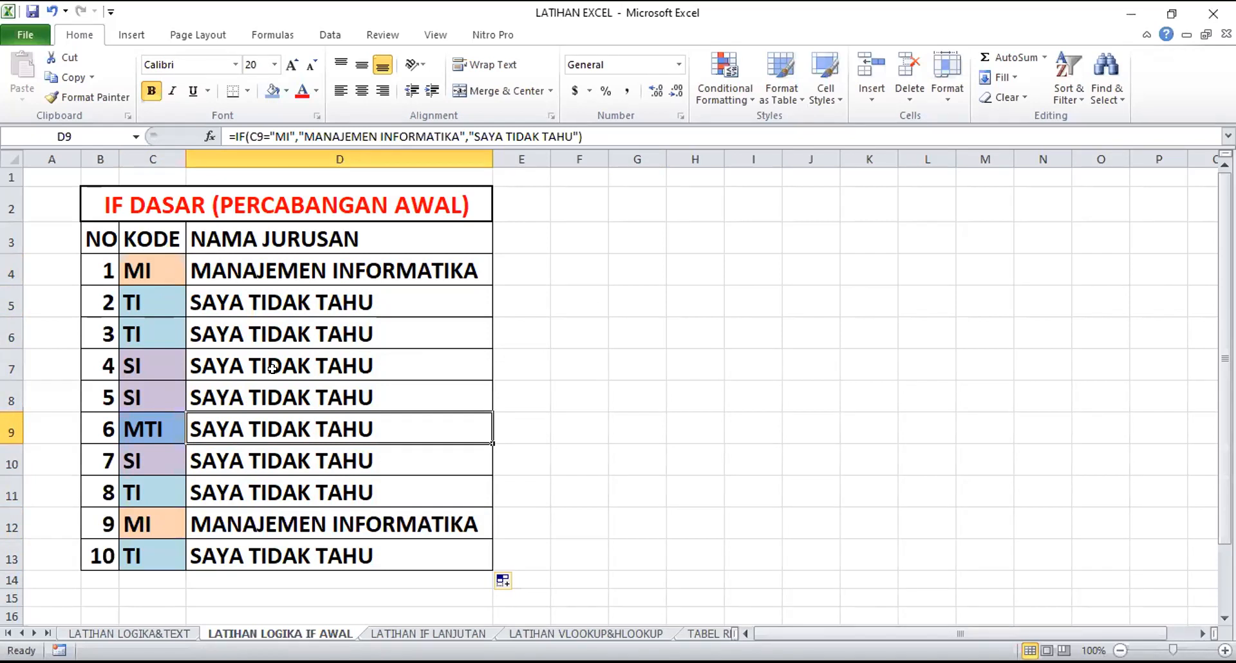
Clear the copied NAMA JURUSAN results from D5 to D13, keeping the formula in D4
{"action": "left_click", "coordinate": [150, 267]}
{"action": "left_click", "coordinate": [226, 260]}
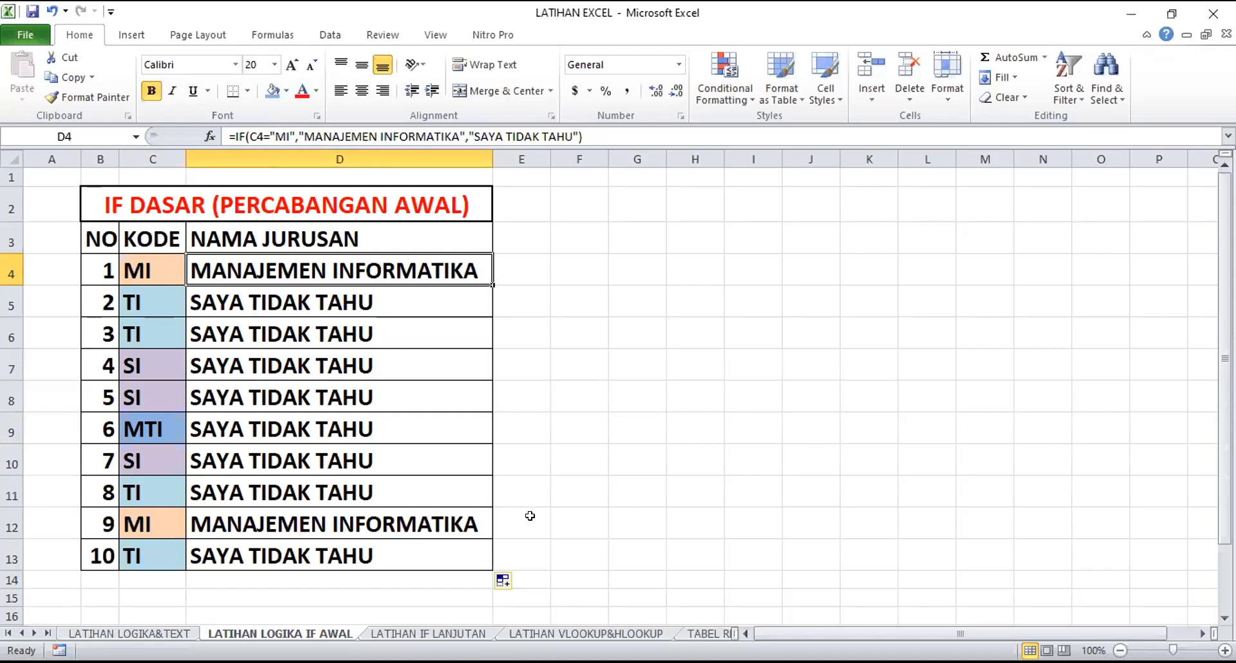
{"action": "left_click", "coordinate": [557, 519]}
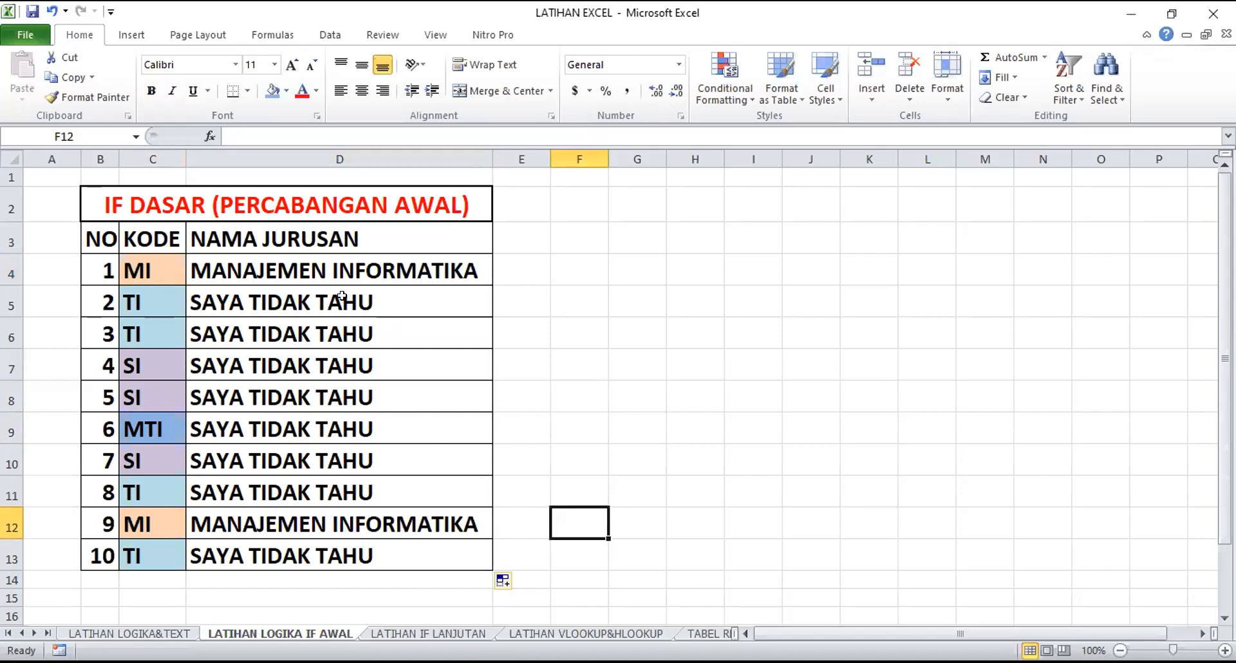
{"action": "left_click", "coordinate": [329, 272]}
{"action": "left_click_drag", "start_coordinate": [343, 304], "coordinate": [354, 552]}
{"action": "key", "text": "Delete"}
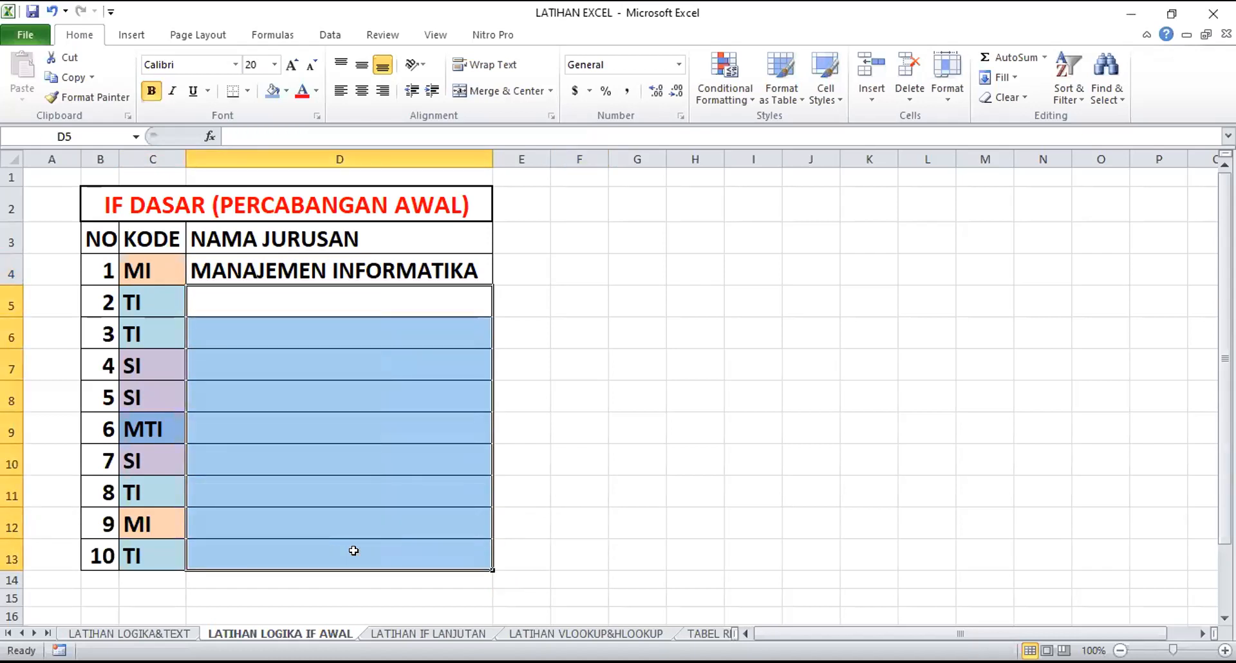
{"action": "left_click", "coordinate": [570, 324]}
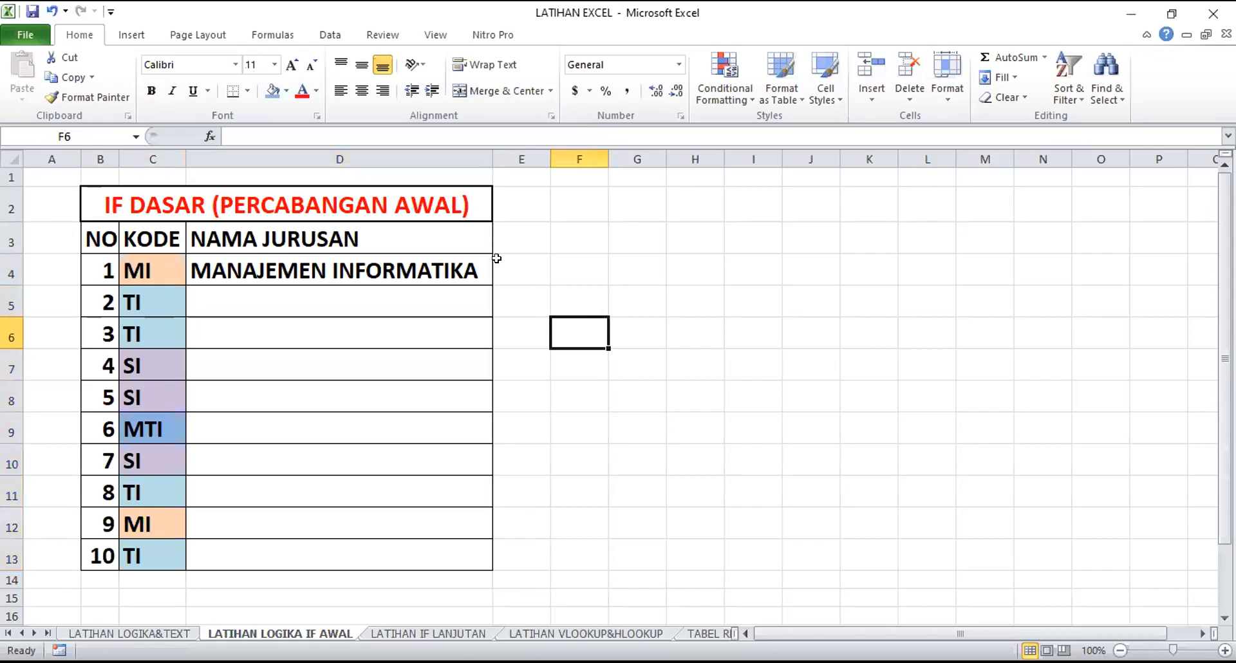
Remove the value-if-false text "SAYA TIDAK TAHU" and the closing parenthesis from D4's IF formula
{"action": "left_click", "coordinate": [426, 269]}
{"action": "double_click", "coordinate": [426, 268]}
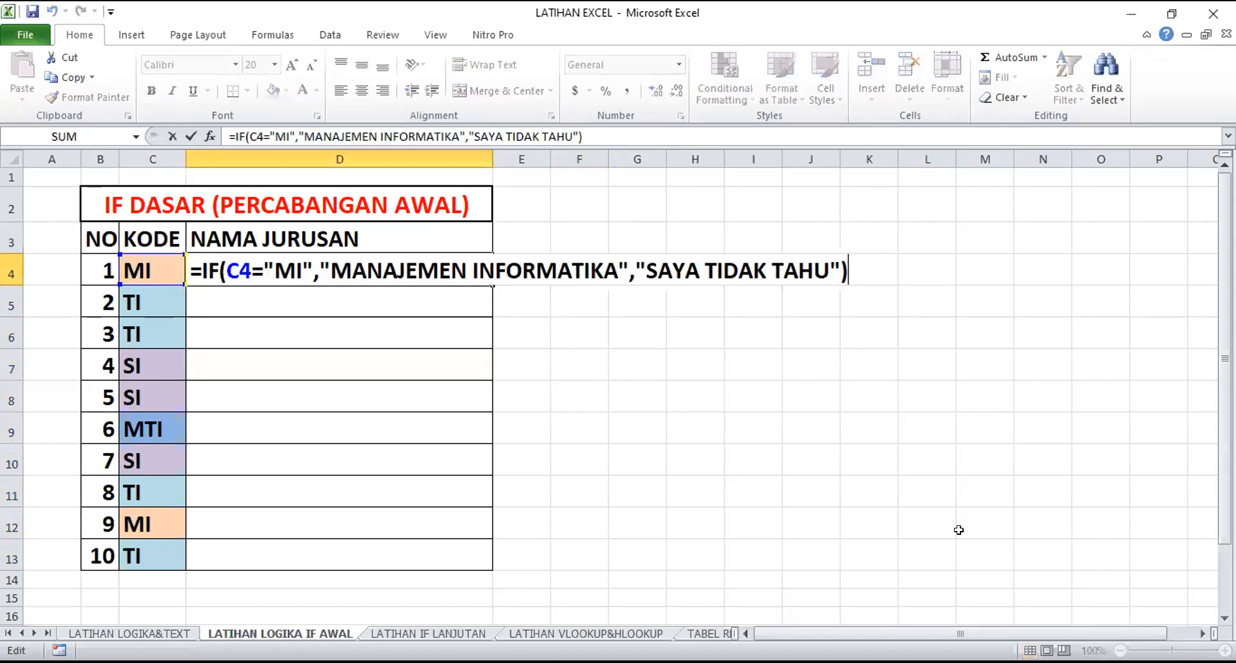
{"action": "key", "text": "BackSpace"}
{"action": "key", "text": "BackSpace"}
{"action": "key", "text": "BackSpace"}
{"action": "key", "text": "BackSpace"}
{"action": "key", "text": "BackSpace"}
{"action": "key", "text": "BackSpace"}
{"action": "key", "text": "BackSpace"}
{"action": "key", "text": "BackSpace"}
{"action": "key", "text": "BackSpace"}
{"action": "key", "text": "BackSpace"}
{"action": "key", "text": "BackSpace"}
{"action": "key", "text": "BackSpace"}
{"action": "key", "text": "BackSpace"}
{"action": "key", "text": "BackSpace"}
{"action": "key", "text": "BackSpace"}
{"action": "key", "text": "BackSpace"}
{"action": "key", "text": "BackSpace"}
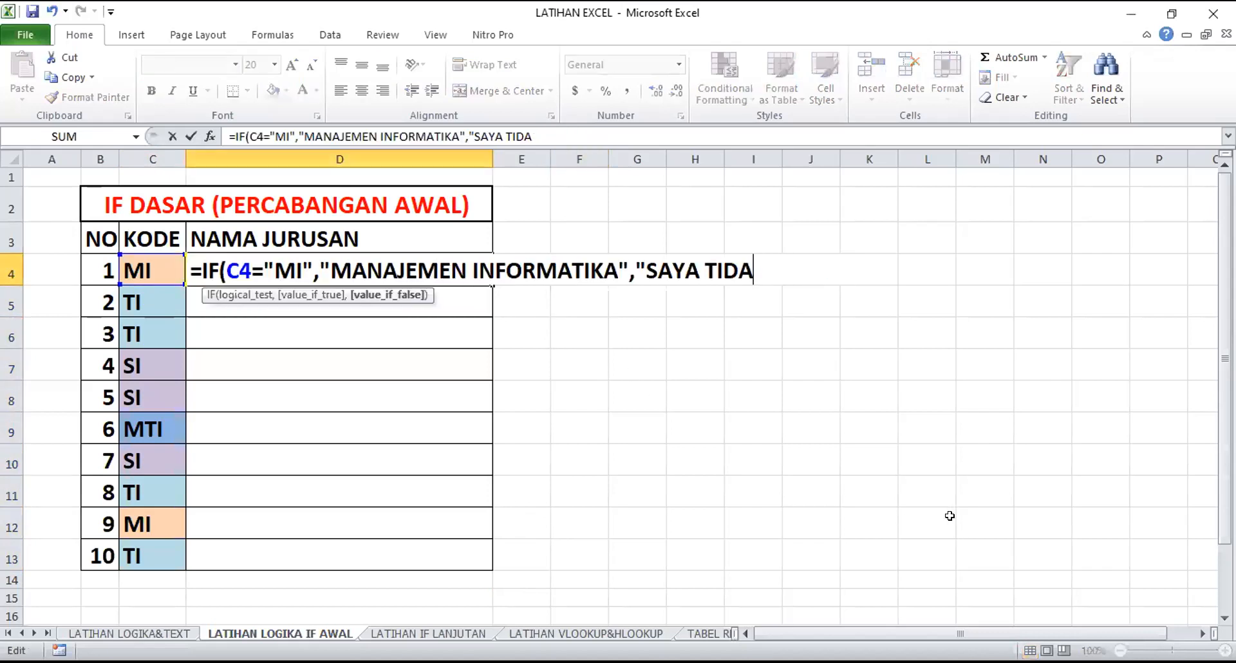
{"action": "key", "text": "BackSpace"}
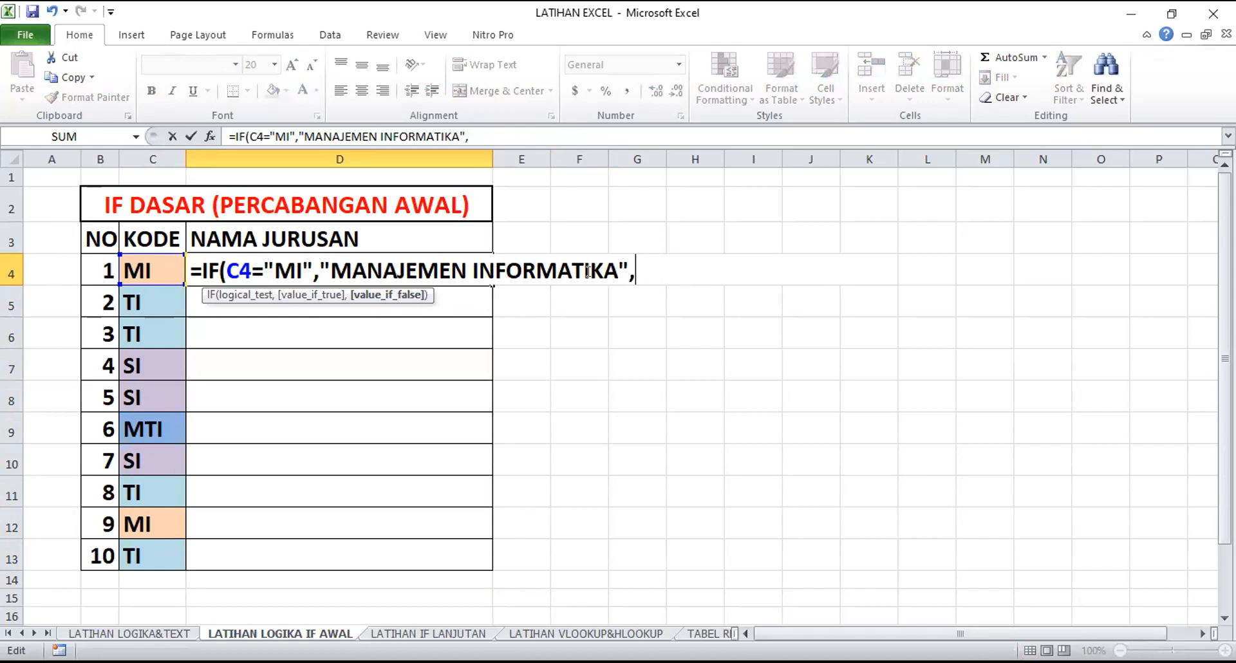
Nest a second IF as the value-if-false in D4's formula, testing whether C4="TI"
{"action": "type", "text": "IF"}
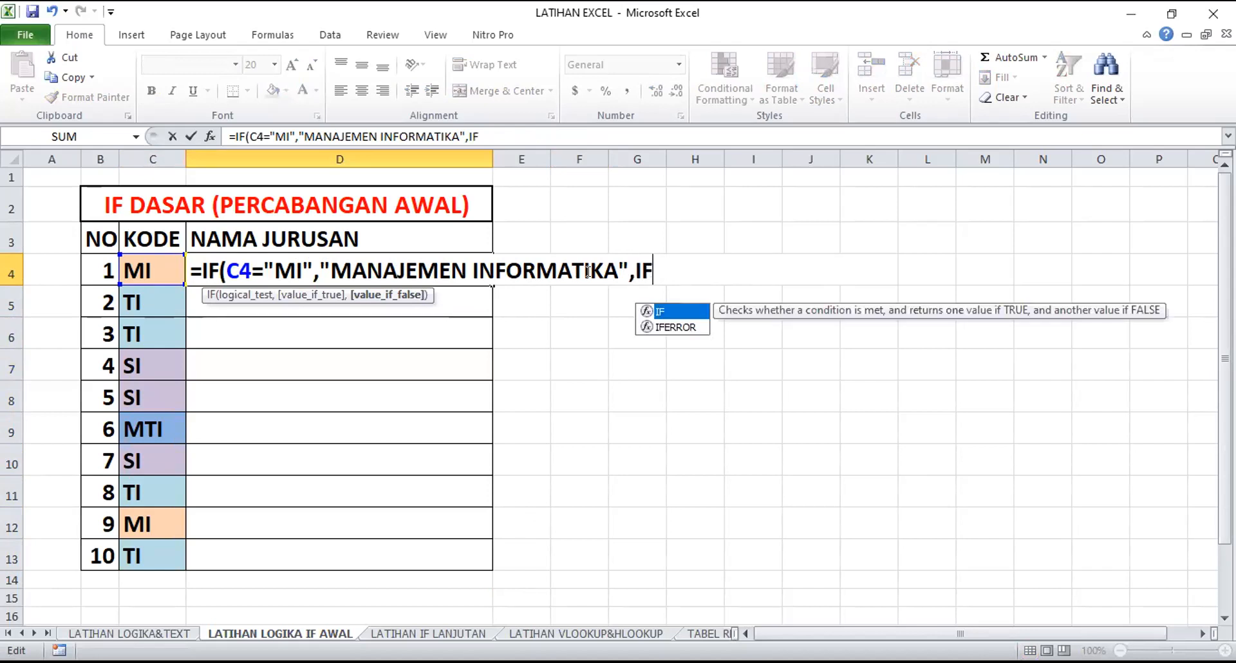
{"action": "type", "text": "("}
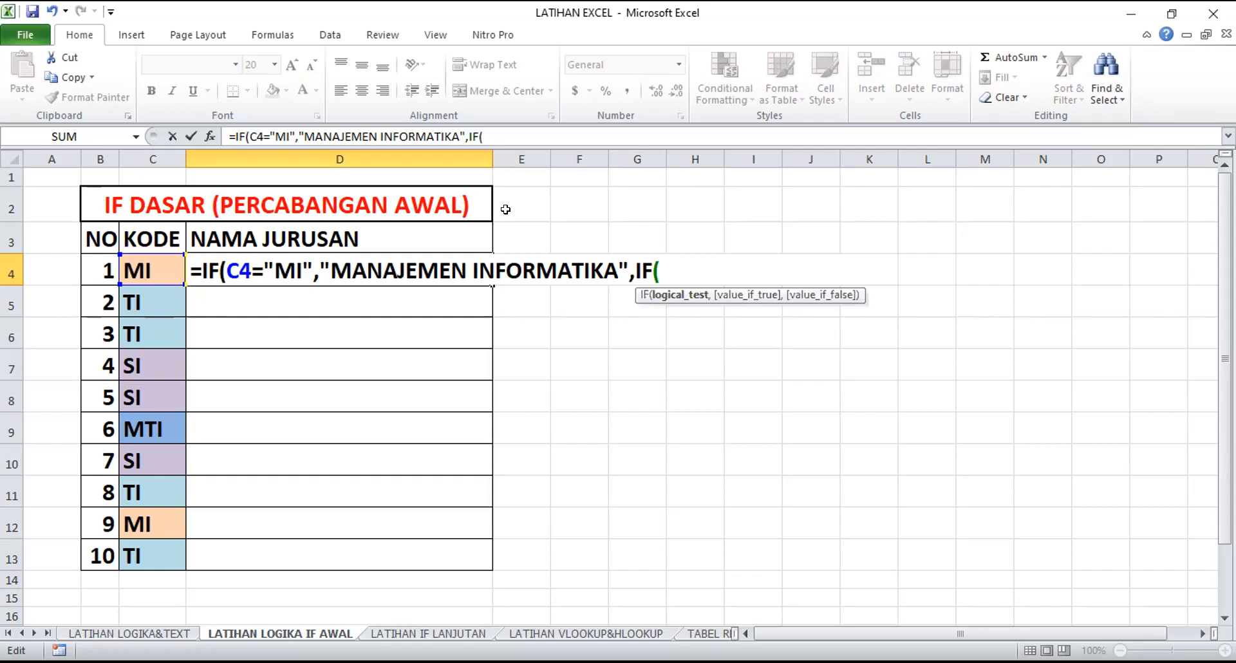
{"action": "left_click", "coordinate": [149, 261]}
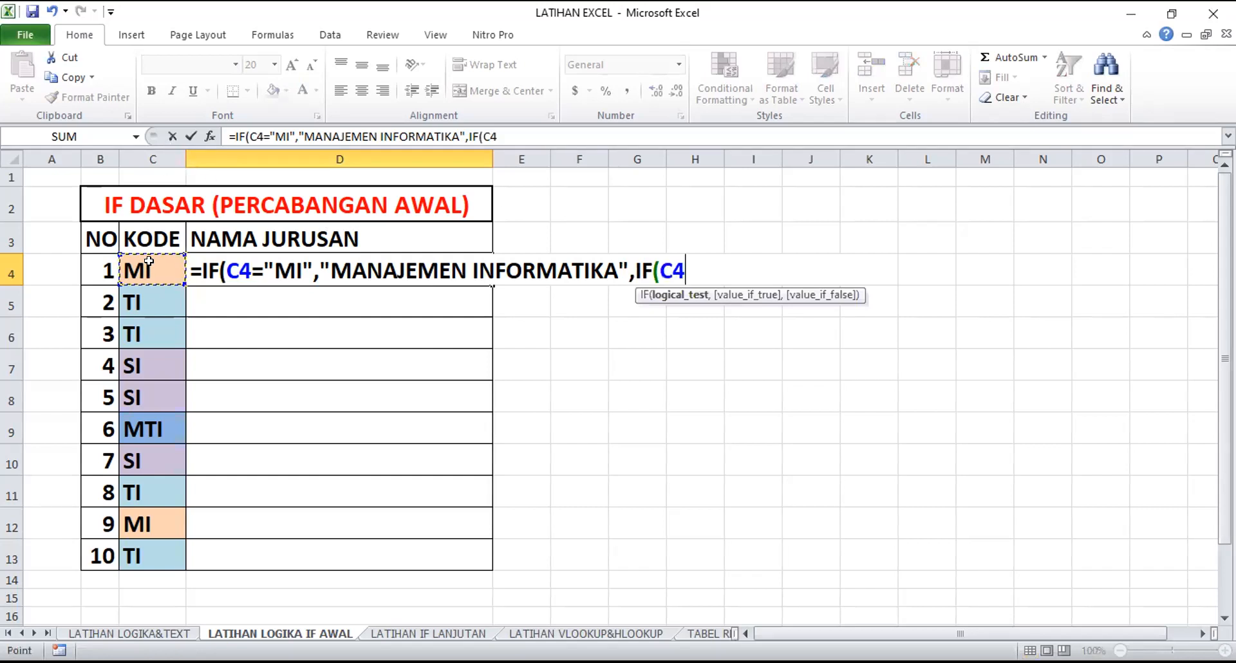
{"action": "type", "text": "=\"TI"}
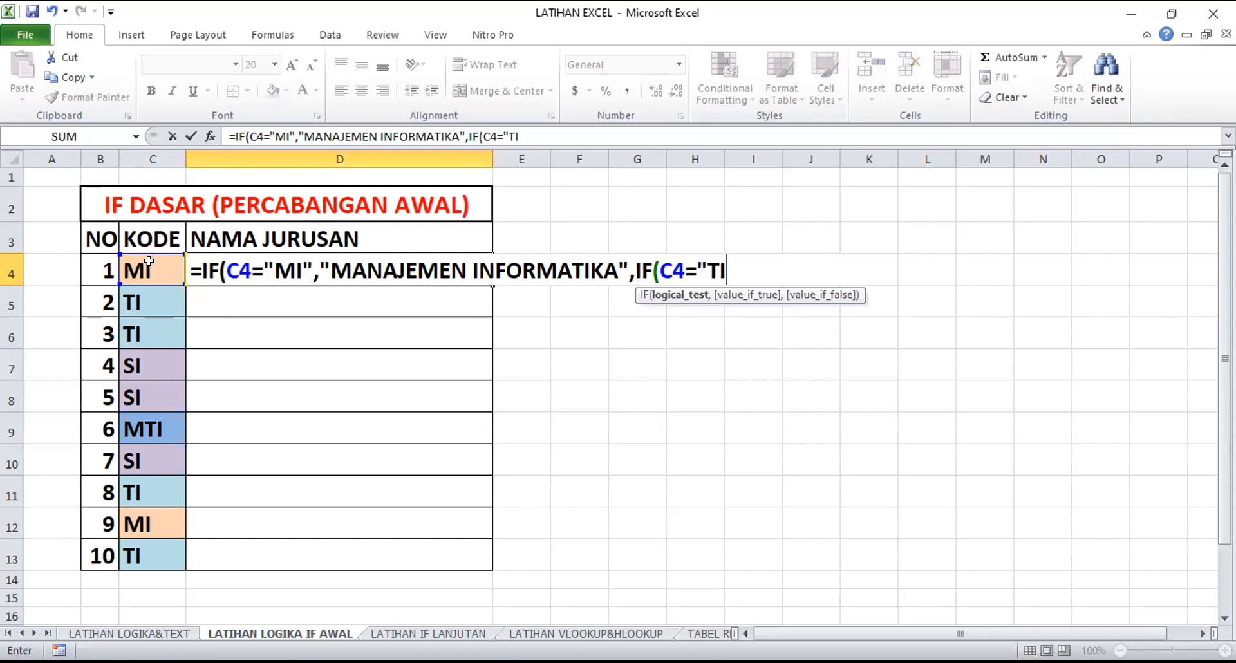
{"action": "type", "text": "\",TEKNIK"}
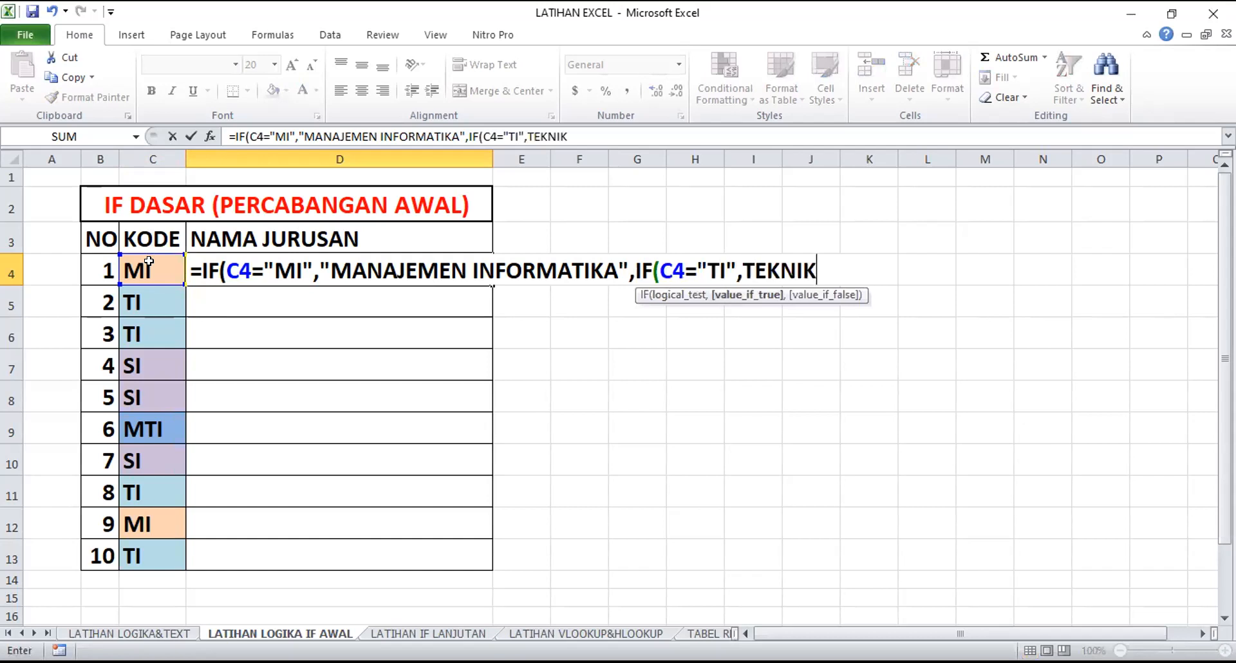
Give the C4="TI" test the value-if-true text "TEKNIK INFORMATIKA", followed by a comma
{"action": "key", "text": "BackSpace"}
{"action": "key", "text": "BackSpace"}
{"action": "key", "text": "BackSpace"}
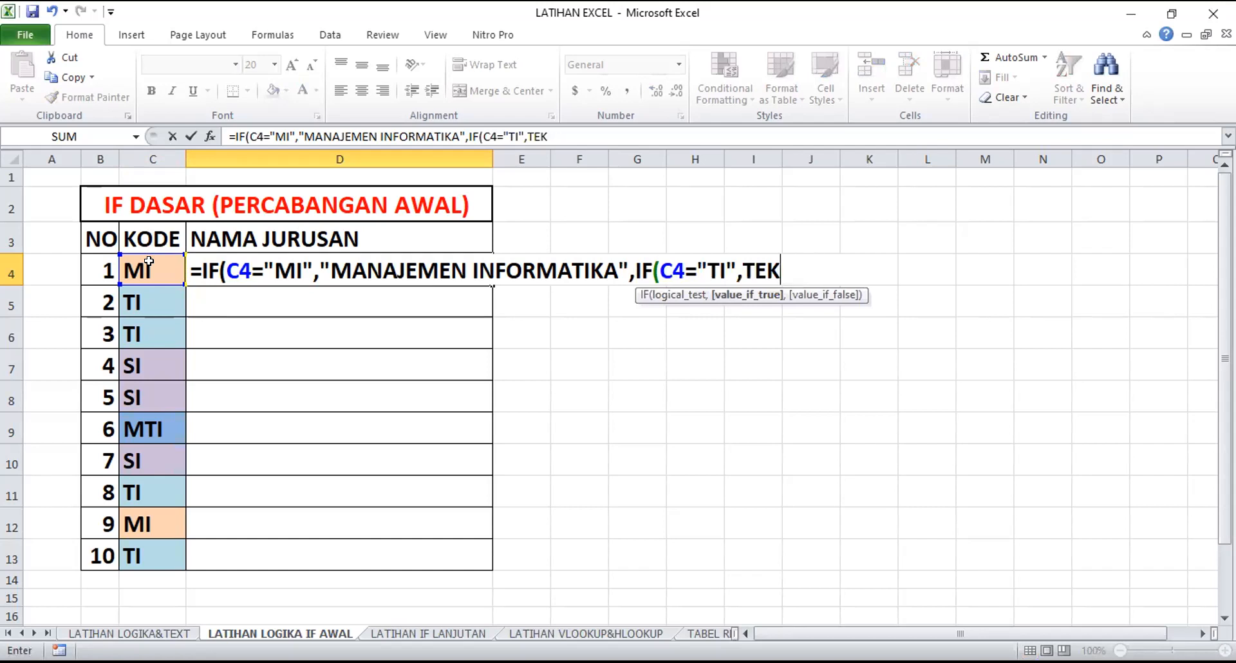
{"action": "key", "text": "BackSpace"}
{"action": "key", "text": "BackSpace"}
{"action": "key", "text": "BackSpace"}
{"action": "type", "text": "\""}
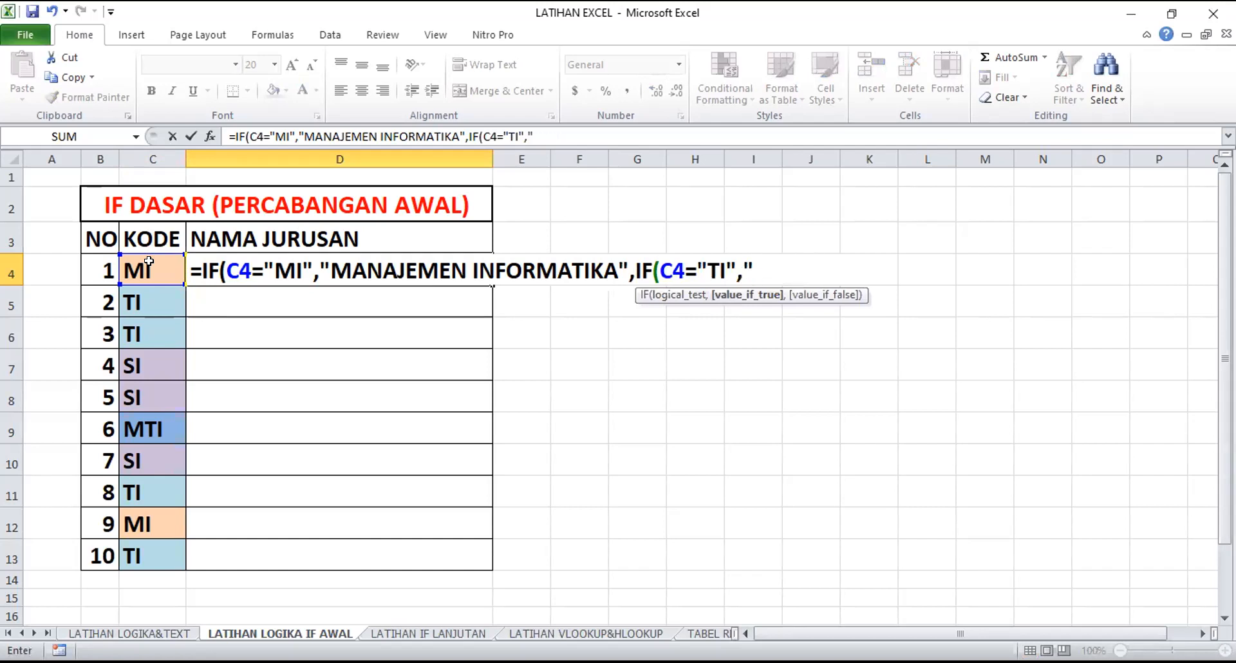
{"action": "type", "text": "TEKNIK"}
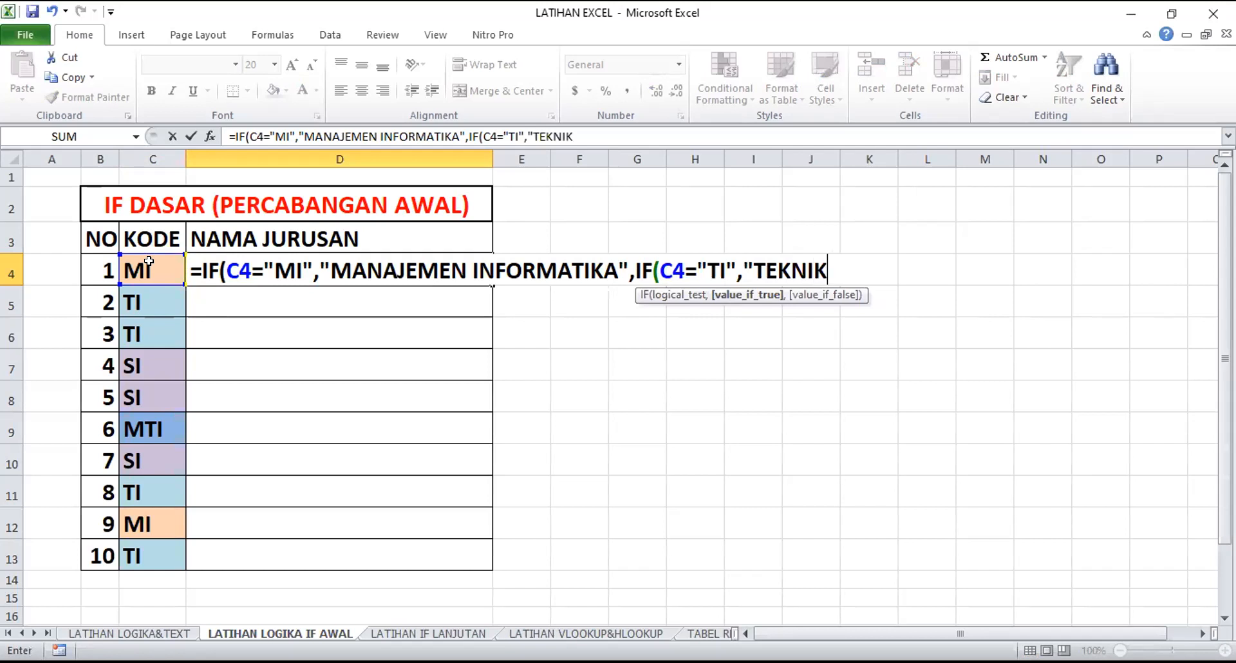
{"action": "type", "text": " INFORMATIKA"}
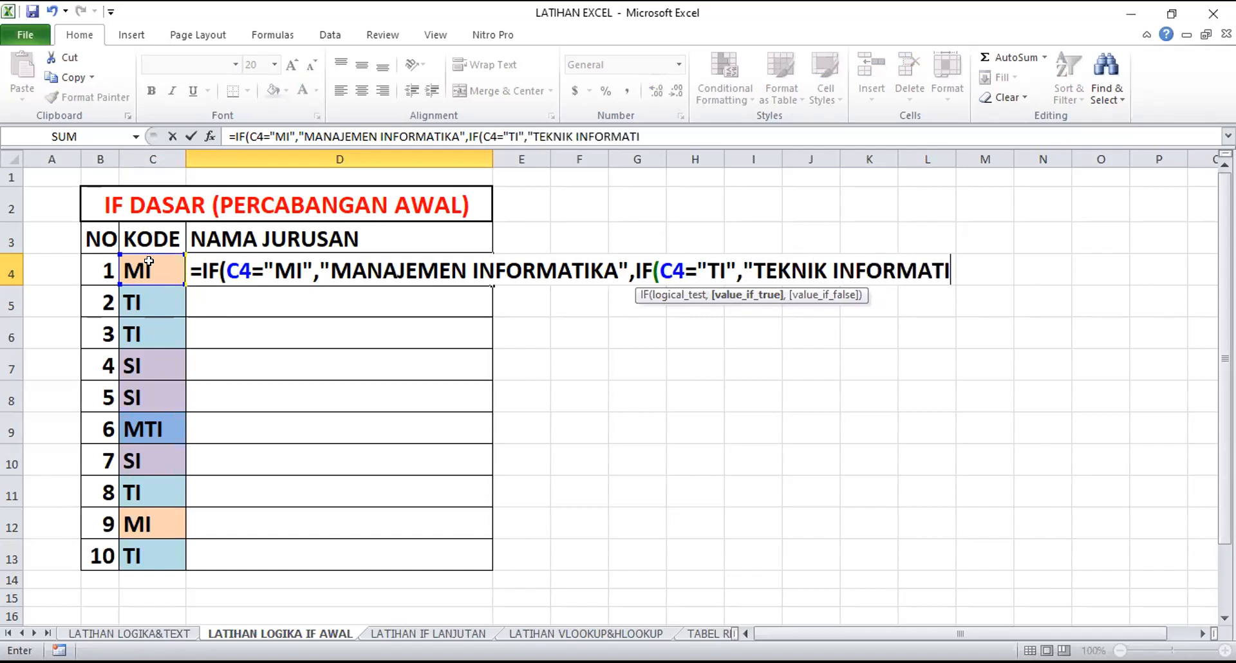
{"action": "type", "text": "\","}
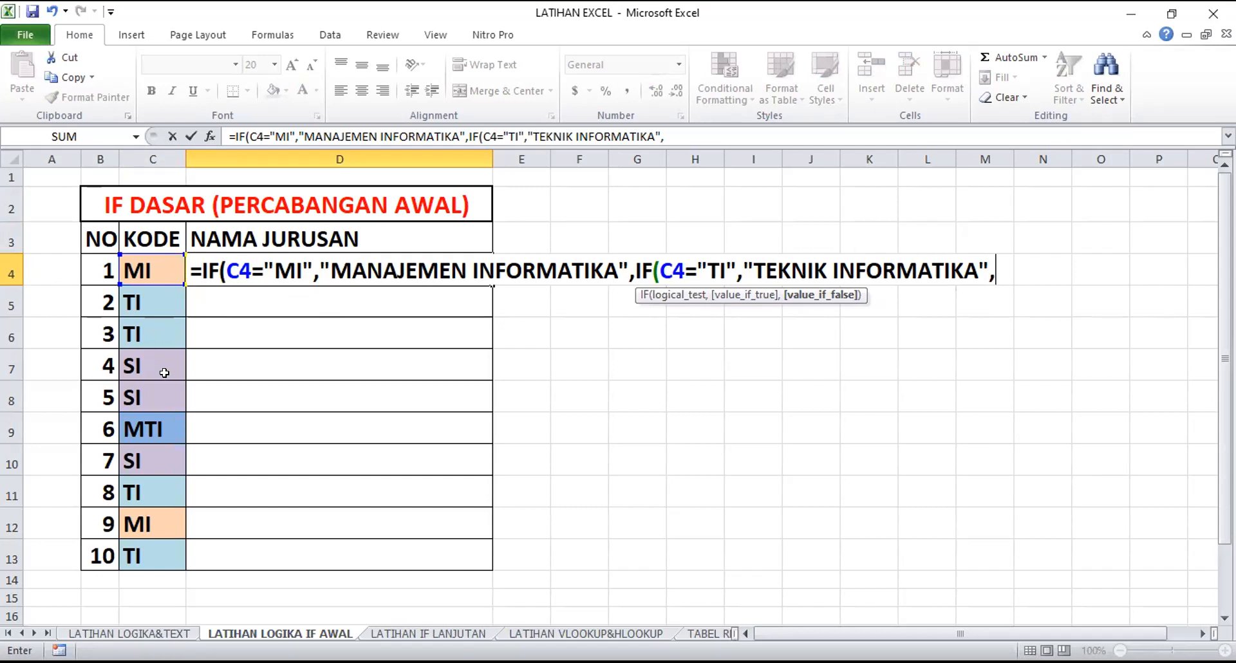
Nest a third IF in D4's formula that tests whether C4="SI"
{"action": "type", "text": "IF("}
{"action": "left_click", "coordinate": [156, 266]}
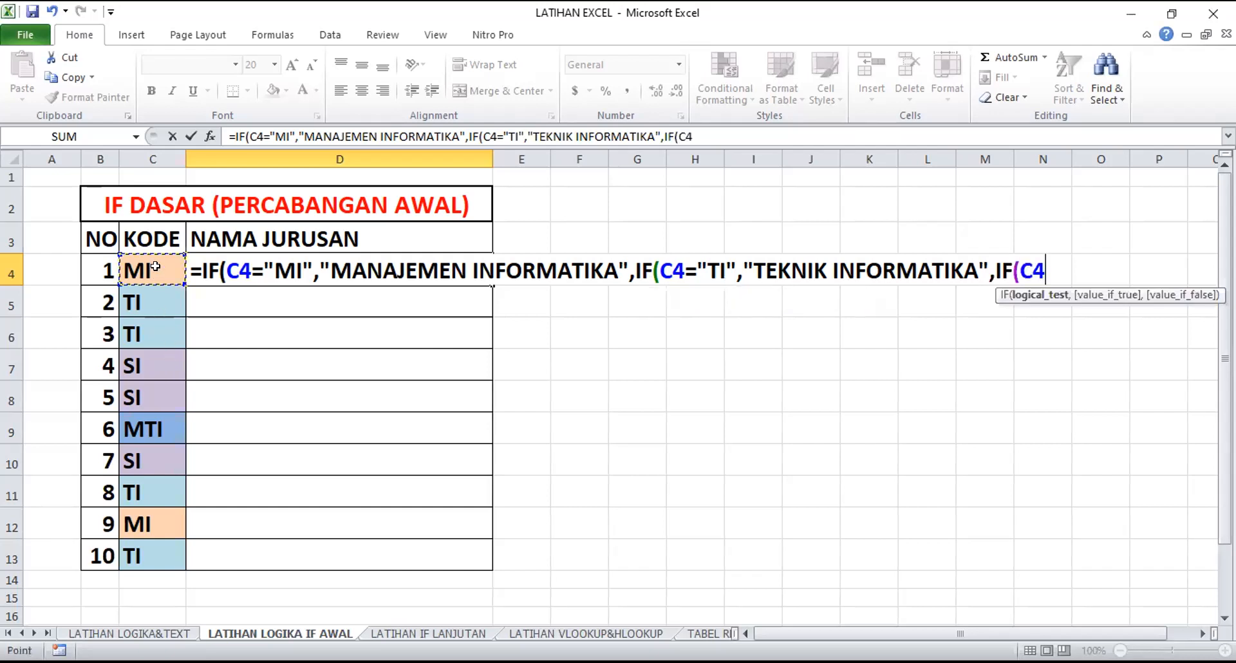
{"action": "type", "text": "="}
{"action": "type", "text": "SI"}
{"action": "key", "text": "BackSpace"}
{"action": "key", "text": "BackSpace"}
{"action": "type", "text": "\"SI\""}
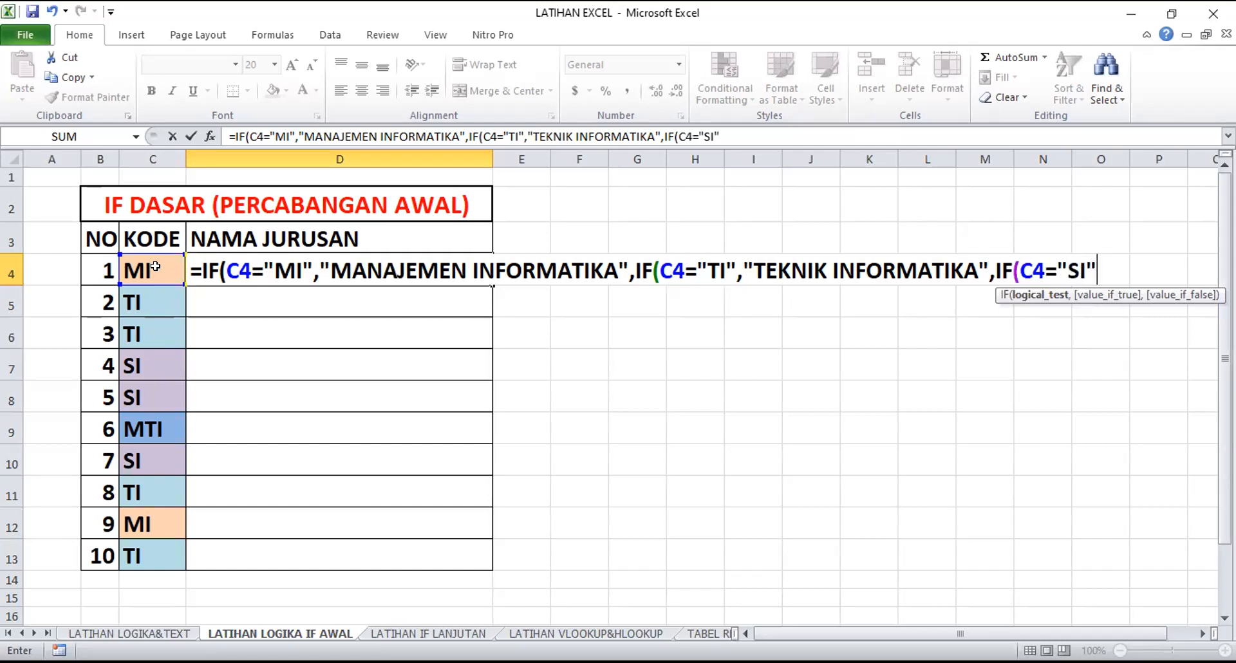
{"action": "type", "text": ",\"SIS"}
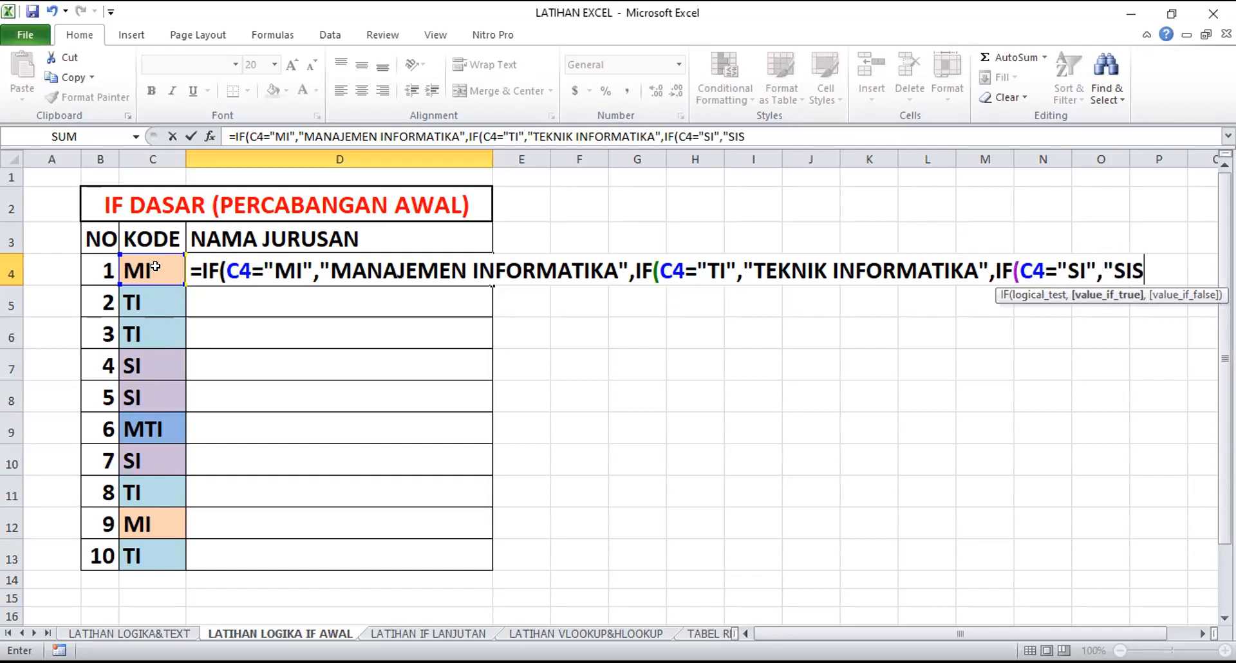
{"action": "type", "text": "TEM "}
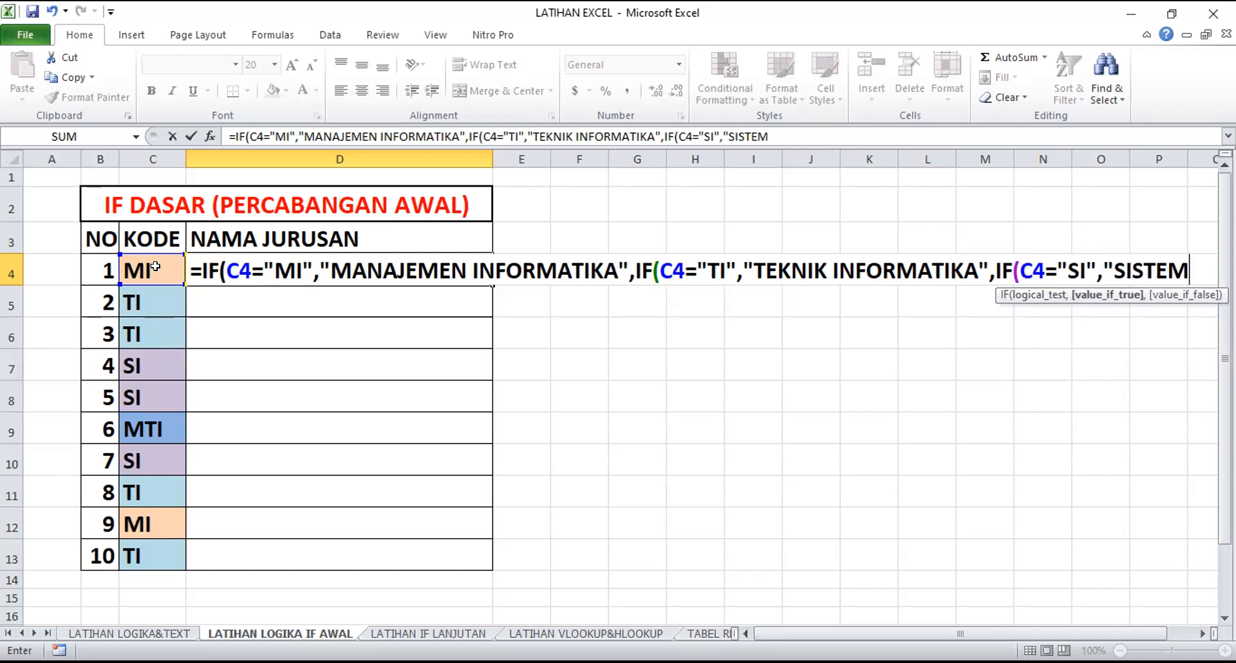
{"action": "type", "text": "INFORMA"}
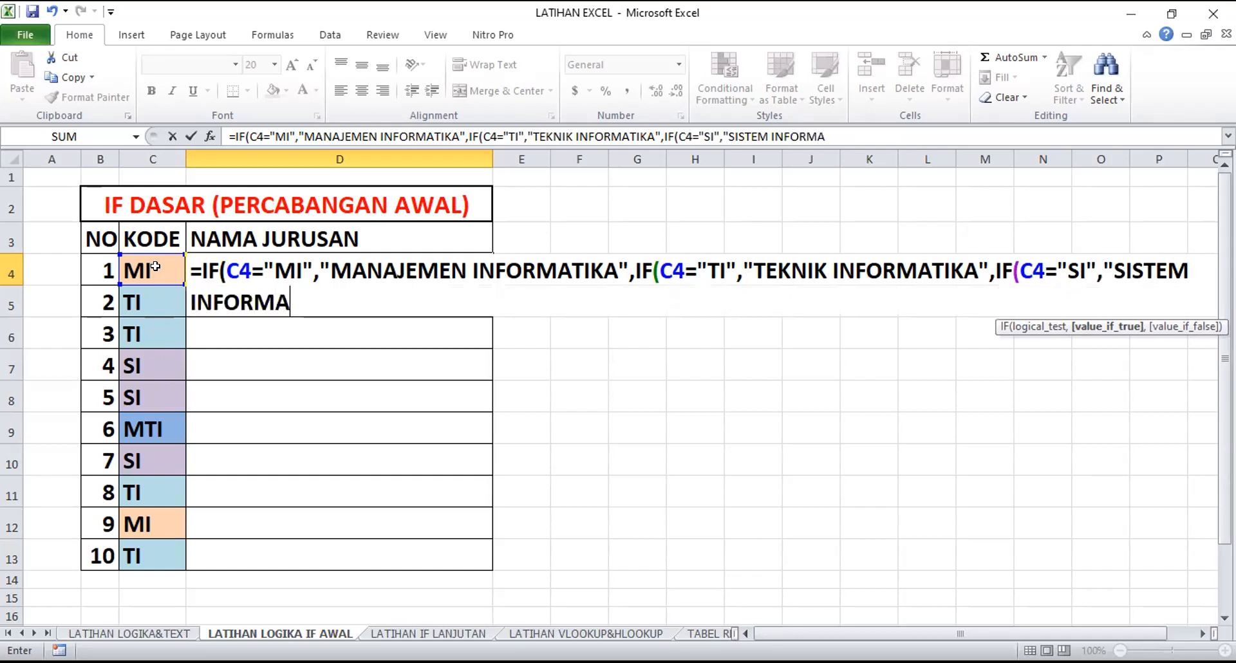
{"action": "type", "text": "SI\","}
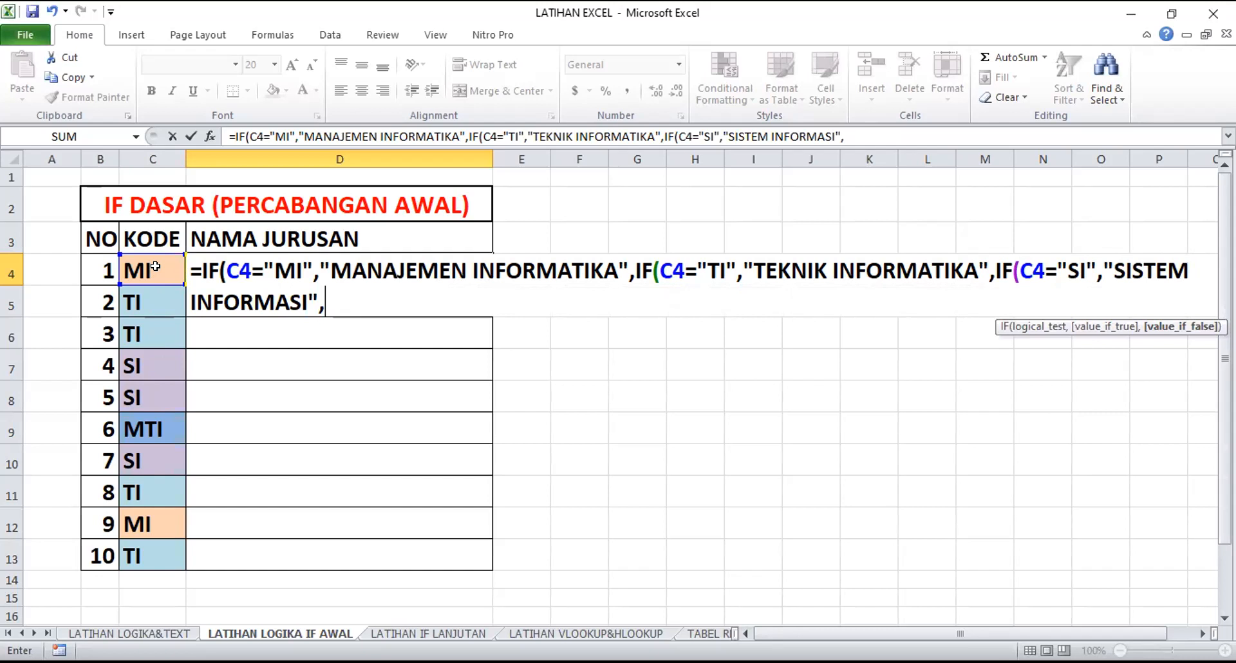
Enter "MAGISTER TEKNIK INFORMATIKA" as the value-if-false of the innermost IF in D4's formula
{"action": "type", "text": "\"MA"}
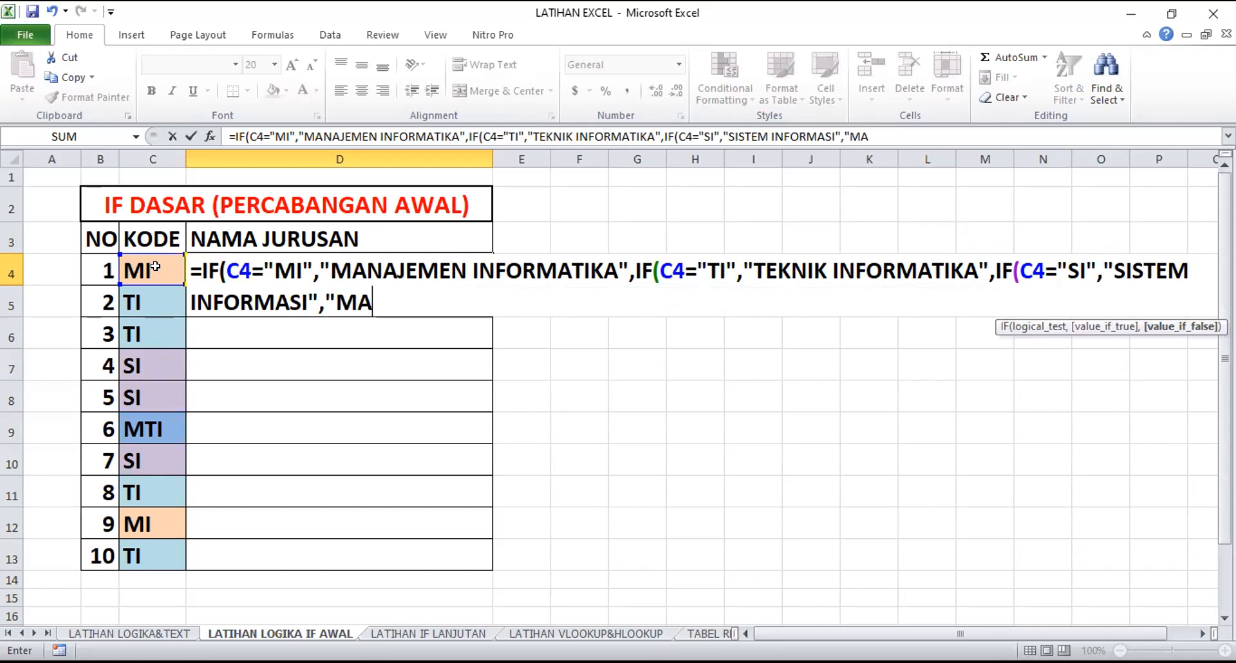
{"action": "type", "text": "GISTER "}
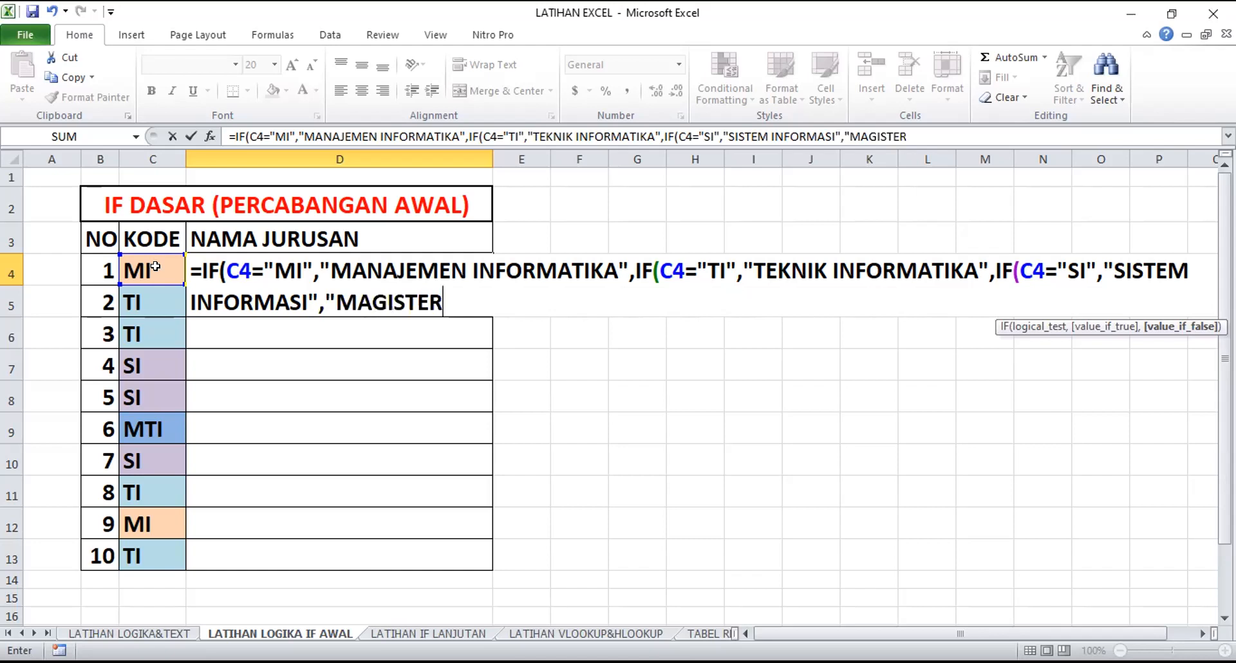
{"action": "type", "text": "TEKNIK"}
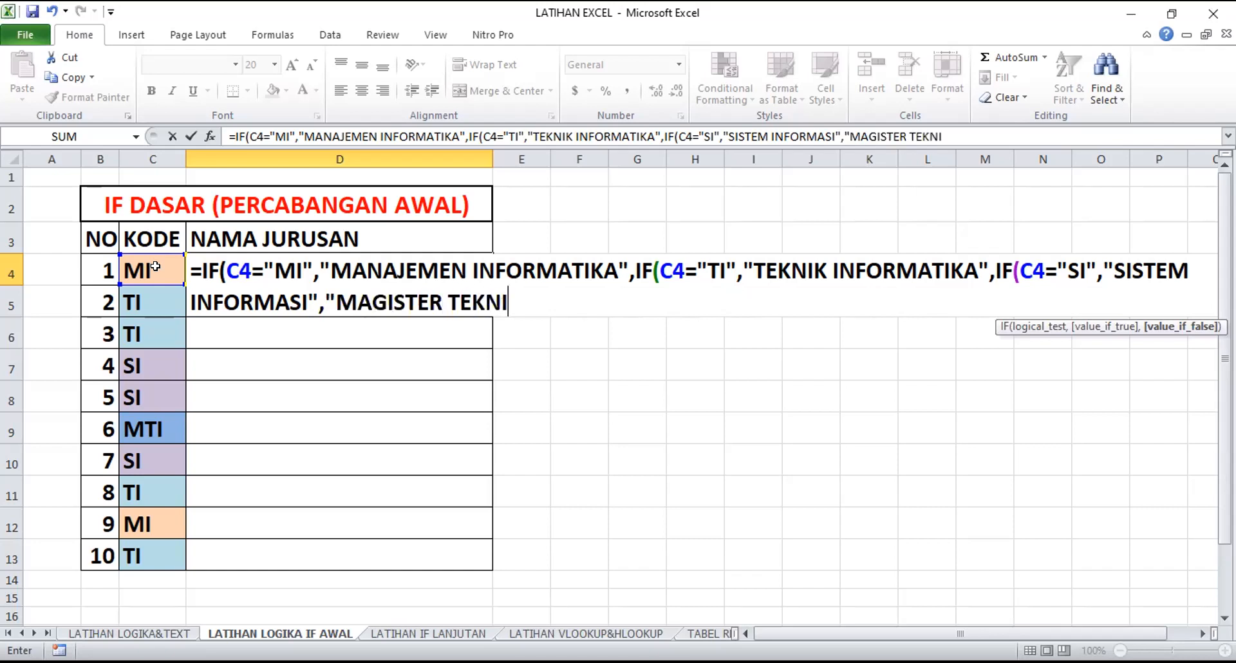
{"action": "type", "text": " INFORMATIKA"}
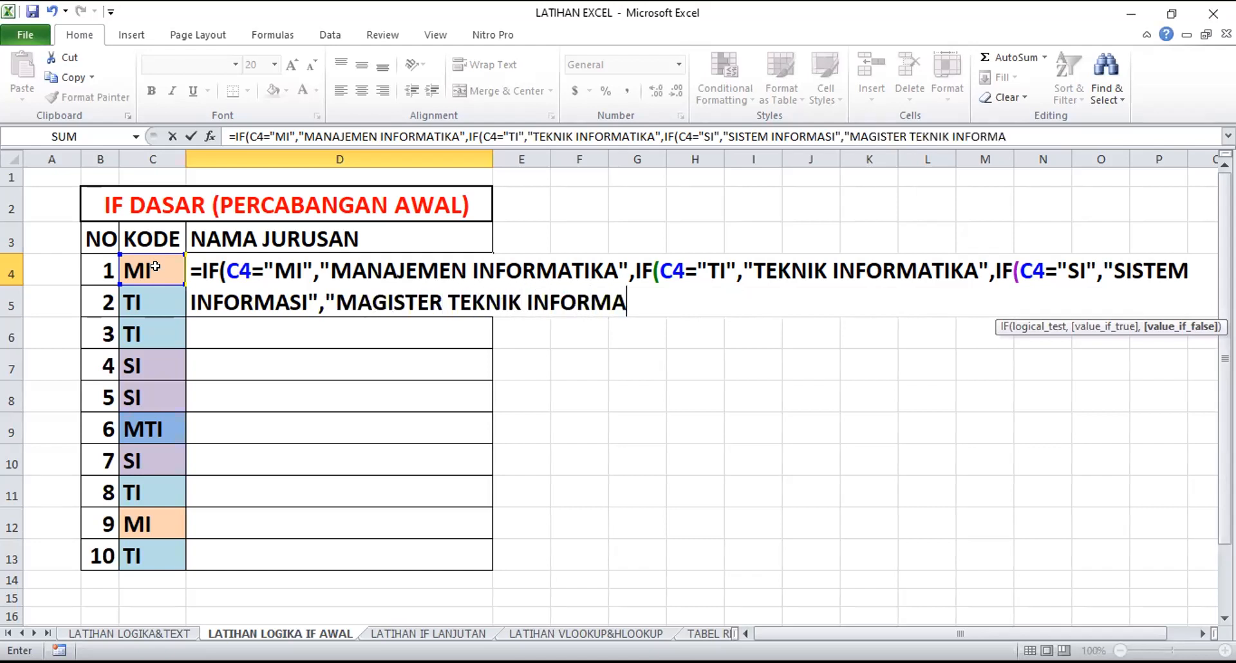
{"action": "type", "text": "\""}
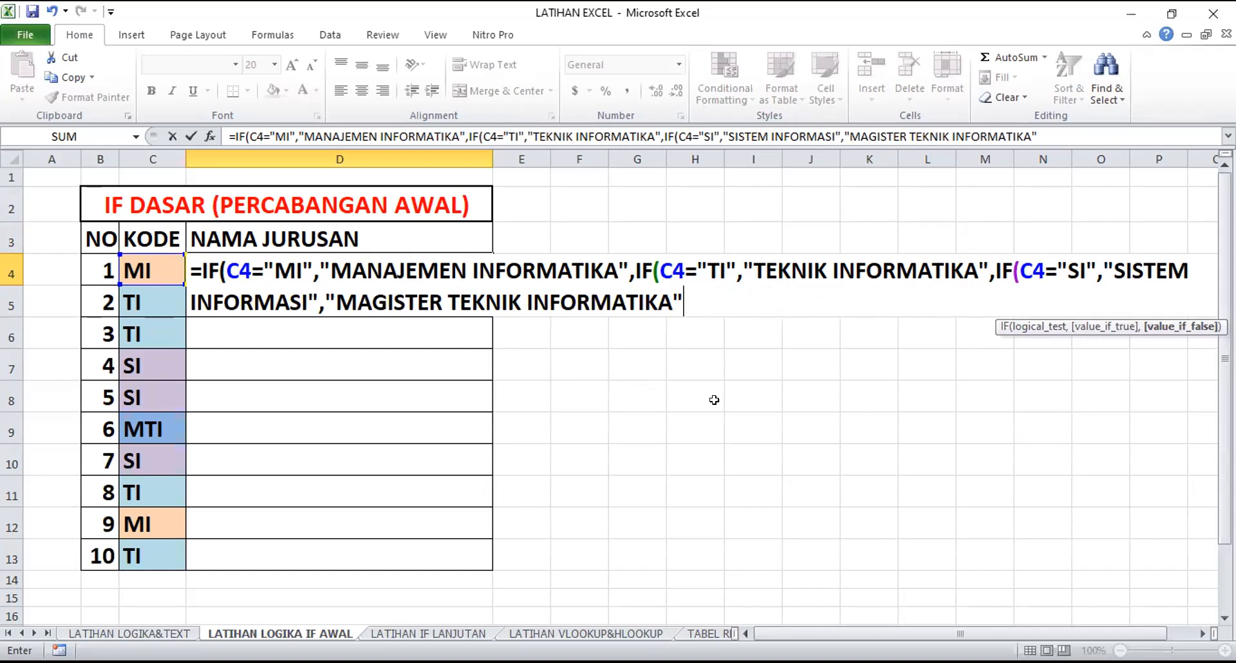
Replace the last value-if-false text in D4's formula with a fourth nested IF testing whether C4="MTI", followed by a comma
{"action": "key", "text": "BackSpace"}
{"action": "key", "text": "BackSpace"}
{"action": "key", "text": "BackSpace"}
{"action": "key", "text": "BackSpace"}
{"action": "key", "text": "BackSpace"}
{"action": "key", "text": "BackSpace"}
{"action": "key", "text": "BackSpace"}
{"action": "key", "text": "BackSpace"}
{"action": "key", "text": "BackSpace"}
{"action": "key", "text": "BackSpace"}
{"action": "key", "text": "BackSpace"}
{"action": "key", "text": "BackSpace"}
{"action": "key", "text": "BackSpace"}
{"action": "key", "text": "BackSpace"}
{"action": "key", "text": "BackSpace"}
{"action": "key", "text": "BackSpace"}
{"action": "key", "text": "BackSpace"}
{"action": "key", "text": "BackSpace"}
{"action": "key", "text": "BackSpace"}
{"action": "key", "text": "BackSpace"}
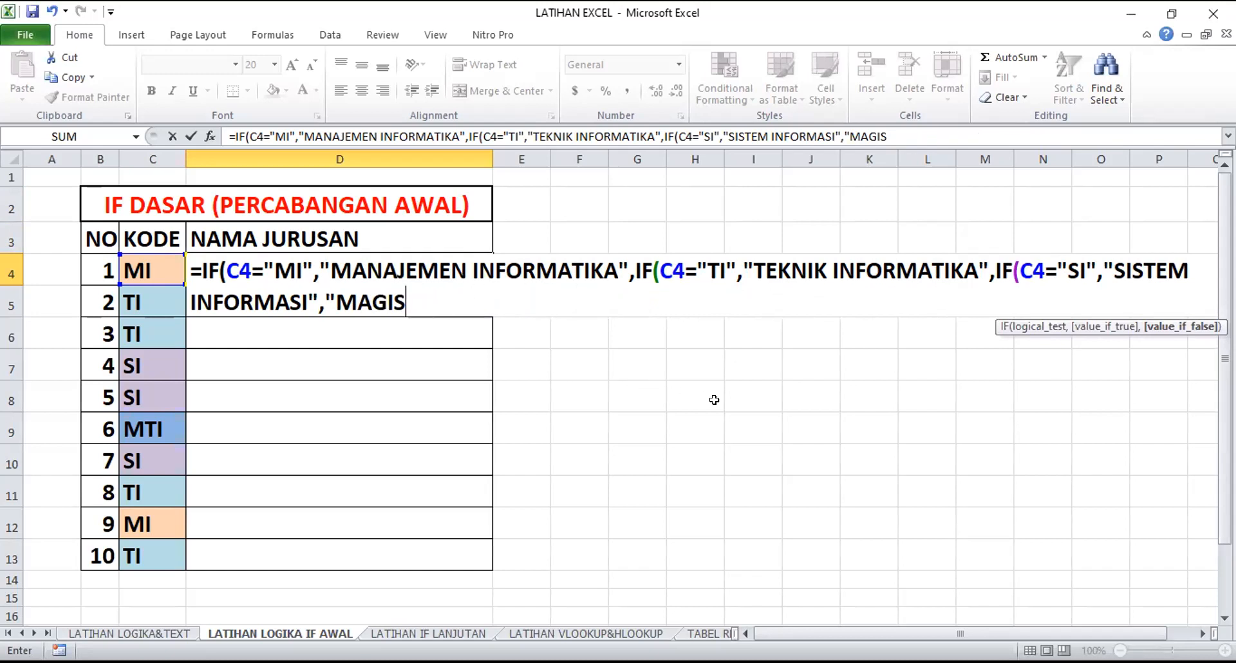
{"action": "type", "text": "I"}
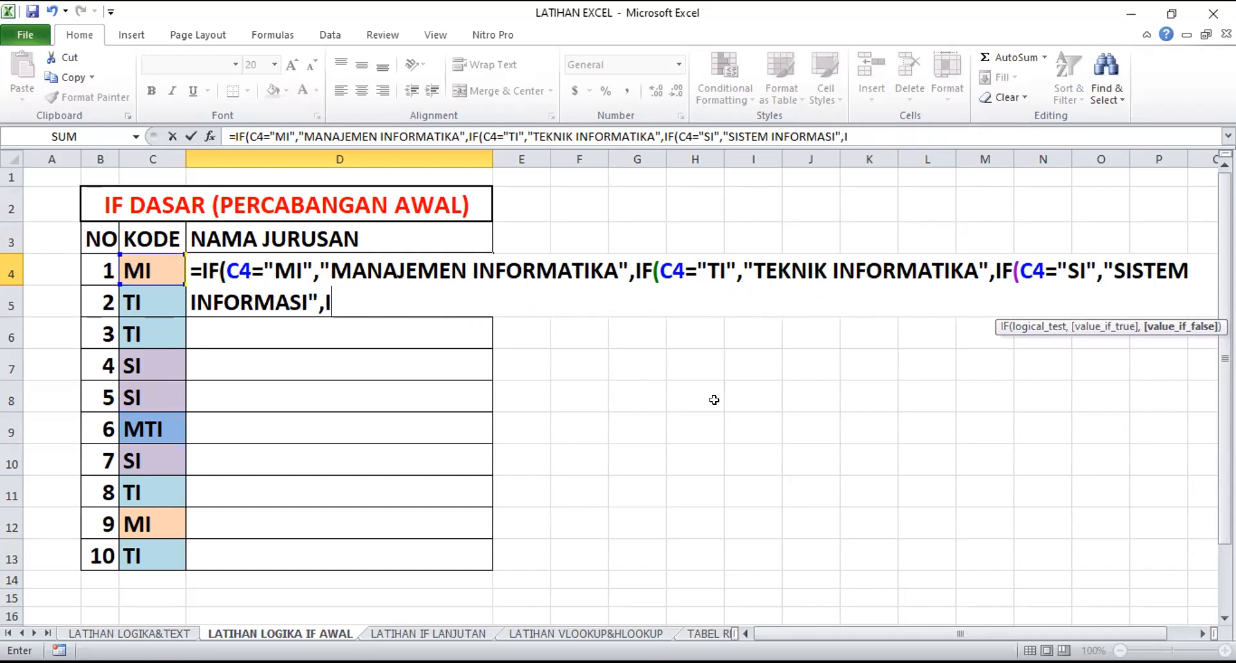
{"action": "type", "text": "F"}
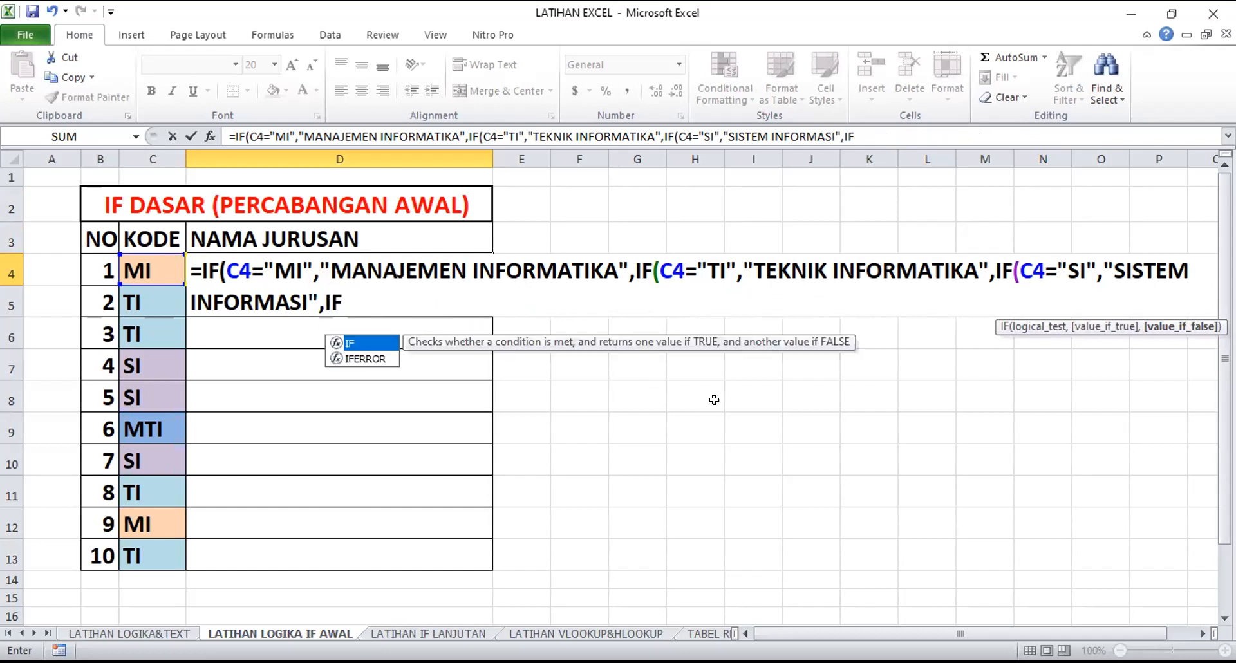
{"action": "type", "text": "("}
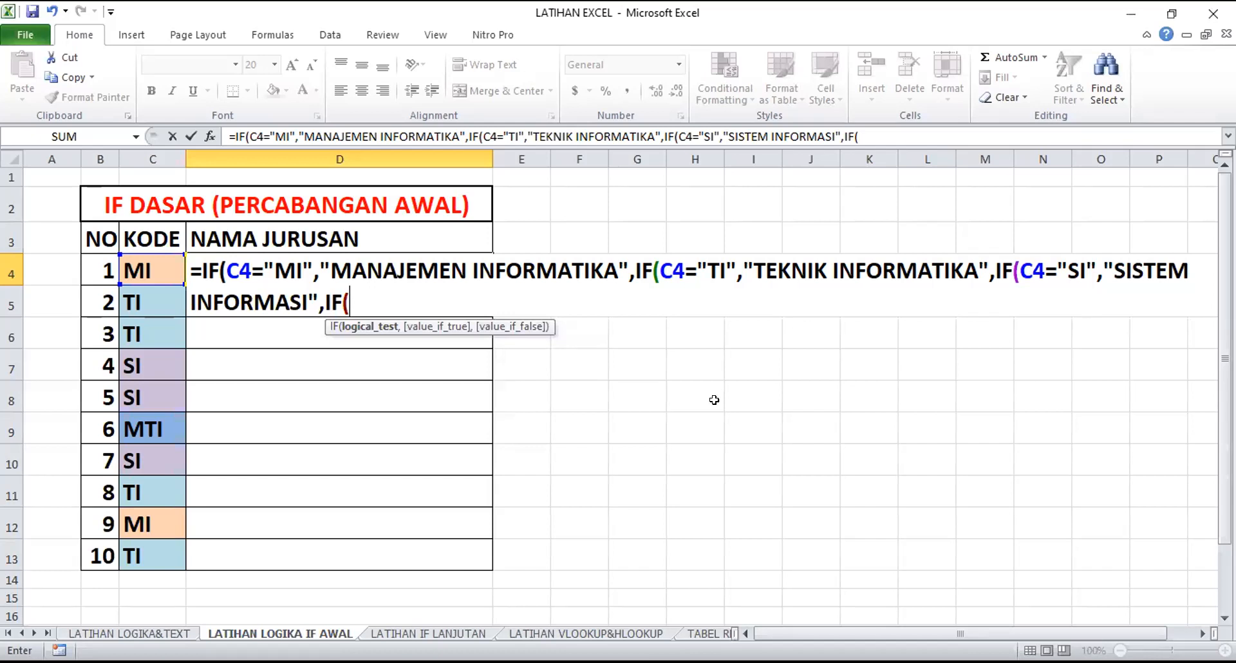
{"action": "left_click", "coordinate": [156, 266]}
{"action": "type", "text": "="}
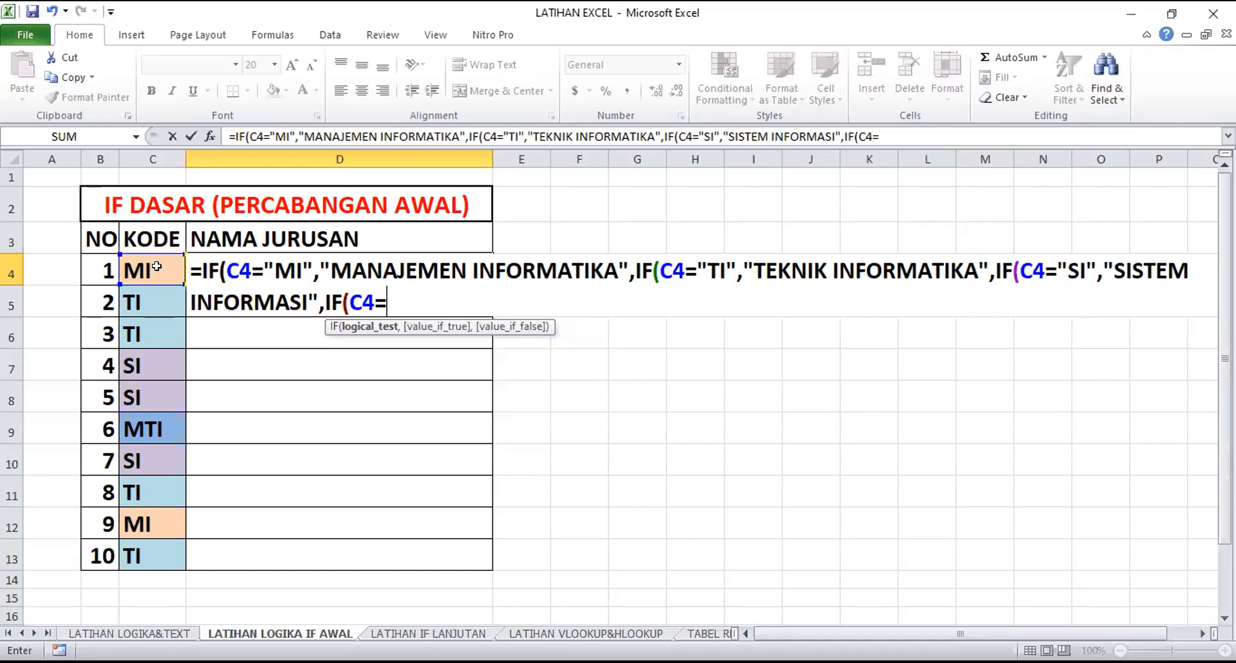
{"action": "type", "text": "\"MTI\""}
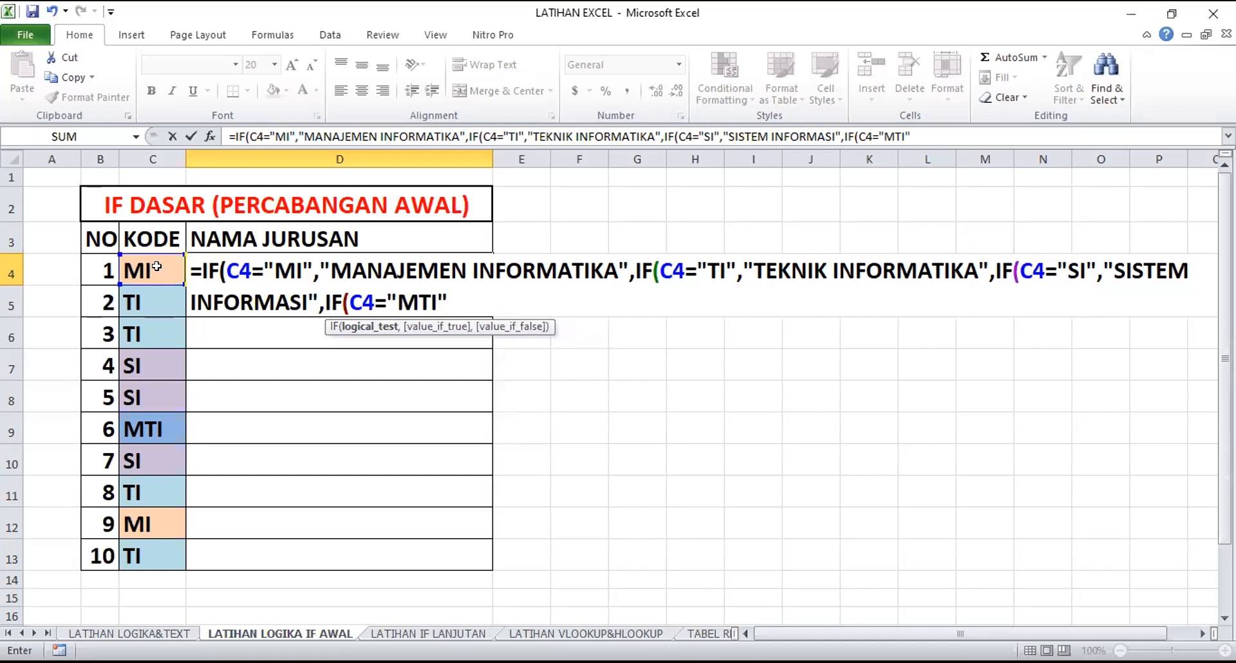
{"action": "type", "text": ","}
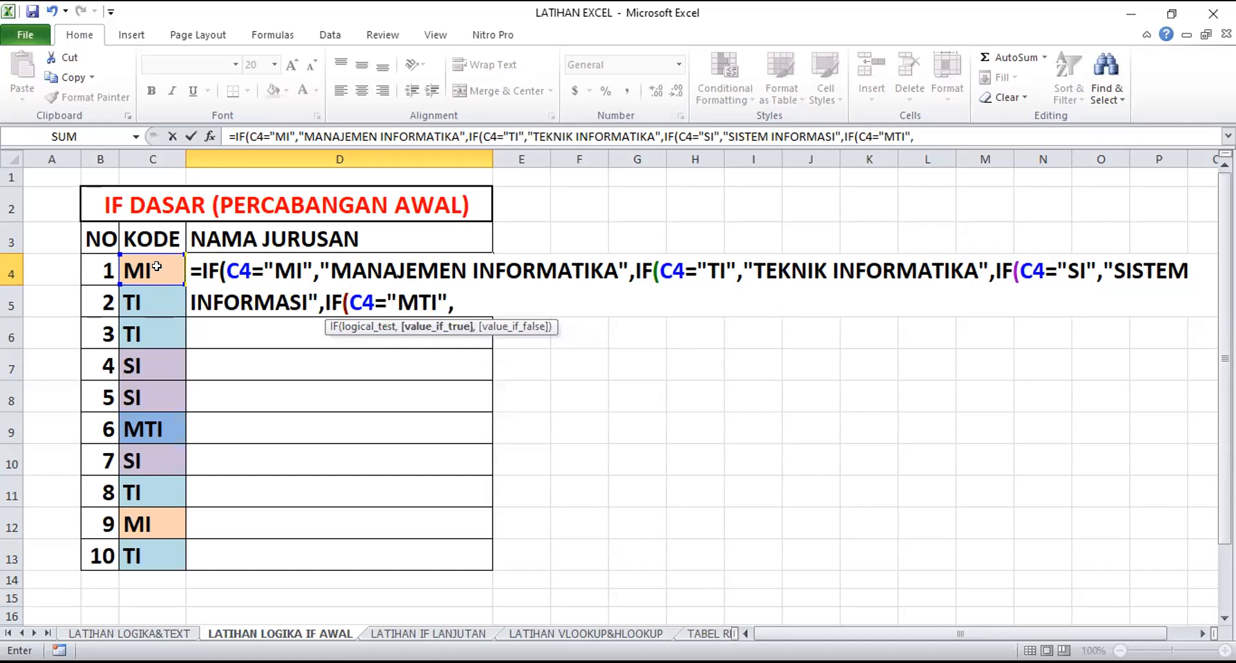
{"action": "type", "text": "\"MAGI"}
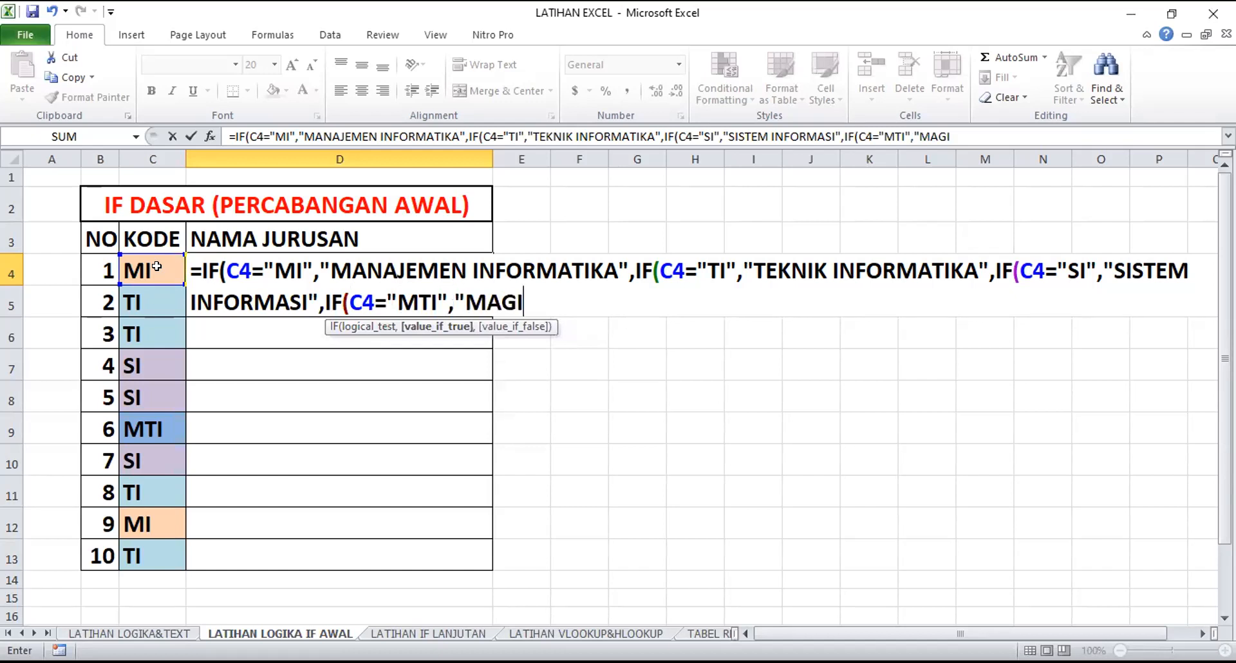
{"action": "type", "text": "STER TE"}
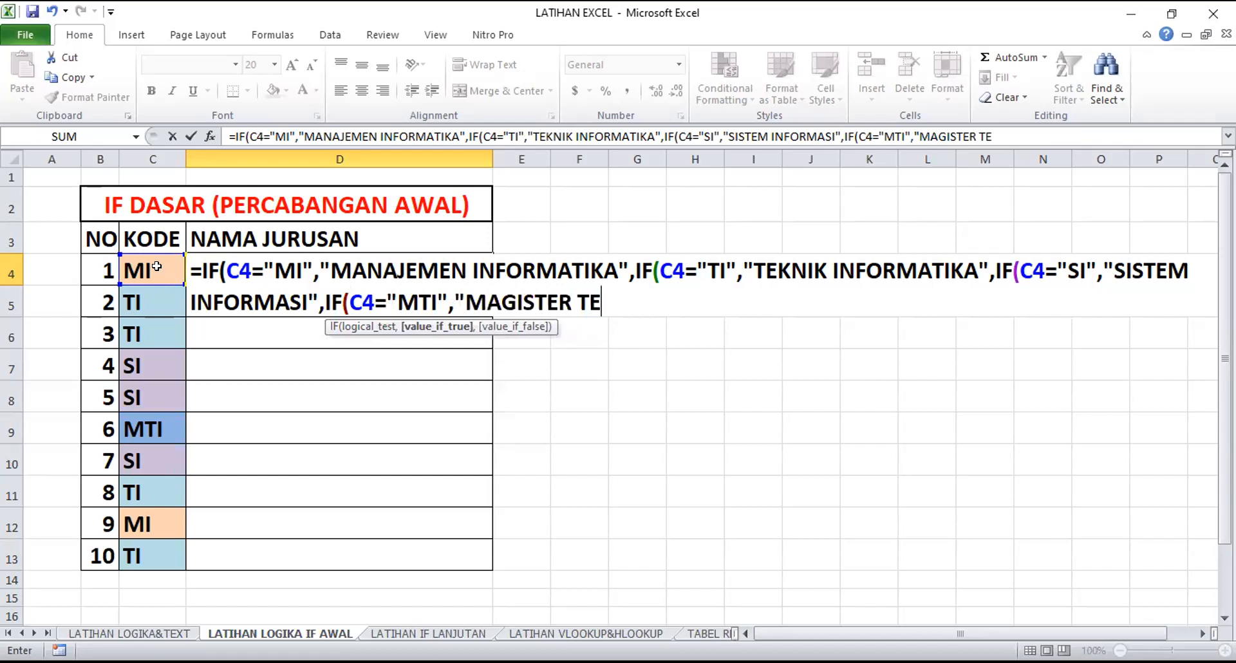
{"action": "type", "text": "K NIK INFORMATIKA"}
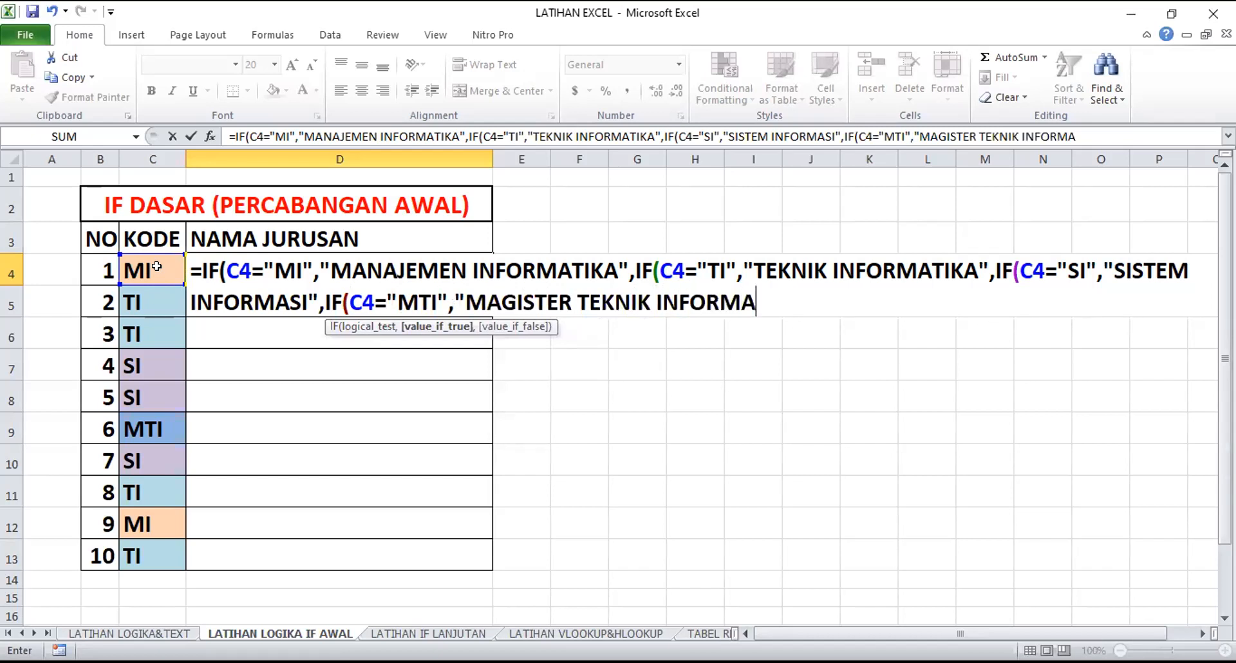
{"action": "type", "text": "\""}
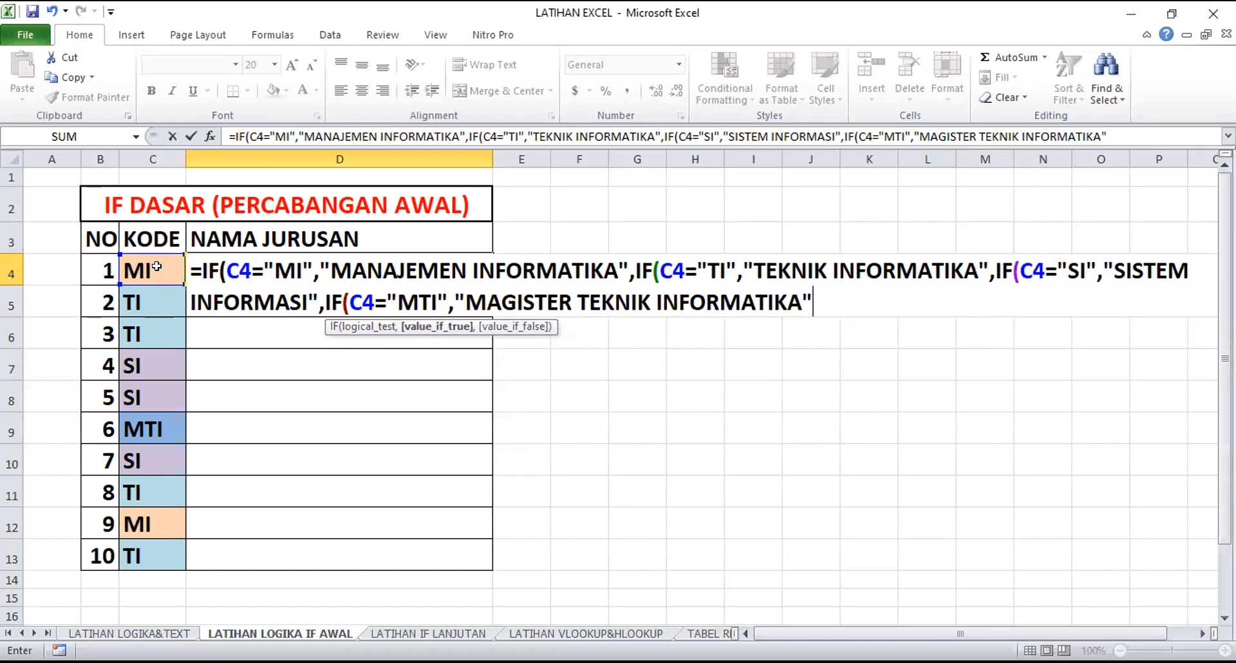
{"action": "type", "text": ","}
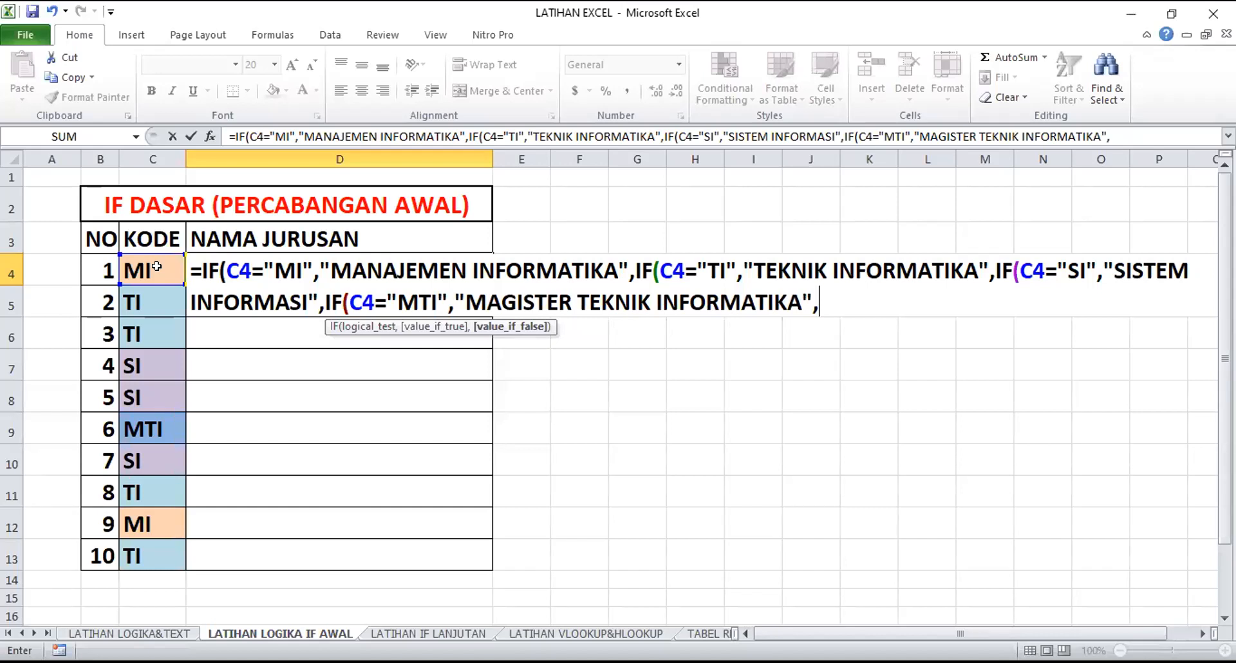
Enter "TIDAK TERDAFTAR" as the final value-if-false, close all four IF functions and commit D4's formula
{"action": "type", "text": "\"TIDAK "}
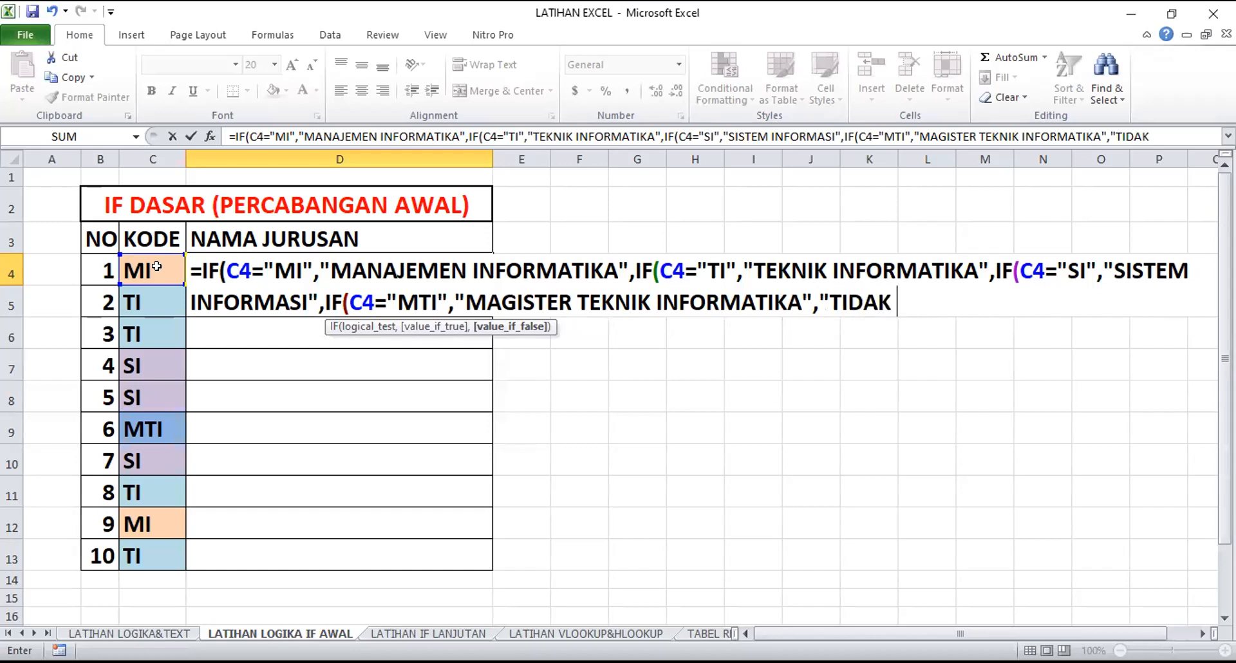
{"action": "type", "text": "TERDAF"}
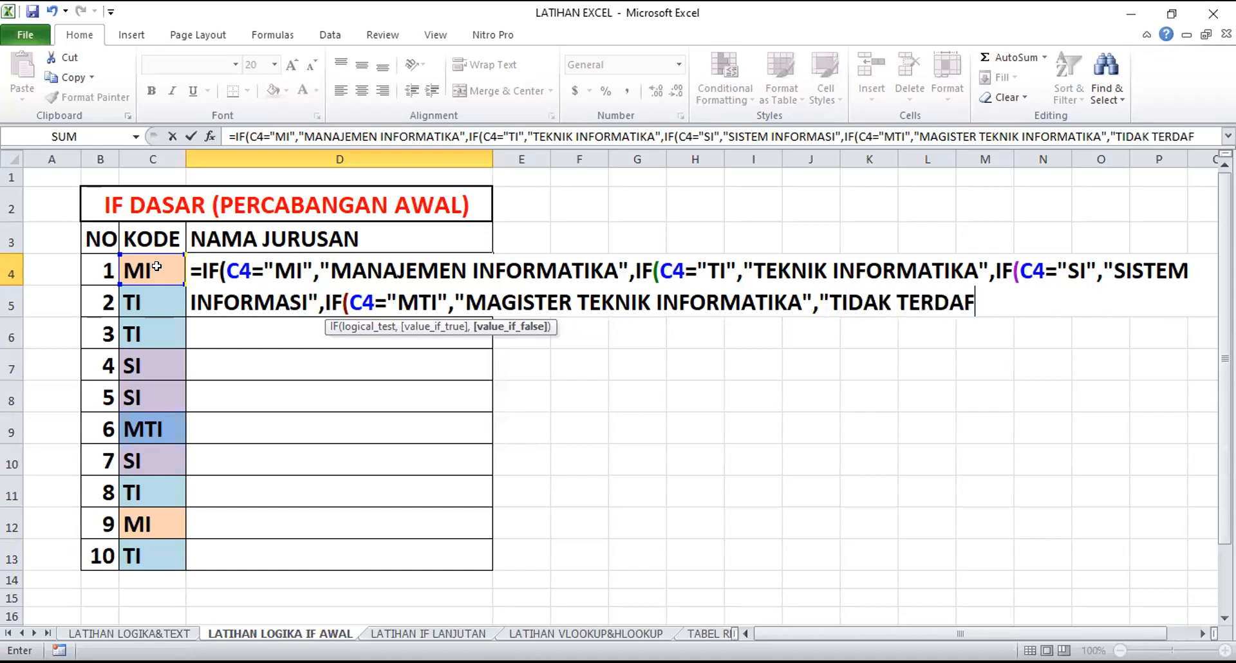
{"action": "type", "text": "TAR"}
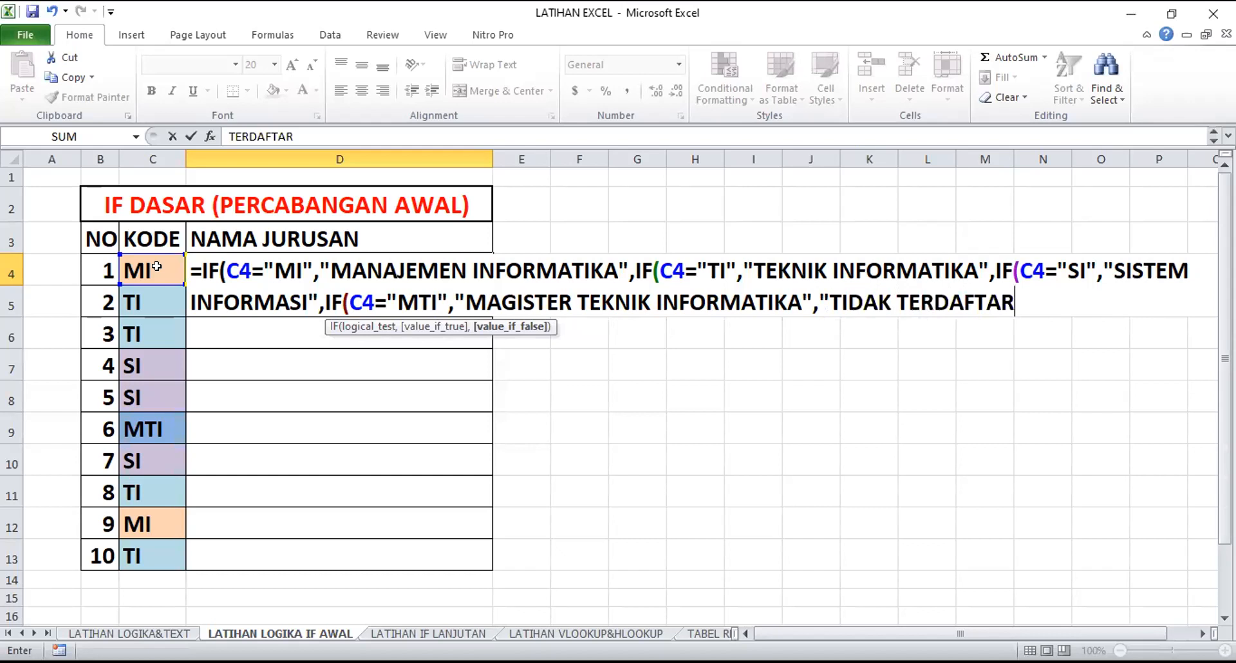
{"action": "type", "text": "\""}
{"action": "type", "text": ")))"}
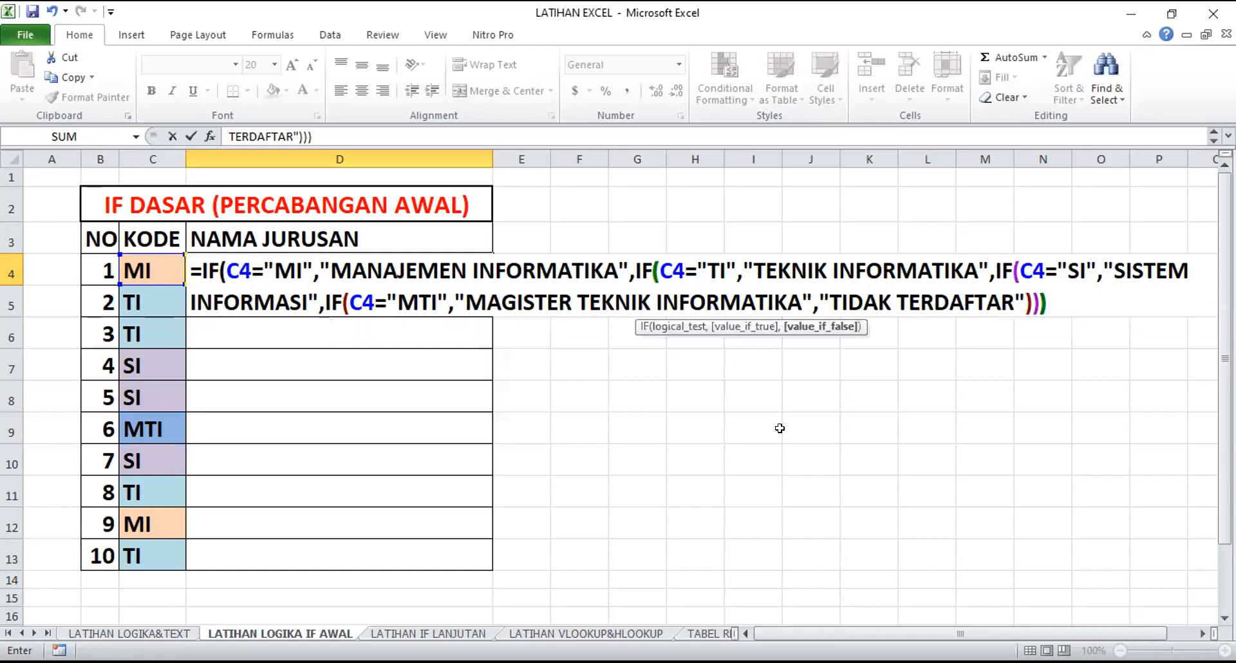
{"action": "type", "text": ")"}
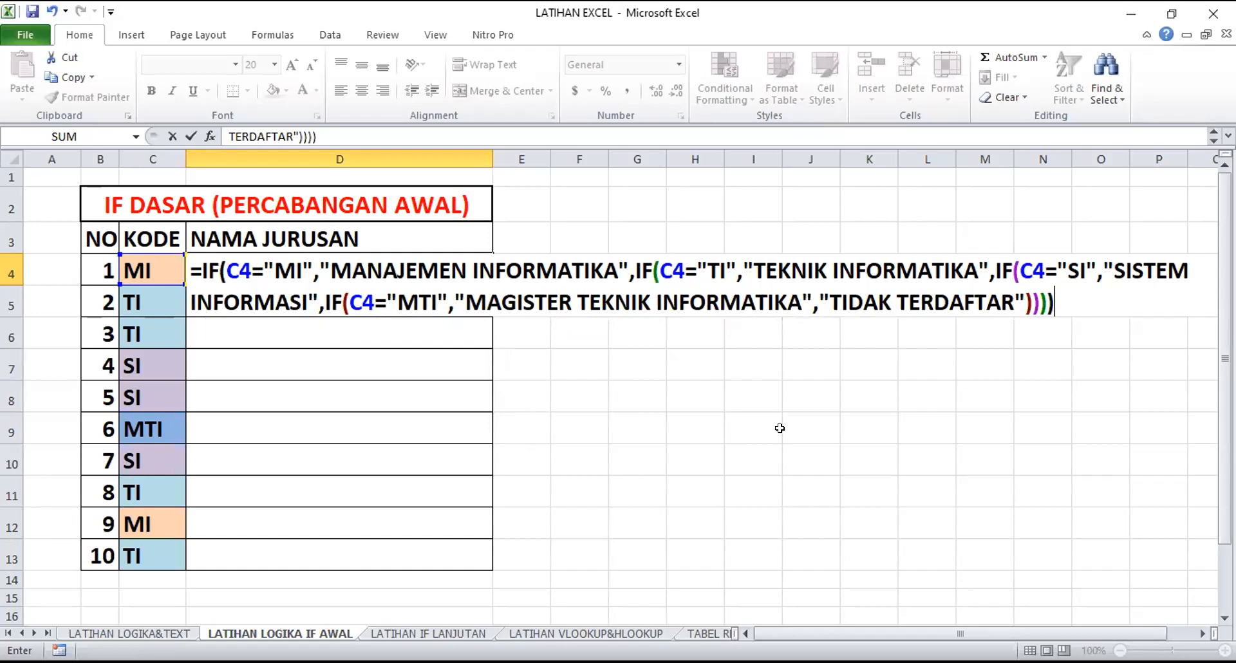
{"action": "key", "text": "Return"}
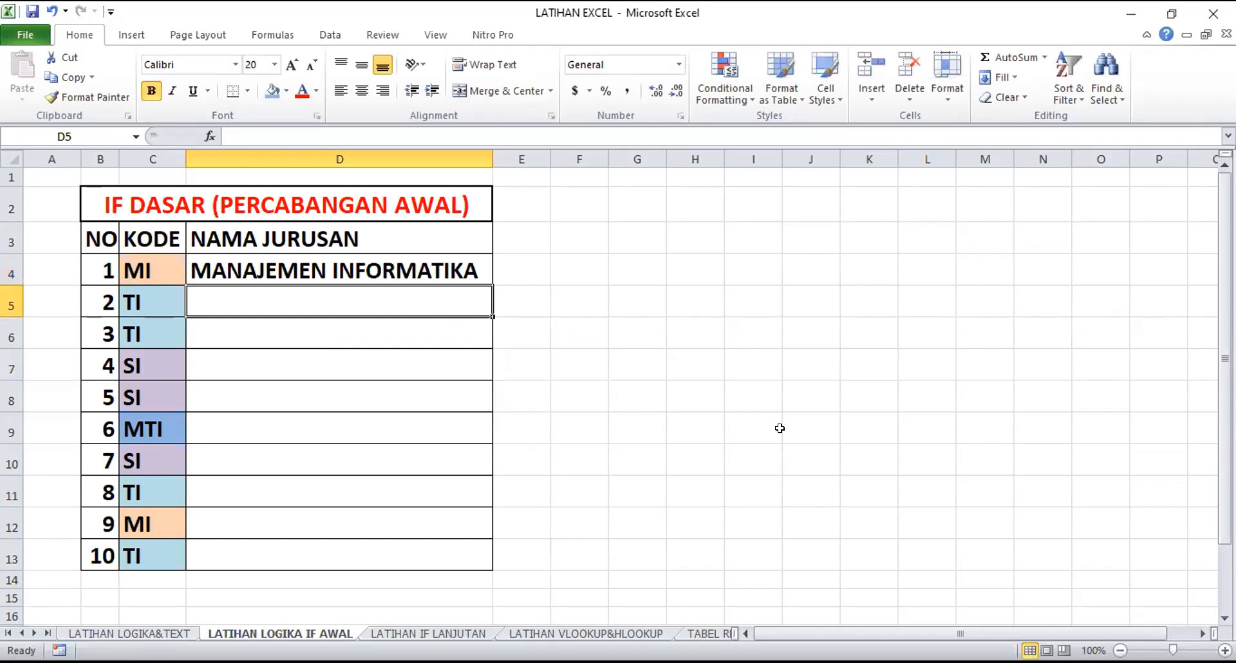
Fill D4's nested IF formula down the NAMA JURUSAN column to D13
{"action": "left_click", "coordinate": [158, 272]}
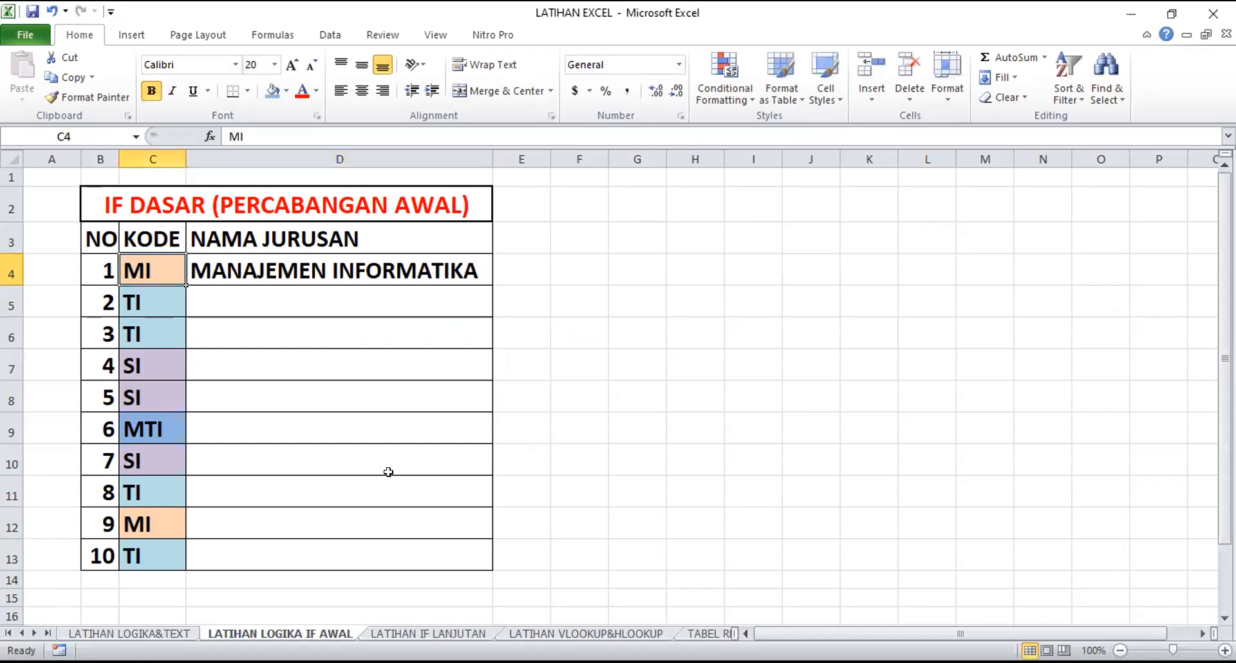
{"action": "left_click", "coordinate": [431, 260]}
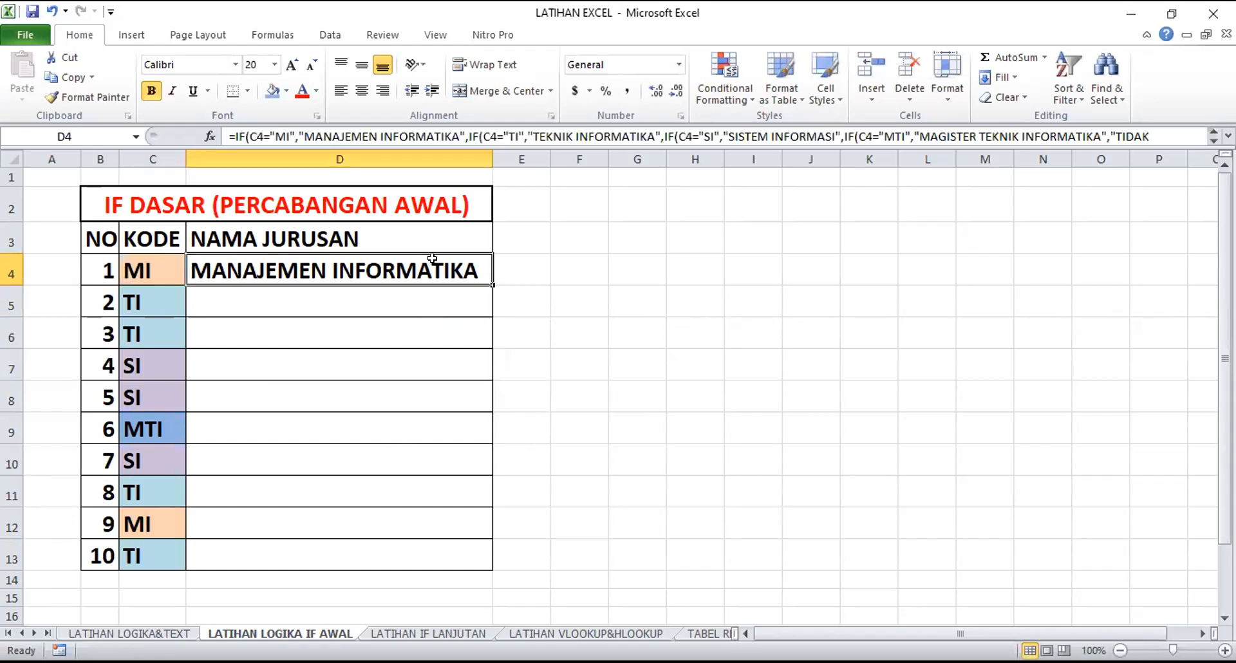
{"action": "left_click_drag", "start_coordinate": [489, 284], "coordinate": [482, 554]}
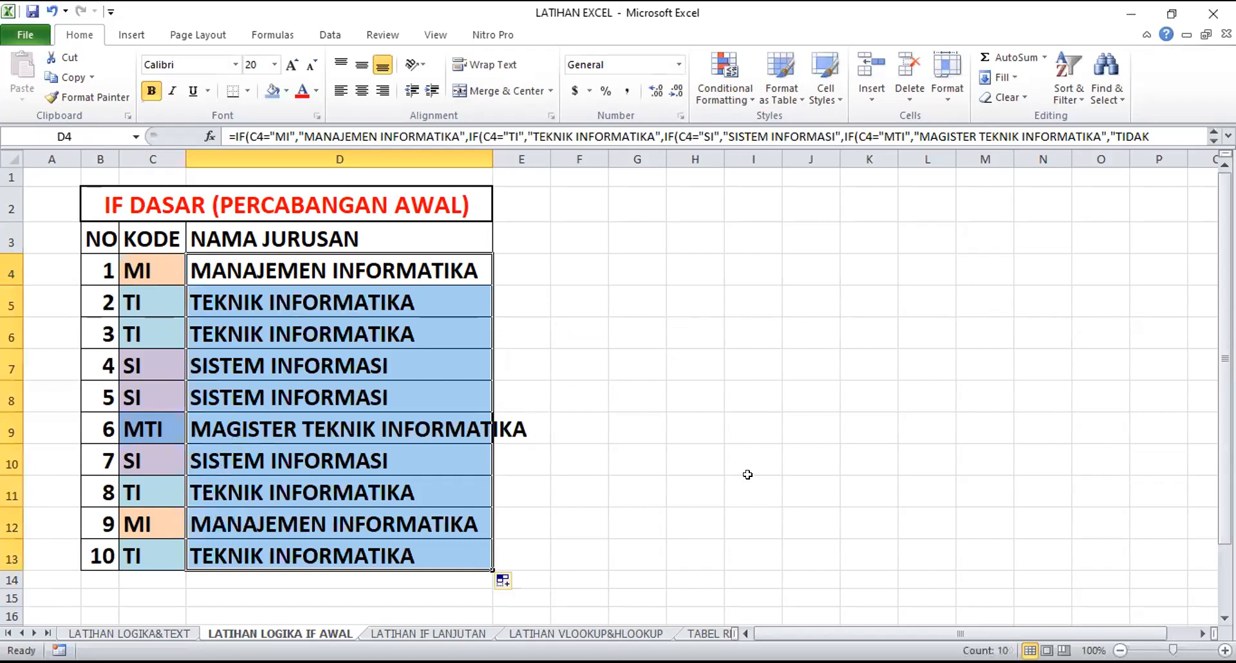
Examine the nested IF formula in D4 and its first C4 reference, leaving the formula as it is
{"action": "left_click", "coordinate": [341, 370]}
{"action": "left_click", "coordinate": [250, 274]}
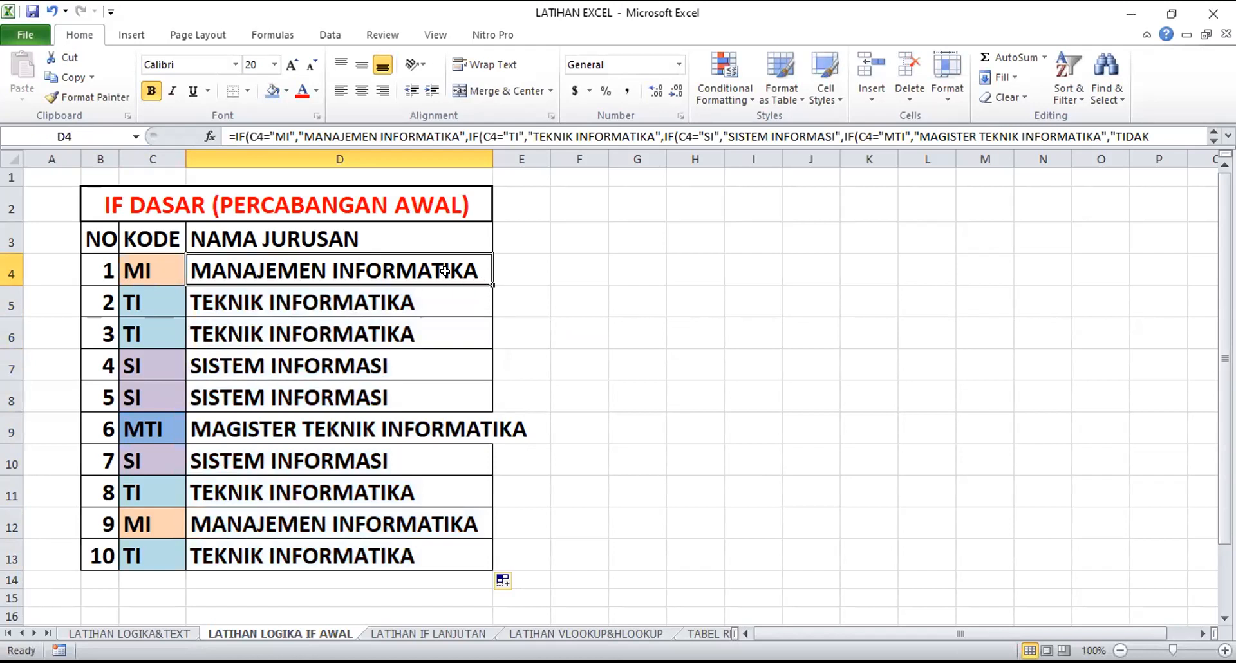
{"action": "double_click", "coordinate": [241, 271]}
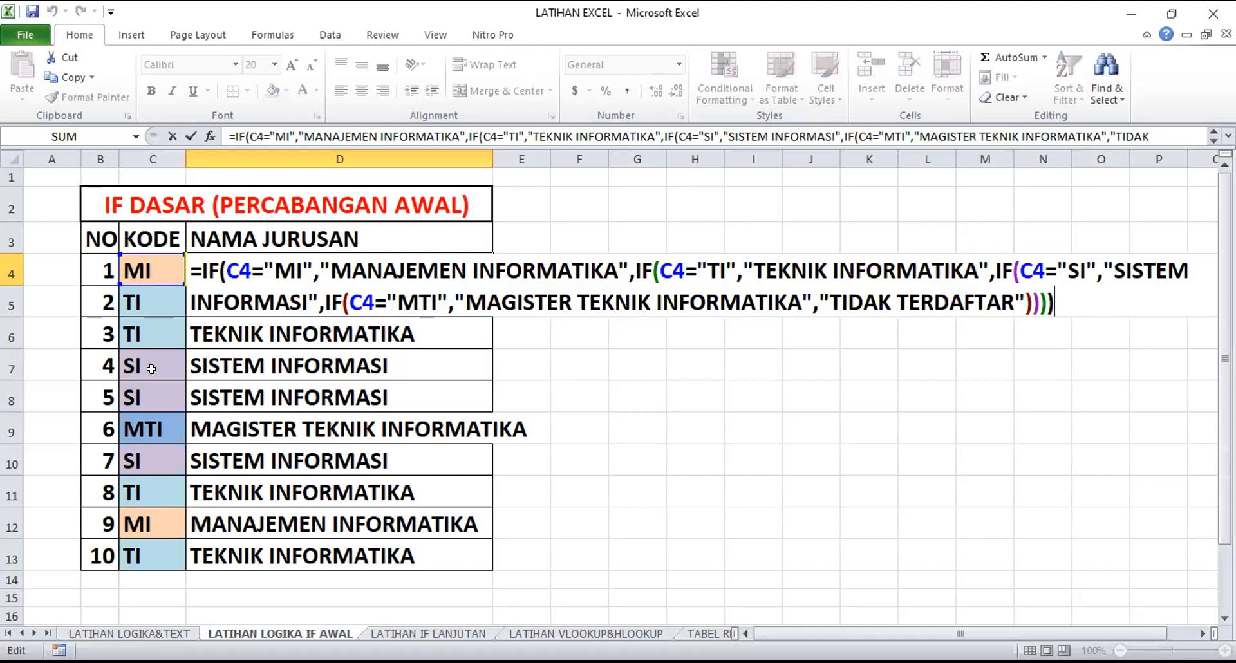
{"action": "left_click_drag", "start_coordinate": [225, 271], "coordinate": [251, 271]}
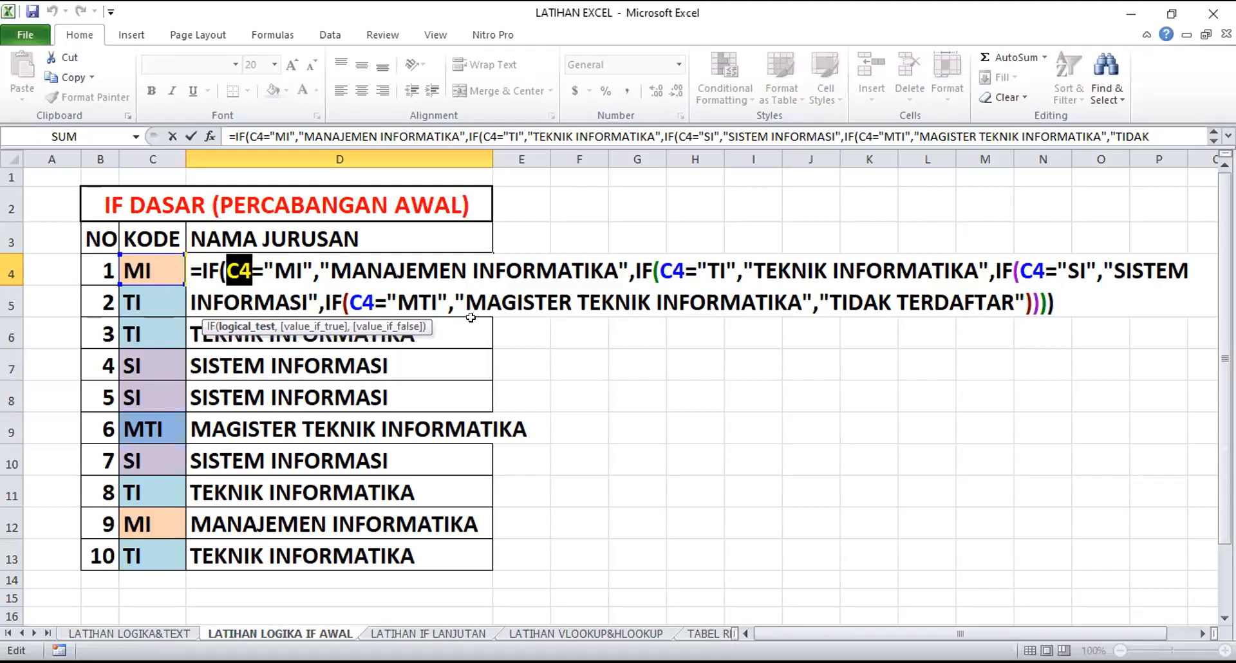
{"action": "key", "text": "Escape"}
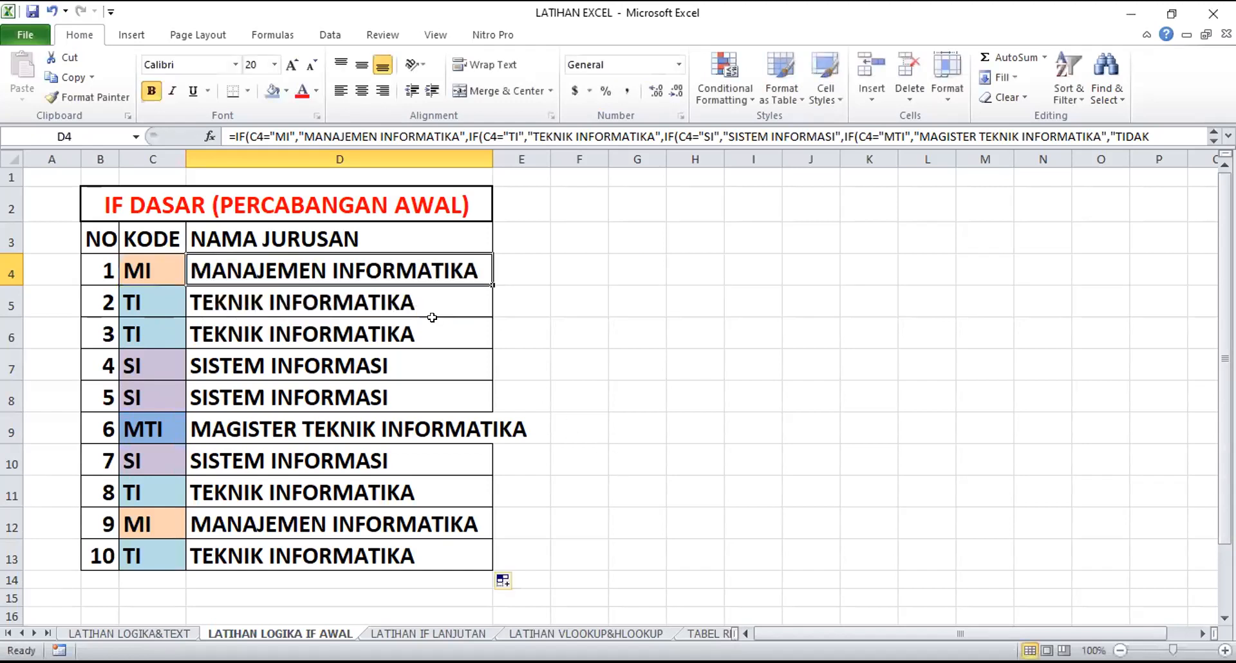
Compare the KODE cells with the copied formulas in D5 and D8 to check which code cell each row references
{"action": "left_click", "coordinate": [150, 275]}
{"action": "left_click", "coordinate": [139, 298]}
{"action": "left_click", "coordinate": [136, 326]}
{"action": "left_click", "coordinate": [152, 399]}
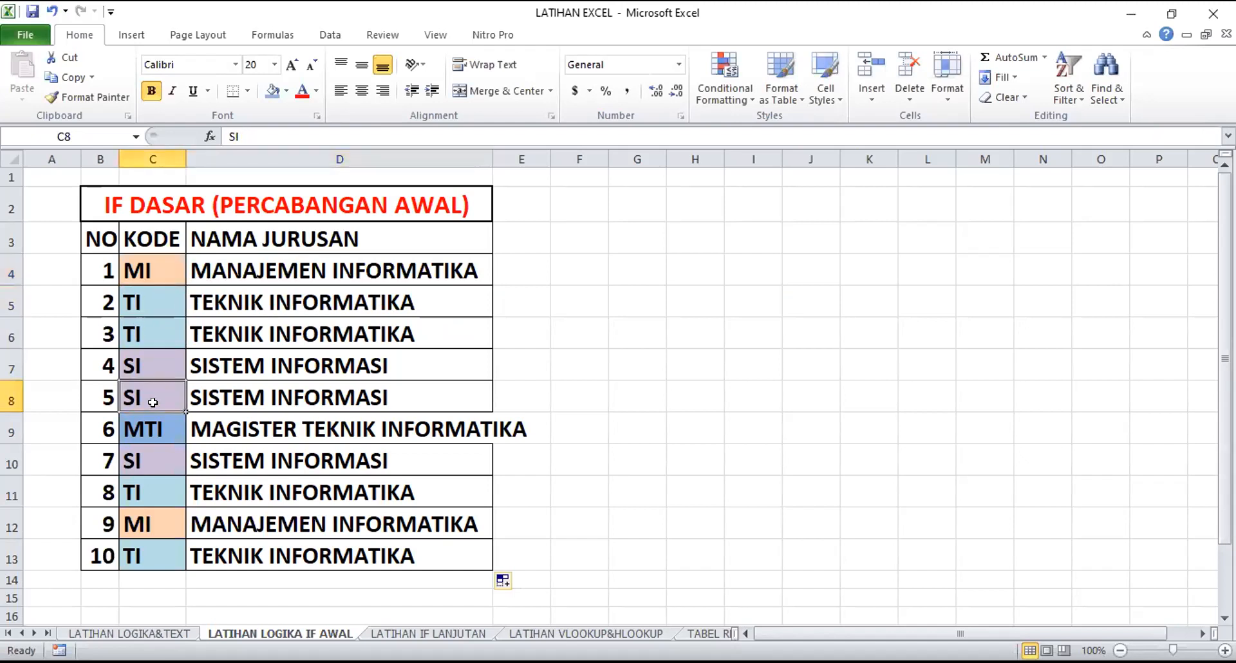
{"action": "left_click", "coordinate": [258, 298]}
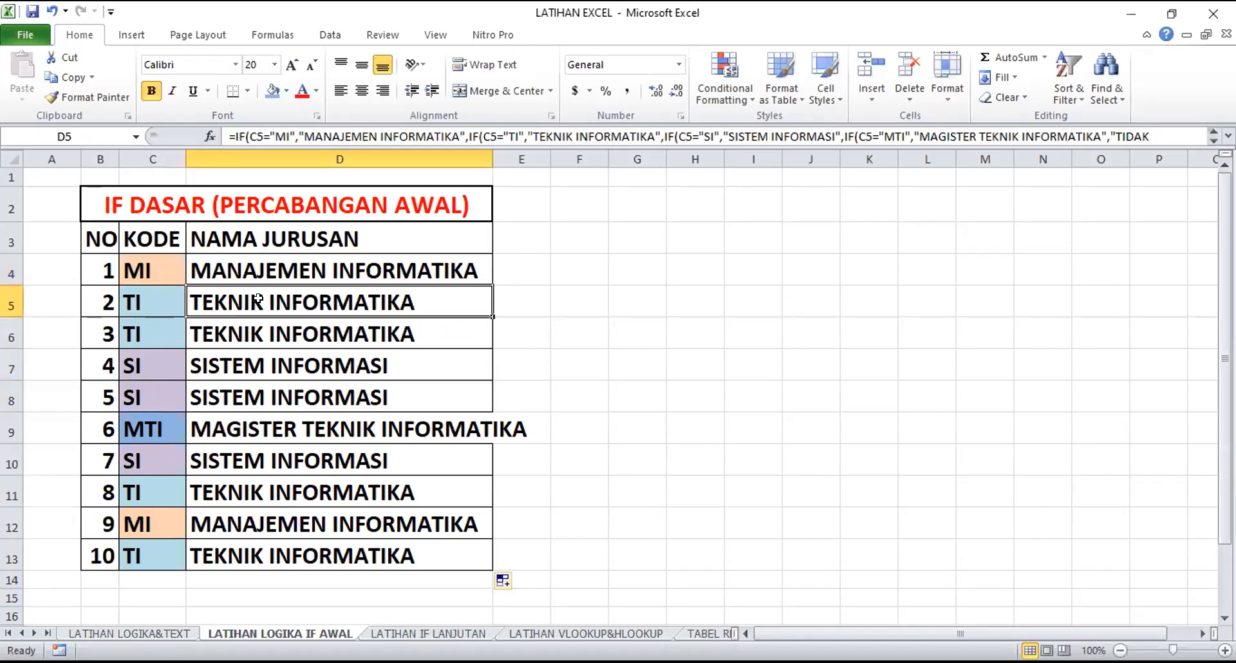
{"action": "double_click", "coordinate": [258, 298]}
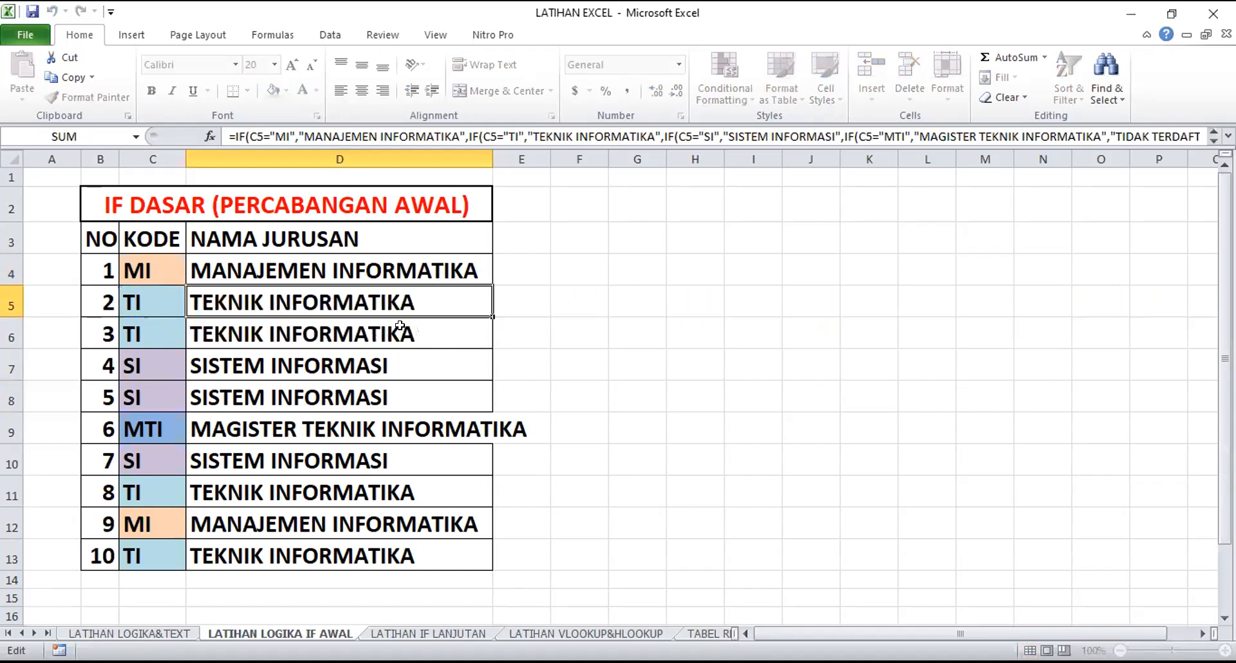
{"action": "key", "text": "Escape"}
{"action": "left_click", "coordinate": [274, 400]}
{"action": "double_click", "coordinate": [273, 400]}
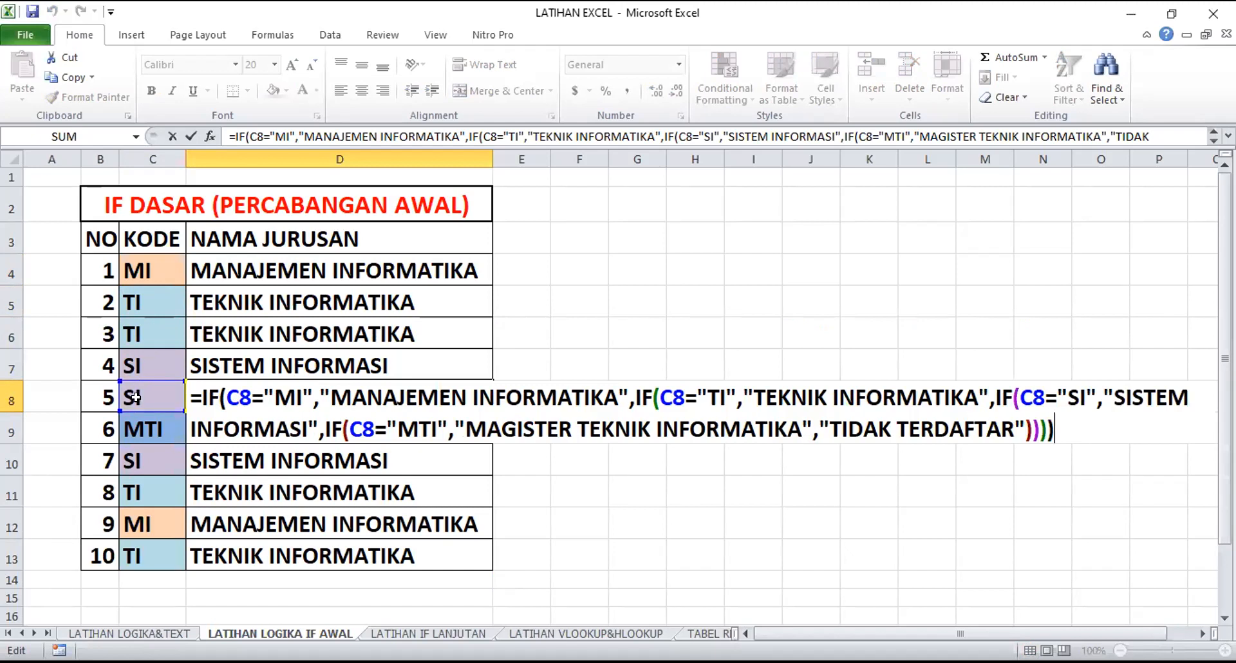
{"action": "left_click", "coordinate": [585, 509]}
Enter the code CC in C14, directly below the KODE column
{"action": "left_click", "coordinate": [167, 577]}
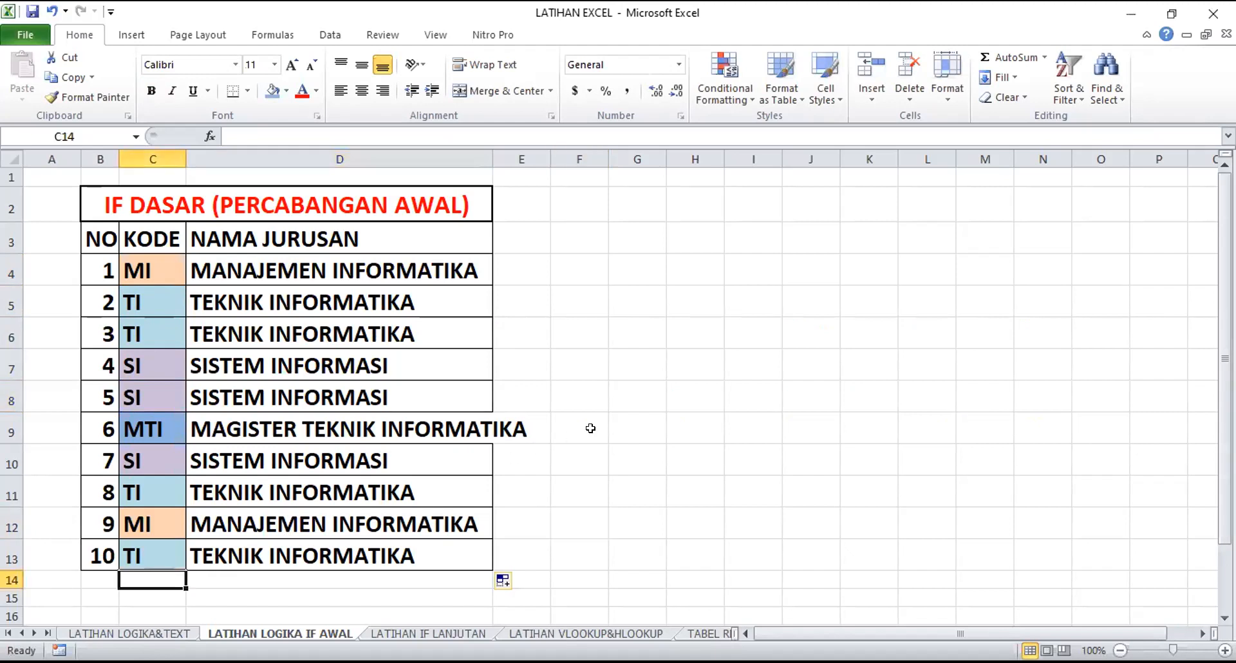
{"action": "type", "text": "cc"}
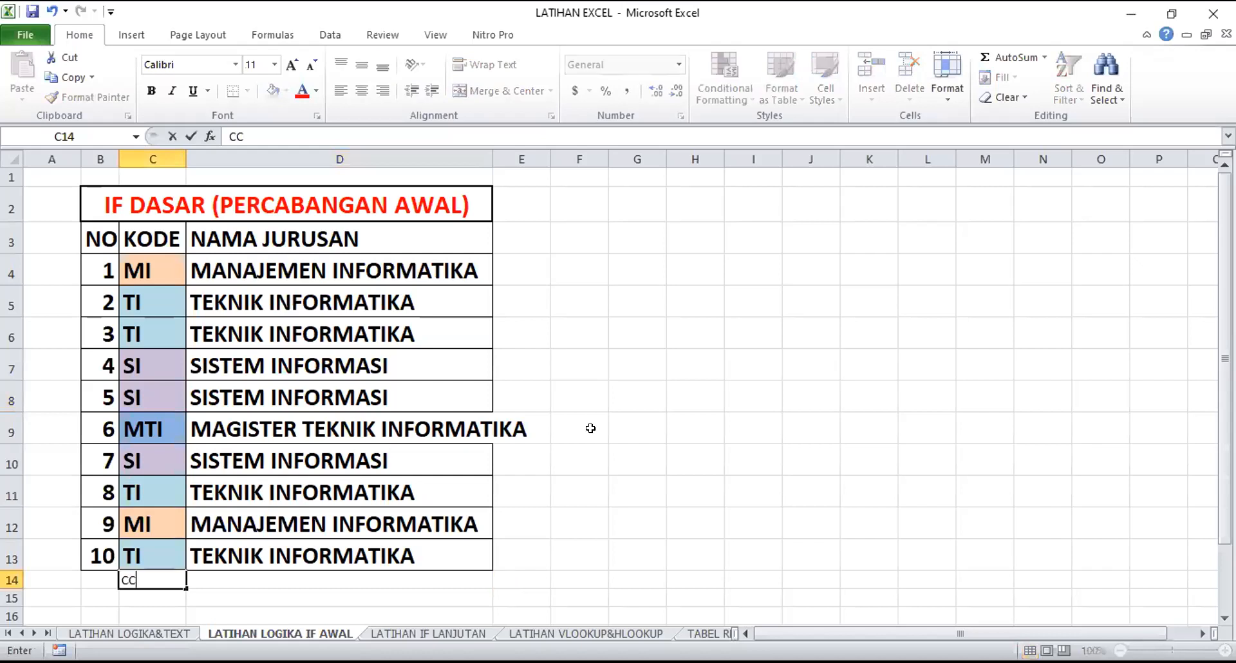
{"action": "key", "text": "Return"}
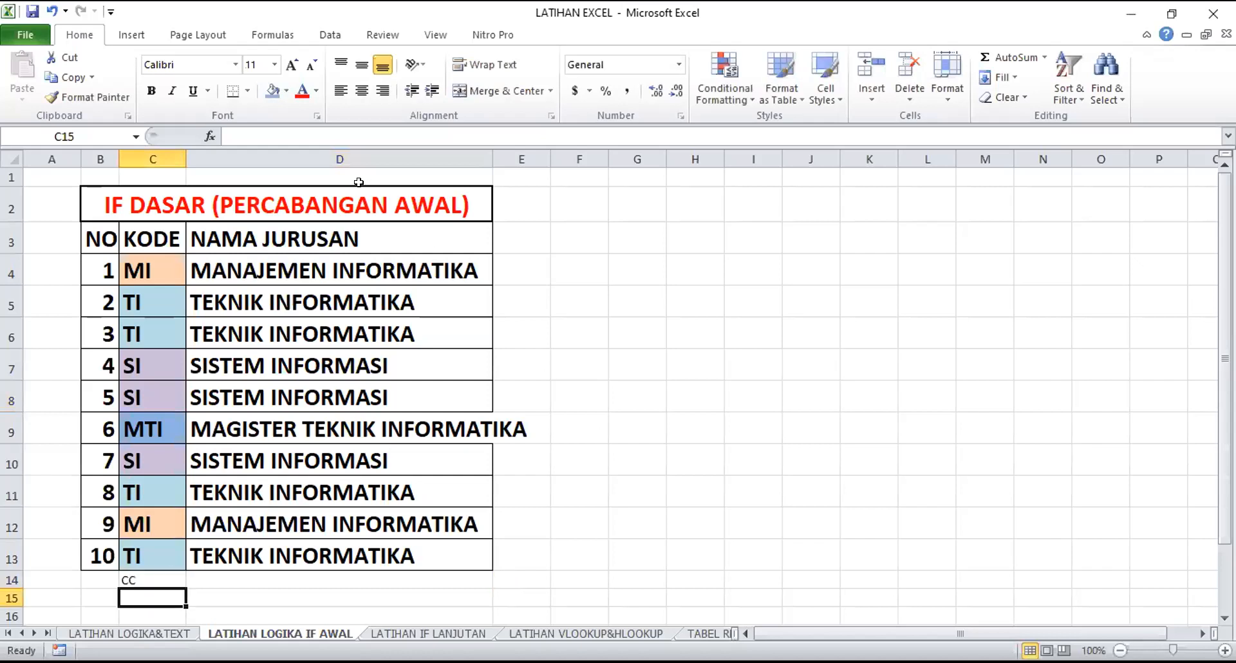
Replace the code in C14 below the table with AC
{"action": "scroll", "coordinate": [221, 491], "scroll_direction": "down", "scroll_amount": 2}
{"action": "scroll", "coordinate": [221, 491], "scroll_direction": "up", "scroll_amount": 1}
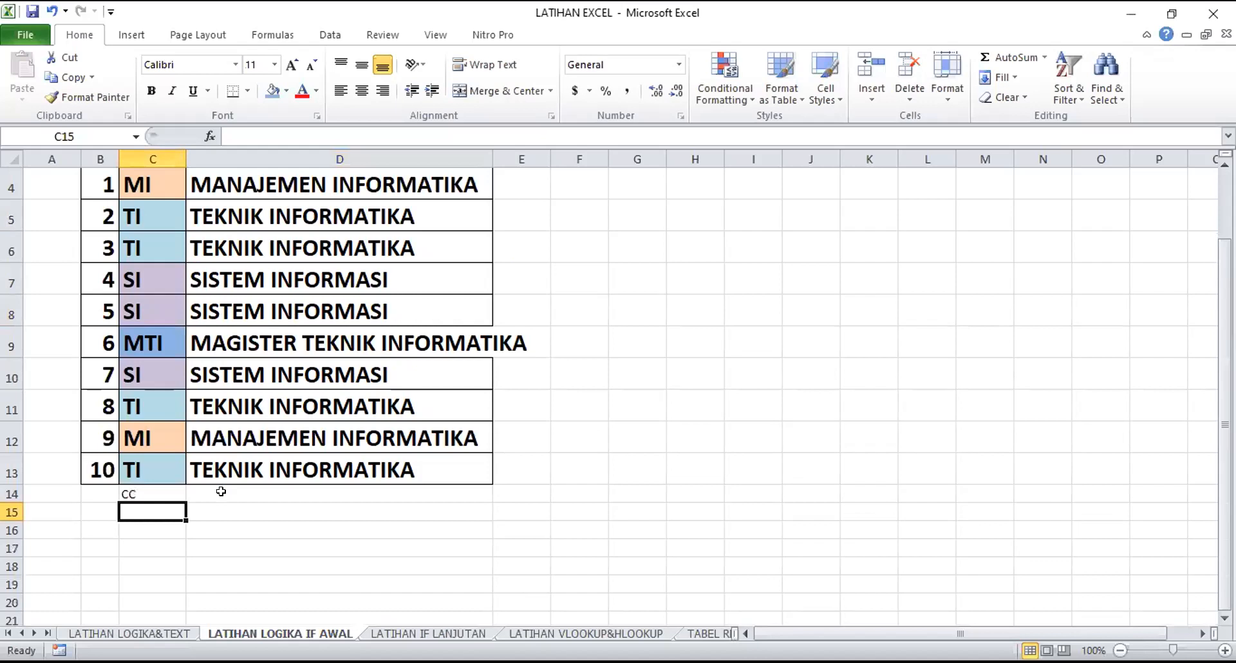
{"action": "left_click", "coordinate": [153, 493]}
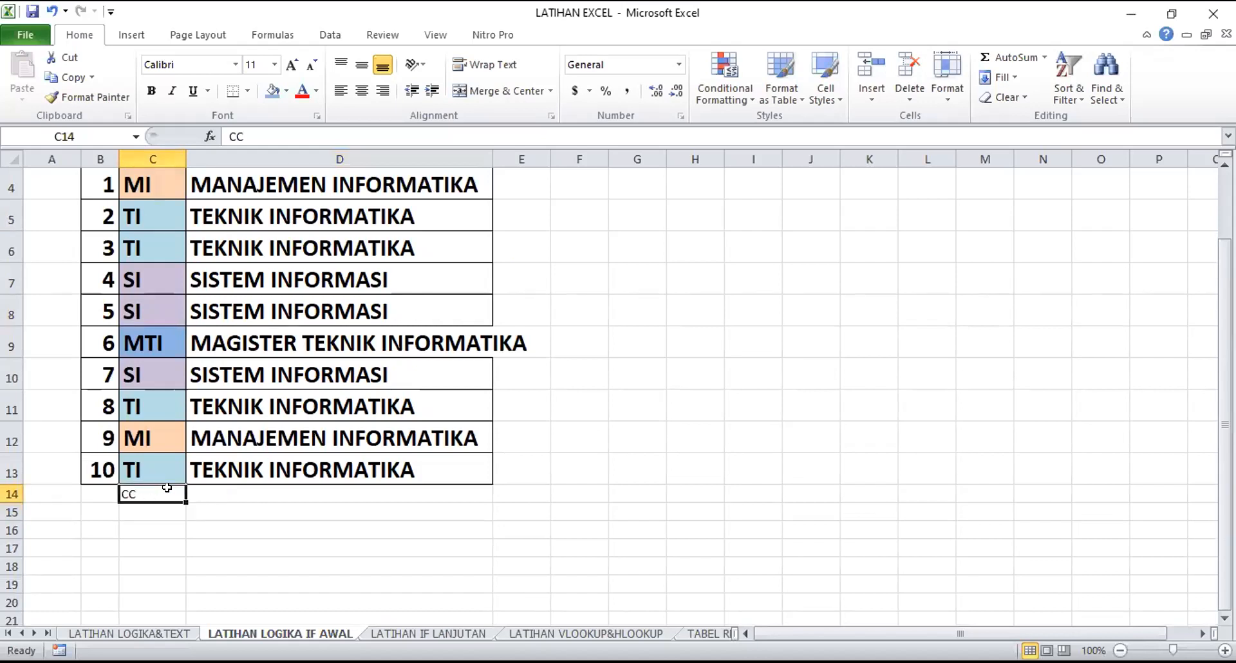
{"action": "type", "text": "AC"}
{"action": "left_click", "coordinate": [237, 515]}
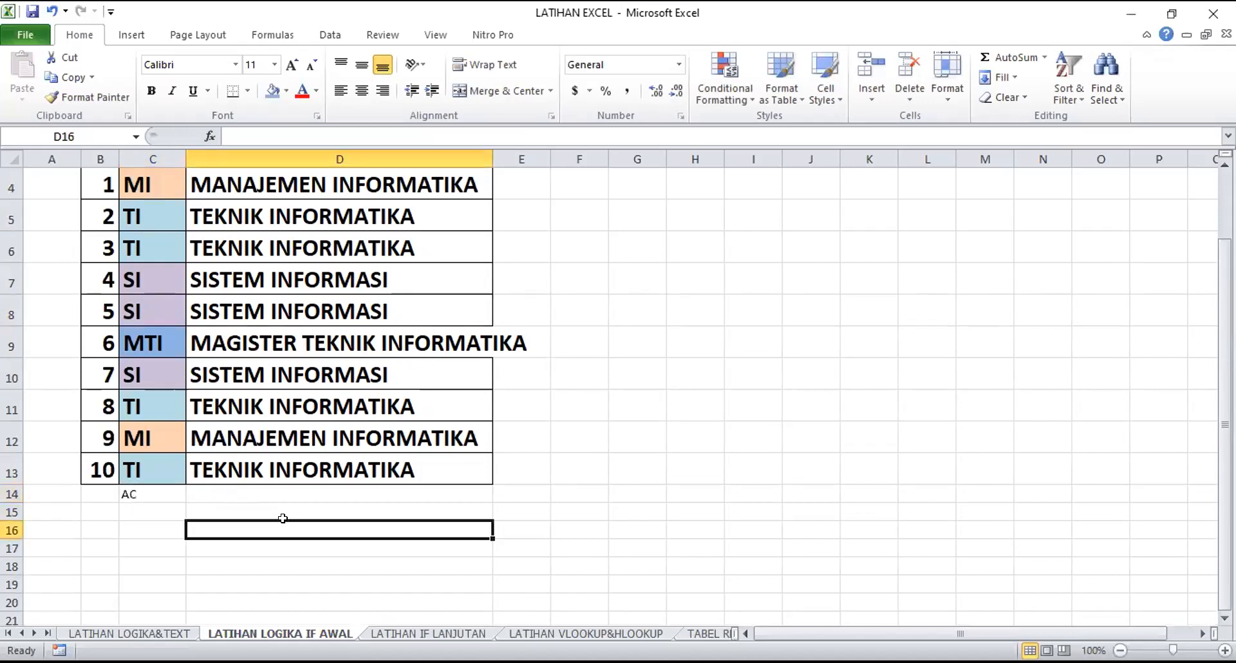
Extend the nested IF formula from D13 down to D14 and D15, entering the code BA in C15
{"action": "left_click", "coordinate": [353, 471]}
{"action": "left_click_drag", "start_coordinate": [490, 479], "coordinate": [492, 497]}
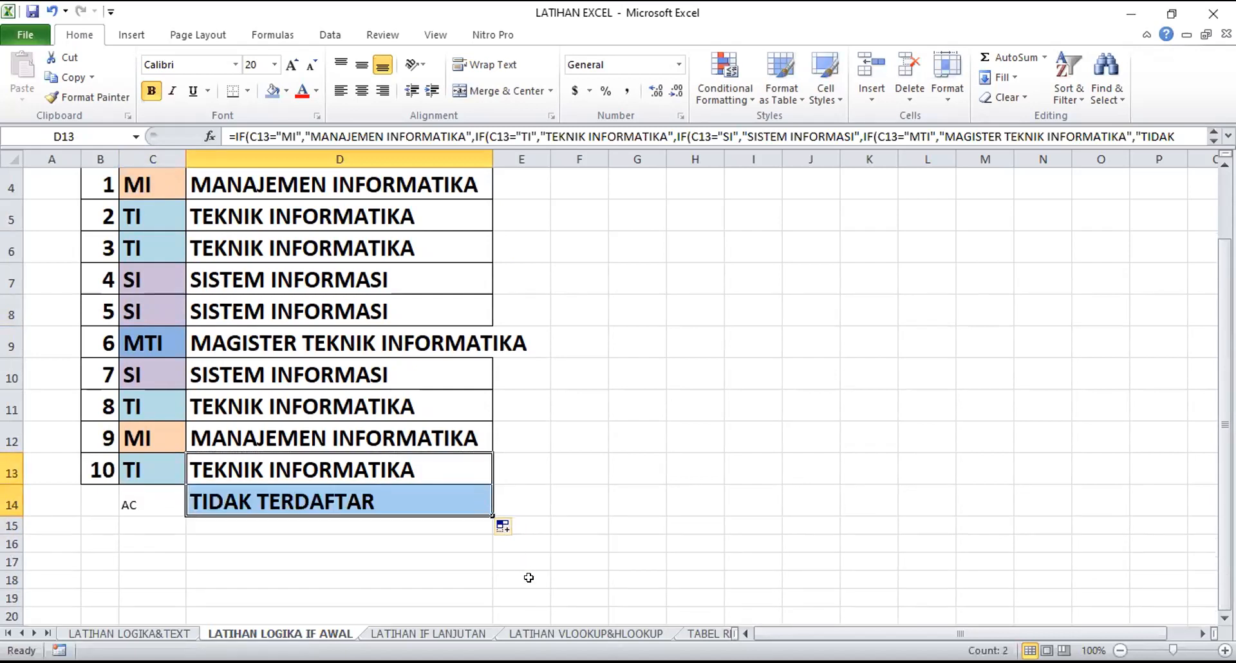
{"action": "left_click", "coordinate": [168, 521]}
{"action": "type", "text": "BA"}
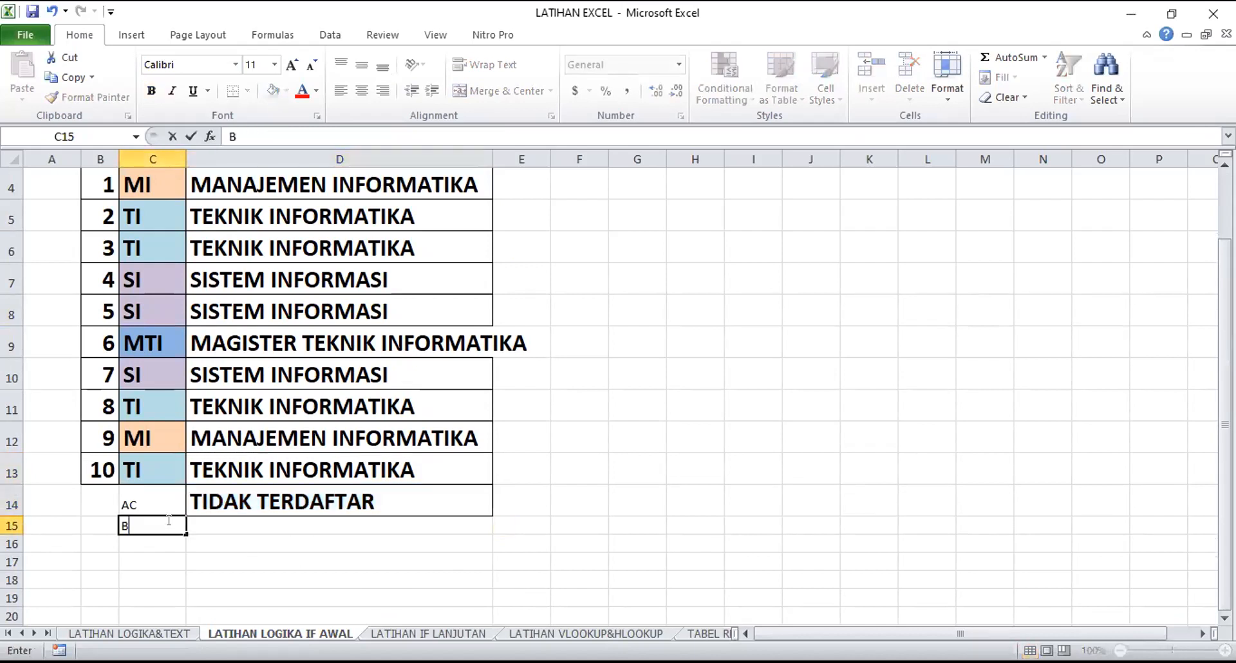
{"action": "left_click", "coordinate": [476, 505]}
{"action": "left_click_drag", "start_coordinate": [493, 515], "coordinate": [490, 545]}
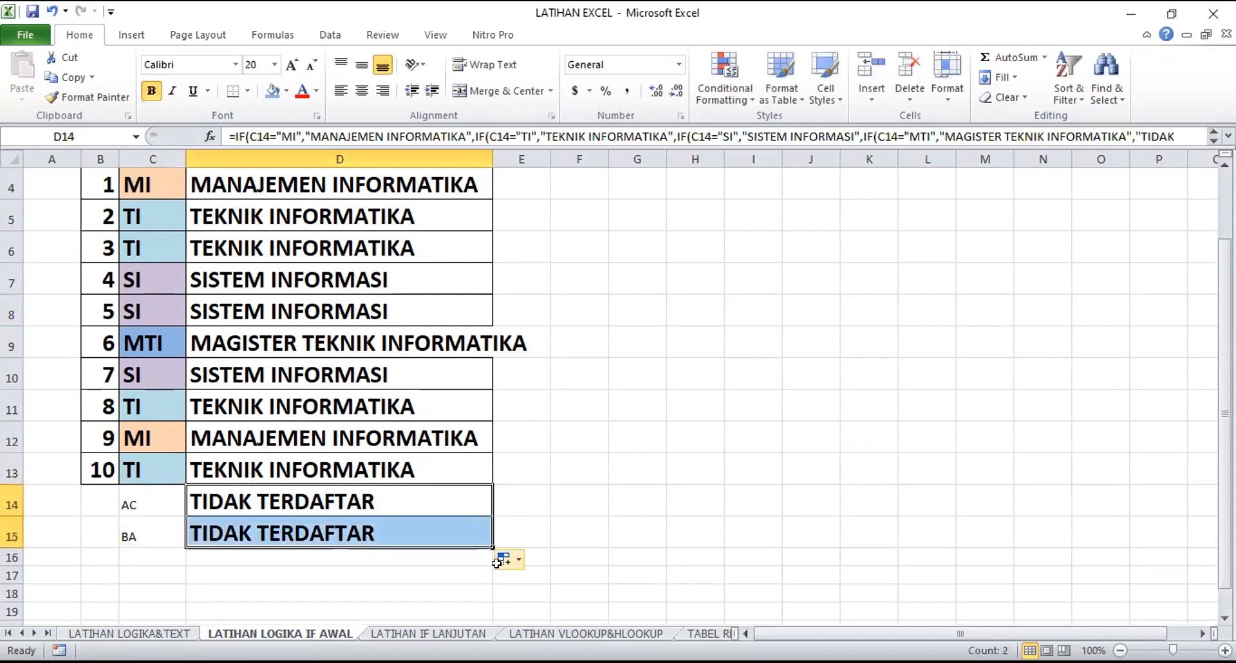
Enter the code TI in C16 and copy the nested IF formula from D15 into D16
{"action": "left_click", "coordinate": [152, 554]}
{"action": "type", "text": "TI"}
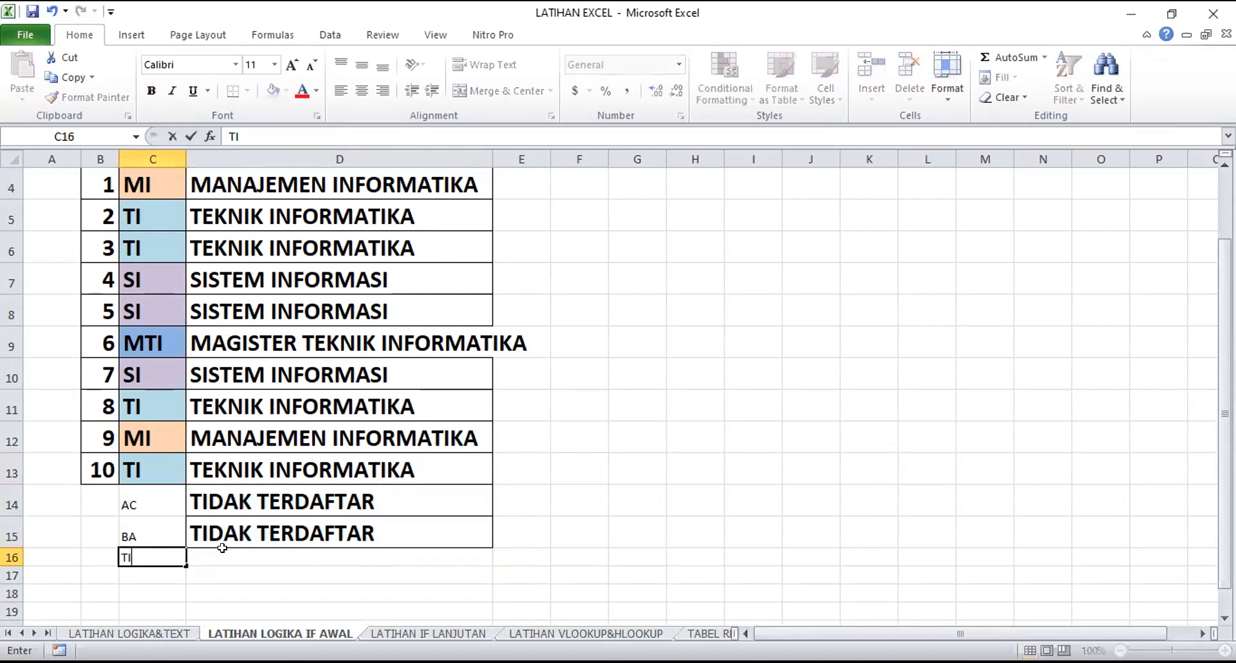
{"action": "left_click", "coordinate": [329, 571]}
{"action": "left_click", "coordinate": [477, 542]}
{"action": "left_click_drag", "start_coordinate": [491, 547], "coordinate": [491, 565]}
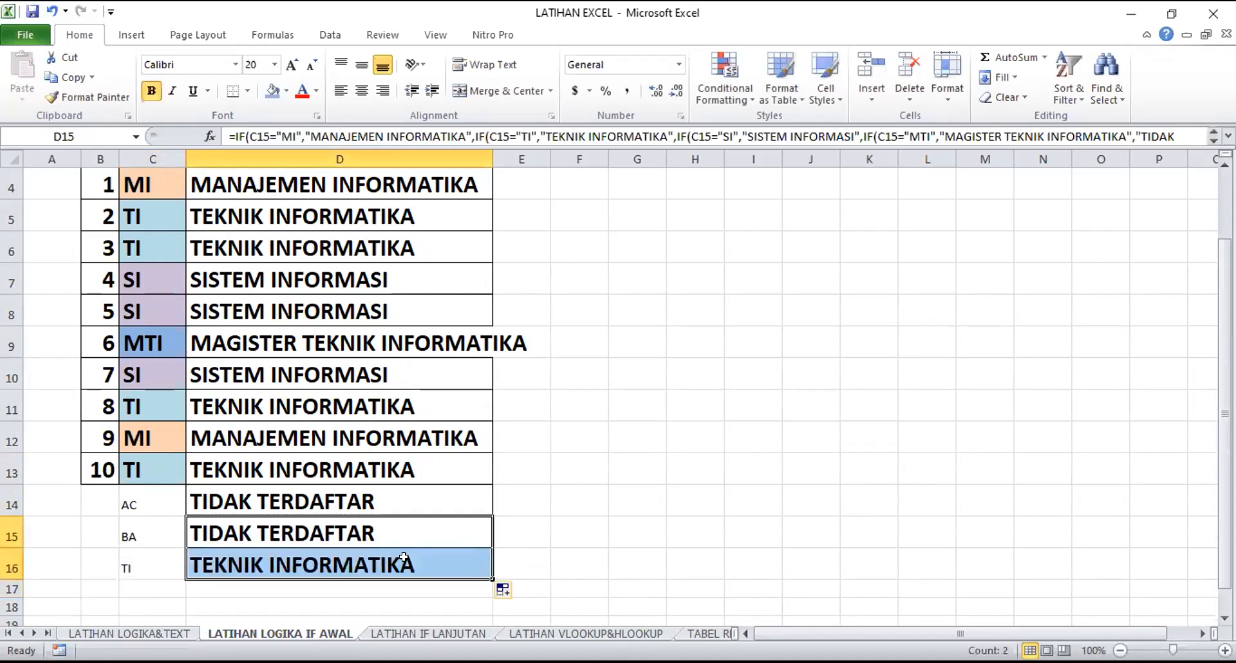
{"action": "left_click", "coordinate": [628, 487]}
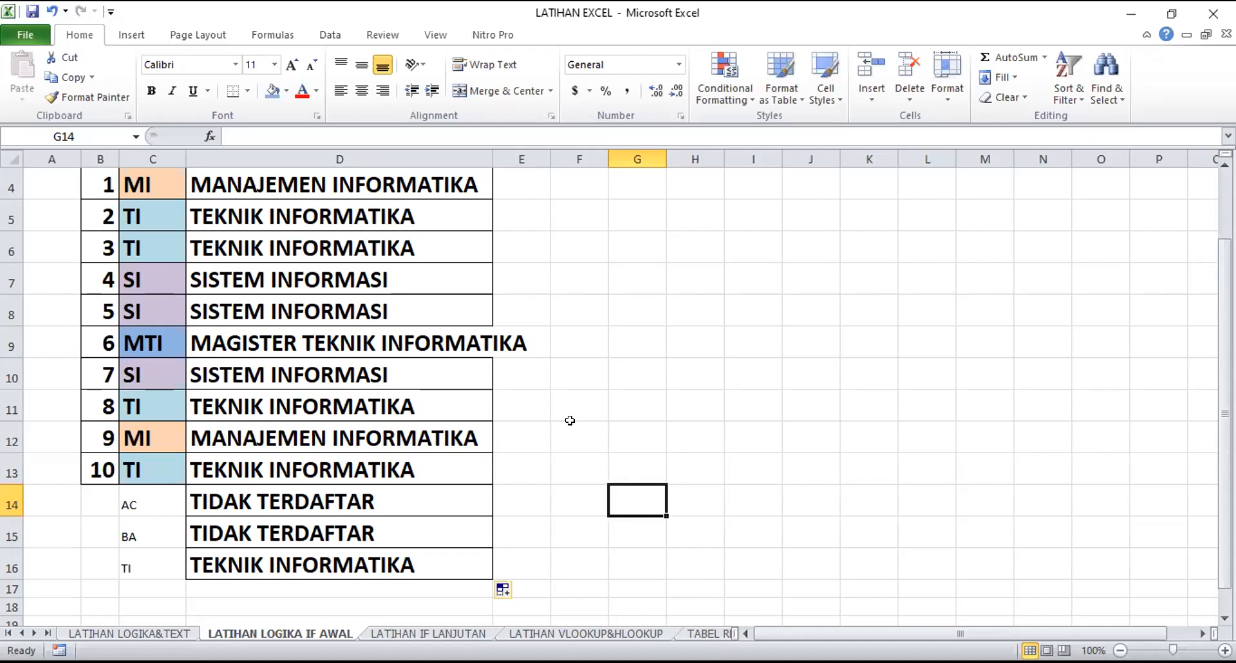
Review the codes in the KODE column and compare them with the formula for the unregistered code in D14
{"action": "left_click", "coordinate": [587, 81]}
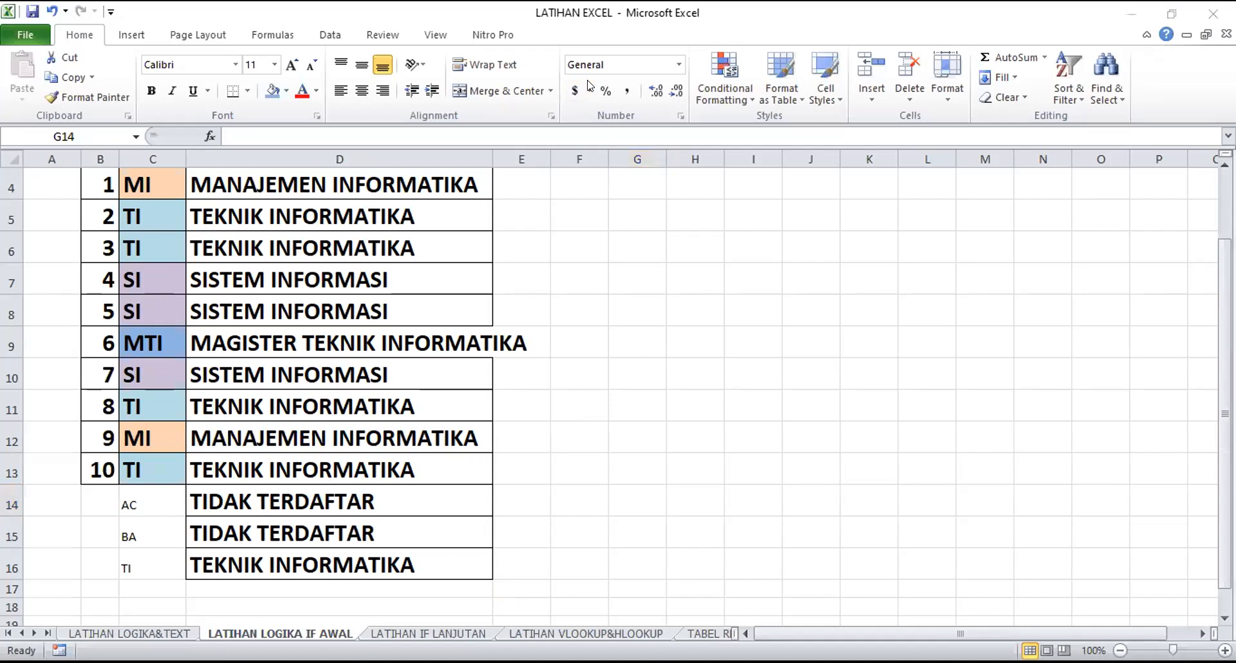
{"action": "scroll", "coordinate": [606, 388], "scroll_direction": "up", "scroll_amount": 1}
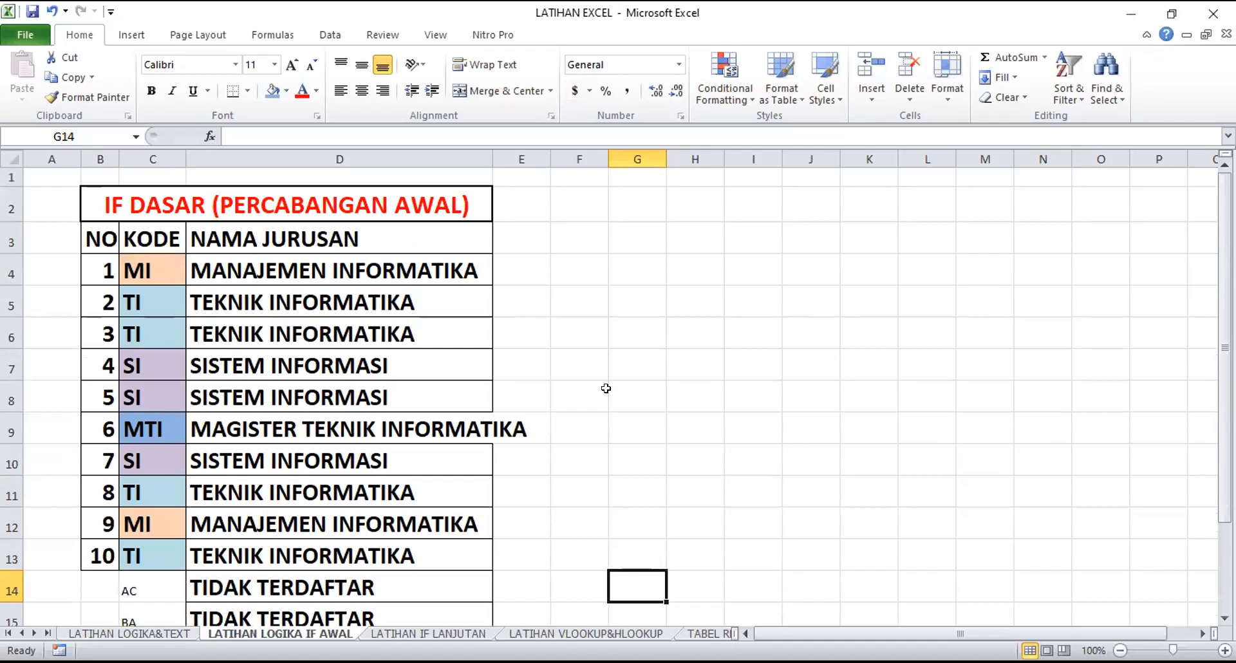
{"action": "left_click", "coordinate": [139, 274]}
{"action": "left_click", "coordinate": [152, 312]}
{"action": "left_click", "coordinate": [155, 366]}
{"action": "left_click", "coordinate": [164, 416]}
{"action": "scroll", "coordinate": [269, 576], "scroll_direction": "down", "scroll_amount": 1}
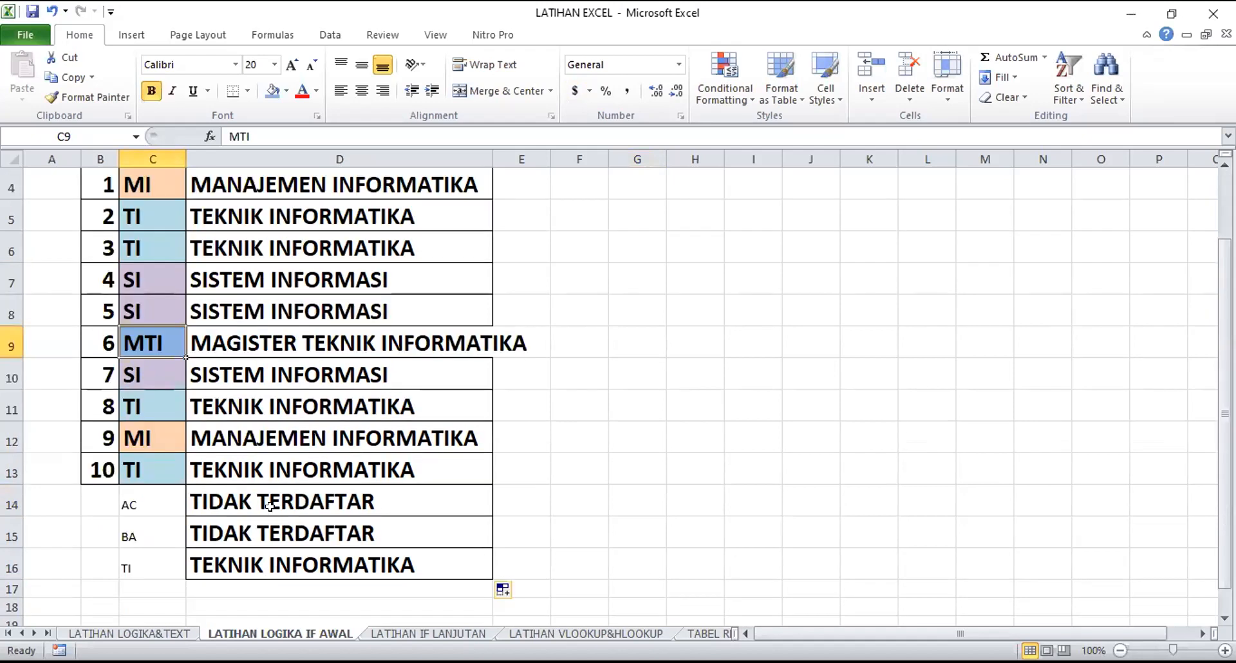
{"action": "left_click", "coordinate": [270, 506]}
{"action": "scroll", "coordinate": [440, 456], "scroll_direction": "up", "scroll_amount": 1}
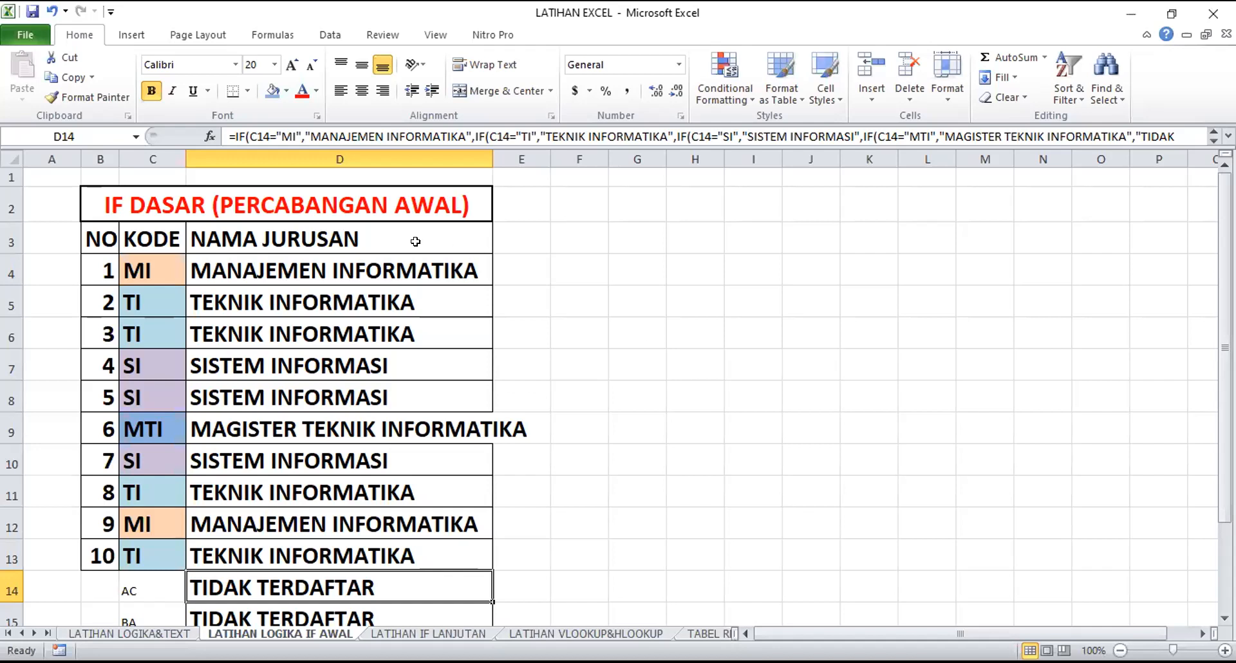
Compare code cell C4 with the C4 references in D4's nested IF formula, leaving the formula as it is
{"action": "left_click", "coordinate": [427, 270]}
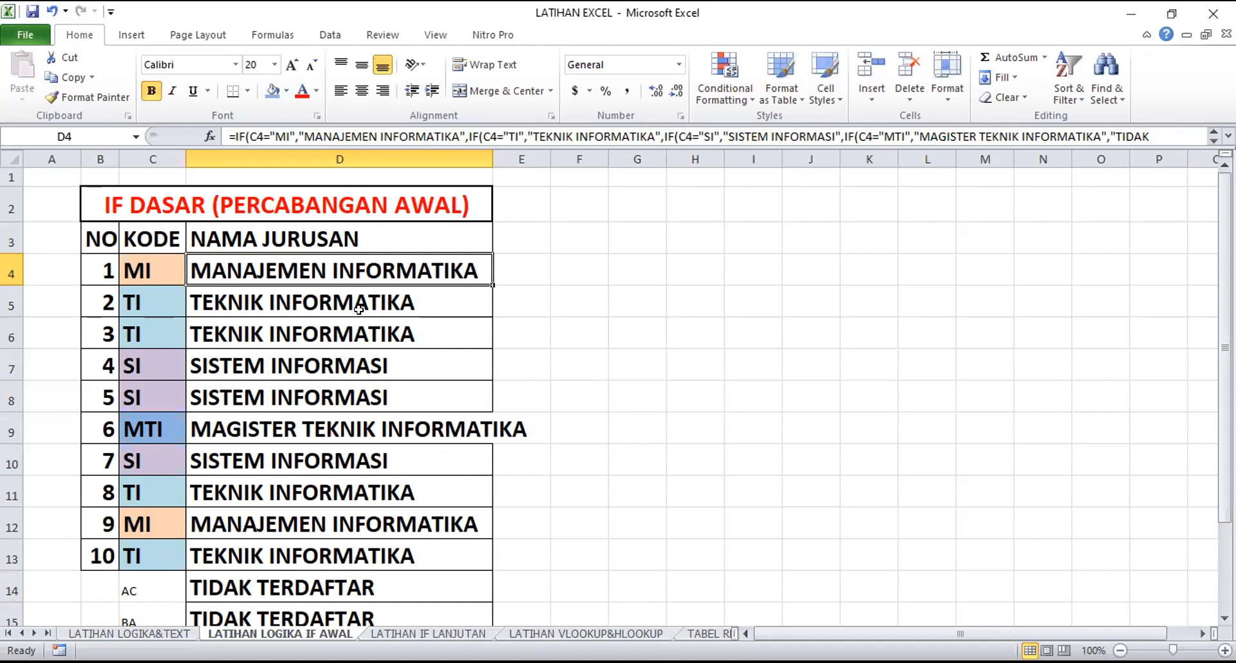
{"action": "left_click", "coordinate": [150, 268]}
{"action": "left_click", "coordinate": [196, 258]}
{"action": "double_click", "coordinate": [372, 271]}
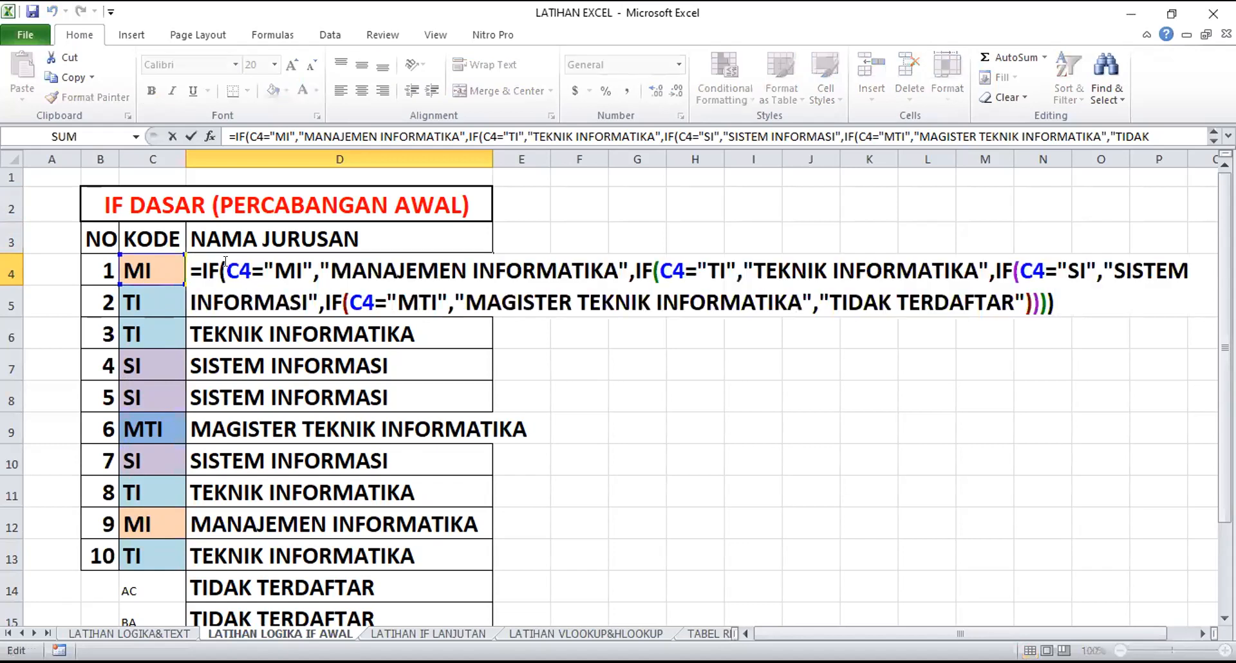
{"action": "left_click_drag", "start_coordinate": [225, 261], "coordinate": [242, 261]}
{"action": "left_click_drag", "start_coordinate": [660, 261], "coordinate": [674, 261]}
{"action": "left_click", "coordinate": [655, 454]}
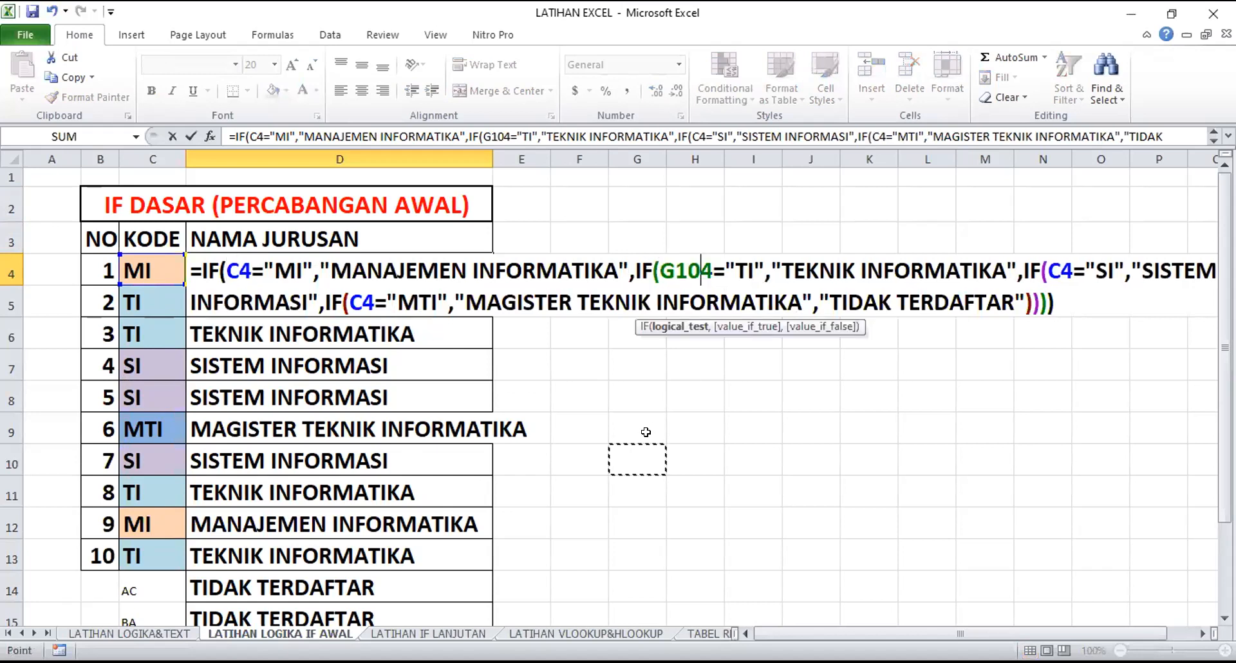
{"action": "key", "text": "Escape"}
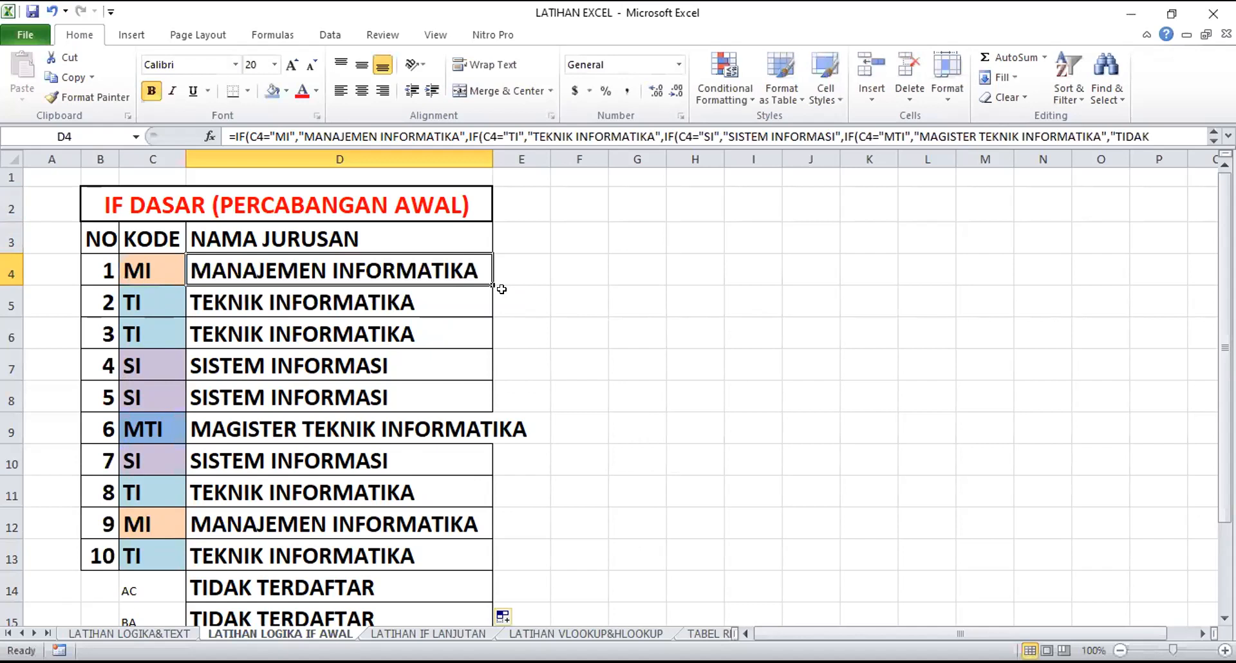
Change all four C4 references in D4's nested IF formula to the absolute reference $C$4
{"action": "left_click", "coordinate": [143, 268]}
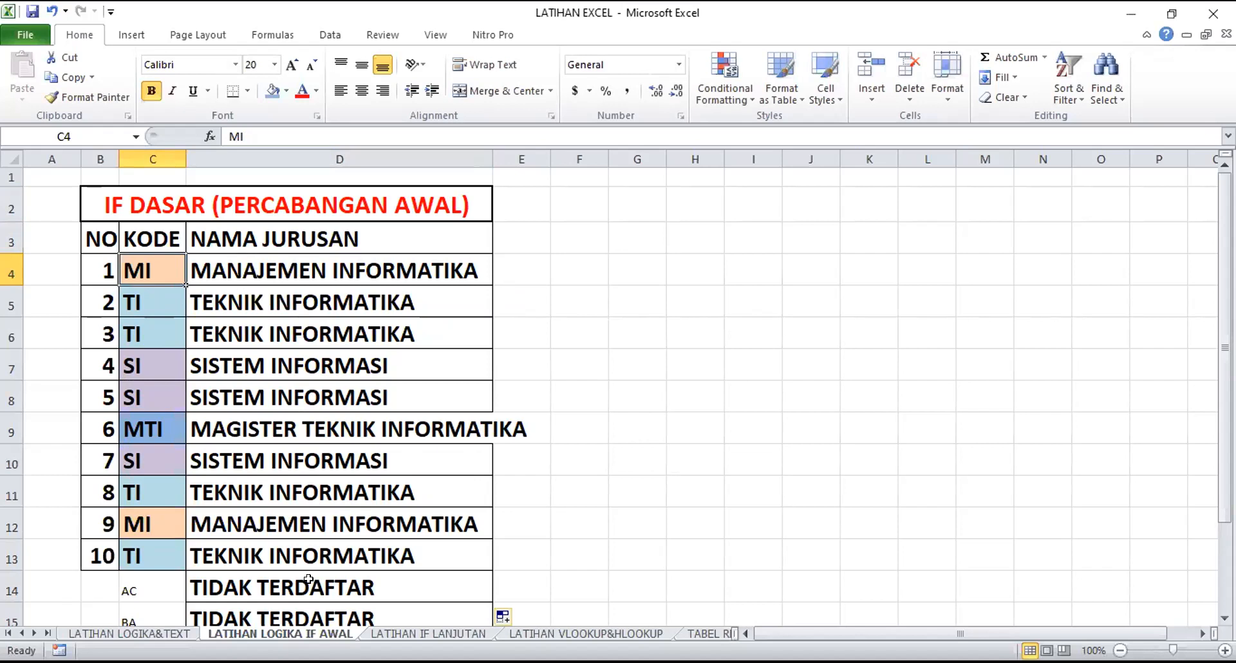
{"action": "left_click", "coordinate": [402, 259]}
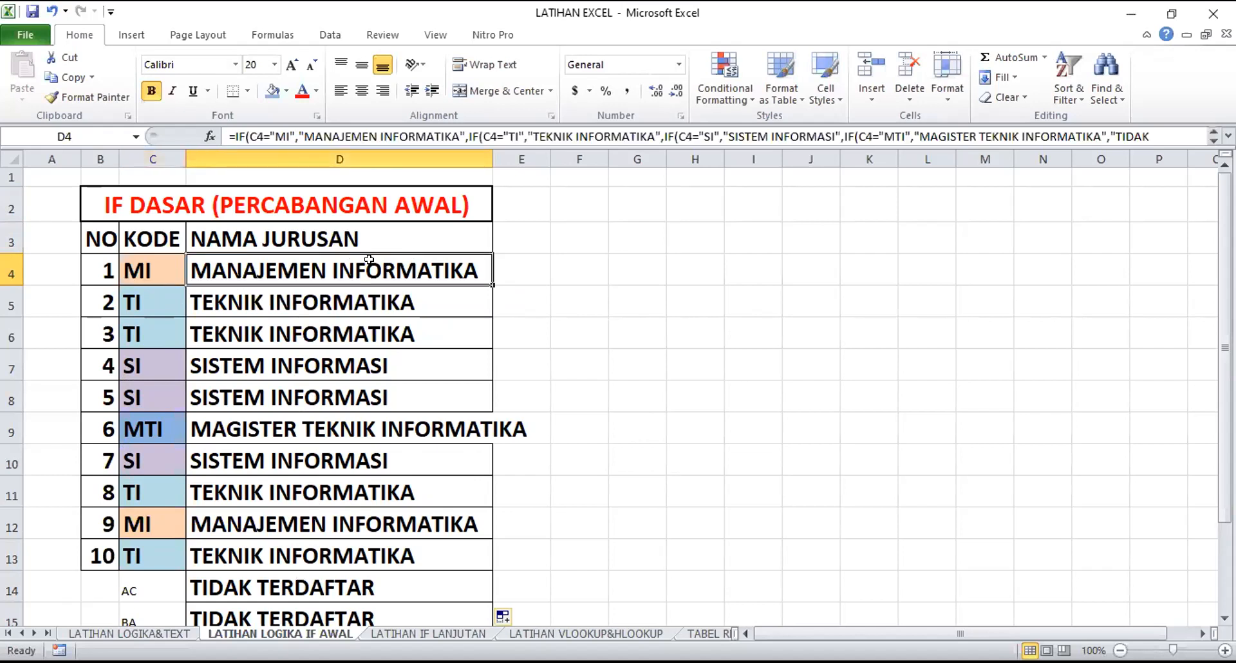
{"action": "double_click", "coordinate": [368, 263]}
{"action": "left_click_drag", "start_coordinate": [227, 270], "coordinate": [244, 271]}
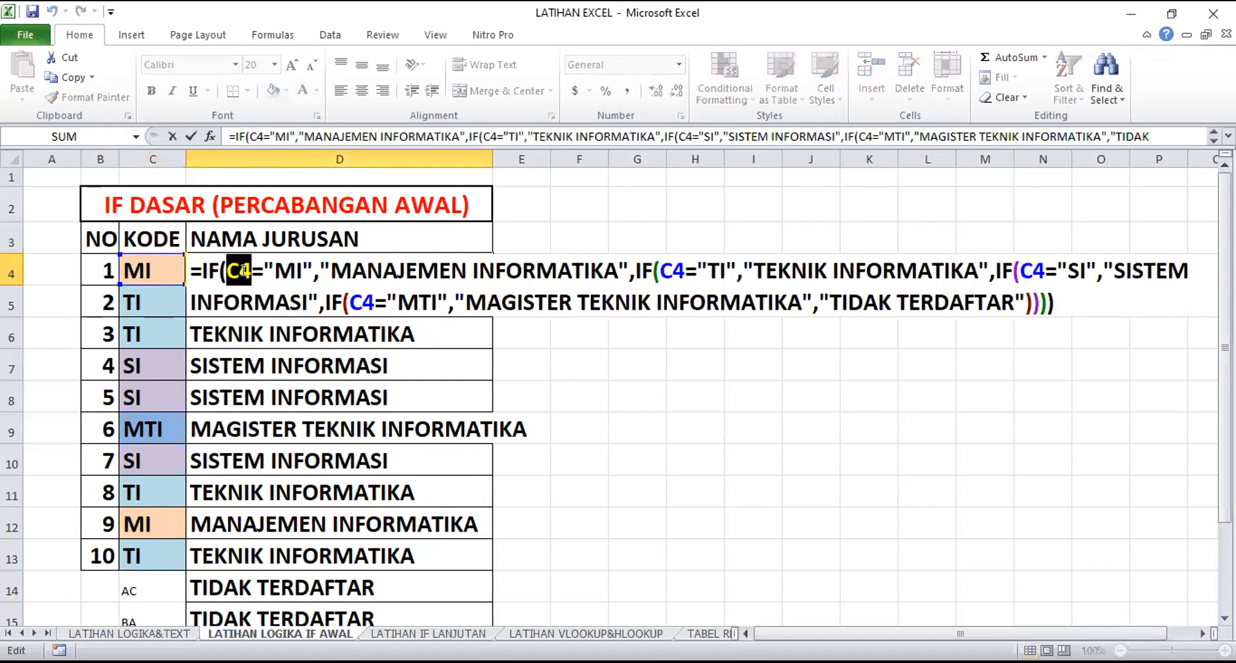
{"action": "key", "text": "F4"}
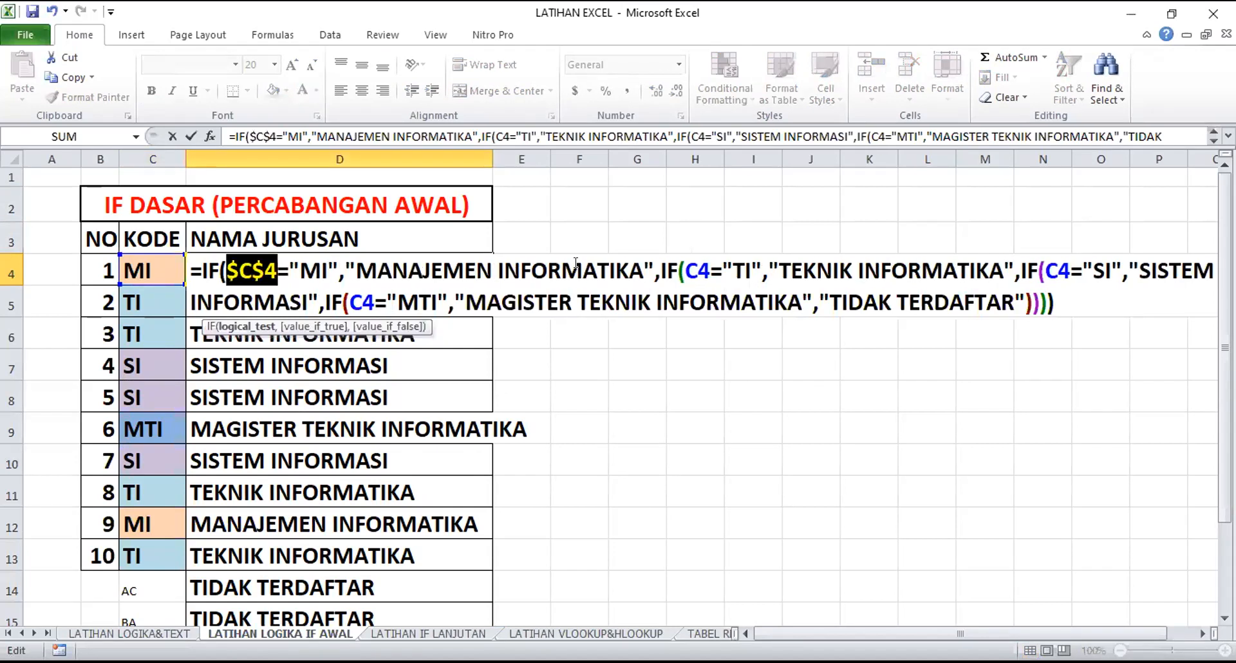
{"action": "left_click", "coordinate": [689, 263]}
{"action": "left_click_drag", "start_coordinate": [686, 264], "coordinate": [710, 264]}
{"action": "key", "text": "F4"}
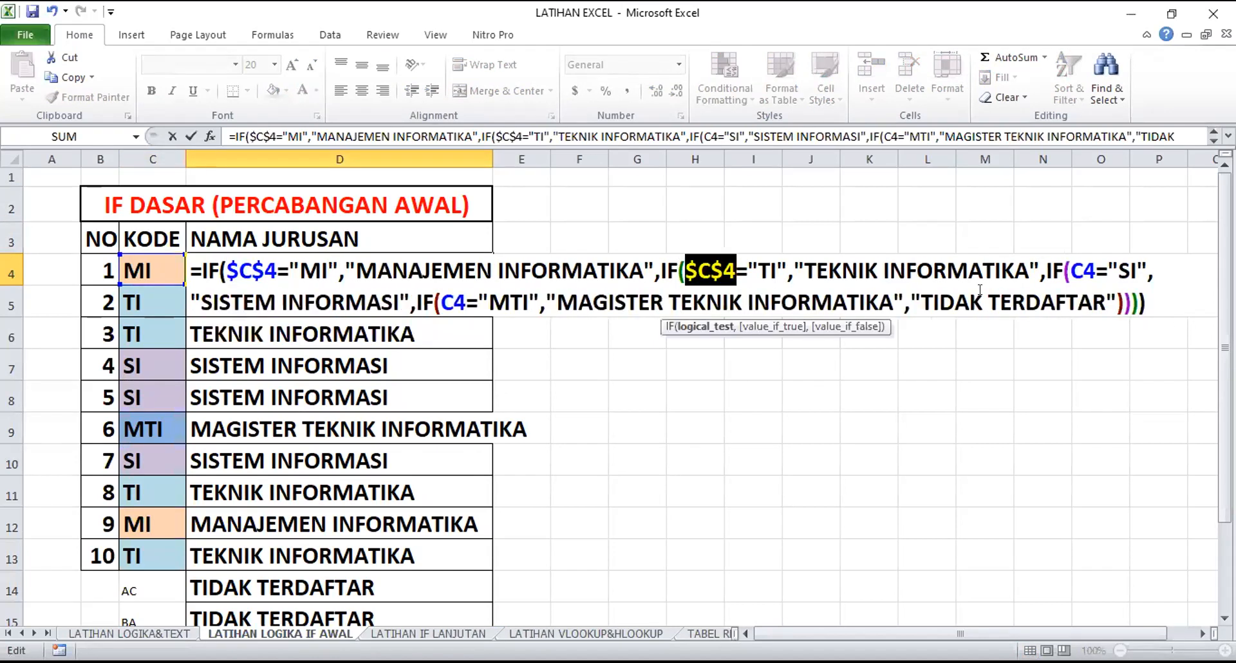
{"action": "left_click_drag", "start_coordinate": [1066, 271], "coordinate": [1086, 271]}
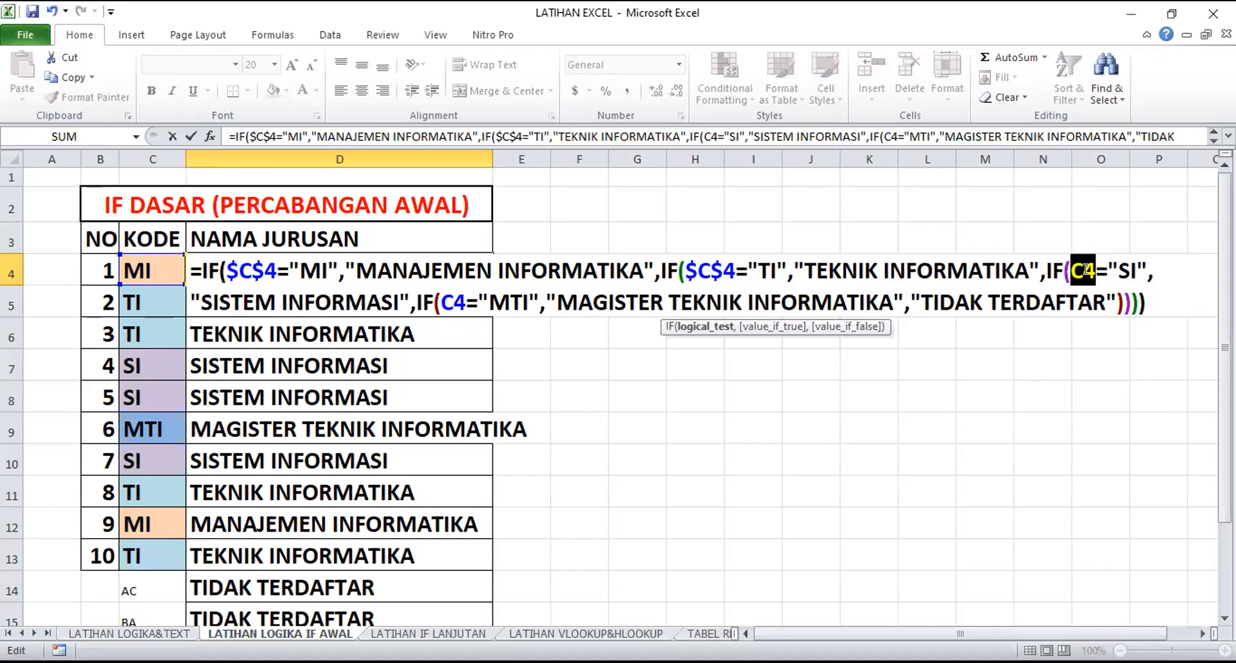
{"action": "key", "text": "F4"}
{"action": "left_click_drag", "start_coordinate": [441, 302], "coordinate": [457, 303]}
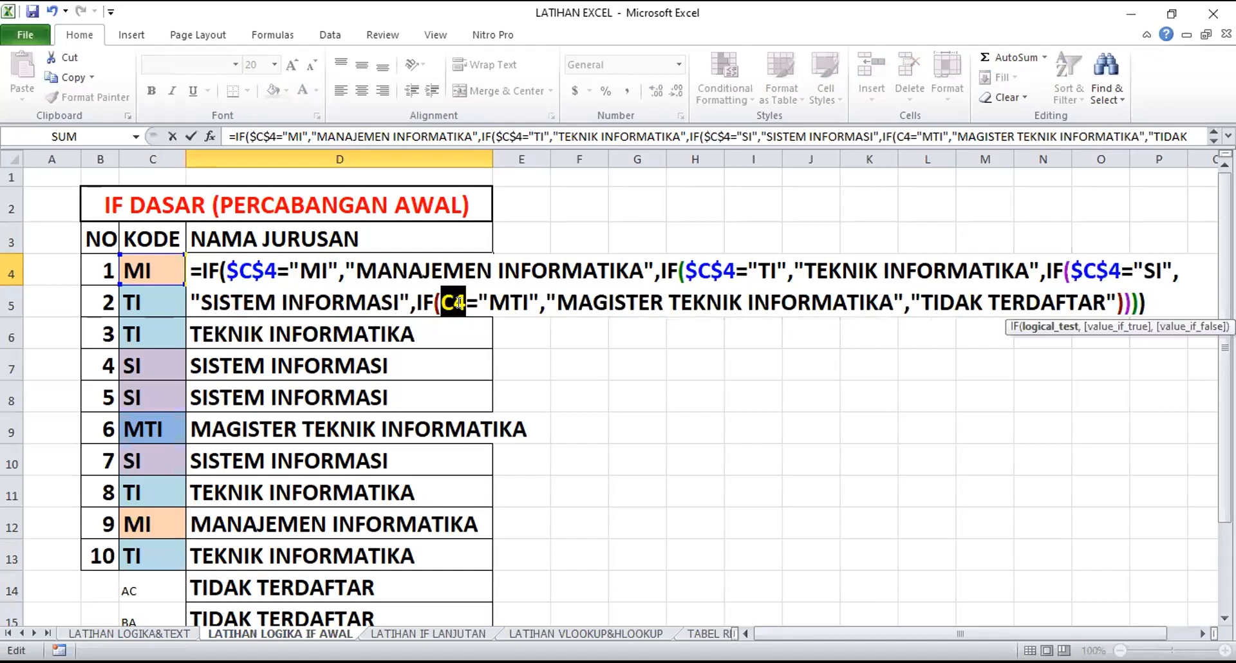
{"action": "key", "text": "F4"}
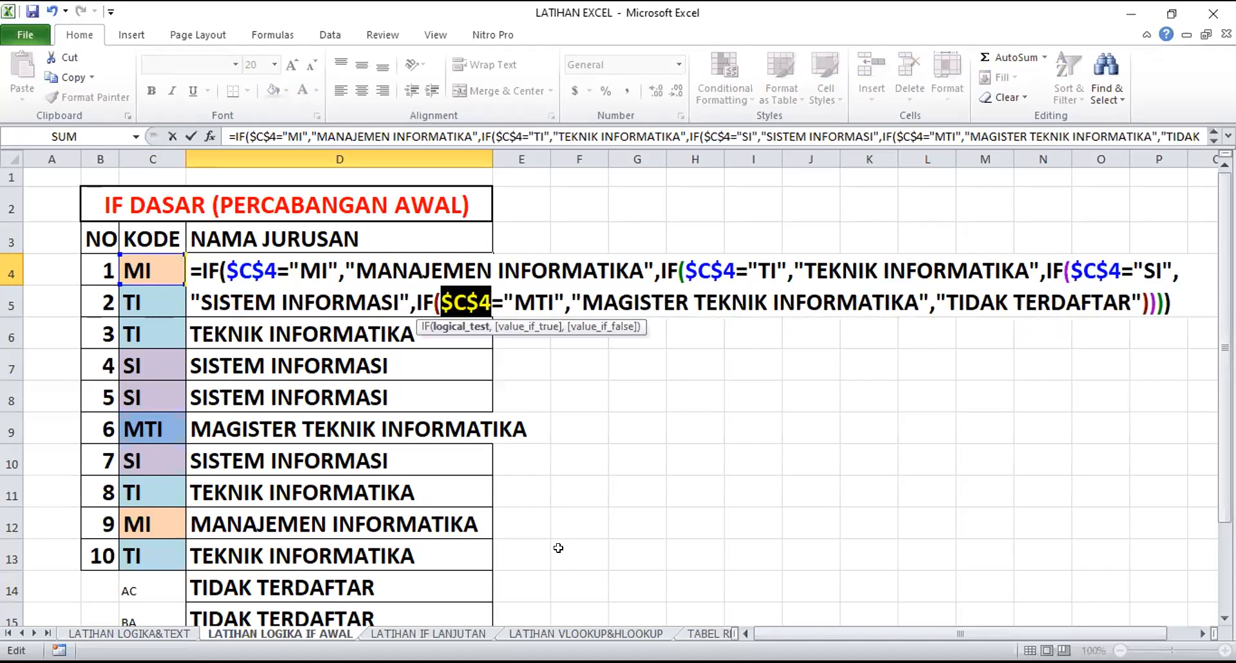
{"action": "key", "text": "Return"}
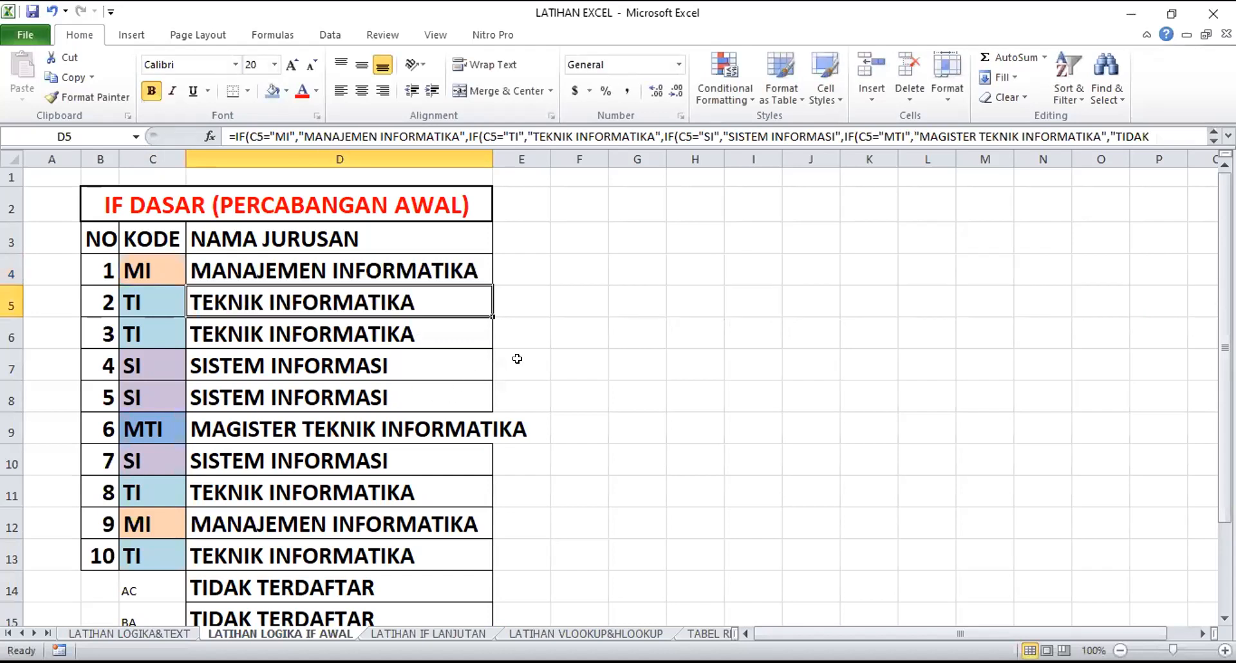
Copy the formula with absolute references from D4 down the NAMA JURUSAN column through D16
{"action": "left_click", "coordinate": [487, 281]}
{"action": "left_click_drag", "start_coordinate": [487, 282], "coordinate": [476, 570]}
{"action": "scroll", "coordinate": [538, 559], "scroll_direction": "up", "scroll_amount": 1}
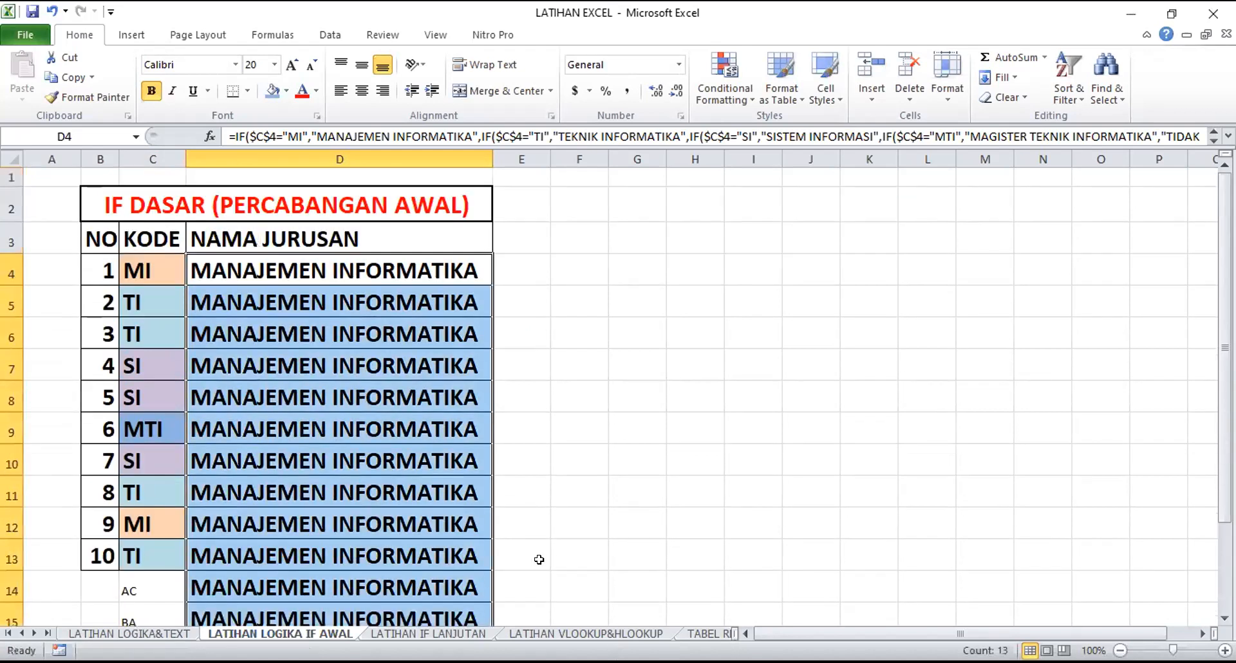
{"action": "left_click", "coordinate": [664, 457]}
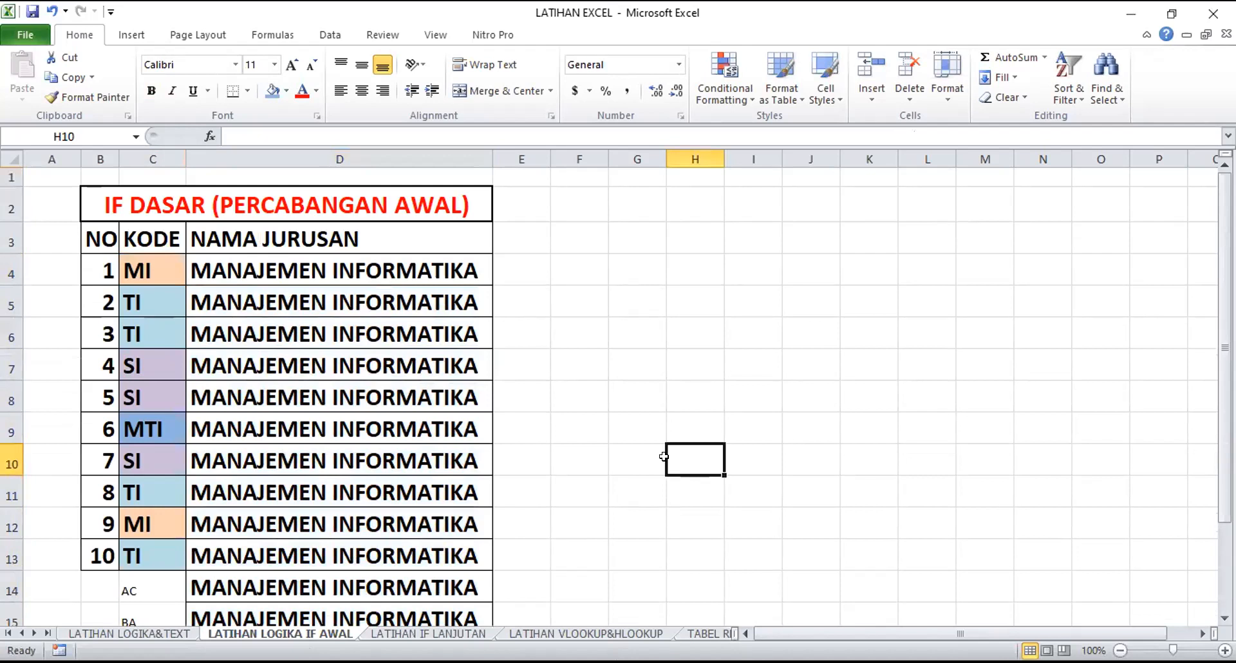
Inspect the copied formulas in D5 and D11 to check which code cell they reference
{"action": "left_click", "coordinate": [164, 264]}
{"action": "left_click", "coordinate": [238, 296]}
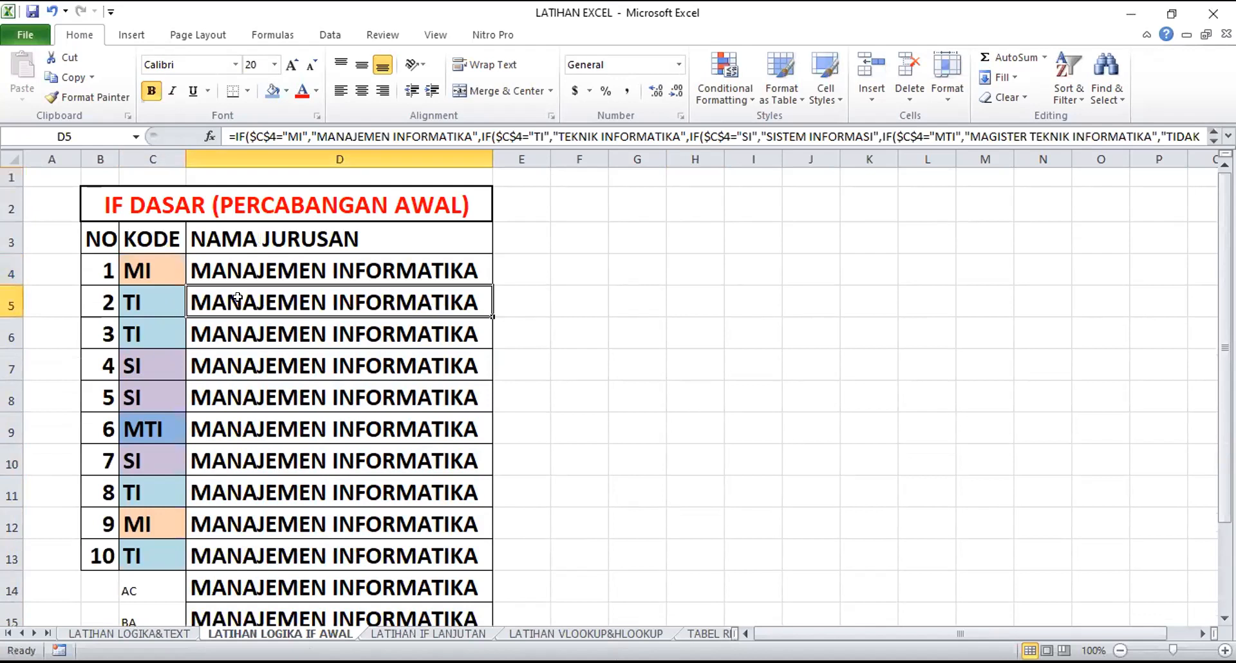
{"action": "left_click", "coordinate": [341, 480]}
{"action": "double_click", "coordinate": [340, 479]}
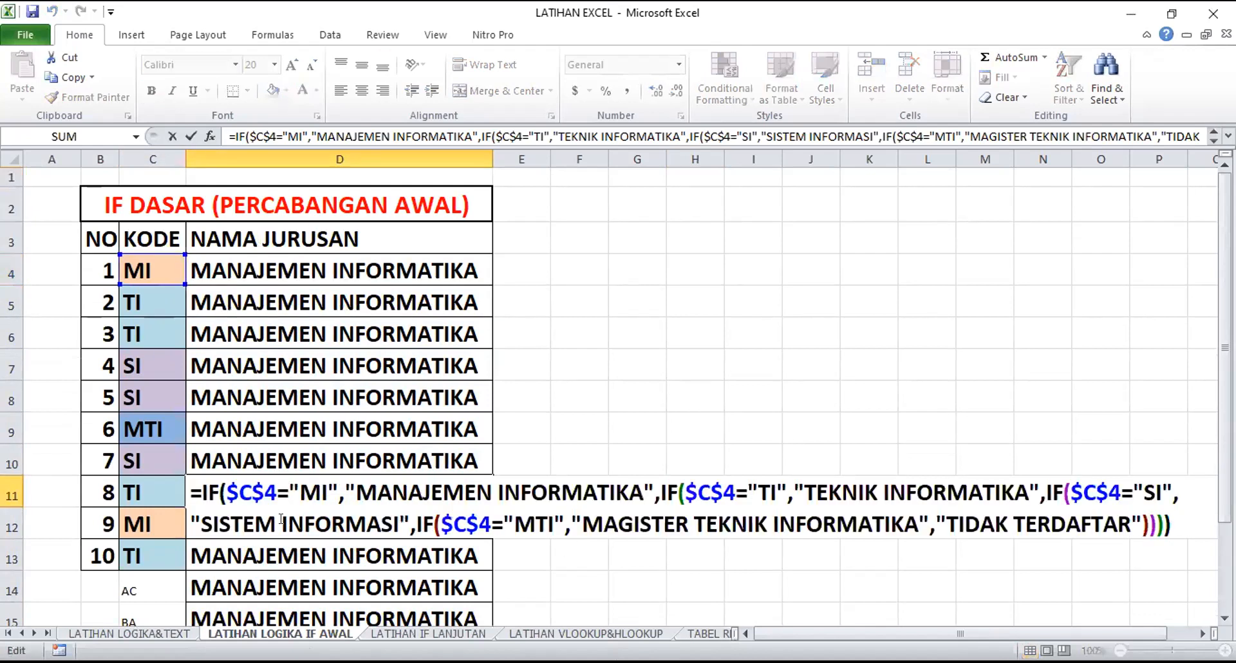
{"action": "left_click_drag", "start_coordinate": [223, 491], "coordinate": [269, 491]}
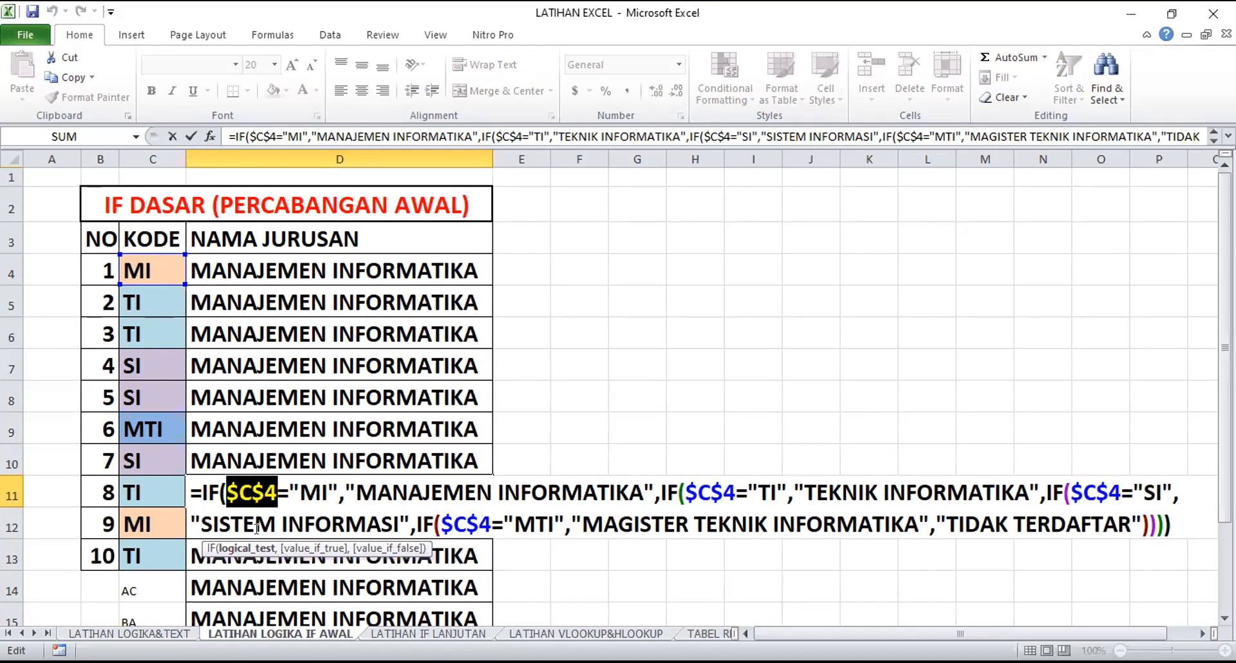
Undo the copied formulas and the absolute-reference change in D4
{"action": "key", "text": "ctrl+Return"}
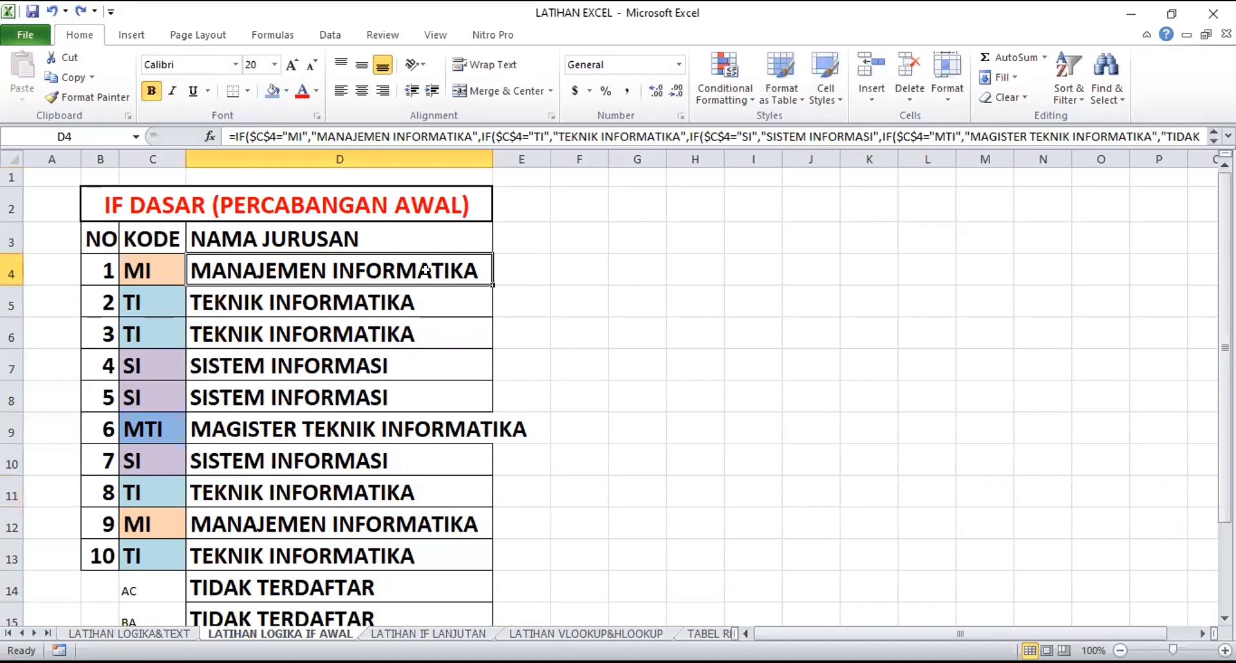
{"action": "key", "text": "ctrl+z"}
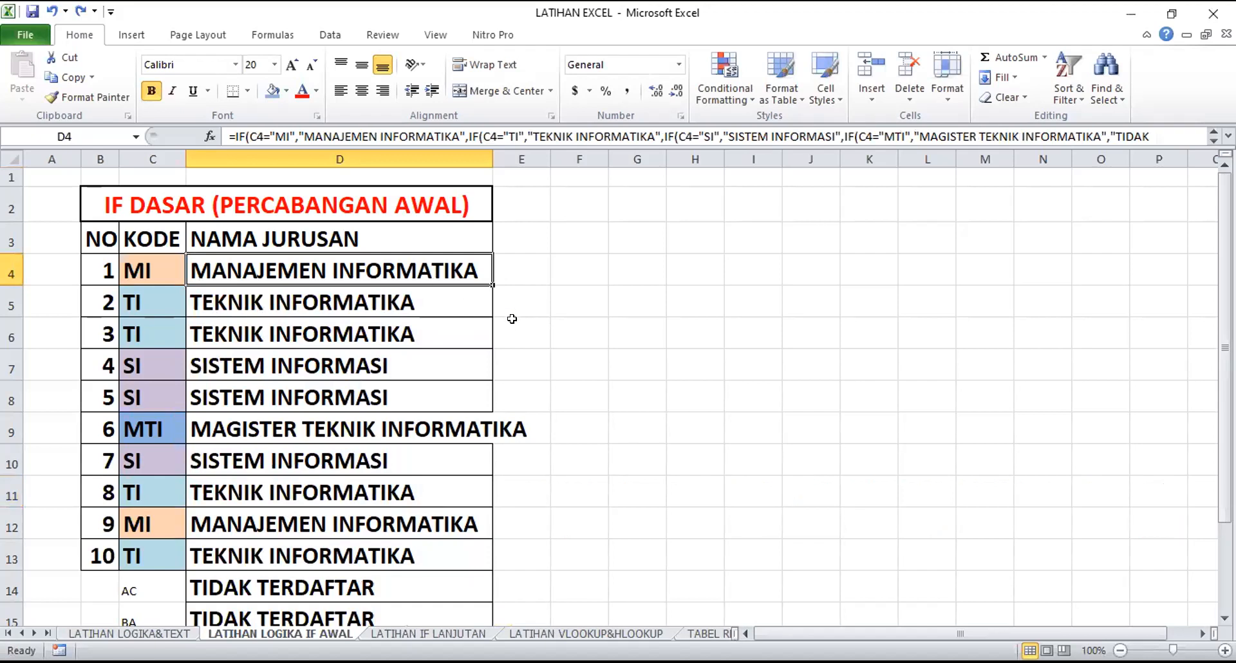
{"action": "left_click", "coordinate": [511, 318]}
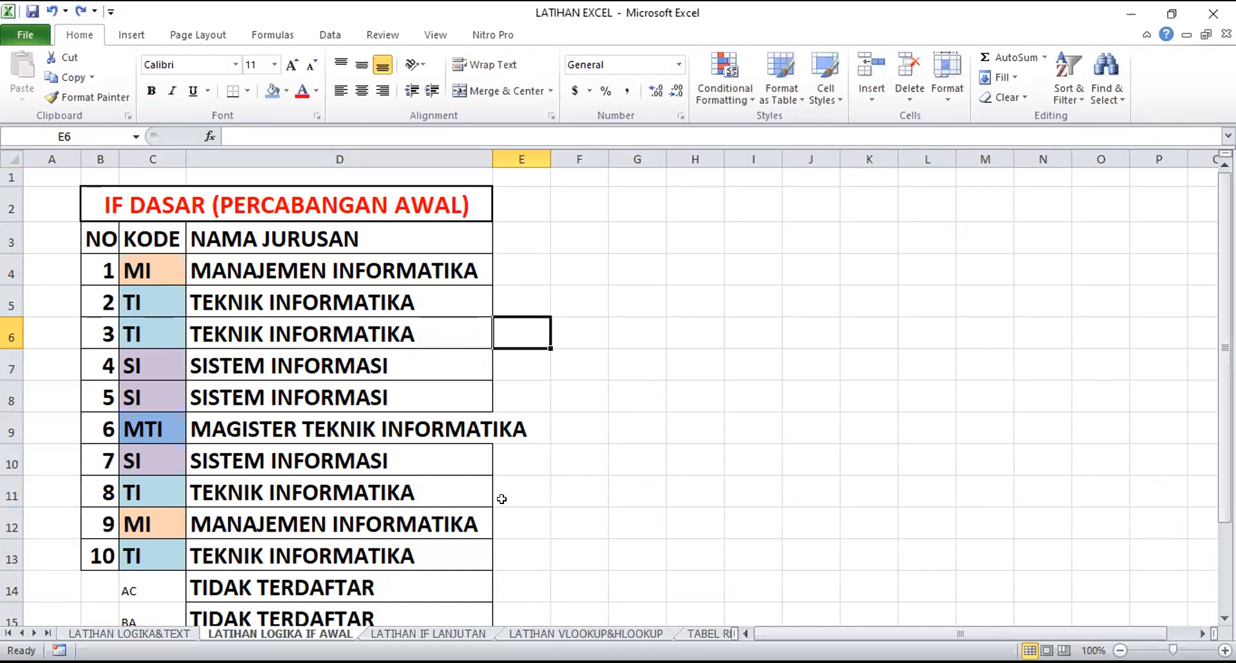
Enter 10% in the empty cell G3 beside the table
{"action": "left_click", "coordinate": [631, 240]}
{"action": "type", "text": "10%"}
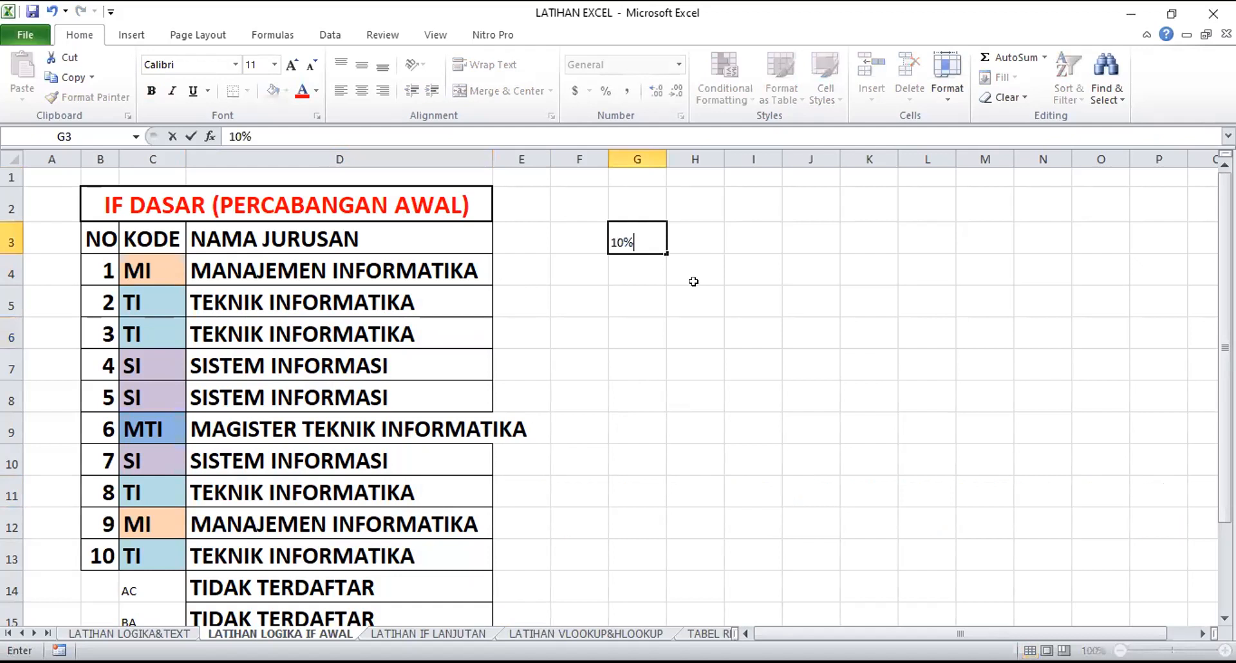
{"action": "key", "text": "Return"}
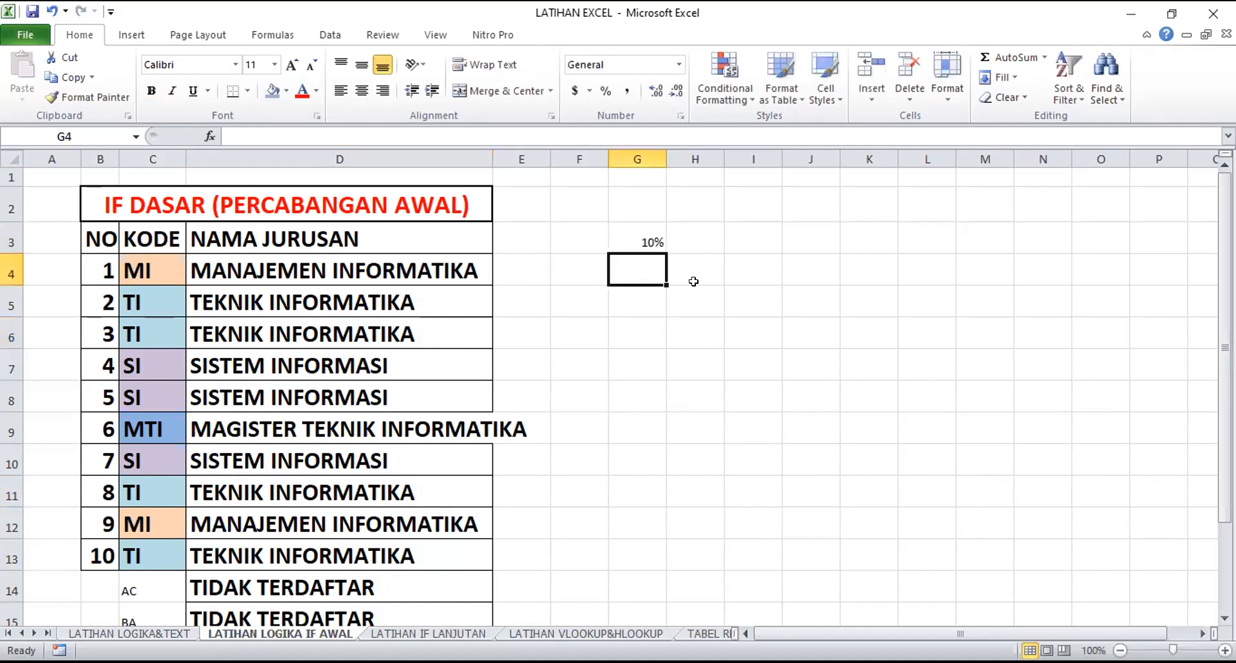
{"action": "left_click", "coordinate": [643, 240]}
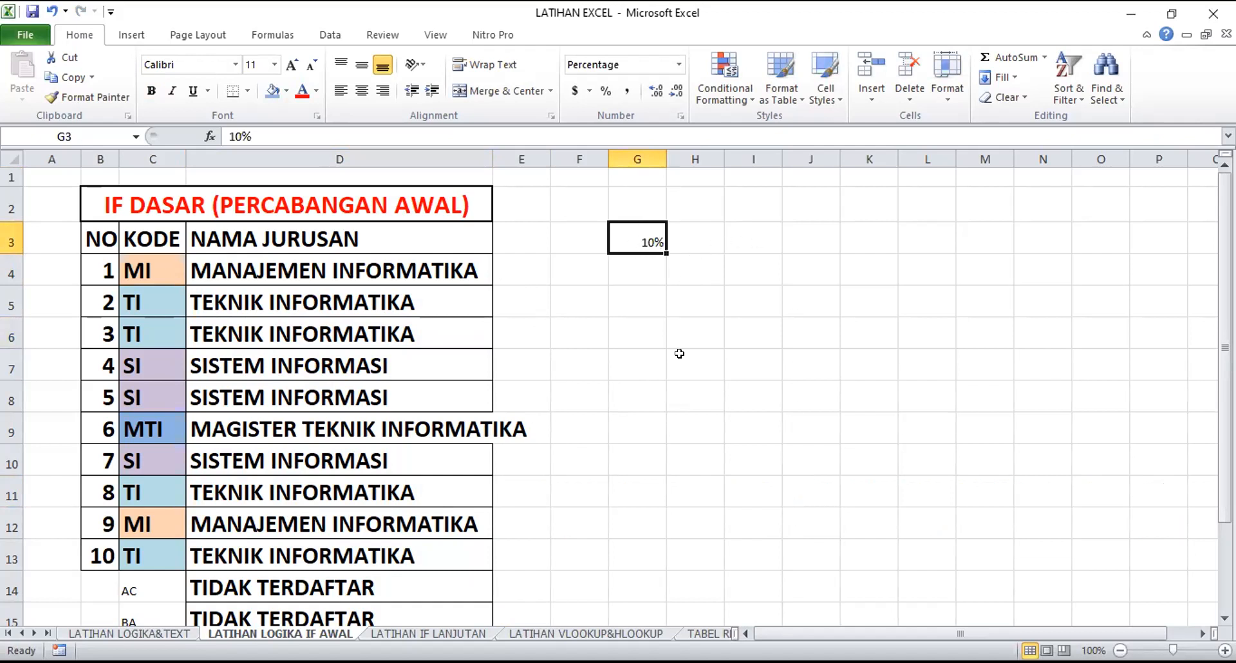
{"action": "left_click", "coordinate": [633, 271]}
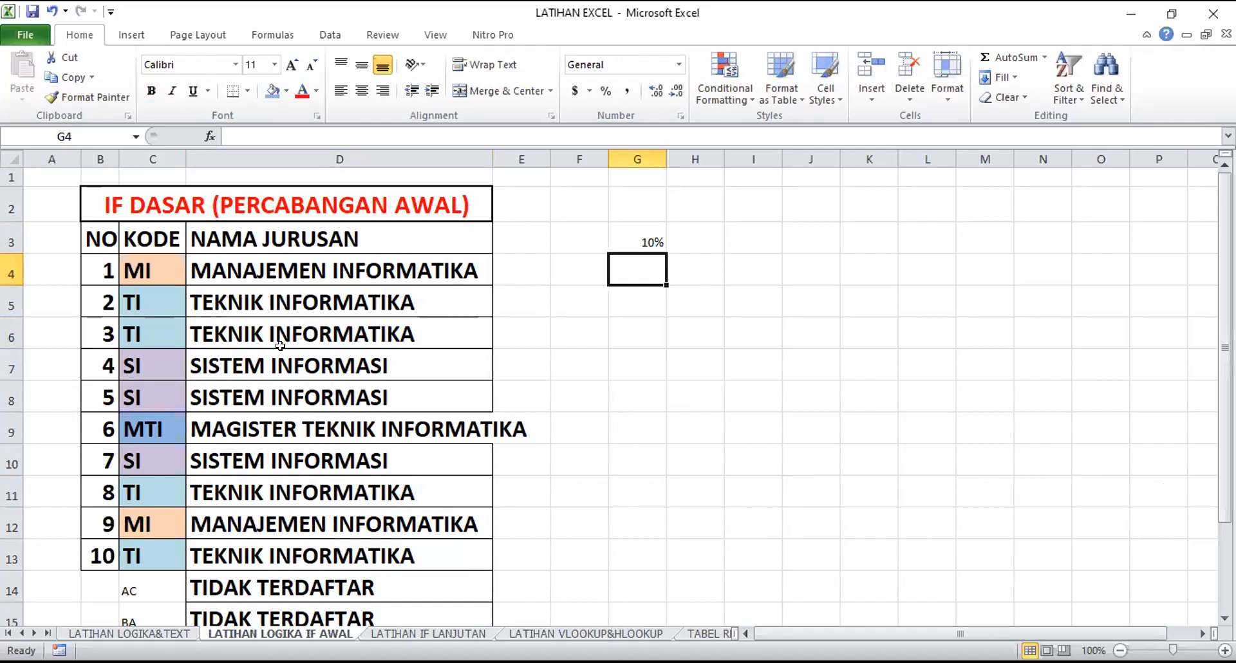
Enter the test codes MI, MTI and AADC in C17 to C19 below the existing KODE entries
{"action": "scroll", "coordinate": [285, 342], "scroll_direction": "down", "scroll_amount": 1}
{"action": "scroll", "coordinate": [285, 343], "scroll_direction": "down", "scroll_amount": 1}
{"action": "left_click", "coordinate": [166, 495]}
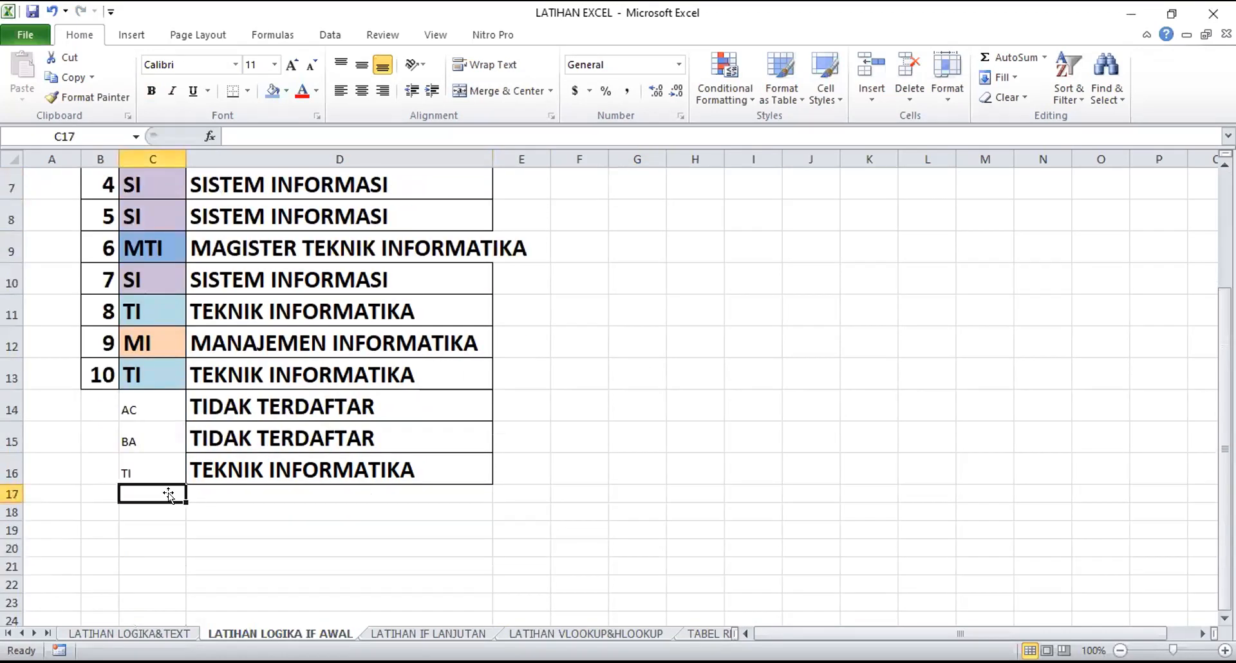
{"action": "type", "text": "MI"}
{"action": "key", "text": "Return"}
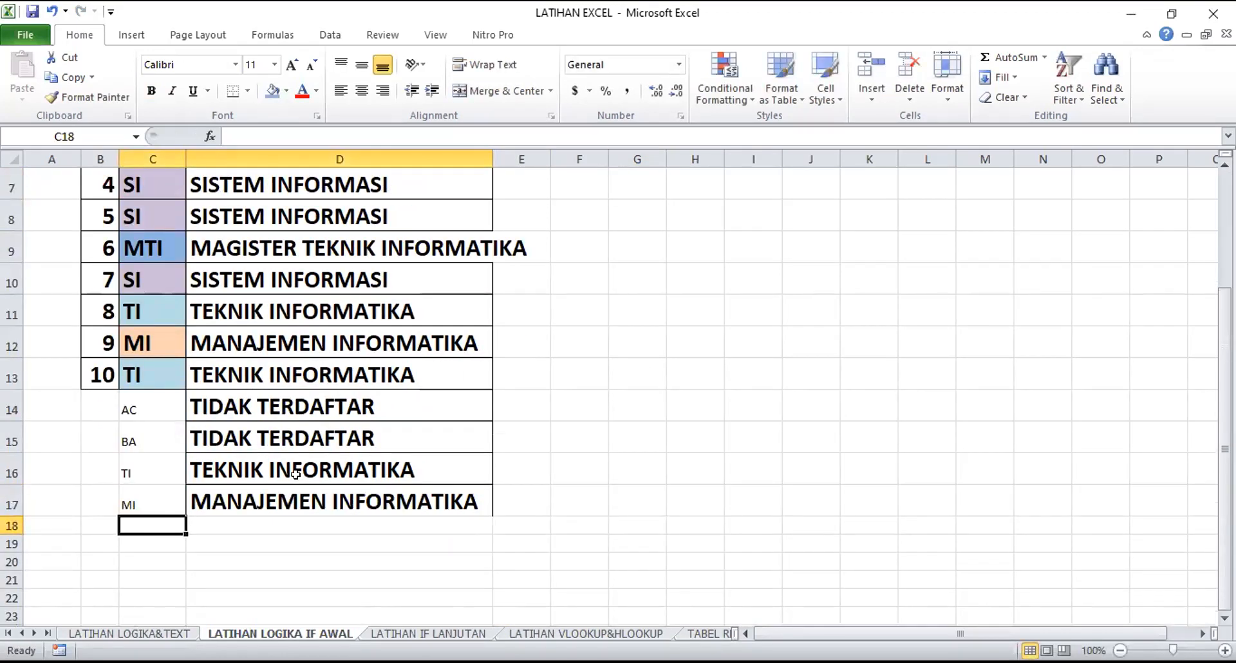
{"action": "type", "text": "MTI"}
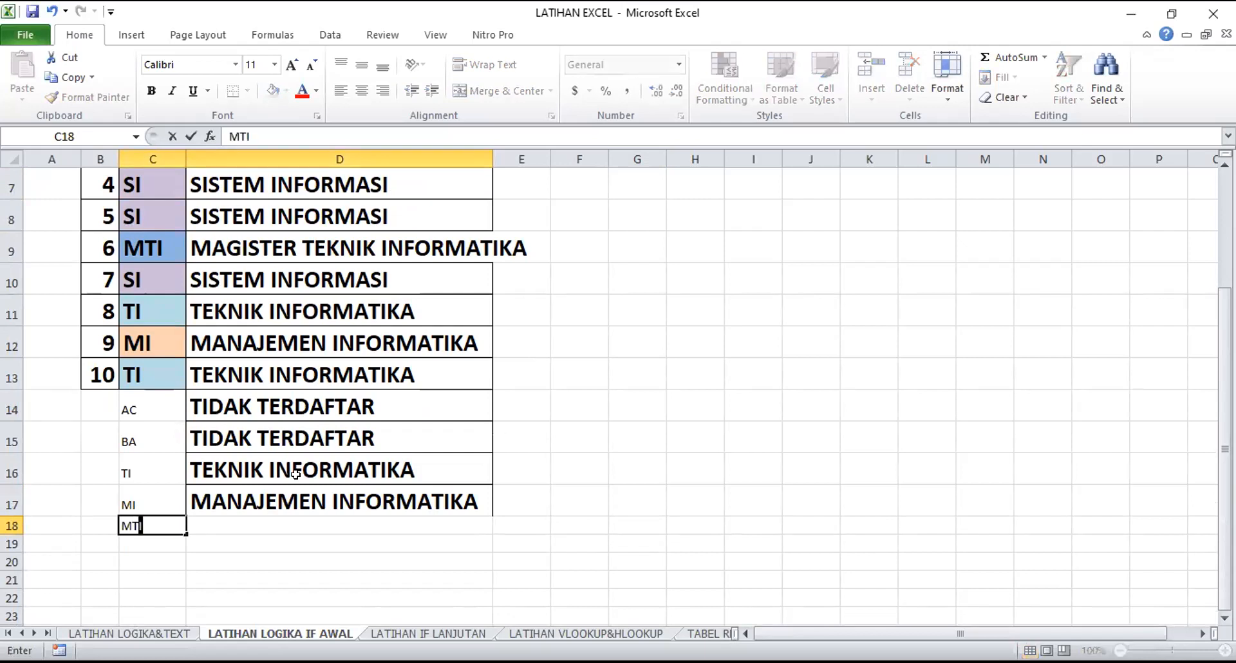
{"action": "key", "text": "Return"}
{"action": "type", "text": "AADC"}
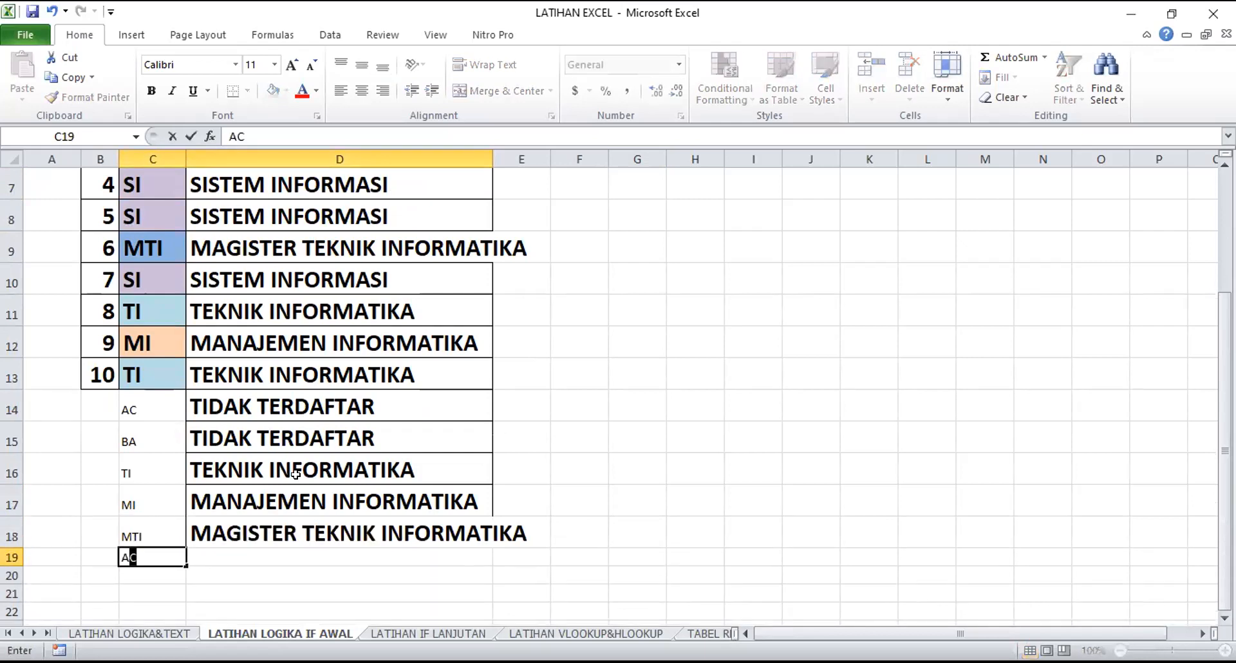
{"action": "key", "text": "Return"}
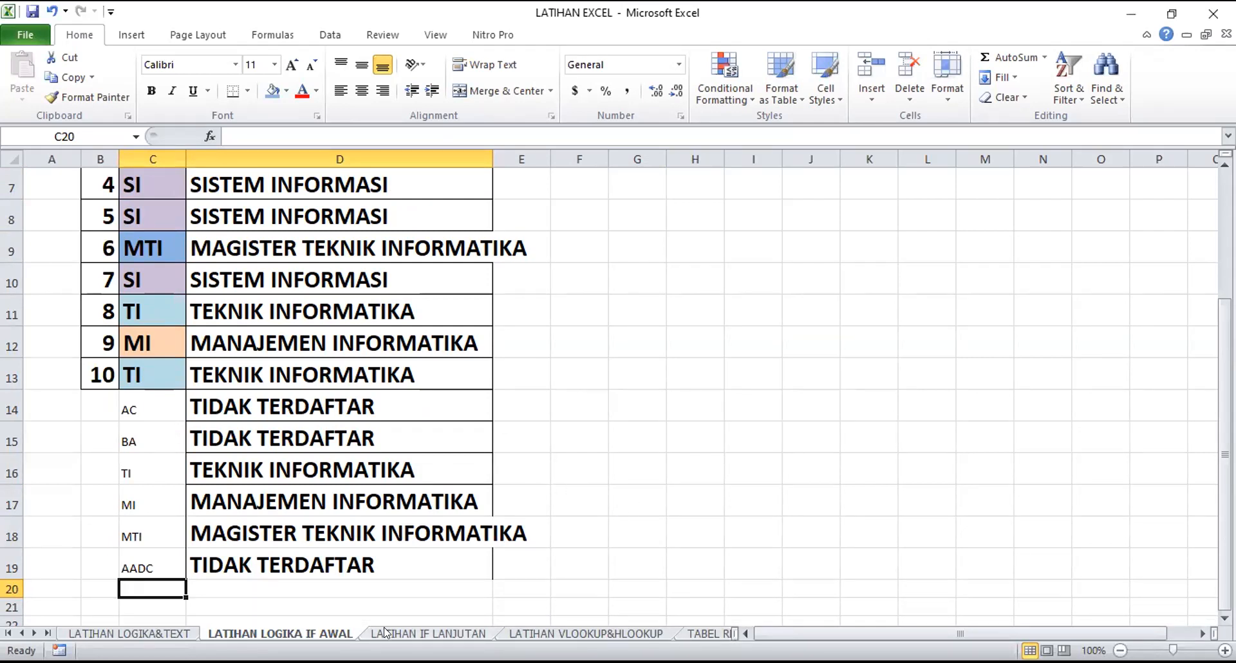
Open the LATIHAN IF LANJUTAN sheet and examine its Presensi, UTS, UAS and Nilai Angka columns
{"action": "left_click", "coordinate": [435, 635]}
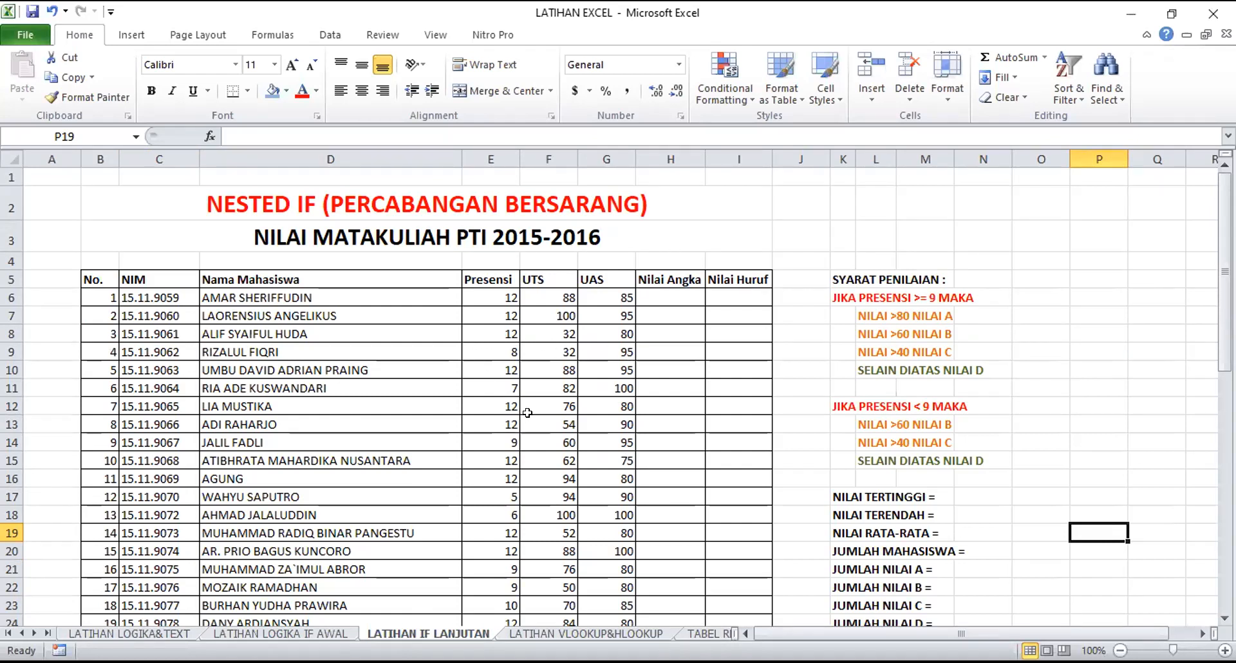
{"action": "left_click", "coordinate": [487, 280]}
{"action": "left_click_drag", "start_coordinate": [496, 313], "coordinate": [503, 619]}
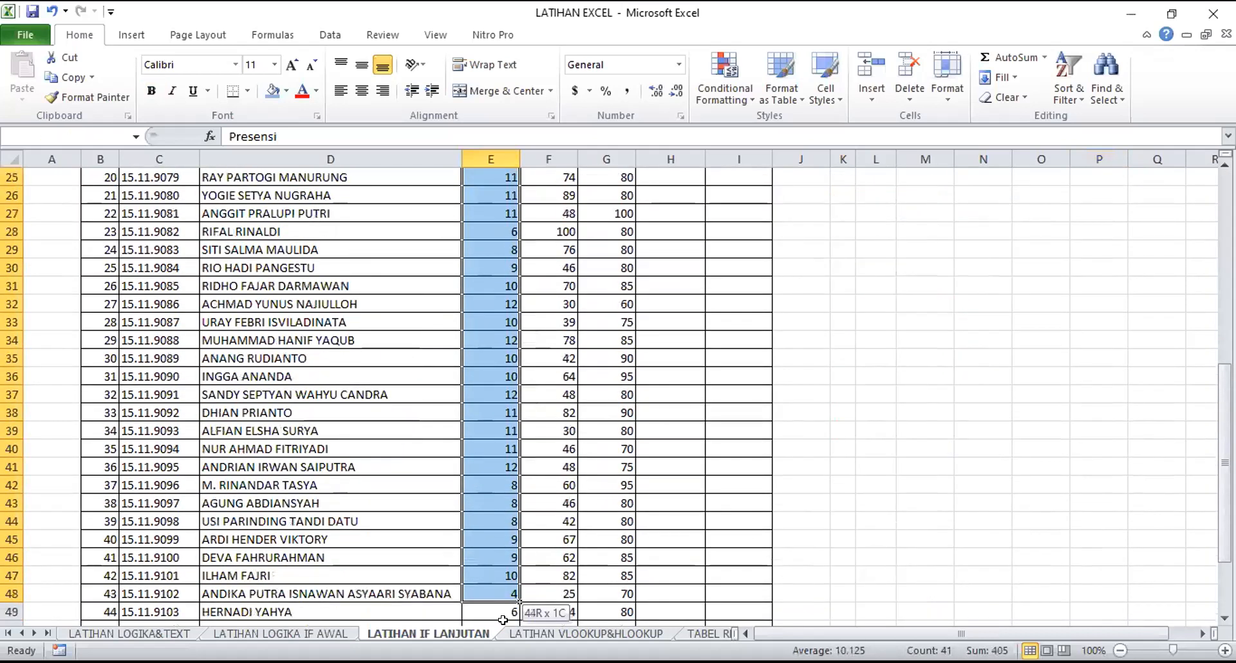
{"action": "scroll", "coordinate": [476, 450], "scroll_direction": "up", "scroll_amount": 8}
{"action": "left_click", "coordinate": [480, 154]}
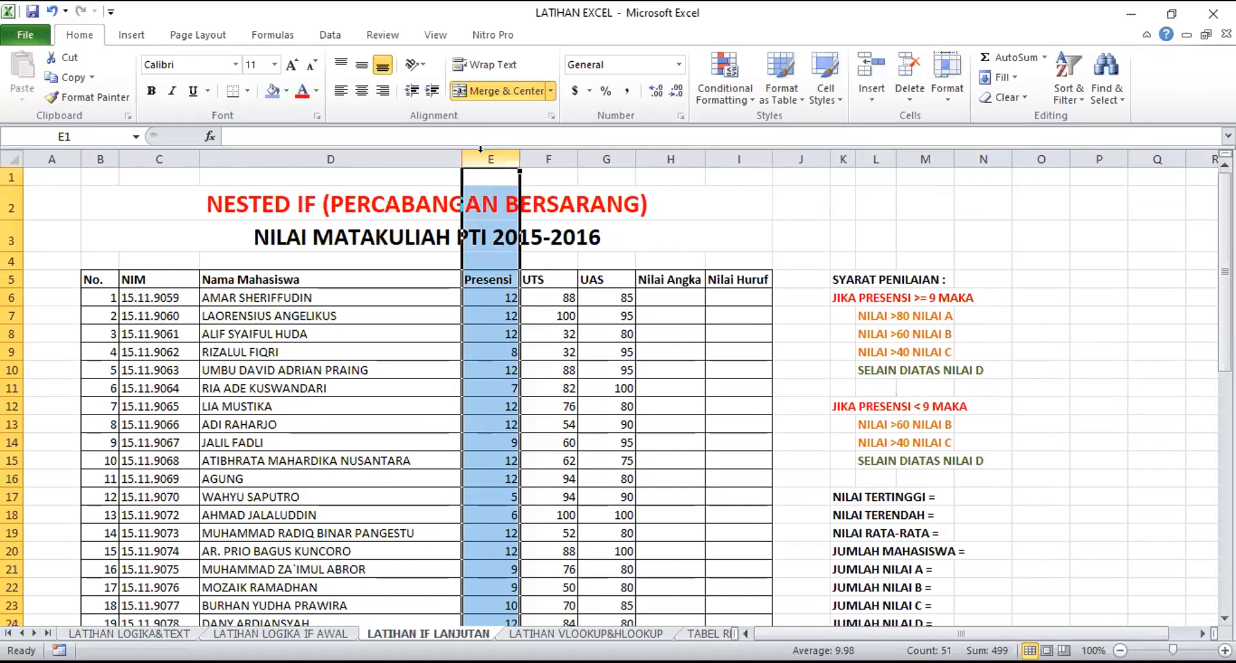
{"action": "left_click", "coordinate": [644, 424]}
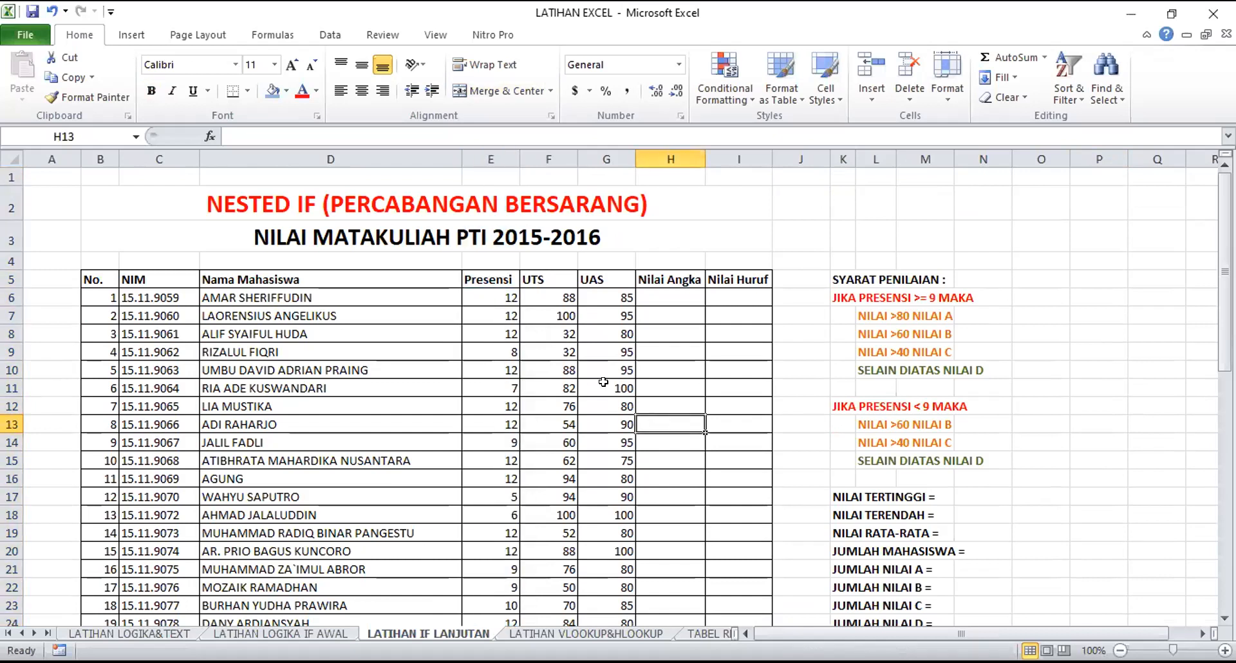
{"action": "left_click", "coordinate": [547, 160]}
{"action": "left_click", "coordinate": [610, 158]}
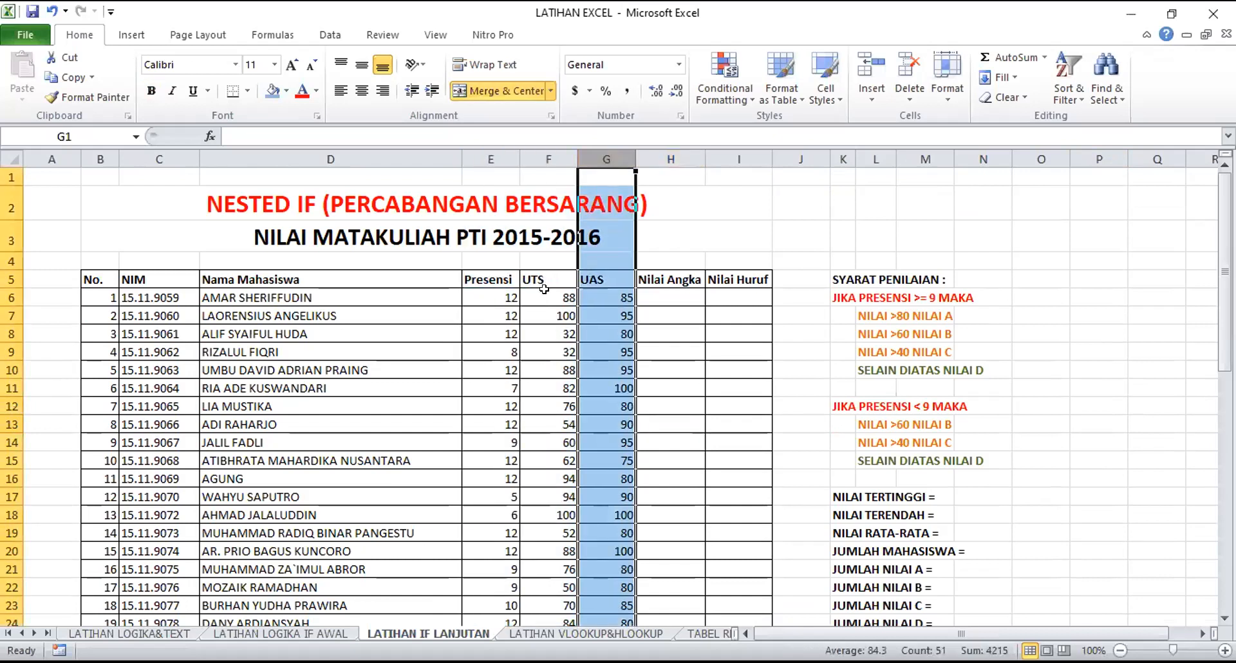
{"action": "left_click", "coordinate": [661, 298]}
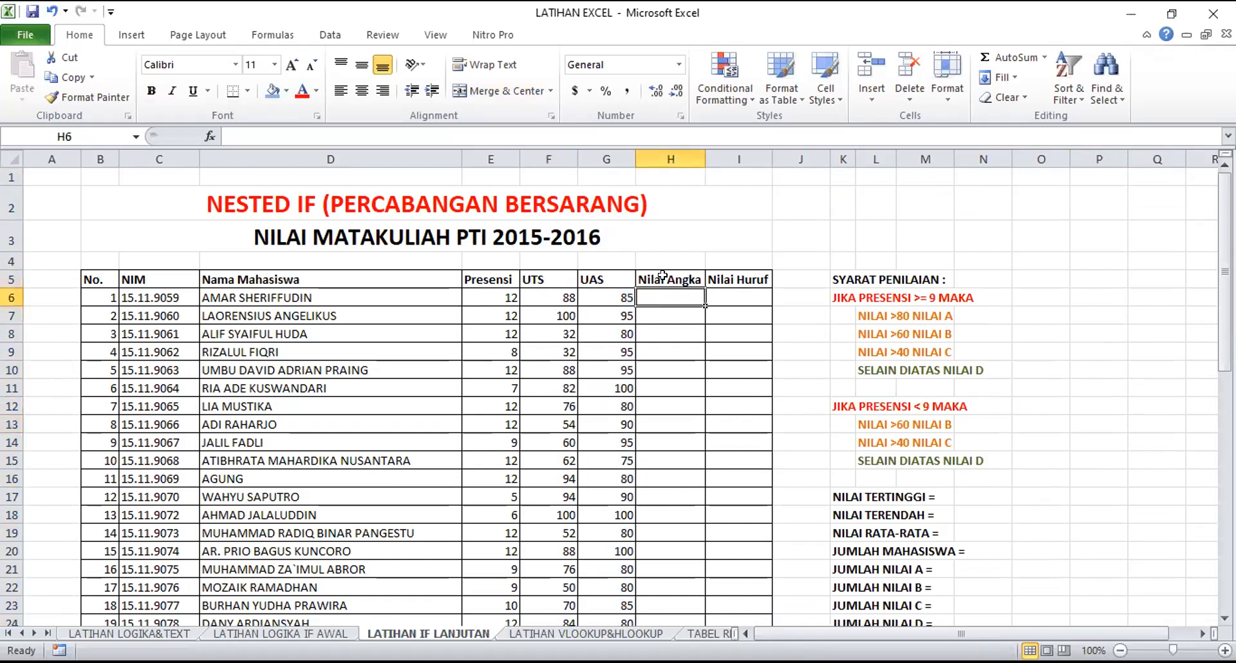
{"action": "left_click", "coordinate": [546, 298]}
{"action": "left_click", "coordinate": [587, 291]}
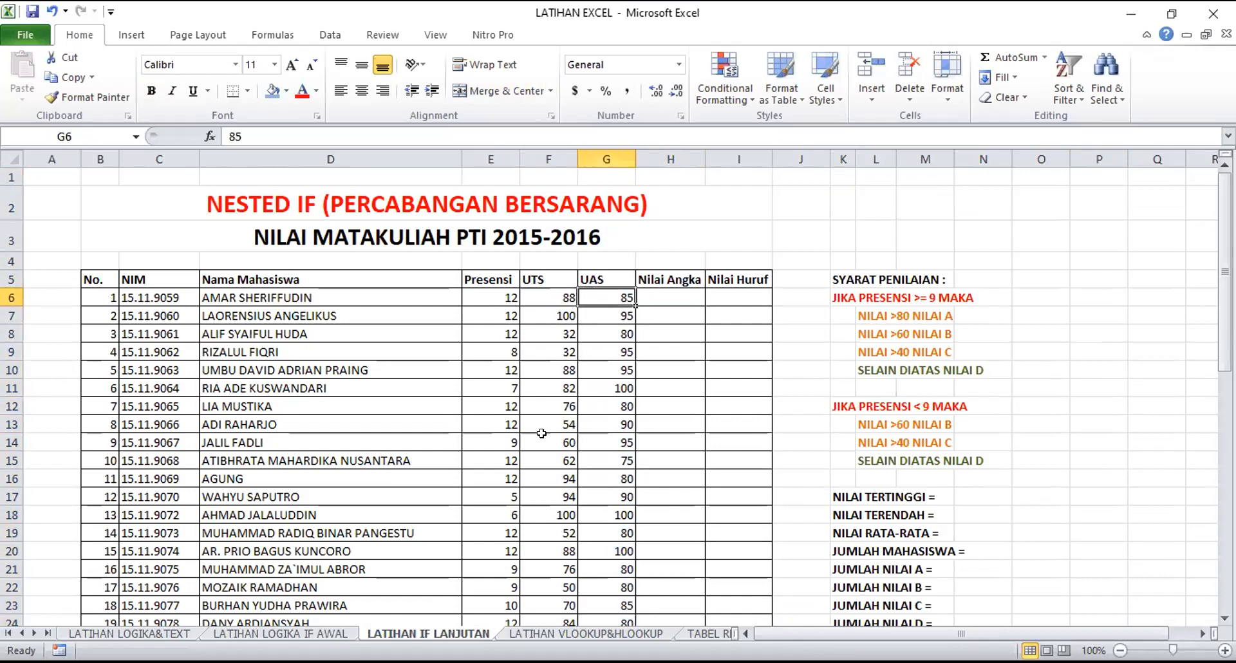
Calculate the first student's Nilai Angka in H6 with the formula =AVERAGE(F6:G6)
{"action": "left_click", "coordinate": [670, 298]}
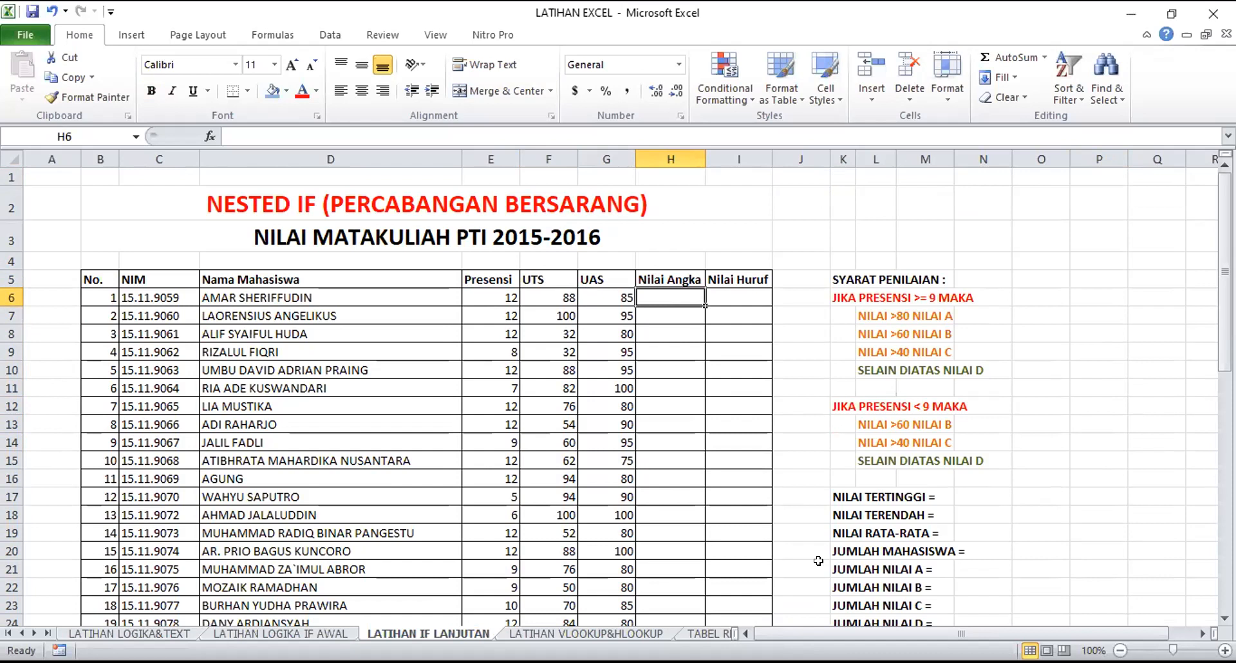
{"action": "type", "text": "="}
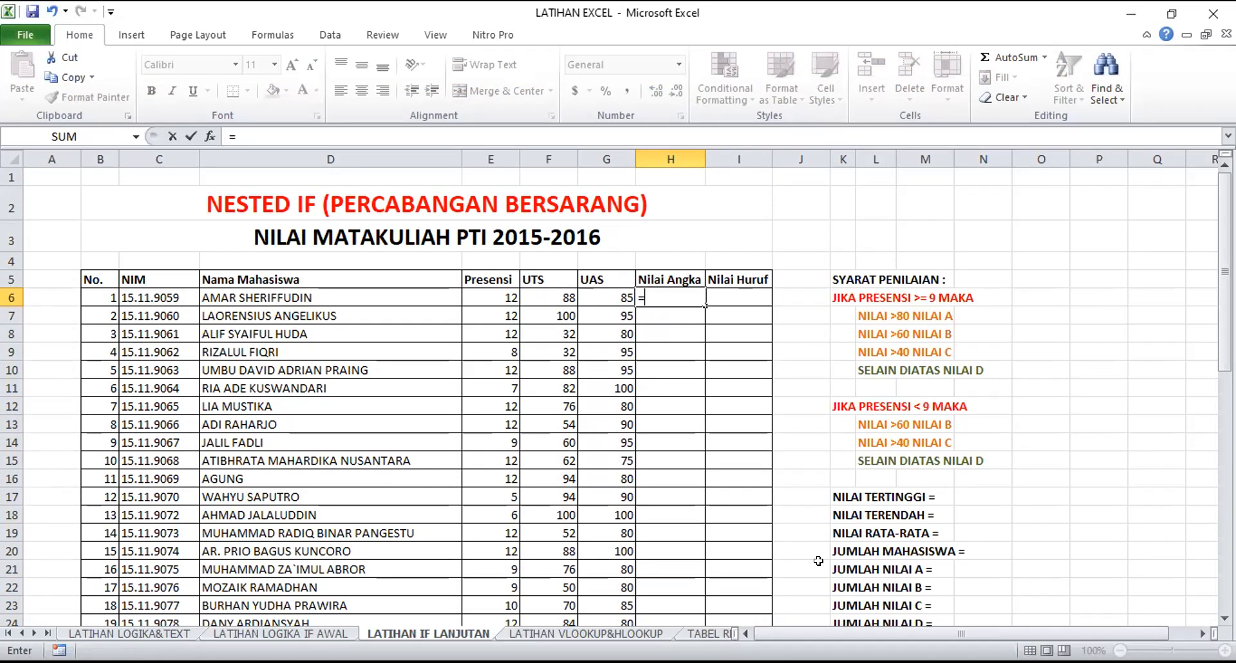
{"action": "type", "text": "AVERA"}
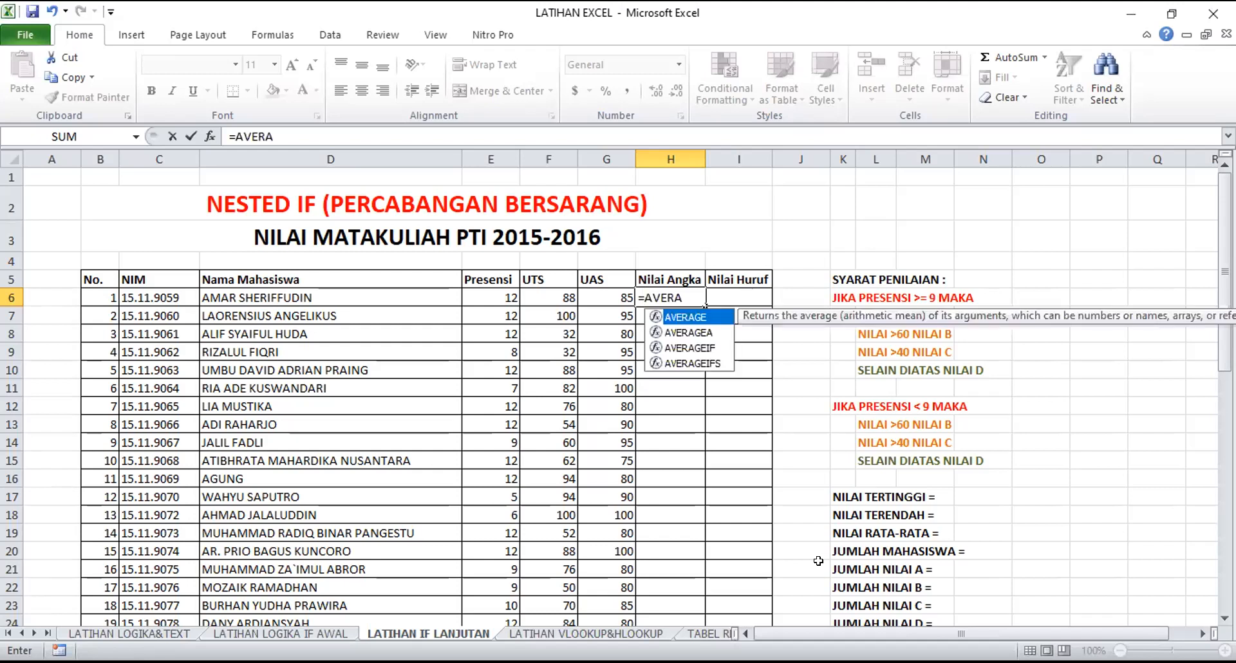
{"action": "key", "text": "Tab"}
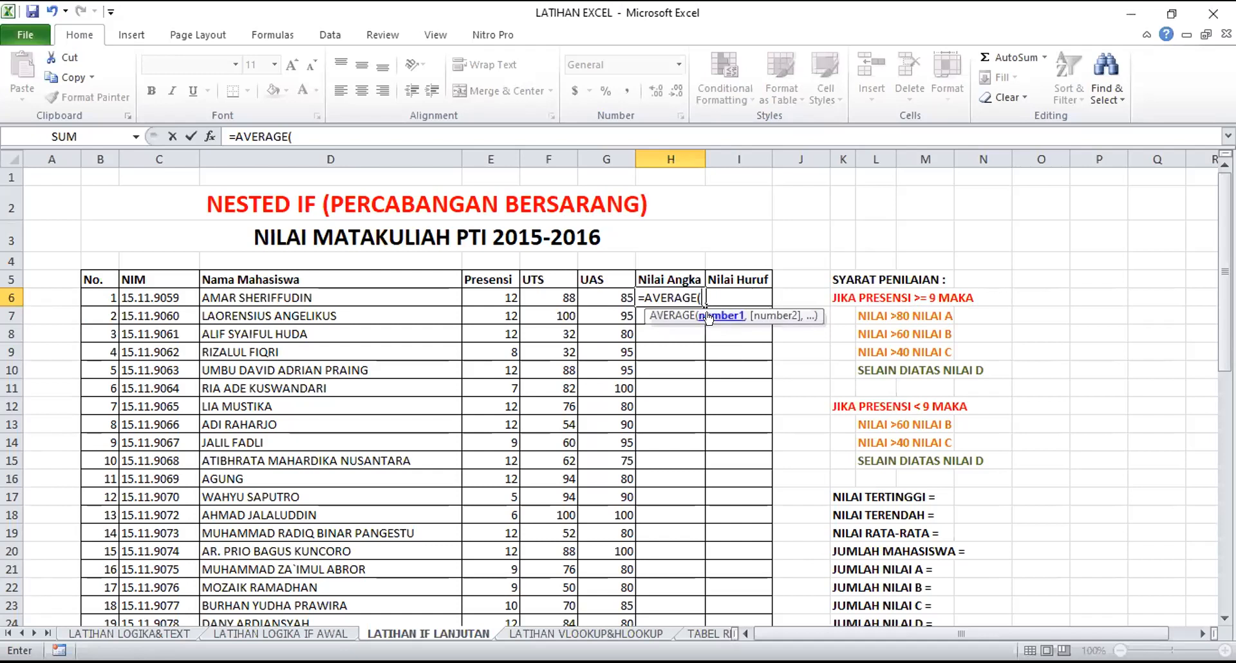
{"action": "left_click_drag", "start_coordinate": [557, 296], "coordinate": [612, 298]}
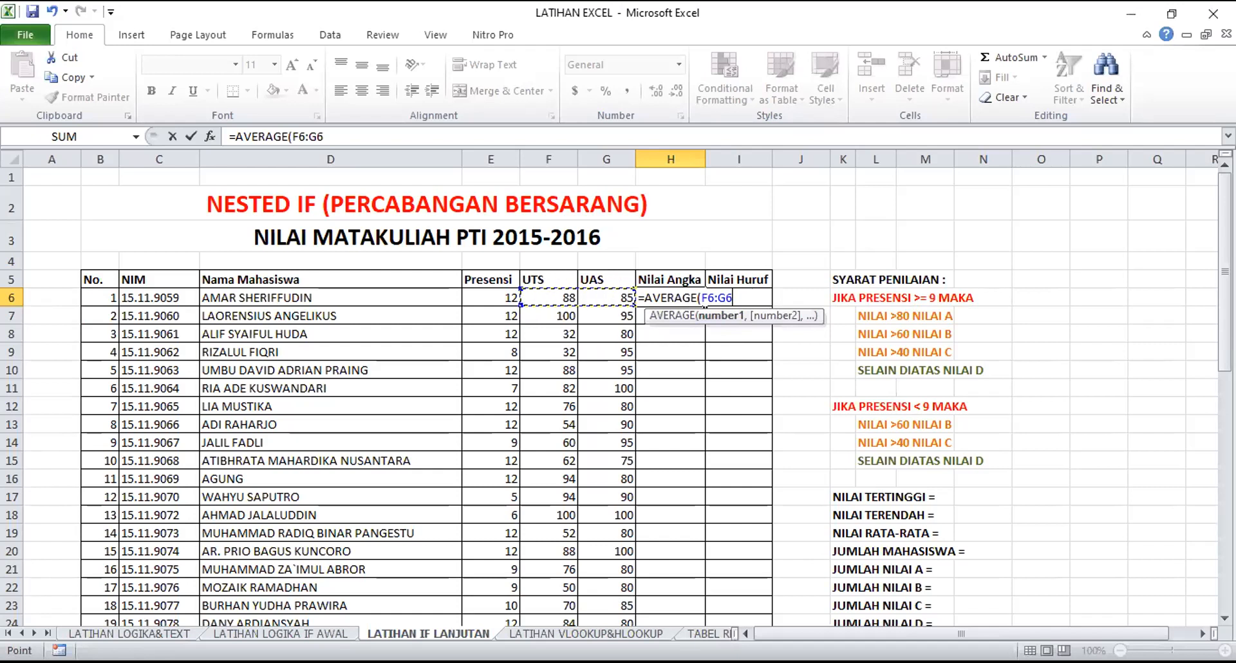
{"action": "type", "text": ")"}
{"action": "key", "text": "Return"}
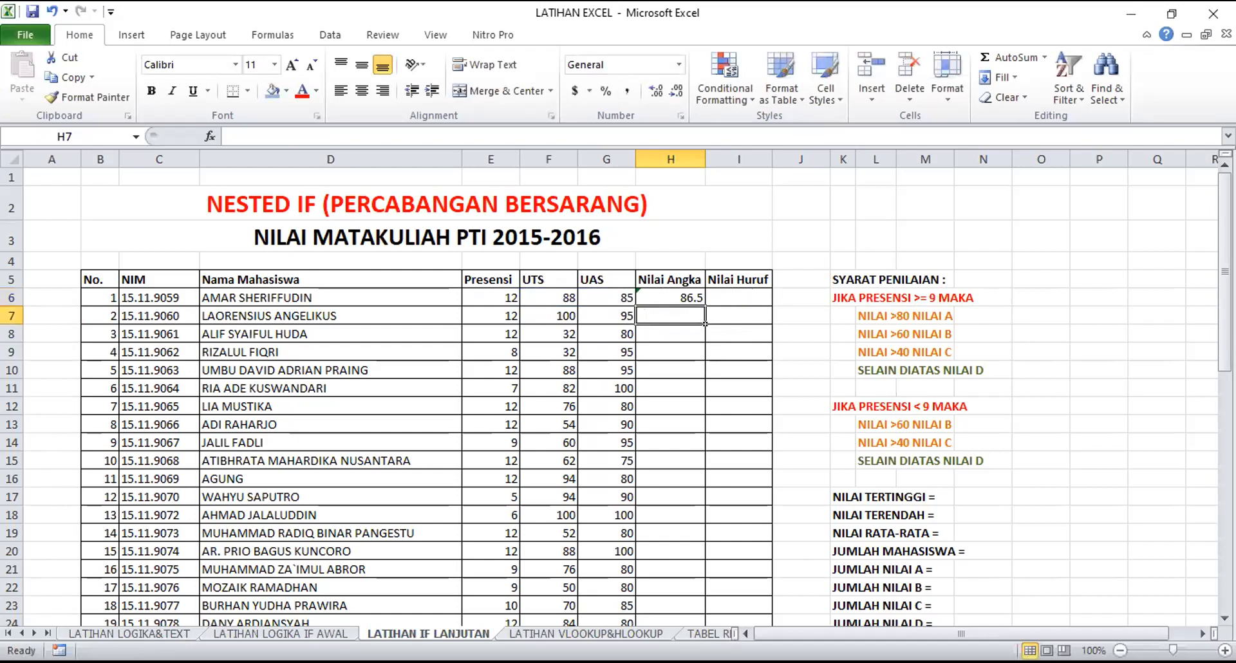
{"action": "left_click", "coordinate": [681, 299]}
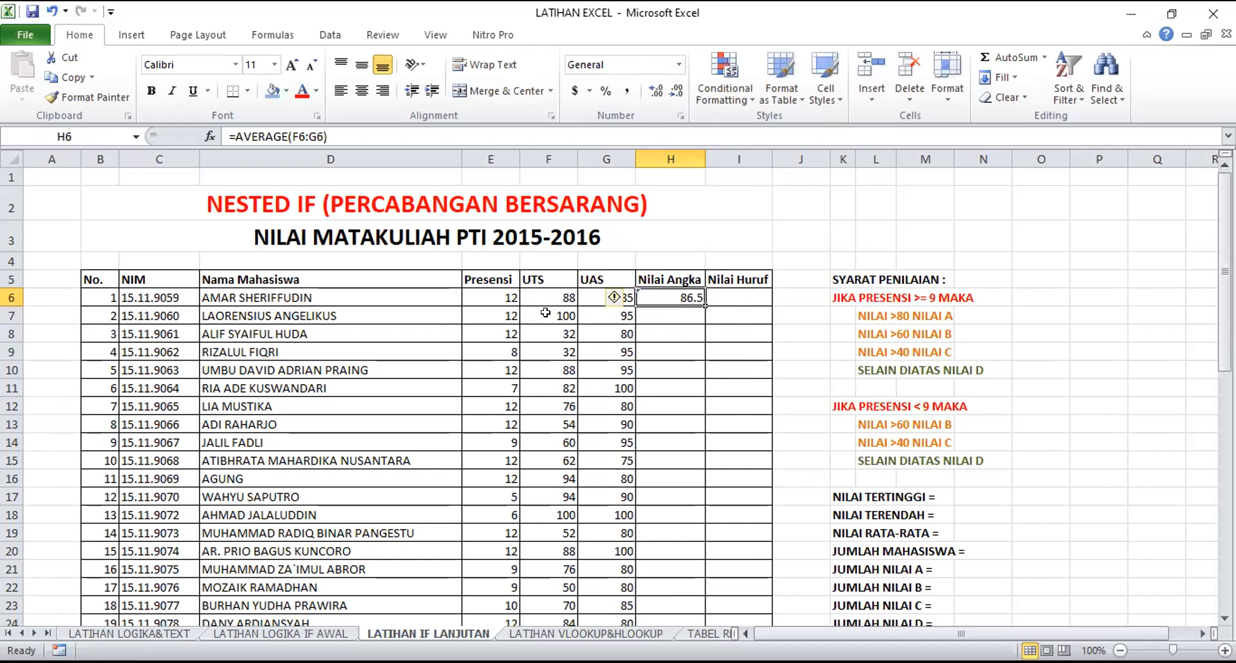
{"action": "left_click_drag", "start_coordinate": [545, 313], "coordinate": [612, 351]}
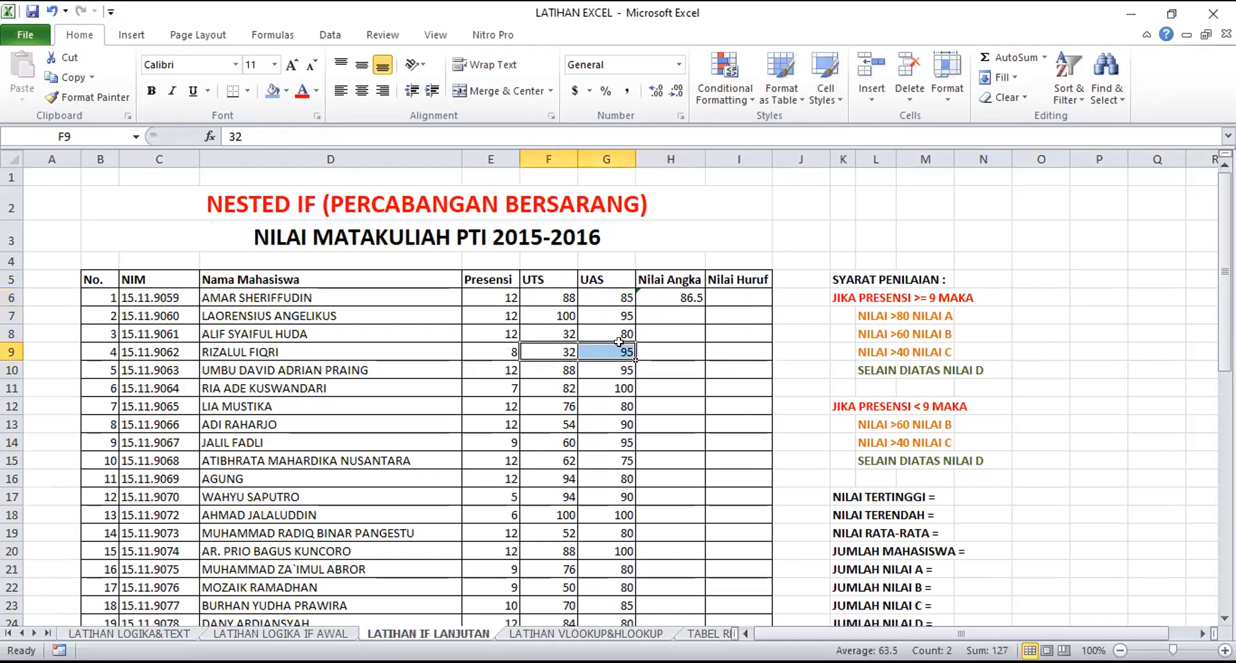
{"action": "left_click", "coordinate": [676, 314]}
{"action": "type", "text": "="}
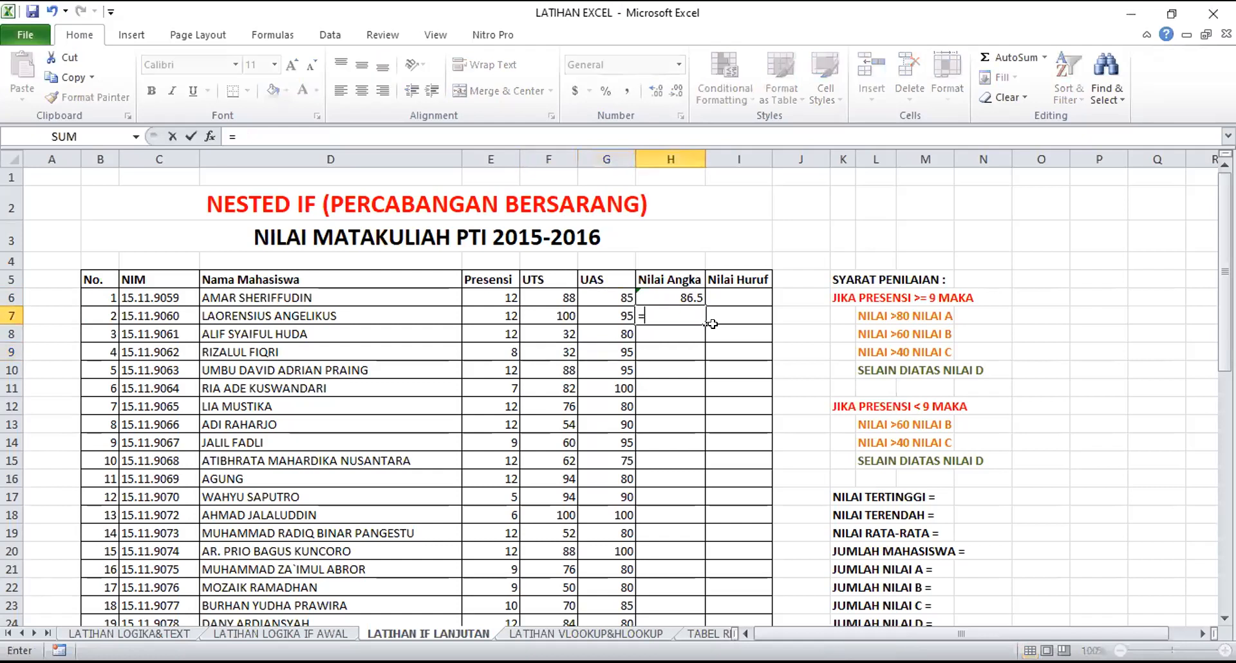
{"action": "type", "text": "AVERAGE("}
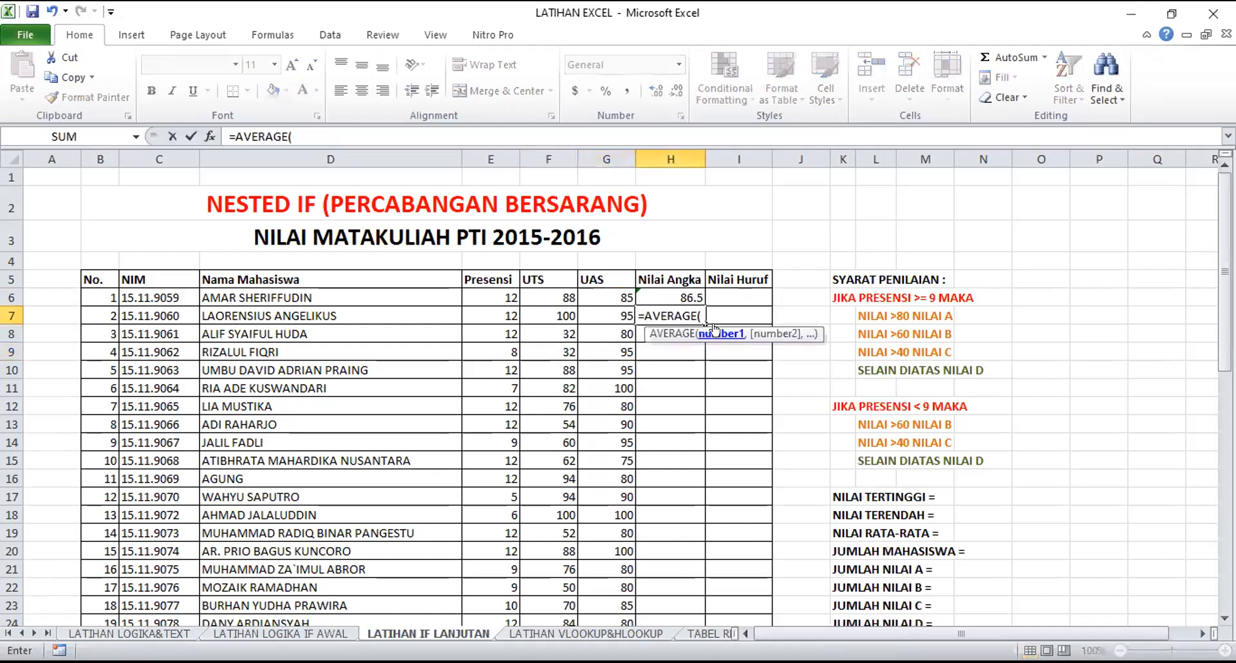
{"action": "key", "text": "BackSpace"}
{"action": "key", "text": "BackSpace"}
{"action": "key", "text": "BackSpace"}
{"action": "key", "text": "BackSpace"}
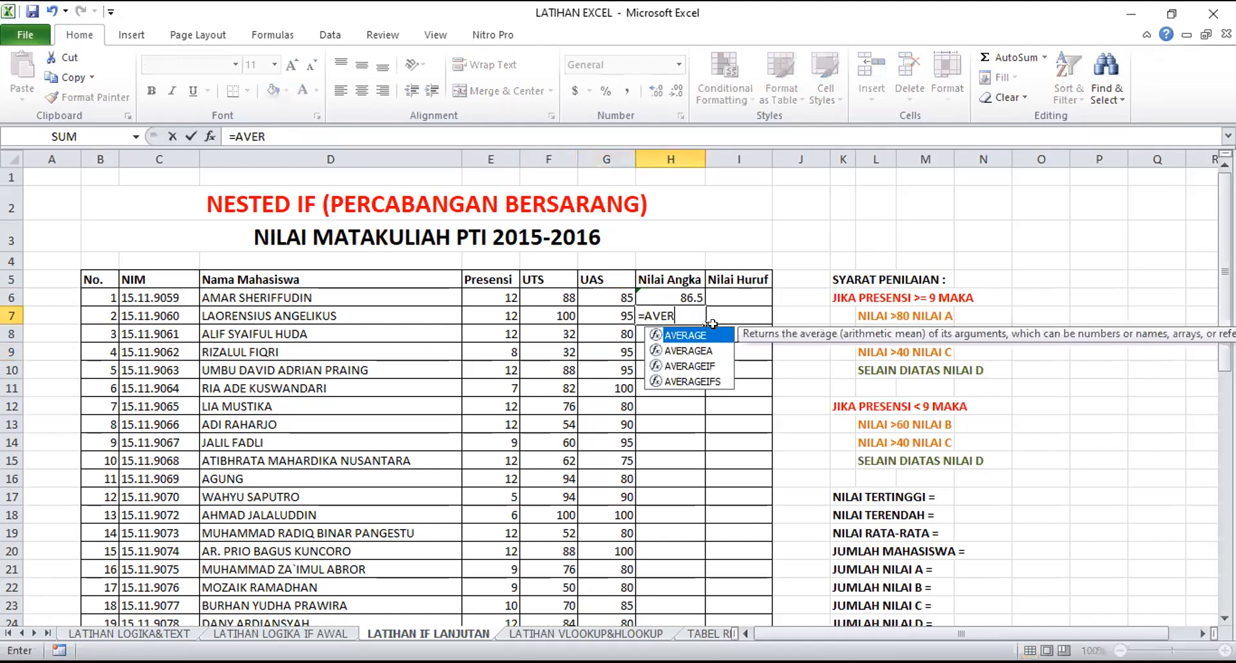
{"action": "key", "text": "BackSpace"}
{"action": "key", "text": "BackSpace"}
{"action": "key", "text": "BackSpace"}
{"action": "key", "text": "BackSpace"}
{"action": "key", "text": "BackSpace"}
{"action": "key", "text": "Return"}
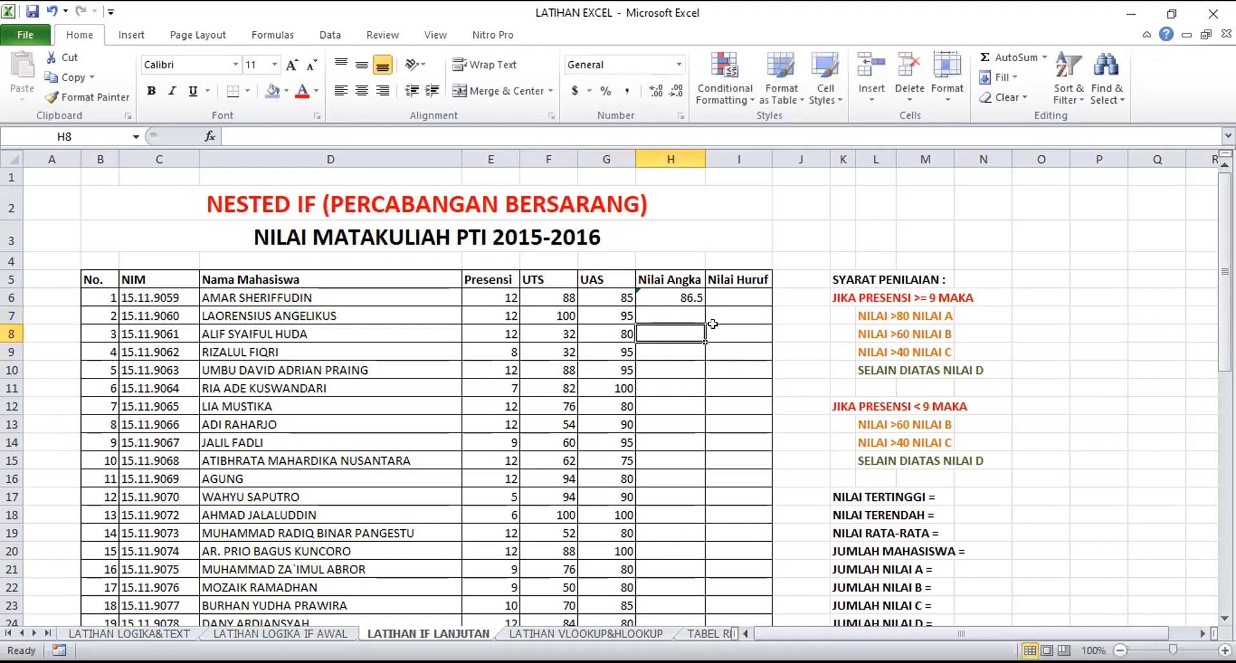
Copy the AVERAGE formula from H6 down the Nilai Angka column through H55
{"action": "left_click", "coordinate": [678, 298]}
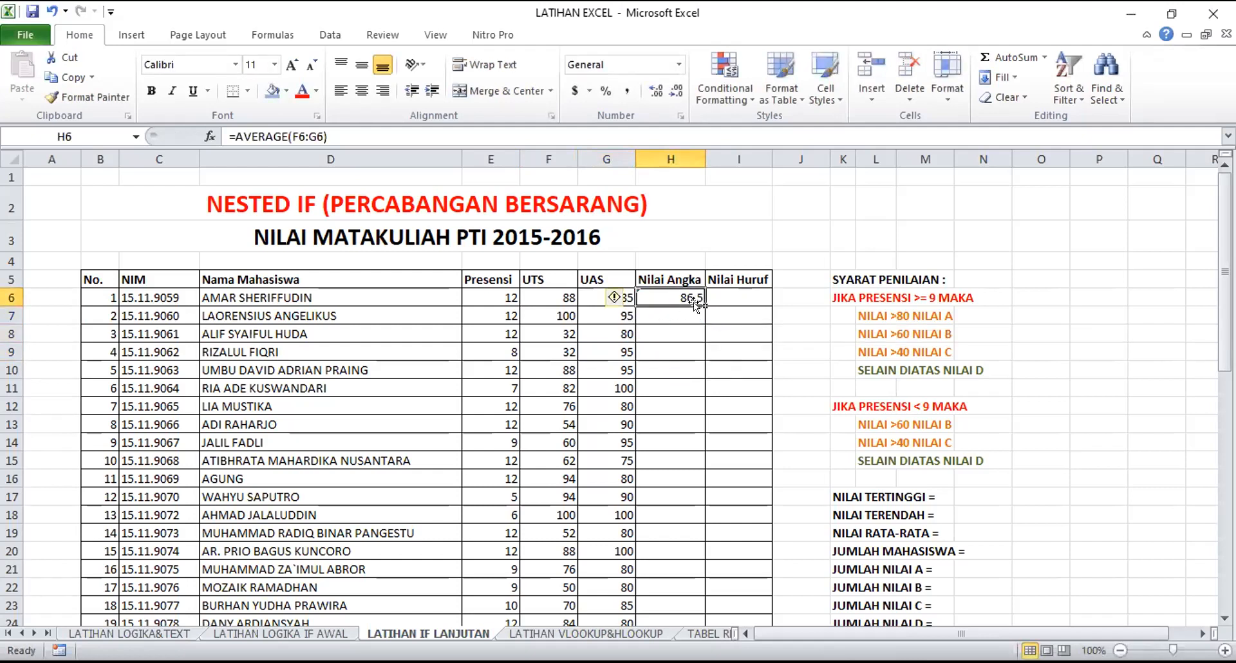
{"action": "left_click_drag", "start_coordinate": [695, 302], "coordinate": [687, 593]}
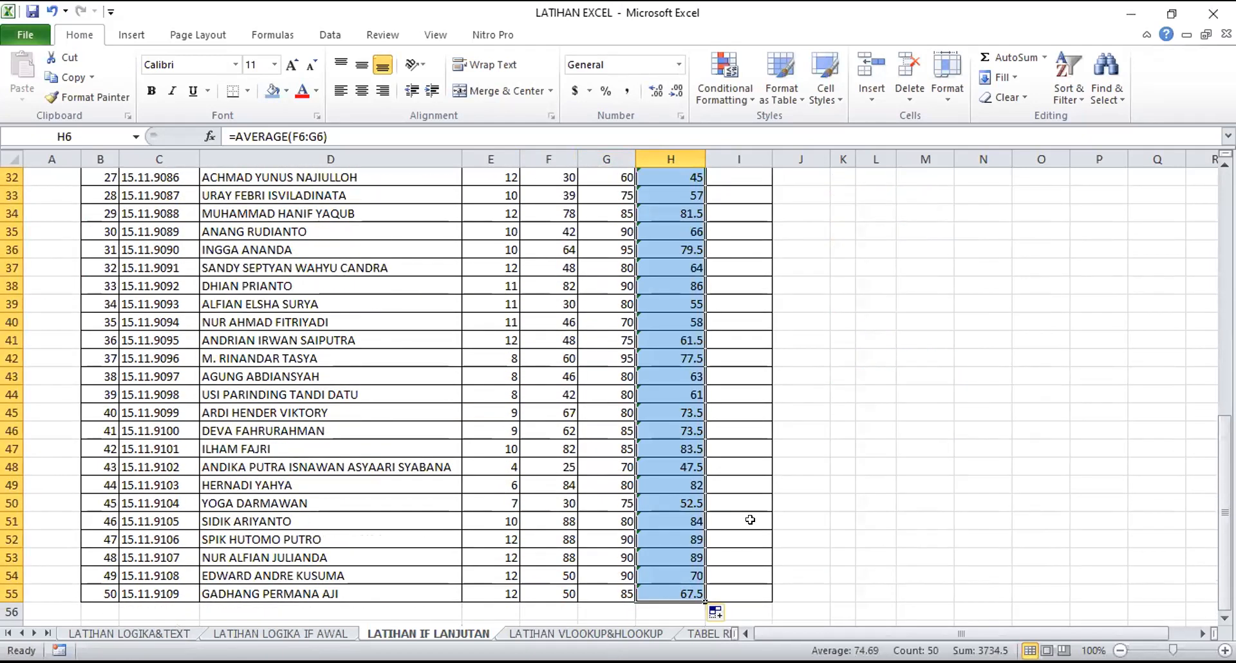
{"action": "scroll", "coordinate": [562, 431], "scroll_direction": "up", "scroll_amount": 10}
{"action": "left_click", "coordinate": [740, 370]}
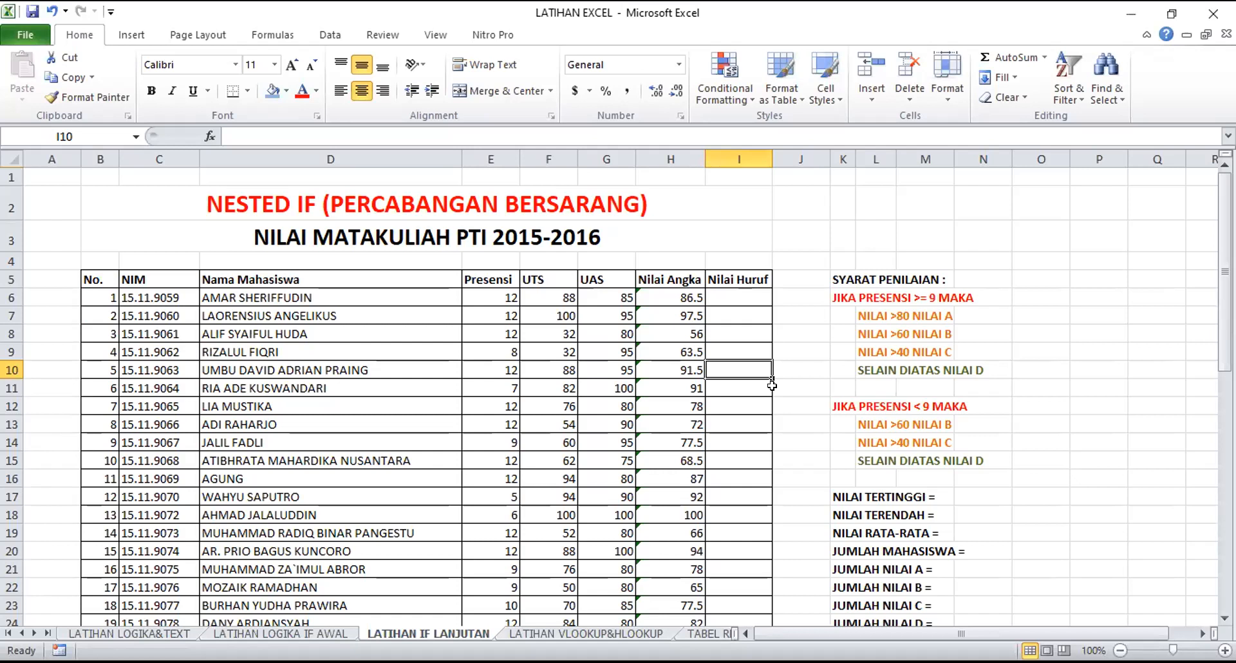
Inspect the AVERAGE formula in H6 and the F6:G6 range it references, leaving it unedited
{"action": "left_click", "coordinate": [659, 296]}
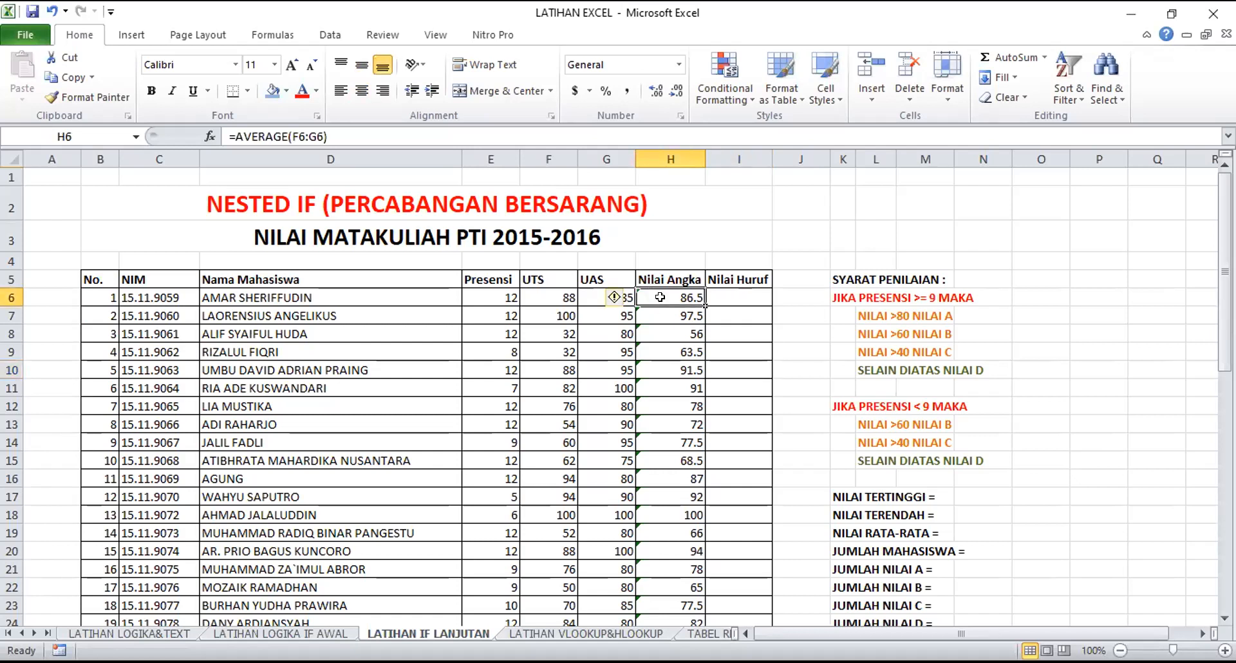
{"action": "double_click", "coordinate": [660, 296]}
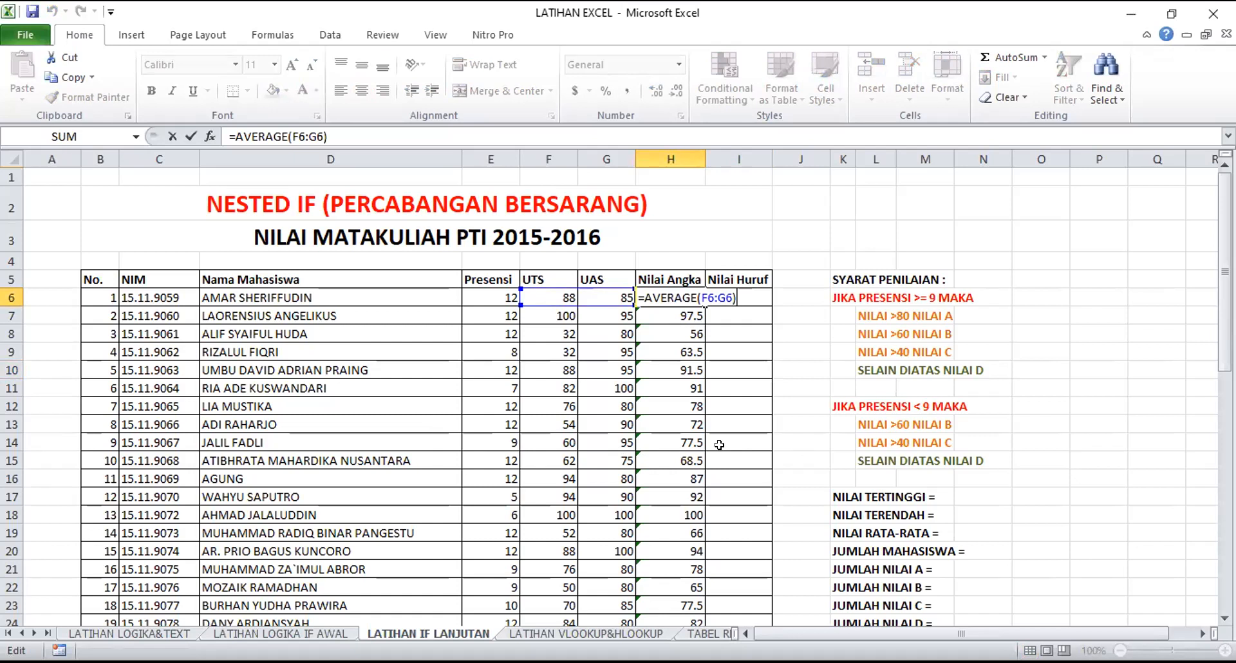
{"action": "left_click_drag", "start_coordinate": [700, 298], "coordinate": [733, 298]}
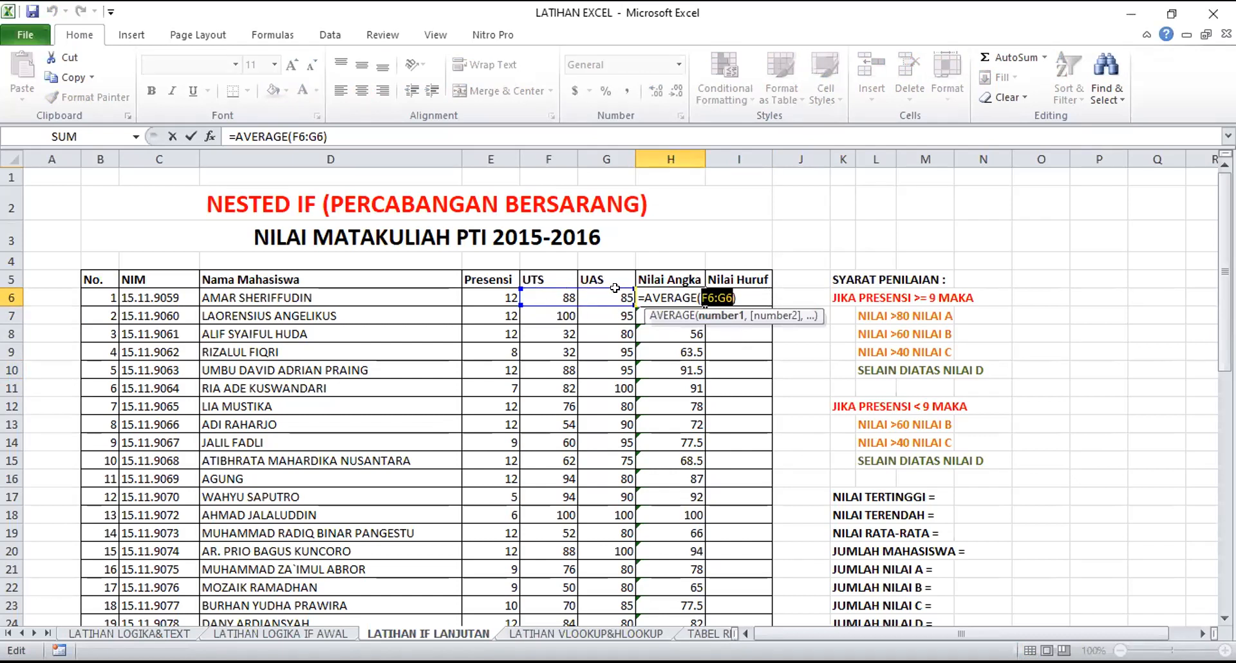
{"action": "key", "text": "ctrl+Return"}
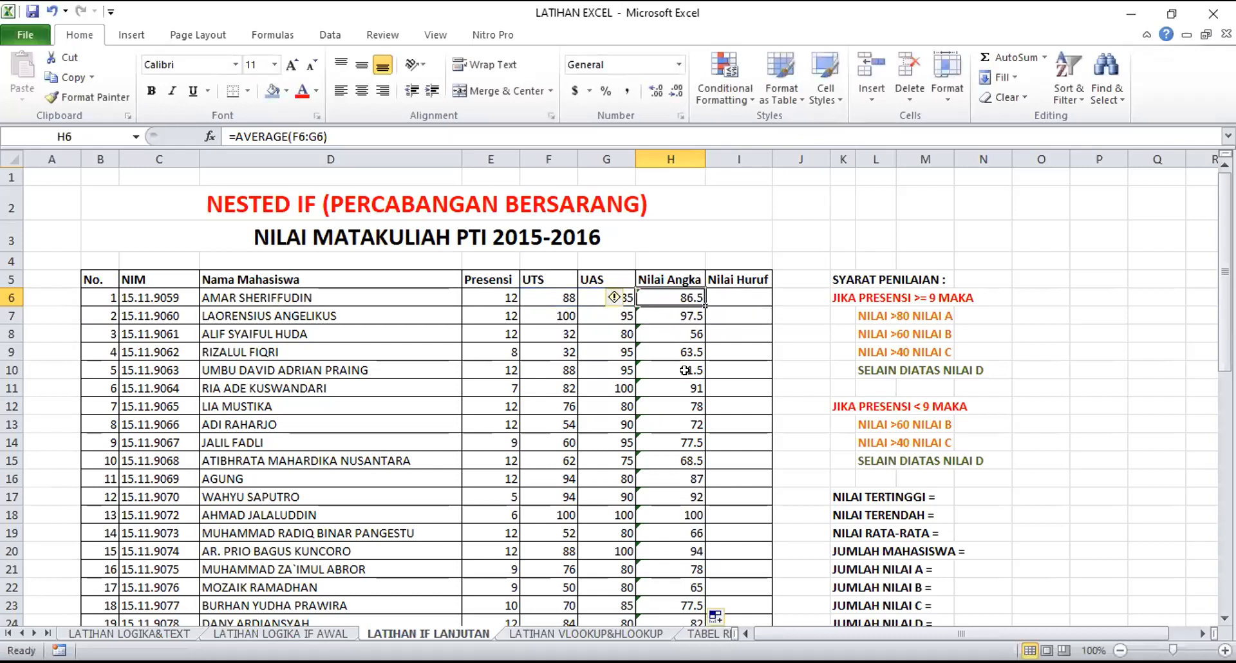
Replace the range averaged in H6 with the UTS scores of the first six students
{"action": "double_click", "coordinate": [686, 289]}
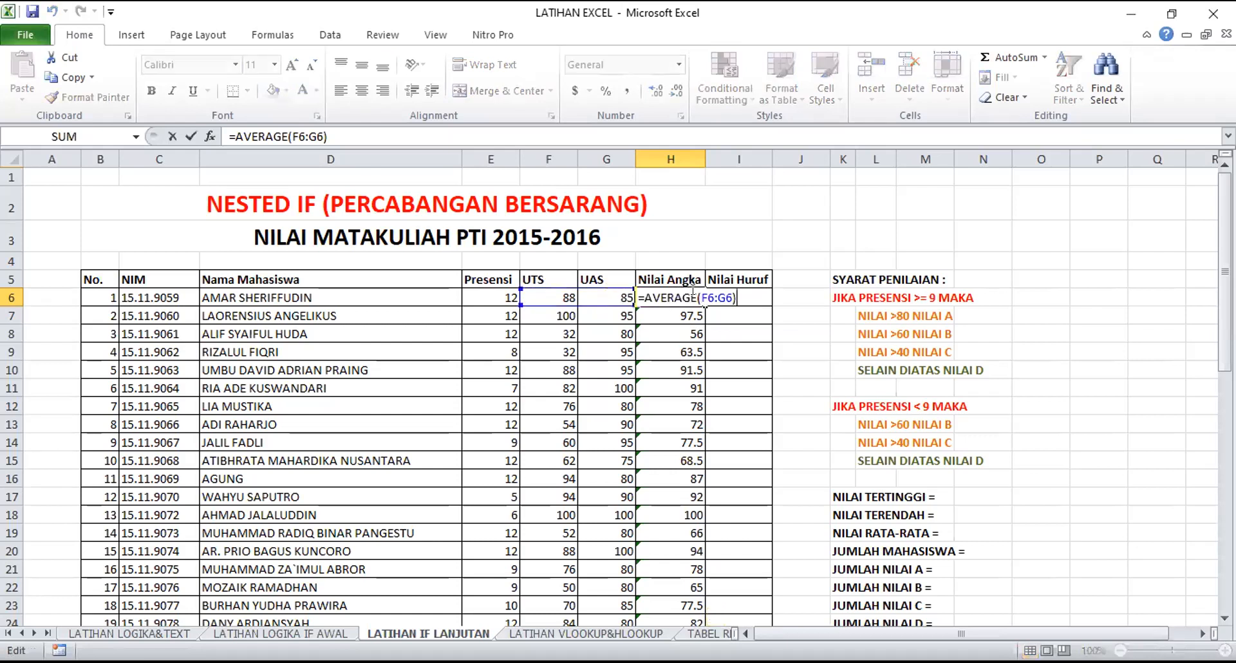
{"action": "left_click_drag", "start_coordinate": [699, 293], "coordinate": [723, 291]}
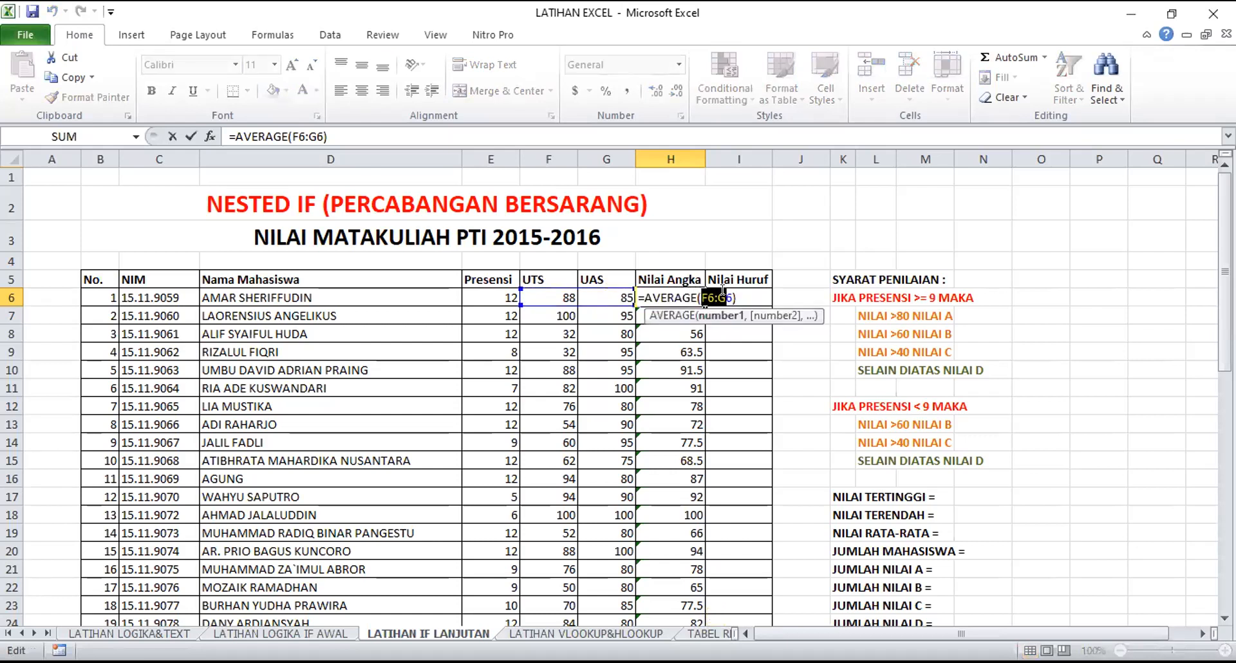
{"action": "key", "text": "Delete"}
{"action": "key", "text": "Delete"}
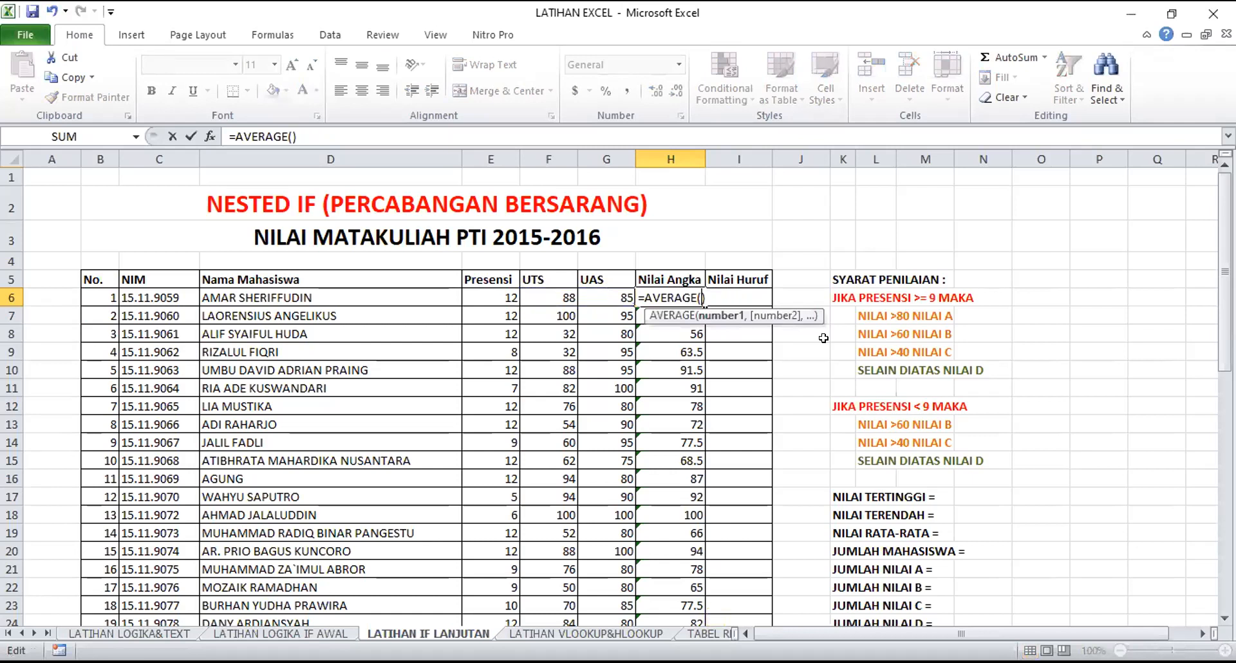
{"action": "left_click_drag", "start_coordinate": [530, 287], "coordinate": [527, 375]}
{"action": "key", "text": "Return"}
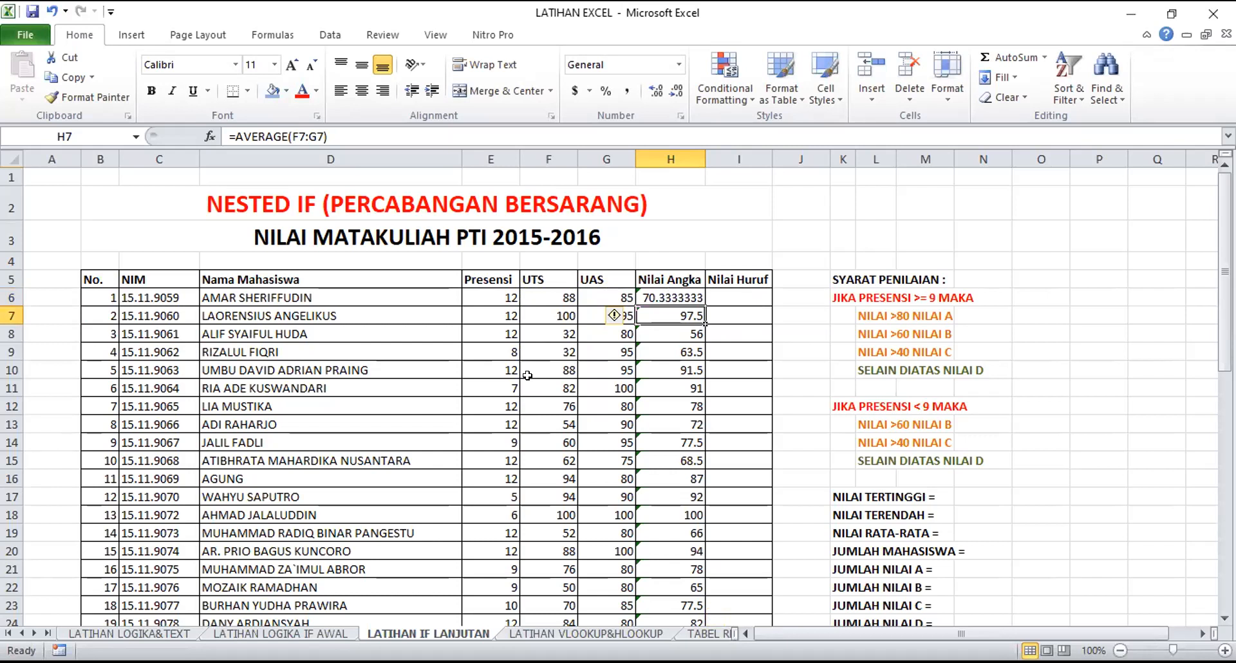
Undo the last range change in H6 and inspect the F6:G6 argument of its AVERAGE formula, leaving it unedited
{"action": "key", "text": "ctrl+z"}
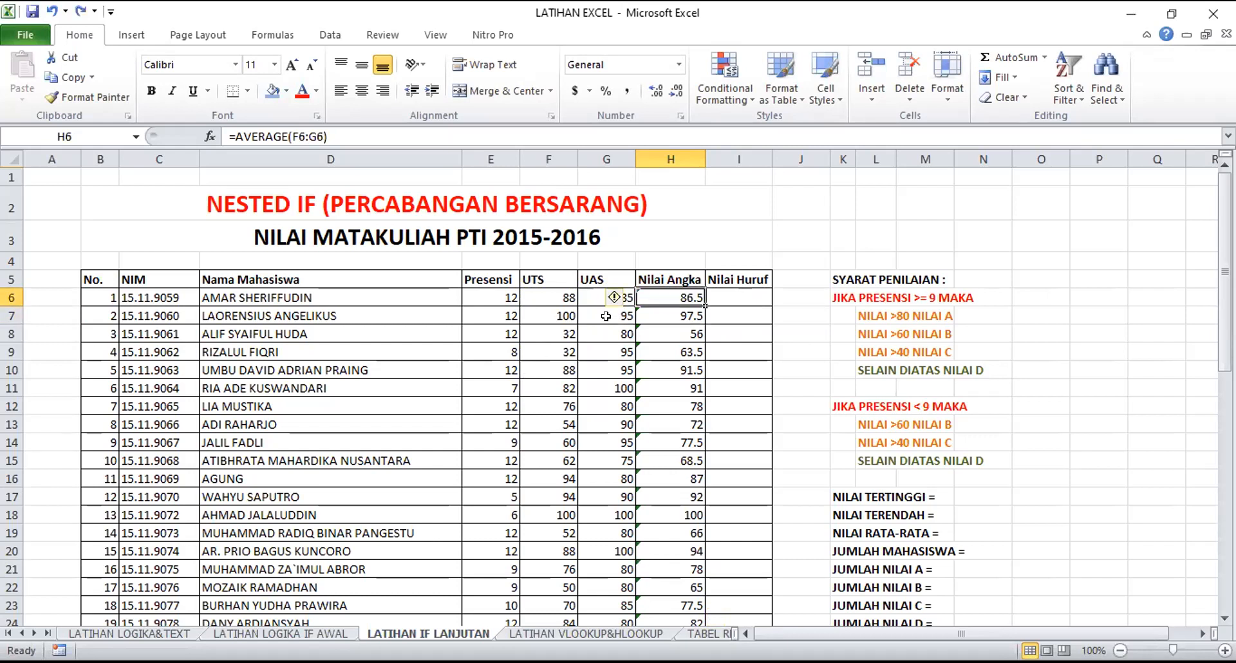
{"action": "double_click", "coordinate": [676, 303]}
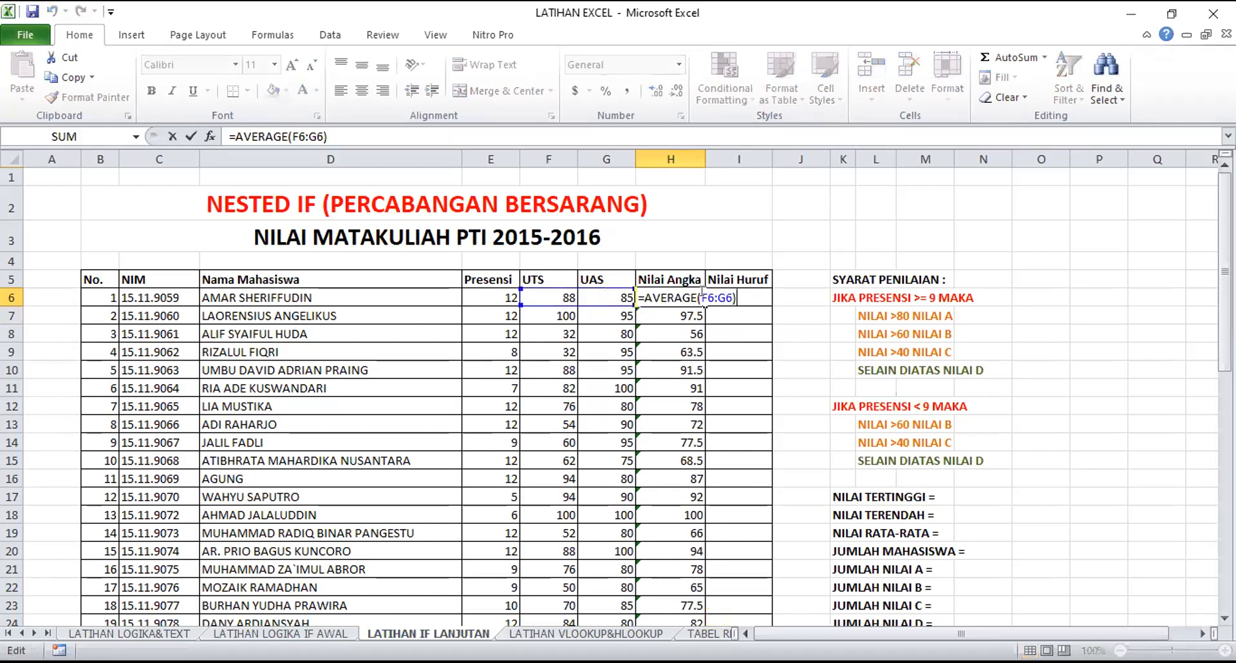
{"action": "left_click_drag", "start_coordinate": [700, 298], "coordinate": [725, 290]}
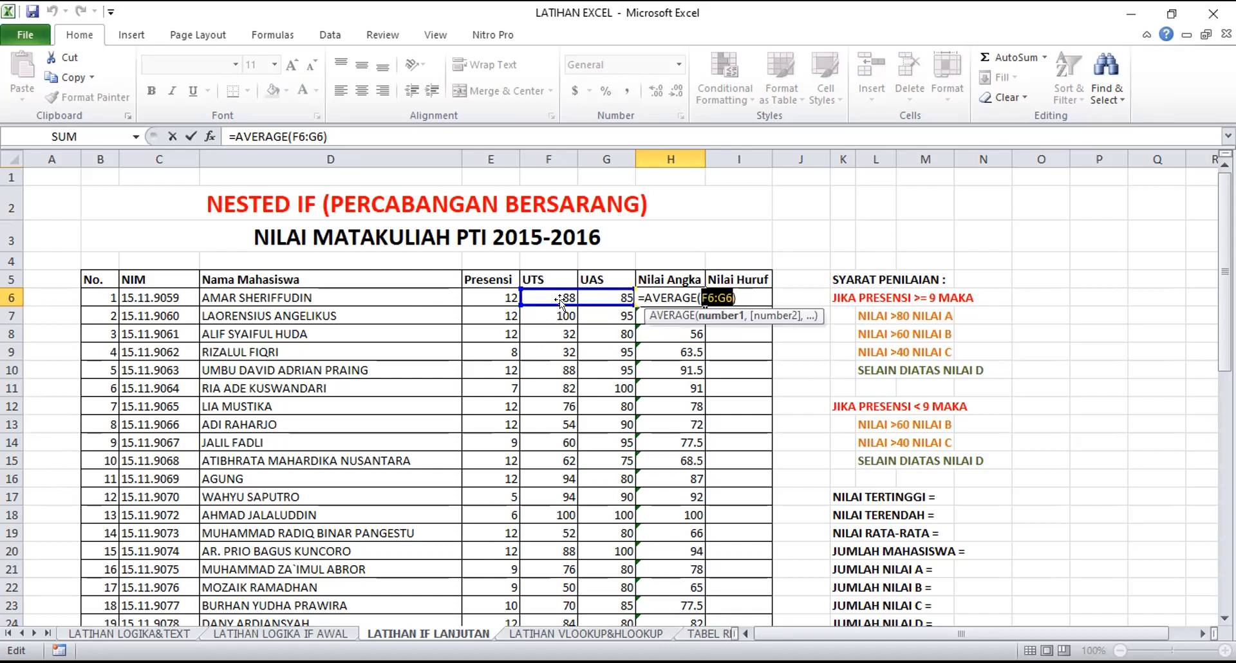
{"action": "key", "text": "ctrl+Return"}
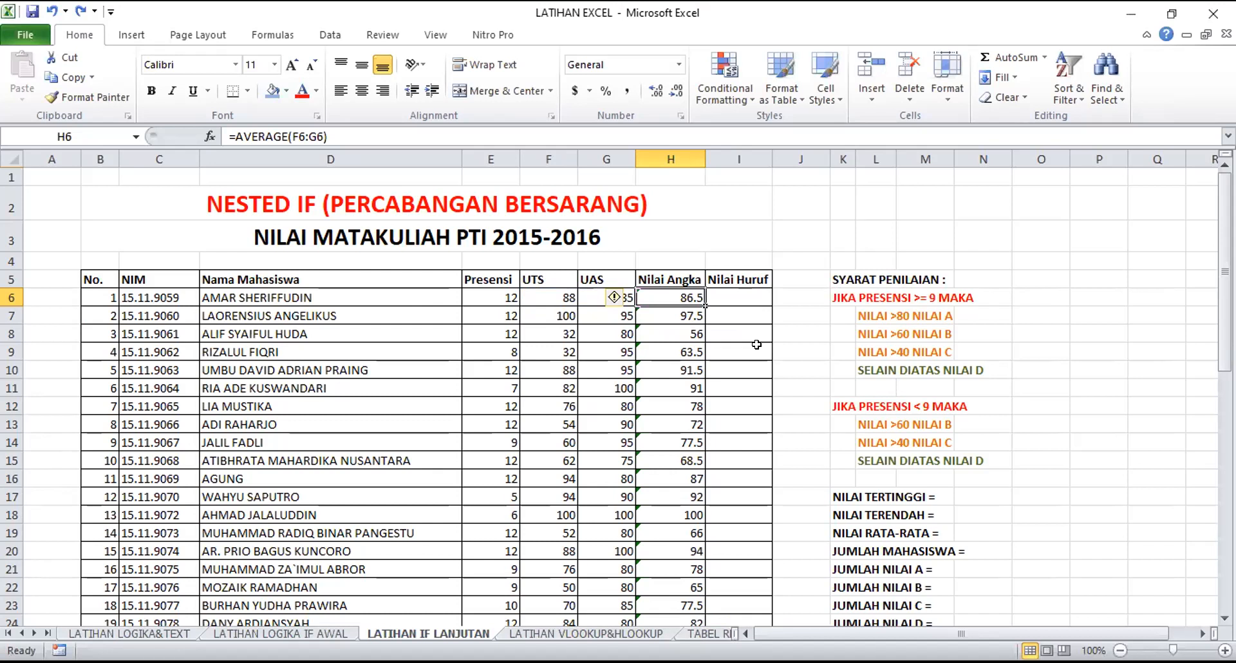
Calculate the average of all students' UTS scores in F56, below the table, with the formula =AVERAGE(F6:F55)
{"action": "scroll", "coordinate": [728, 415], "scroll_direction": "down", "scroll_amount": 4}
{"action": "scroll", "coordinate": [728, 415], "scroll_direction": "down", "scroll_amount": 12}
{"action": "scroll", "coordinate": [582, 442], "scroll_direction": "up", "scroll_amount": 2}
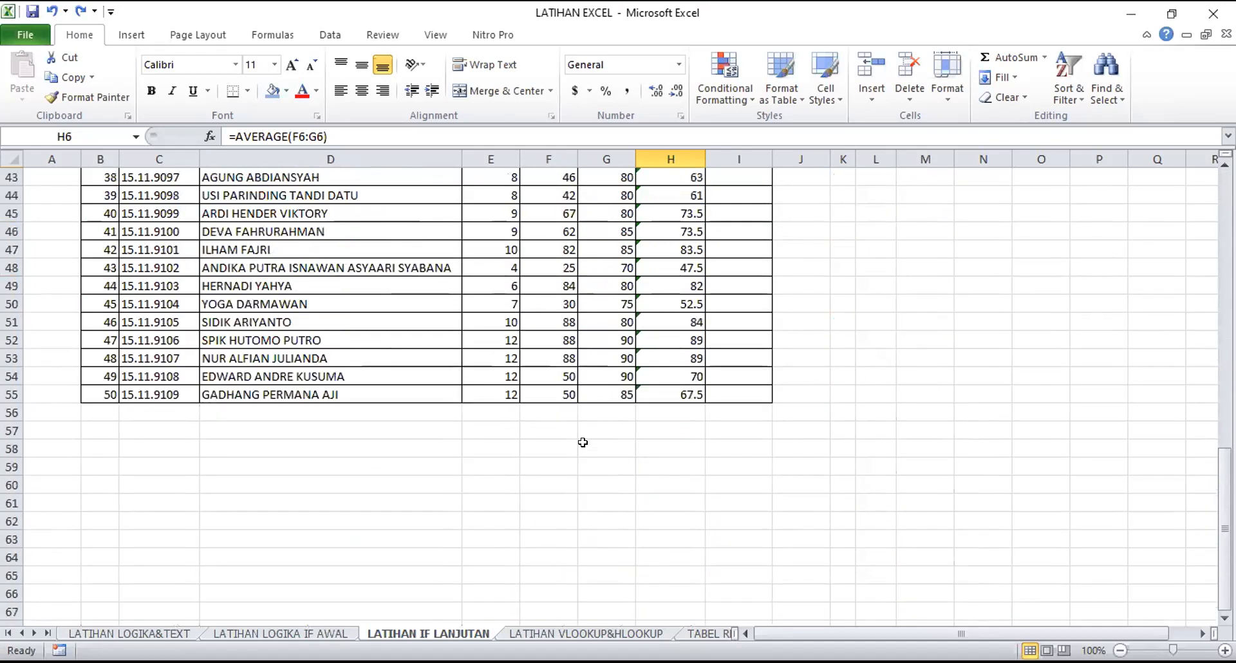
{"action": "left_click", "coordinate": [557, 412]}
{"action": "type", "text": "="}
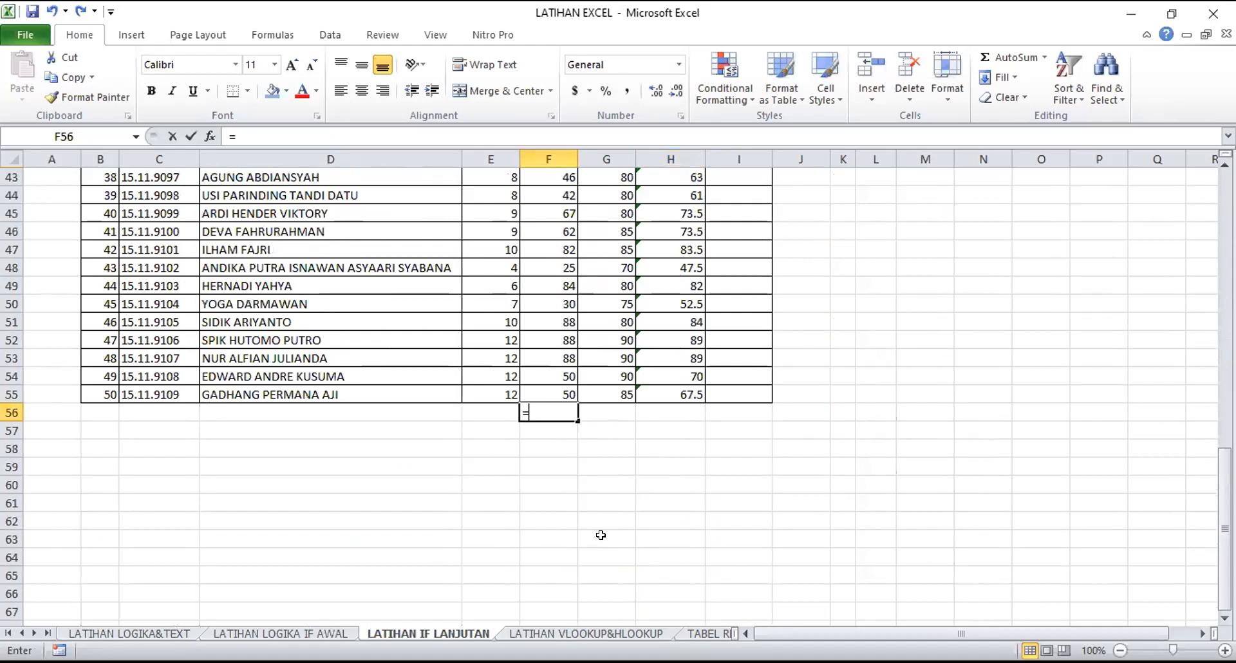
{"action": "type", "text": "AVERAGE("}
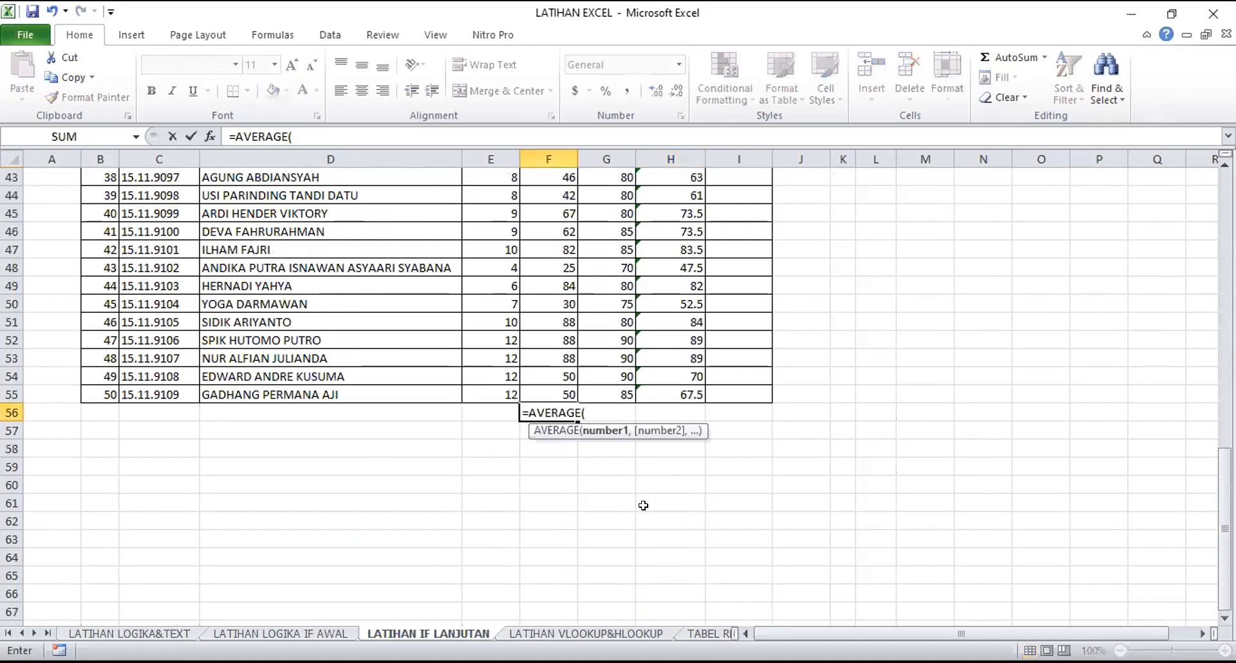
{"action": "scroll", "coordinate": [621, 404], "scroll_direction": "up", "scroll_amount": 1}
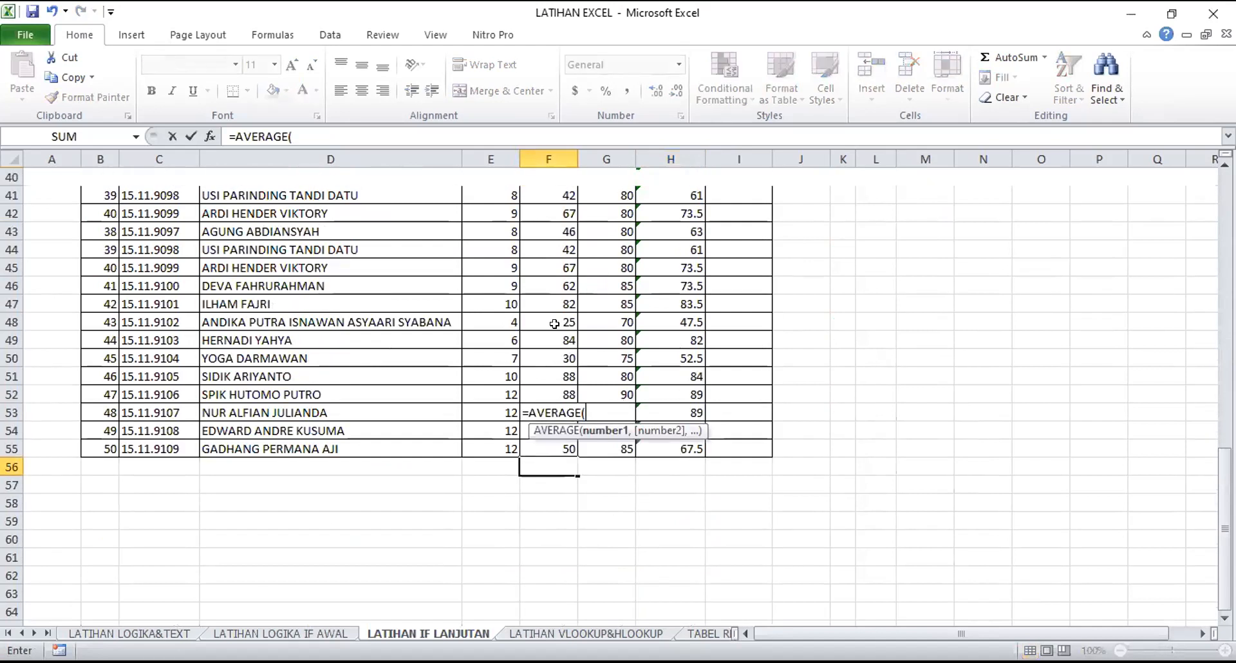
{"action": "mouse_move", "coordinate": [554, 579]}
{"action": "left_mouse_down"}
{"action": "mouse_move", "coordinate": [552, 629]}
{"action": "mouse_move", "coordinate": [548, 593]}
{"action": "left_mouse_up"}
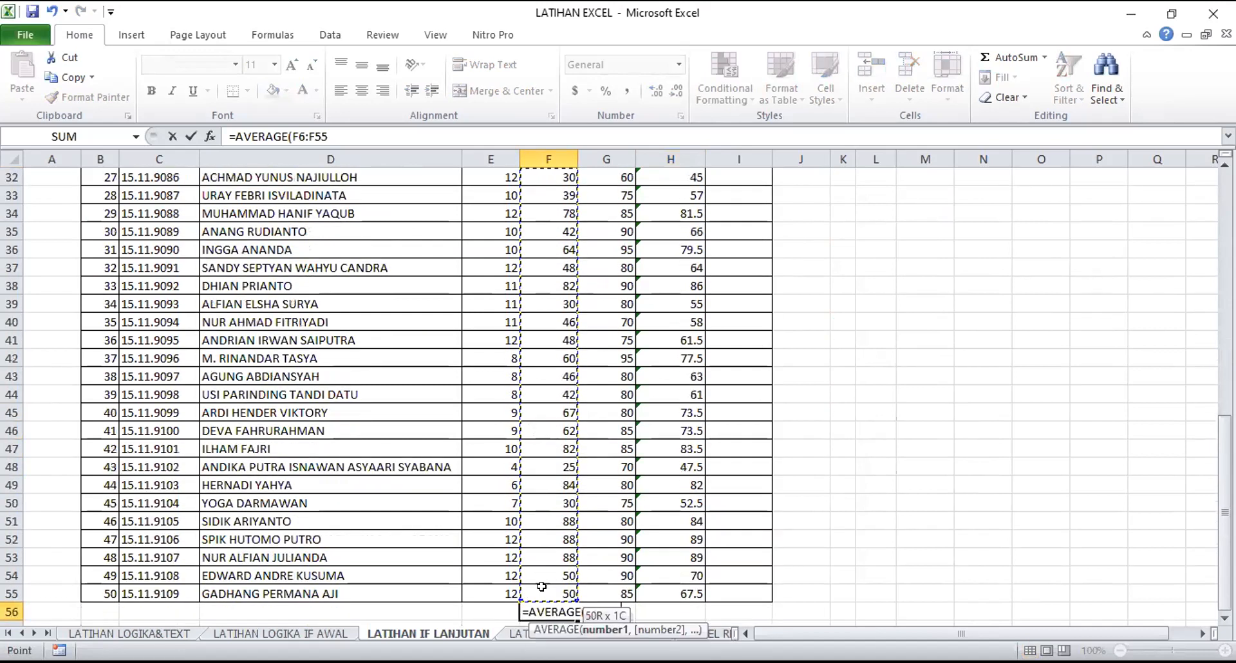
{"action": "type", "text": ")"}
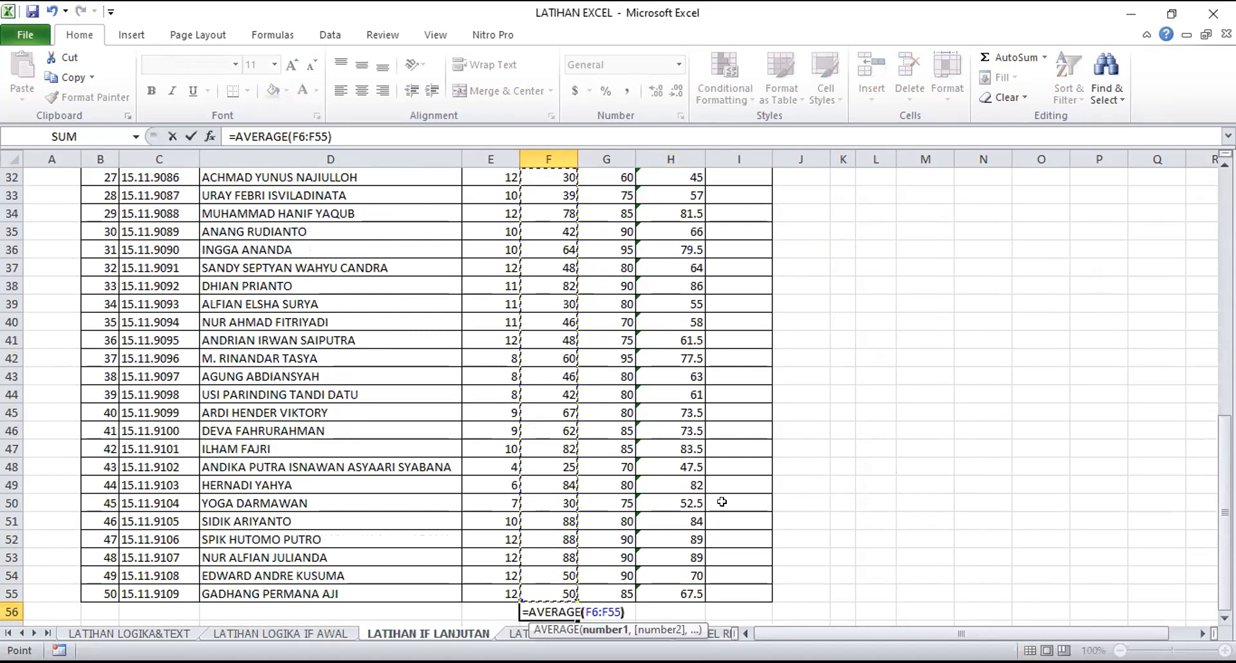
{"action": "key", "text": "Return"}
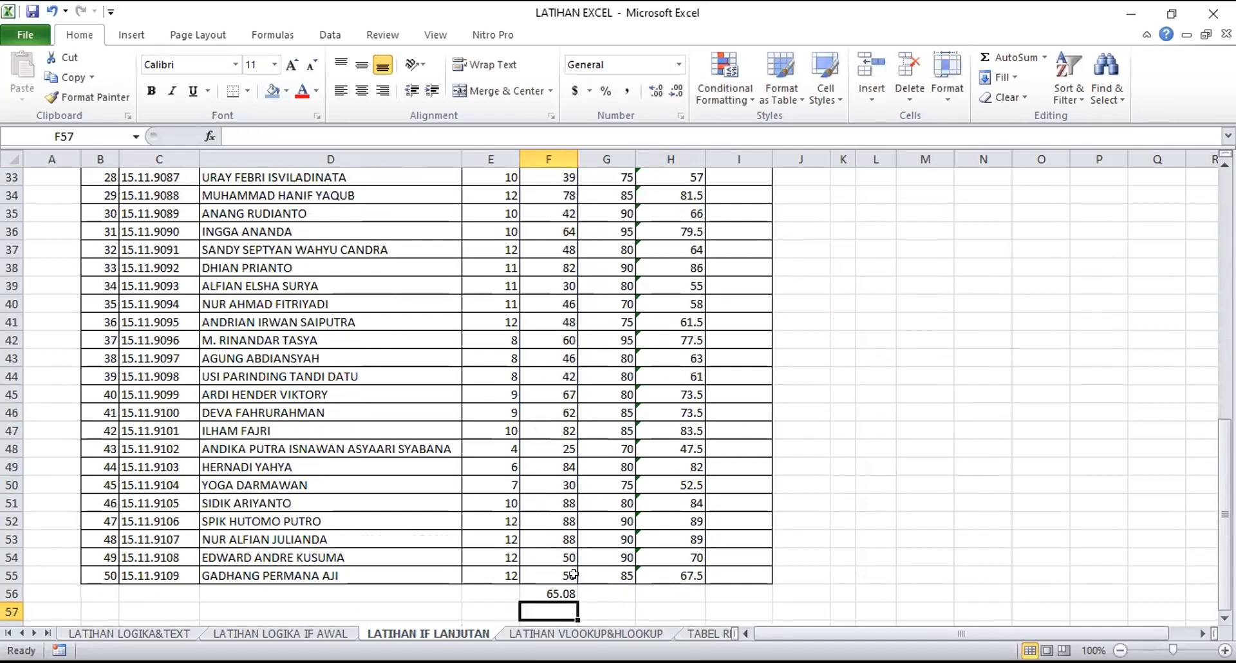
Inspect the AVERAGE formula in F56 and trace its F6:F55 range along the UTS column, leaving the formula unedited
{"action": "left_click", "coordinate": [546, 592]}
{"action": "scroll", "coordinate": [546, 590], "scroll_direction": "down", "scroll_amount": 1}
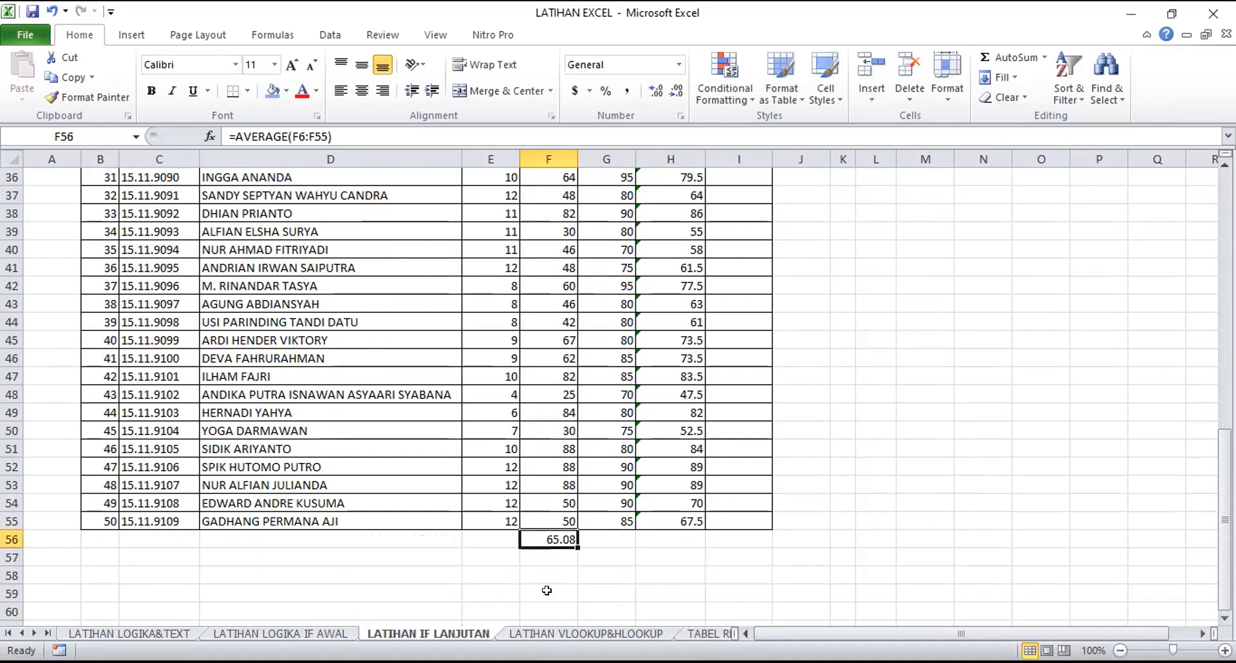
{"action": "key", "text": "F2"}
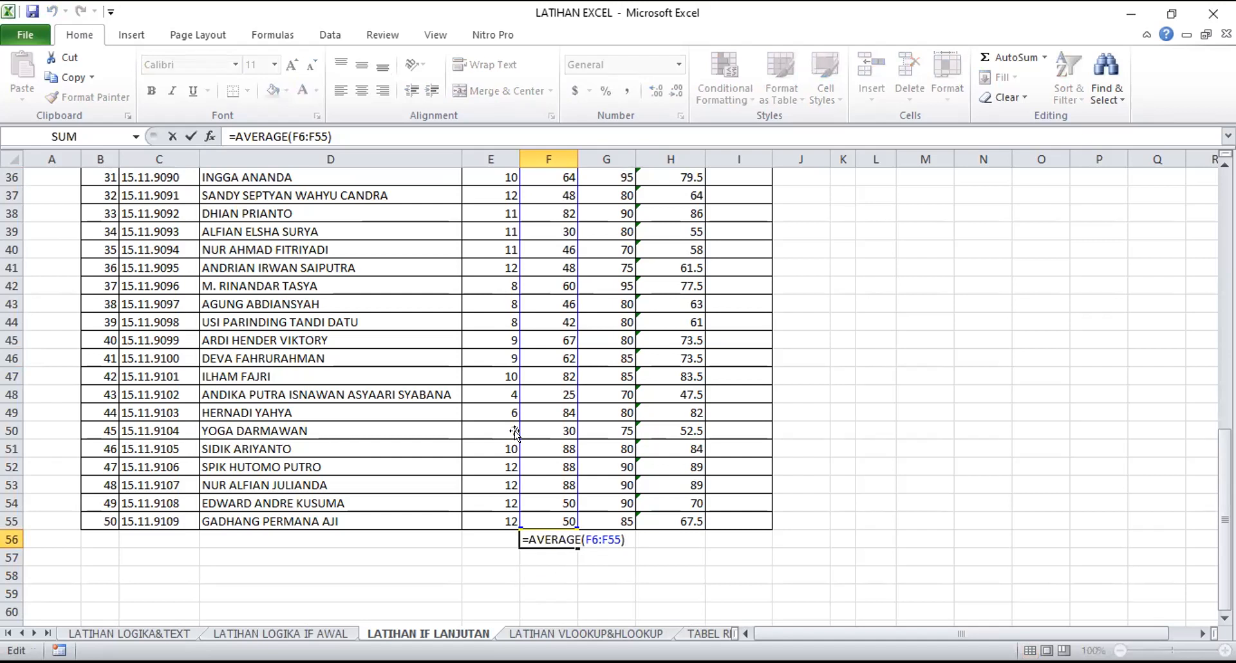
{"action": "key", "text": "Left"}
{"action": "key", "text": "Left"}
{"action": "key", "text": "Left"}
{"action": "scroll", "coordinate": [515, 431], "scroll_direction": "up", "scroll_amount": 1}
{"action": "scroll", "coordinate": [515, 430], "scroll_direction": "up", "scroll_amount": 11}
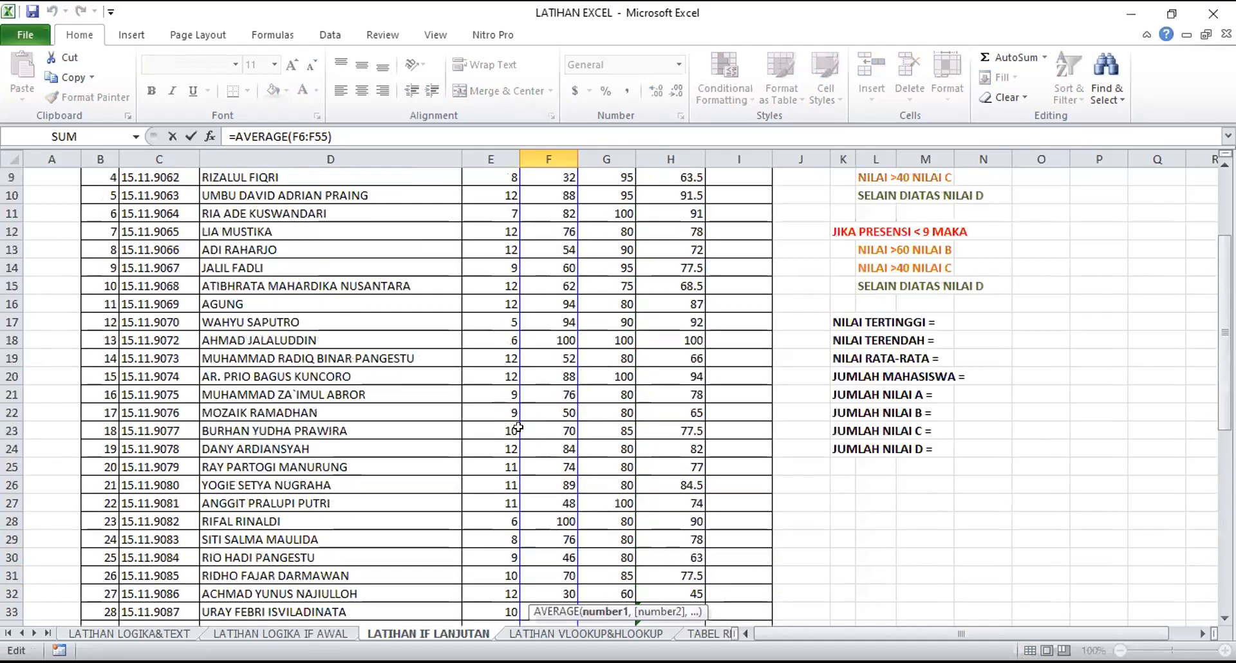
{"action": "scroll", "coordinate": [515, 483], "scroll_direction": "down", "scroll_amount": 11}
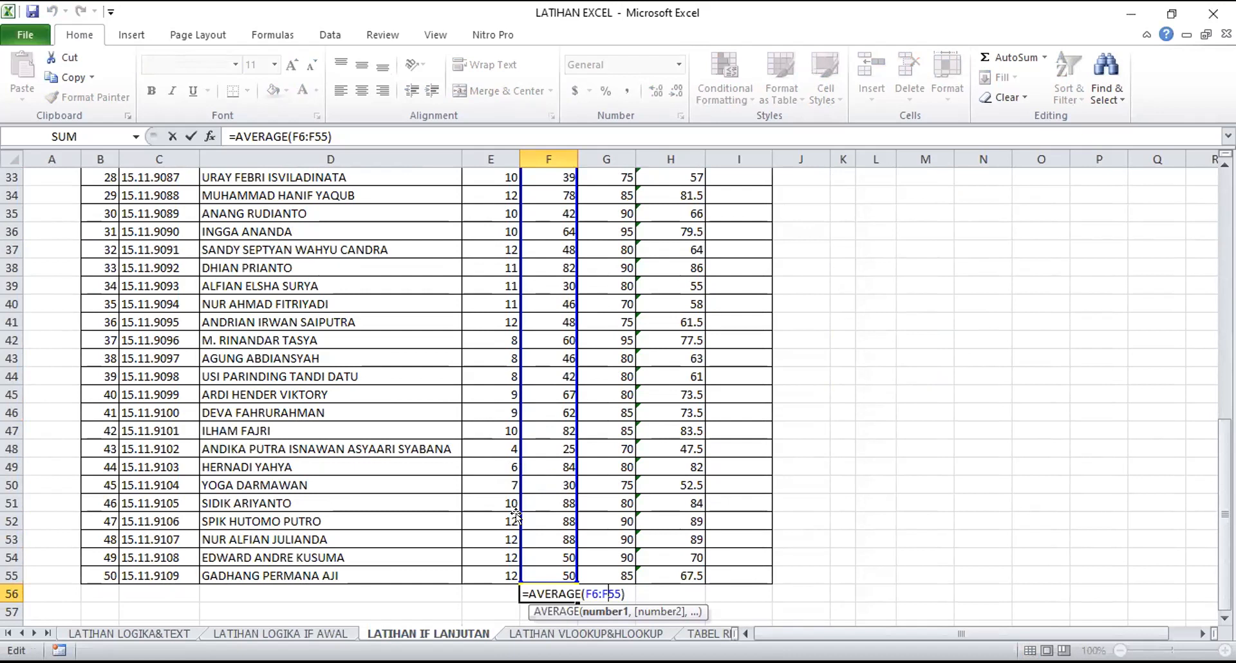
{"action": "key", "text": "Escape"}
Clear the trial average formula from F56 below the UTS column
{"action": "left_click", "coordinate": [629, 613]}
{"action": "left_click", "coordinate": [561, 592]}
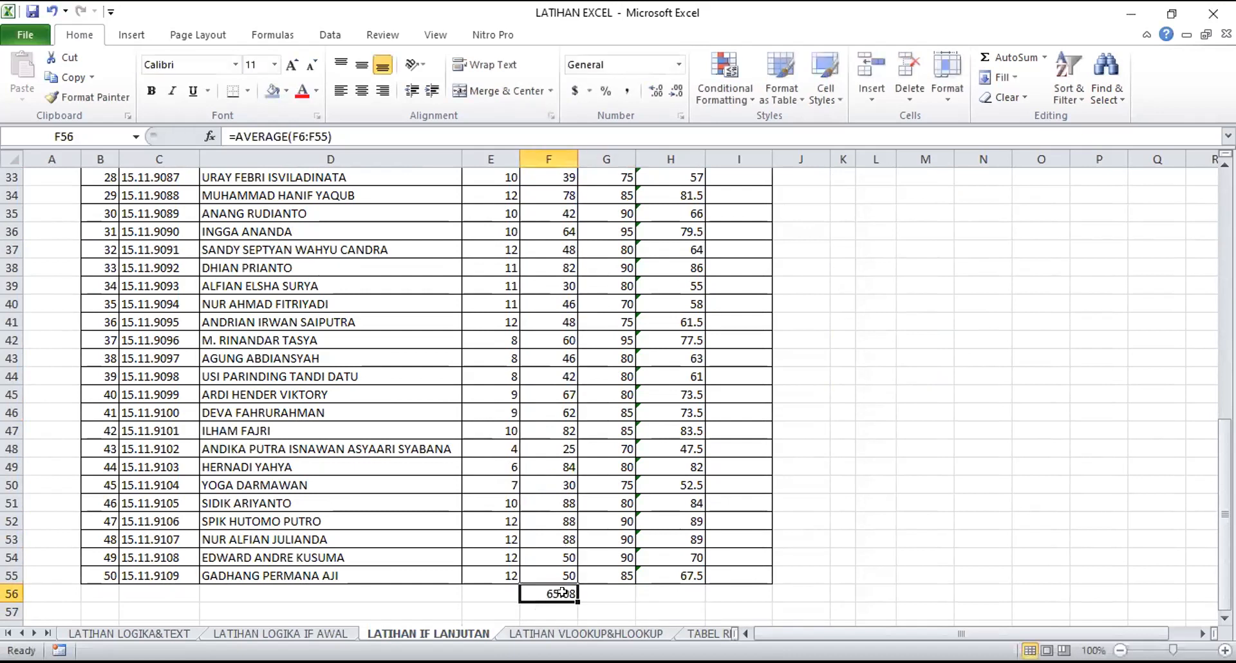
{"action": "key", "text": "Delete"}
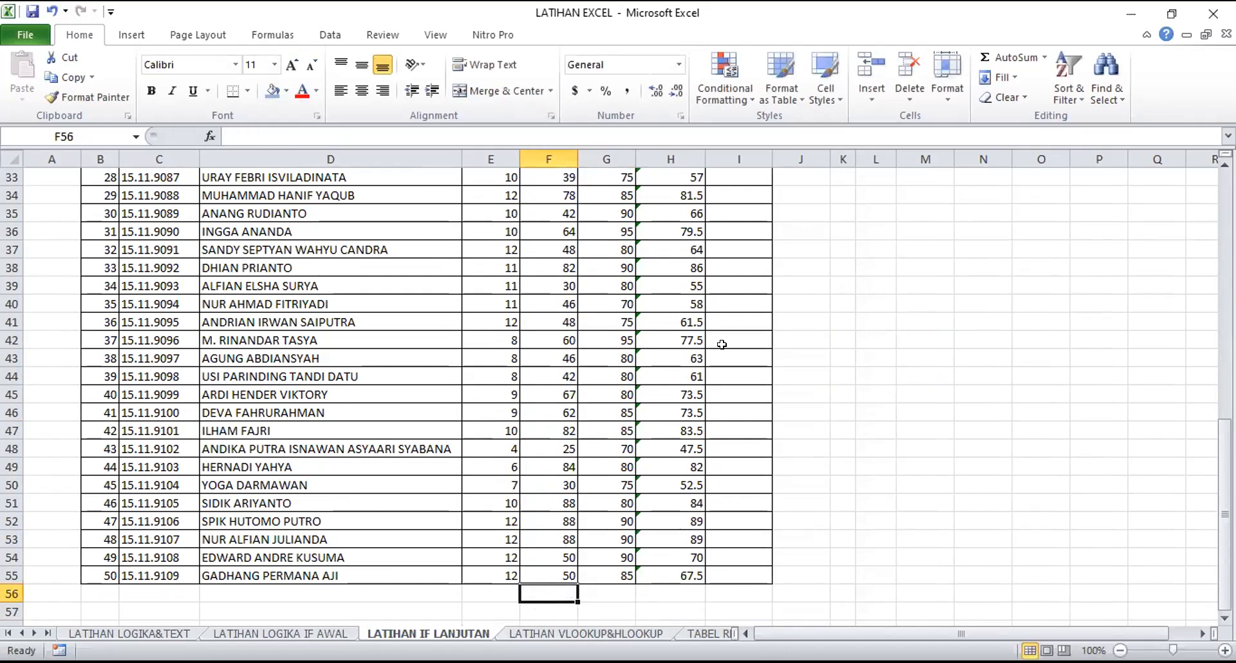
Examine the two attendance conditions under SYARAT PENILAIAN in relation to the first student's Presensi and Nilai Huruf cells
{"action": "left_click", "coordinate": [807, 395]}
{"action": "scroll", "coordinate": [806, 399], "scroll_direction": "up", "scroll_amount": 11}
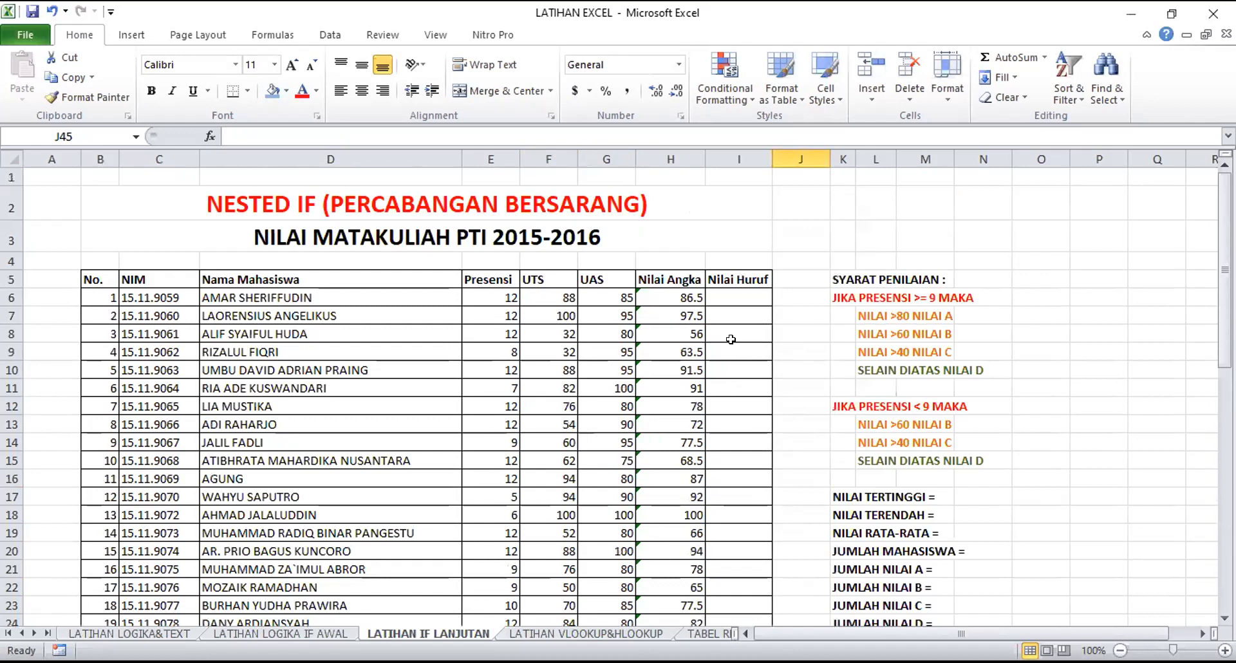
{"action": "left_click", "coordinate": [733, 295]}
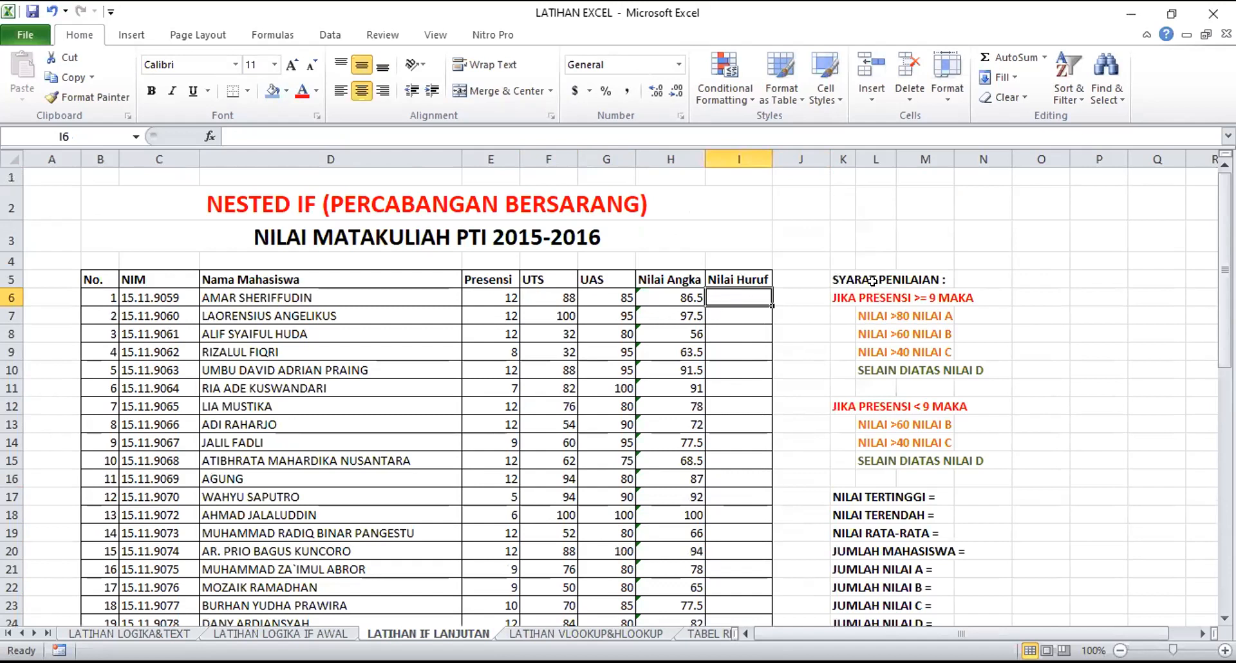
{"action": "left_click", "coordinate": [844, 277]}
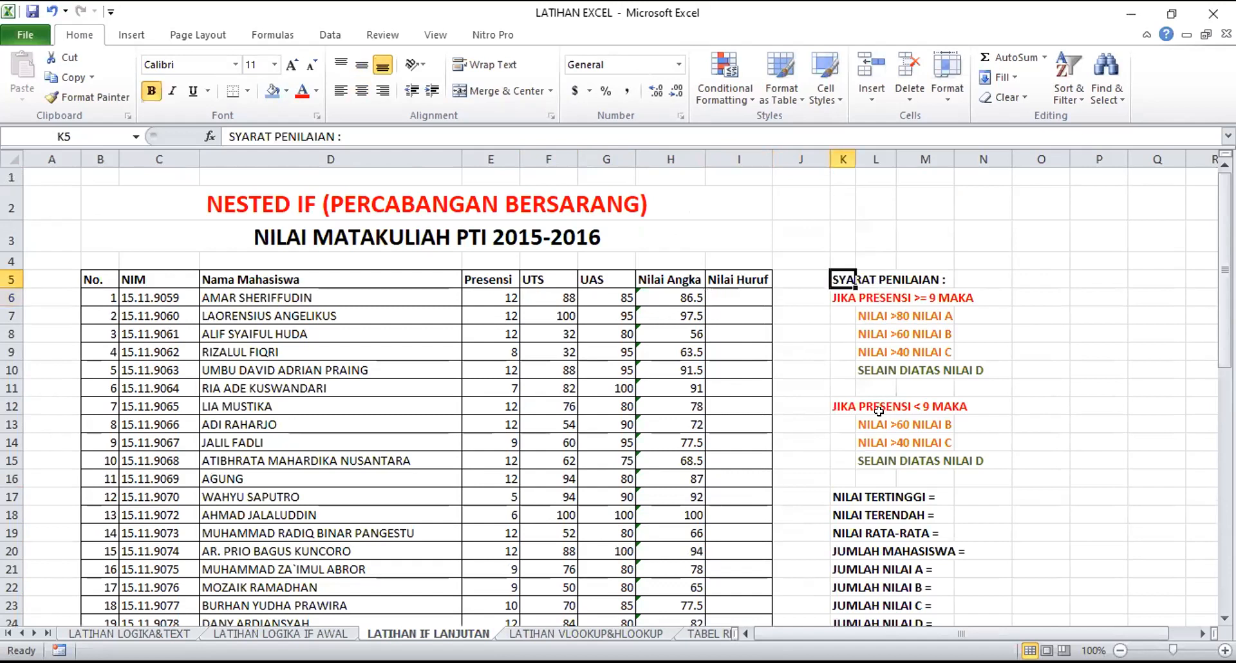
{"action": "left_click", "coordinate": [844, 297]}
{"action": "left_click", "coordinate": [990, 309]}
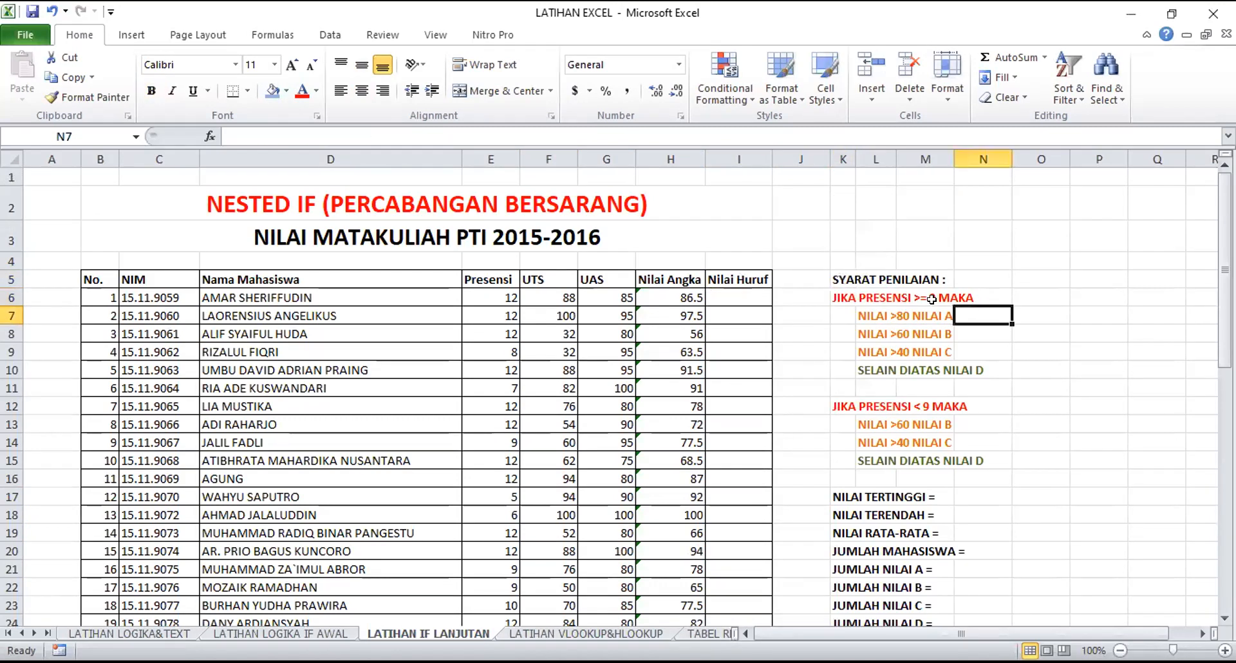
{"action": "left_click", "coordinate": [1004, 301]}
{"action": "left_click", "coordinate": [503, 297]}
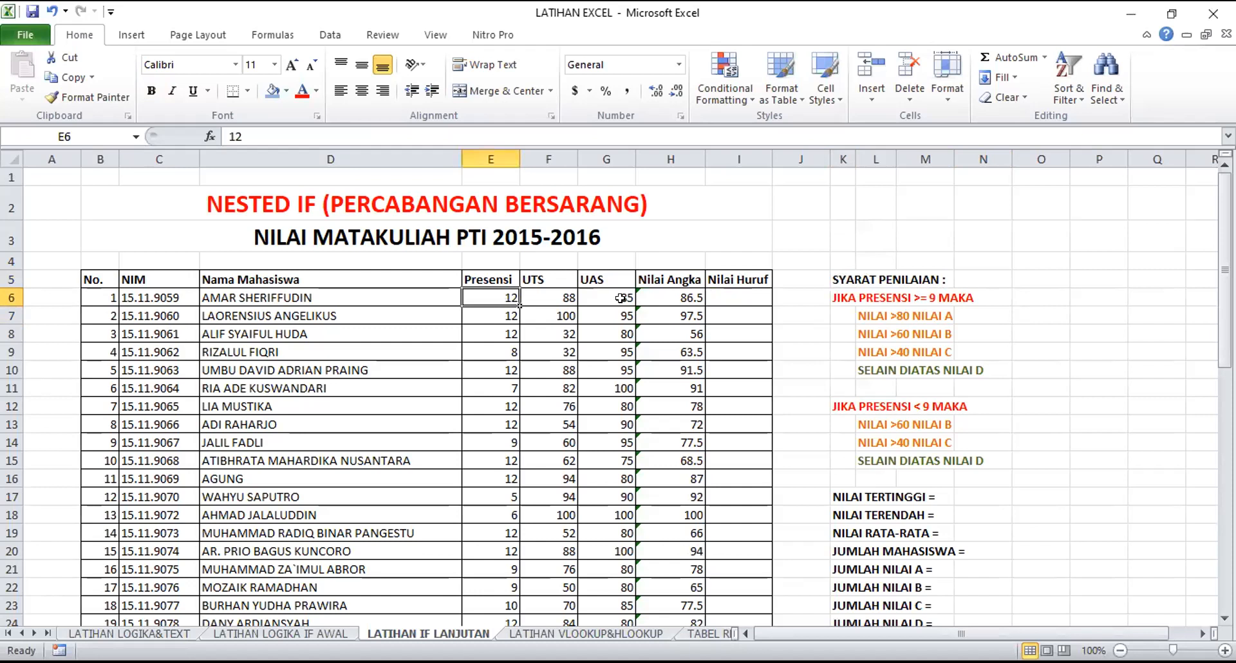
{"action": "left_click", "coordinate": [717, 298]}
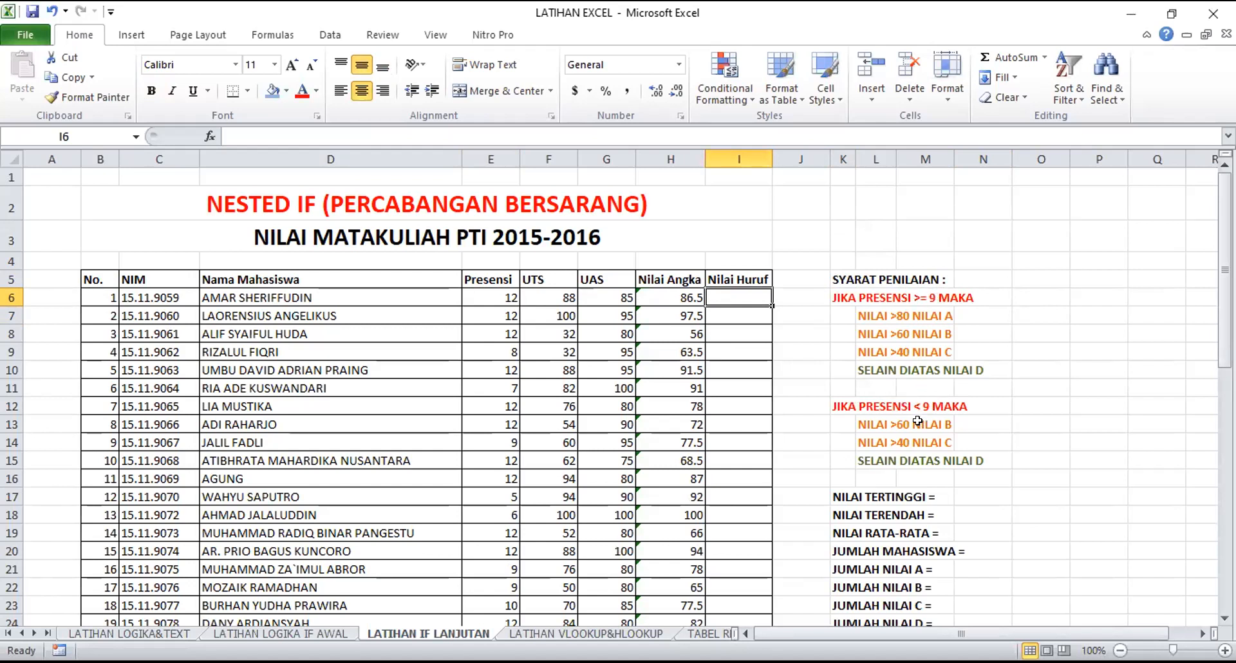
{"action": "left_click_drag", "start_coordinate": [901, 421], "coordinate": [901, 454]}
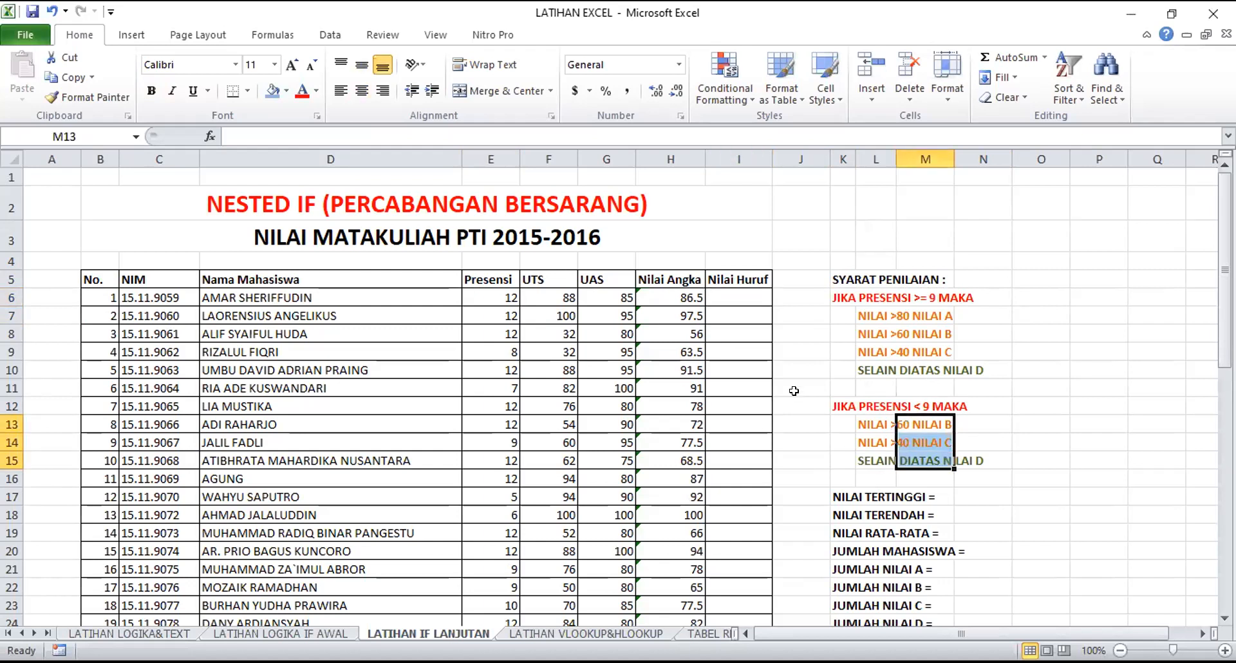
{"action": "left_click", "coordinate": [802, 365]}
Read the score threshold for each letter grade under both attendance conditions, relating them to the first student's Presensi and Nilai Angka
{"action": "left_click", "coordinate": [499, 296]}
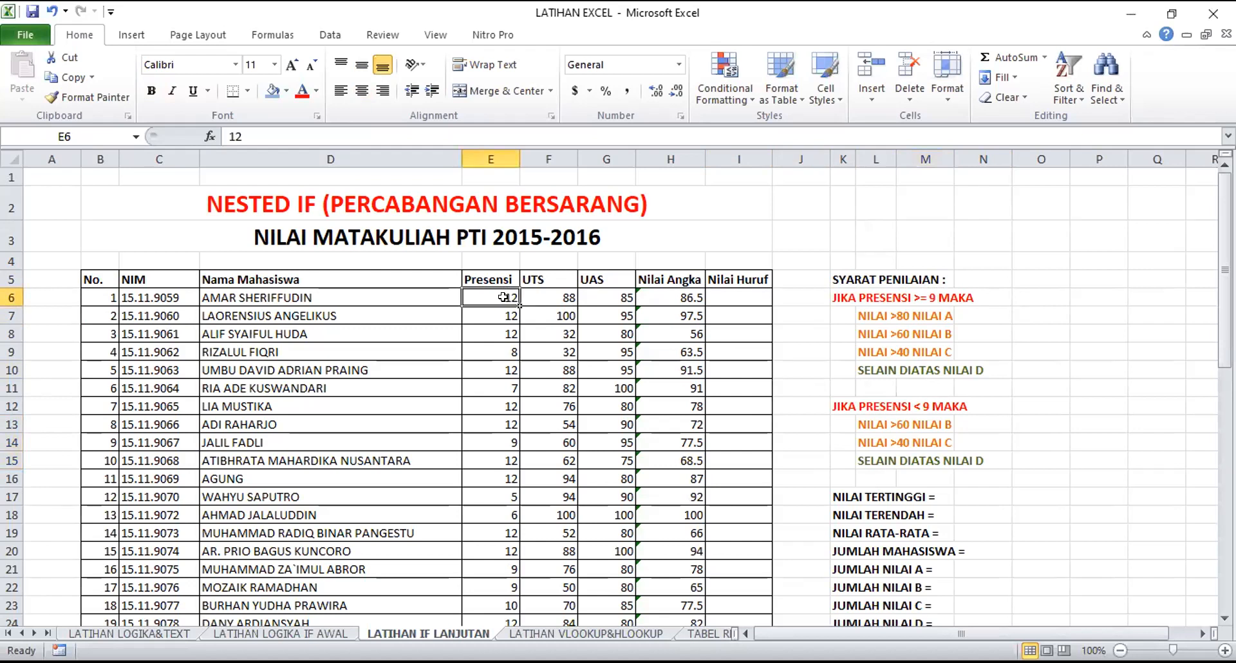
{"action": "left_click", "coordinate": [663, 289]}
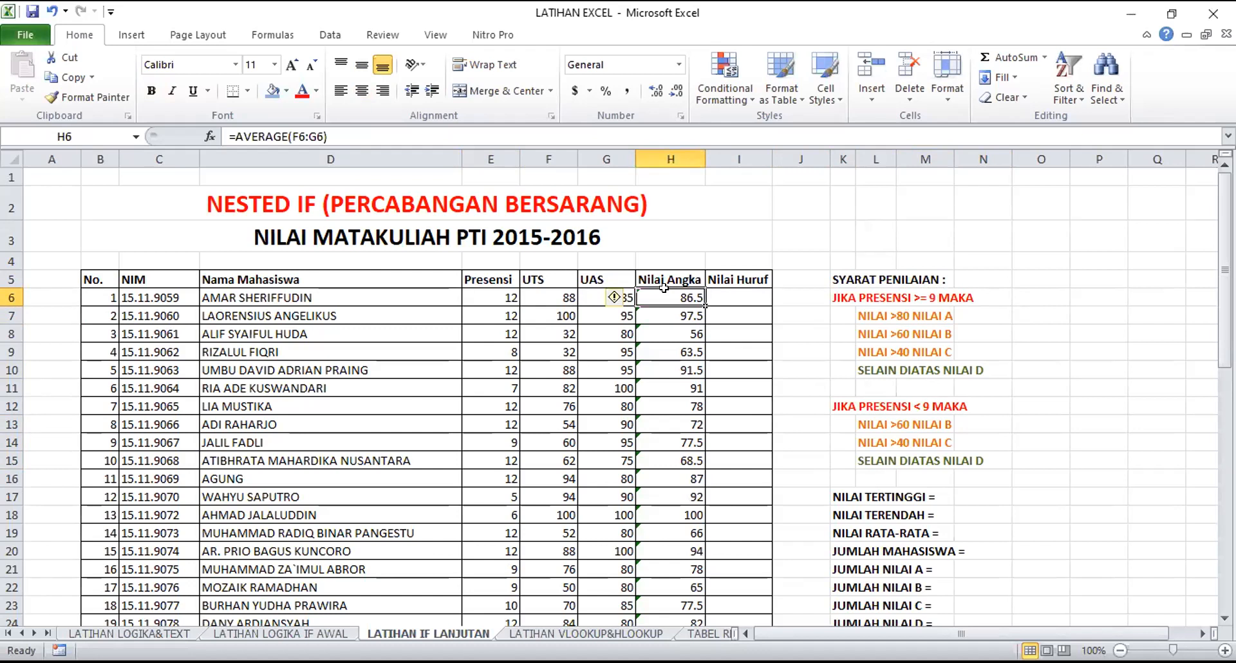
{"action": "left_click", "coordinate": [867, 316]}
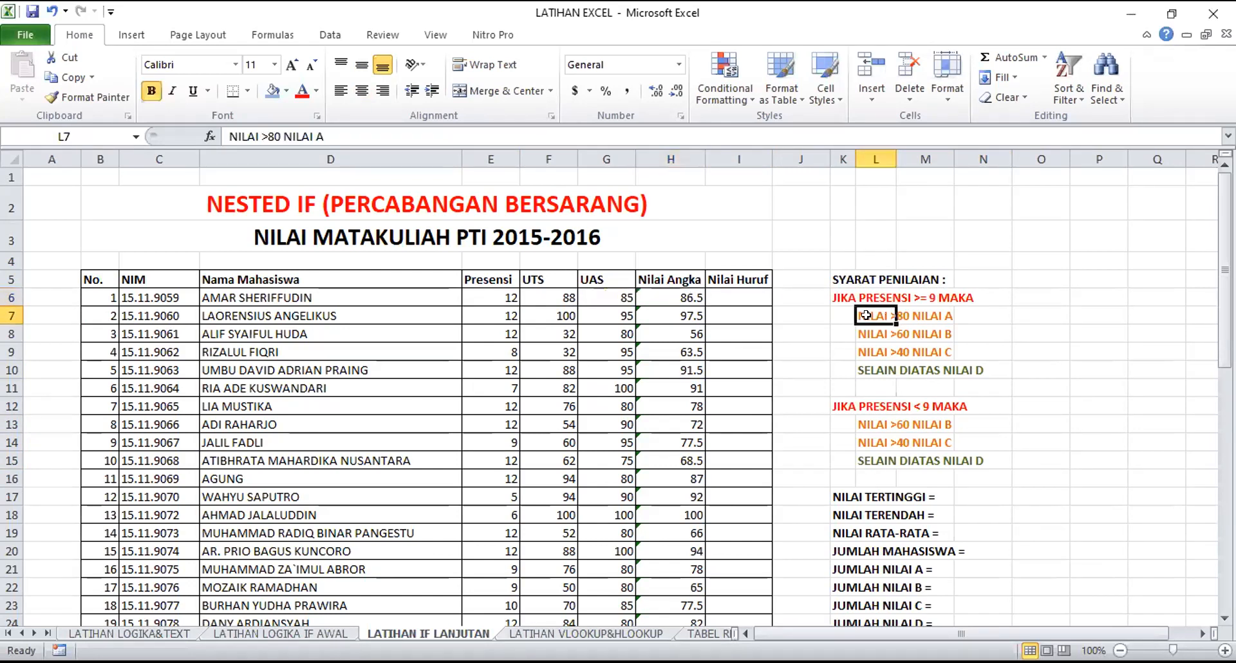
{"action": "left_click", "coordinate": [943, 310]}
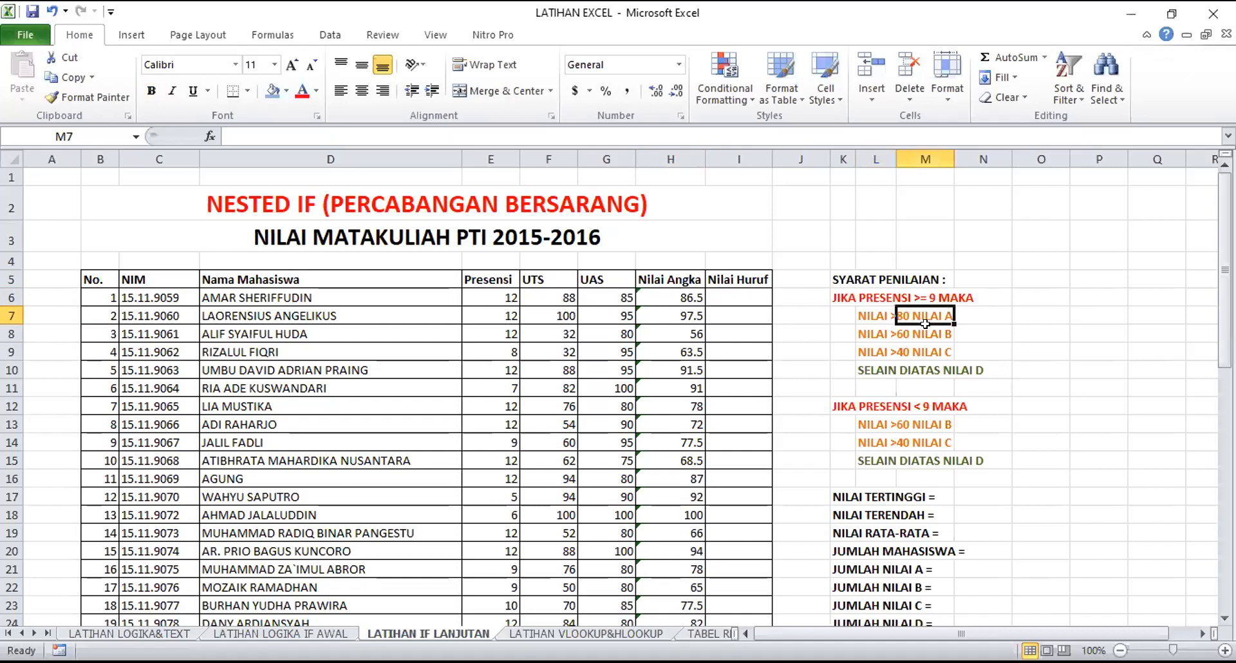
{"action": "left_click", "coordinate": [864, 330]}
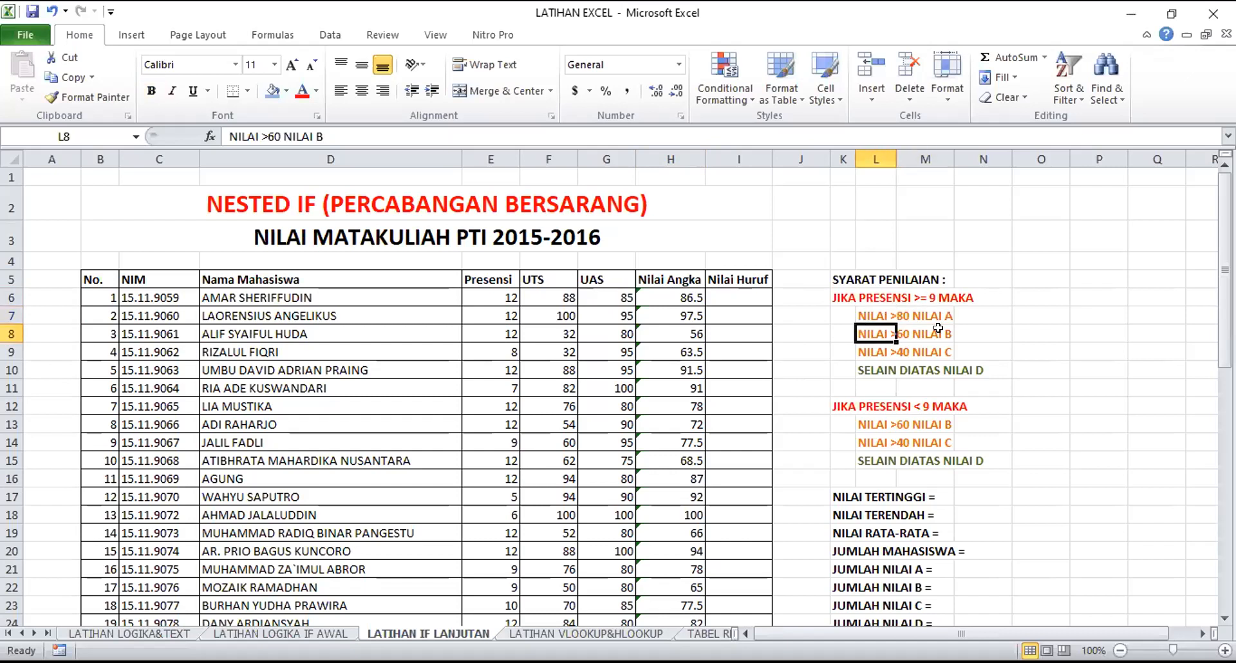
{"action": "left_click", "coordinate": [873, 348]}
{"action": "left_click", "coordinate": [943, 346]}
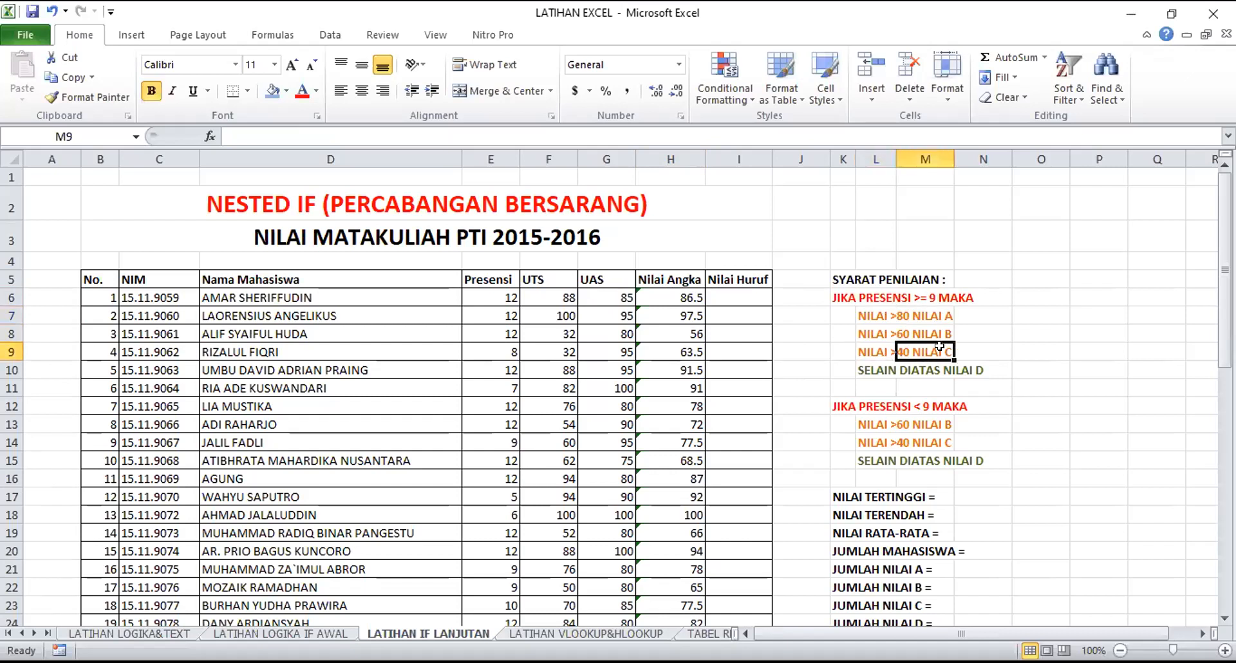
{"action": "left_click", "coordinate": [890, 370]}
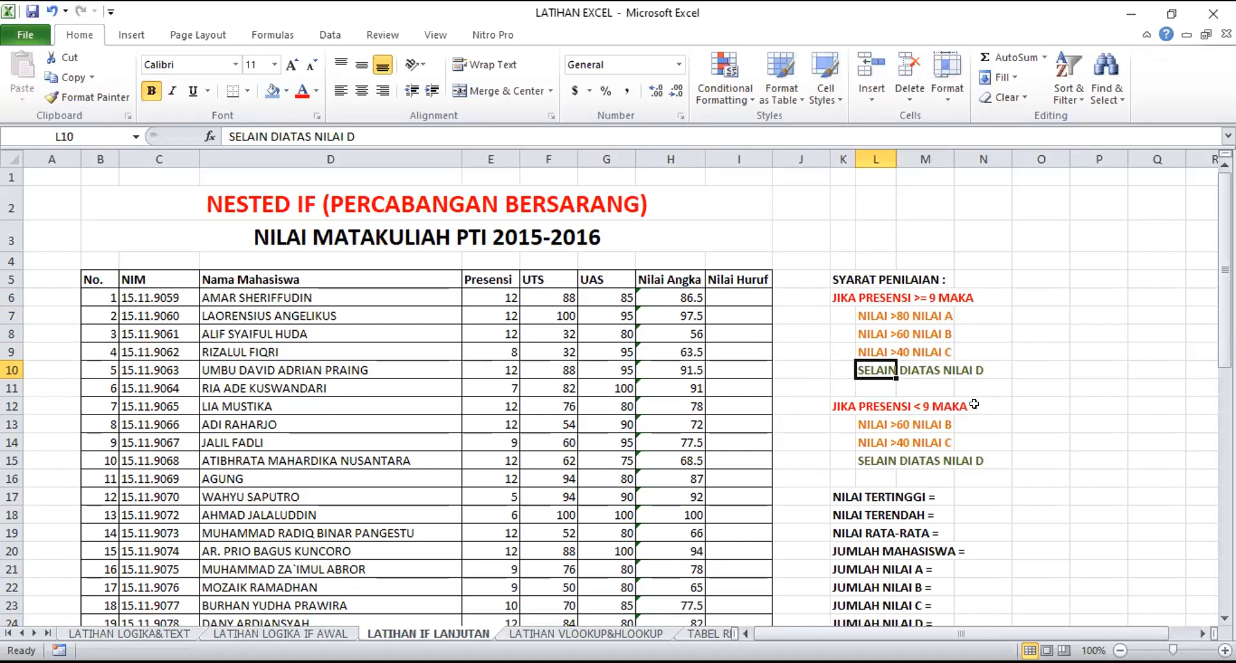
{"action": "left_click", "coordinate": [861, 426]}
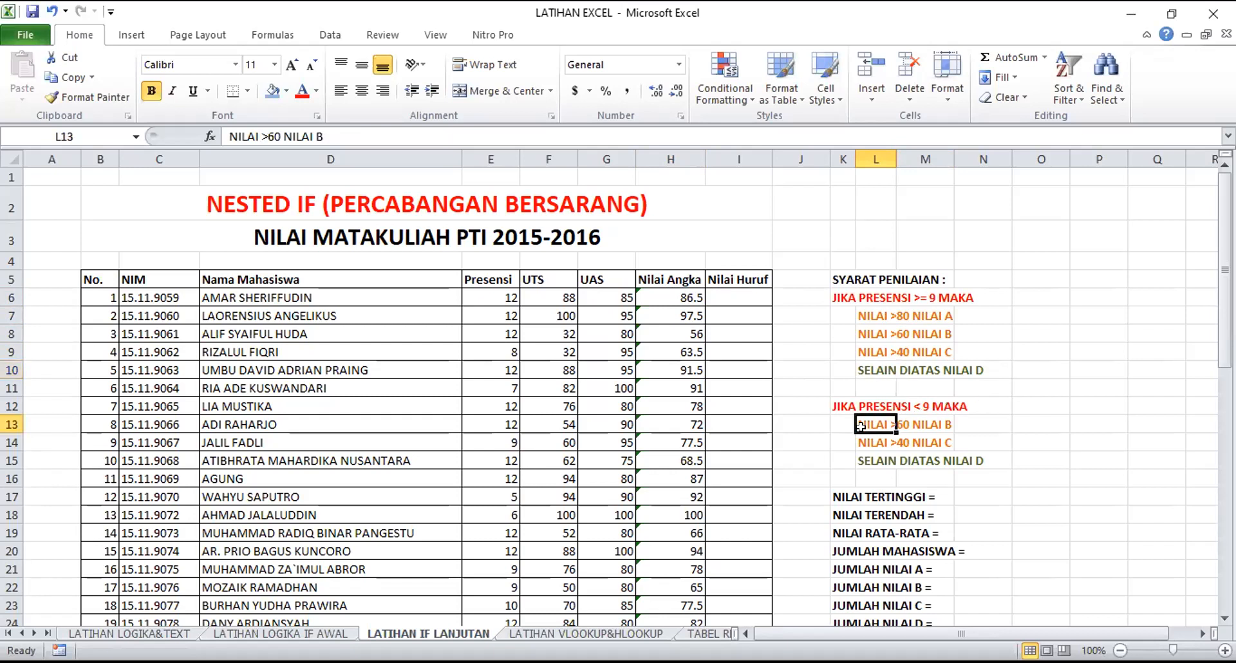
{"action": "left_click", "coordinate": [674, 291]}
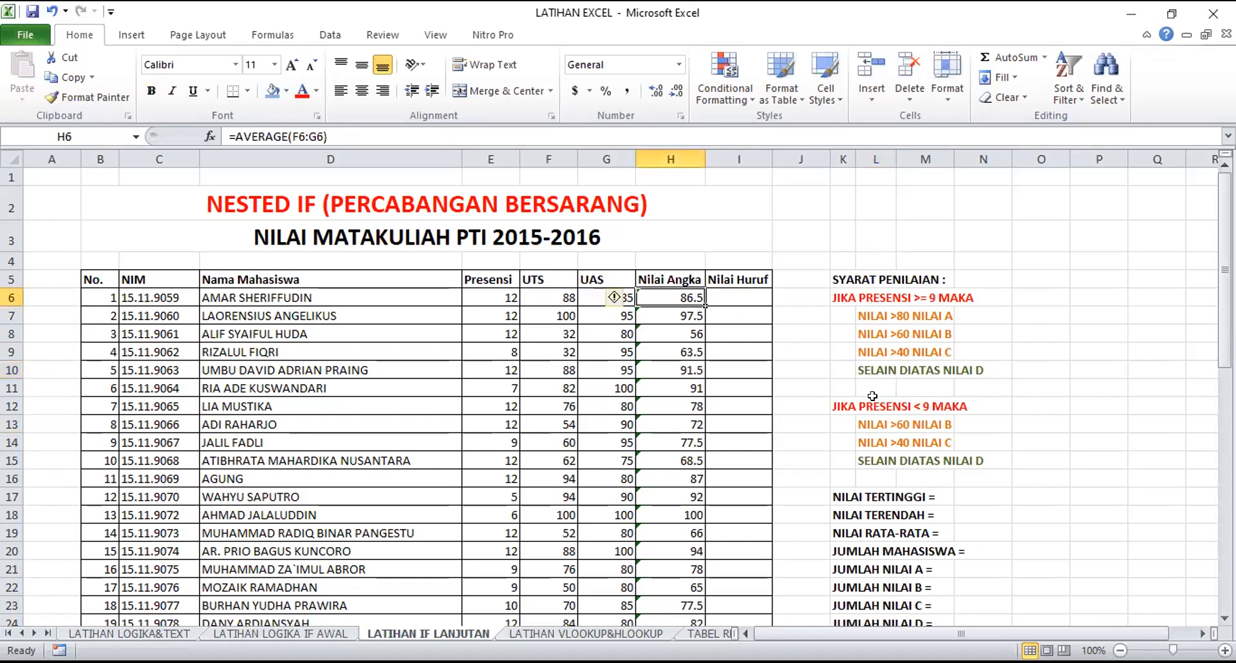
{"action": "left_click", "coordinate": [936, 422]}
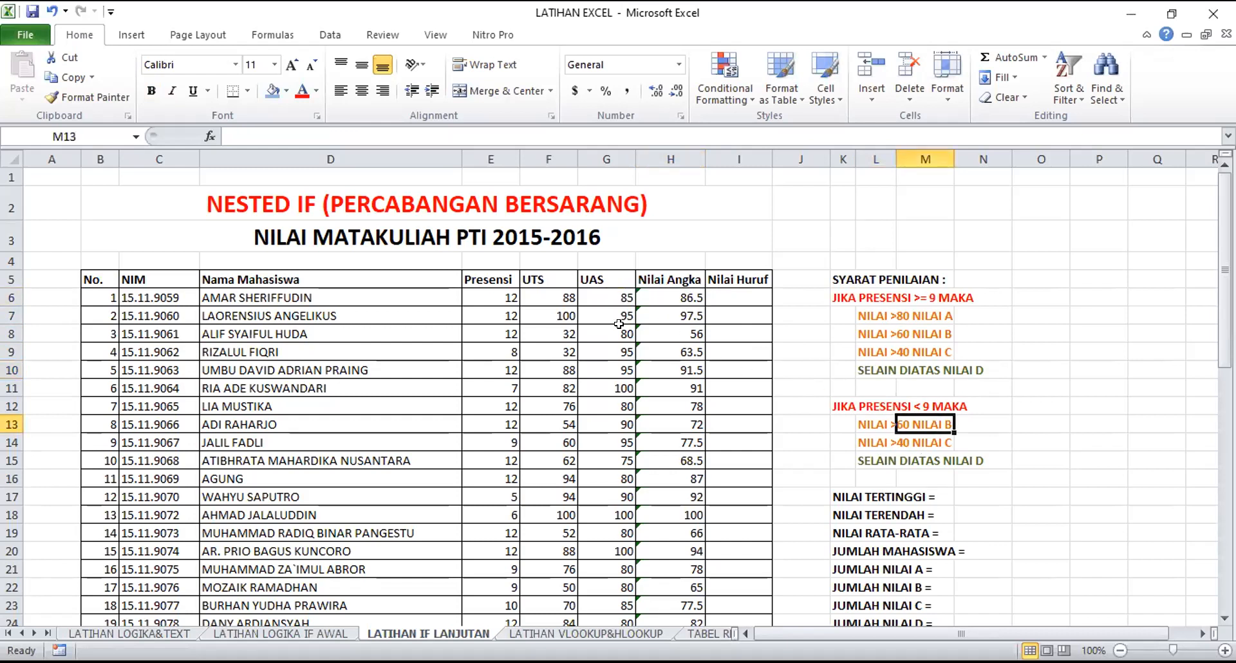
{"action": "left_click", "coordinate": [921, 436]}
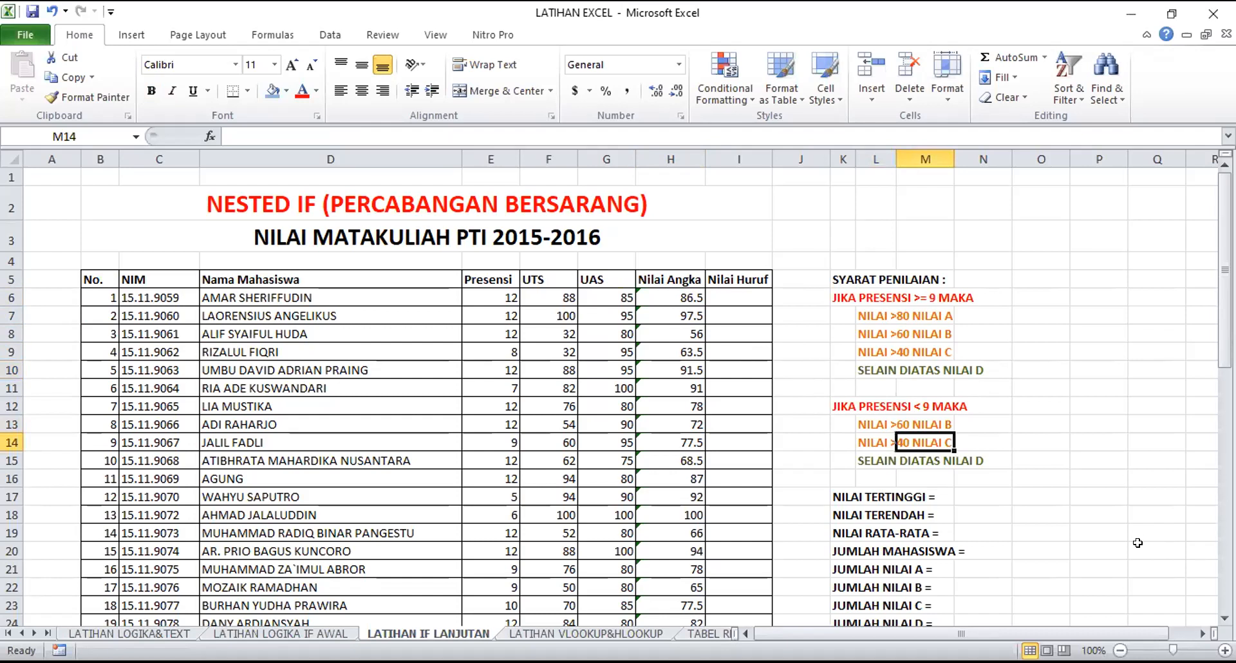
Review the fallback D grade for attendance below 9 and the A threshold for attendance of at least 9 under SYARAT PENILAIAN
{"action": "left_click", "coordinate": [937, 458]}
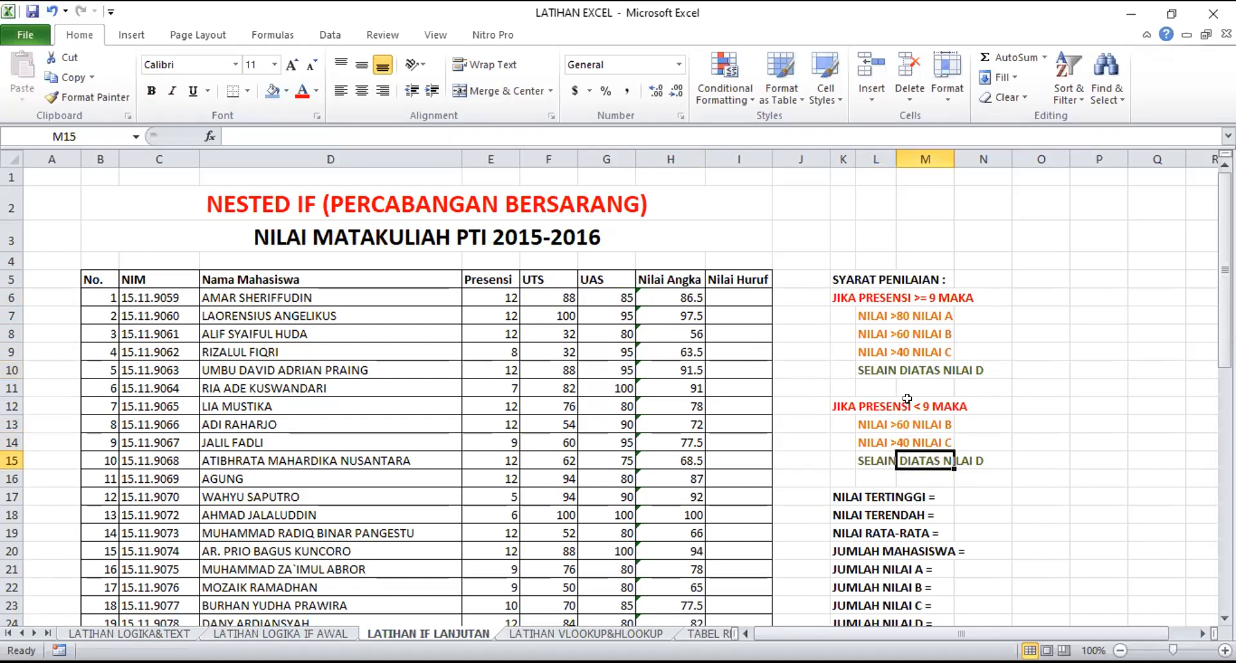
{"action": "left_click", "coordinate": [933, 313]}
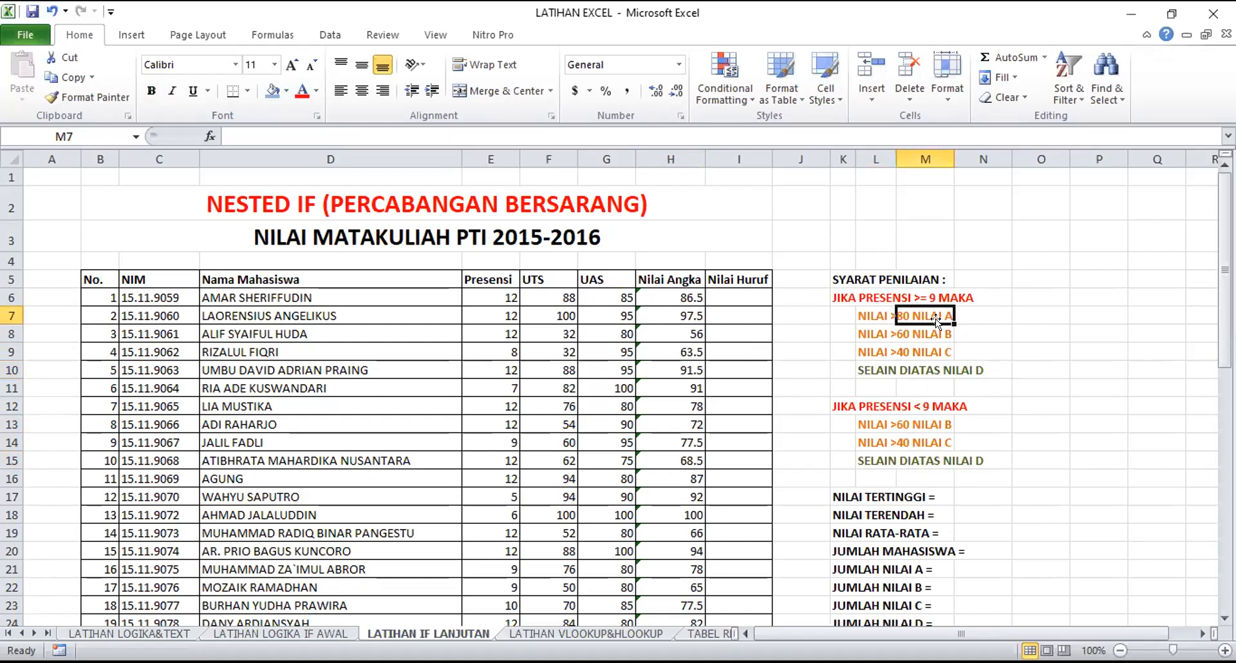
{"action": "left_click", "coordinate": [1017, 509]}
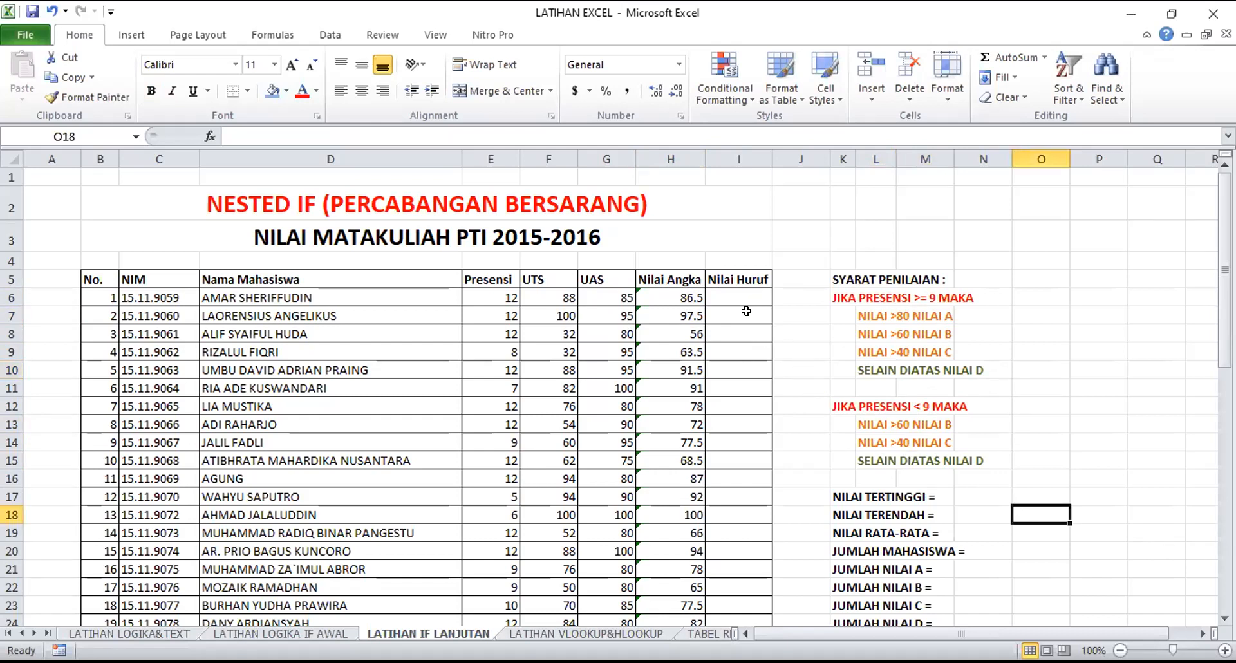
Start an IF formula in the first student's Nilai Huruf cell I6 with the attendance test E6>=9
{"action": "left_click", "coordinate": [729, 297]}
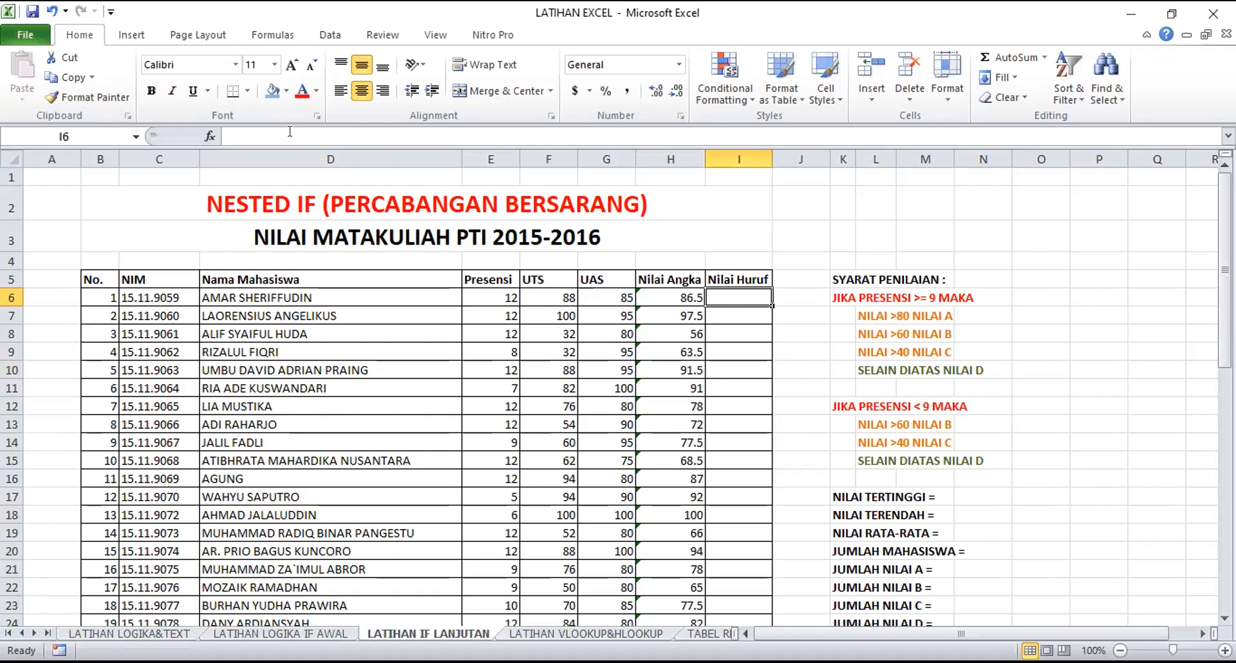
{"action": "left_click", "coordinate": [228, 131]}
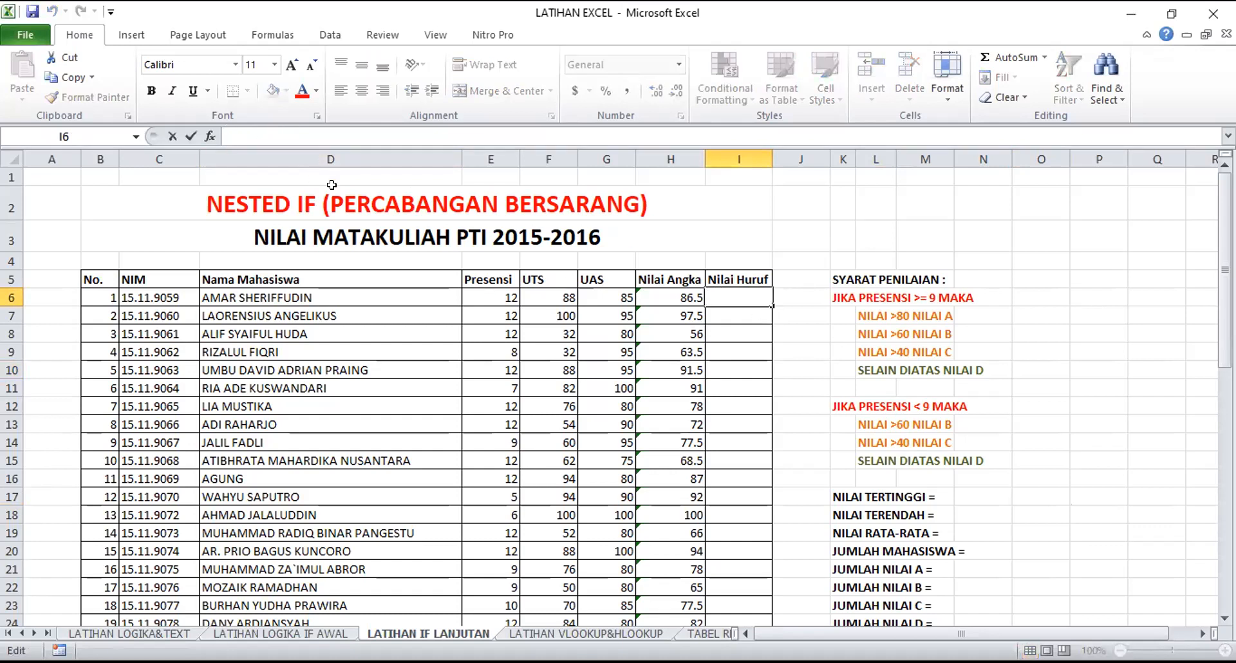
{"action": "type", "text": "="}
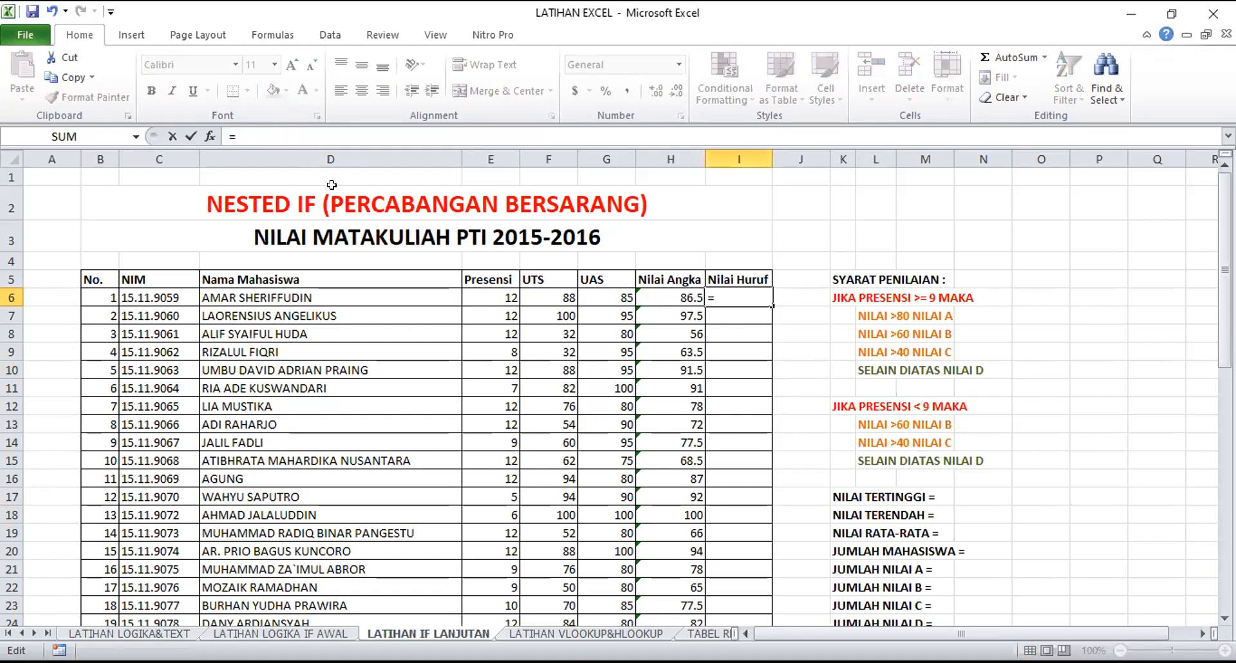
{"action": "type", "text": "IF("}
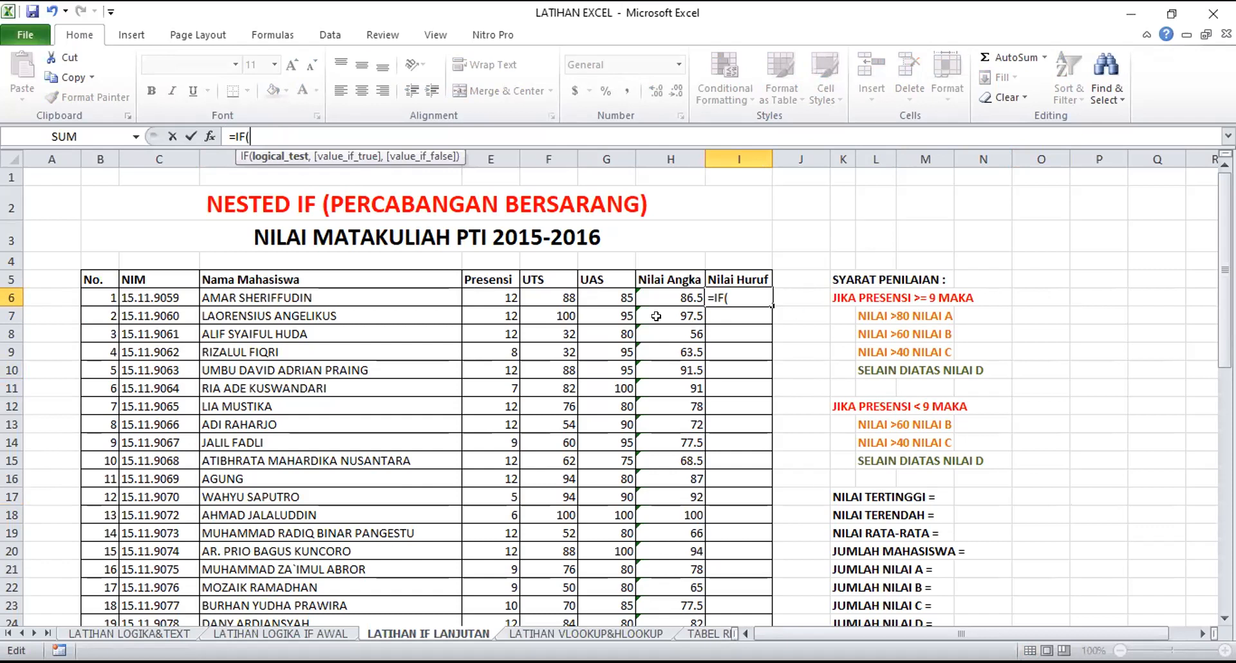
{"action": "left_click", "coordinate": [490, 296]}
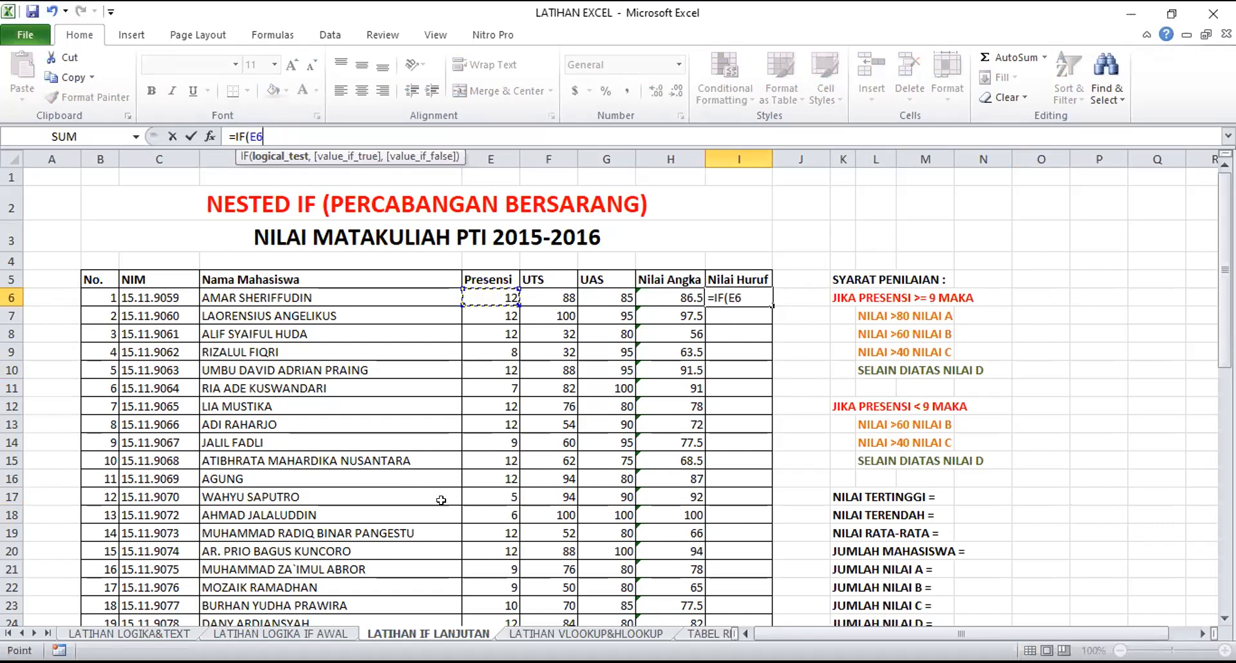
{"action": "type", "text": ">=9"}
{"action": "type", "text": ","}
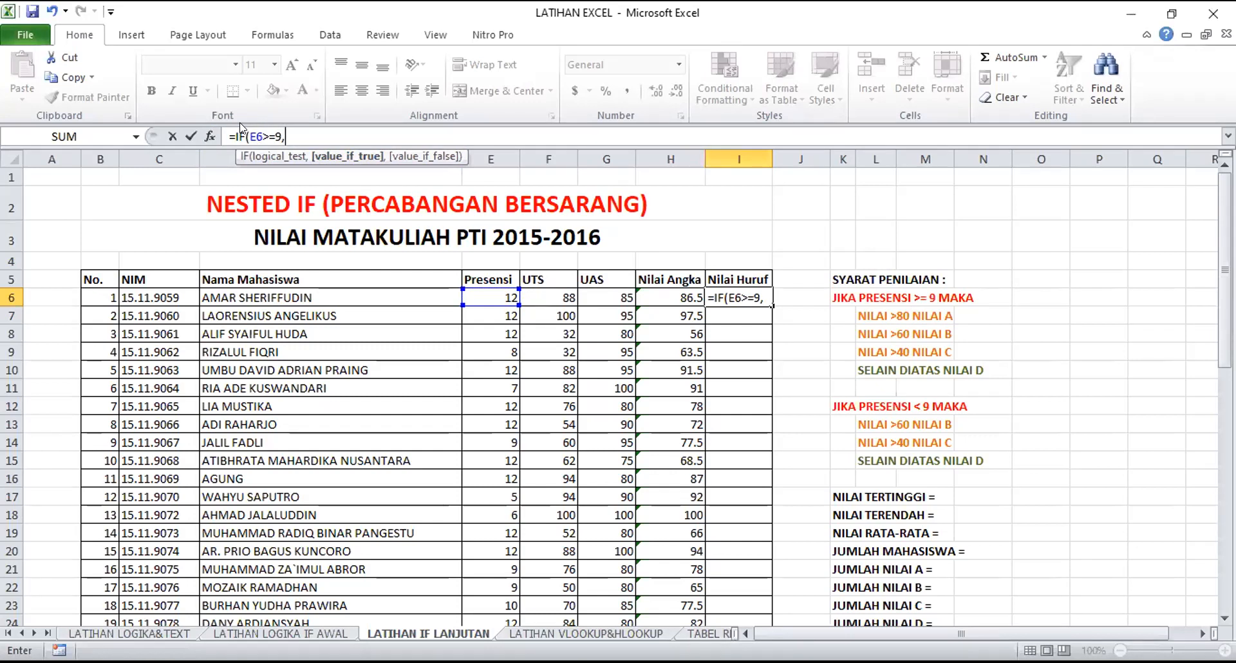
Nest an IF as the value-if-true of the attendance test, returning "A" when H6>80
{"action": "type", "text": "IF"}
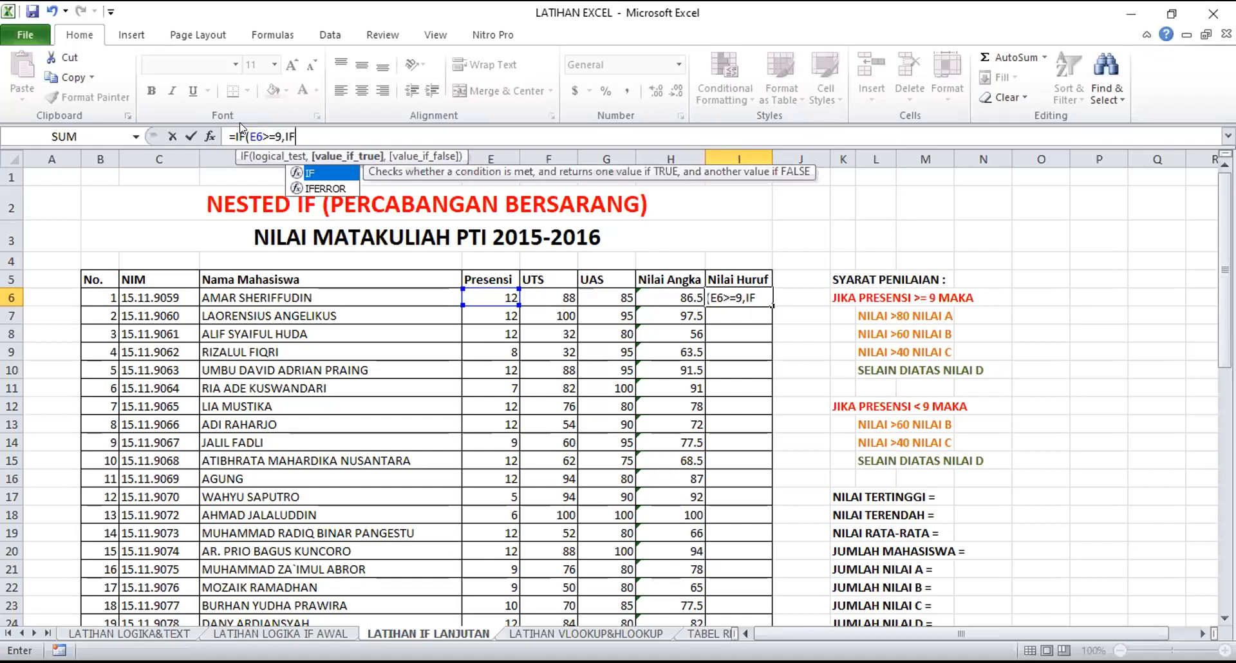
{"action": "type", "text": "("}
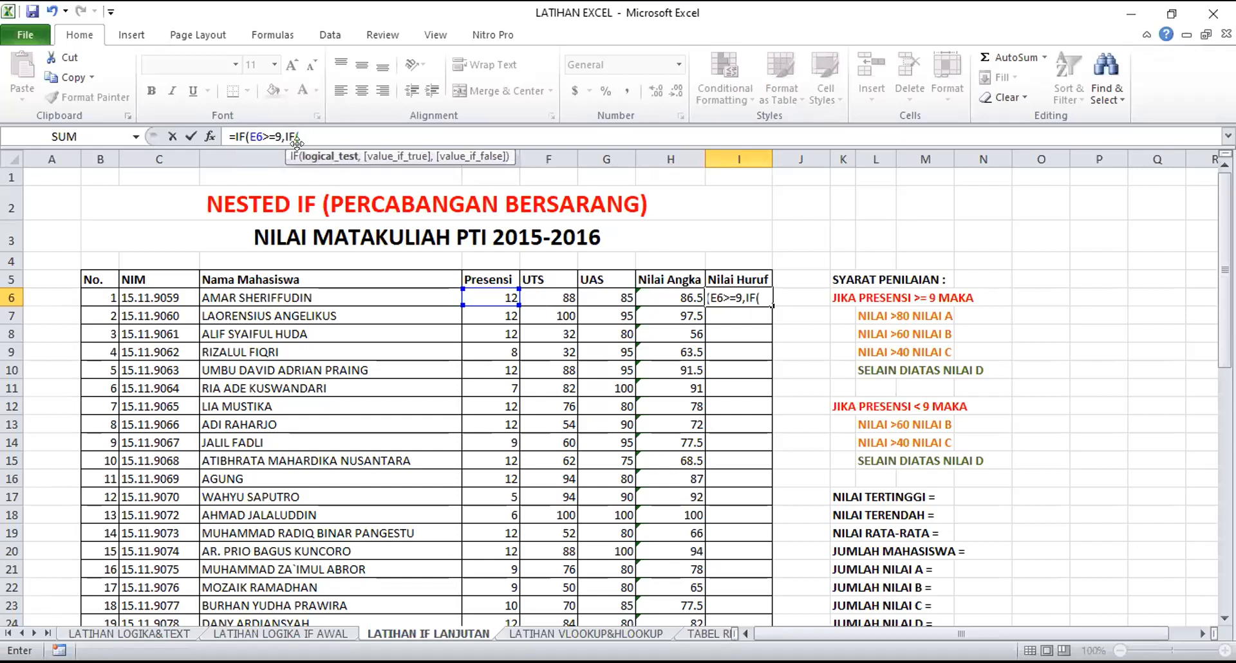
{"action": "left_click", "coordinate": [647, 290]}
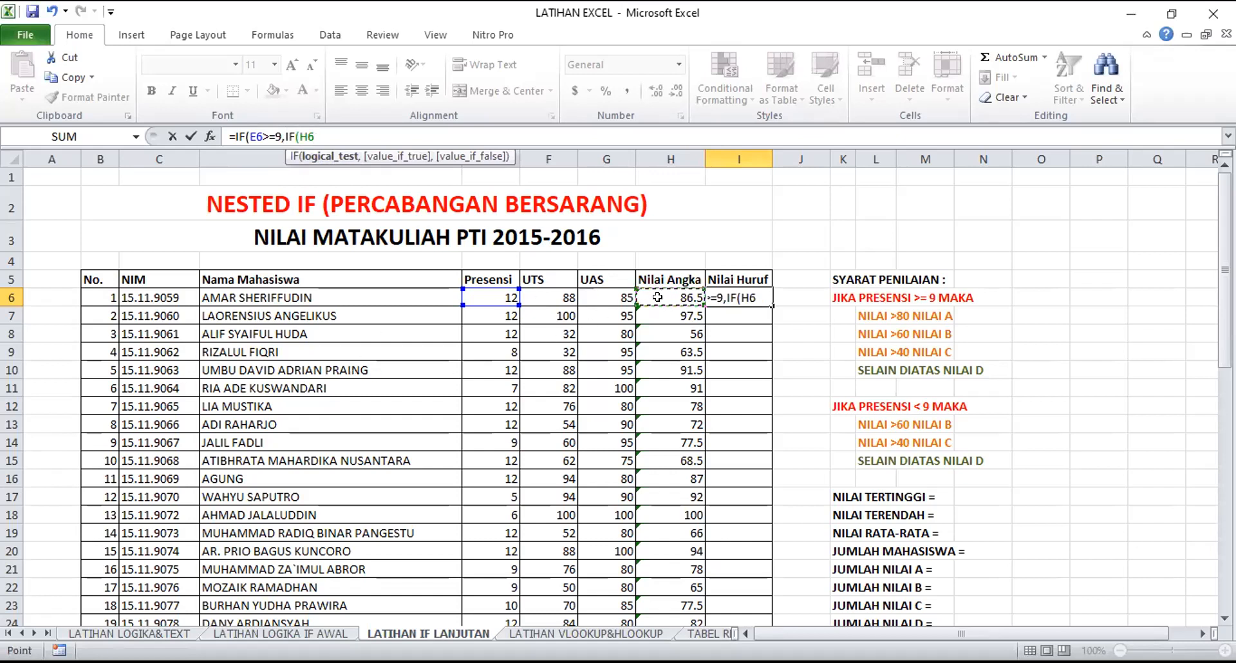
{"action": "type", "text": ">80"}
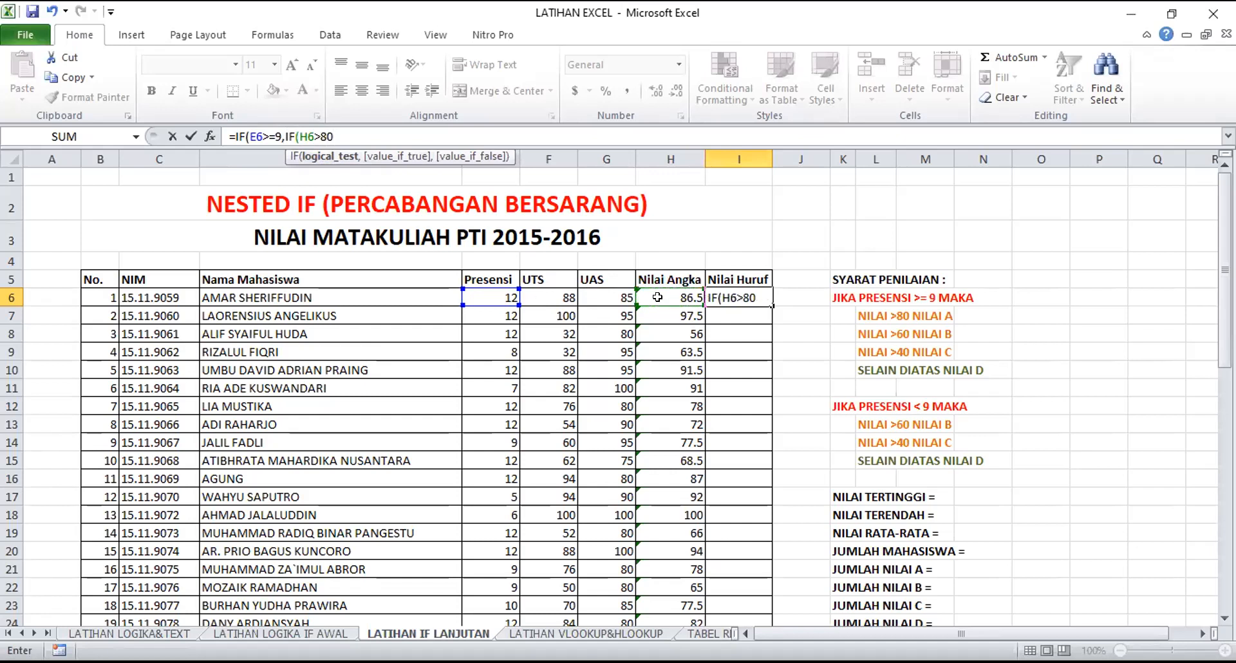
{"action": "type", "text": ","}
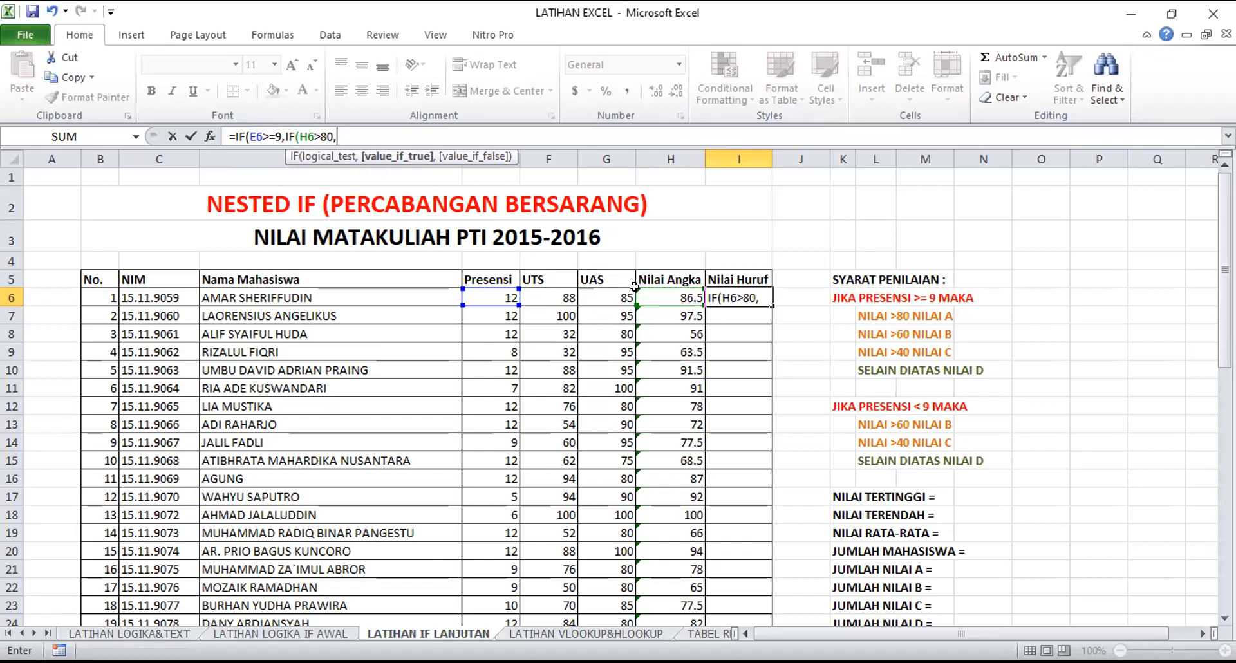
{"action": "type", "text": "\"A\""}
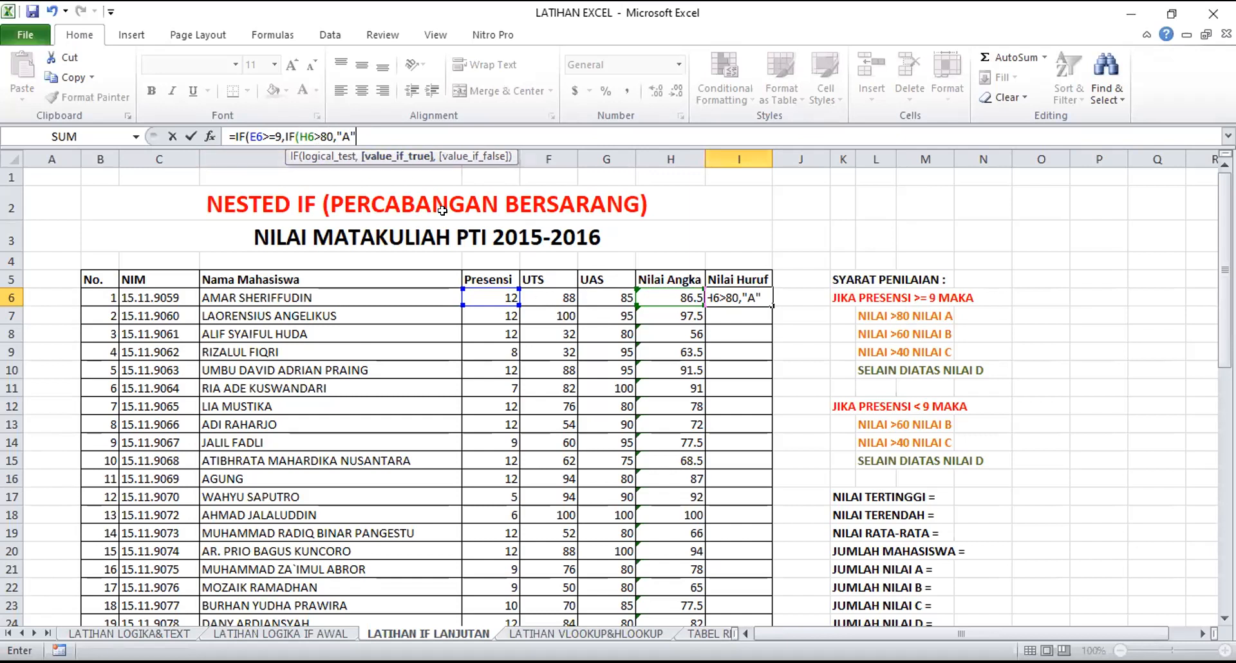
Nest another IF as the false result of the H6>80 test, returning "B" when H6>60
{"action": "type", "text": ","}
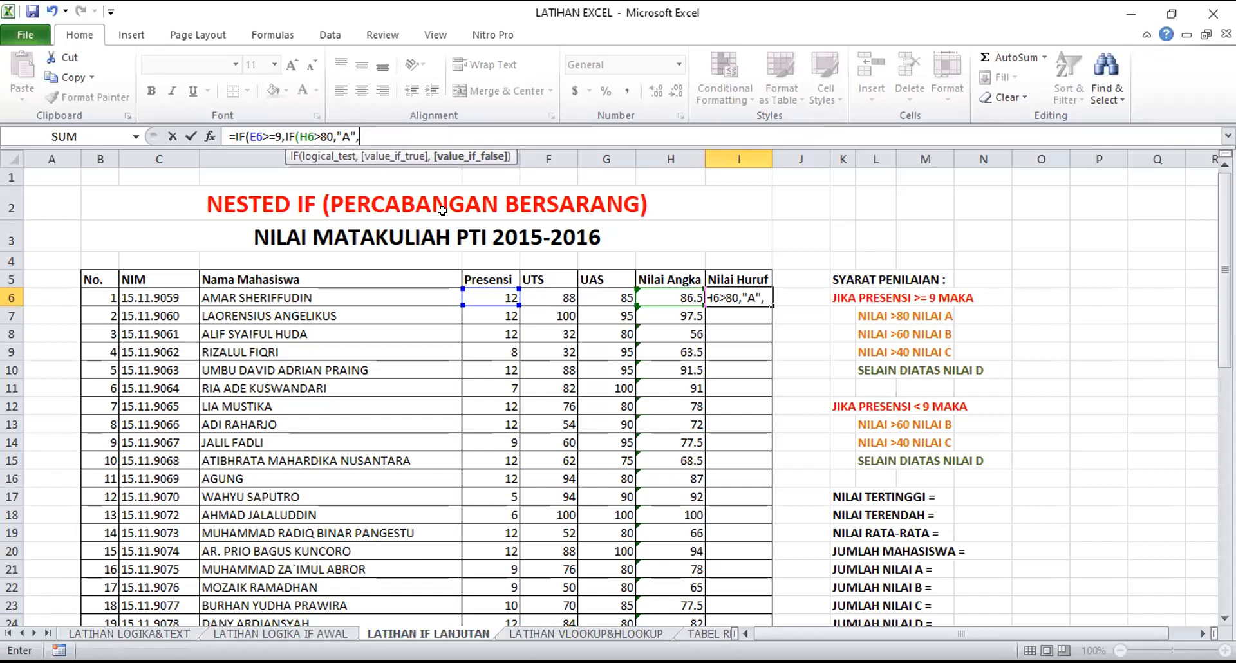
{"action": "type", "text": "IF("}
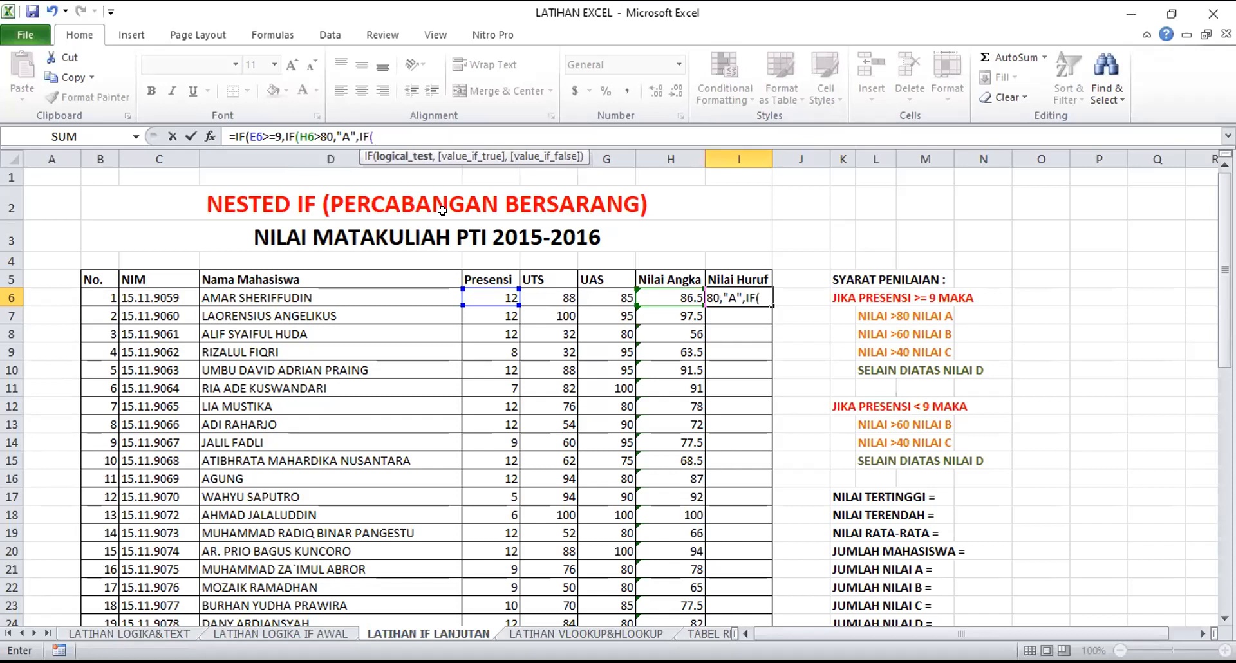
{"action": "left_click", "coordinate": [654, 296]}
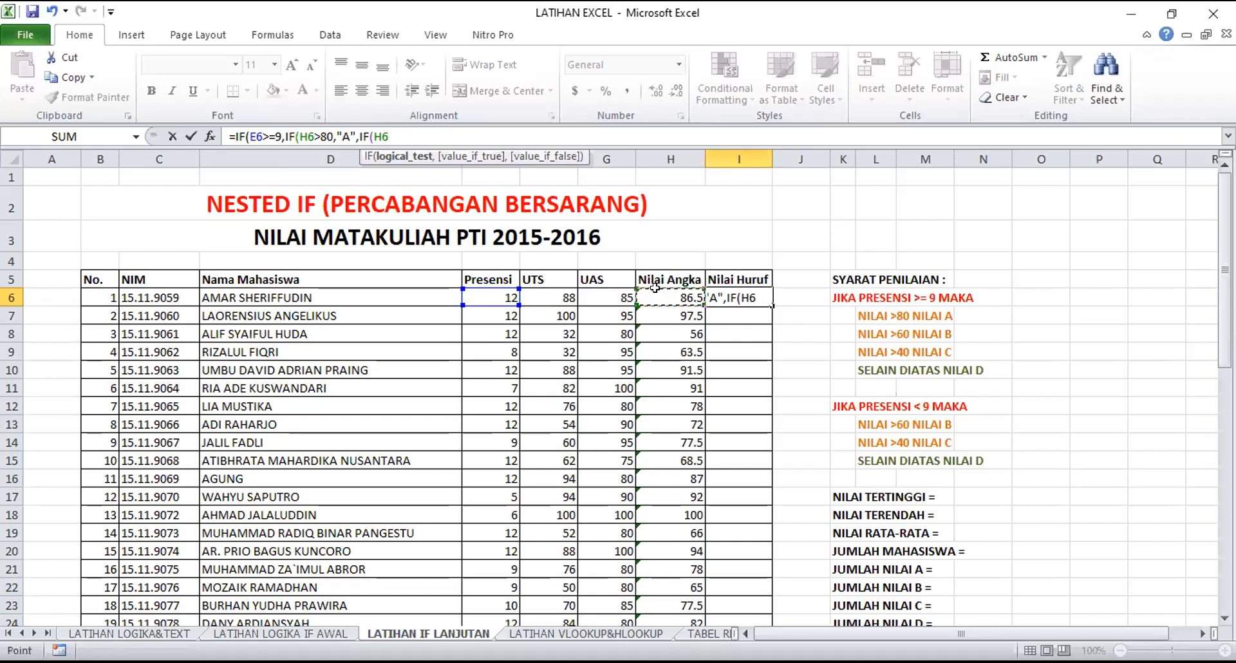
{"action": "type", "text": ">60,\"B\""}
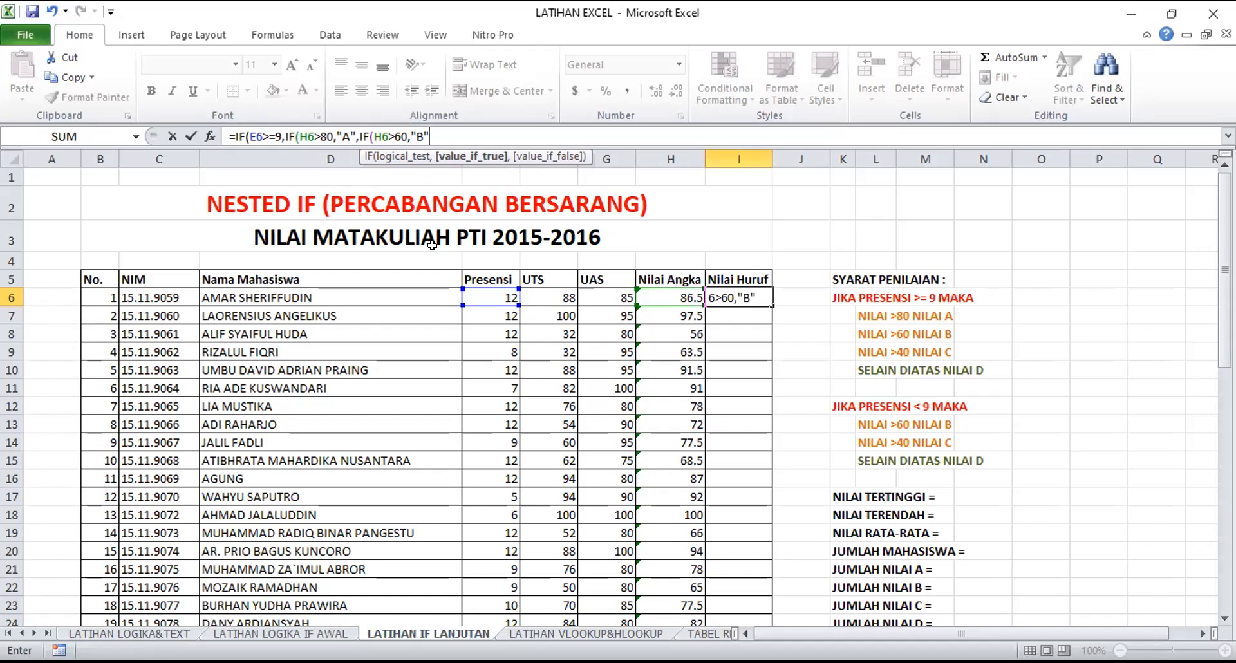
Nest a third score IF after the "B" result, returning "C" when H6>40 and "D" otherwise
{"action": "type", "text": ",I"}
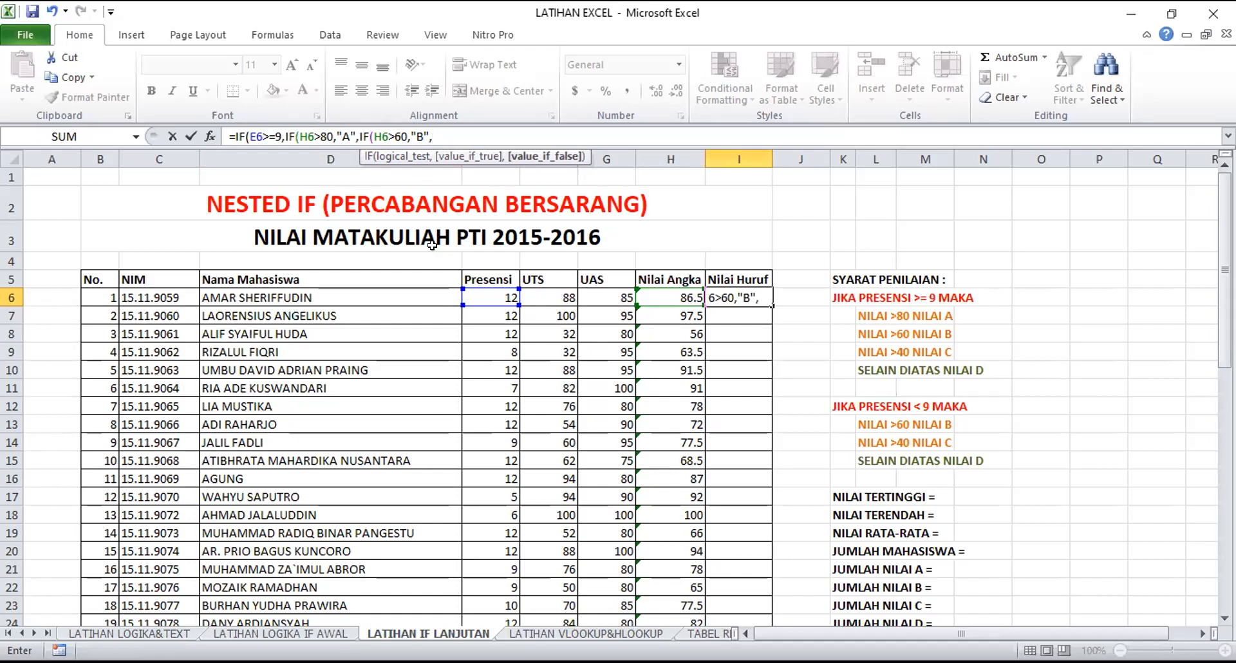
{"action": "type", "text": "F("}
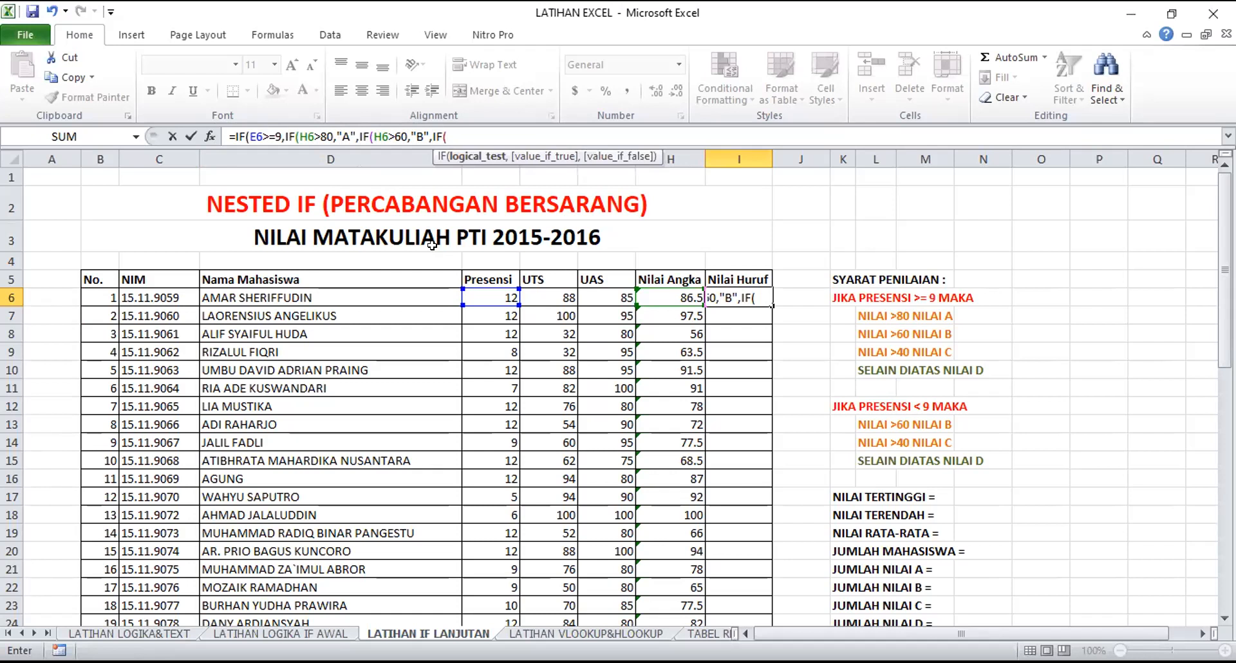
{"action": "left_click", "coordinate": [659, 297]}
{"action": "type", "text": ">"}
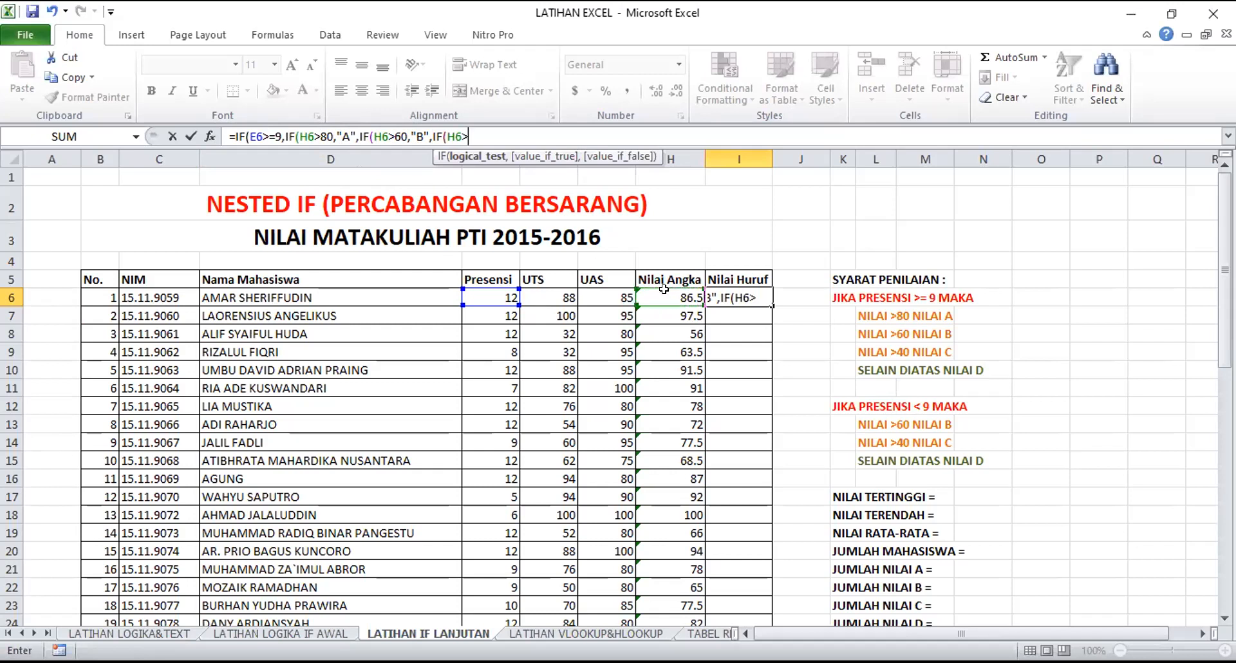
{"action": "type", "text": "40,\"C"}
{"action": "type", "text": "\""}
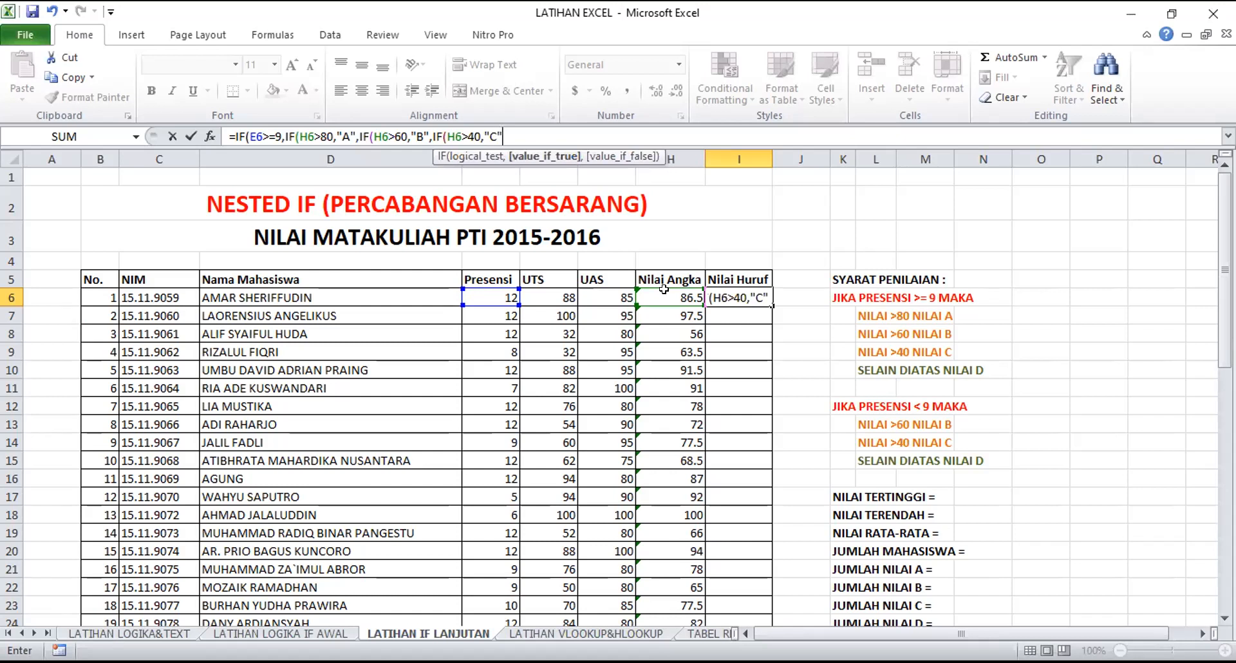
{"action": "type", "text": ","}
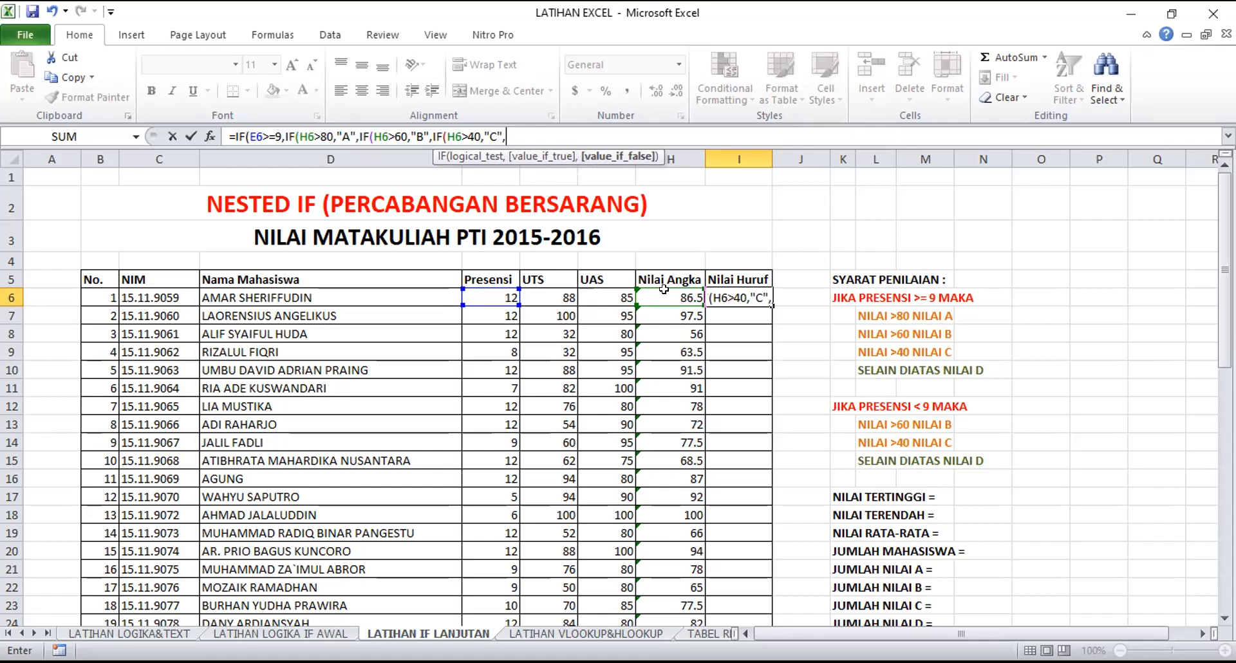
{"action": "type", "text": "\"D\""}
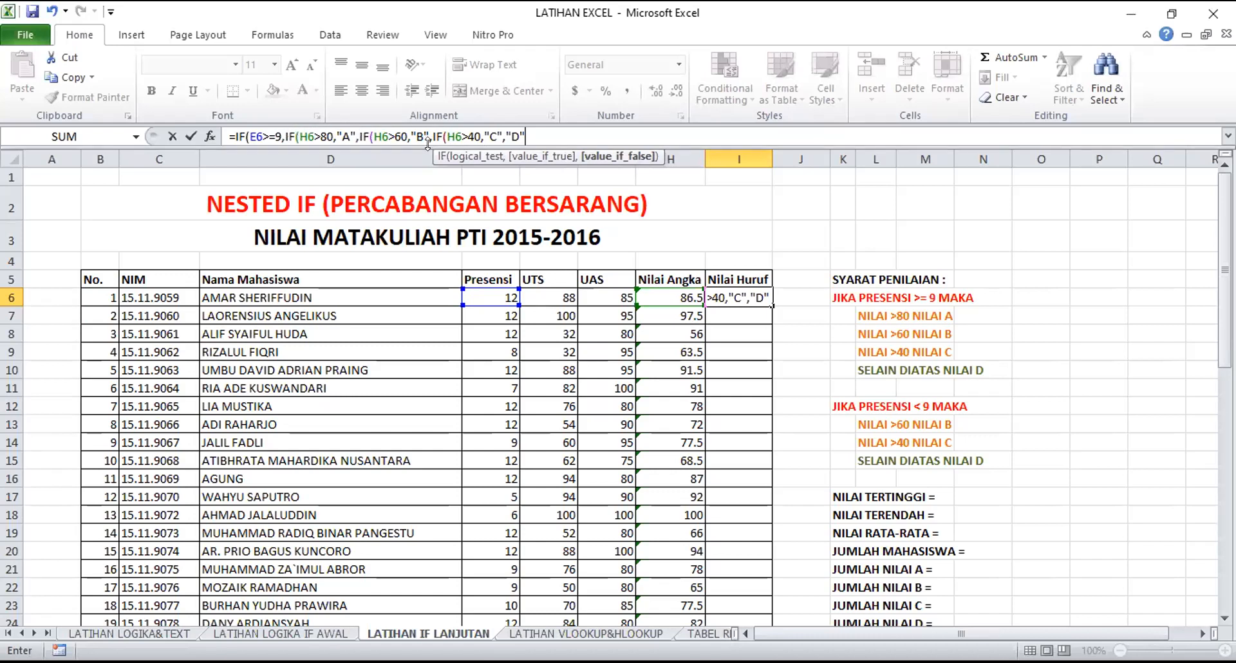
Close the three nested score IFs with ))), leaving the outer attendance IF open
{"action": "type", "text": ")"}
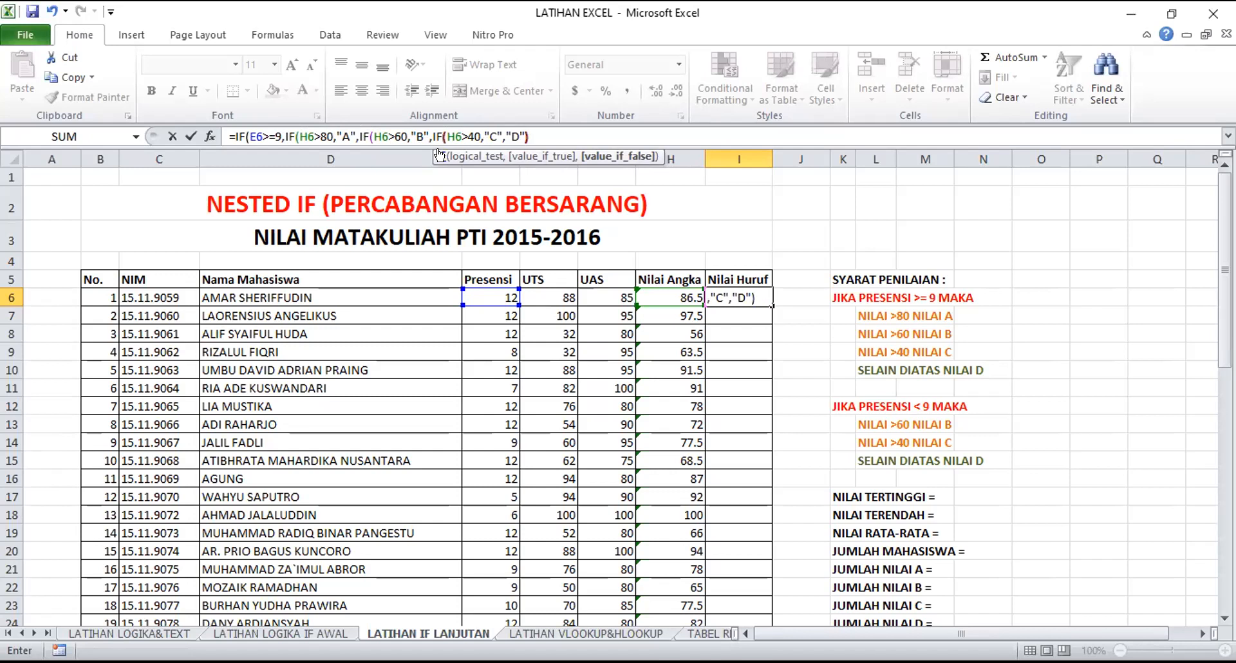
{"action": "type", "text": ")"}
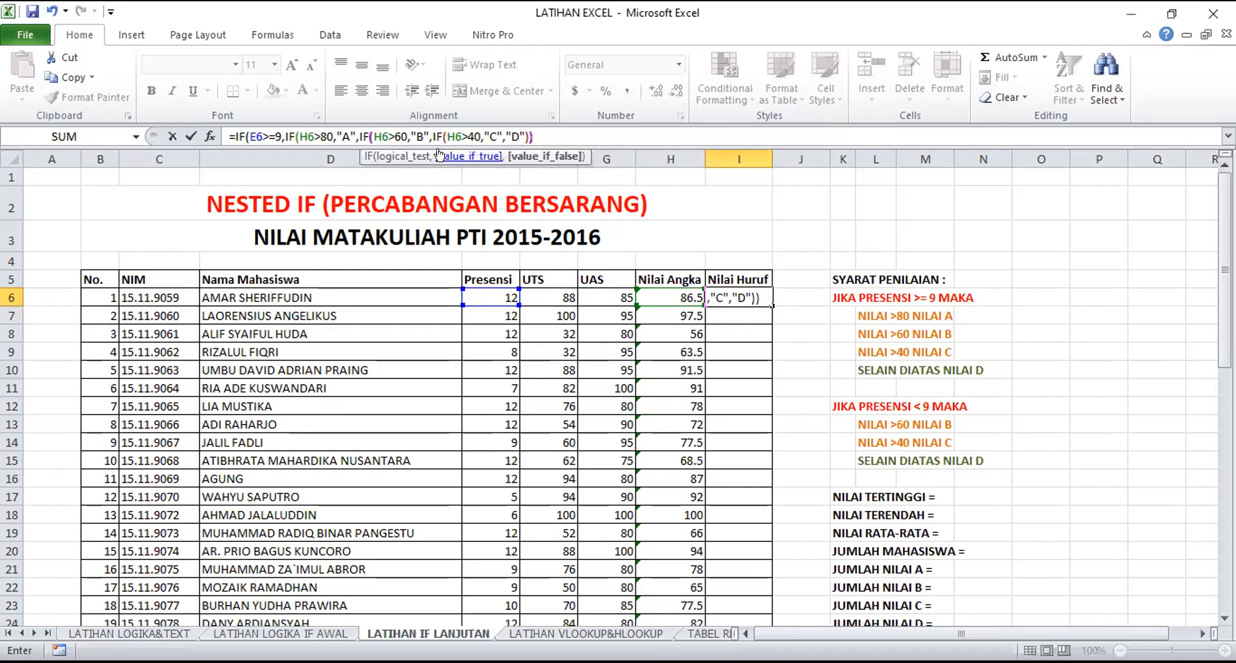
{"action": "type", "text": ")"}
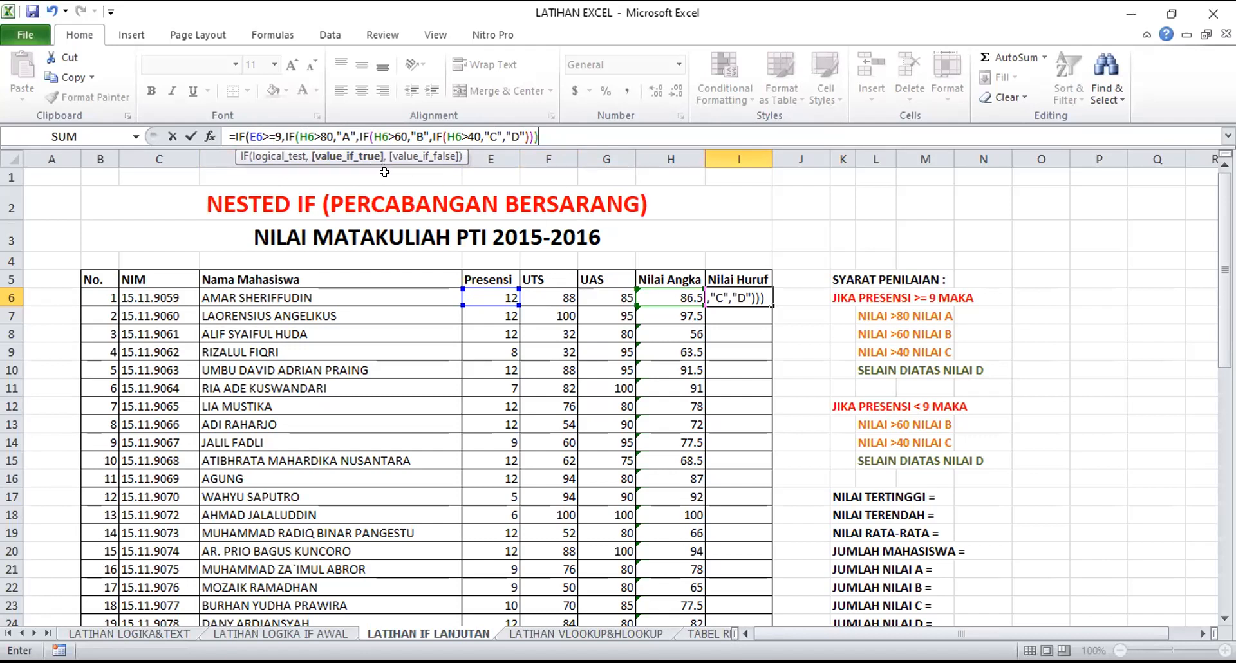
Add an IF as the false result of the attendance test, returning "B" when H6>60
{"action": "type", "text": ","}
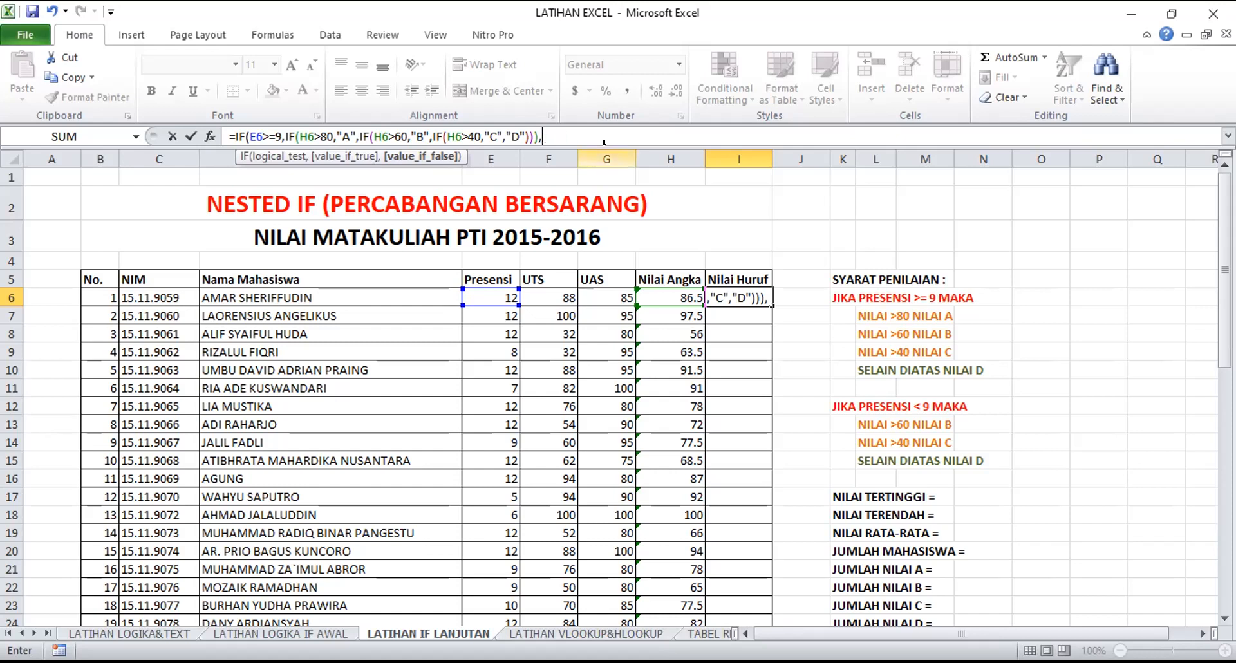
{"action": "type", "text": "IF"}
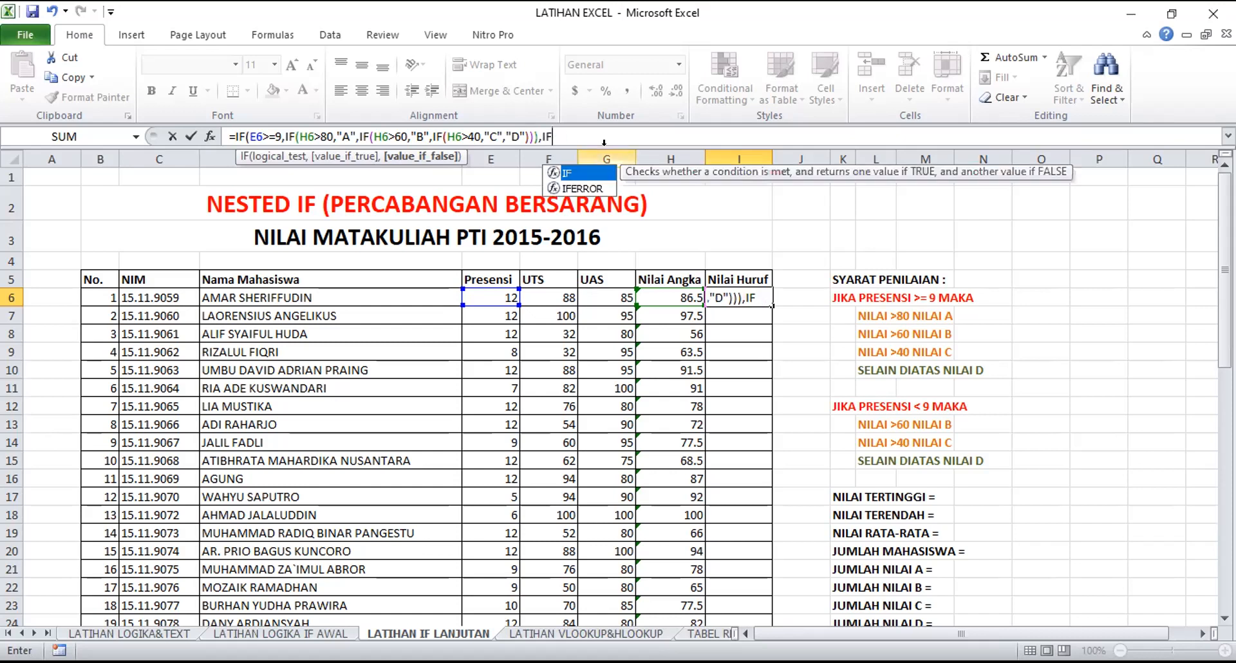
{"action": "type", "text": "("}
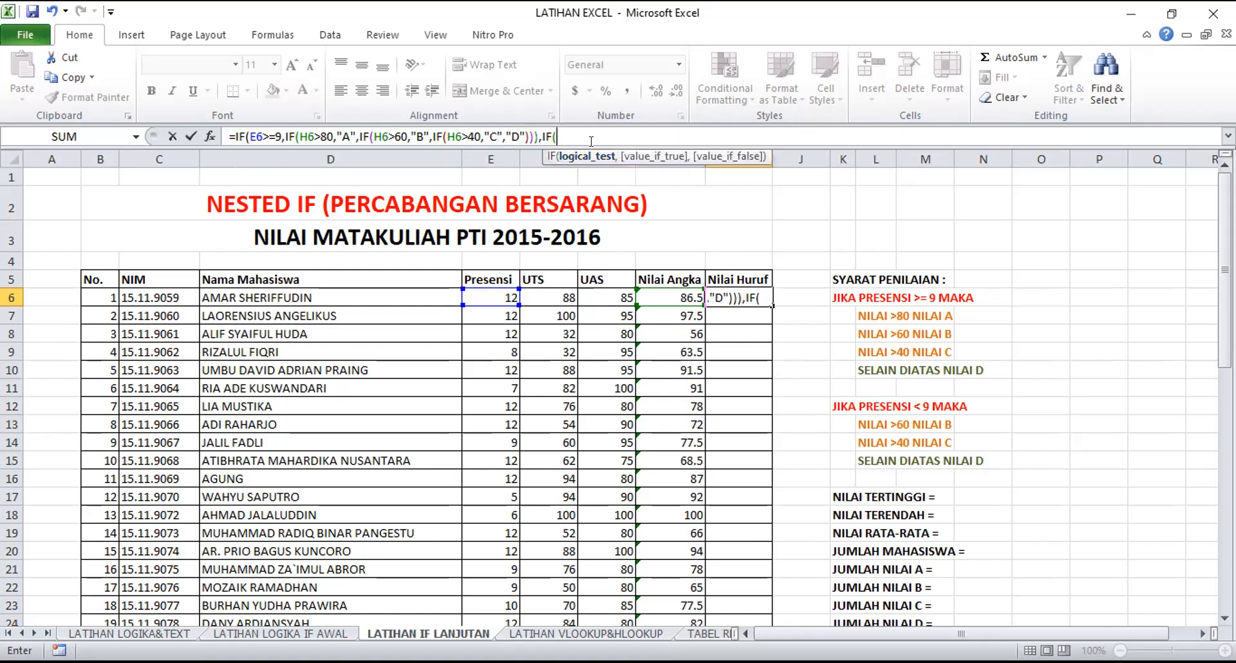
{"action": "left_click", "coordinate": [661, 287]}
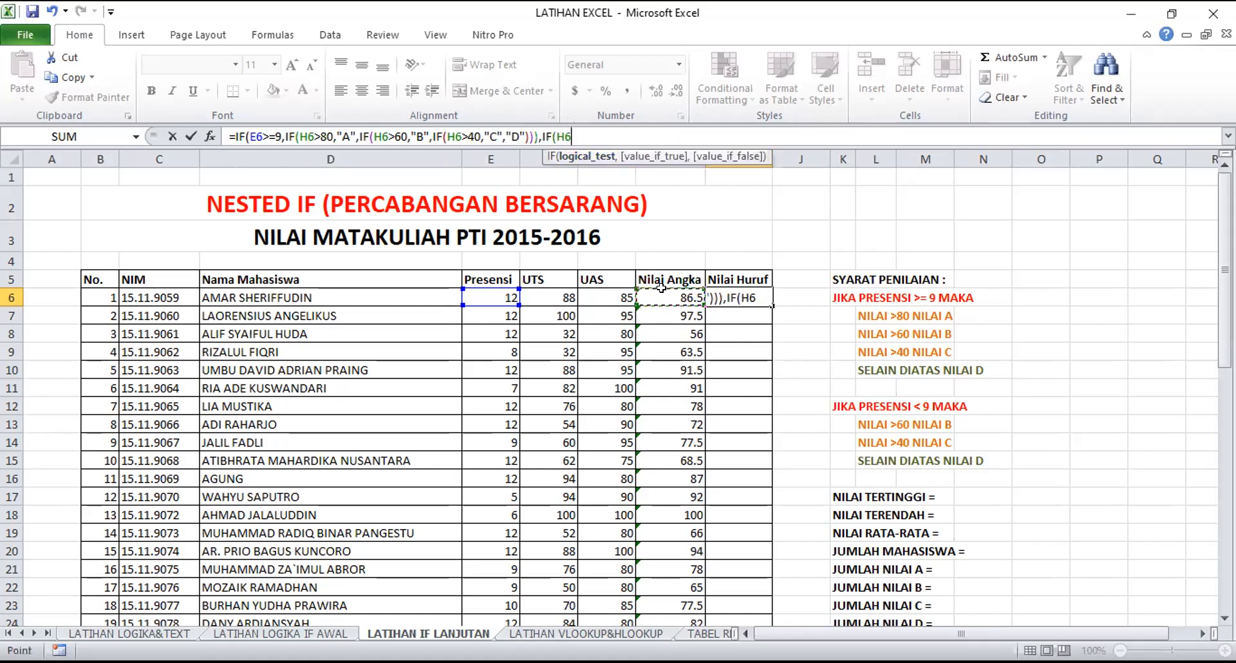
{"action": "type", "text": ">60"}
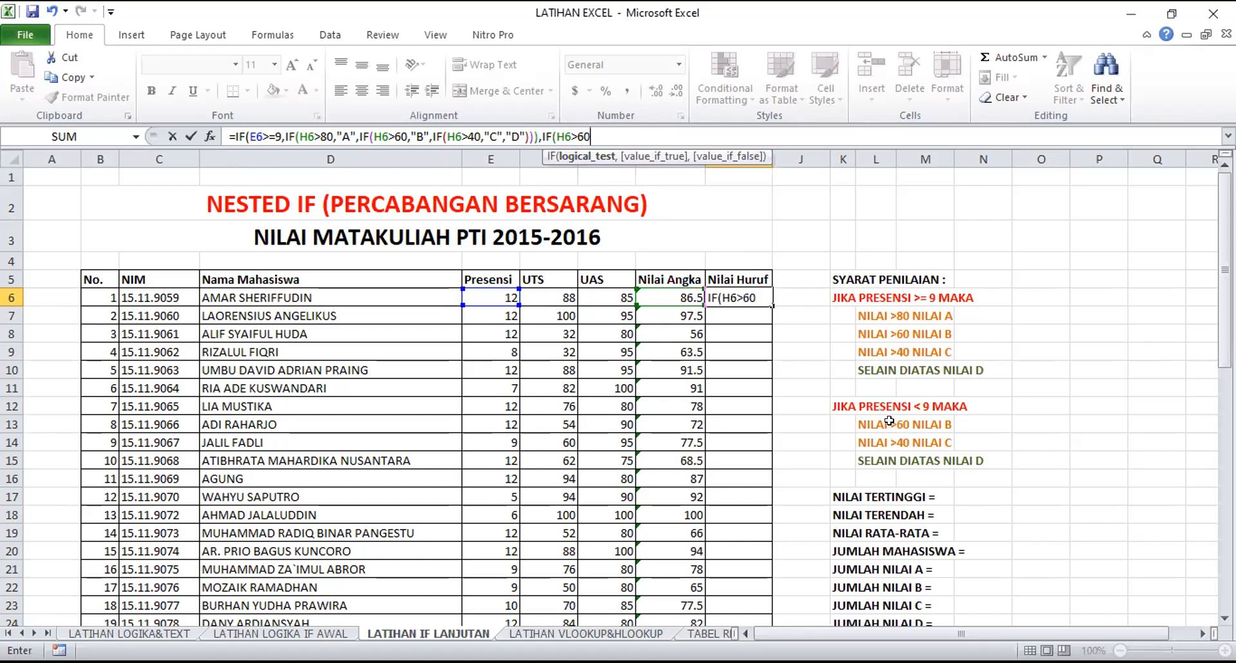
{"action": "type", "text": ",\""}
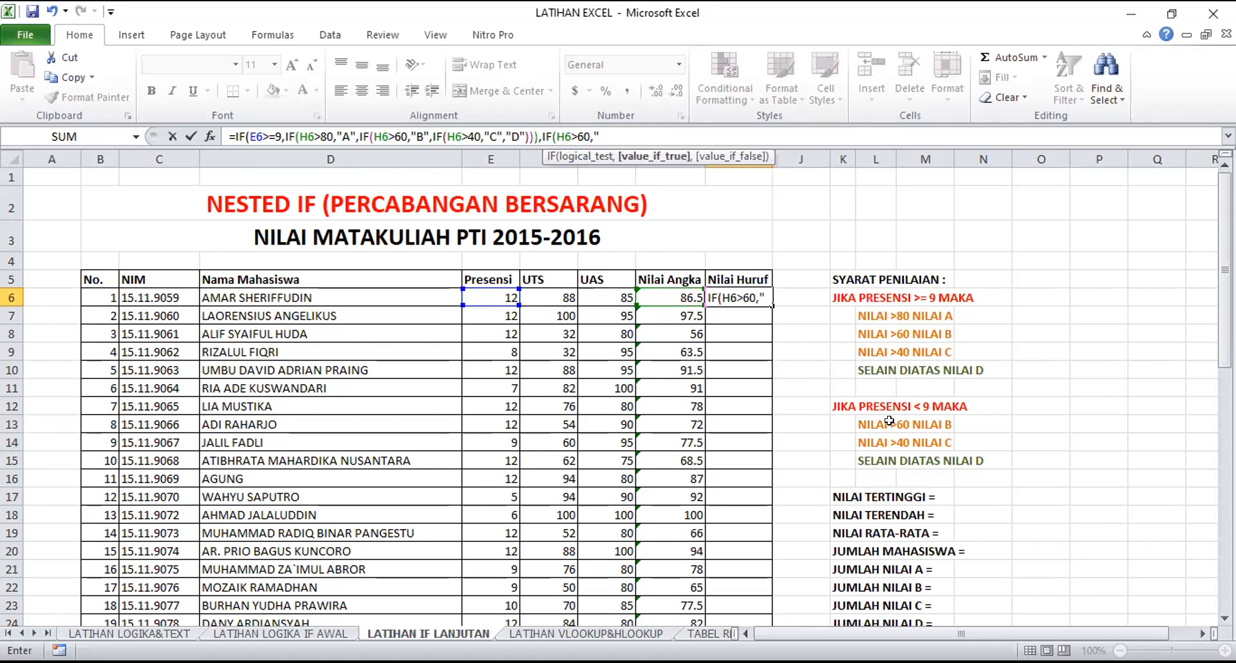
{"action": "type", "text": "B\","}
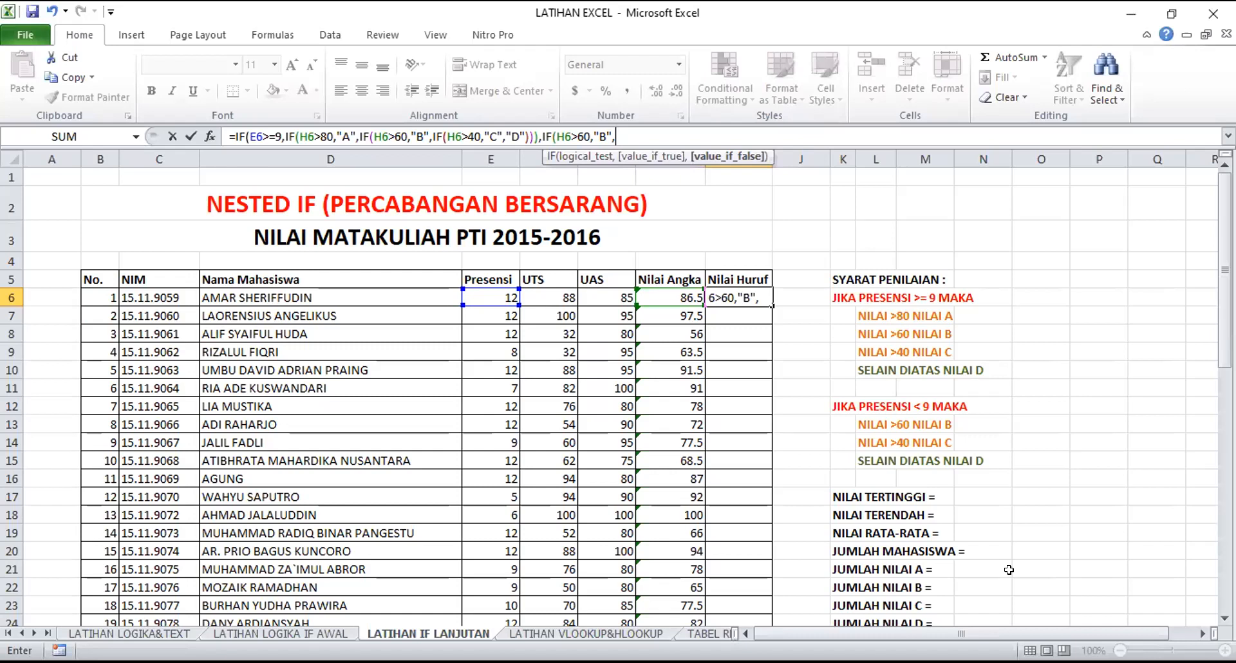
Nest another IF as the false result of this H6>60 test, returning "C" when H6>40 and "D" otherwise
{"action": "type", "text": "IF("}
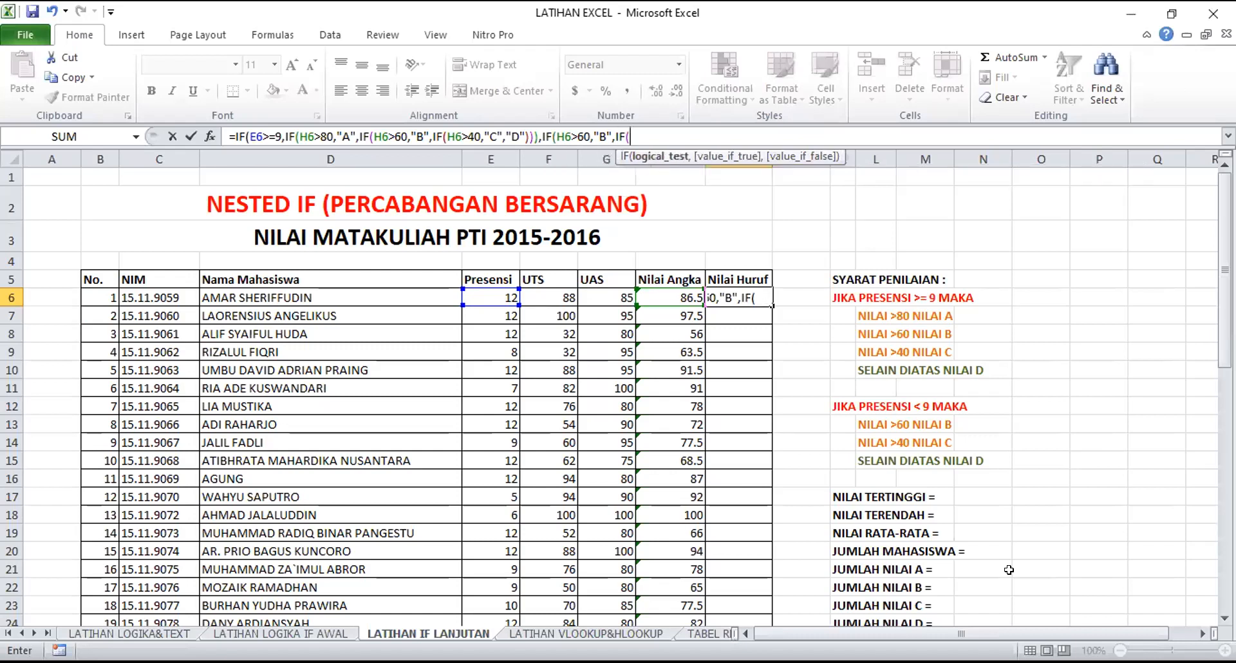
{"action": "left_click", "coordinate": [674, 296]}
{"action": "type", "text": ">"}
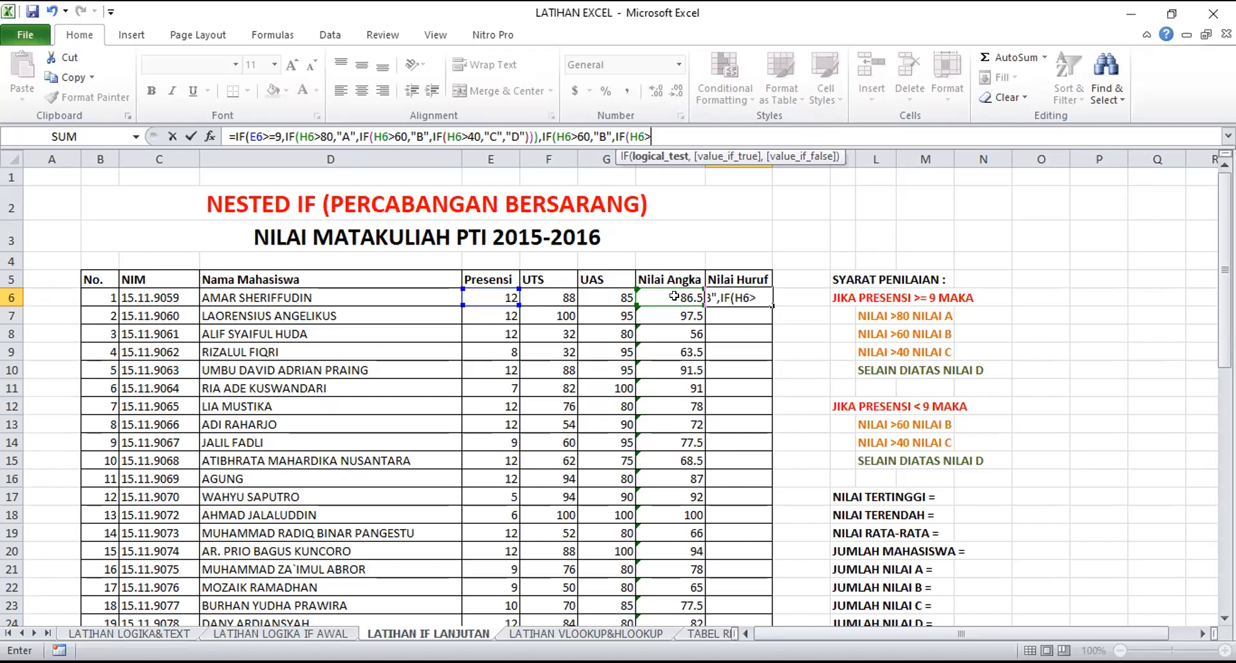
{"action": "type", "text": "40,\""}
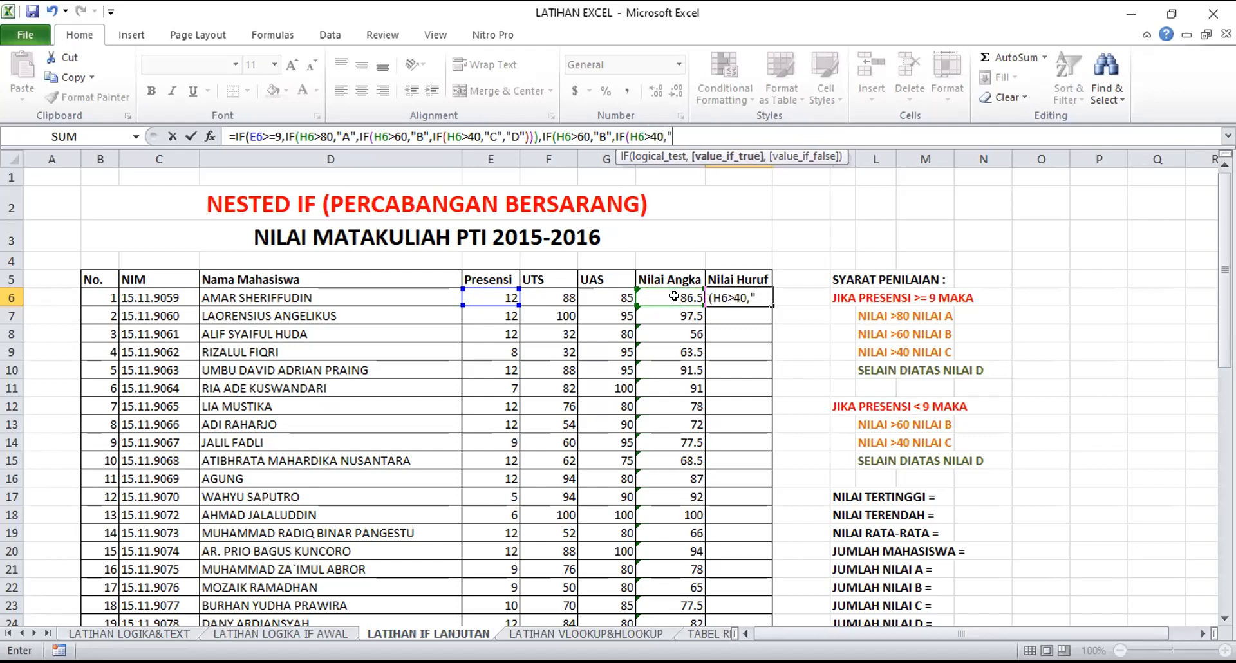
{"action": "type", "text": "C\""}
{"action": "type", "text": ","}
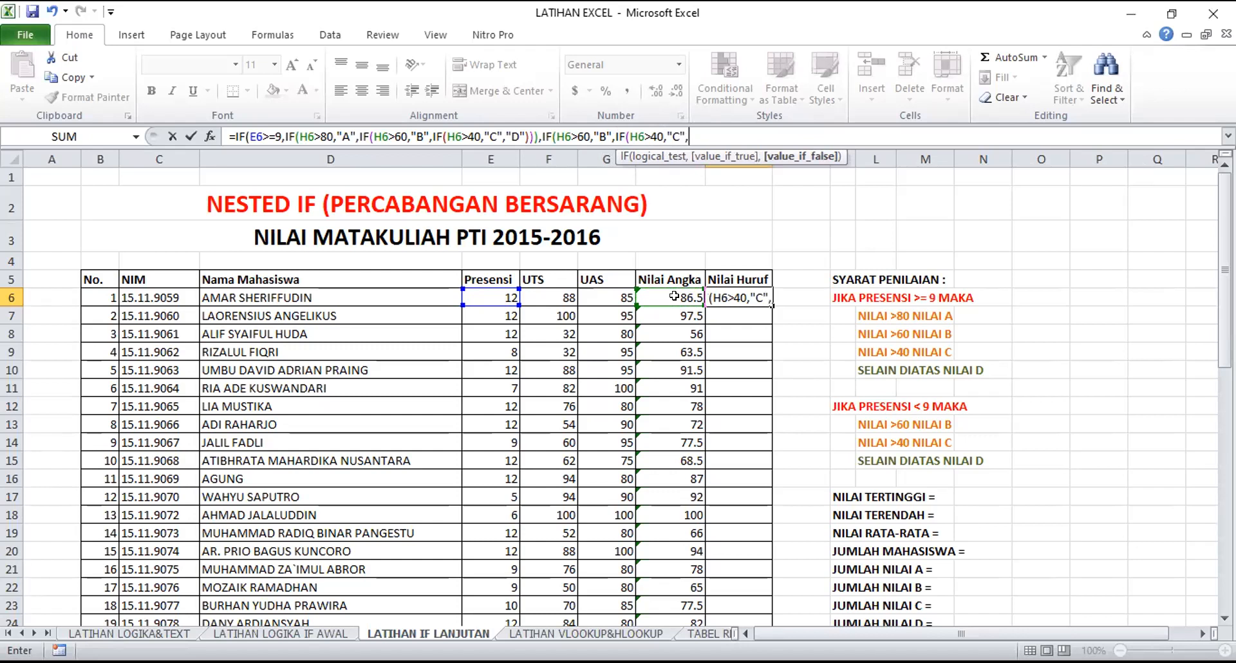
{"action": "type", "text": "\"D\""}
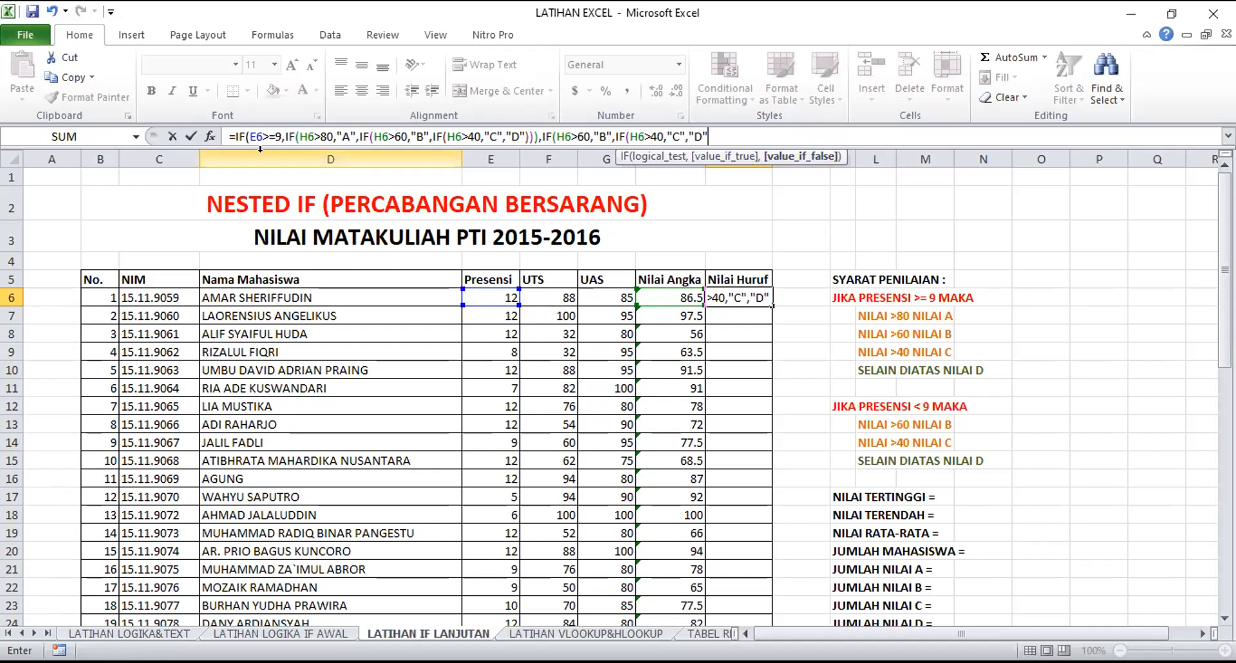
Close the two low-attendance IFs and the outer attendance IF with ))) and enter the formula in I6
{"action": "type", "text": "))"}
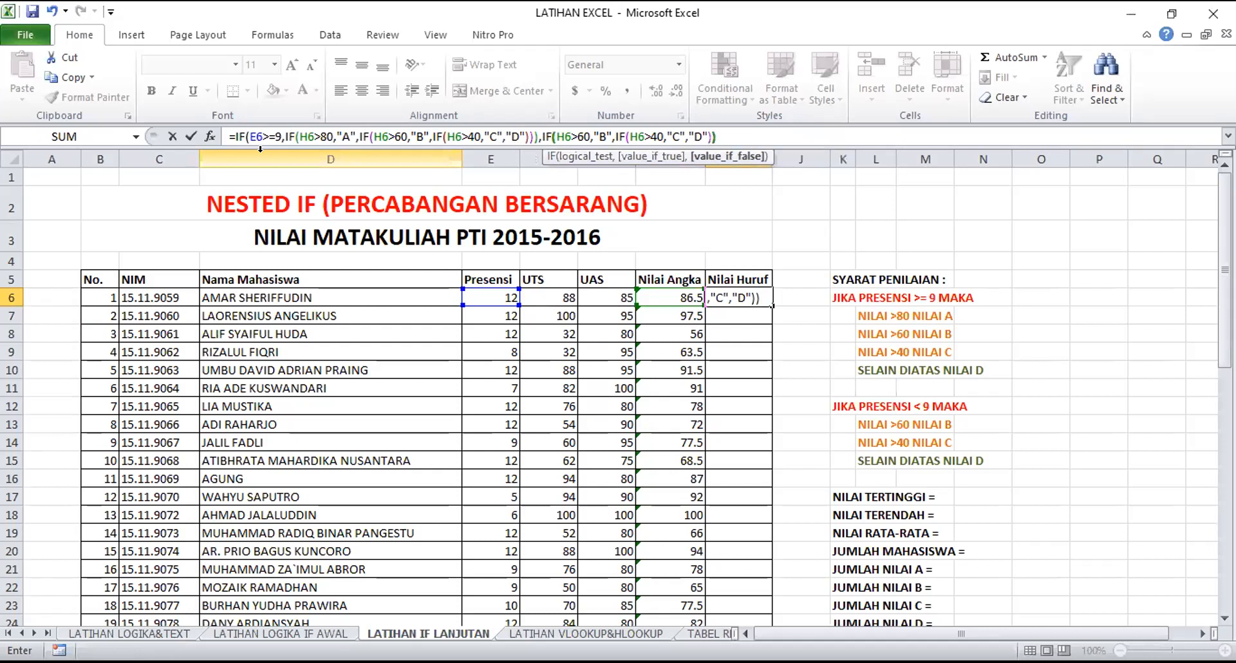
{"action": "type", "text": ")"}
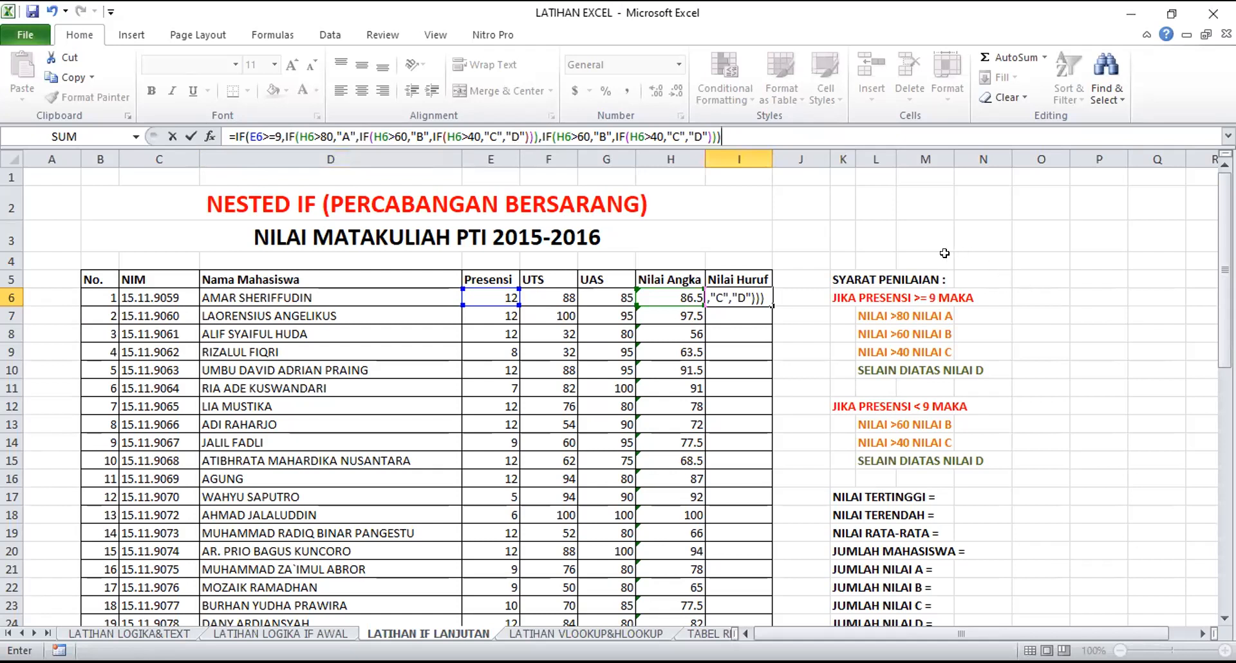
{"action": "key", "text": "Return"}
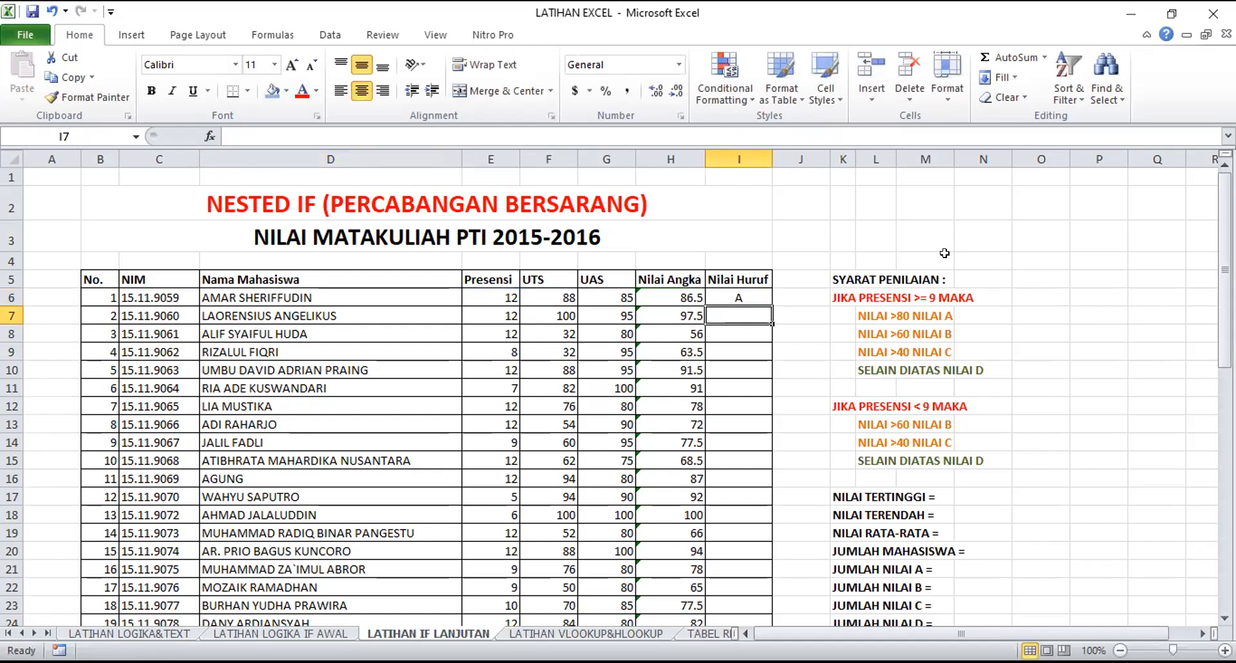
Copy the grade formula from I6 down the Nilai Huruf column for all students
{"action": "left_click", "coordinate": [750, 296]}
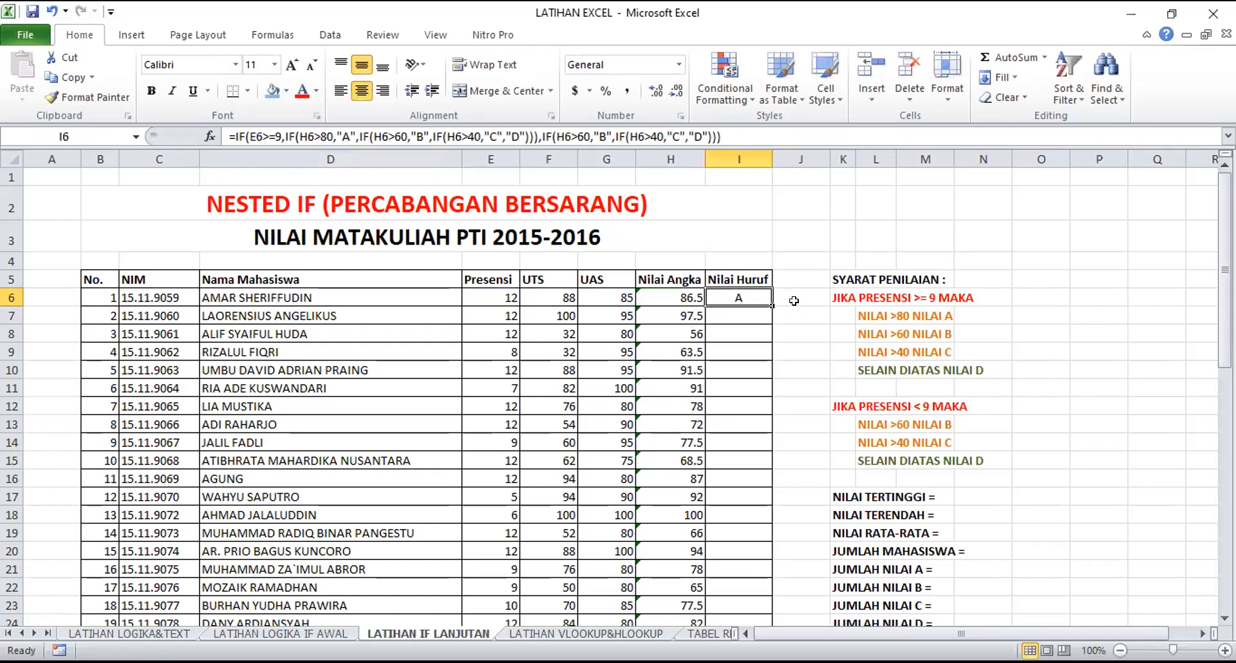
{"action": "scroll", "coordinate": [793, 301], "scroll_direction": "down", "scroll_amount": 1}
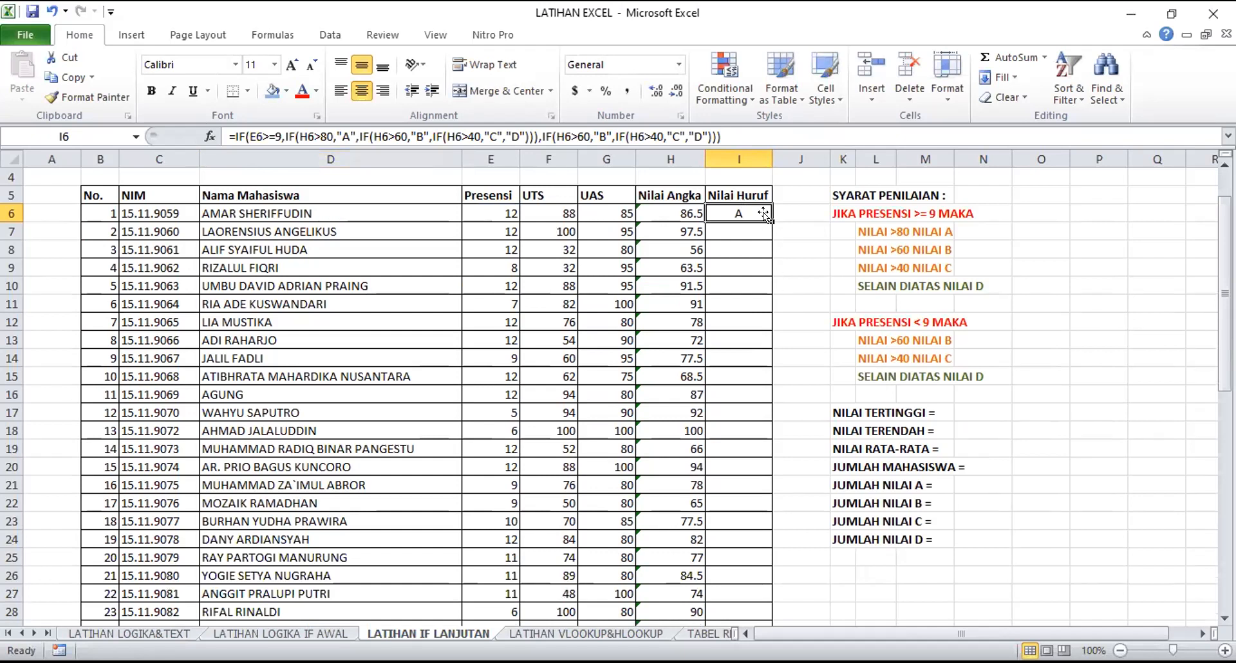
{"action": "left_click_drag", "start_coordinate": [767, 216], "coordinate": [771, 604]}
{"action": "scroll", "coordinate": [863, 450], "scroll_direction": "up", "scroll_amount": 10}
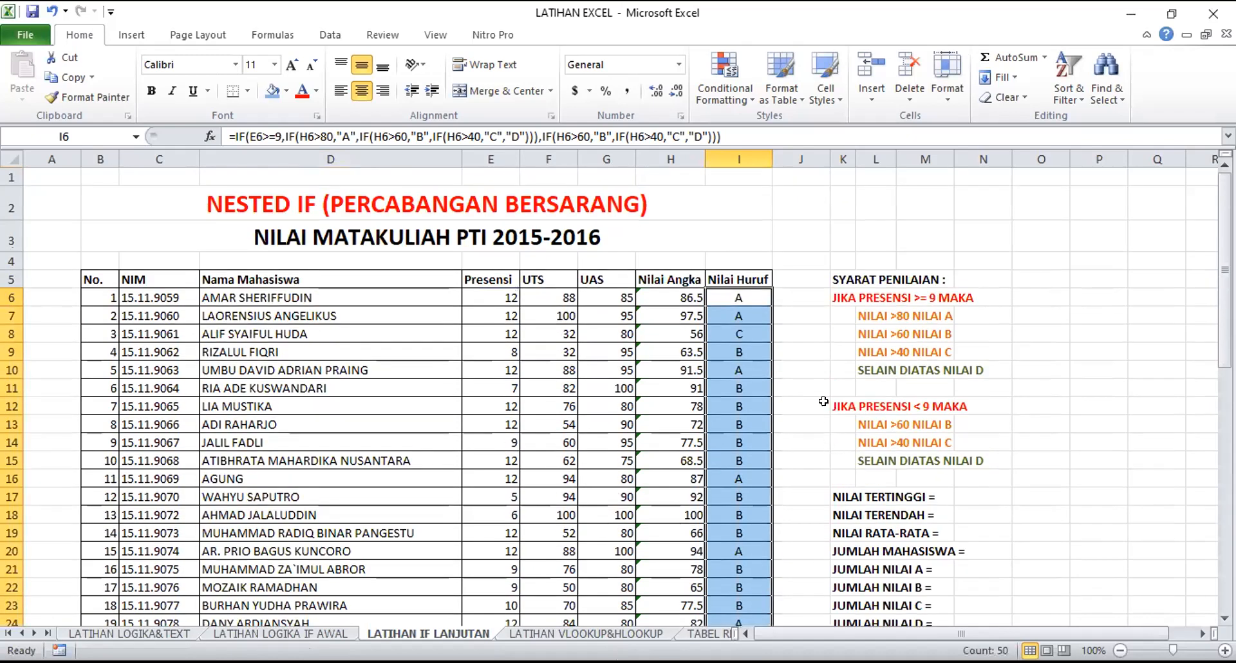
{"action": "left_click", "coordinate": [805, 347]}
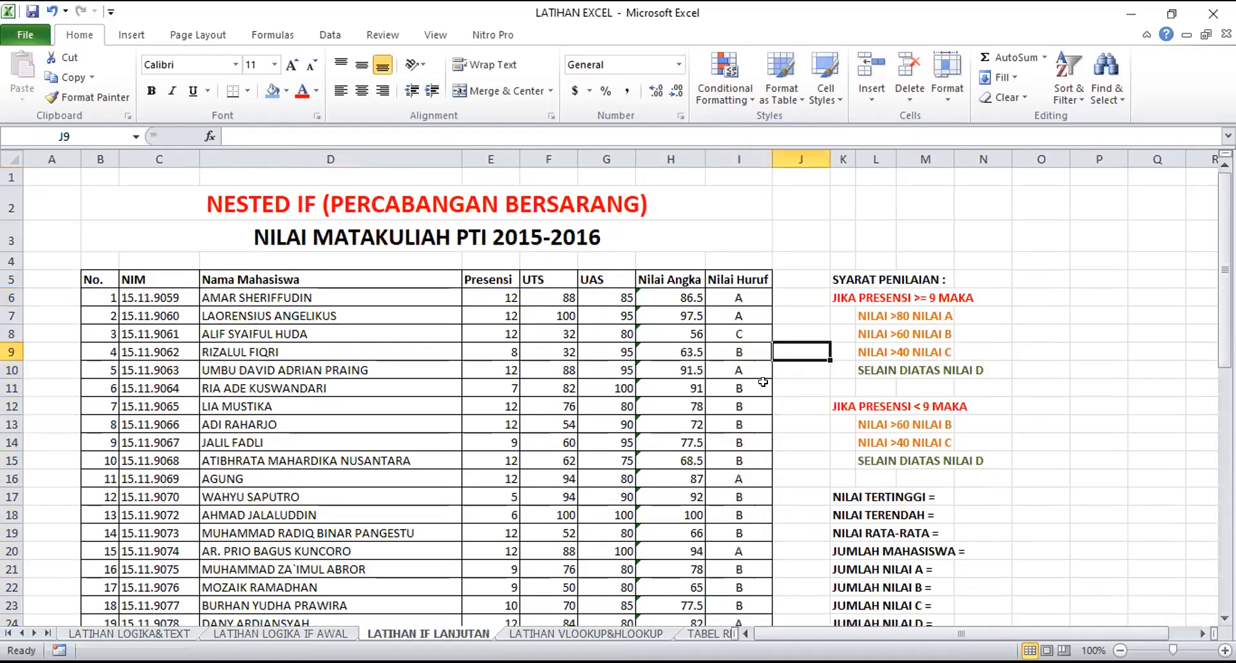
Check the Nilai Huruf results in rows 16 to 18 against their Presensi, Nilai Angka and the grading criteria
{"action": "left_click_drag", "start_coordinate": [741, 301], "coordinate": [740, 316]}
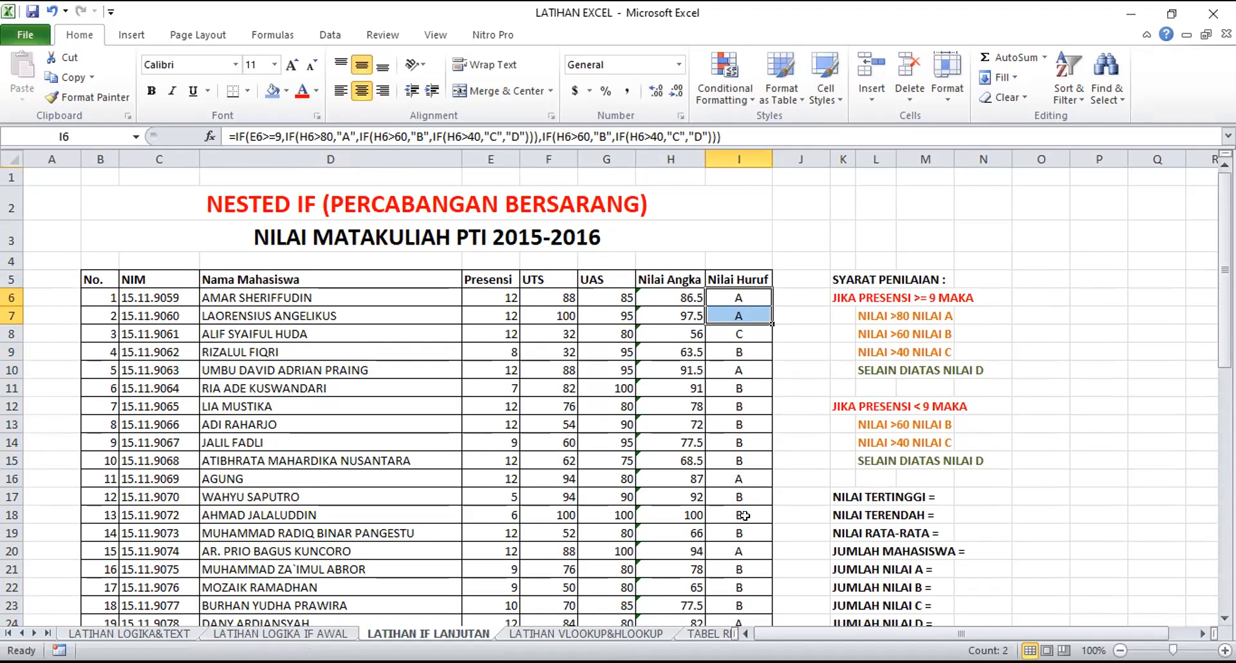
{"action": "left_click_drag", "start_coordinate": [695, 515], "coordinate": [737, 514]}
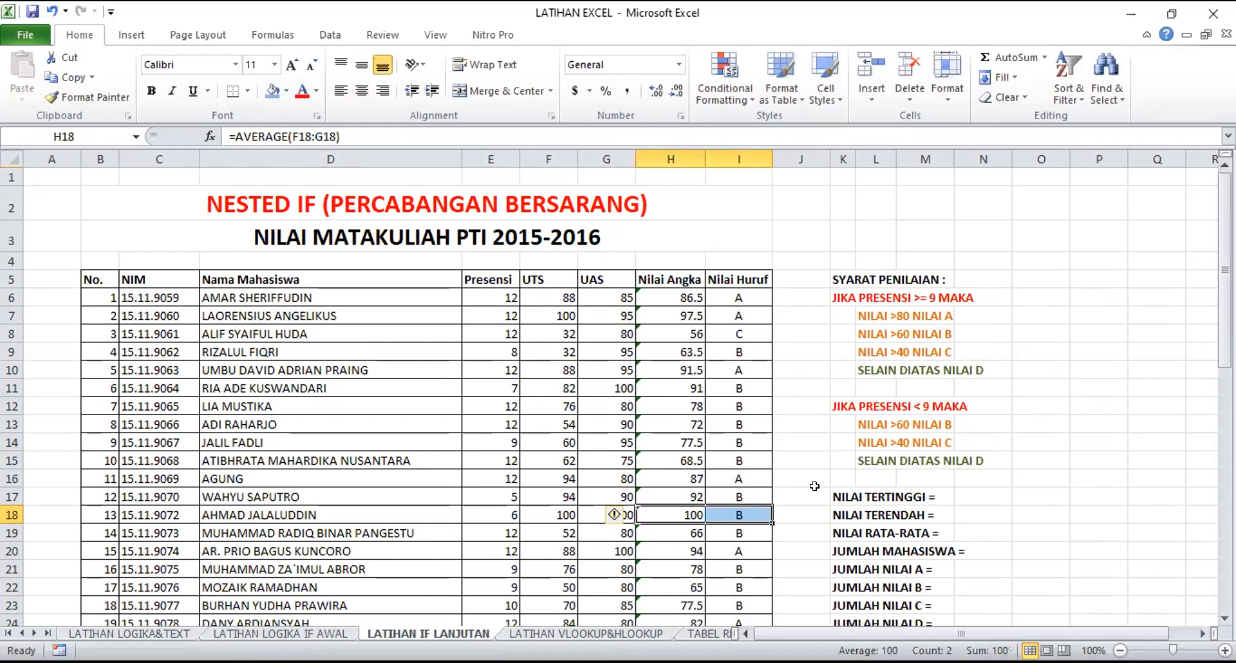
{"action": "left_click_drag", "start_coordinate": [676, 492], "coordinate": [733, 505]}
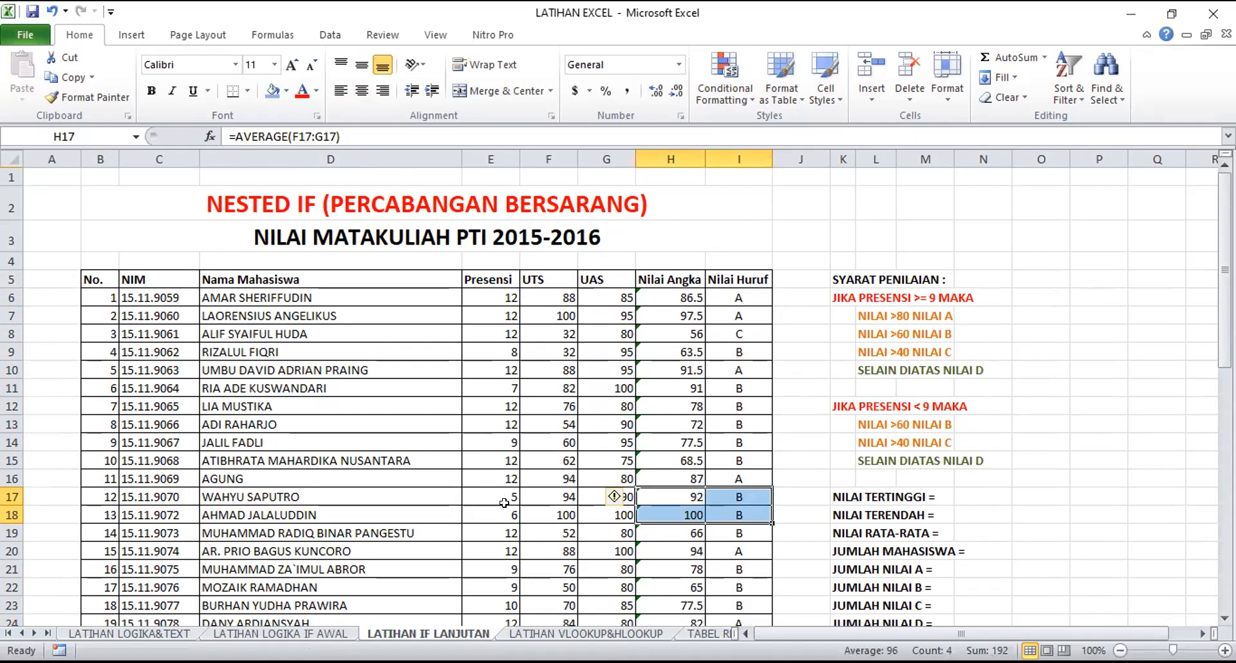
{"action": "left_click_drag", "start_coordinate": [503, 493], "coordinate": [503, 513]}
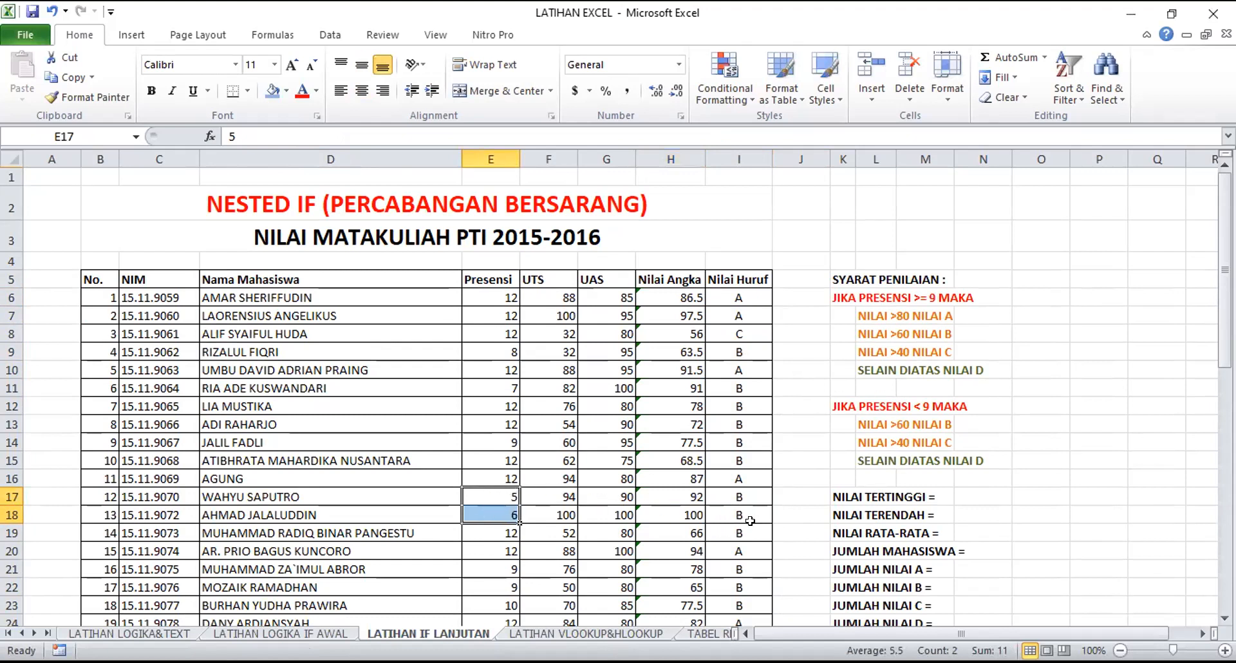
{"action": "left_click", "coordinate": [691, 512]}
{"action": "left_click", "coordinate": [499, 515]}
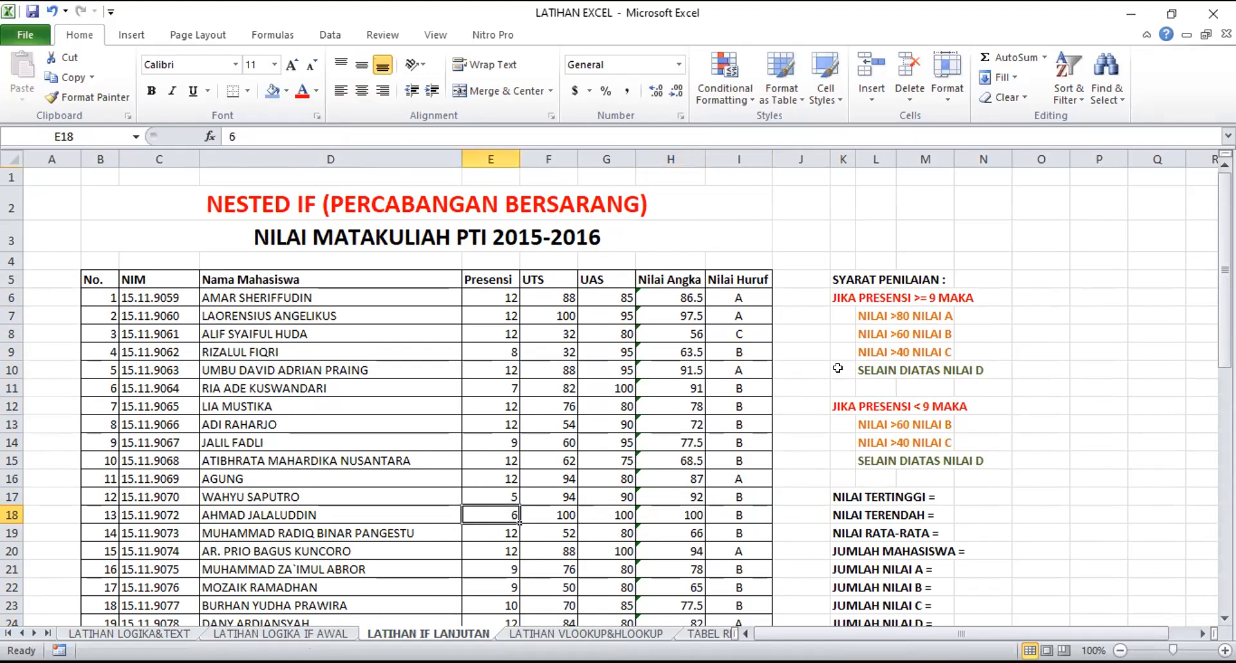
{"action": "left_click", "coordinate": [876, 309]}
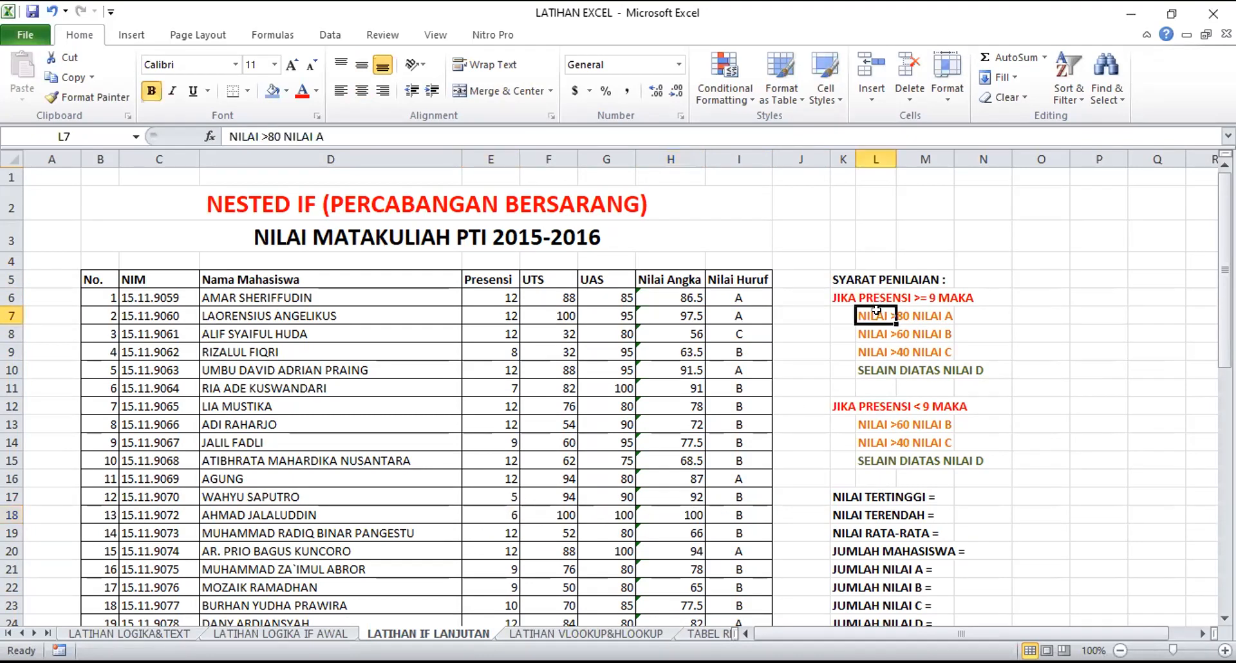
{"action": "left_click", "coordinate": [676, 508]}
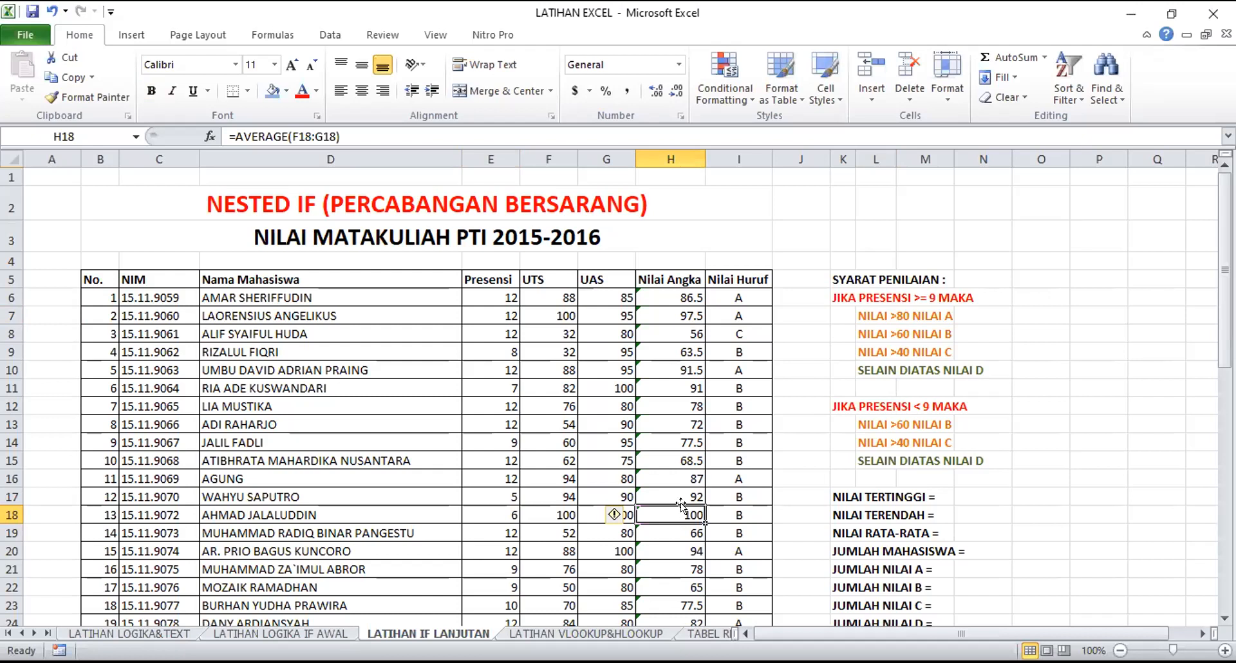
{"action": "left_click_drag", "start_coordinate": [683, 477], "coordinate": [749, 475]}
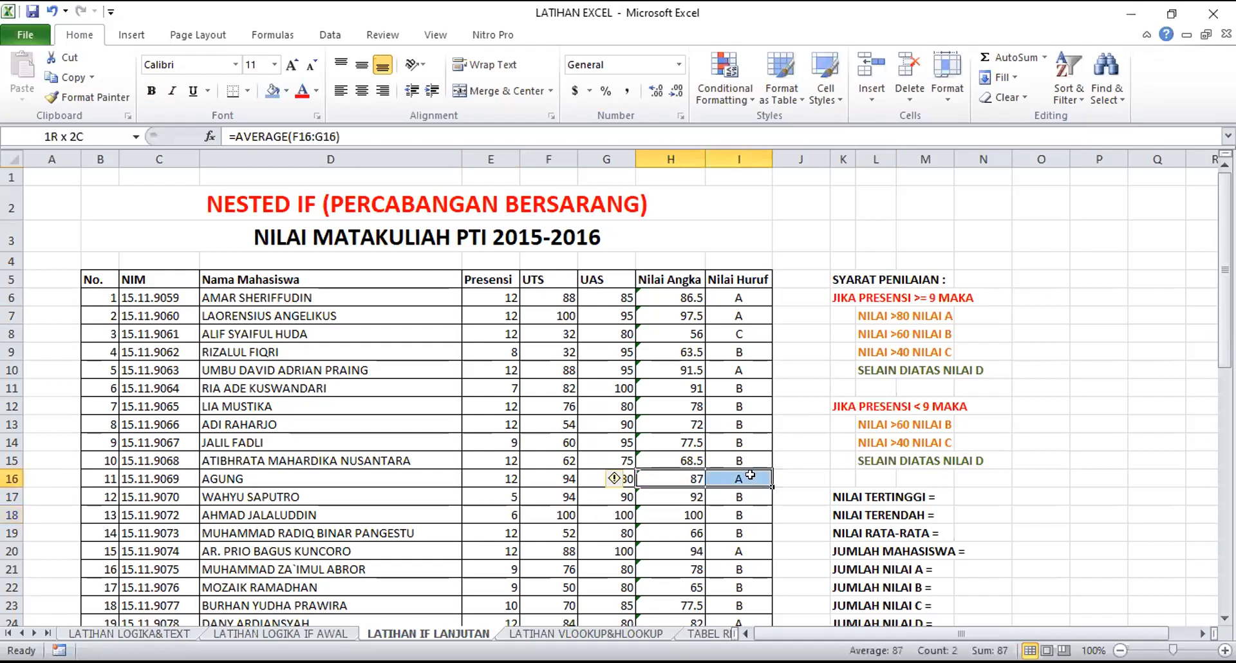
{"action": "left_click", "coordinate": [486, 472]}
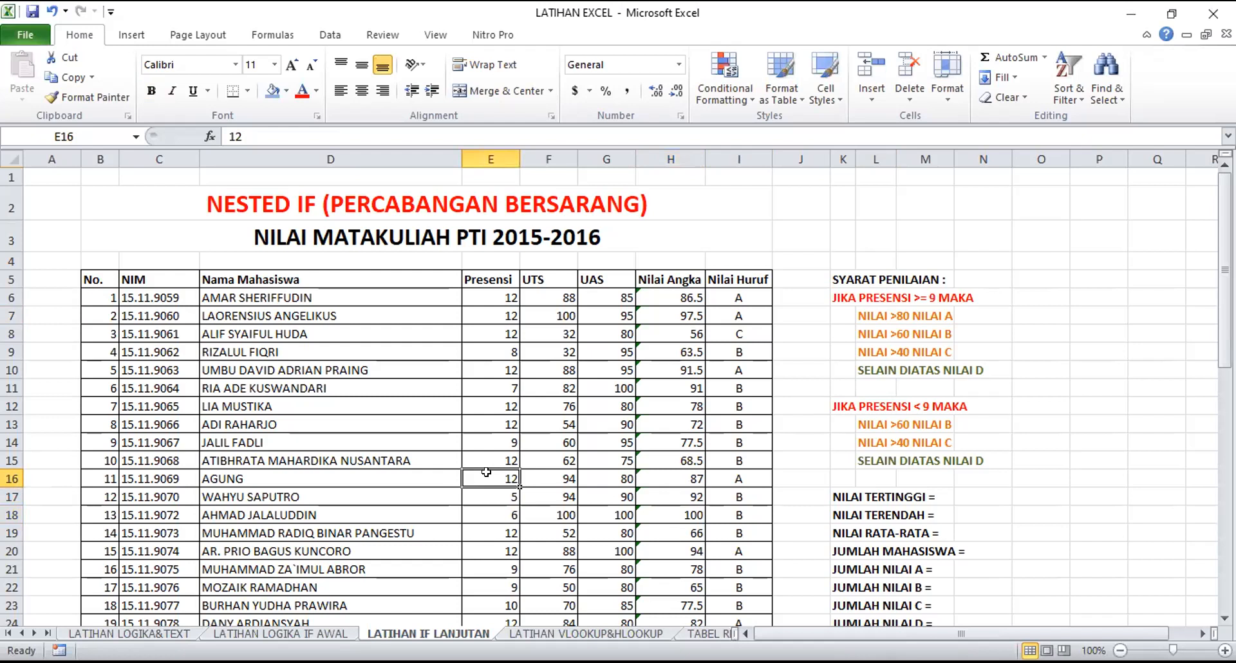
Examine the copied formulas cell by cell down the Nilai Huruf column, from I6 to I21
{"action": "scroll", "coordinate": [658, 411], "scroll_direction": "down", "scroll_amount": 6}
{"action": "scroll", "coordinate": [751, 403], "scroll_direction": "down", "scroll_amount": 4}
{"action": "scroll", "coordinate": [746, 386], "scroll_direction": "up", "scroll_amount": 10}
{"action": "left_click", "coordinate": [733, 290]}
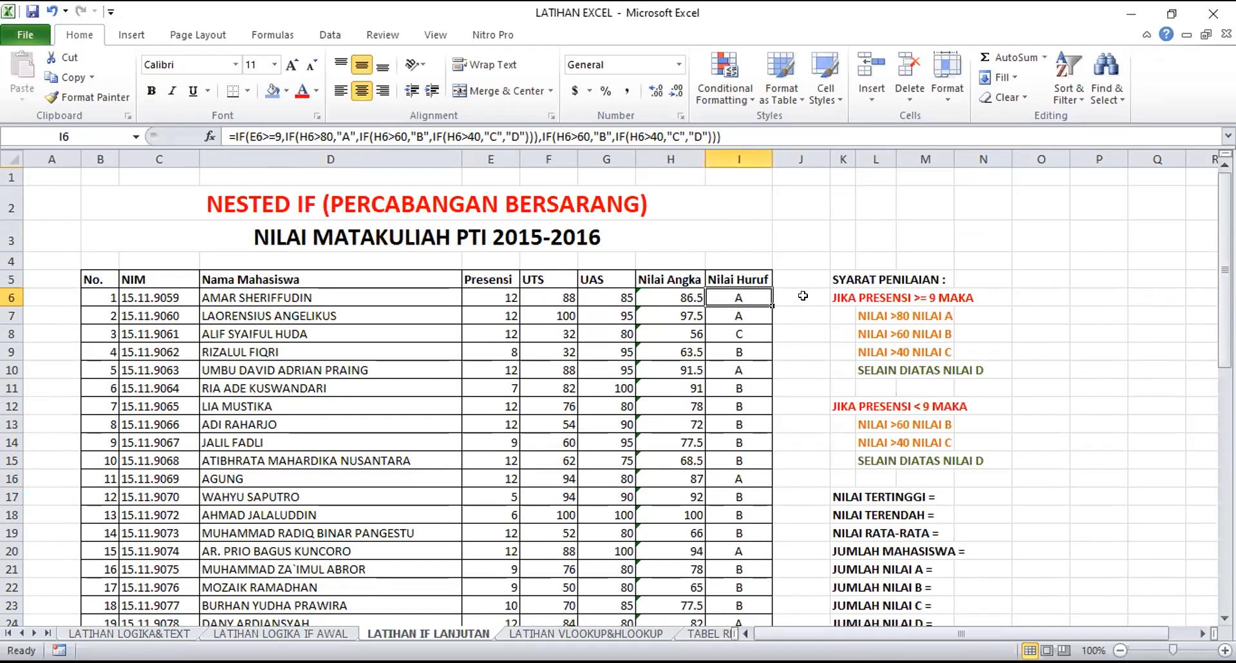
{"action": "key", "text": "Down"}
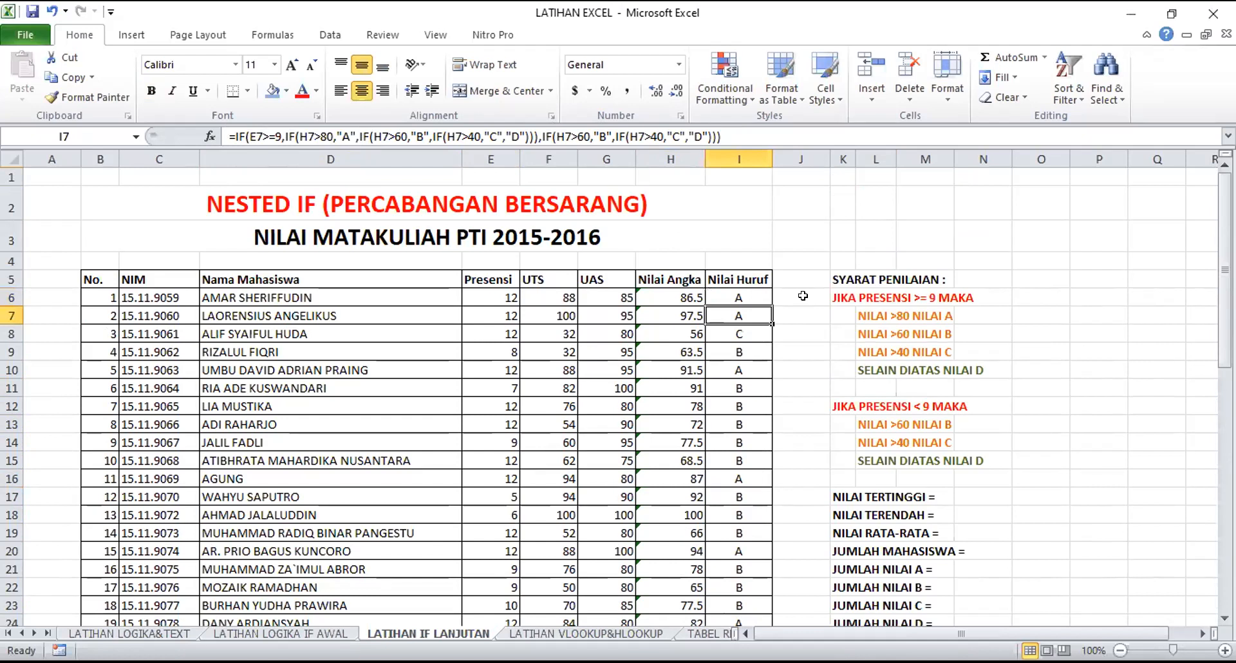
{"action": "key", "text": "Down"}
{"action": "key", "text": "Down"}
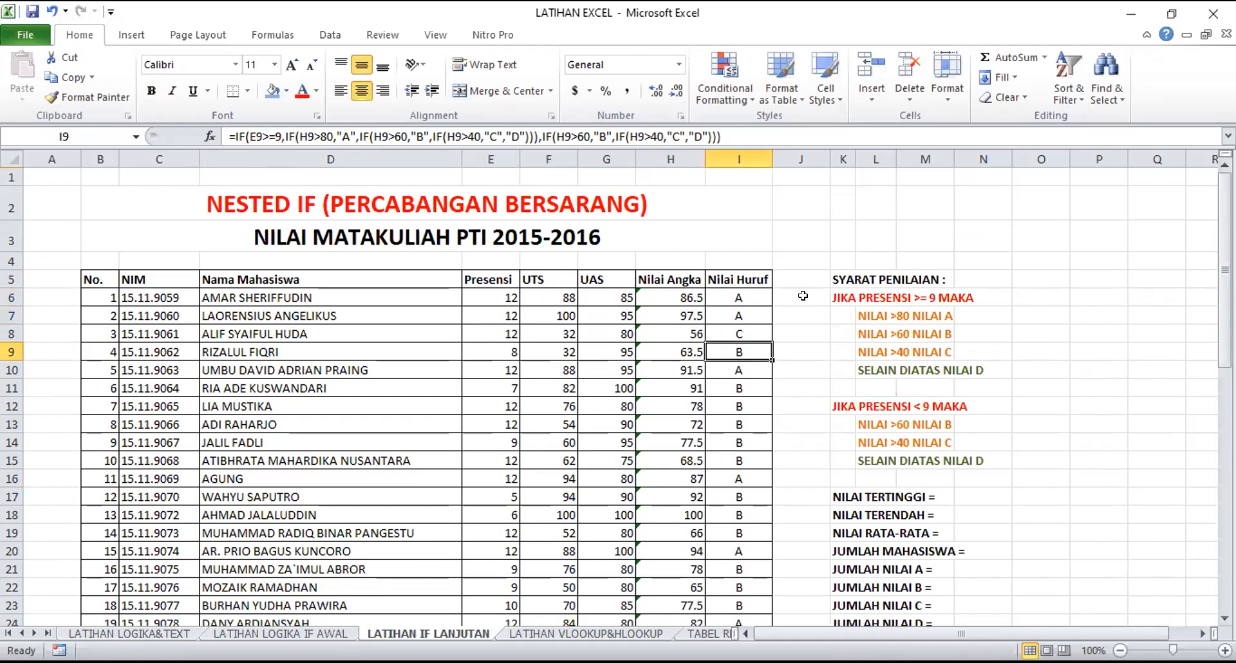
{"action": "key", "text": "Down"}
{"action": "key", "text": "Down"}
{"action": "key", "text": "Down"}
{"action": "key", "text": "Down"}
{"action": "key", "text": "Down"}
{"action": "key", "text": "Down"}
{"action": "key", "text": "Down"}
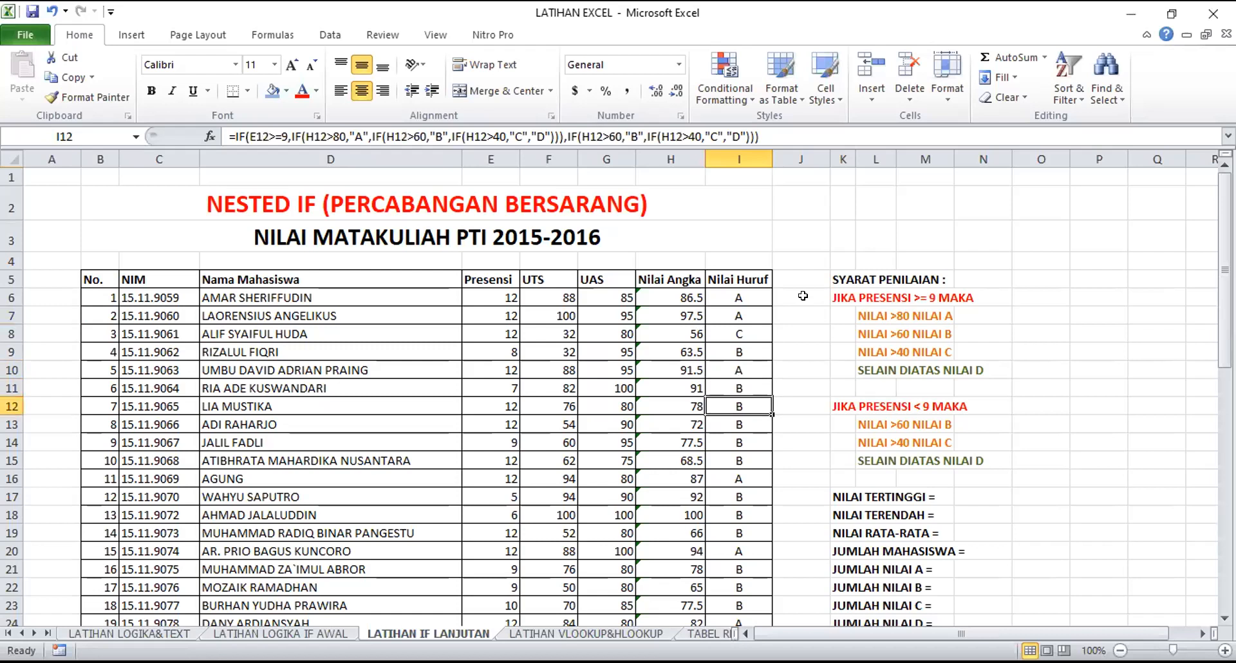
{"action": "key", "text": "Down"}
{"action": "key", "text": "Down"}
{"action": "key", "text": "Down"}
{"action": "key", "text": "Down"}
{"action": "key", "text": "Down"}
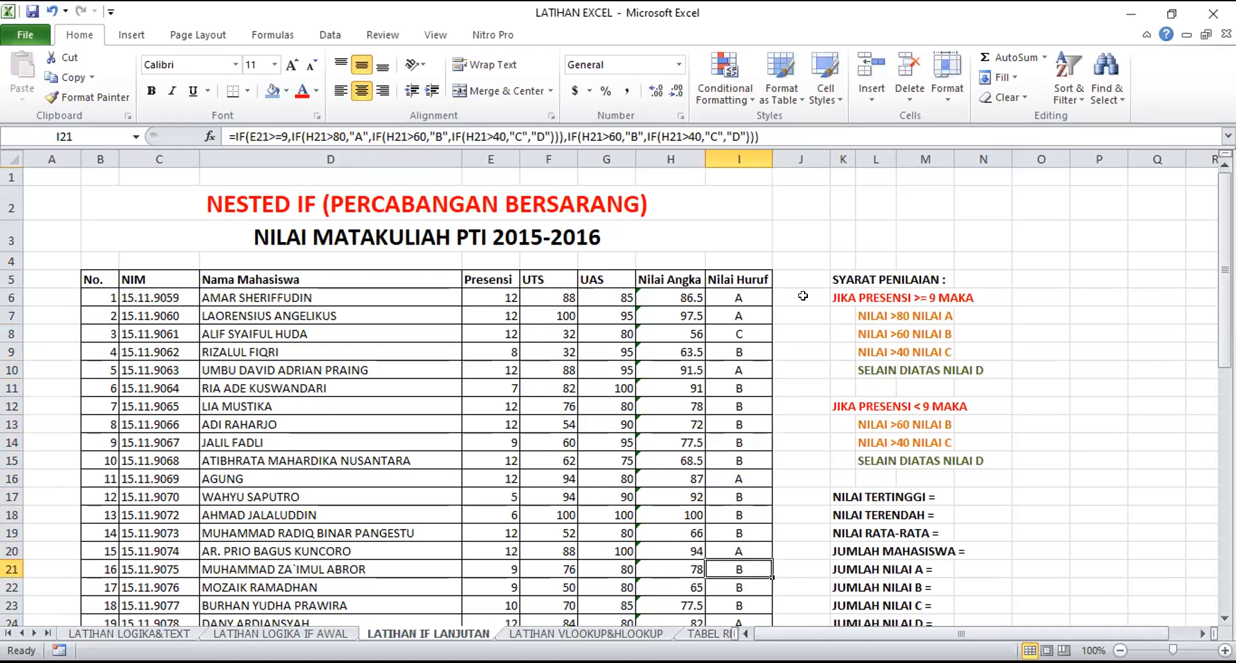
{"action": "left_click", "coordinate": [757, 291]}
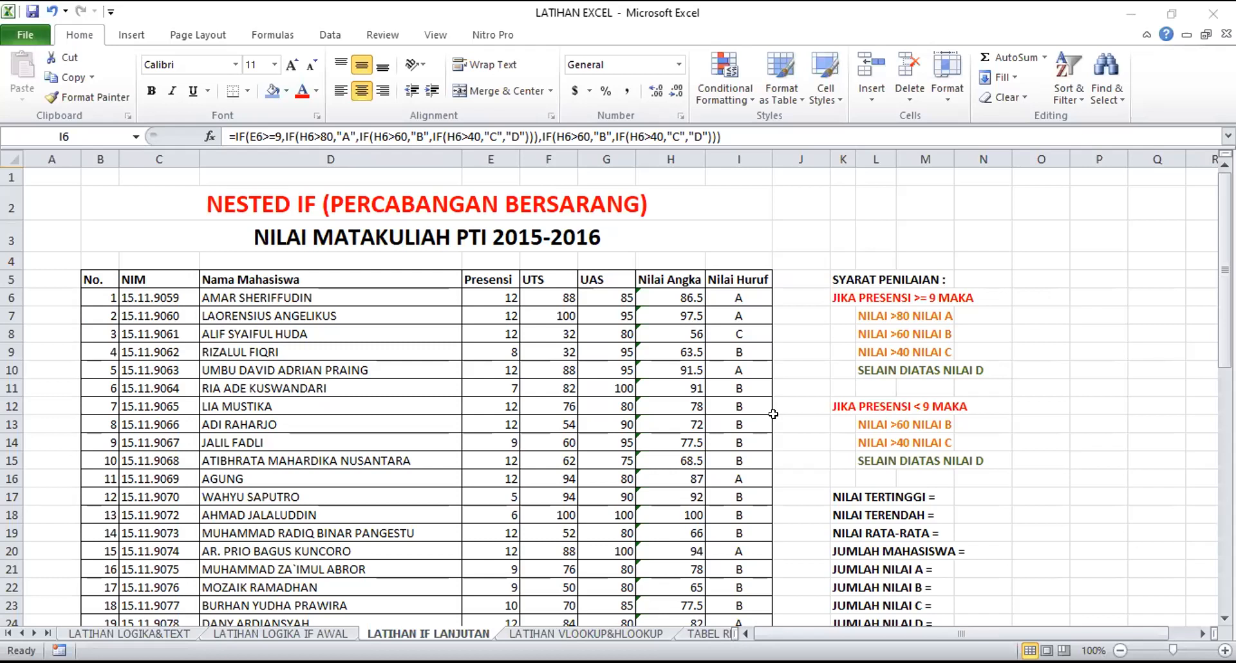
{"action": "left_click", "coordinate": [779, 366]}
{"action": "scroll", "coordinate": [644, 382], "scroll_direction": "down", "scroll_amount": 1}
{"action": "scroll", "coordinate": [655, 370], "scroll_direction": "up", "scroll_amount": 1}
{"action": "left_click", "coordinate": [745, 352]}
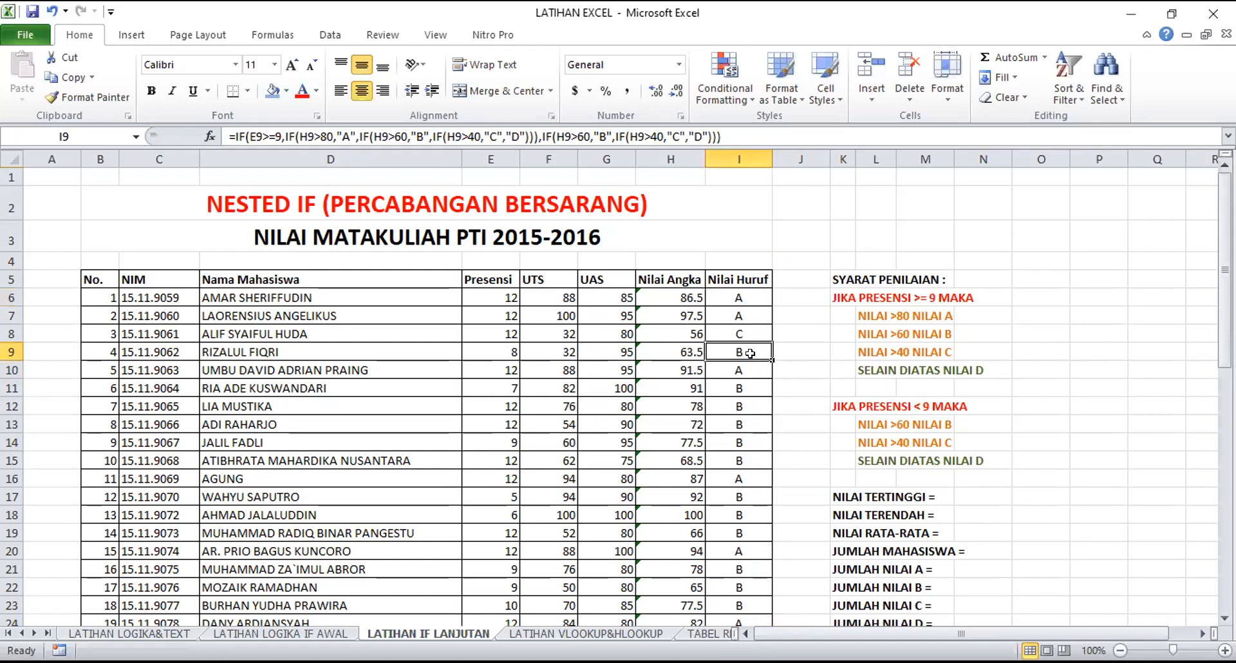
{"action": "scroll", "coordinate": [693, 419], "scroll_direction": "down", "scroll_amount": 1}
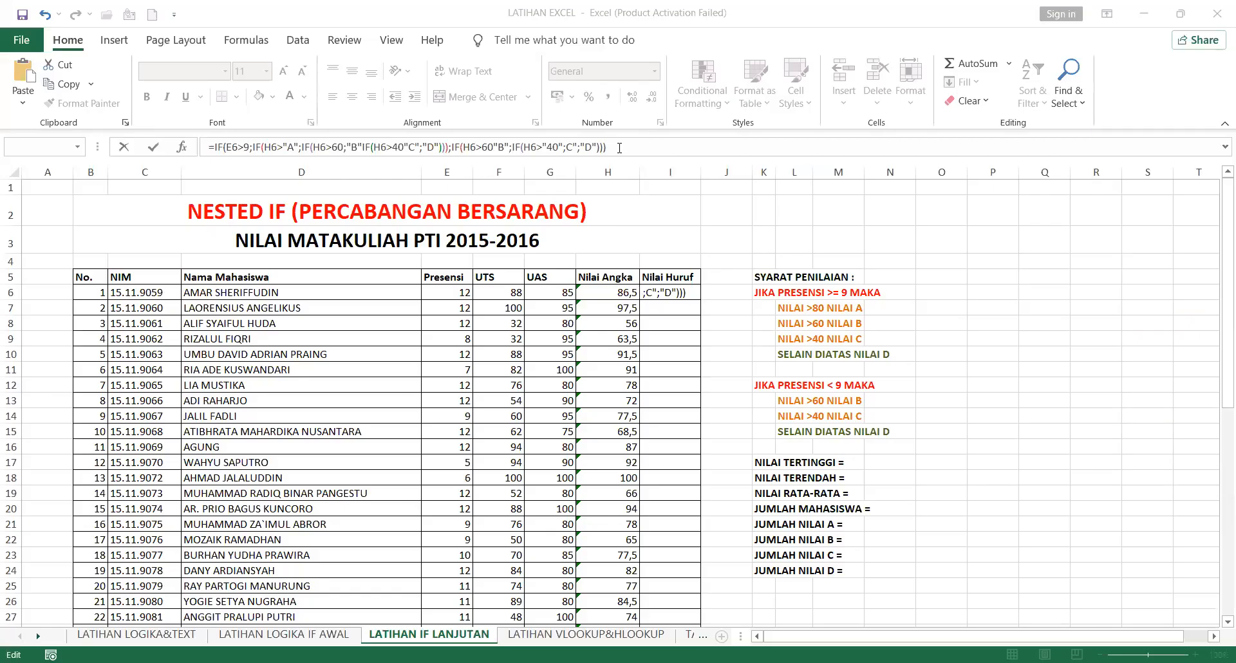
Correct the attendance test in the I6 formula to E6>=9
{"action": "left_click", "coordinate": [612, 147]}
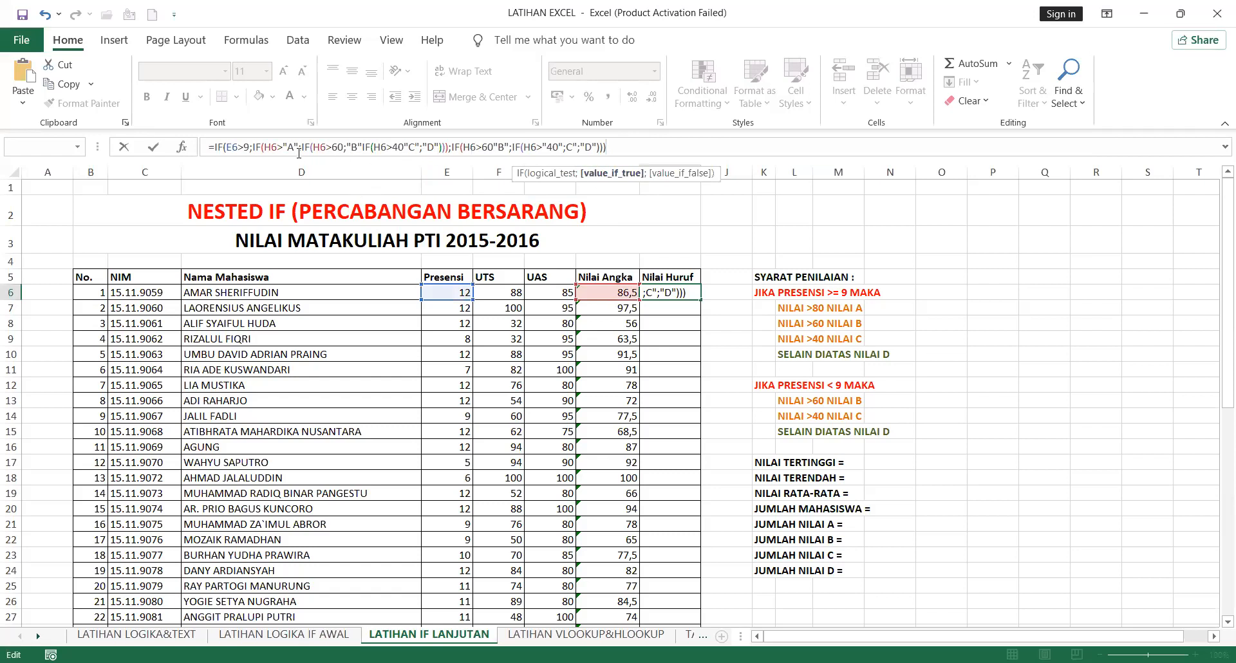
{"action": "left_click", "coordinate": [247, 147]}
{"action": "type", "text": "="}
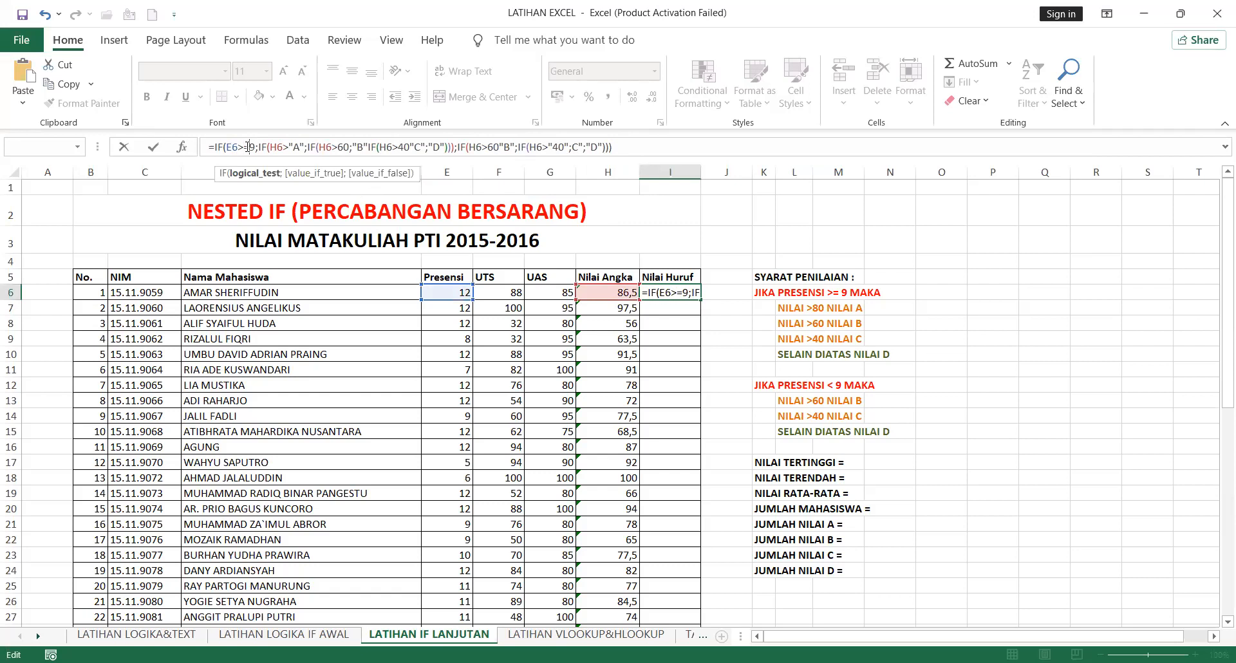
{"action": "type", "text": ";"}
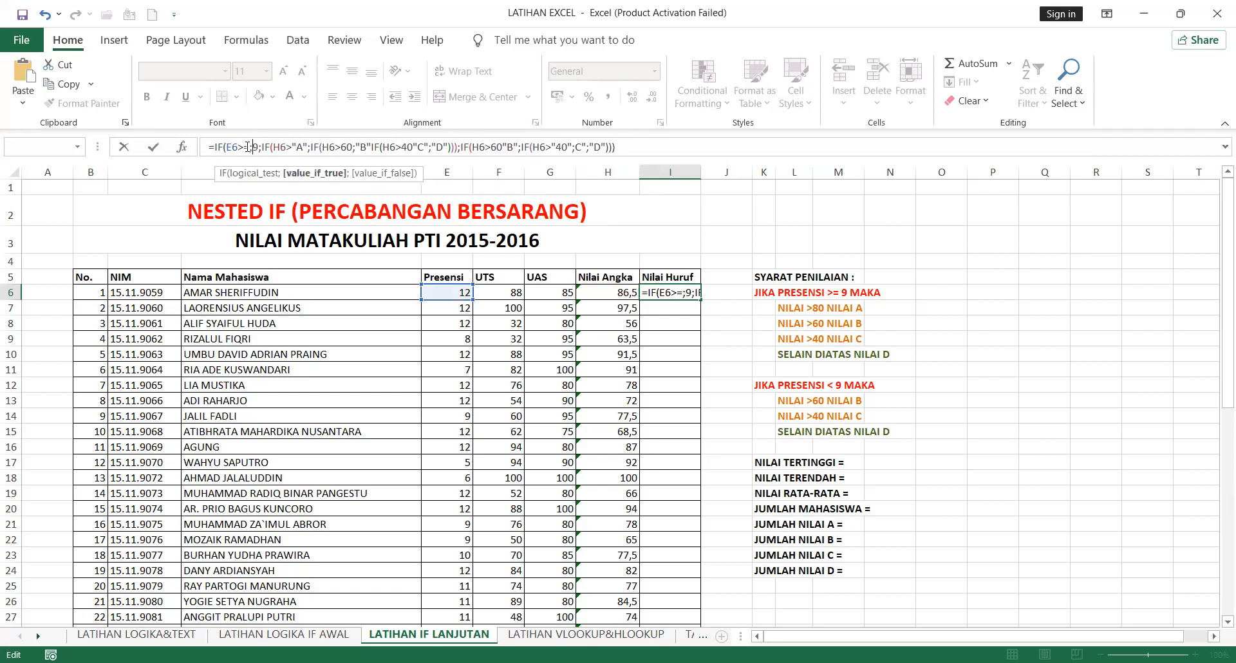
{"action": "key", "text": "BackSpace"}
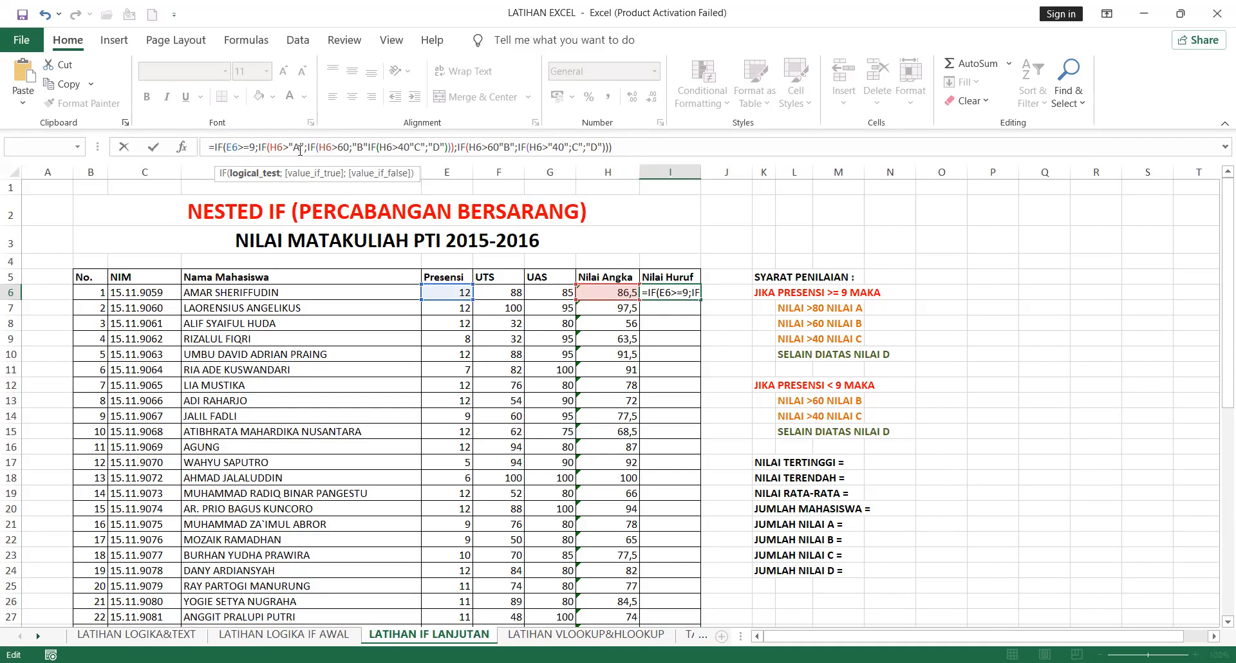
Correct the first high-attendance condition in the I6 formula to IF(H6>80;"A"
{"action": "left_click", "coordinate": [300, 148]}
{"action": "key", "text": "BackSpace"}
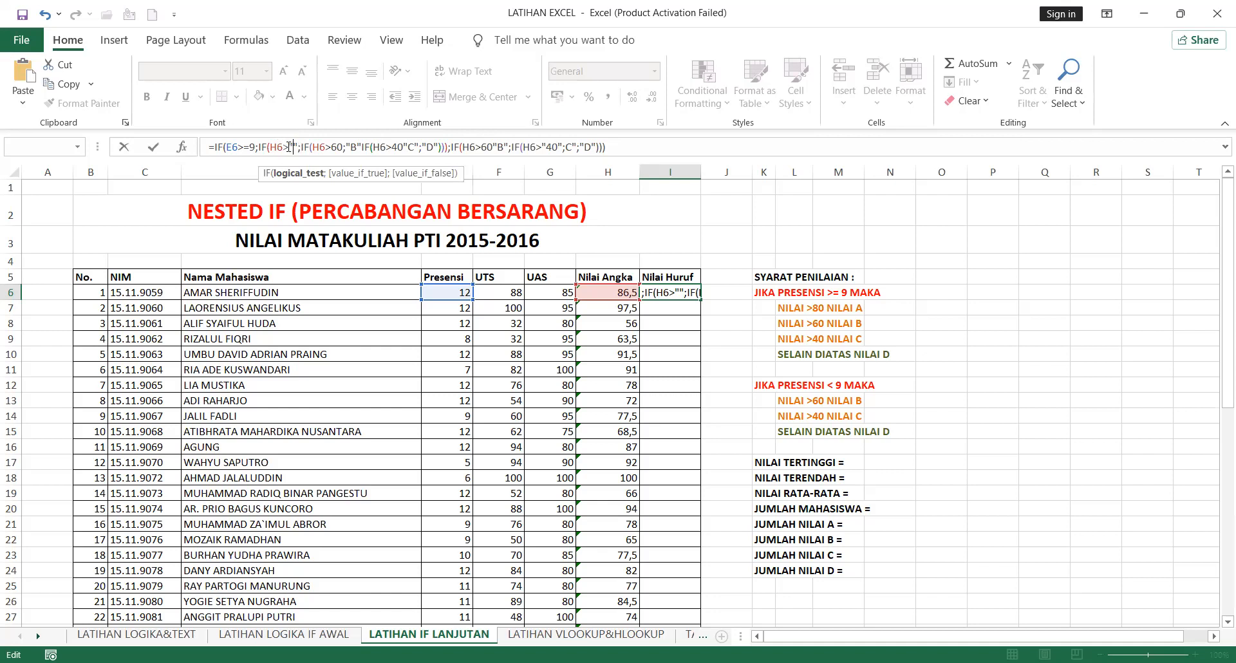
{"action": "type", "text": "80"}
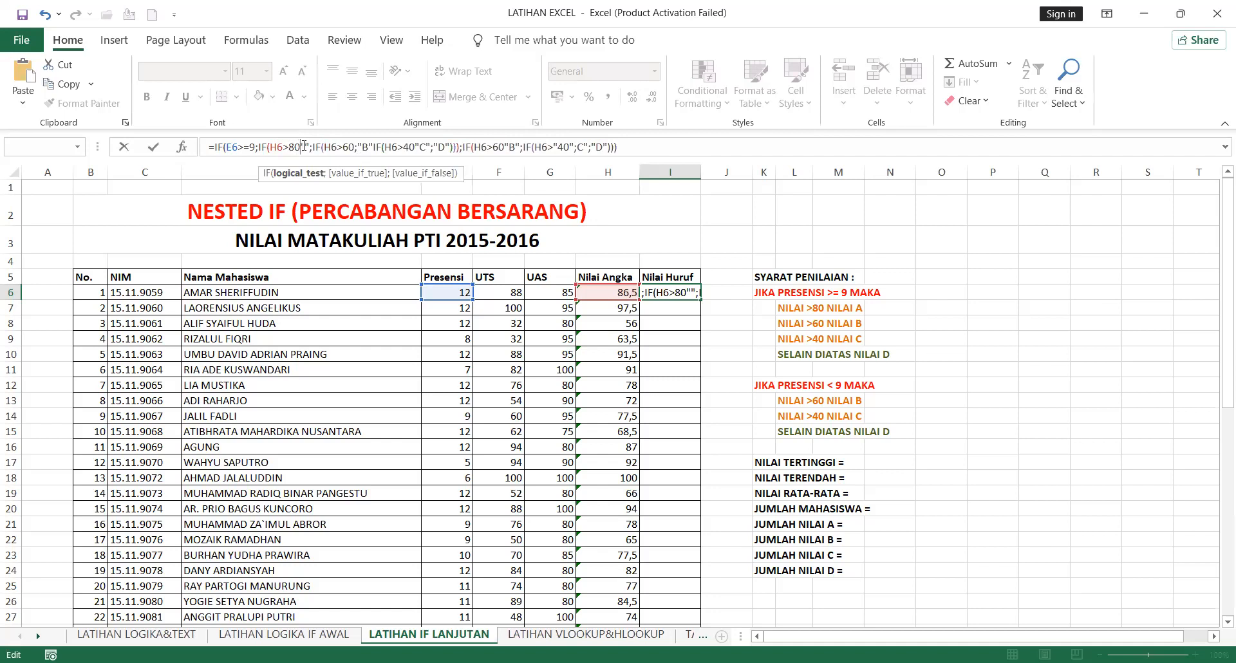
{"action": "type", "text": "\"A"}
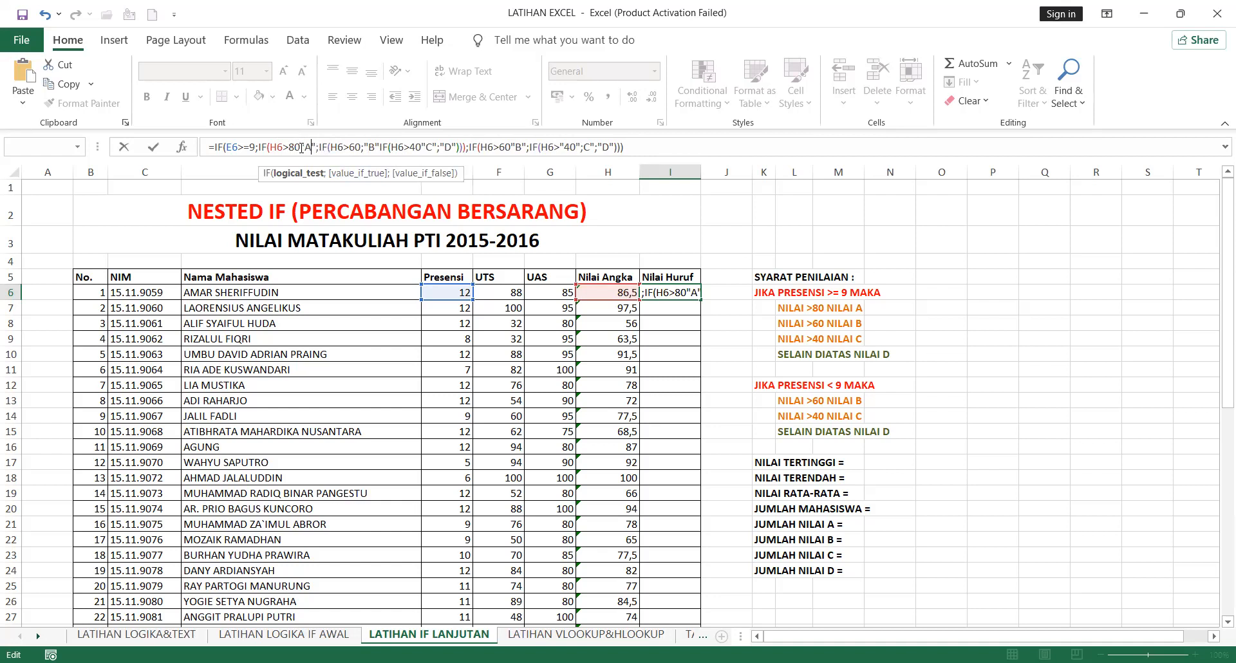
{"action": "left_click", "coordinate": [302, 147]}
{"action": "type", "text": ";"}
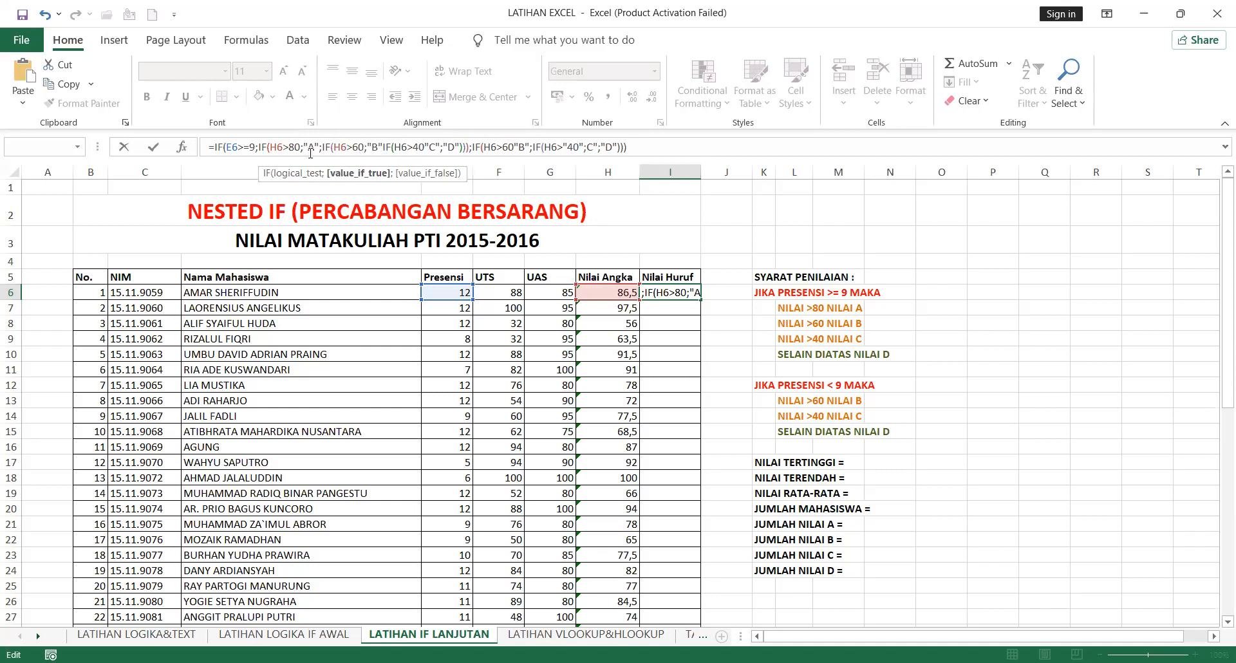
Insert the missing semicolons in the high-attendance branch so it reads IF(H6>60;"B";IF(H6>40;"C";"D"))
{"action": "left_click", "coordinate": [384, 146]}
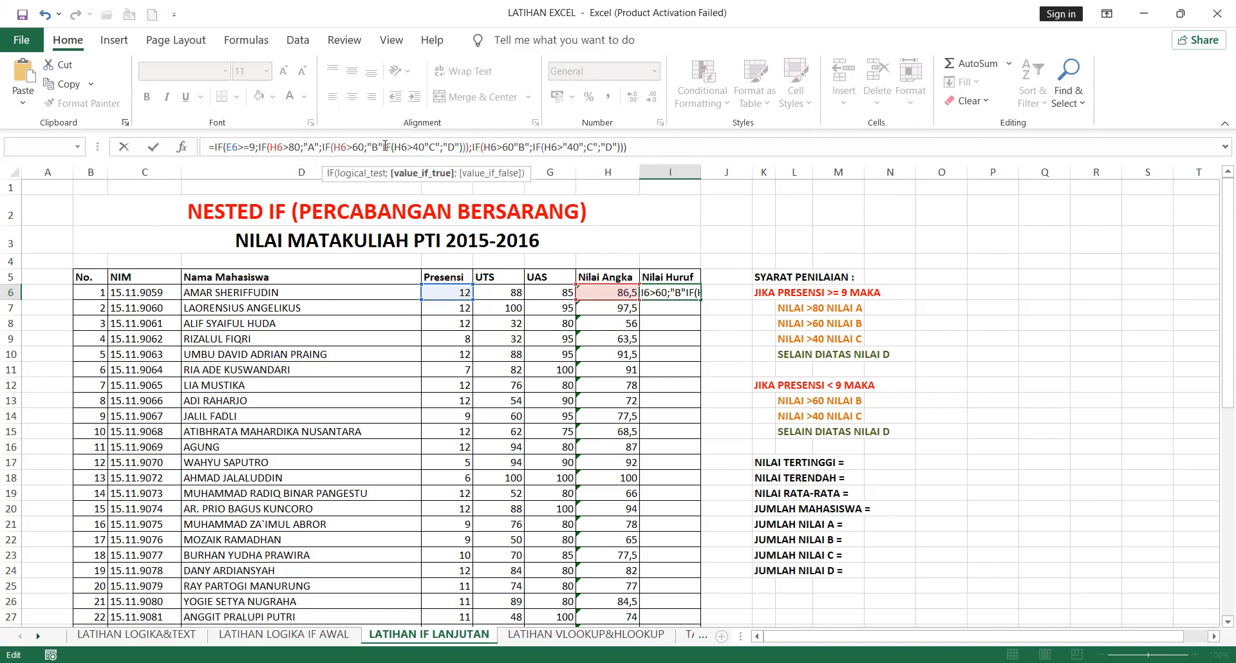
{"action": "type", "text": ";"}
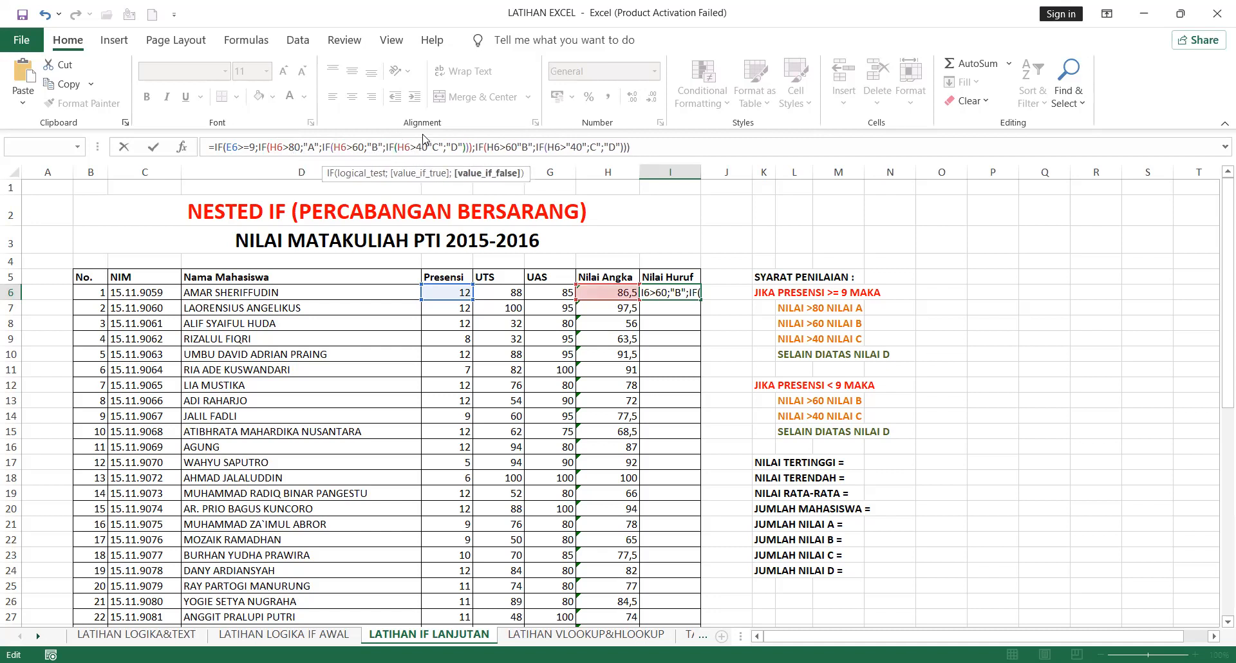
{"action": "left_click", "coordinate": [470, 147]}
{"action": "type", "text": ")"}
{"action": "left_click", "coordinate": [430, 147]}
{"action": "type", "text": "\""}
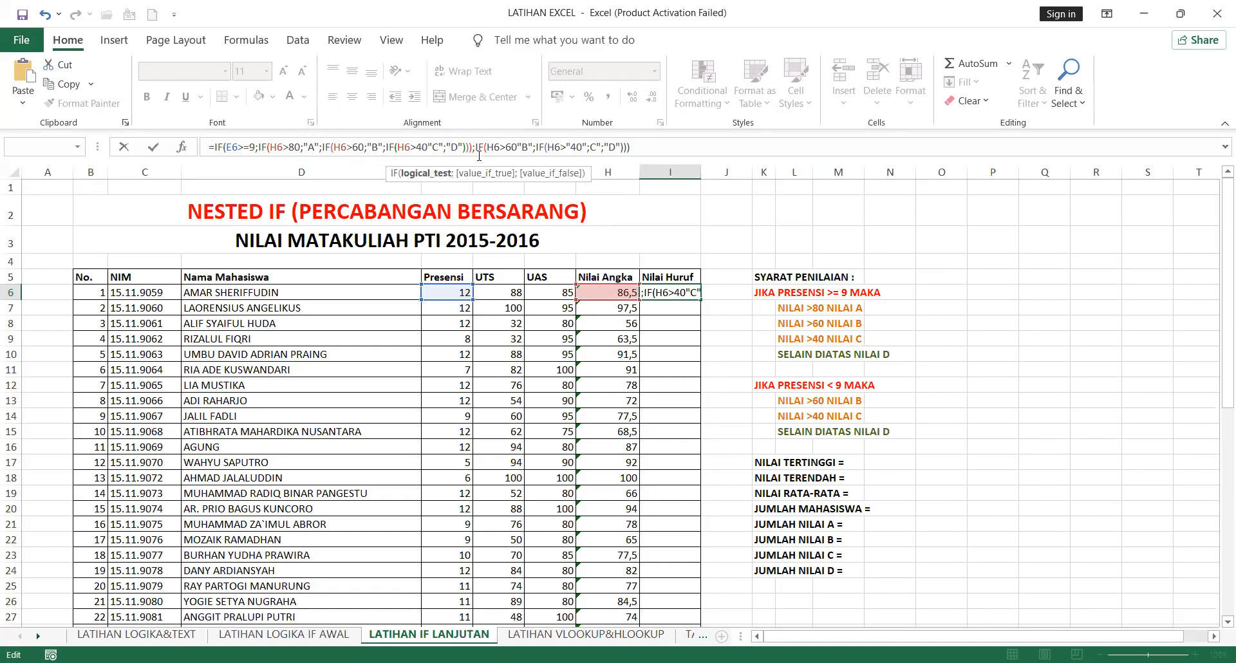
{"action": "type", "text": ";"}
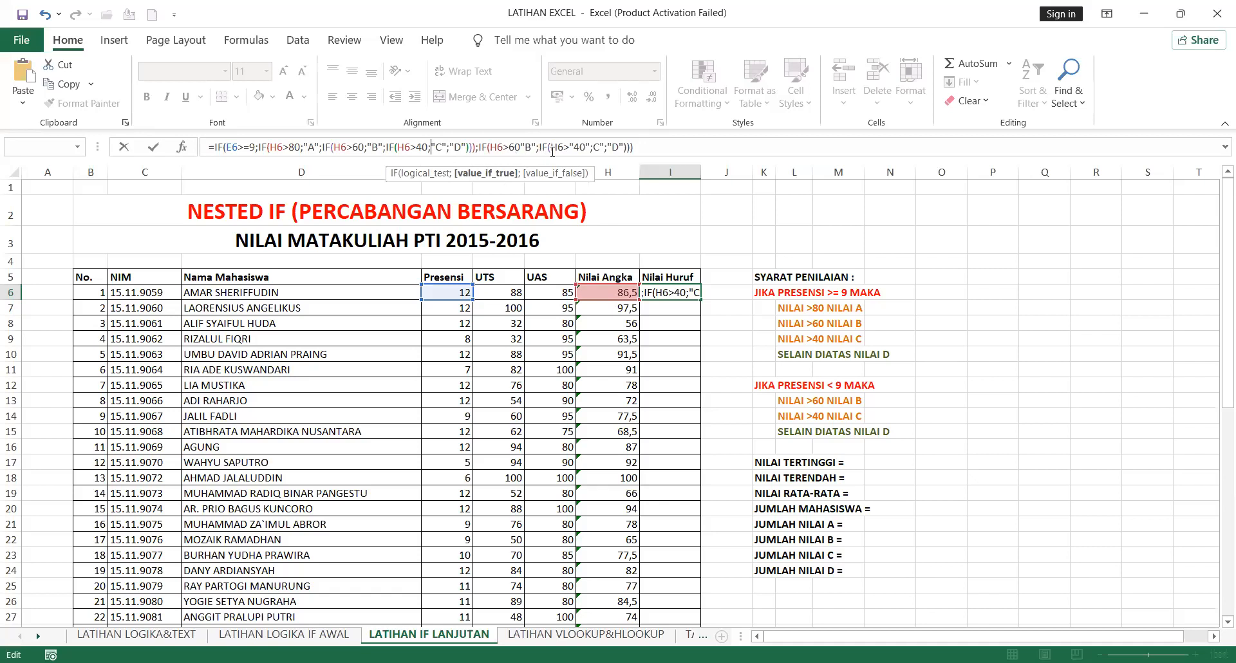
Correct the low-attendance branch to IF(H6>60;"B";IF(H6>40;"C";"D")) and enter the formula in I6
{"action": "left_click", "coordinate": [519, 148]}
{"action": "type", "text": ";"}
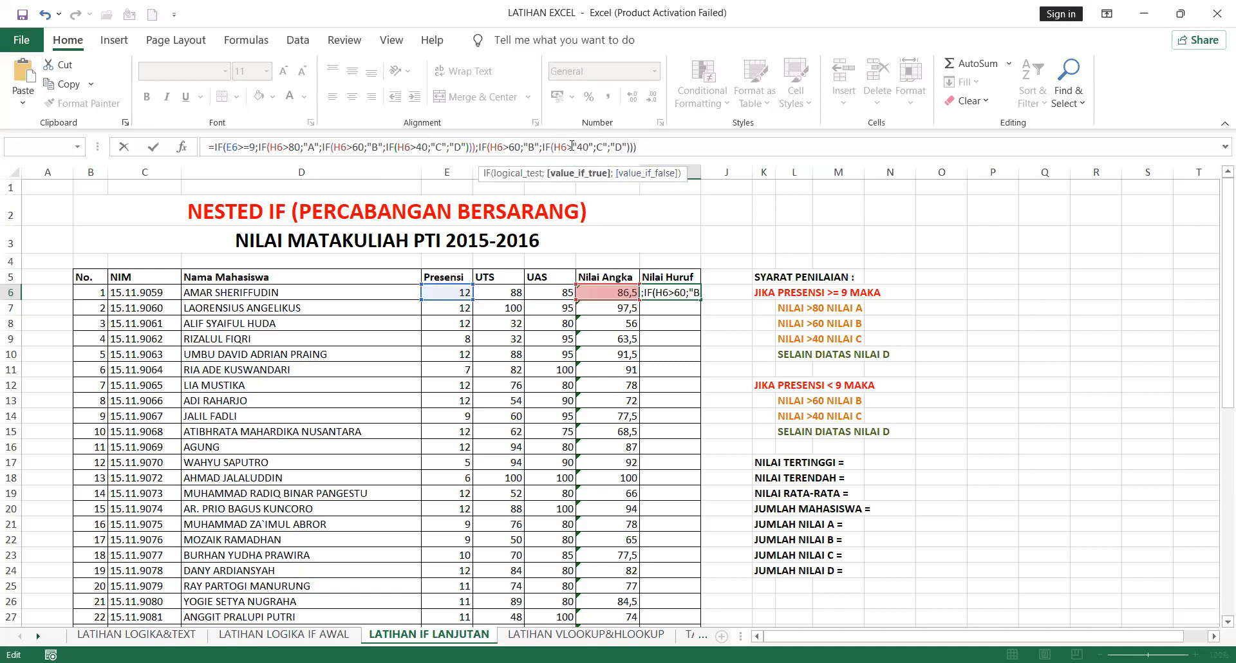
{"action": "left_click", "coordinate": [571, 147]}
{"action": "type", "text": ";"}
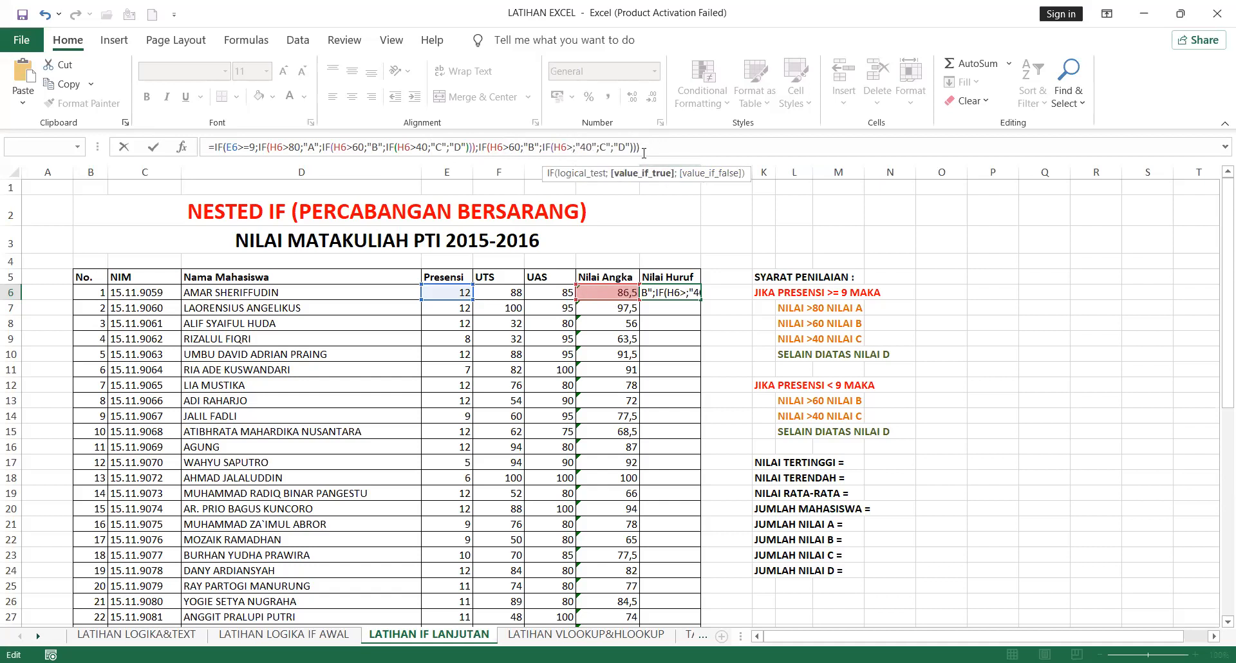
{"action": "key", "text": "BackSpace"}
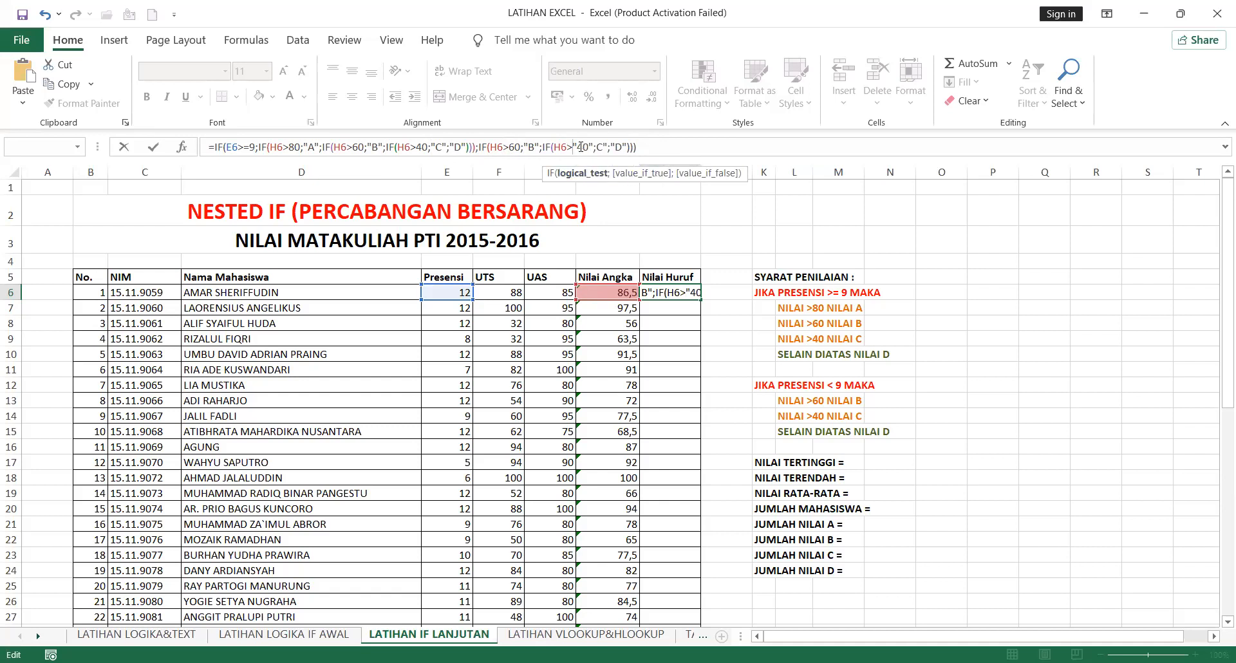
{"action": "key", "text": "Delete"}
{"action": "left_click", "coordinate": [588, 148]}
{"action": "key", "text": "BackSpace"}
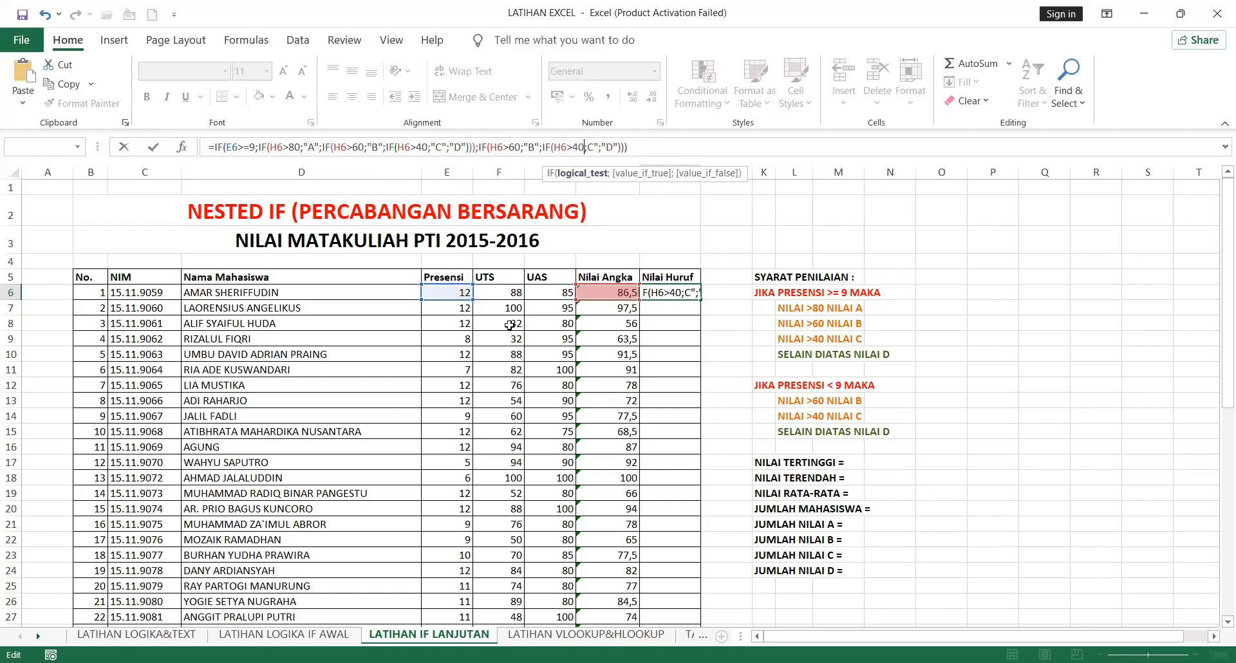
{"action": "left_click", "coordinate": [587, 148]}
{"action": "type", "text": "\""}
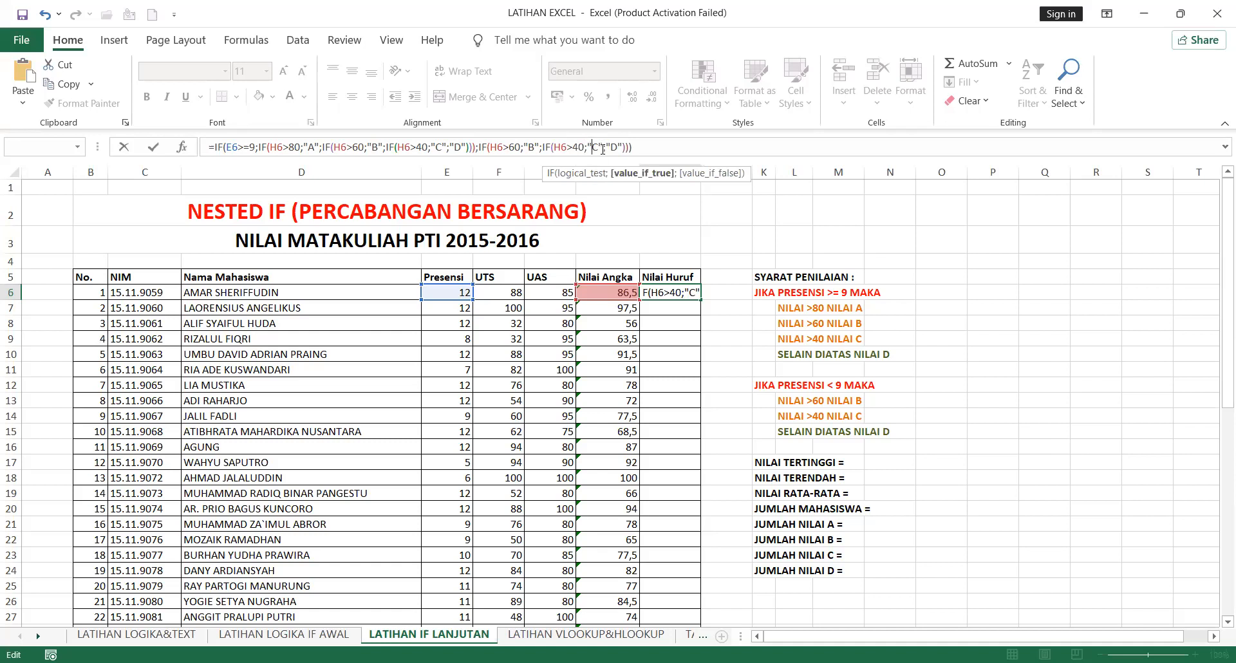
{"action": "key", "text": "Return"}
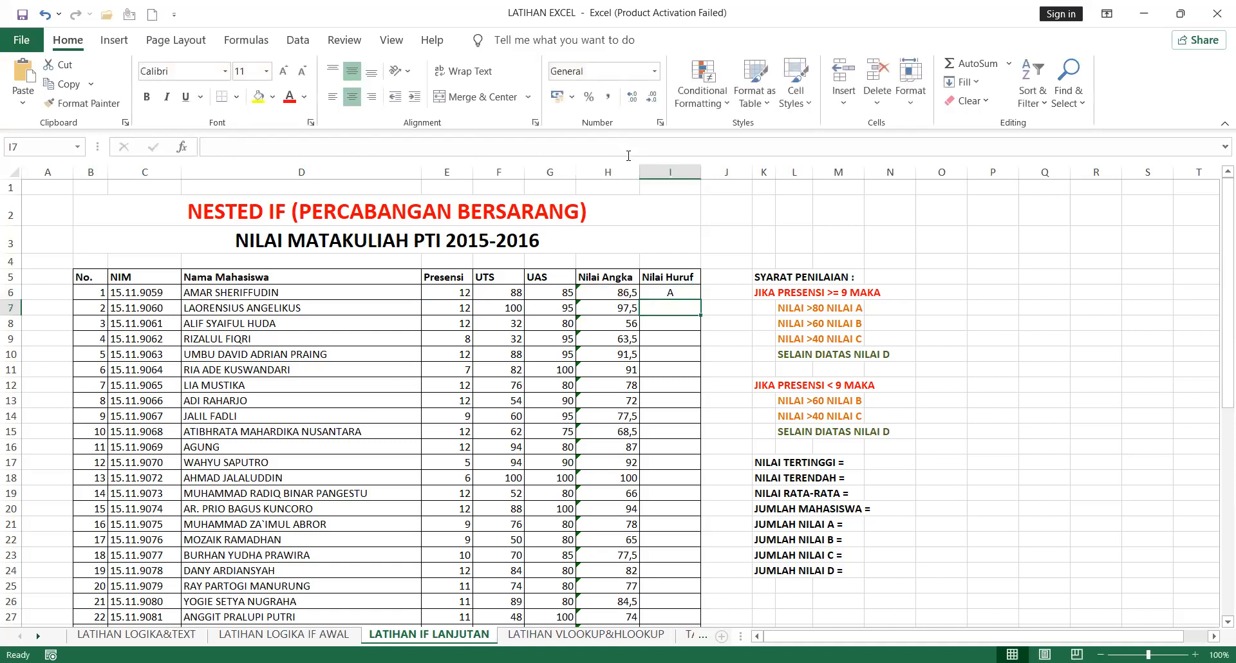
Copy the corrected grade formula from I6 down the Nilai Huruf column to I55 and check the copied formulas in the last rows
{"action": "left_click", "coordinate": [673, 295]}
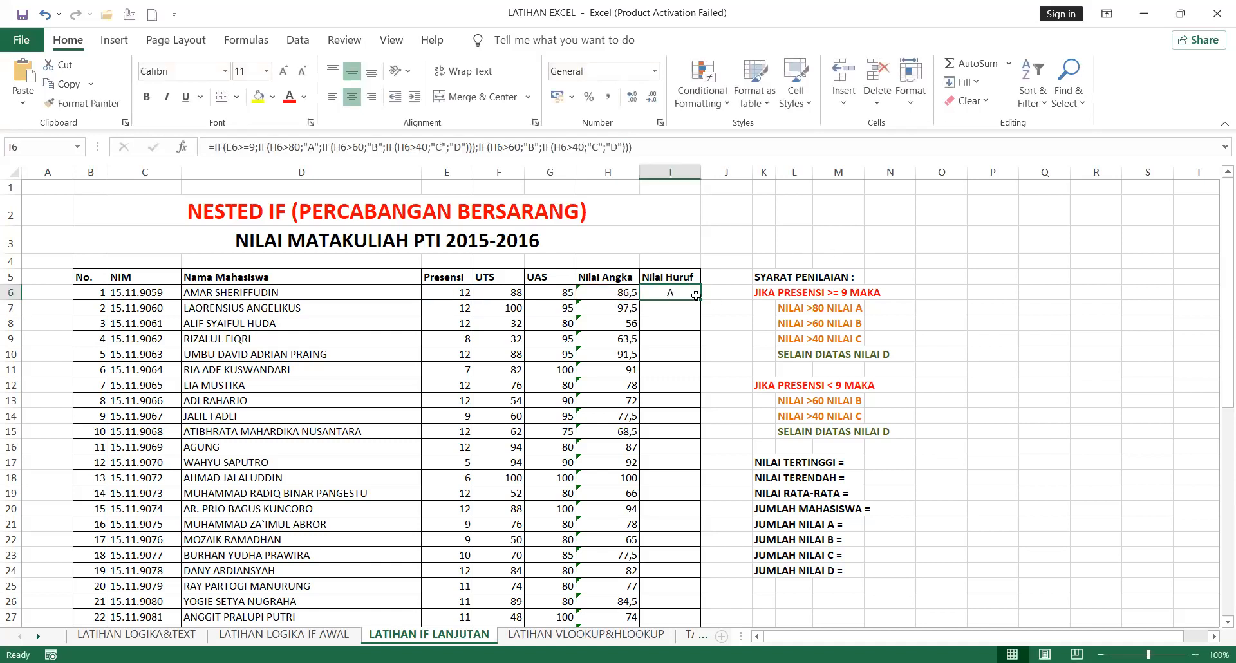
{"action": "left_click_drag", "start_coordinate": [701, 299], "coordinate": [700, 613]}
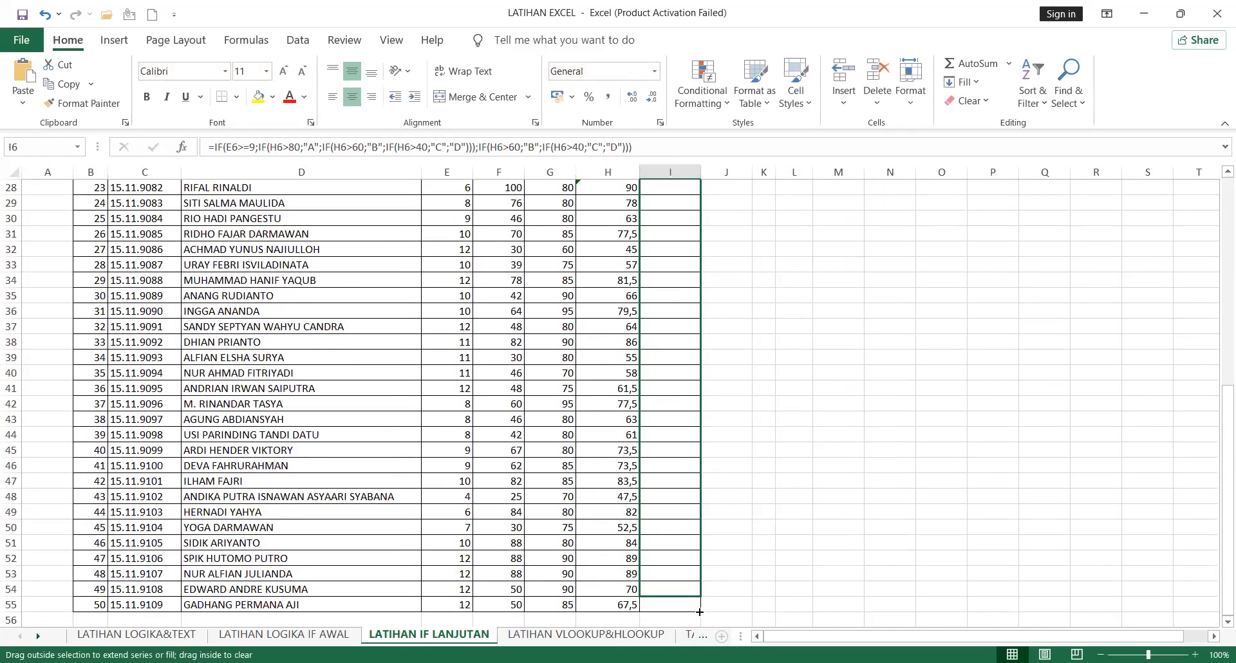
{"action": "left_click", "coordinate": [743, 512]}
{"action": "left_click", "coordinate": [692, 533]}
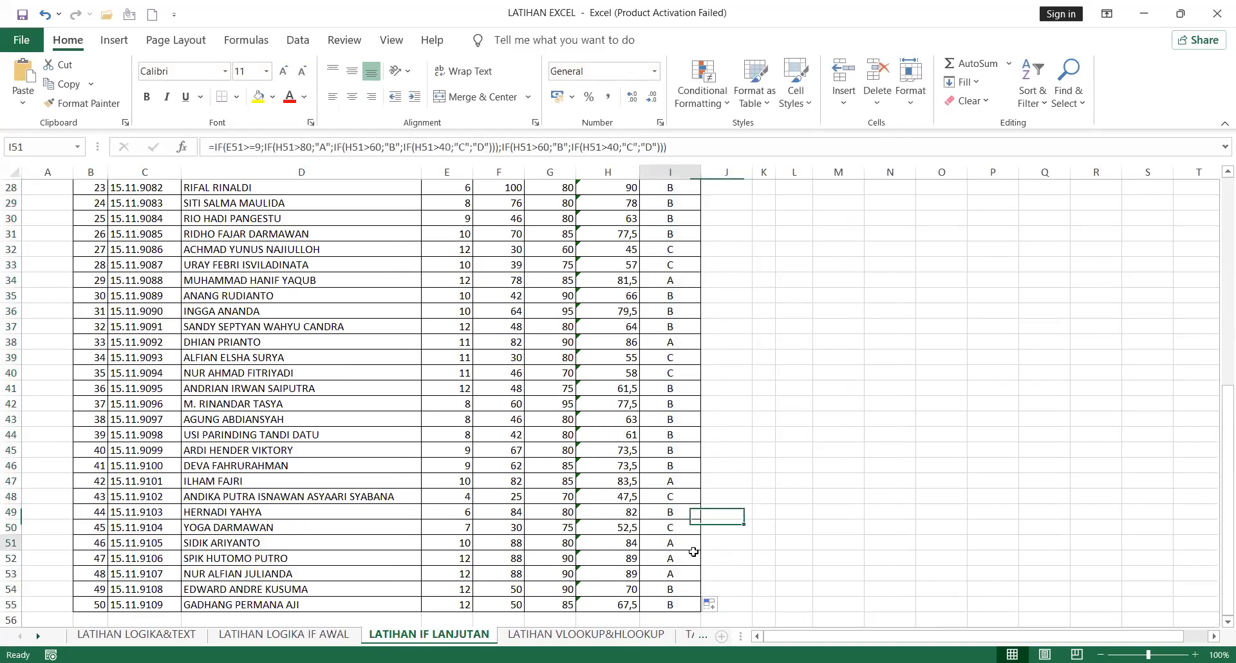
{"action": "left_click", "coordinate": [766, 571]}
{"action": "left_click", "coordinate": [670, 600]}
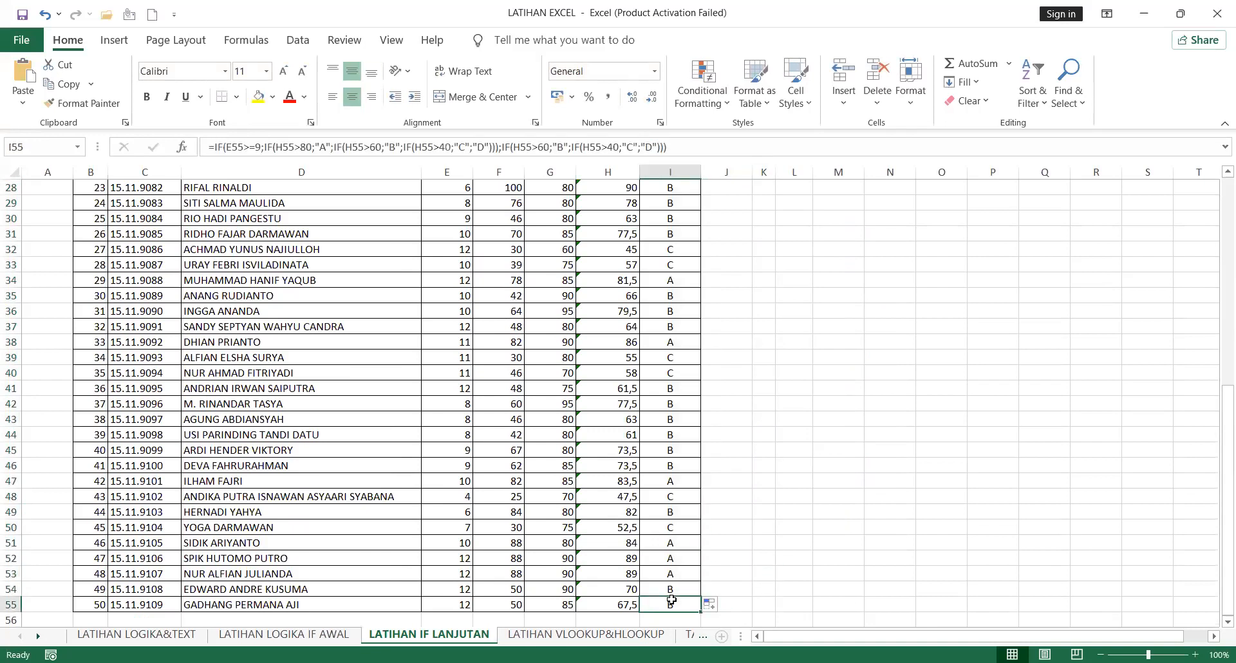